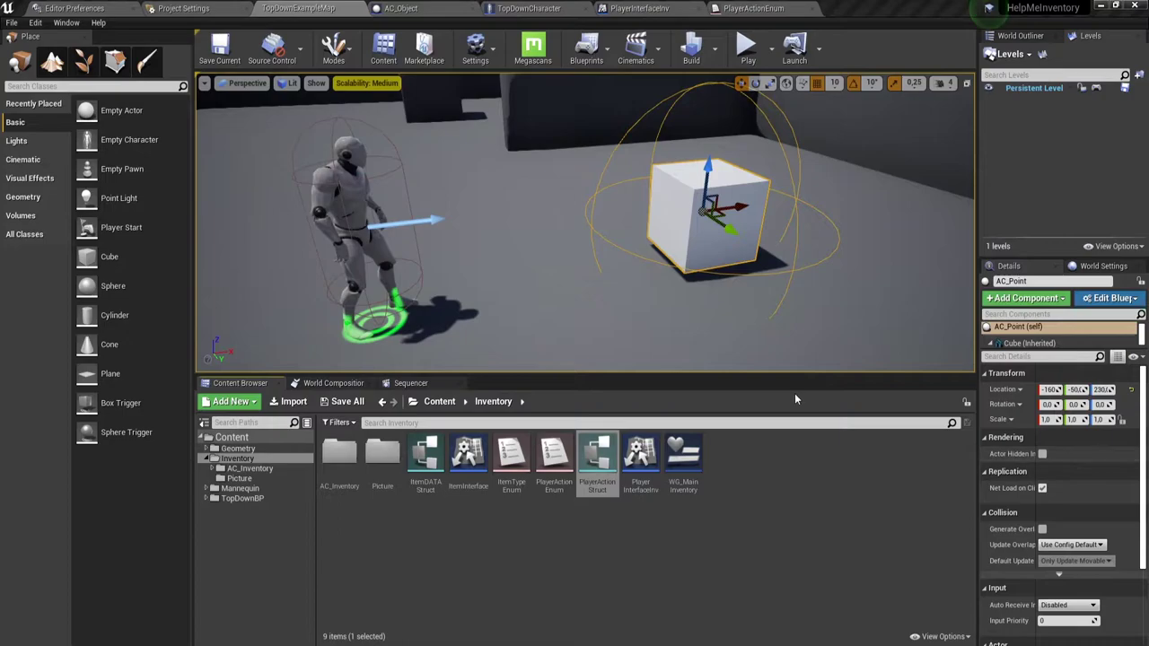
# Step: Switch to the TopDownCharacter blueprint showing the empty Remove Item function graph
pyautogui.click(547, 10)
pyautogui.moveTo(320, 317); pyautogui.dragTo(321, 336, button='right')
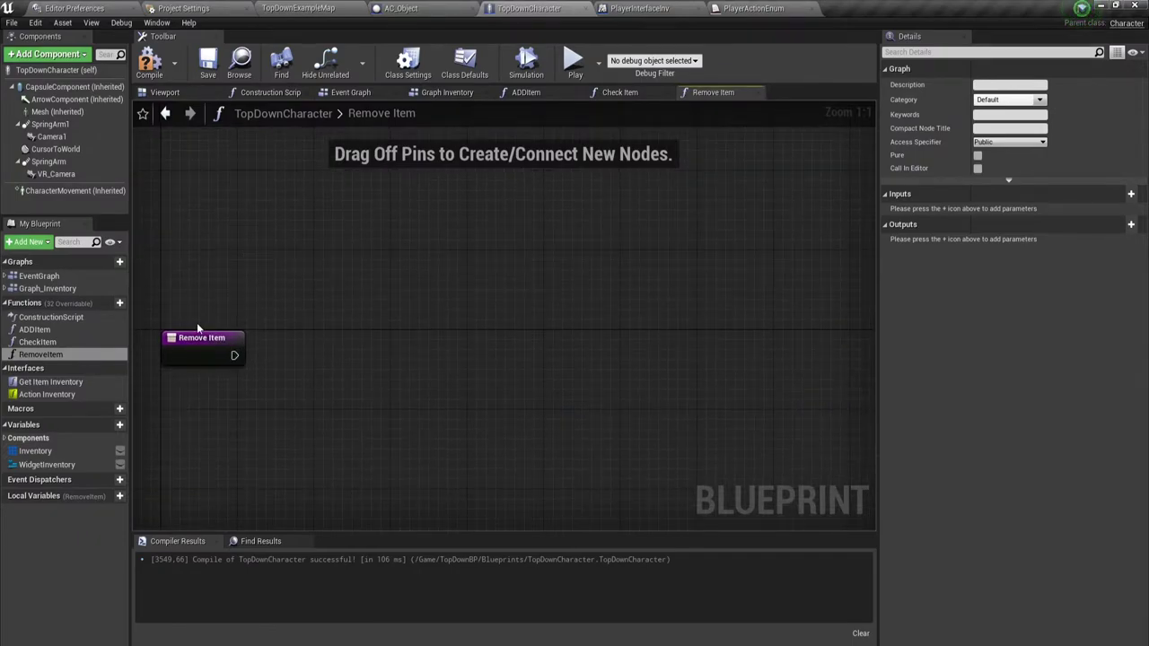
# Step: Select the Remove Item entry node and add three new input parameters
pyautogui.click(194, 351)
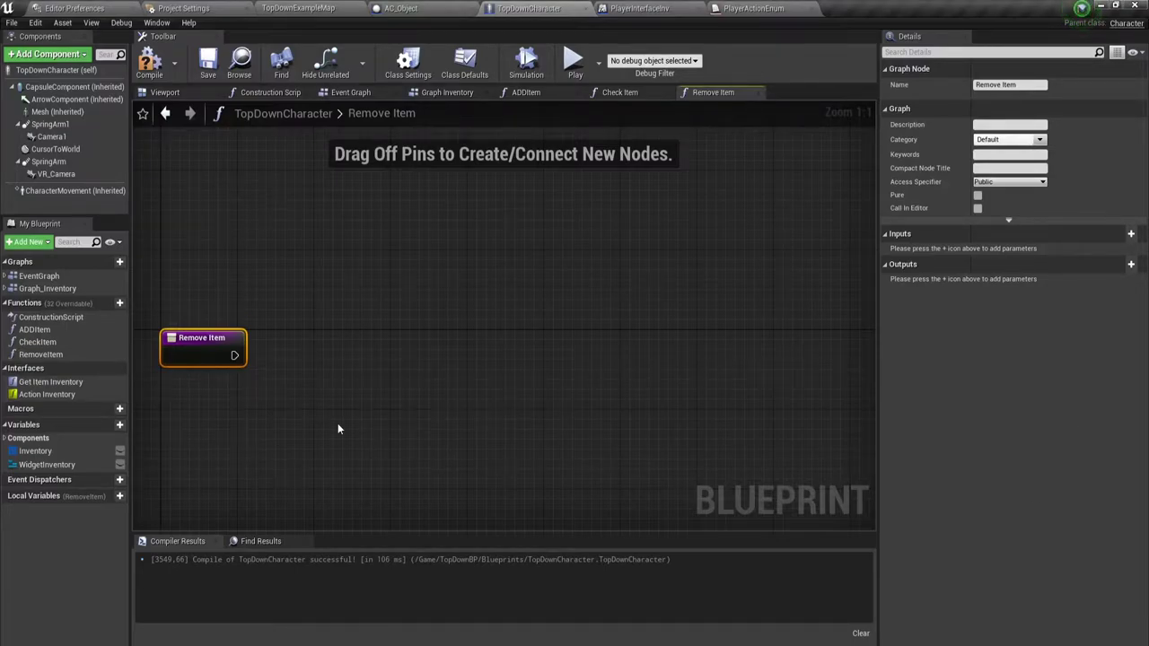
pyautogui.moveTo(257, 262); pyautogui.dragTo(699, 445)
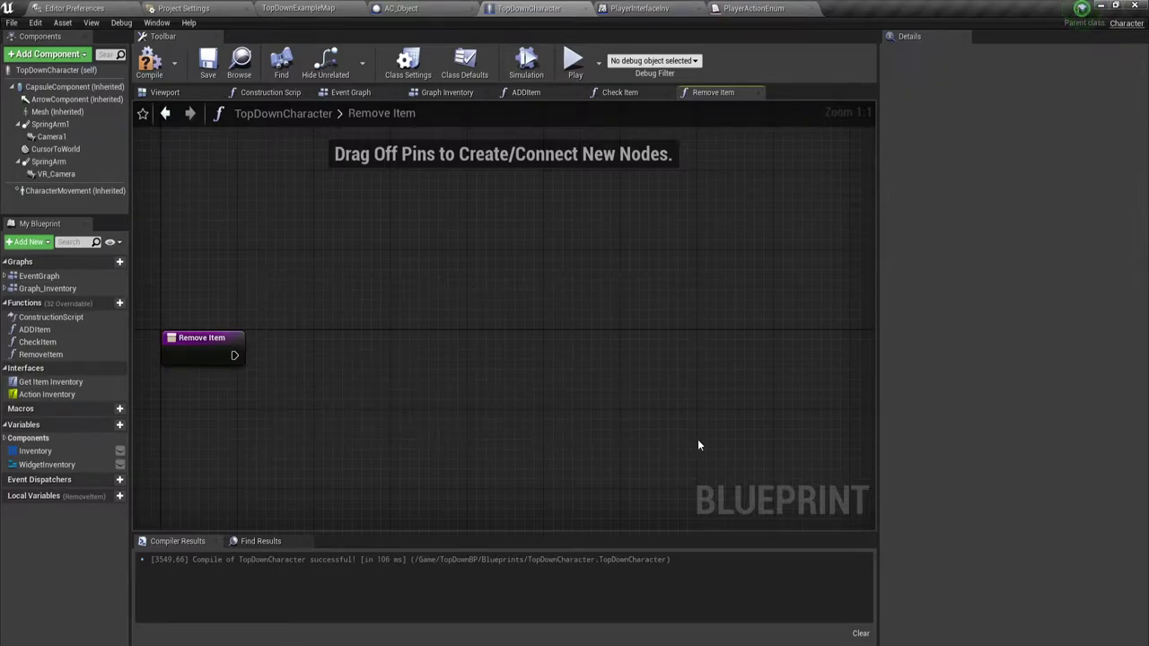
pyautogui.moveTo(274, 380); pyautogui.dragTo(255, 355, button='right')
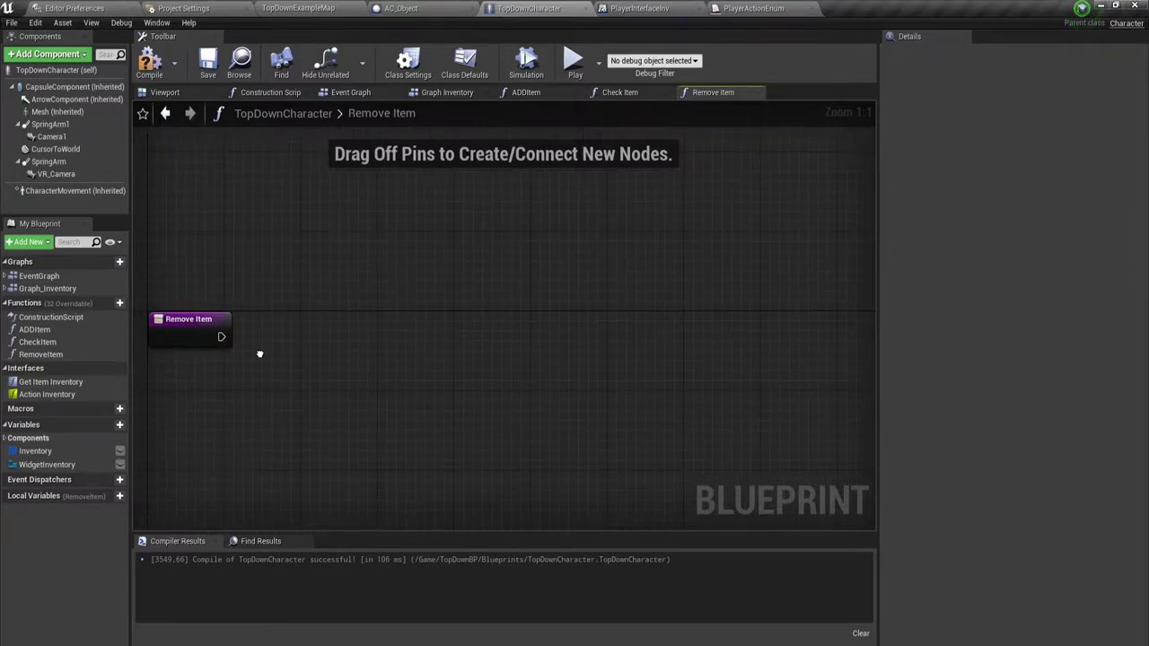
pyautogui.click(188, 337)
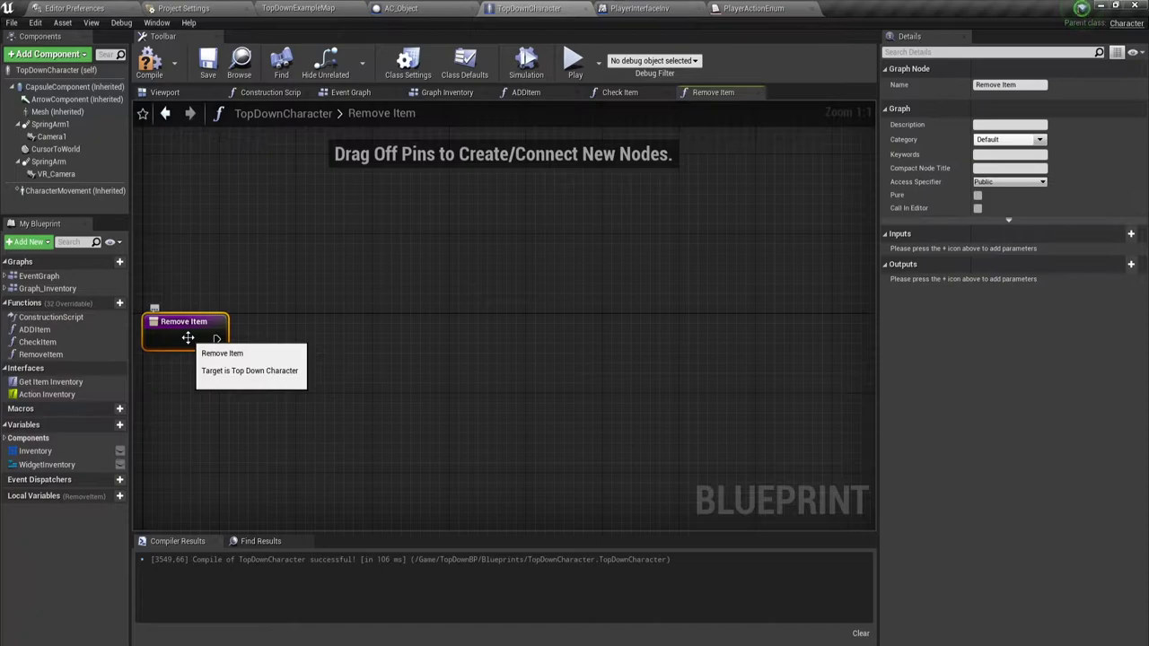
pyautogui.click(1118, 236)
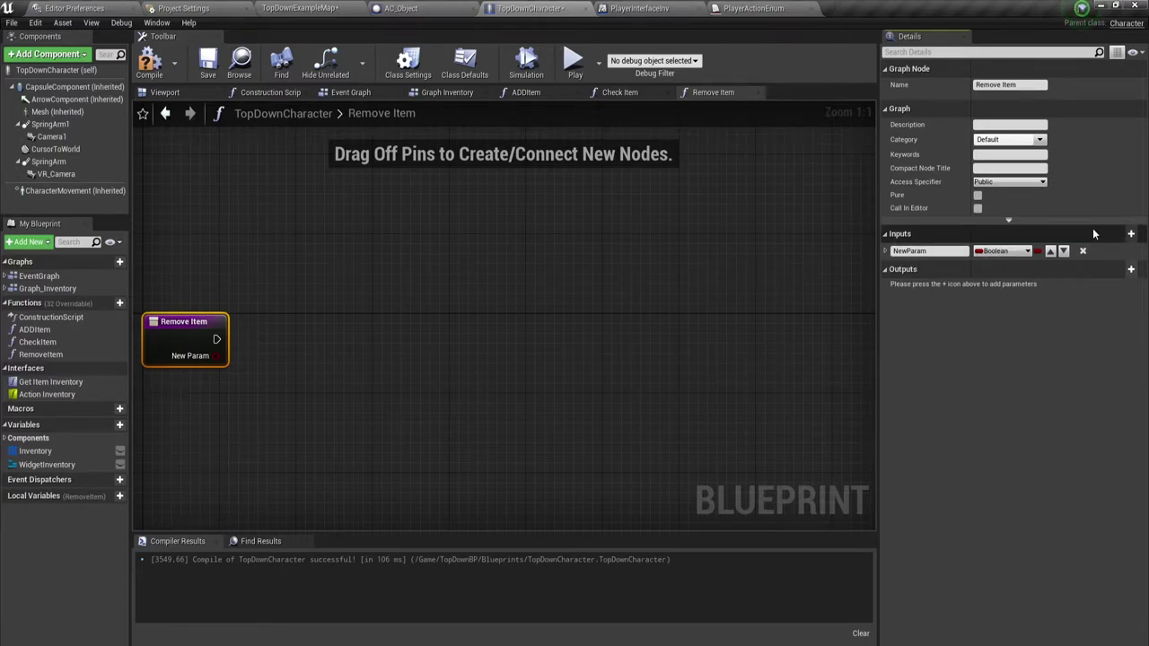
pyautogui.click(1128, 236)
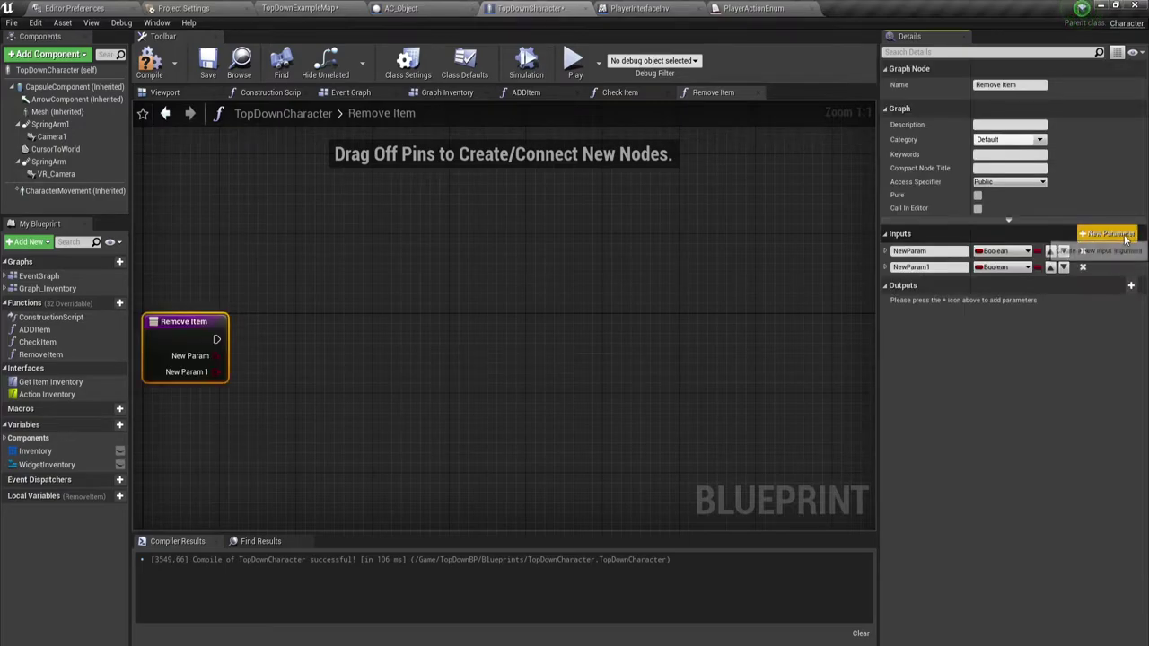
pyautogui.click(1127, 236)
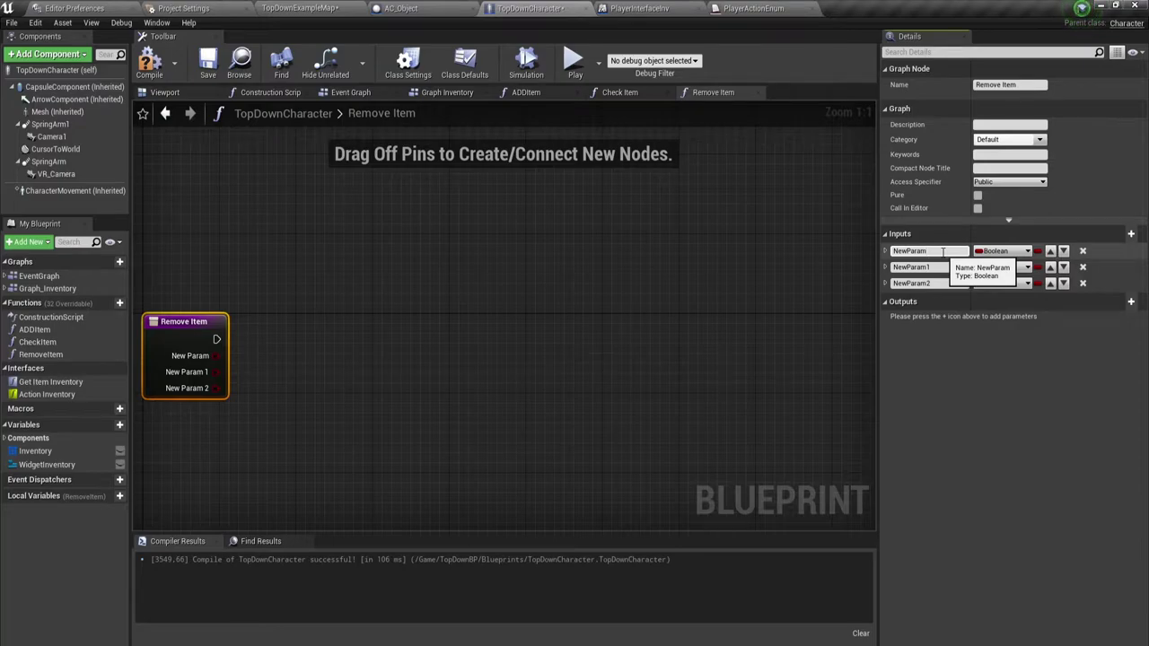
# Step: Rename the first input to SlotID and make it an Integer
pyautogui.click(942, 251)
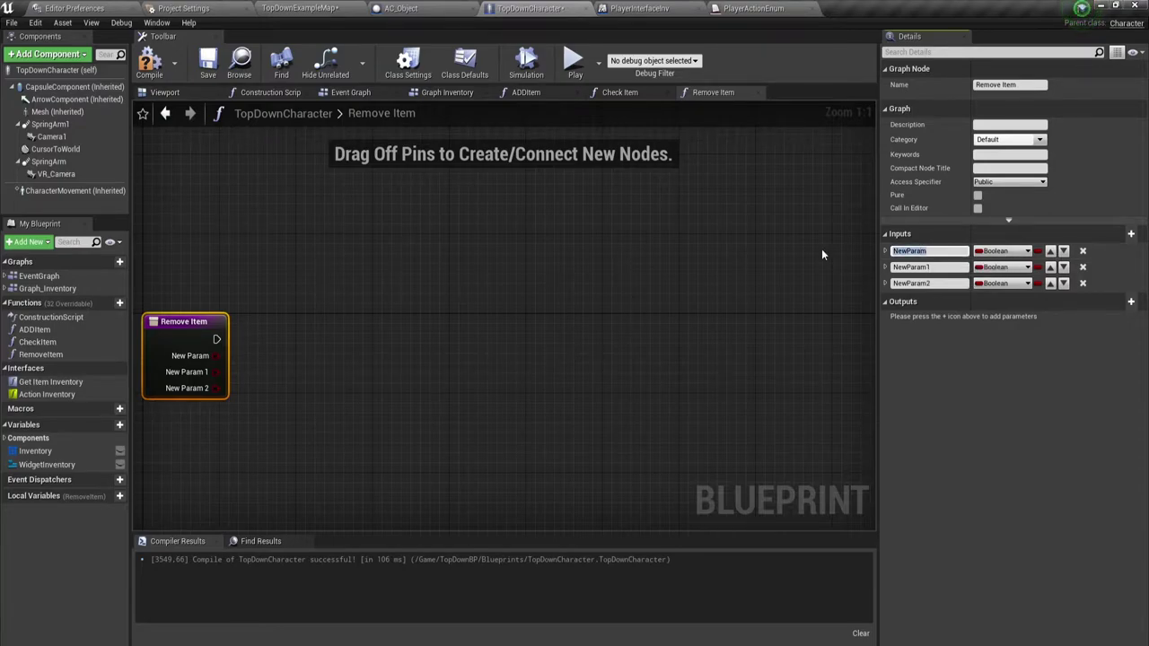
pyautogui.write('Slot')
pyautogui.write('ID')
pyautogui.press('Return')
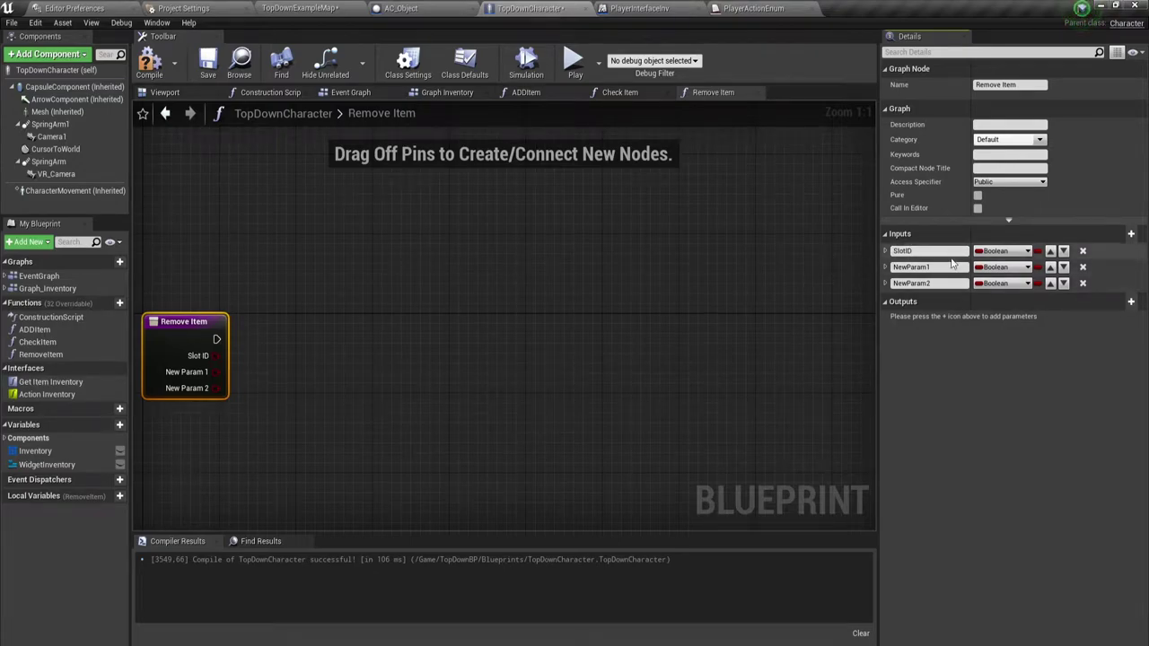
pyautogui.click(998, 251)
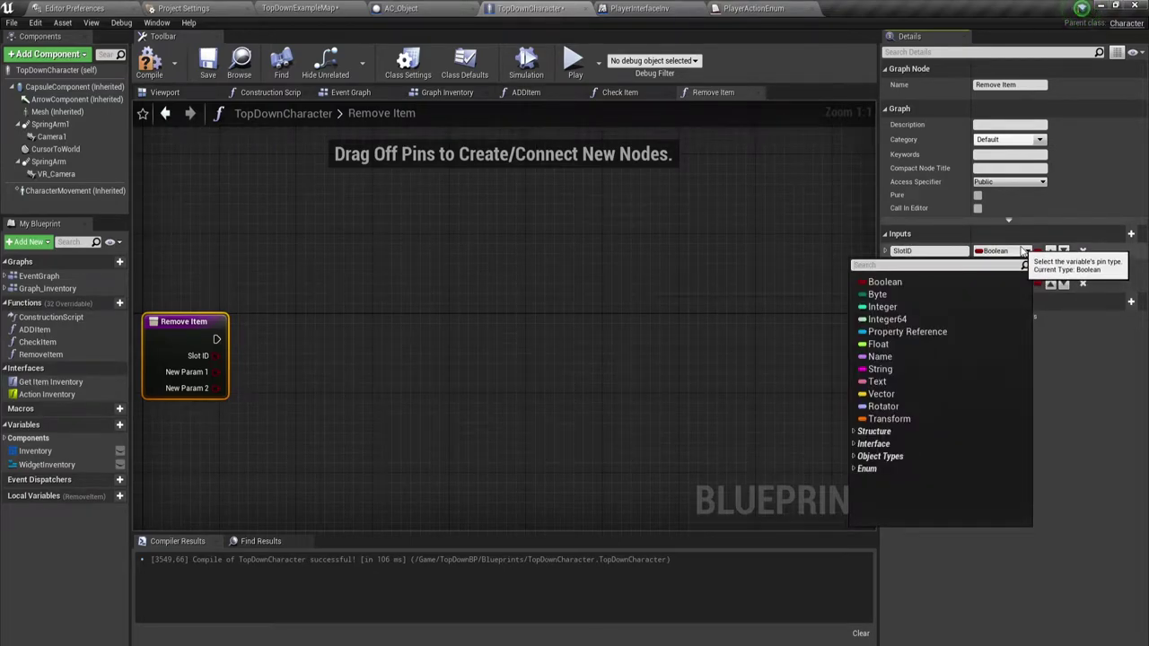
pyautogui.click(913, 309)
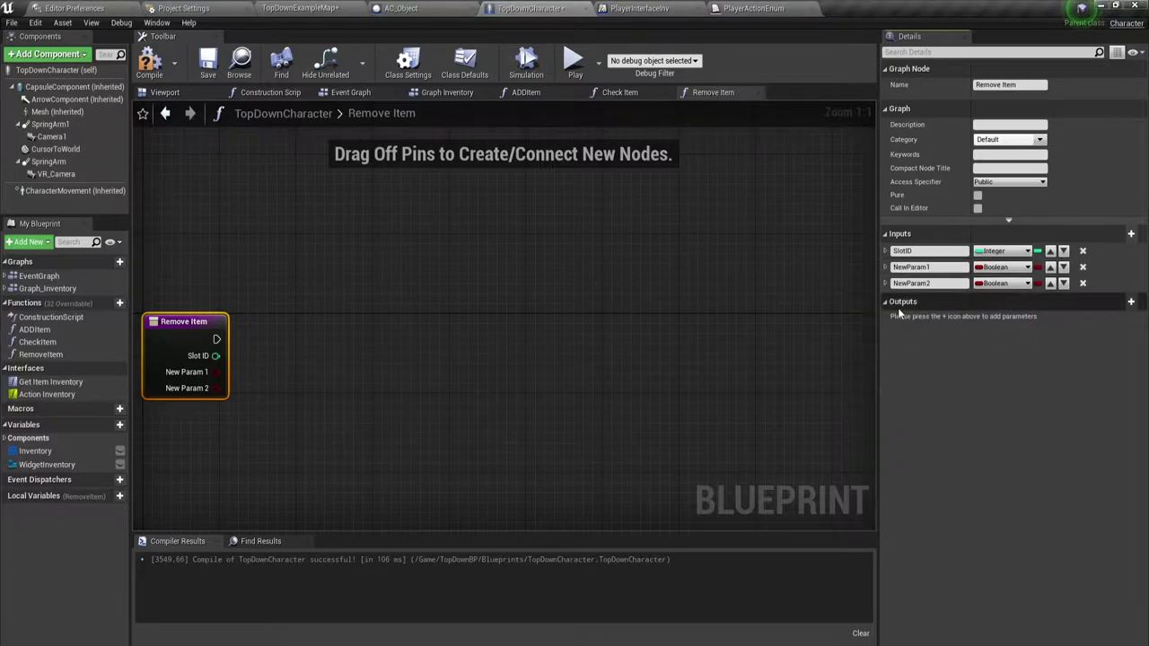
# Step: Rename the second input to Count as an Integer, and delete the unused third input
pyautogui.click(953, 267)
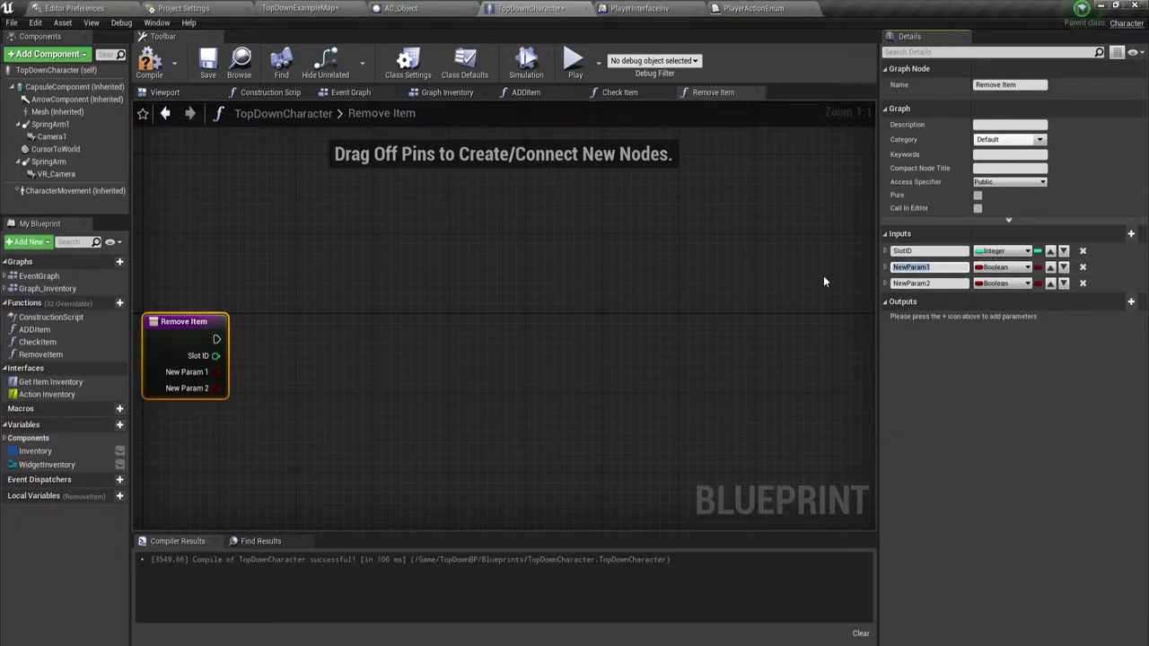
pyautogui.write('C')
pyautogui.write('ount')
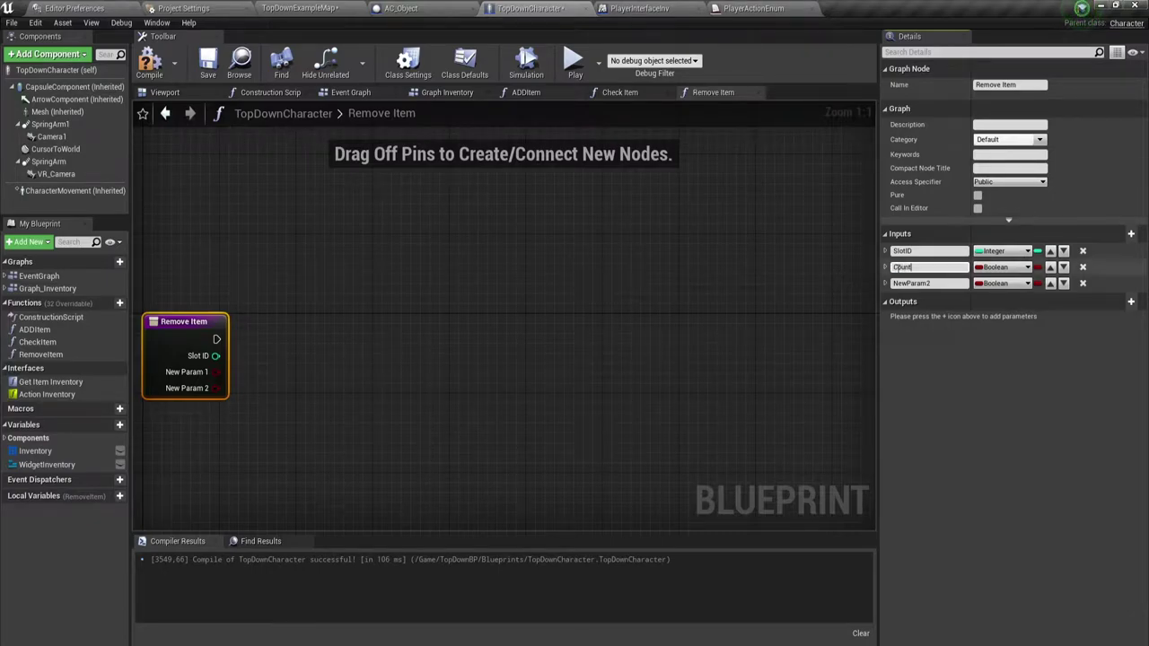
pyautogui.click(1001, 267)
pyautogui.click(883, 322)
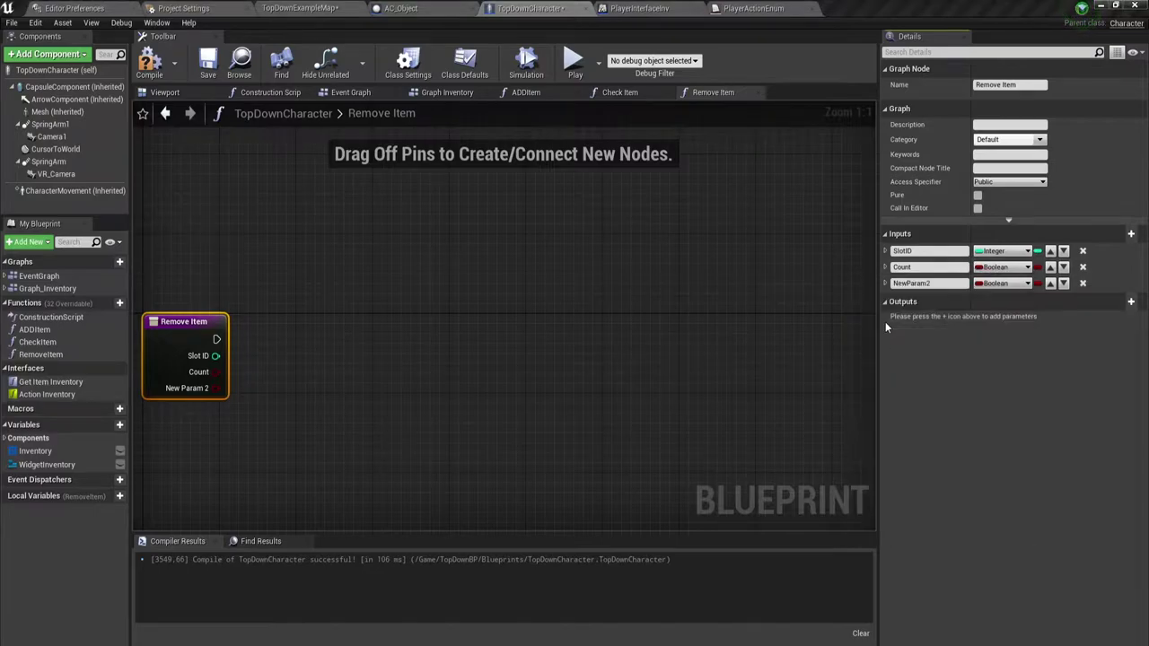
pyautogui.click(938, 284)
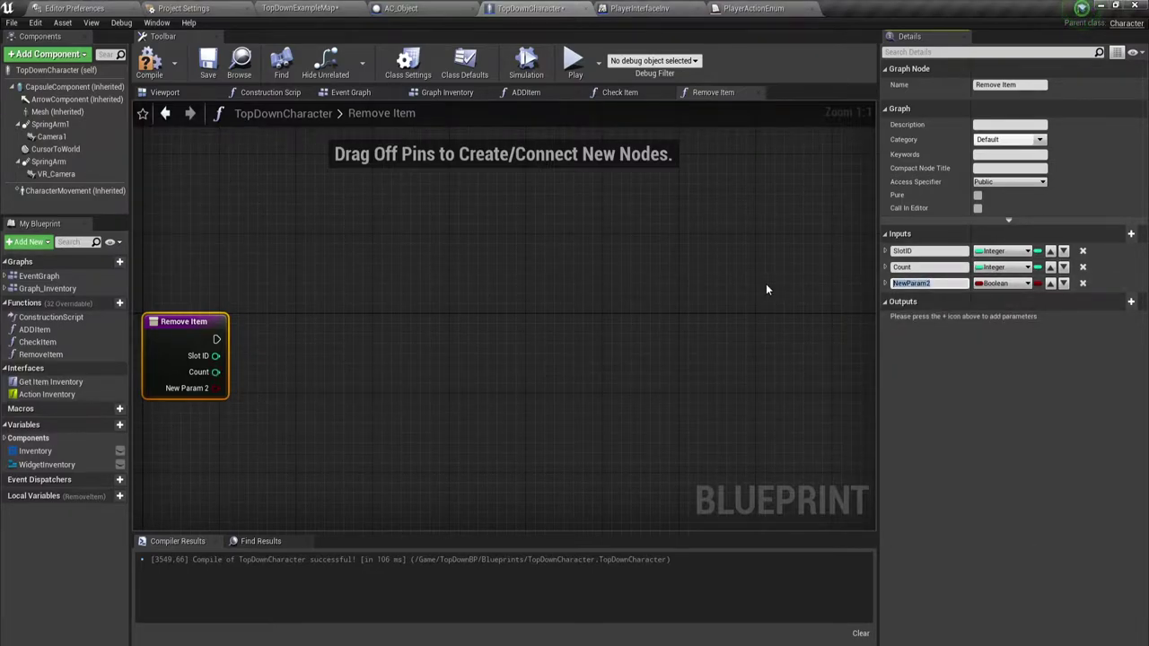
pyautogui.click(1082, 284)
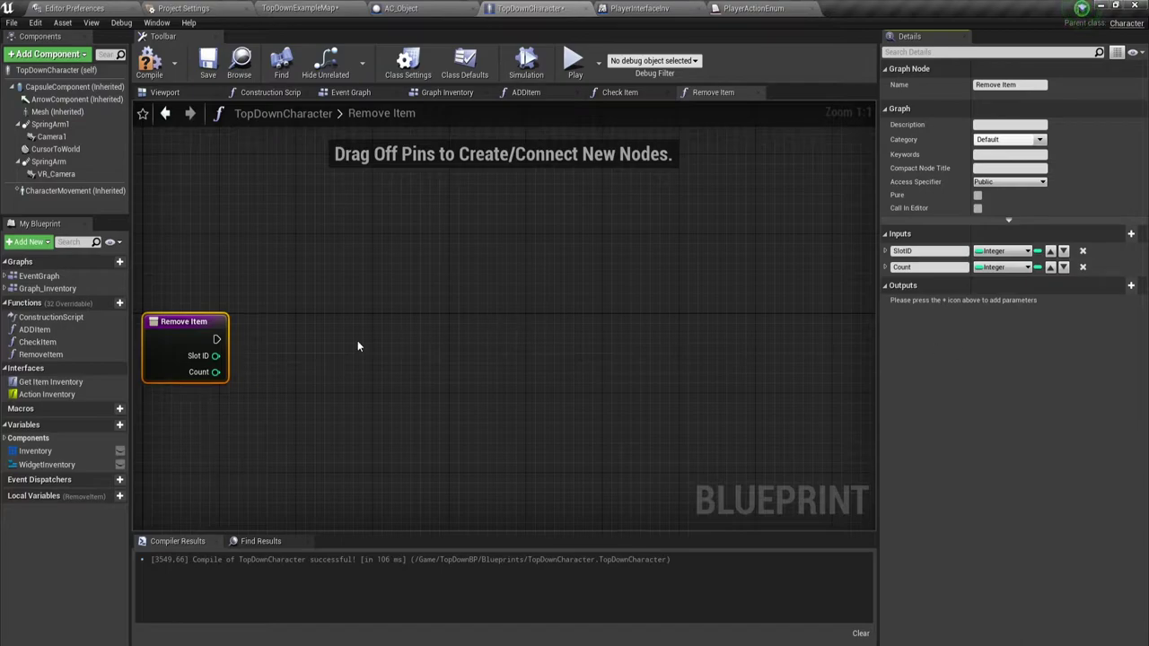
pyautogui.moveTo(316, 321)
pyautogui.mouseDown(button='right')
pyautogui.moveTo(326, 295)
pyautogui.moveTo(375, 317)
pyautogui.moveTo(277, 308)
pyautogui.mouseUp(button='right')
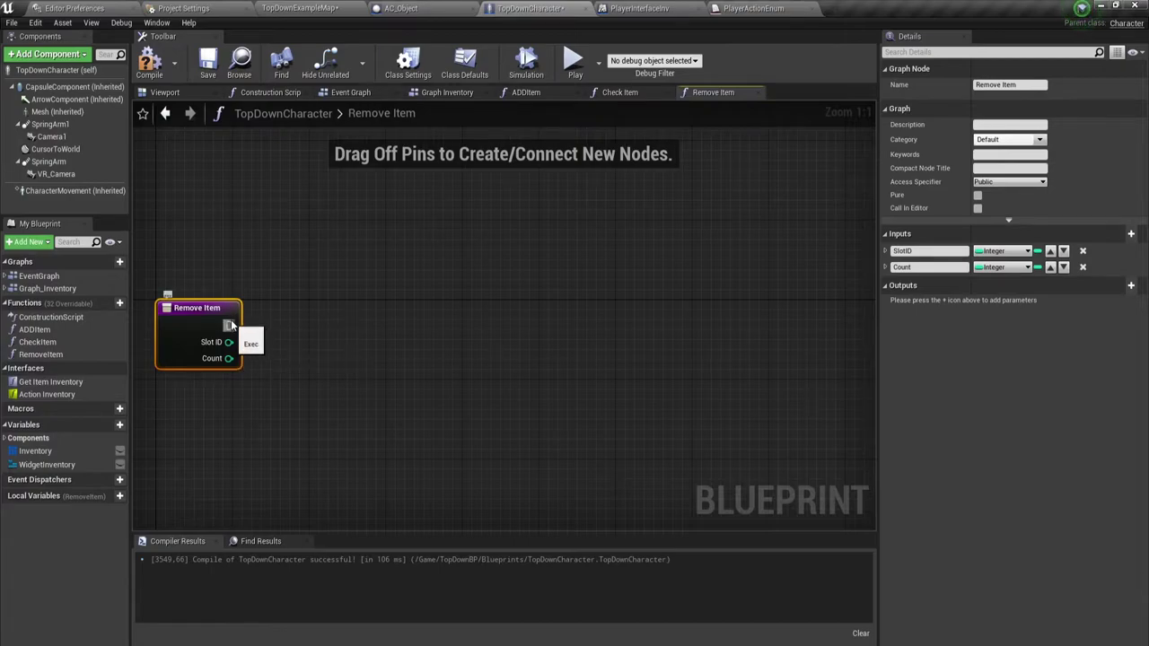
# Step: Promote Slot ID to a local variable LocSlotID and place its SET node beside Remove Item
pyautogui.moveTo(229, 343); pyautogui.dragTo(291, 341)
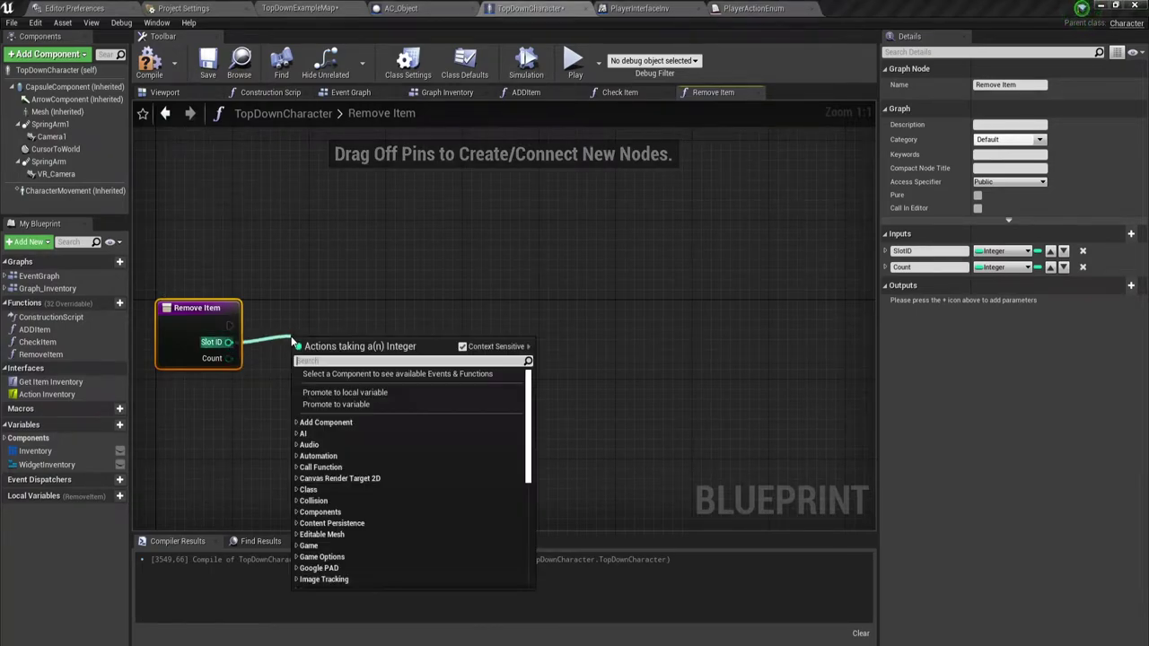
pyautogui.click(355, 395)
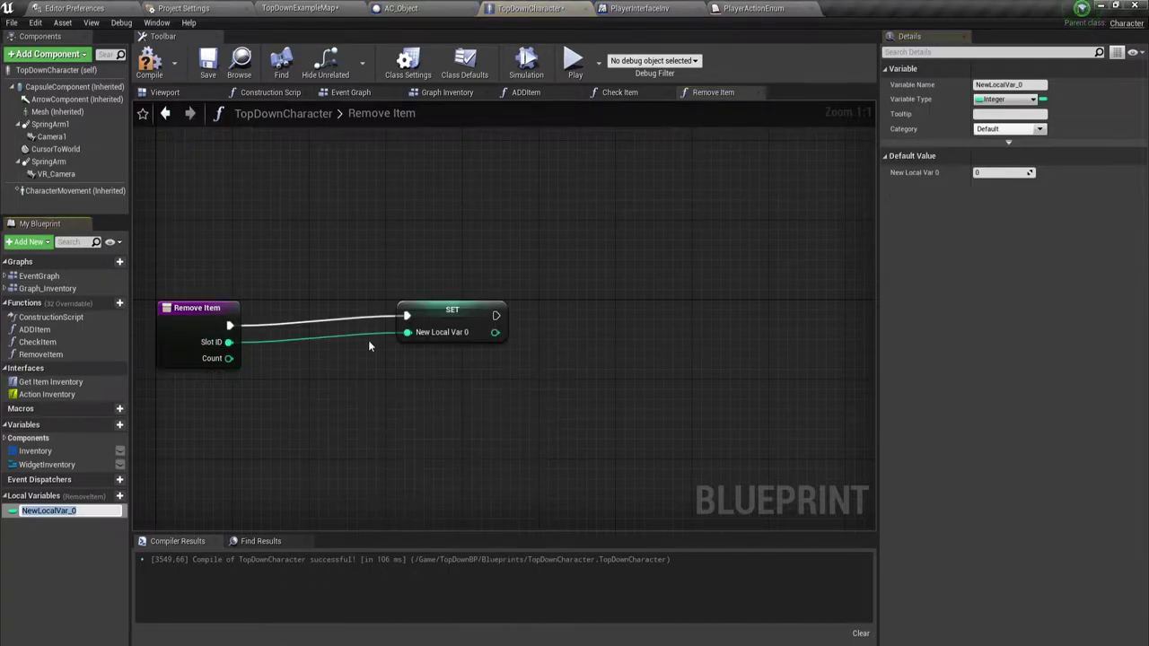
pyautogui.write('Loc')
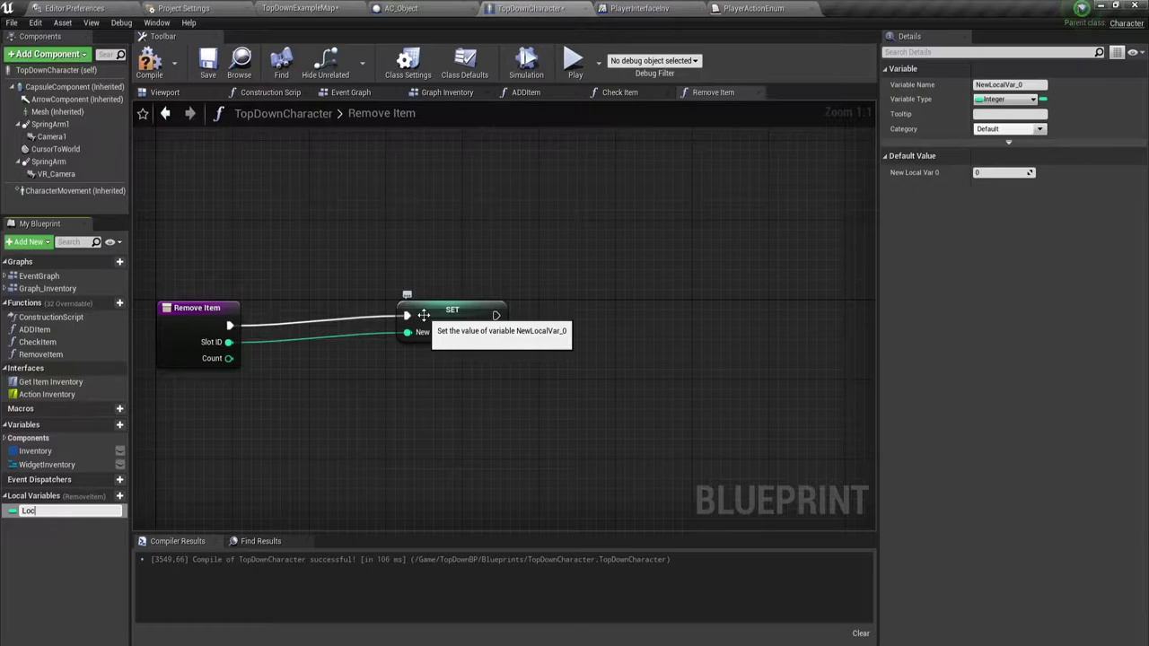
pyautogui.write('SlotID')
pyautogui.press('Return')
pyautogui.click(417, 326)
pyautogui.moveTo(417, 325); pyautogui.dragTo(303, 326)
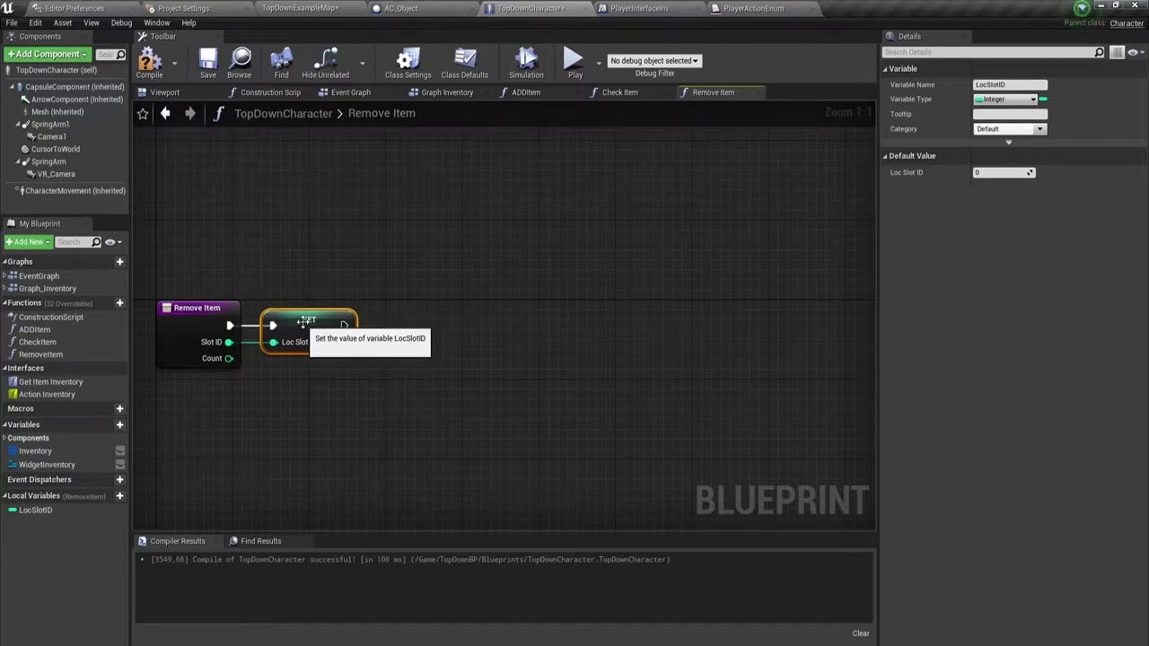
pyautogui.press('q')
pyautogui.moveTo(393, 338); pyautogui.dragTo(415, 346, button='right')
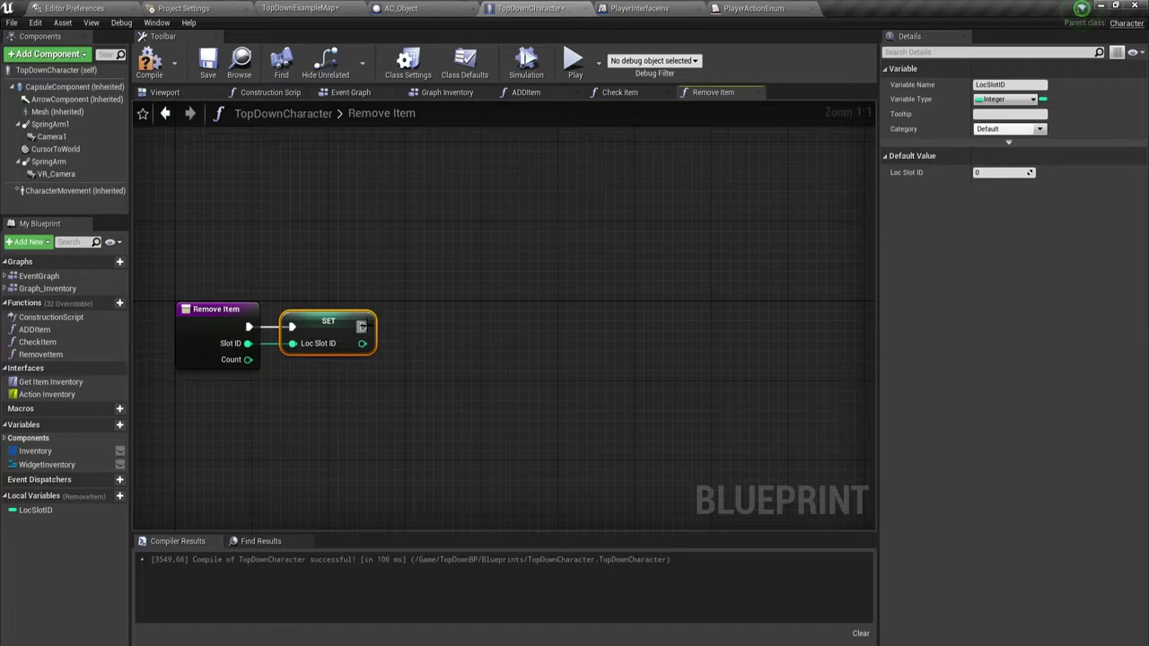
pyautogui.moveTo(363, 325); pyautogui.dragTo(450, 316)
# Step: Add a Branch node after the SET node's execution output
pyautogui.write('br')
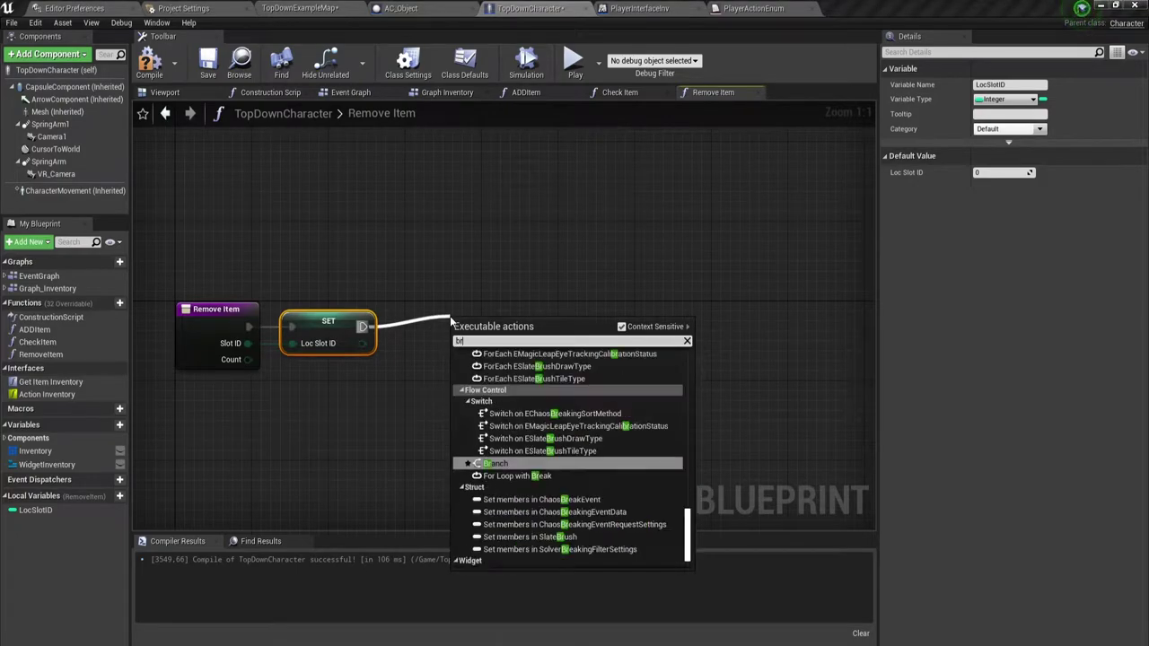
pyautogui.press('Return')
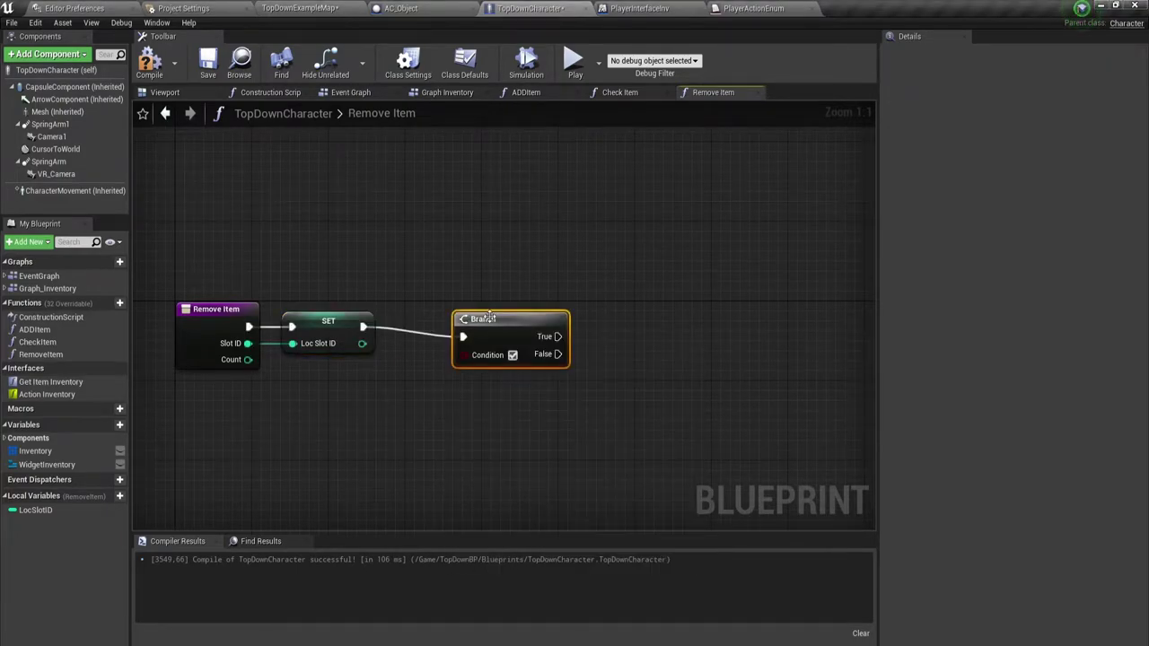
pyautogui.moveTo(482, 319); pyautogui.dragTo(468, 300)
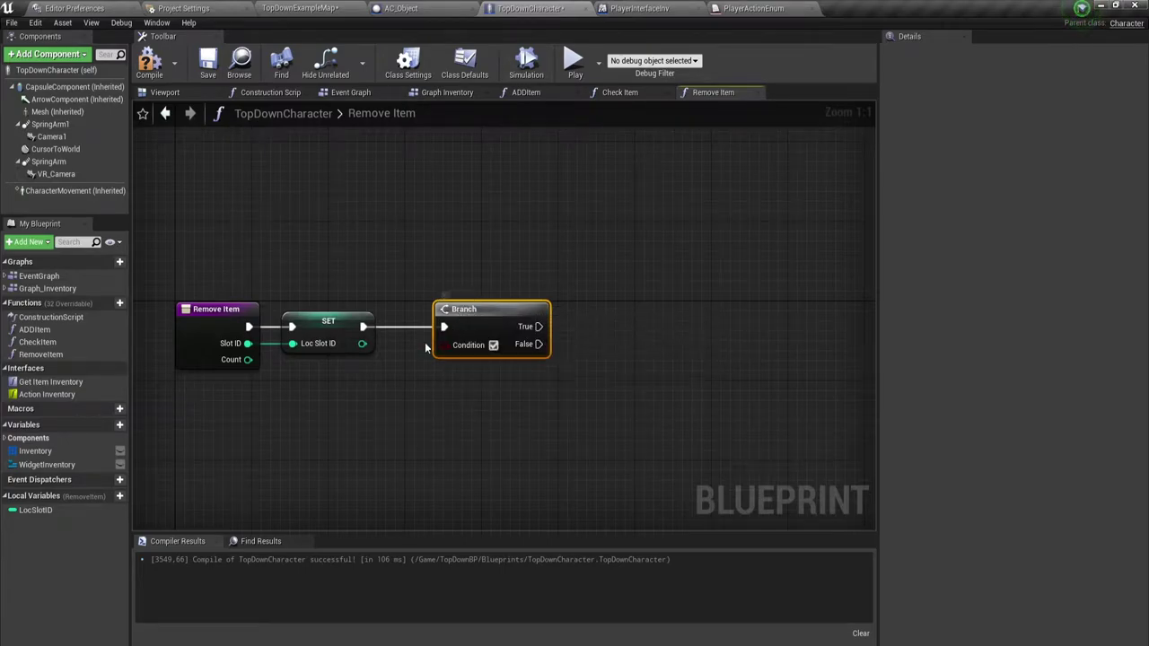
# Step: Place a Get Inventory variable node in the graph
pyautogui.moveTo(424, 362)
pyautogui.mouseDown(button='right')
pyautogui.moveTo(557, 397)
pyautogui.moveTo(588, 473)
pyautogui.mouseUp(button='right')
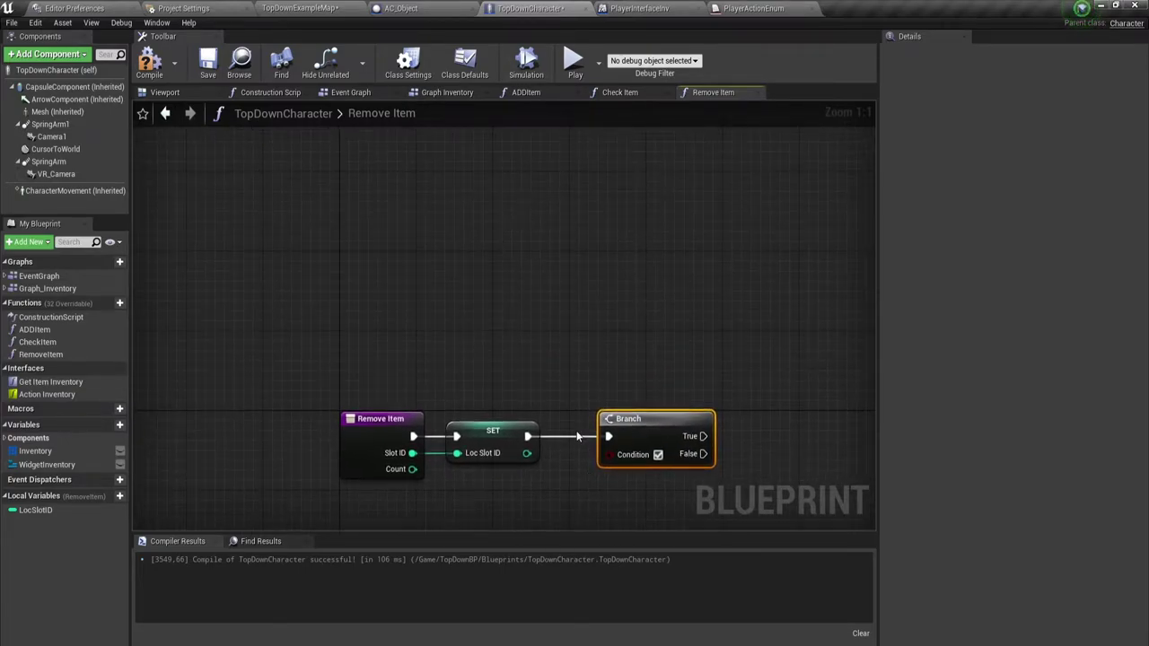
pyautogui.moveTo(36, 450)
pyautogui.mouseDown()
pyautogui.moveTo(216, 286)
pyautogui.moveTo(204, 230)
pyautogui.mouseUp()
pyautogui.click(217, 243)
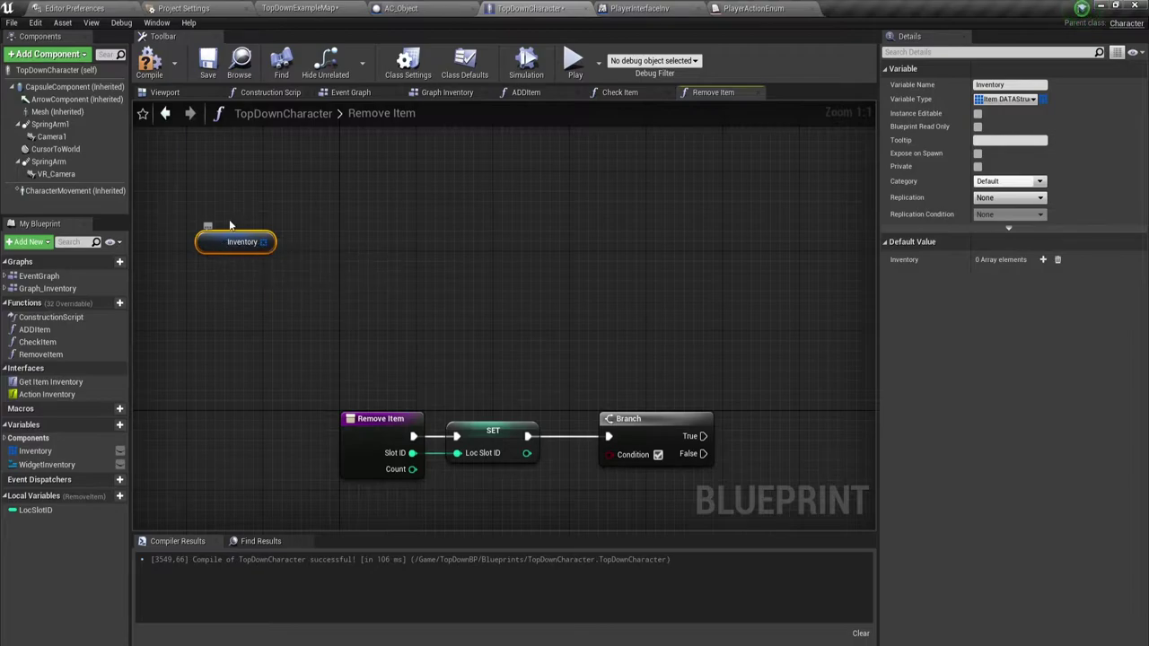
# Step: Add an array Get on Inventory using Loc Slot ID as the index
pyautogui.moveTo(265, 242); pyautogui.dragTo(309, 255)
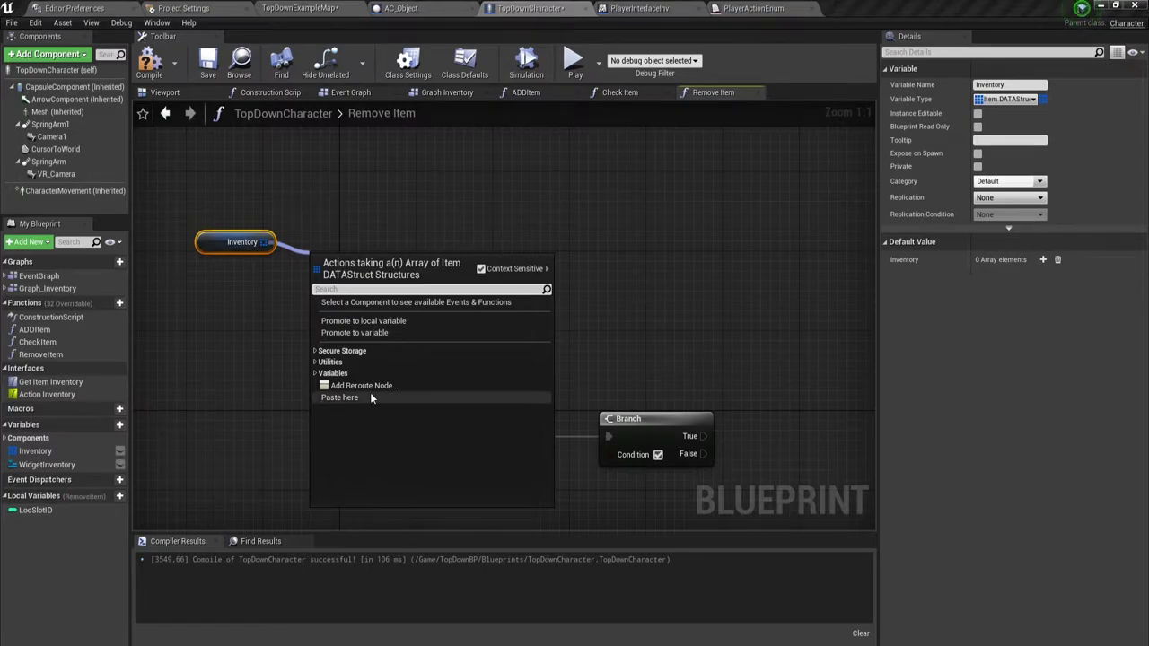
pyautogui.write('get')
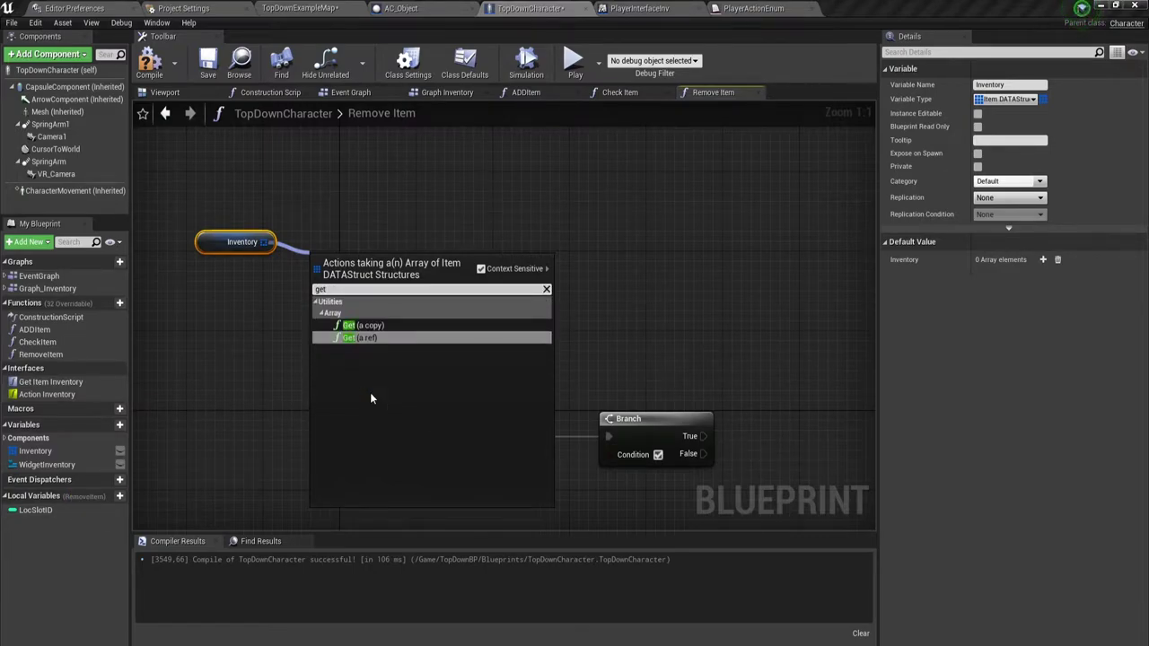
pyautogui.click(352, 326)
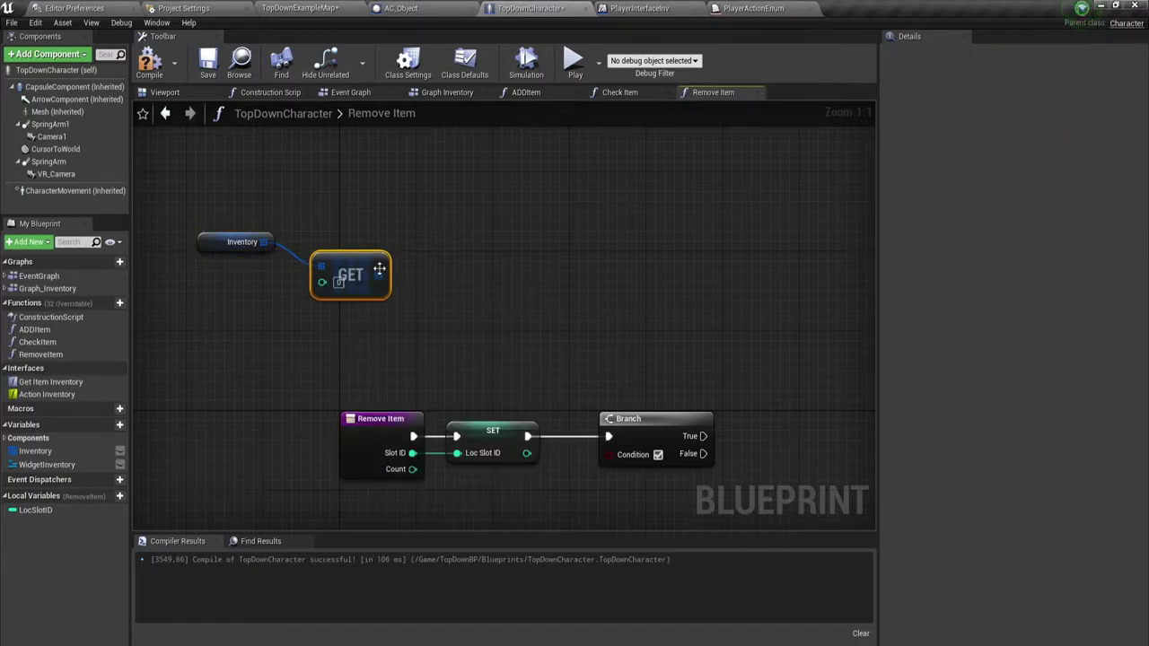
pyautogui.moveTo(35, 512); pyautogui.dragTo(323, 286)
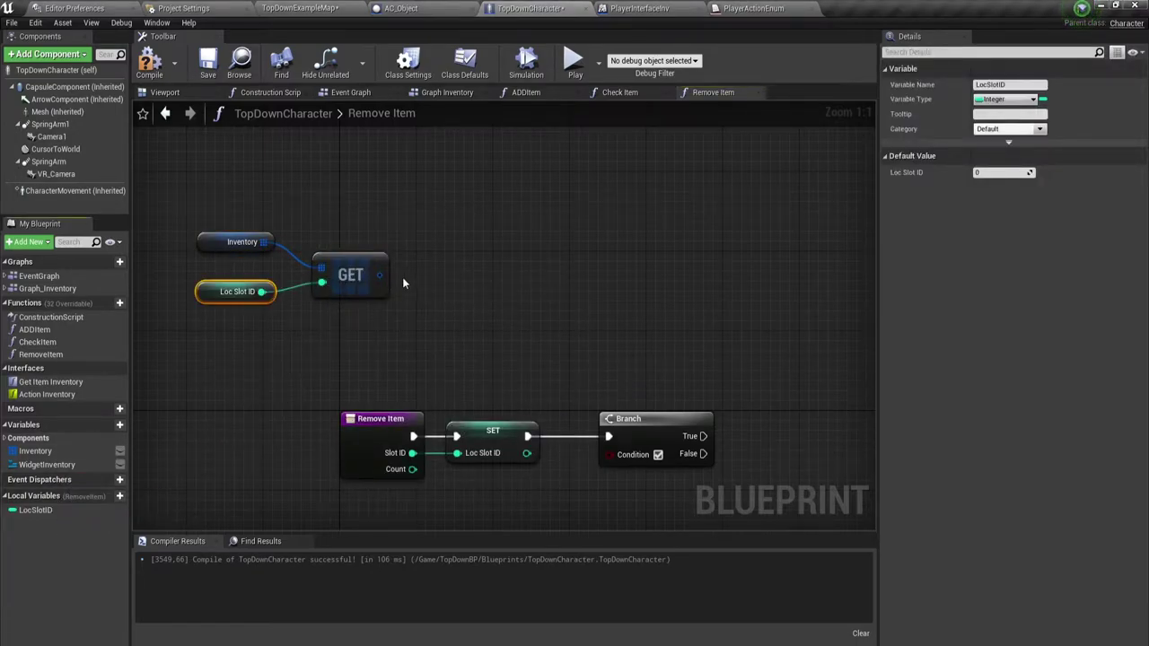
# Step: Break the fetched entry with a Break ItemDATAStruct node showing all its fields
pyautogui.moveTo(380, 276); pyautogui.dragTo(447, 286)
pyautogui.write('brea')
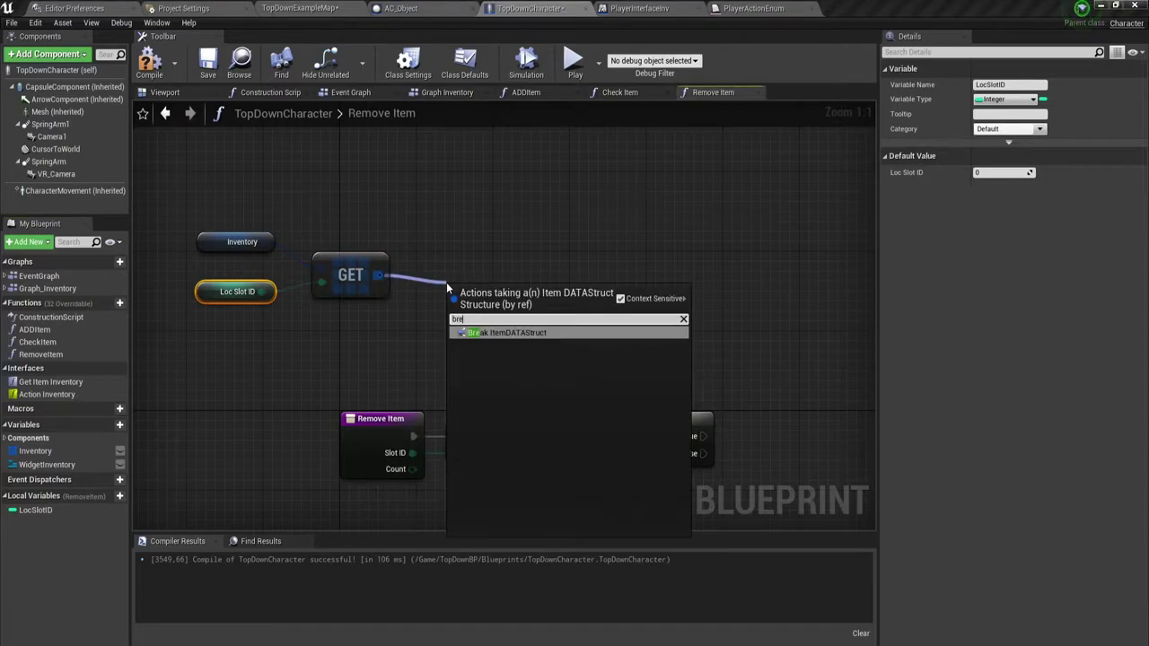
pyautogui.press('Return')
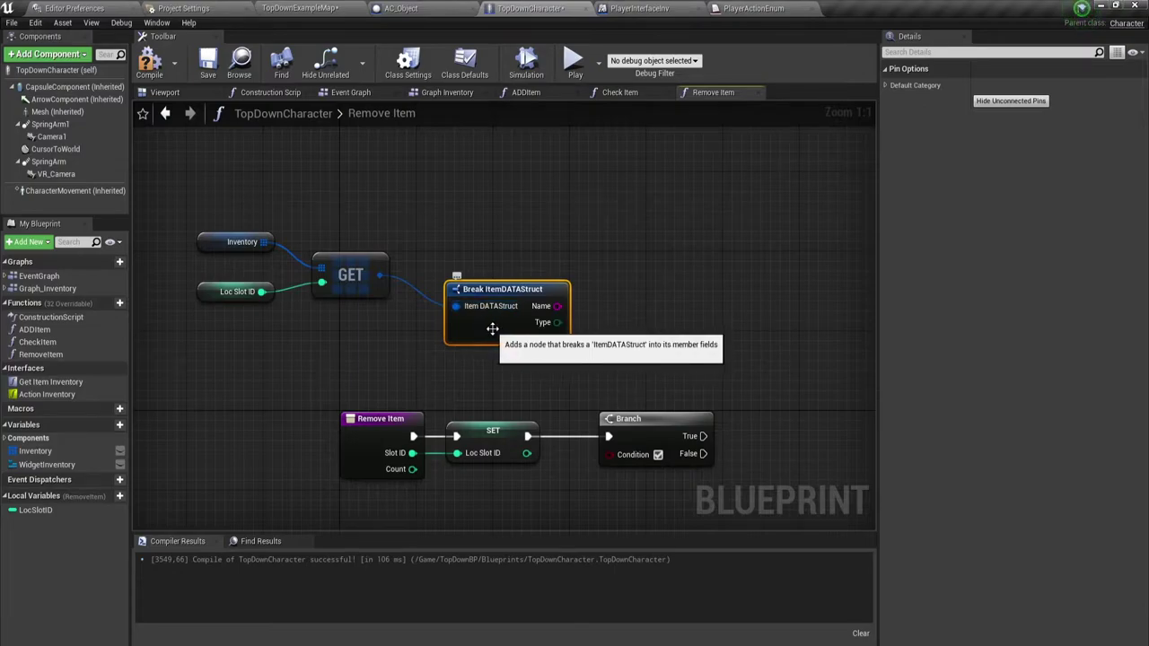
pyautogui.click(509, 339)
pyautogui.moveTo(516, 282); pyautogui.dragTo(478, 252)
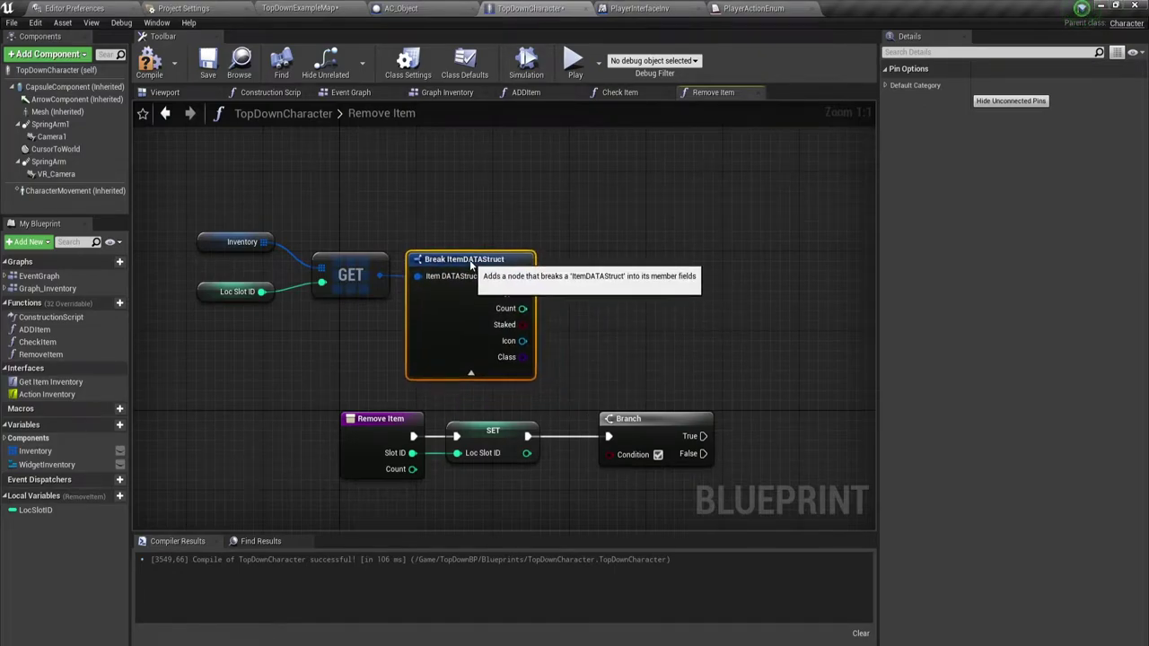
pyautogui.moveTo(521, 309); pyautogui.dragTo(577, 299)
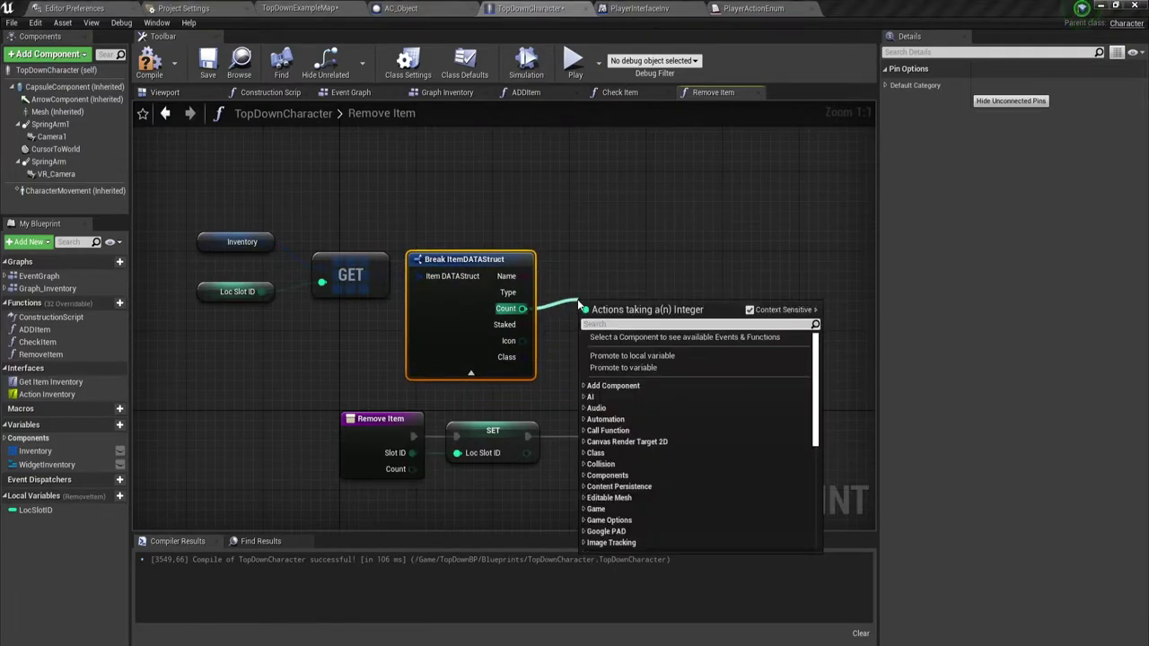
# Step: Compare Count with an integer less-than against 0 and wire it into the Branch Condition
pyautogui.write('<')
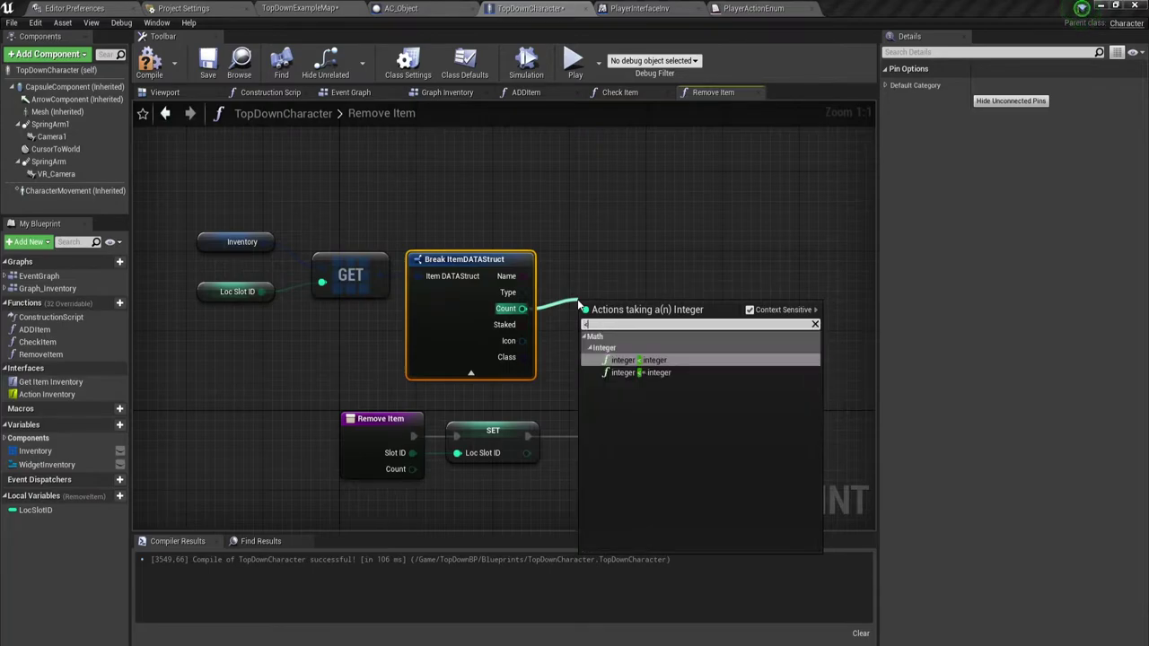
pyautogui.click(647, 361)
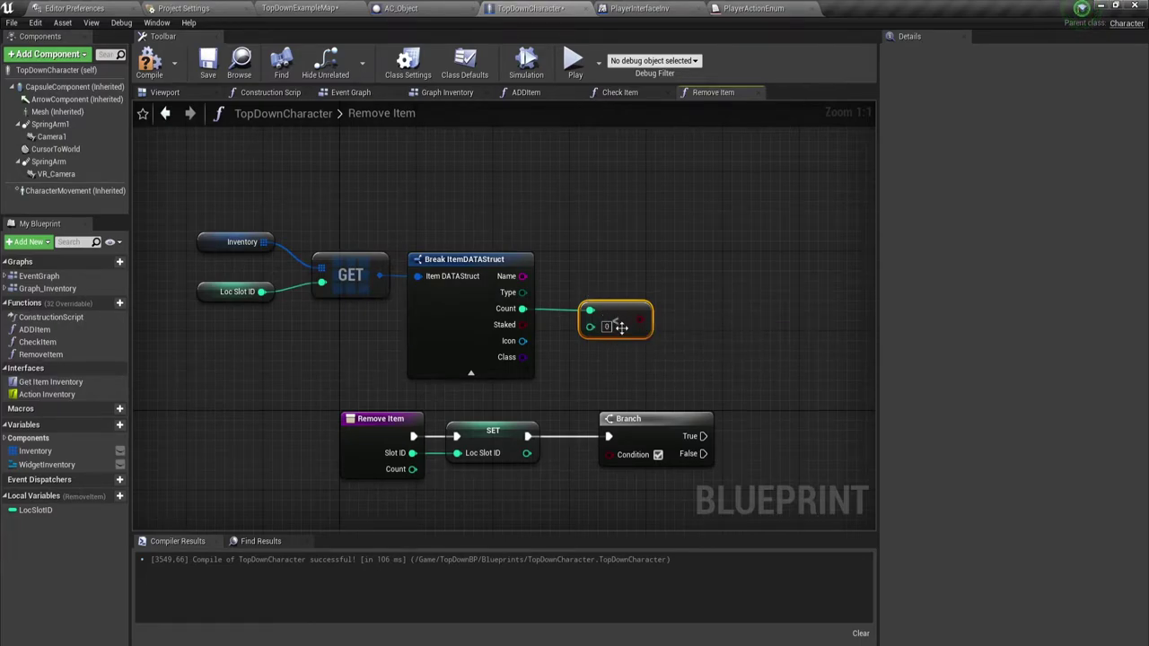
pyautogui.moveTo(638, 321); pyautogui.dragTo(614, 462)
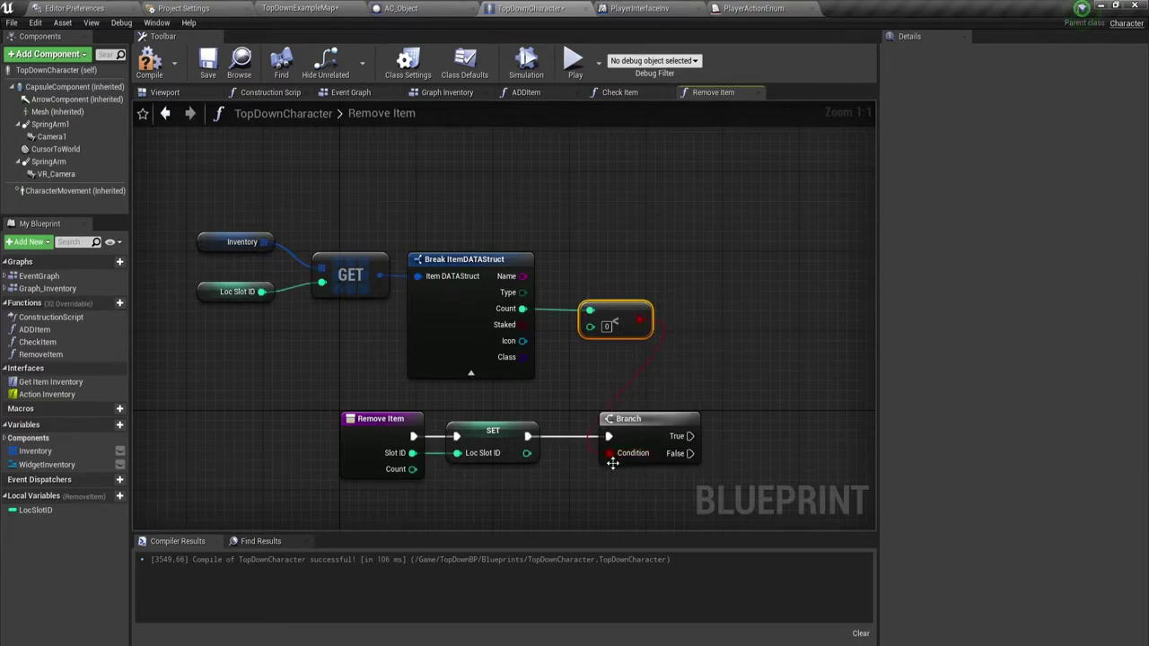
pyautogui.moveTo(604, 306); pyautogui.dragTo(595, 306)
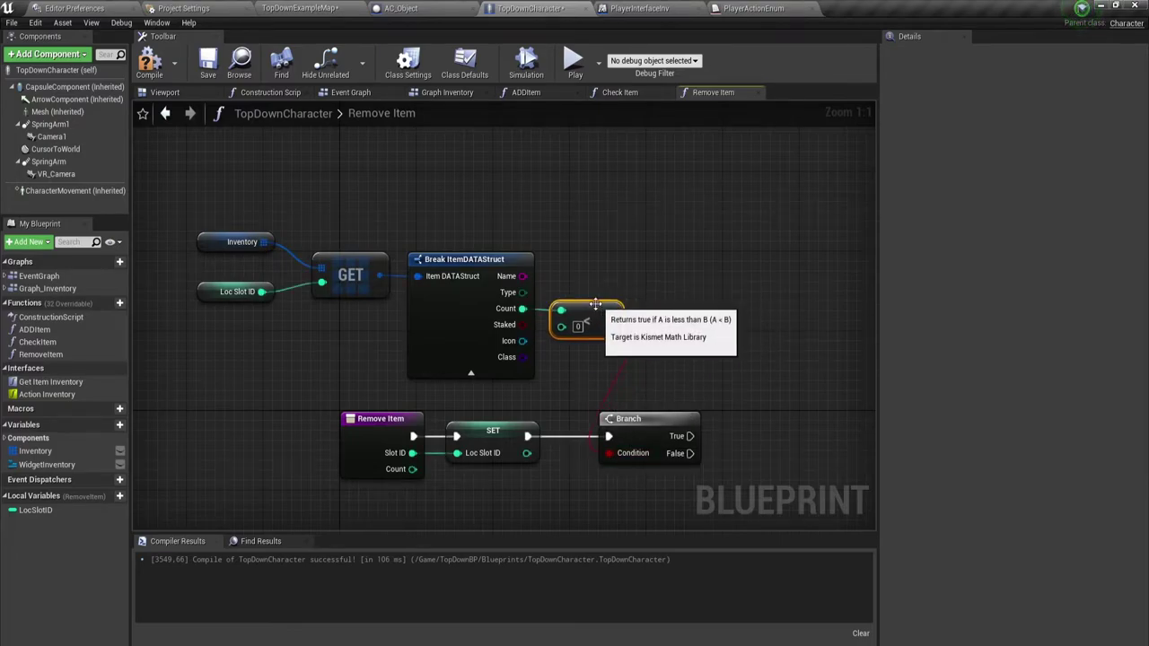
# Step: Collapse the Break node's unused fields and reposition the Branch node
pyautogui.click(470, 372)
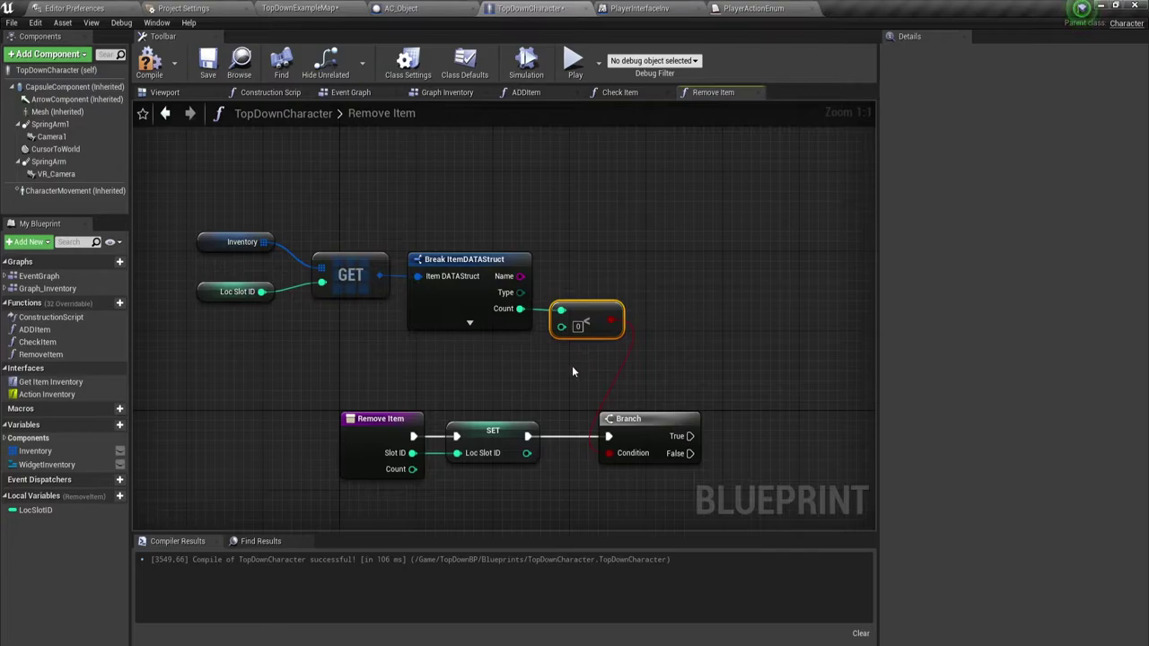
pyautogui.moveTo(578, 387); pyautogui.dragTo(536, 336, button='right')
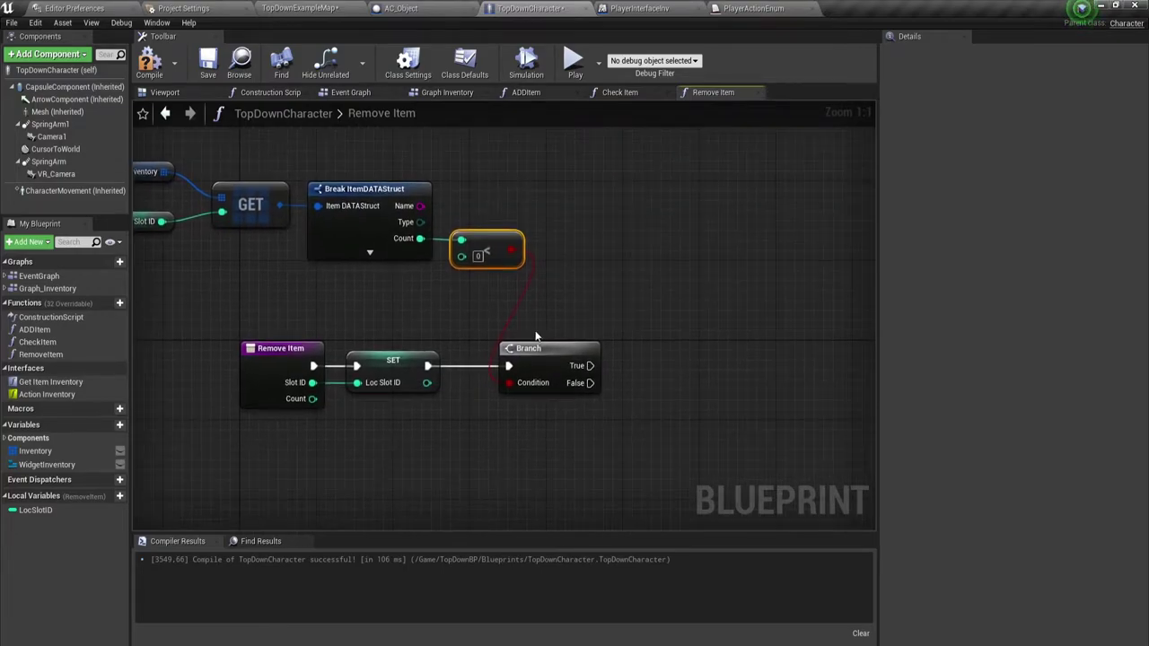
pyautogui.moveTo(530, 348); pyautogui.dragTo(567, 349)
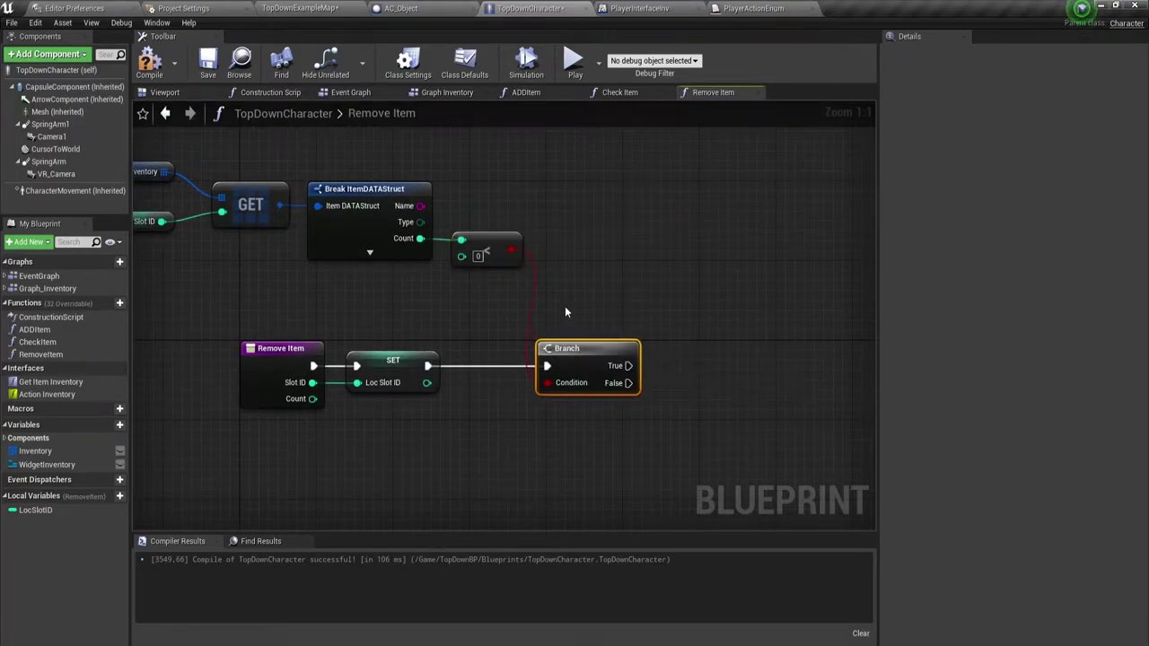
pyautogui.moveTo(565, 313); pyautogui.dragTo(539, 287, button='right')
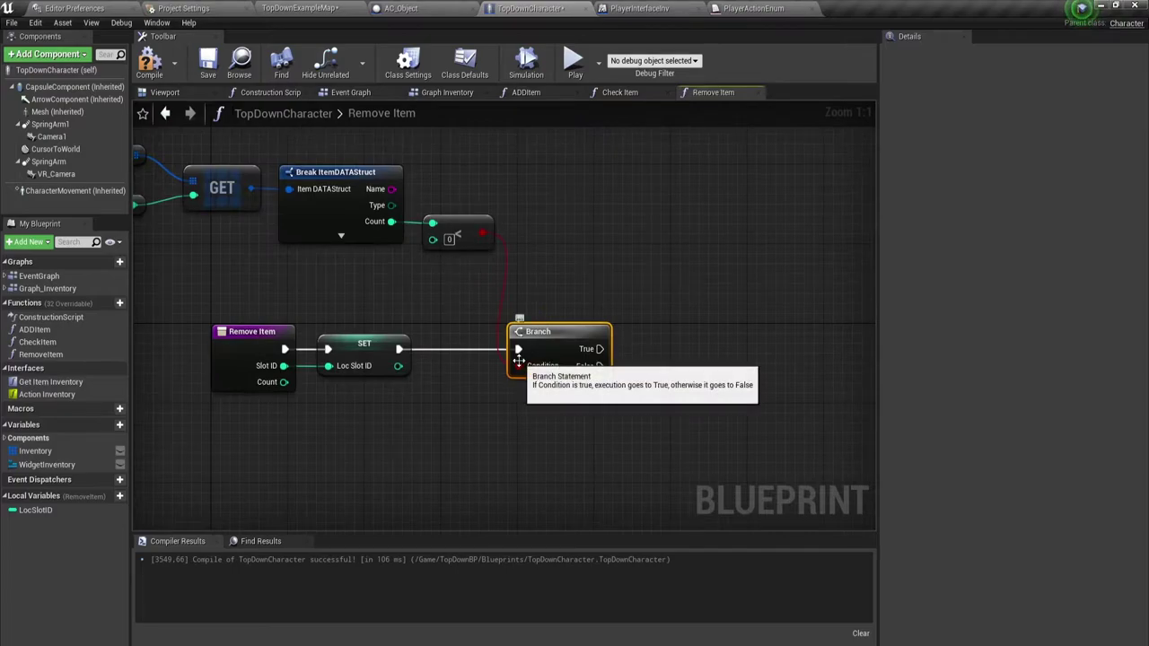
pyautogui.moveTo(485, 407); pyautogui.dragTo(397, 367, button='right')
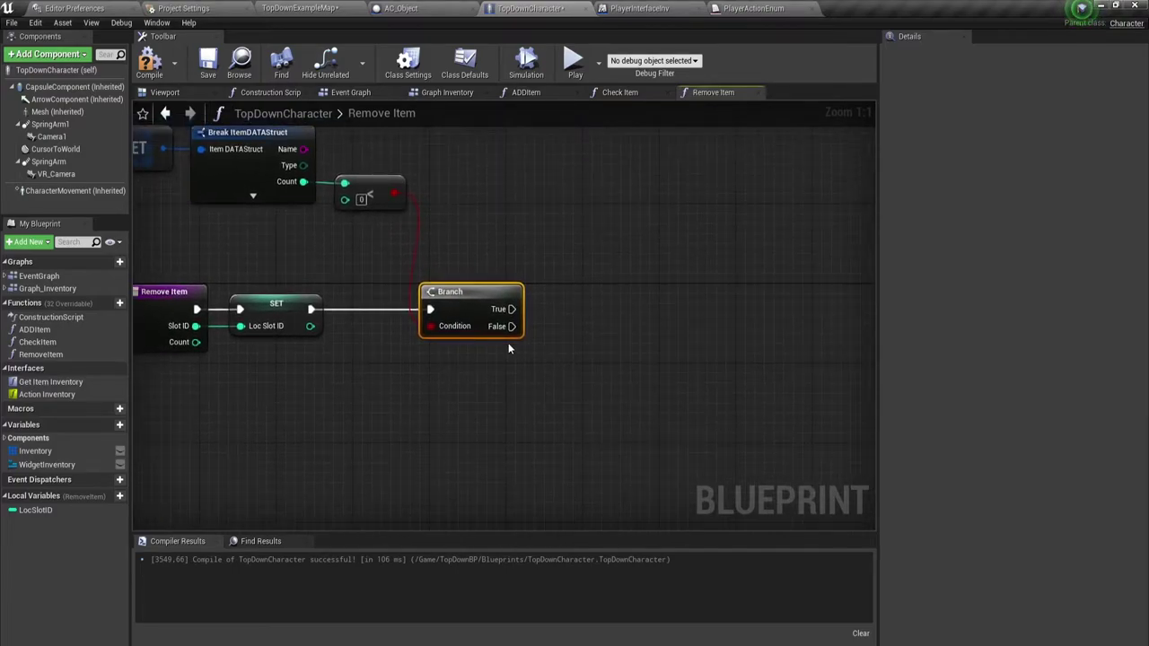
pyautogui.moveTo(511, 326); pyautogui.dragTo(551, 357)
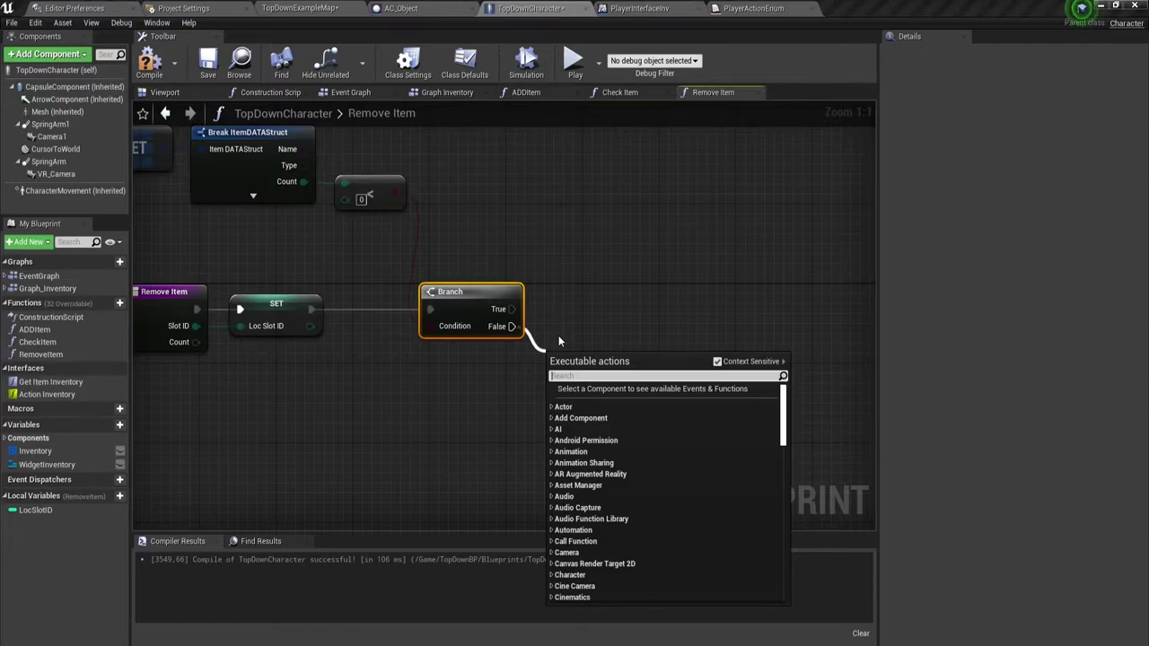
# Step: Add a Print String node printing Hello on the Branch's True output
pyautogui.click(577, 298)
pyautogui.moveTo(512, 308); pyautogui.dragTo(574, 254)
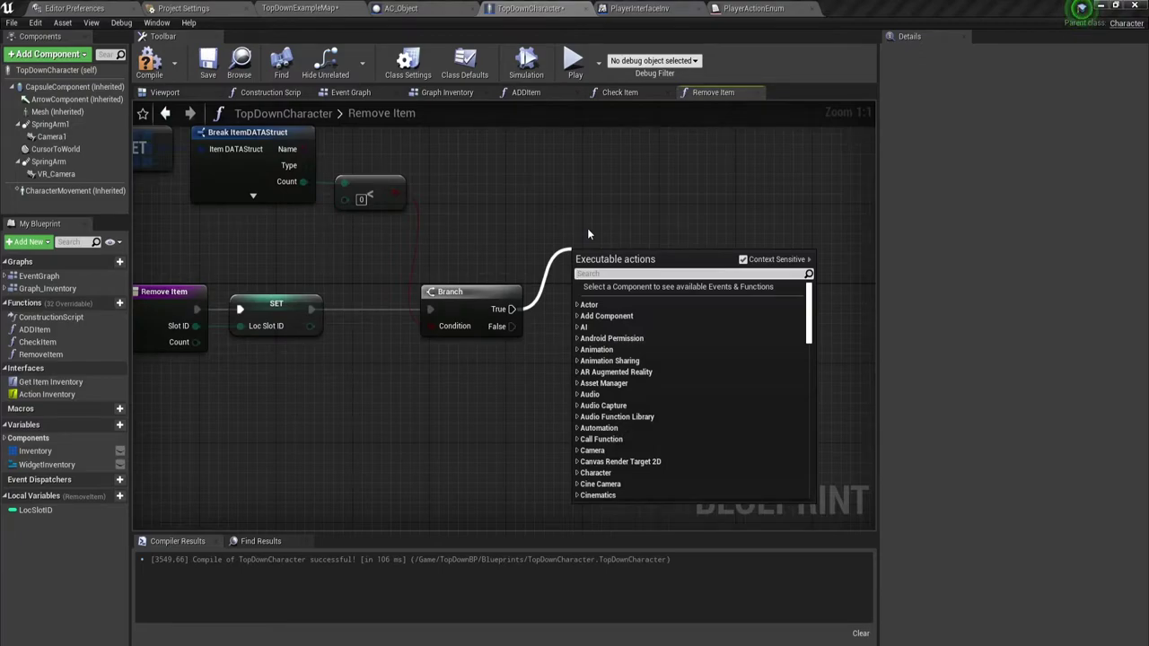
pyautogui.write('pri')
pyautogui.press('Return')
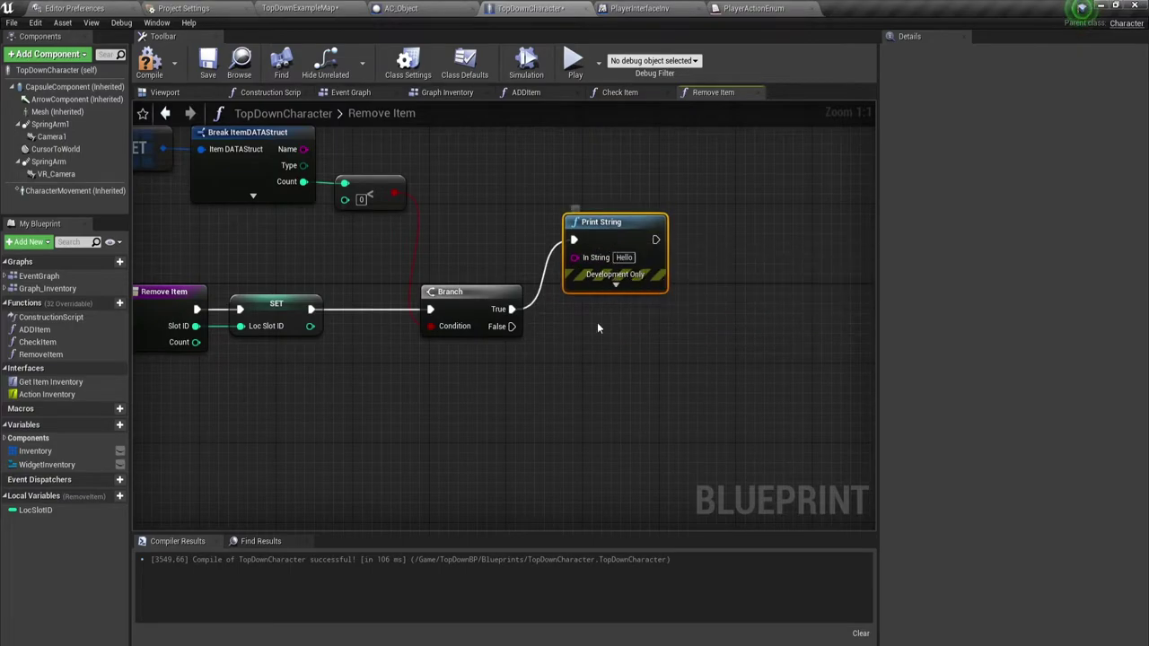
pyautogui.moveTo(594, 352); pyautogui.dragTo(491, 288, button='right')
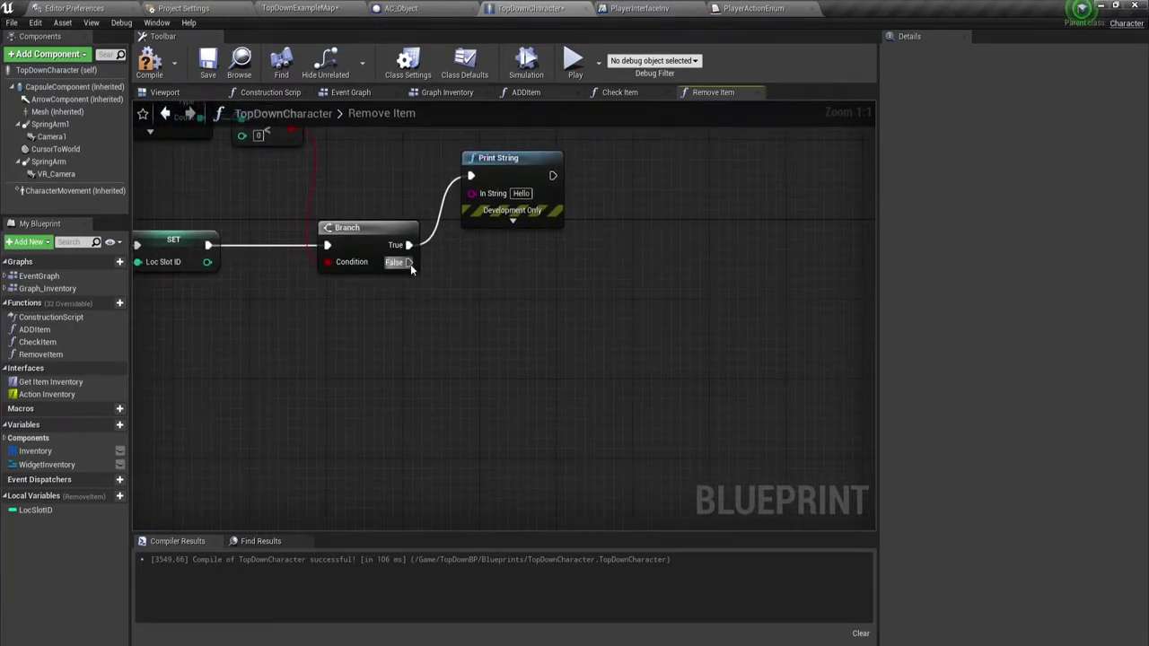
# Step: Add a Sequence node on the Branch's False output and delete a stray ADDItem node
pyautogui.moveTo(409, 263); pyautogui.dragTo(463, 310)
pyautogui.write('se')
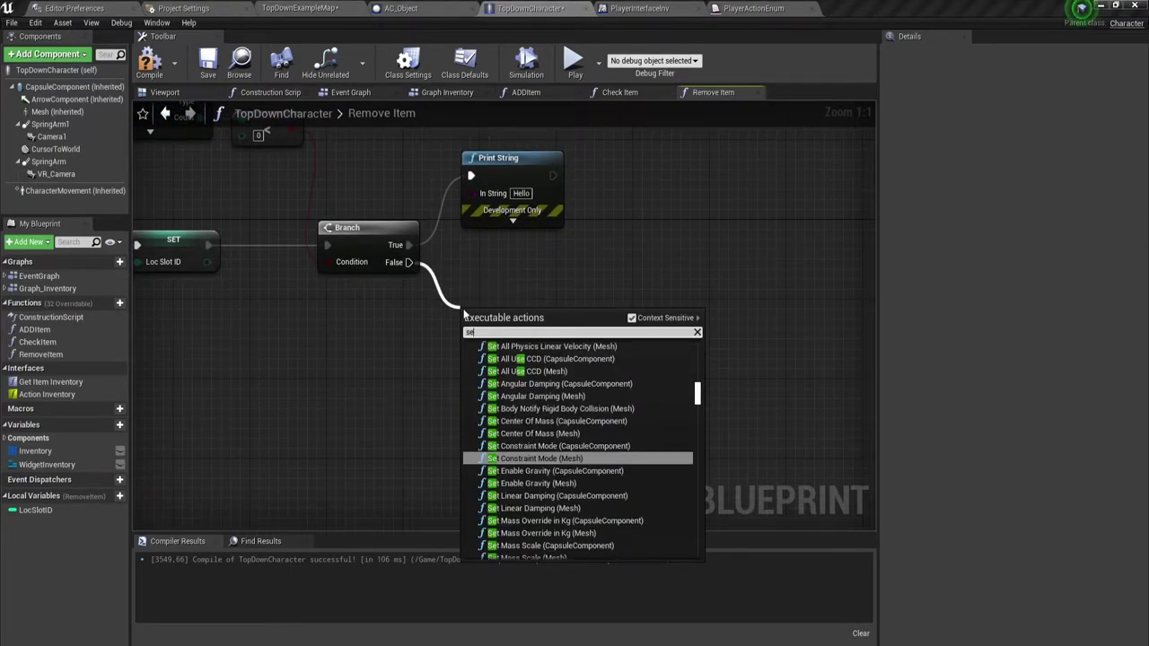
pyautogui.write('q')
pyautogui.press('Return')
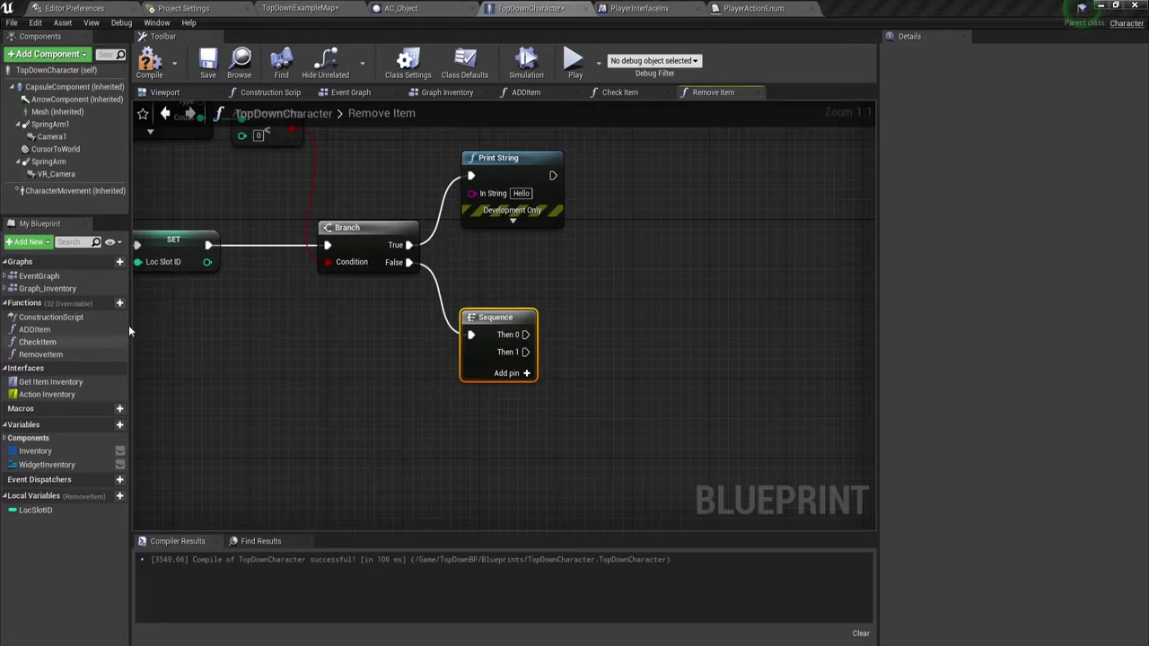
pyautogui.moveTo(34, 329); pyautogui.dragTo(196, 281)
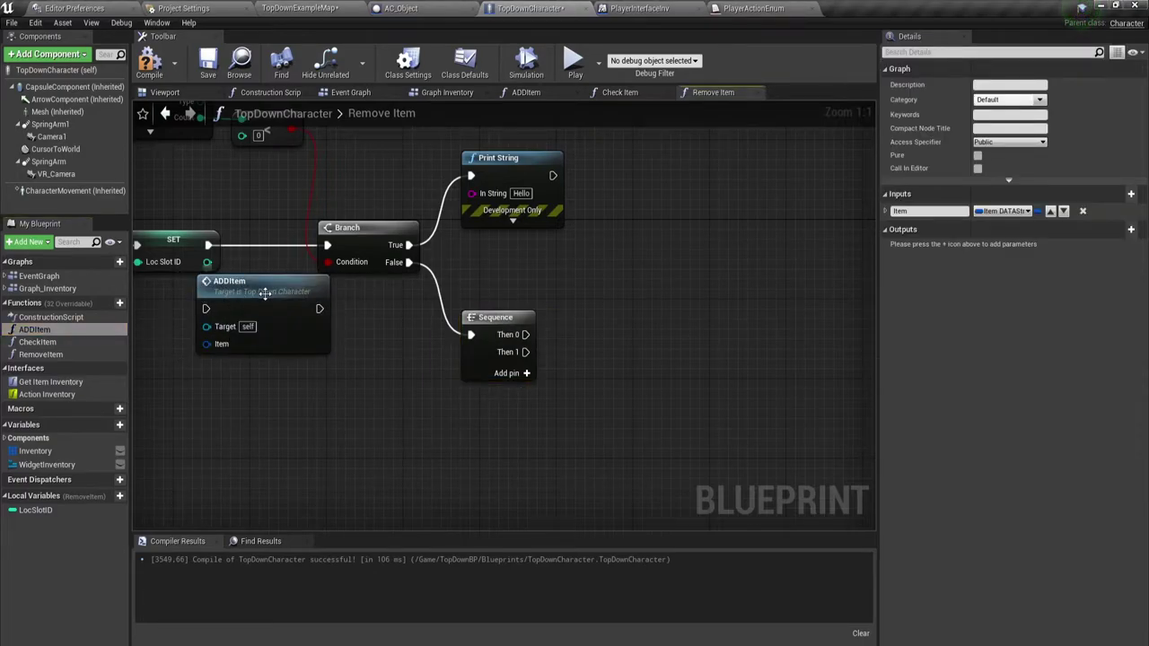
pyautogui.click(265, 297)
pyautogui.press('Delete')
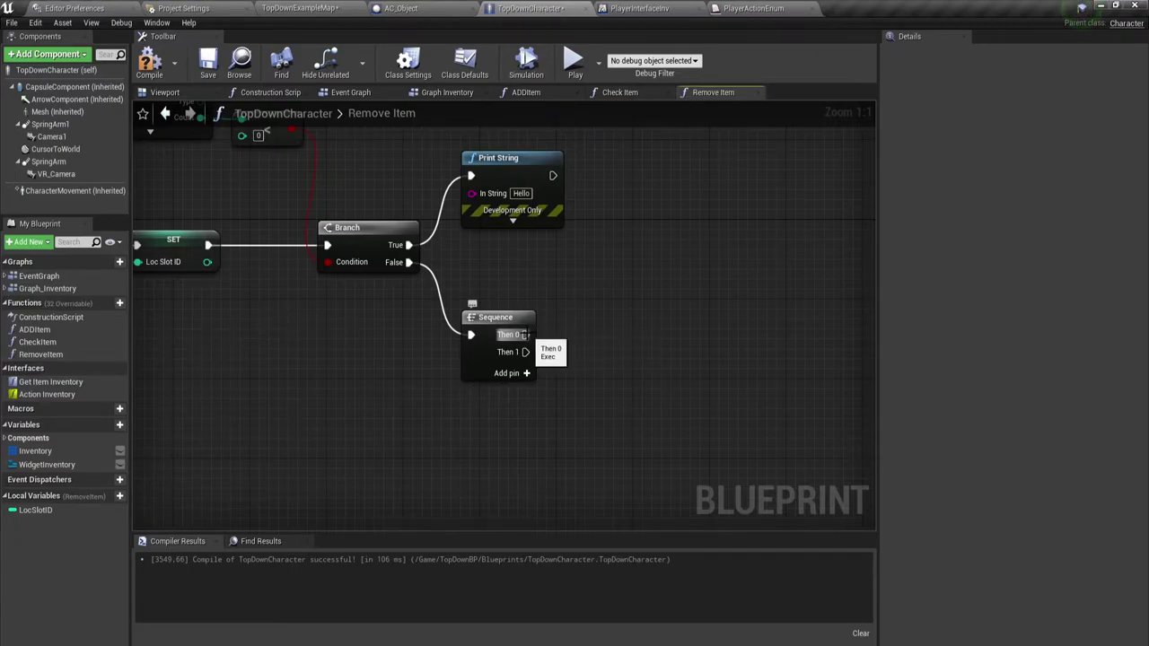
# Step: Draw a wire out of the Sequence's Then 0 output toward empty space
pyautogui.moveTo(526, 334); pyautogui.dragTo(707, 215)
pyautogui.click(623, 329)
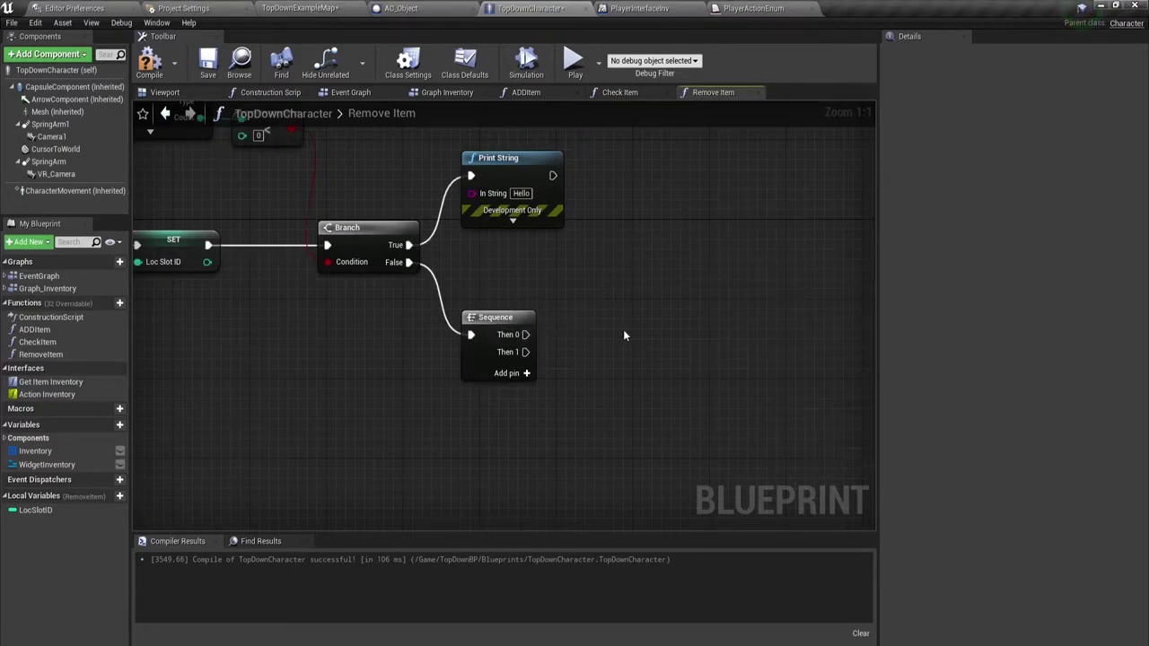
pyautogui.moveTo(673, 410); pyautogui.dragTo(554, 348, button='right')
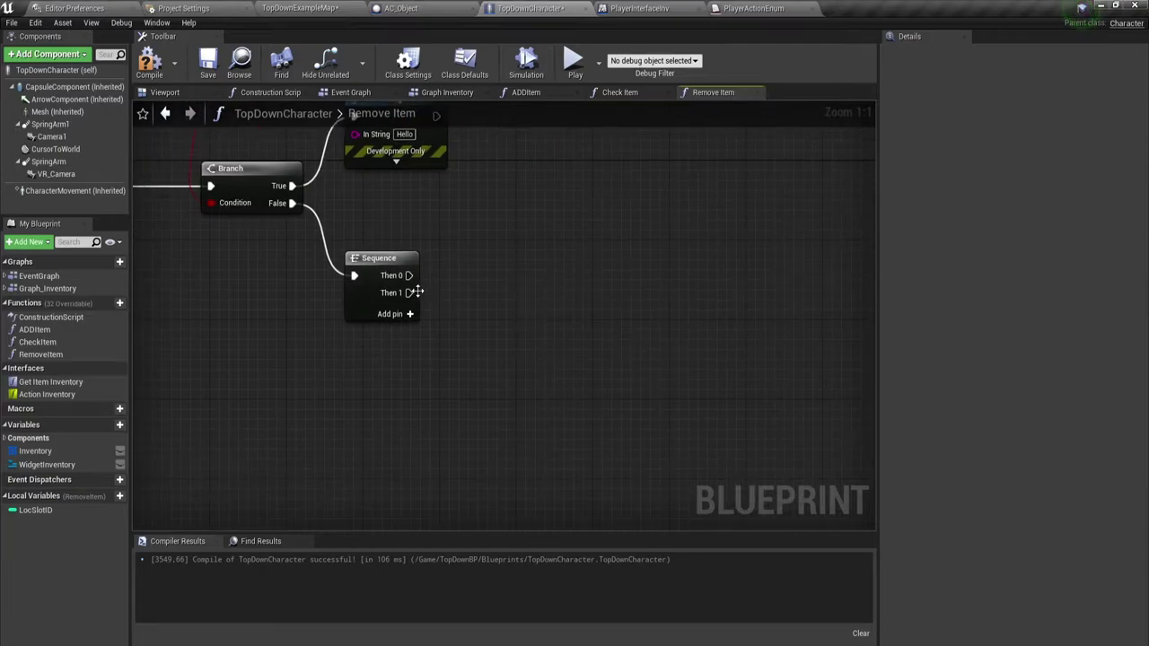
pyautogui.moveTo(415, 291); pyautogui.dragTo(584, 436)
pyautogui.moveTo(408, 276)
pyautogui.mouseDown()
pyautogui.moveTo(563, 160)
pyautogui.moveTo(593, 158)
pyautogui.mouseUp()
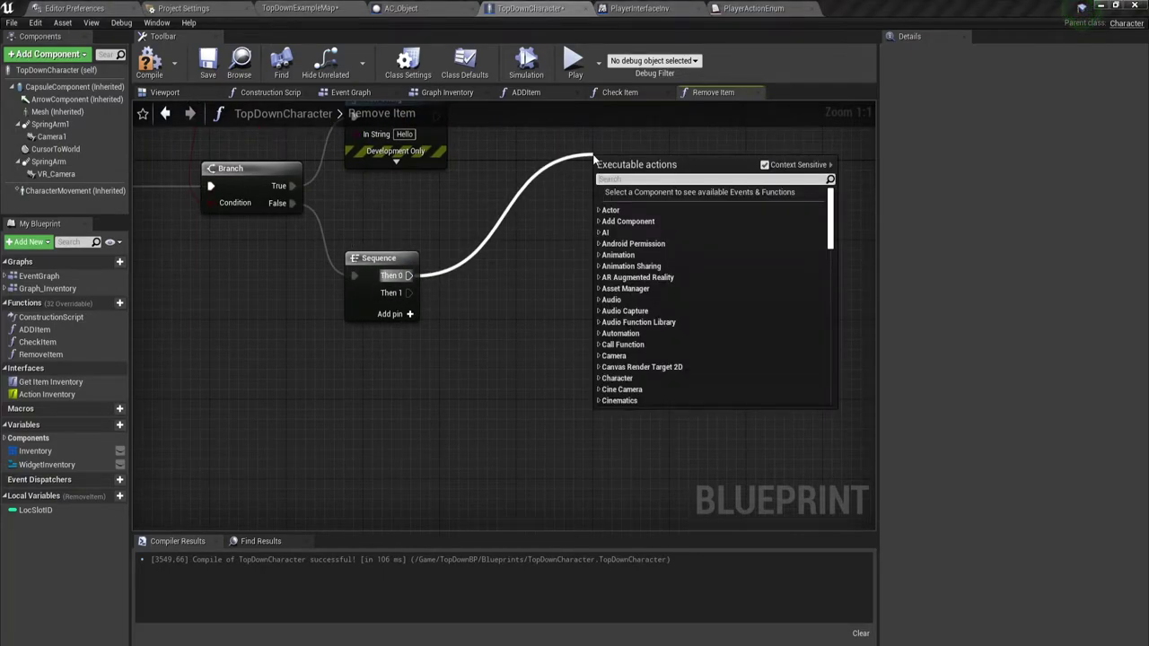
pyautogui.click(562, 257)
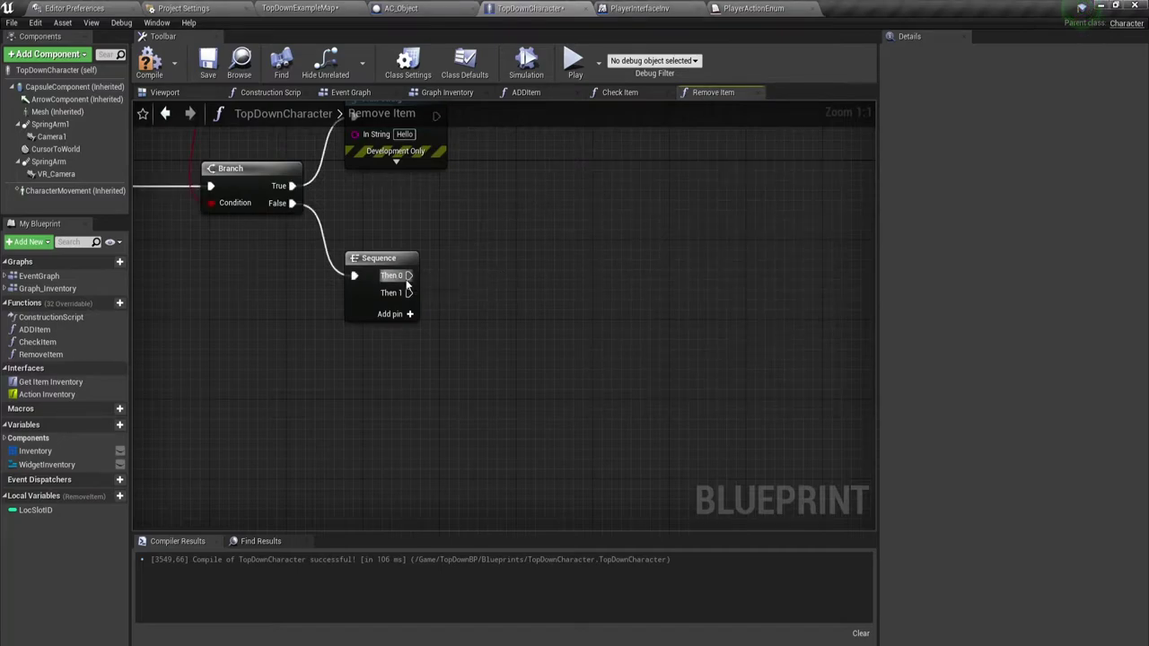
pyautogui.moveTo(525, 231); pyautogui.dragTo(465, 333, button='right')
pyautogui.moveTo(349, 377)
pyautogui.mouseDown()
pyautogui.moveTo(638, 238)
pyautogui.moveTo(530, 271)
pyautogui.mouseUp()
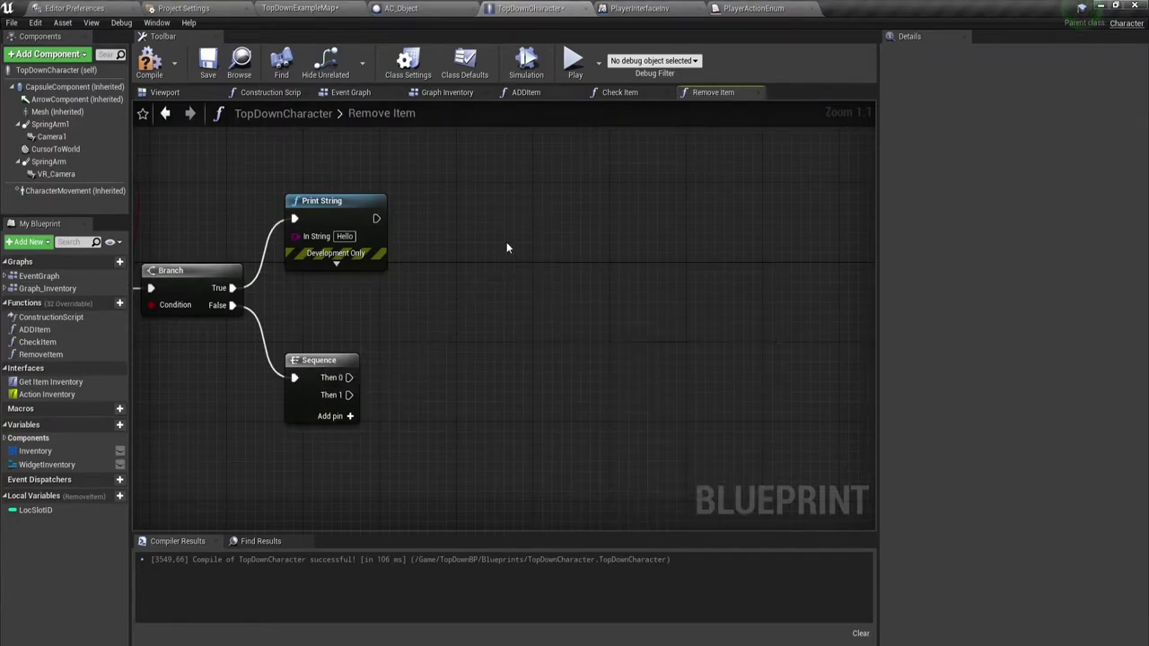
# Step: Pull a wire from Then 0 and browse the node list searching 'sp'
pyautogui.click(507, 242)
pyautogui.moveTo(349, 377); pyautogui.dragTo(641, 248)
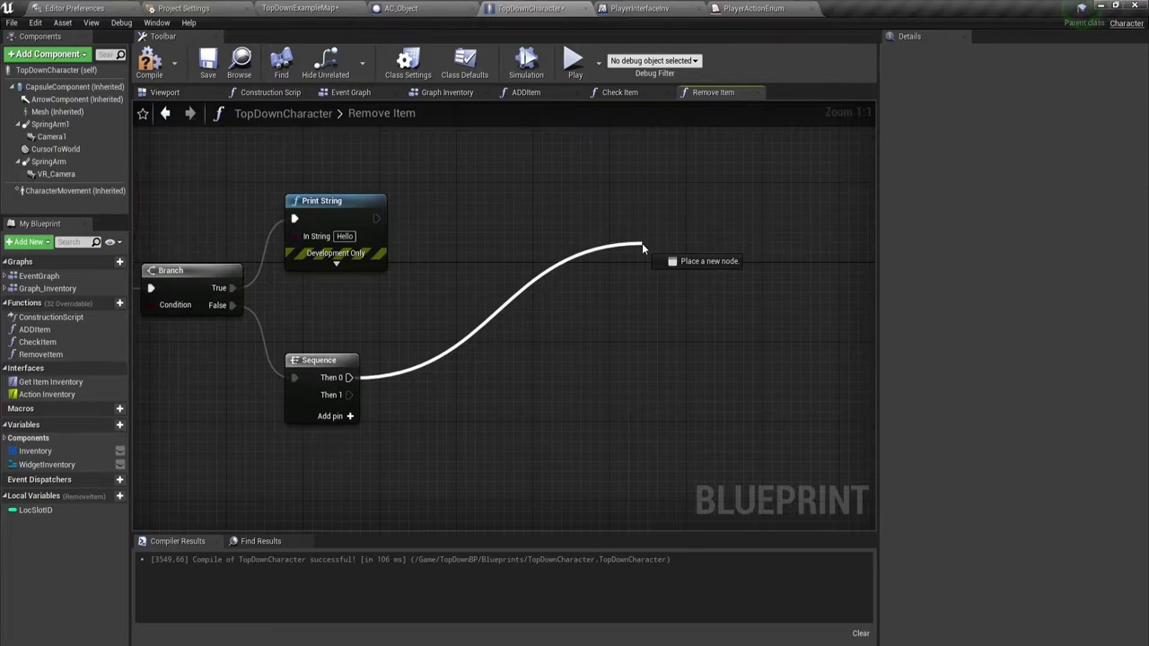
pyautogui.moveTo(642, 243); pyautogui.dragTo(642, 243)
pyautogui.write('s')
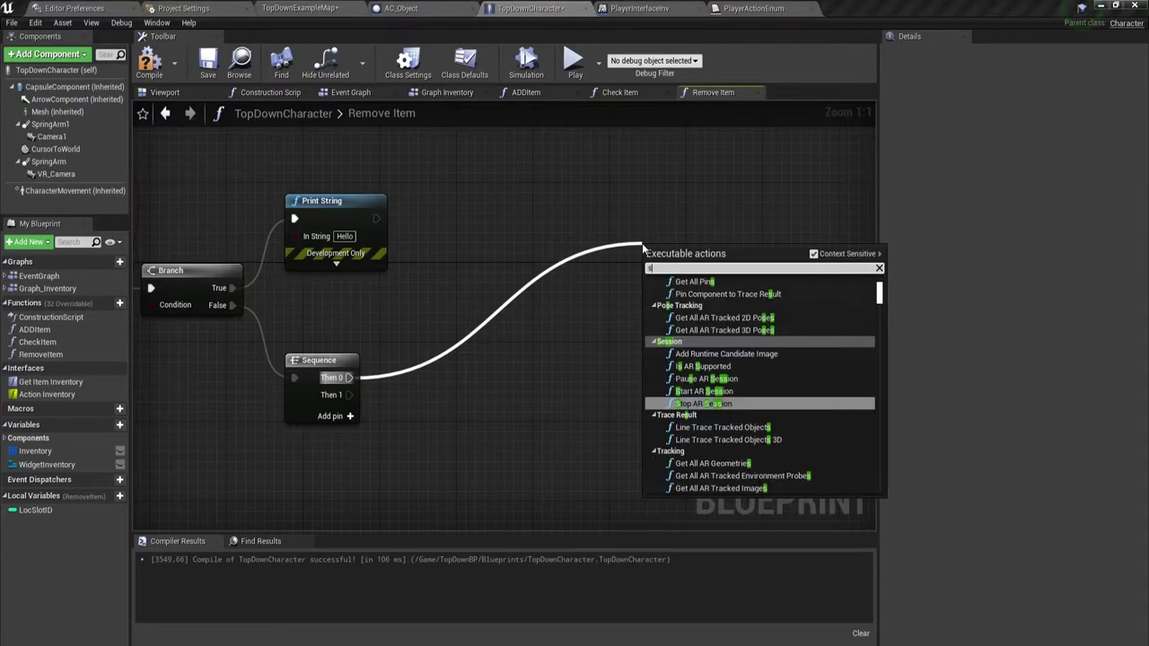
pyautogui.write('p')
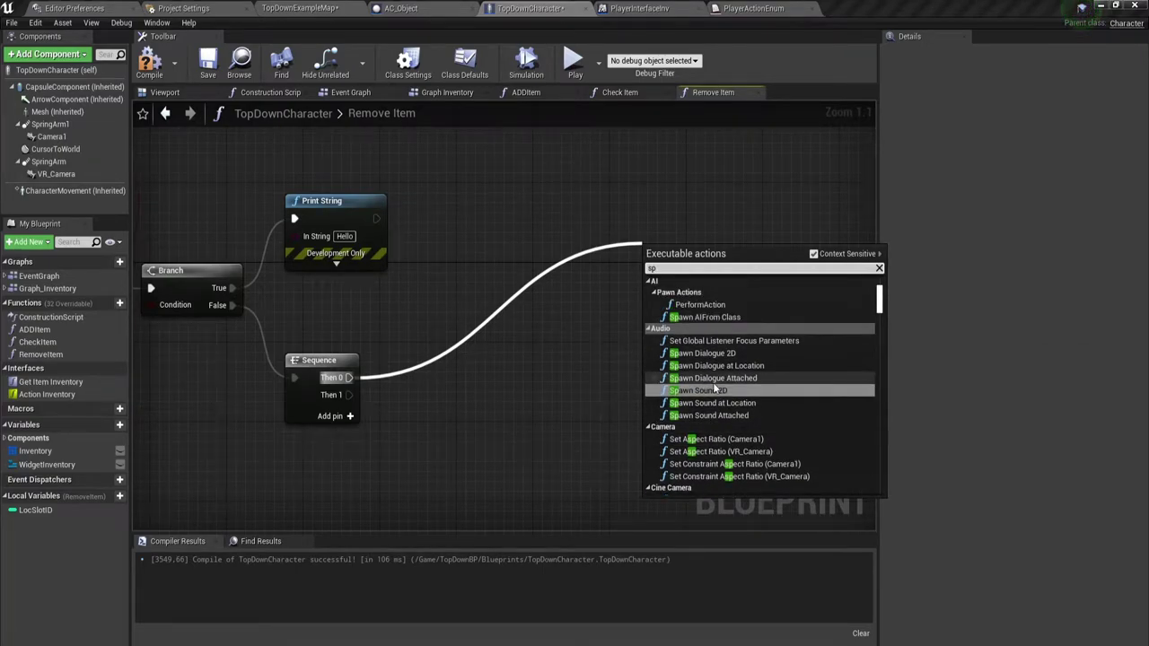
pyautogui.scroll(-2, 716, 388)
pyautogui.scroll(-2, 716, 387)
pyautogui.scroll(-2, 716, 387)
pyautogui.scroll(-2, 715, 388)
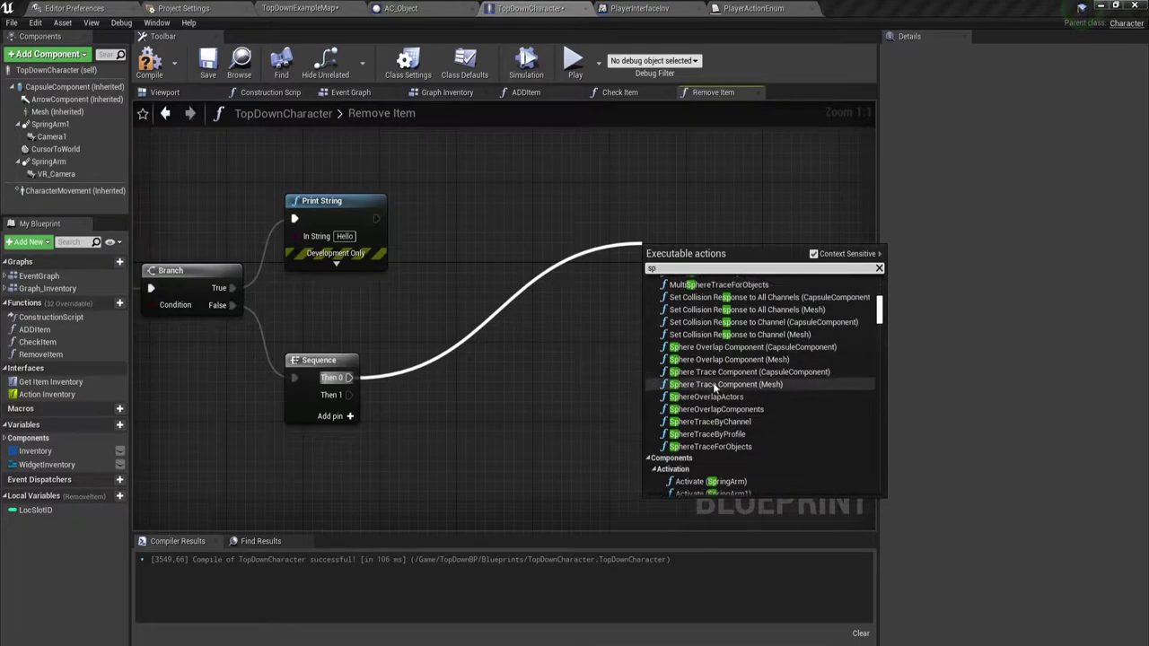
pyautogui.scroll(3, 715, 388)
pyautogui.scroll(5, 714, 387)
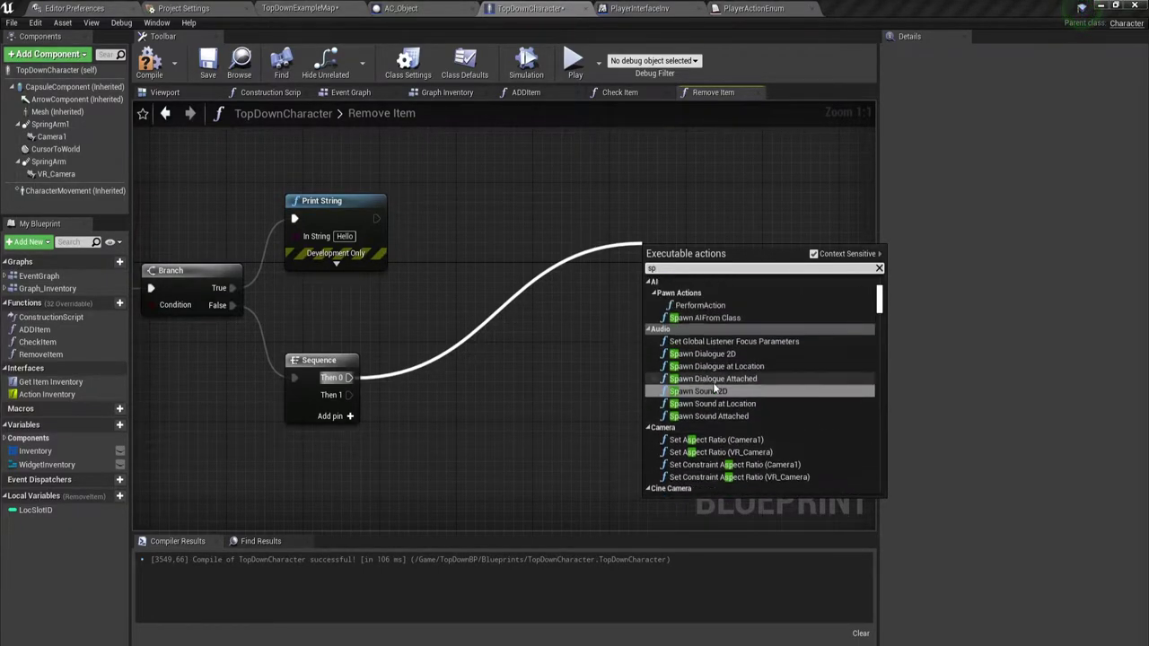
pyautogui.scroll(1, 715, 388)
pyautogui.scroll(1, 714, 388)
pyautogui.scroll(1, 715, 387)
pyautogui.scroll(1, 714, 386)
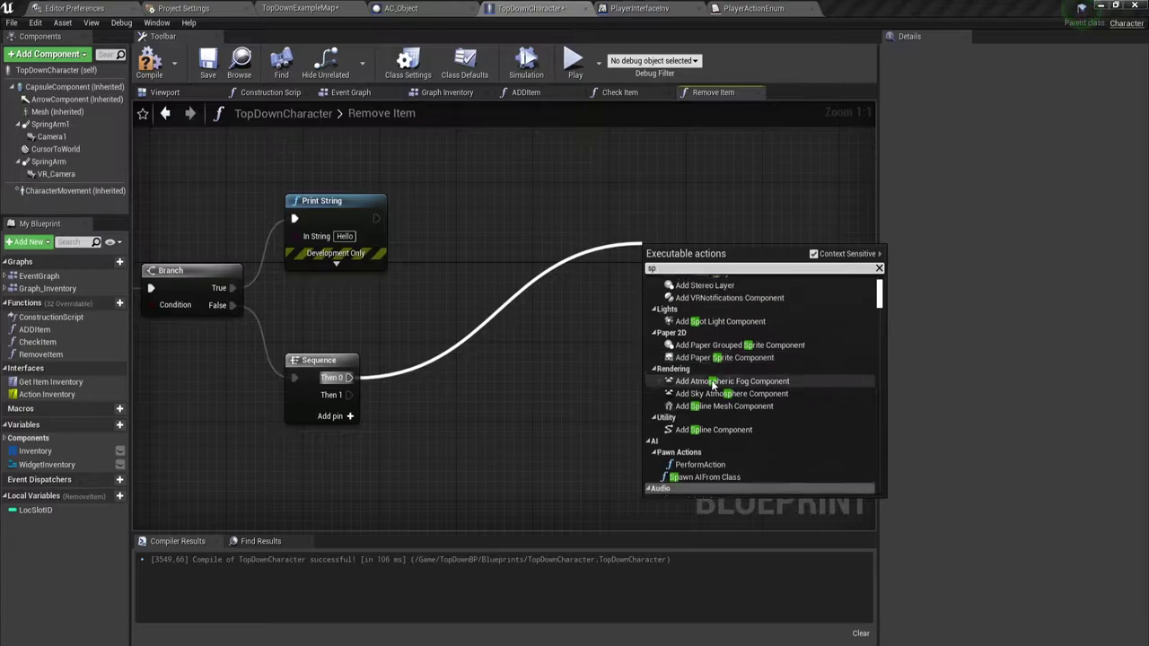
pyautogui.scroll(-2, 714, 386)
pyautogui.scroll(-2, 714, 386)
# Step: Search 'spawn', add Spawn Actor from Class, and move the node up and right
pyautogui.write('p')
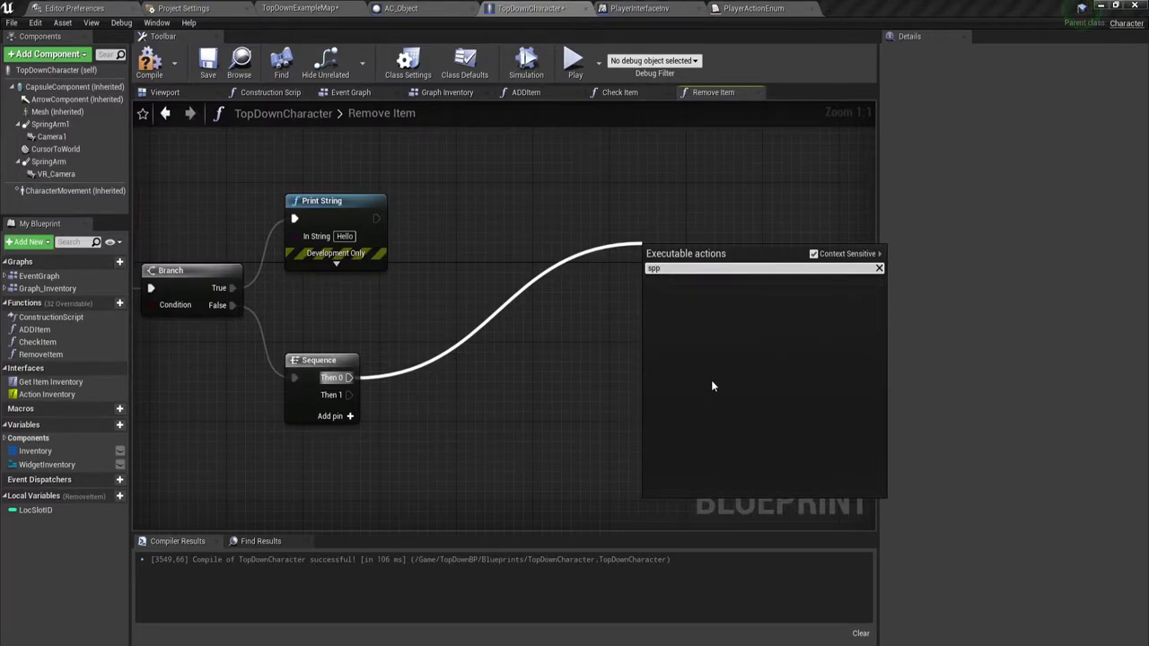
pyautogui.write('aw')
pyautogui.press('BackSpace')
pyautogui.press('BackSpace')
pyautogui.press('BackSpace')
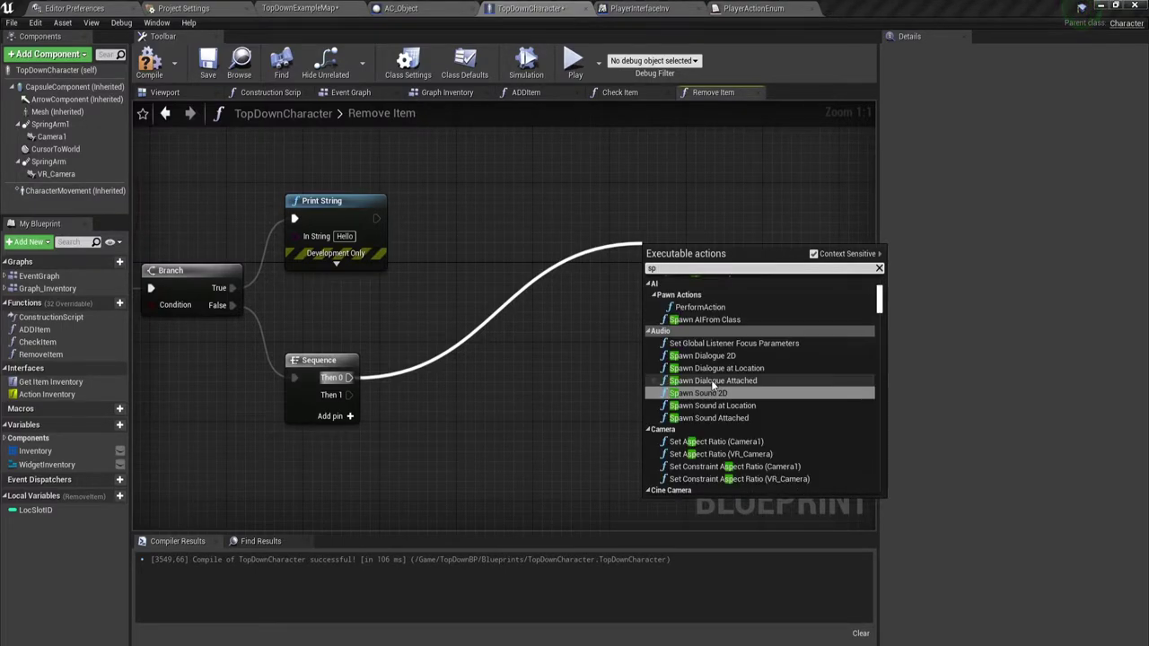
pyautogui.write('awn')
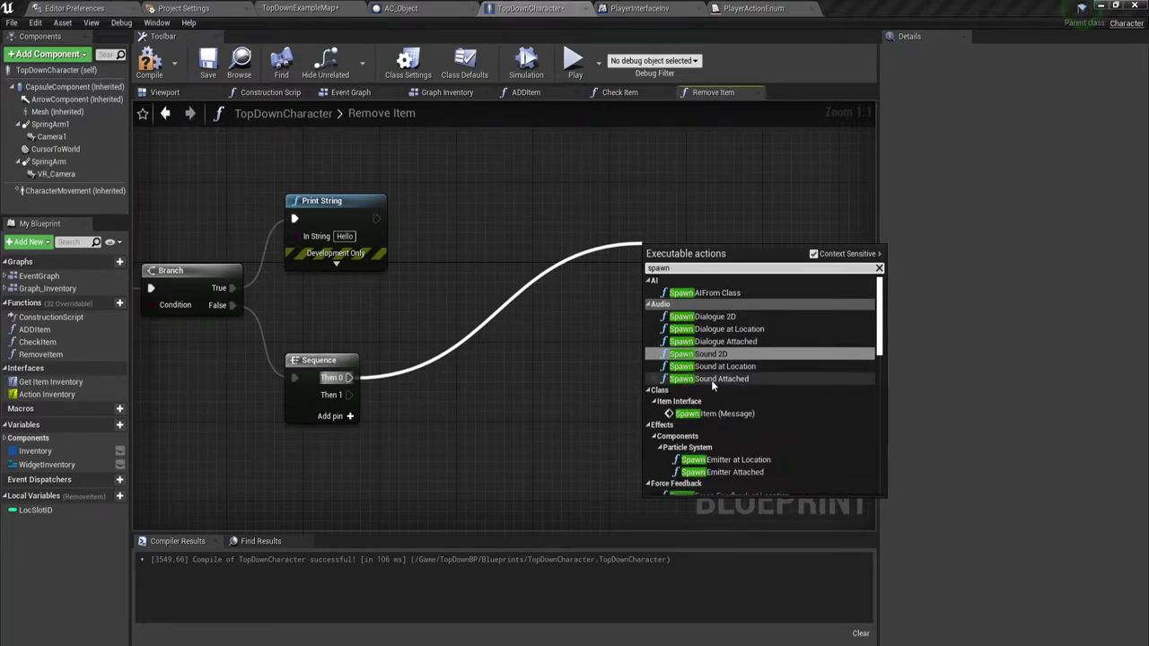
pyautogui.scroll(-3, 711, 379)
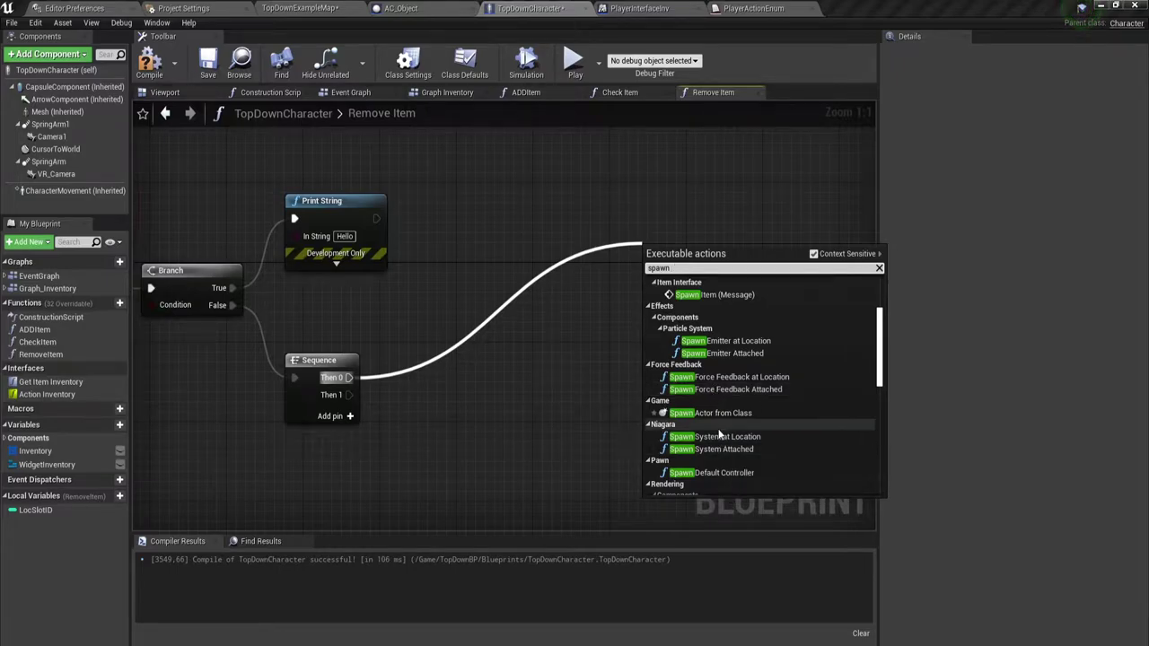
pyautogui.click(714, 413)
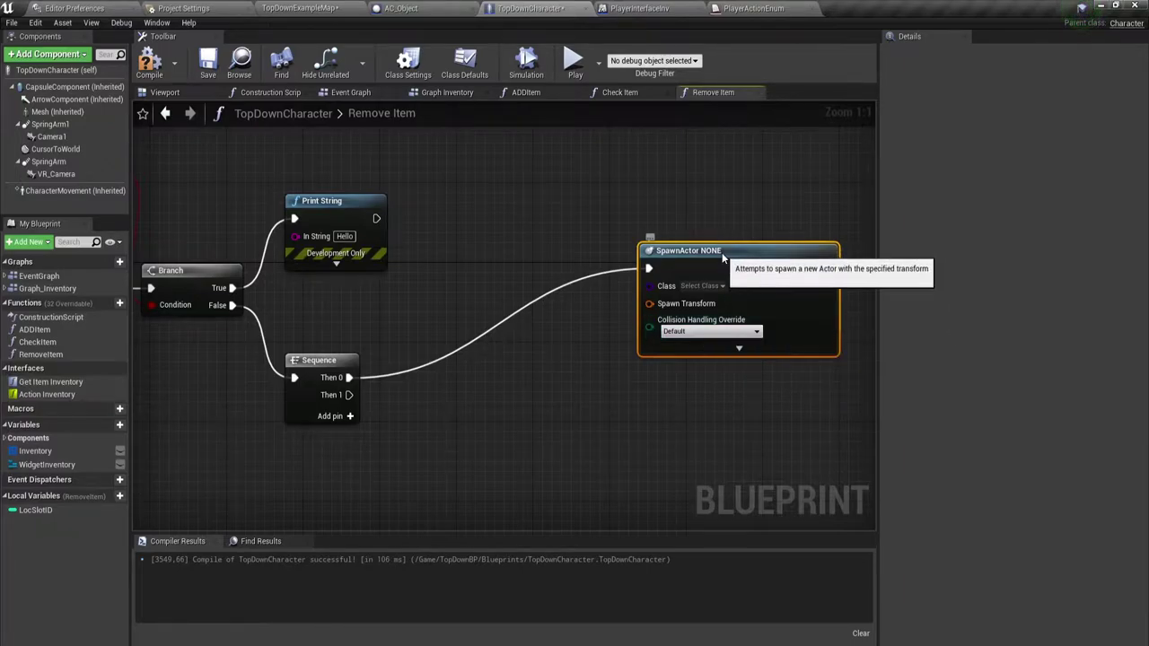
pyautogui.scroll(-1, 691, 271)
pyautogui.scroll(-1, 683, 287)
pyautogui.scroll(-1, 646, 384)
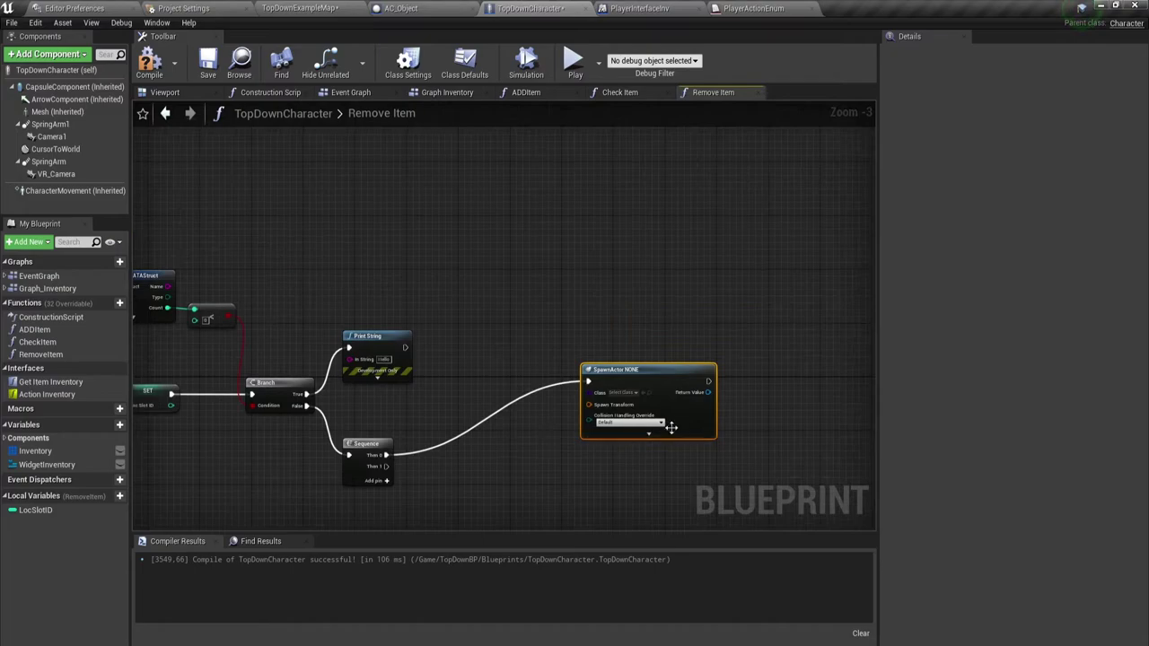
pyautogui.moveTo(647, 384); pyautogui.dragTo(687, 235)
pyautogui.moveTo(591, 407); pyautogui.dragTo(561, 456, button='right')
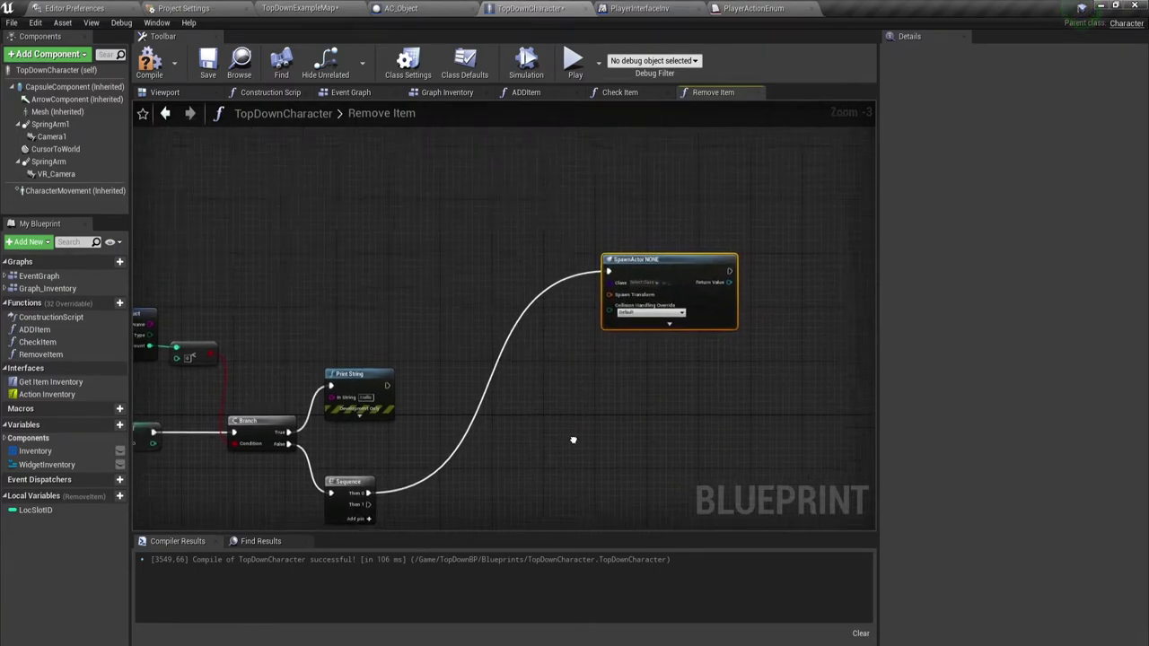
pyautogui.scroll(2, 603, 373)
pyautogui.scroll(1, 607, 370)
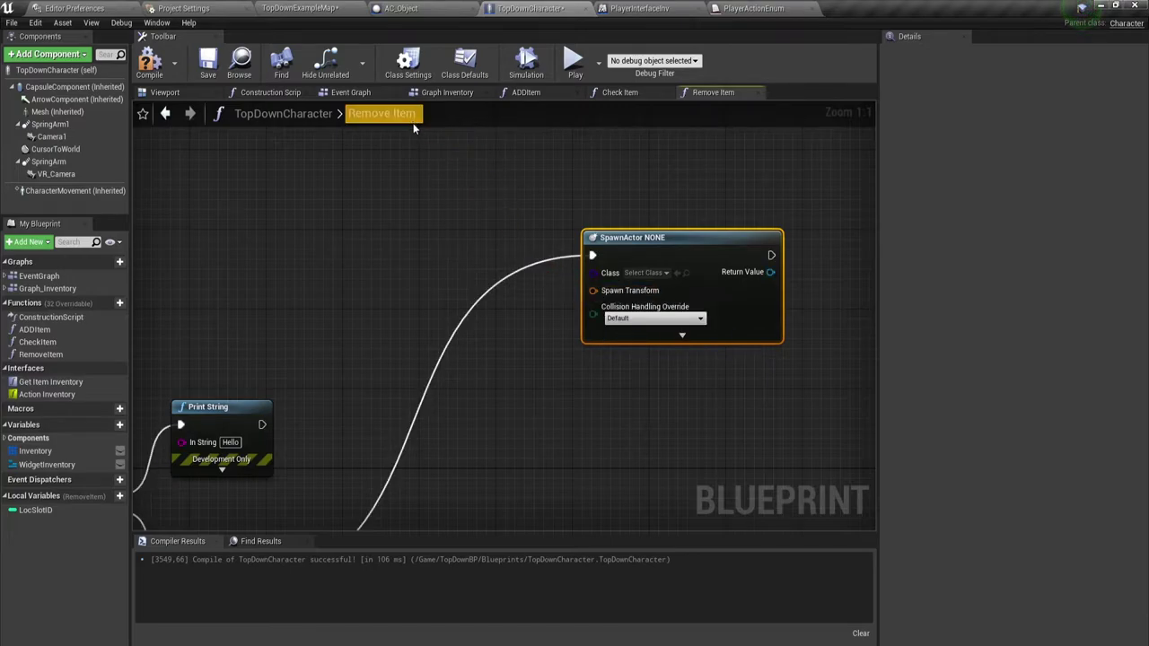
# Step: Connect a new Make Transform node with default values to the SpawnActor's Spawn Transform
pyautogui.moveTo(594, 290); pyautogui.dragTo(626, 391, button='right')
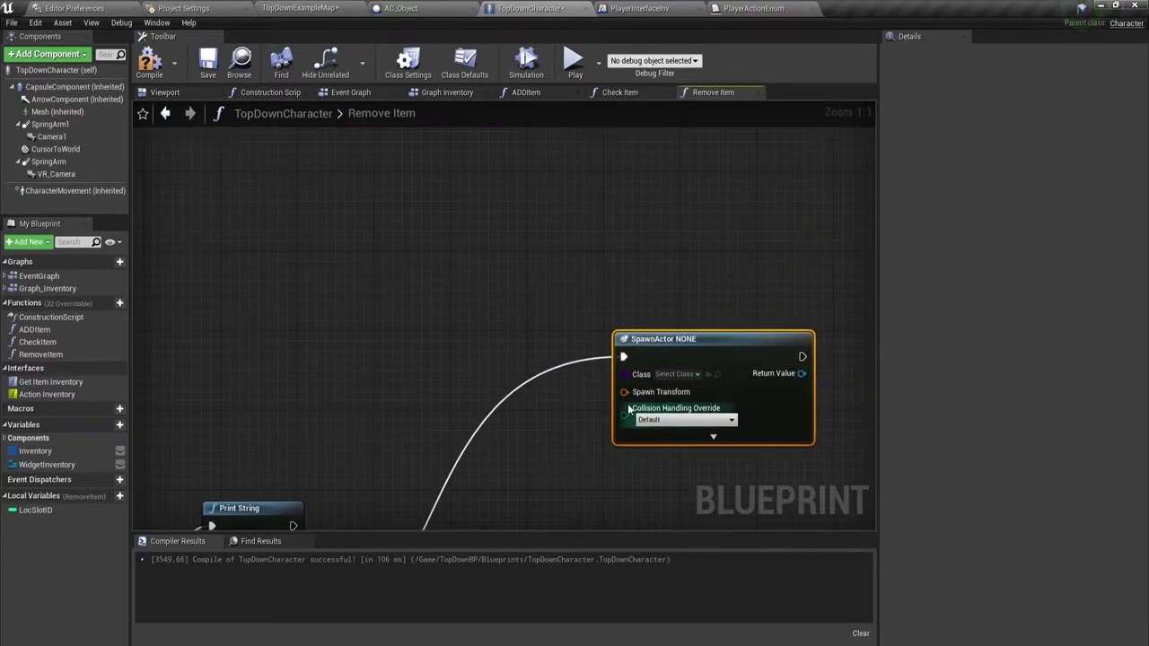
pyautogui.moveTo(625, 392); pyautogui.dragTo(449, 183)
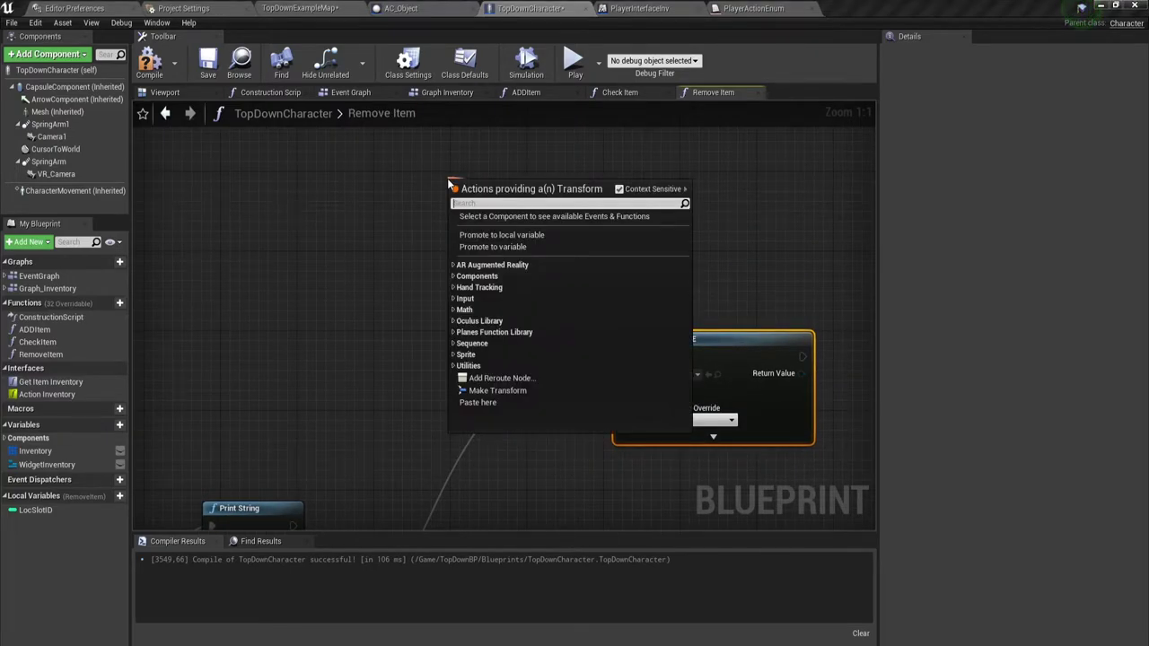
pyautogui.write('make')
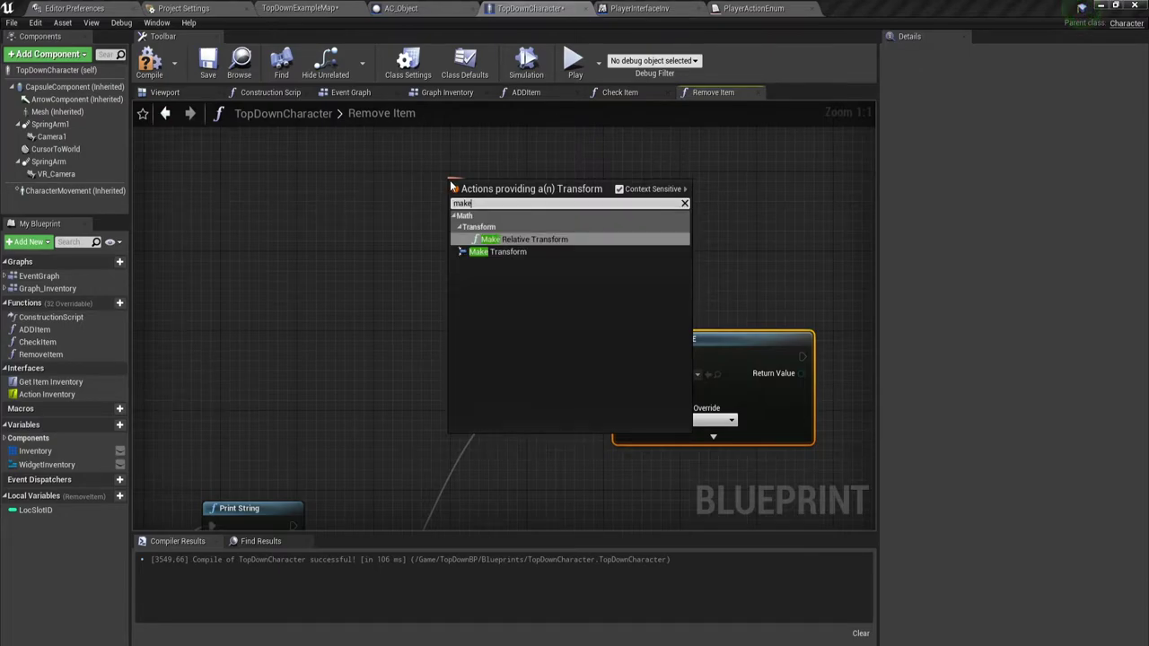
pyautogui.click(511, 253)
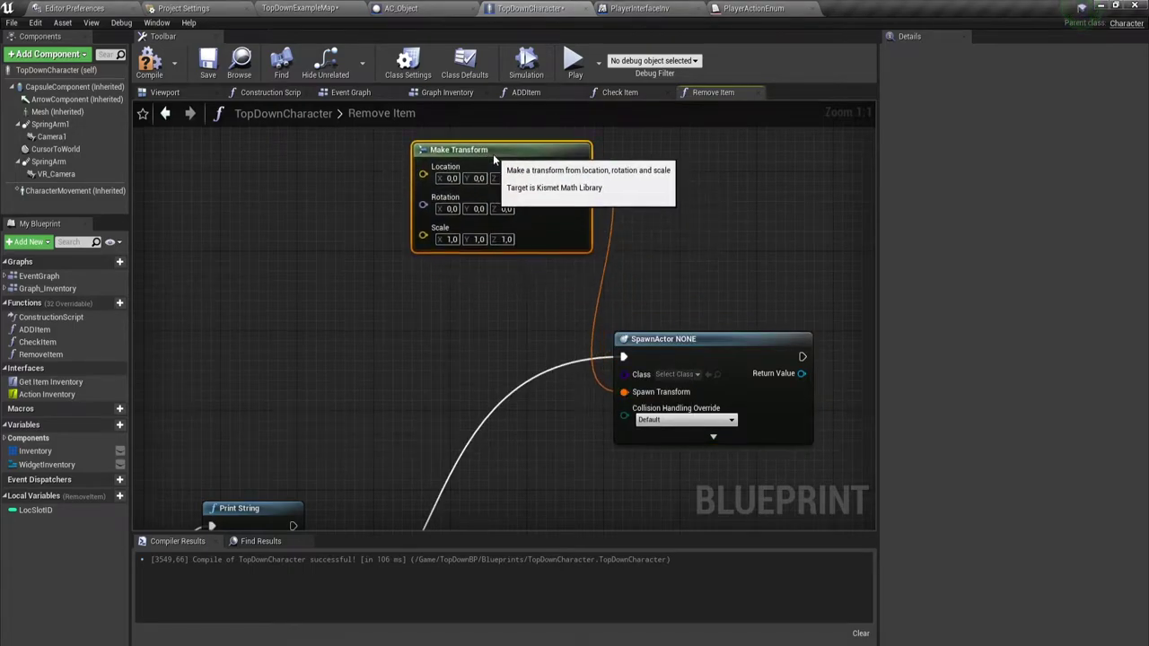
pyautogui.moveTo(426, 275); pyautogui.dragTo(602, 371, button='right')
pyautogui.scroll(-2, 601, 370)
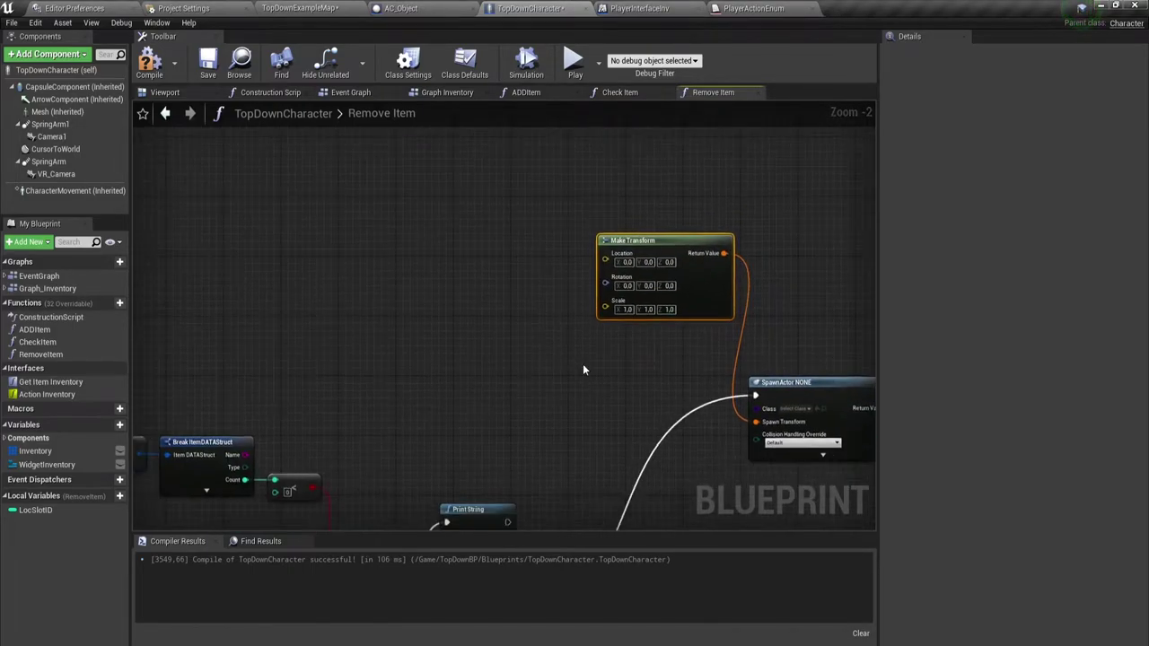
pyautogui.scroll(2, 583, 365)
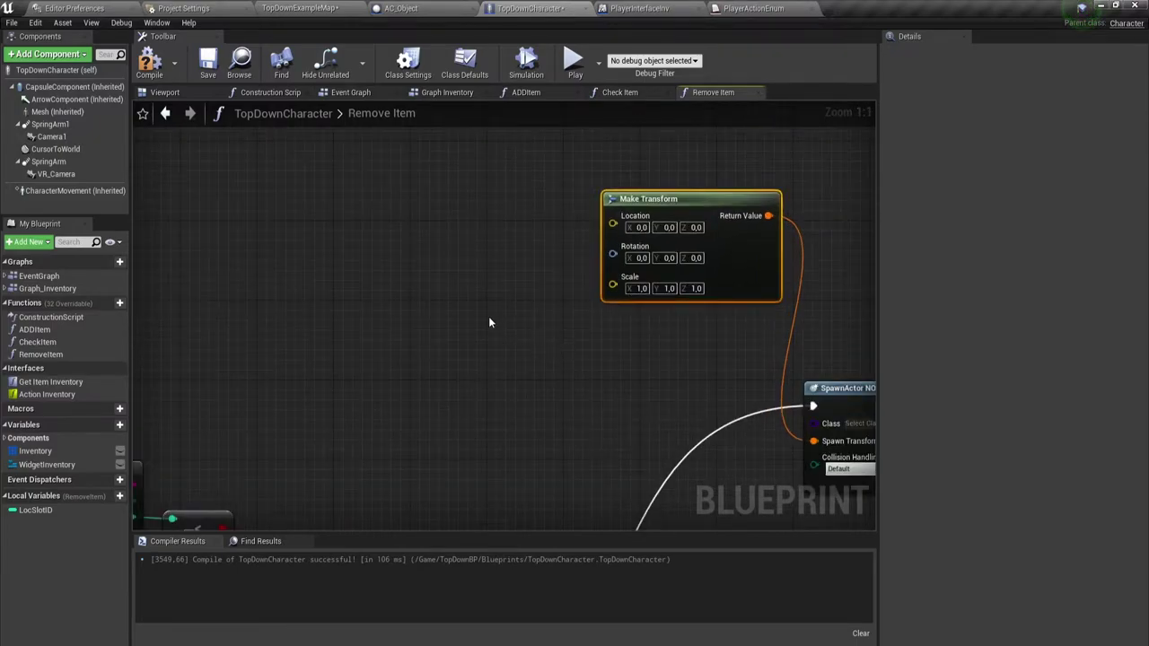
# Step: Place a Self reference node in the Remove Item graph
pyautogui.rightClick(216, 191)
pyautogui.write('s')
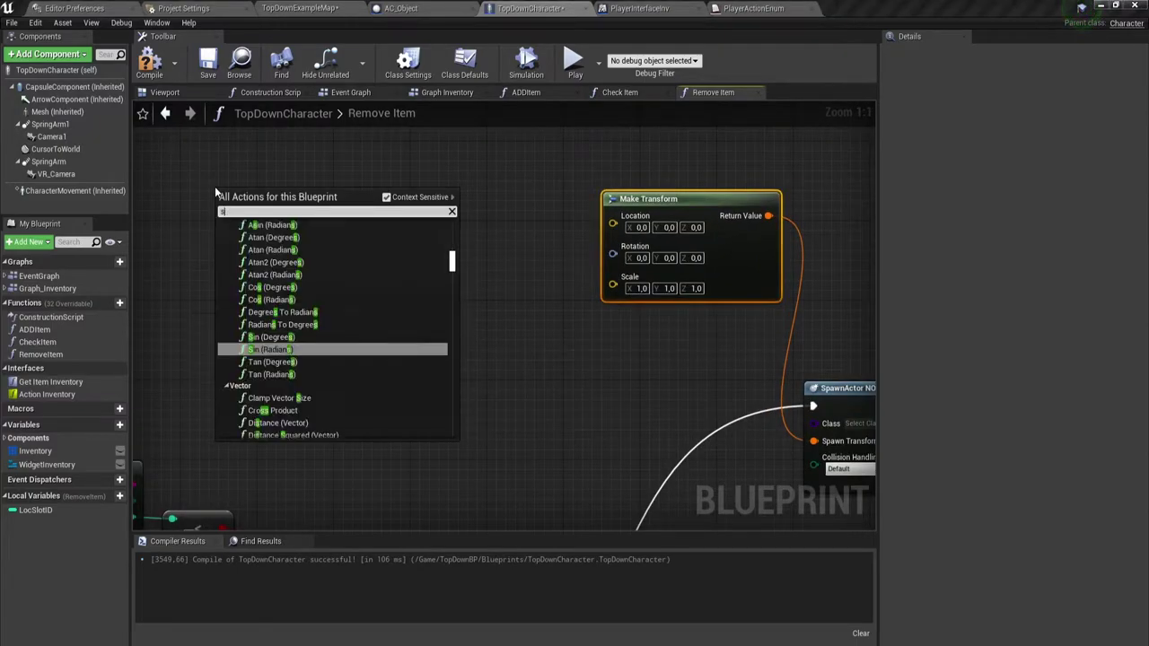
pyautogui.write('elf')
pyautogui.press('Return')
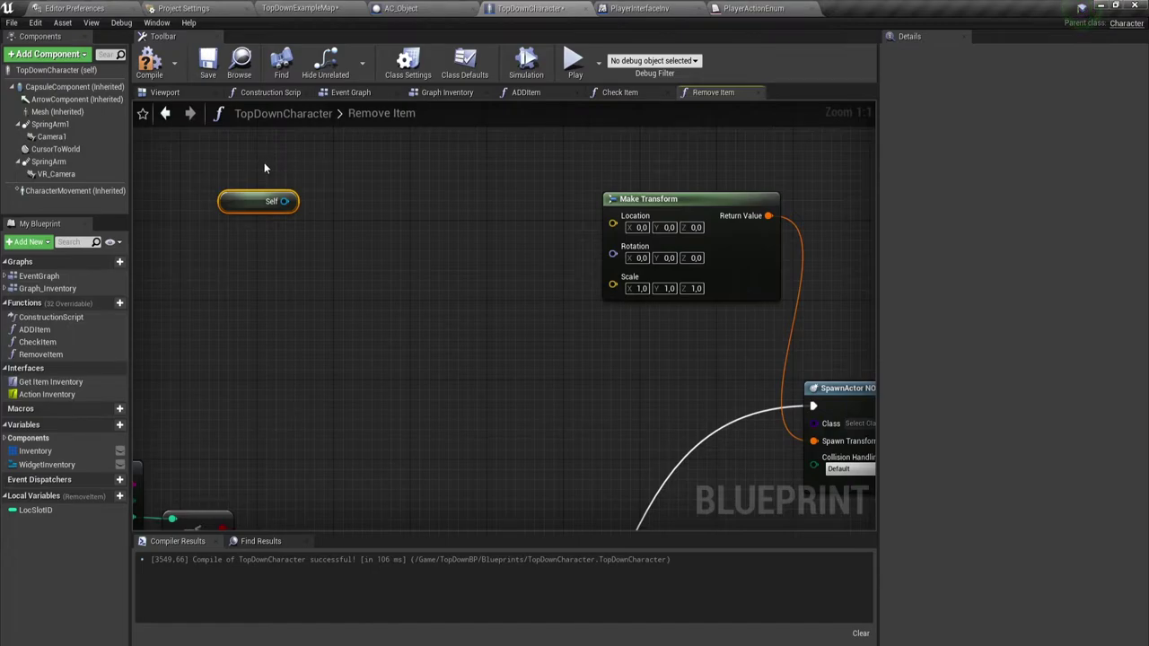
pyautogui.moveTo(284, 201); pyautogui.dragTo(296, 212)
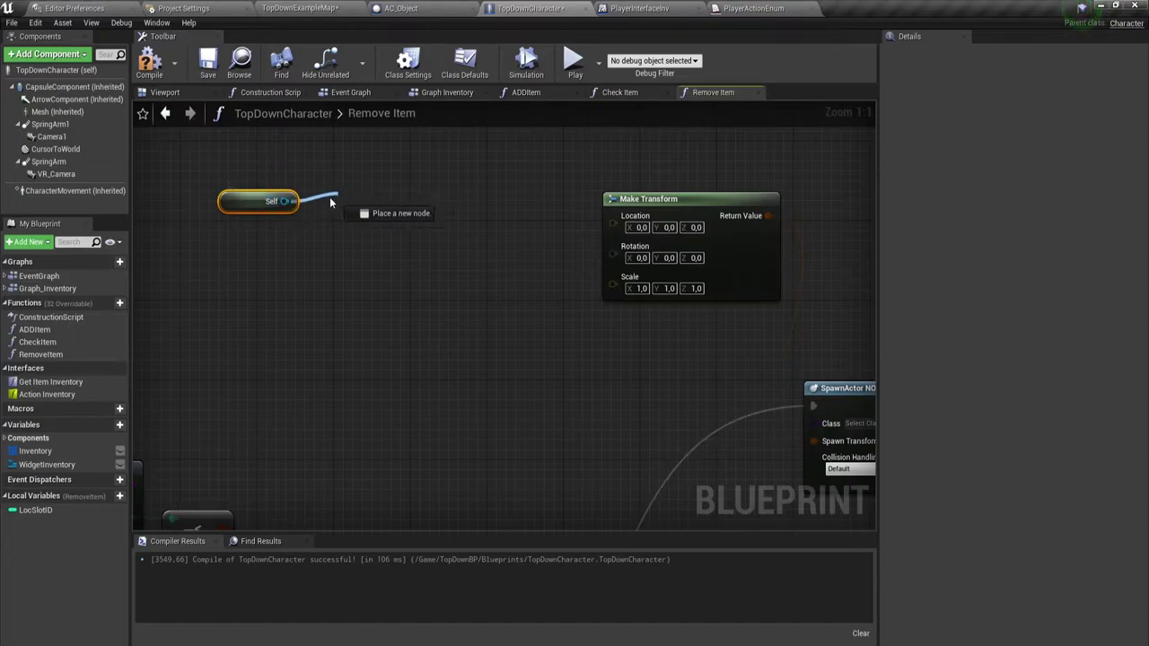
pyautogui.moveTo(210, 169); pyautogui.dragTo(298, 247)
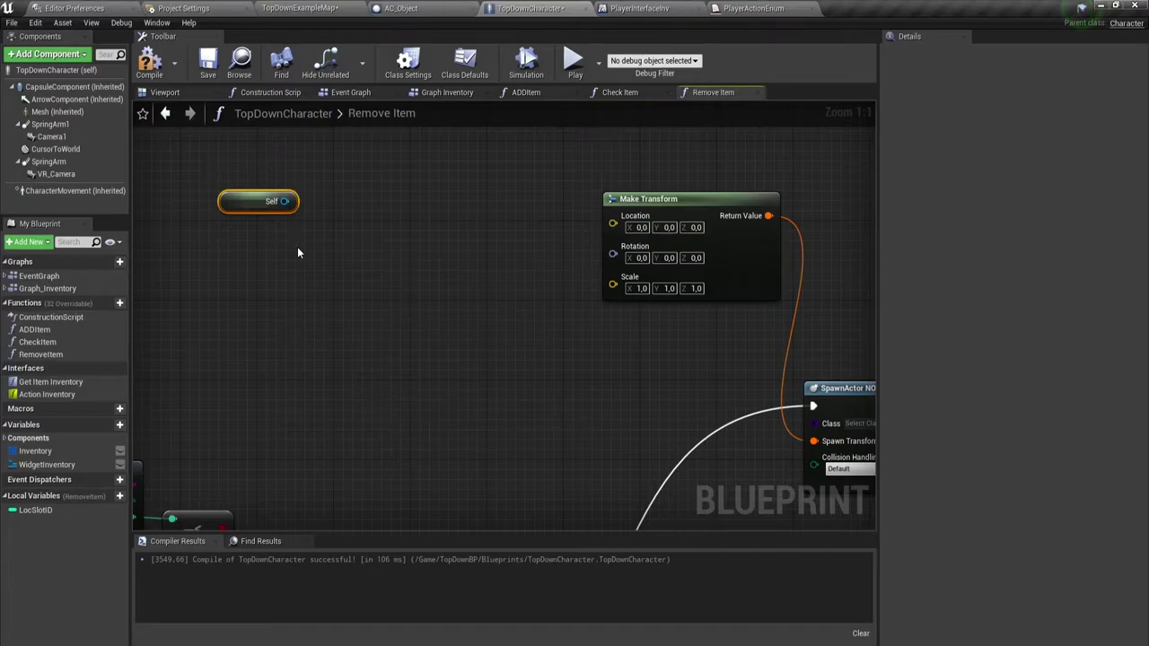
# Step: Add GetActorLocation and Get Actor Forward Vector nodes, both targeting Self
pyautogui.moveTo(284, 202); pyautogui.dragTo(306, 199)
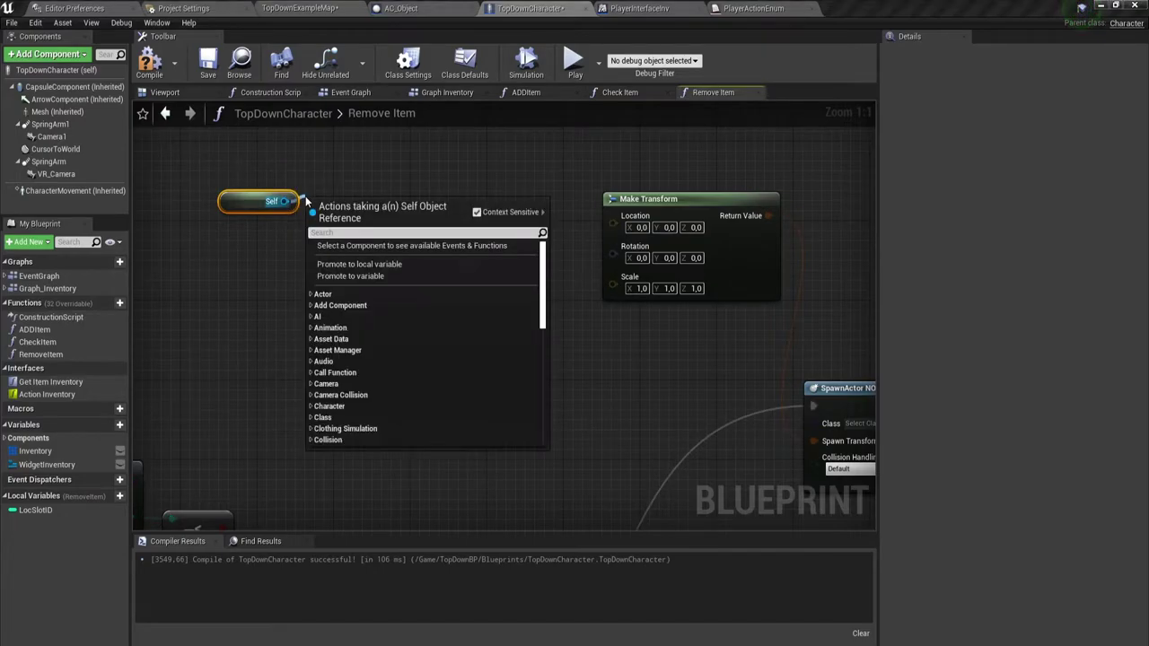
pyautogui.write('ge act')
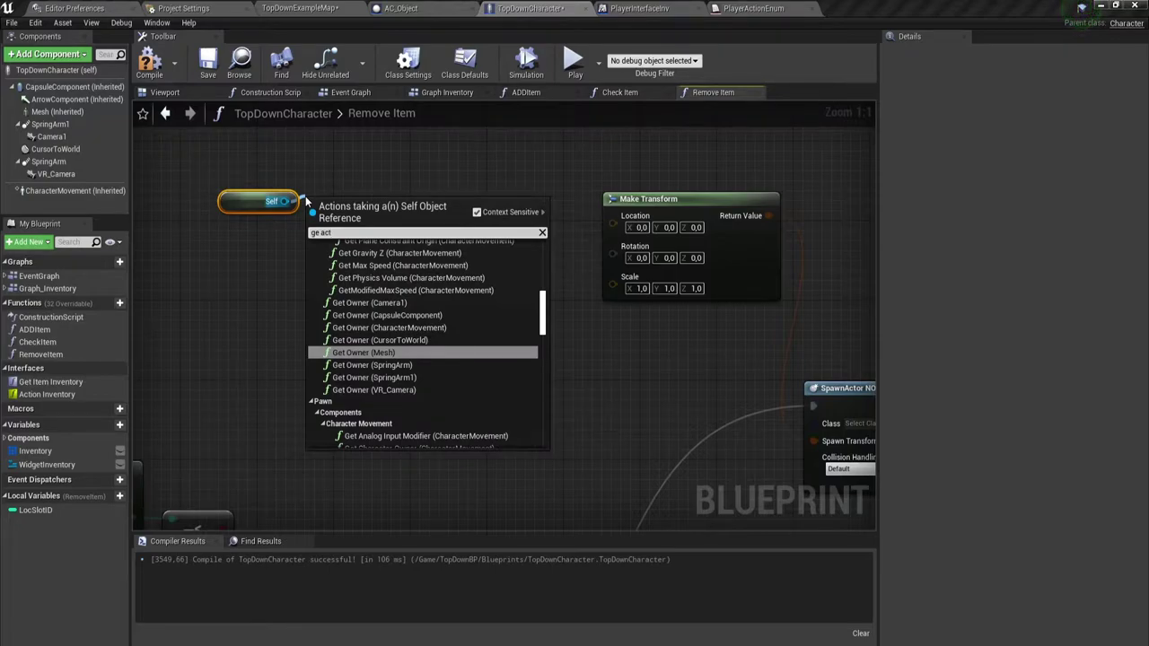
pyautogui.write('or')
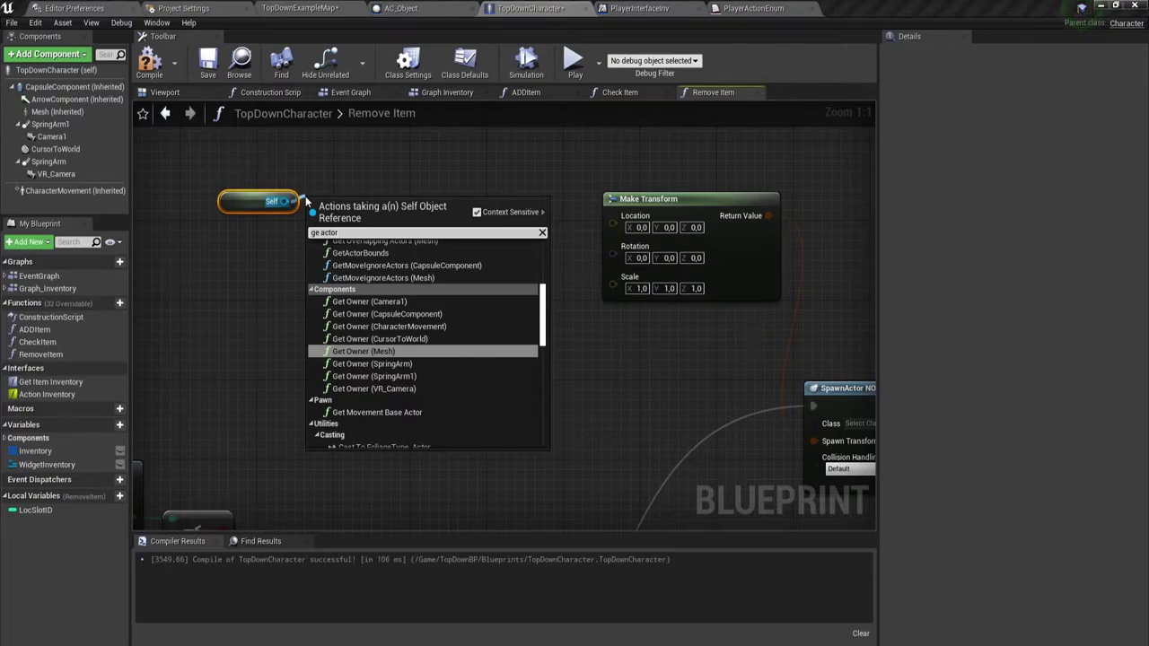
pyautogui.write(' lo')
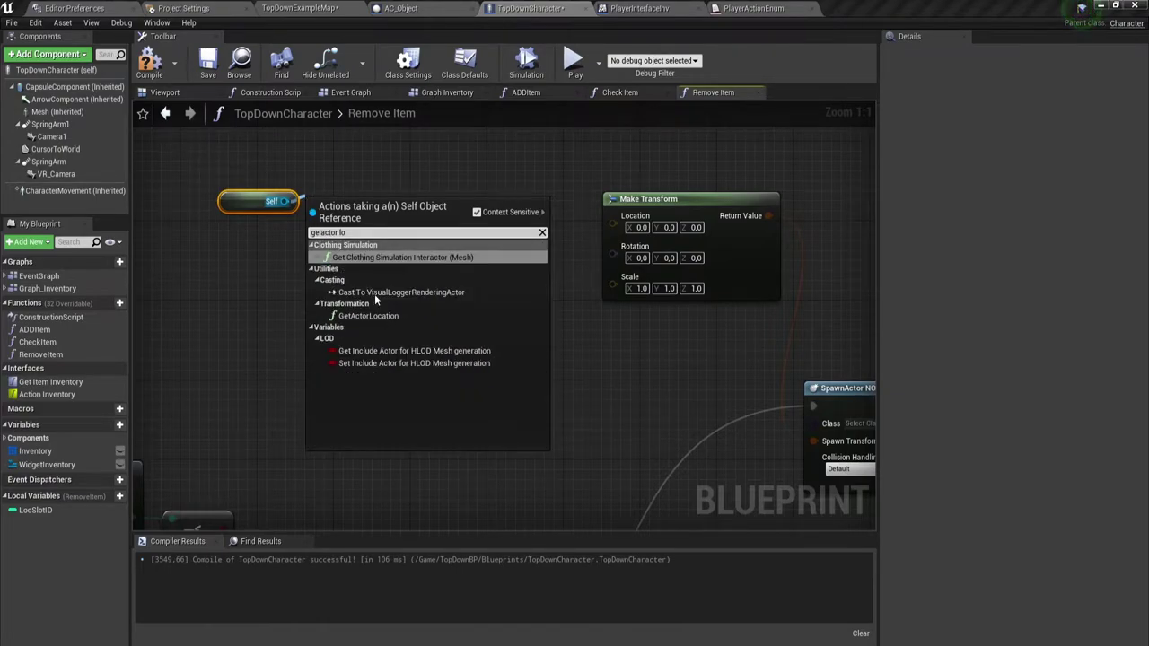
pyautogui.click(369, 315)
pyautogui.moveTo(368, 220); pyautogui.dragTo(380, 180)
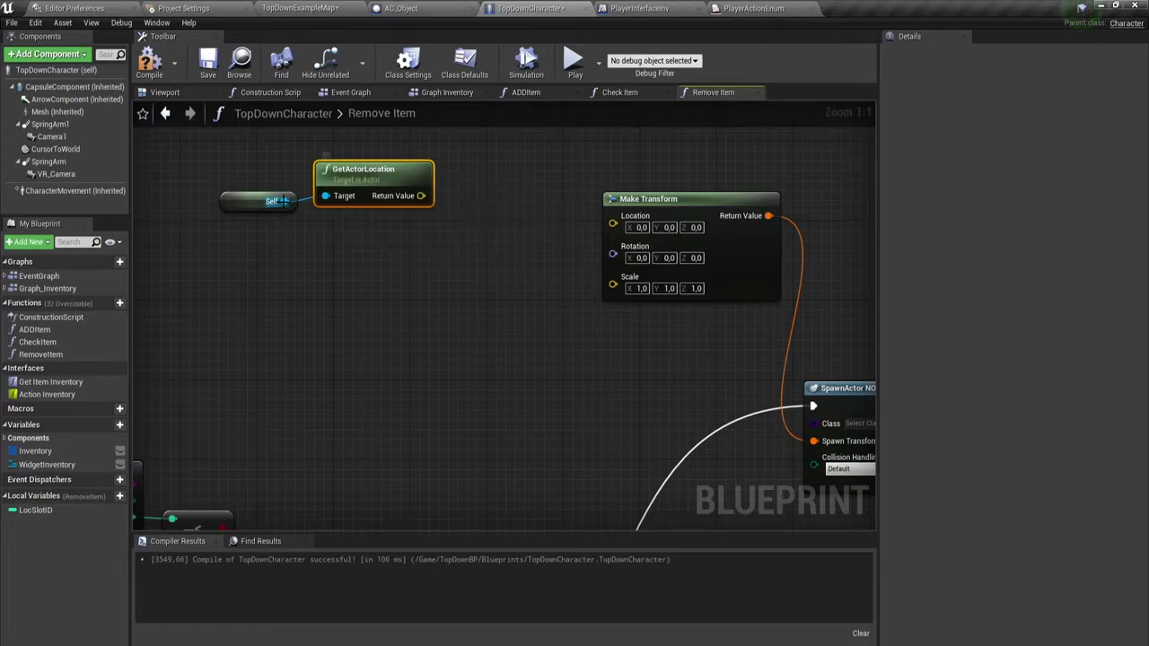
pyautogui.moveTo(284, 201); pyautogui.dragTo(325, 259)
pyautogui.write('ge')
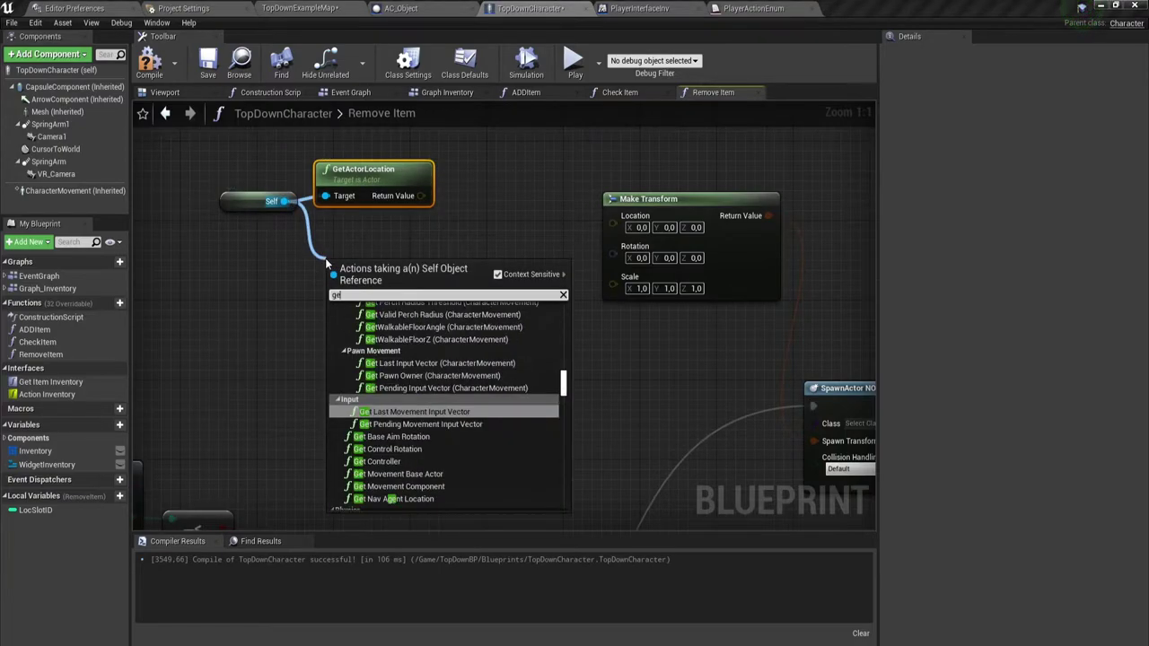
pyautogui.write('t for')
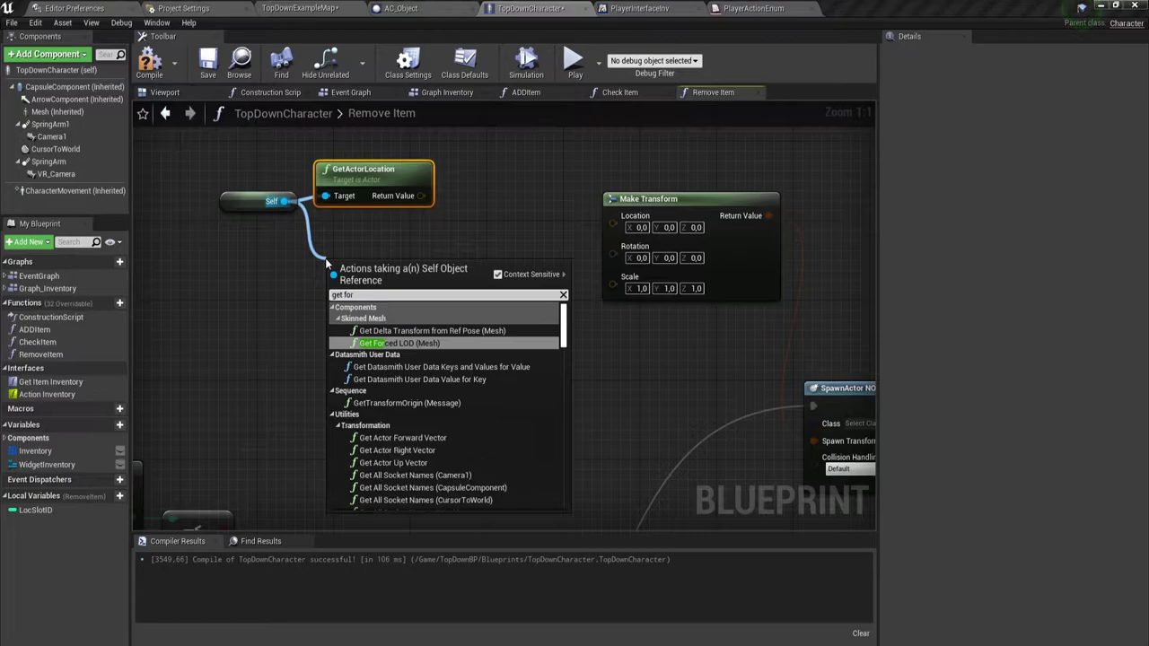
pyautogui.write('w')
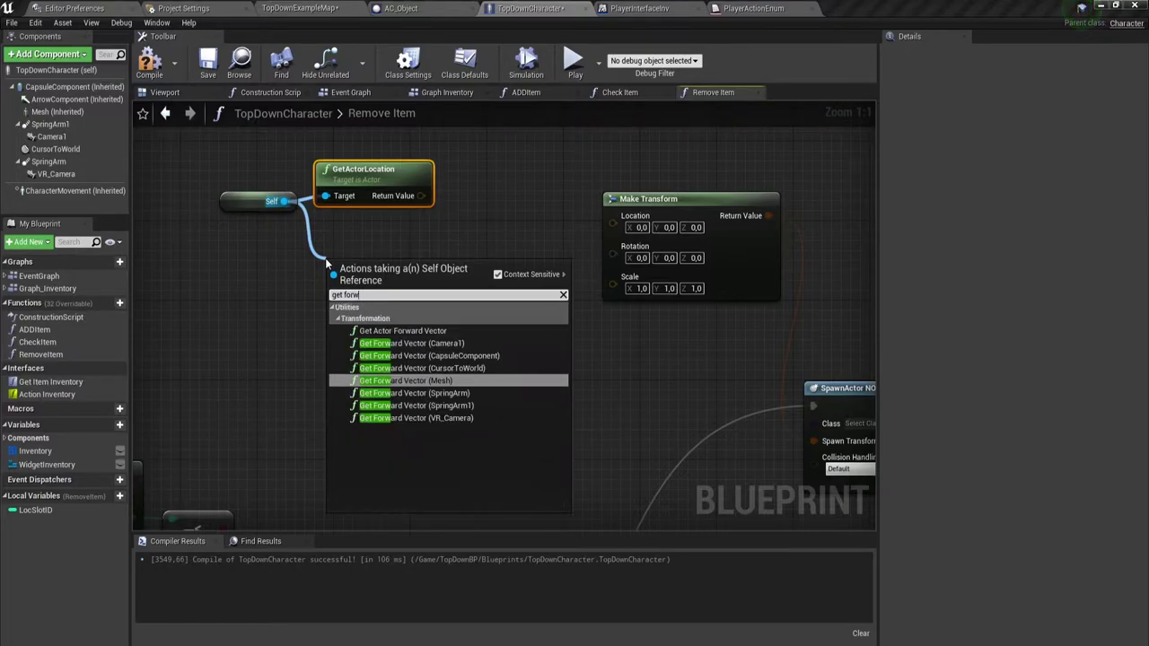
pyautogui.write('ar')
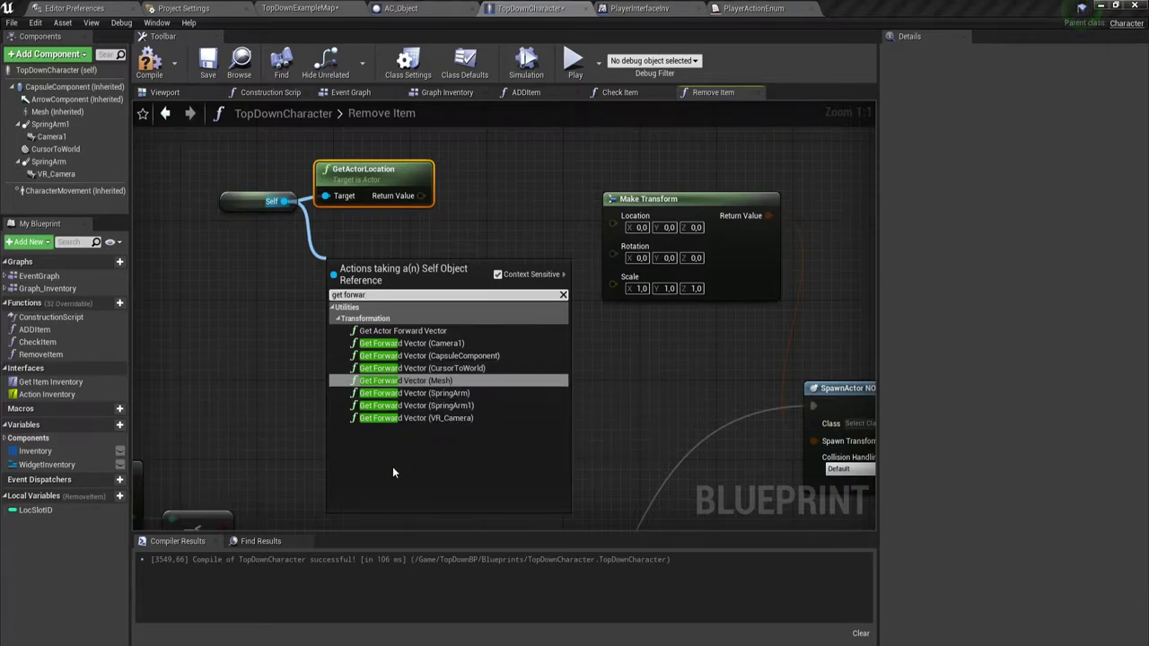
pyautogui.click(422, 331)
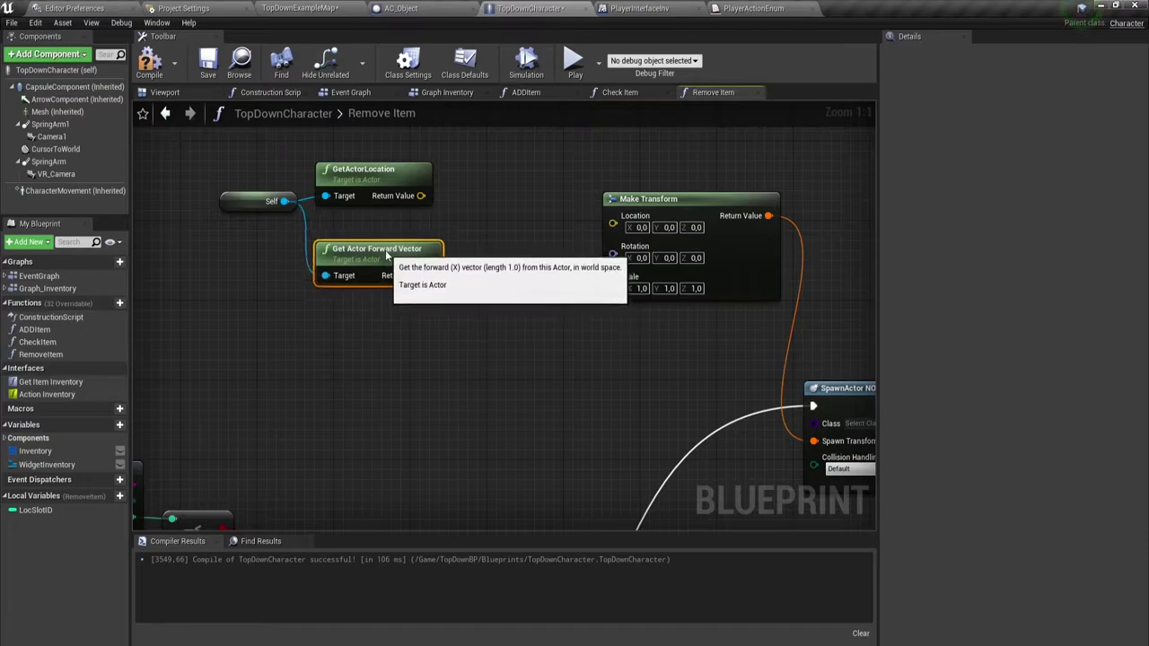
# Step: Add a vector + vector node on GetActorLocation's result and wire it into Make Transform's Location
pyautogui.moveTo(395, 279); pyautogui.dragTo(377, 240)
pyautogui.moveTo(240, 269)
pyautogui.mouseDown()
pyautogui.moveTo(309, 193)
pyautogui.moveTo(370, 182)
pyautogui.moveTo(304, 200)
pyautogui.mouseUp()
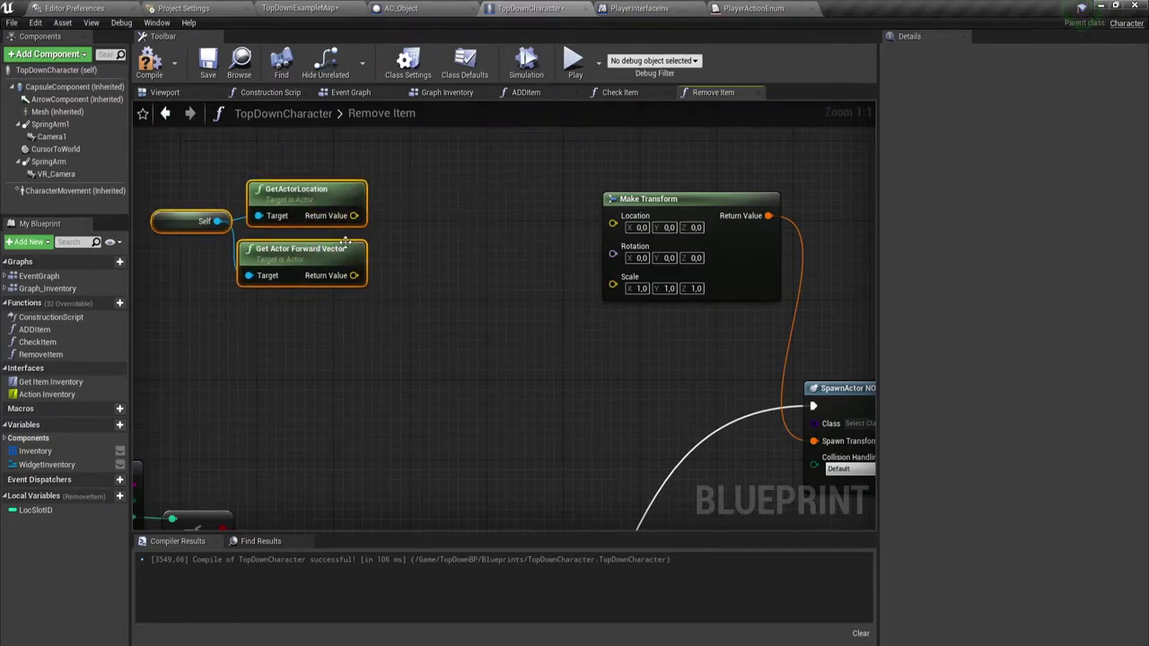
pyautogui.moveTo(354, 216); pyautogui.dragTo(424, 222)
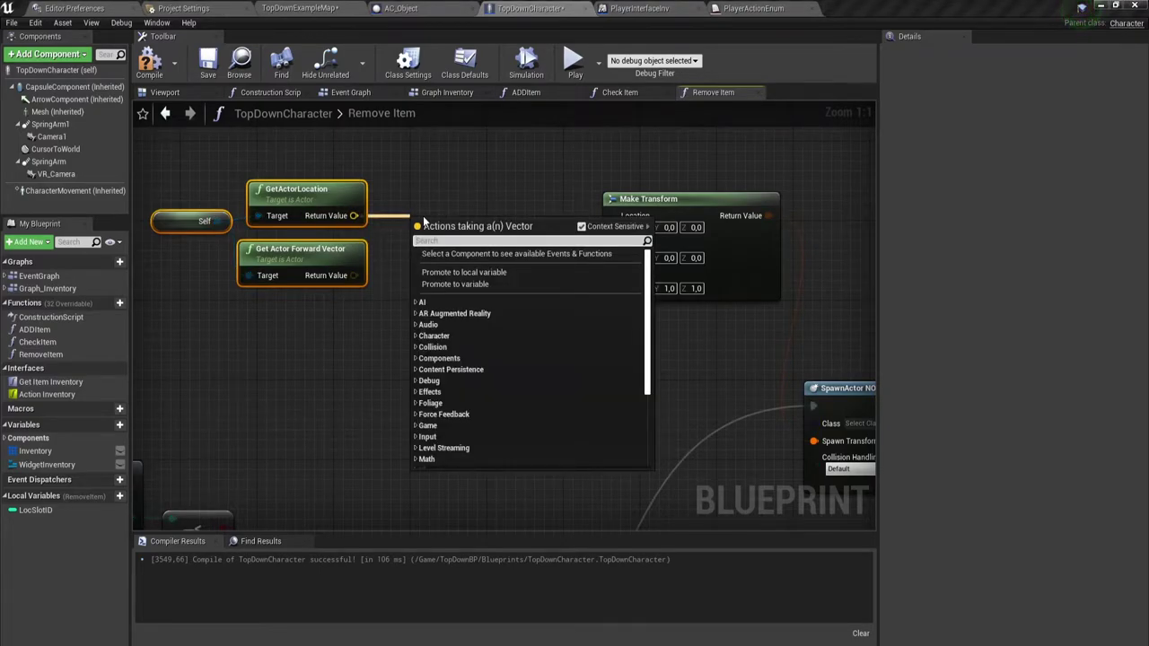
pyautogui.write('+')
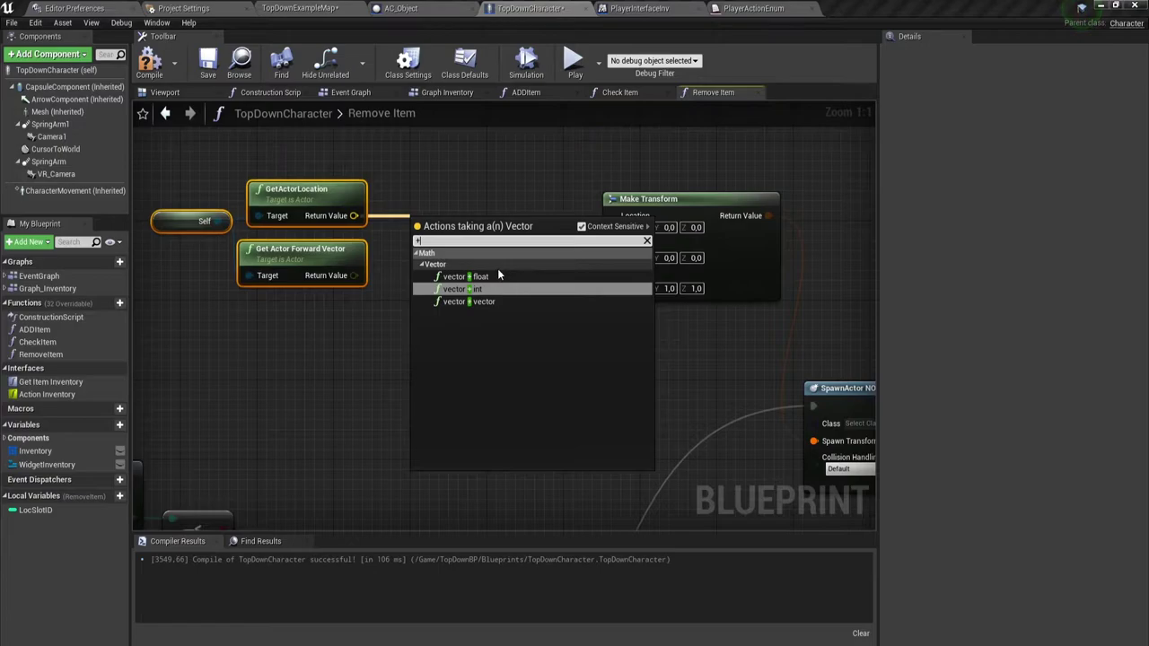
pyautogui.click(472, 302)
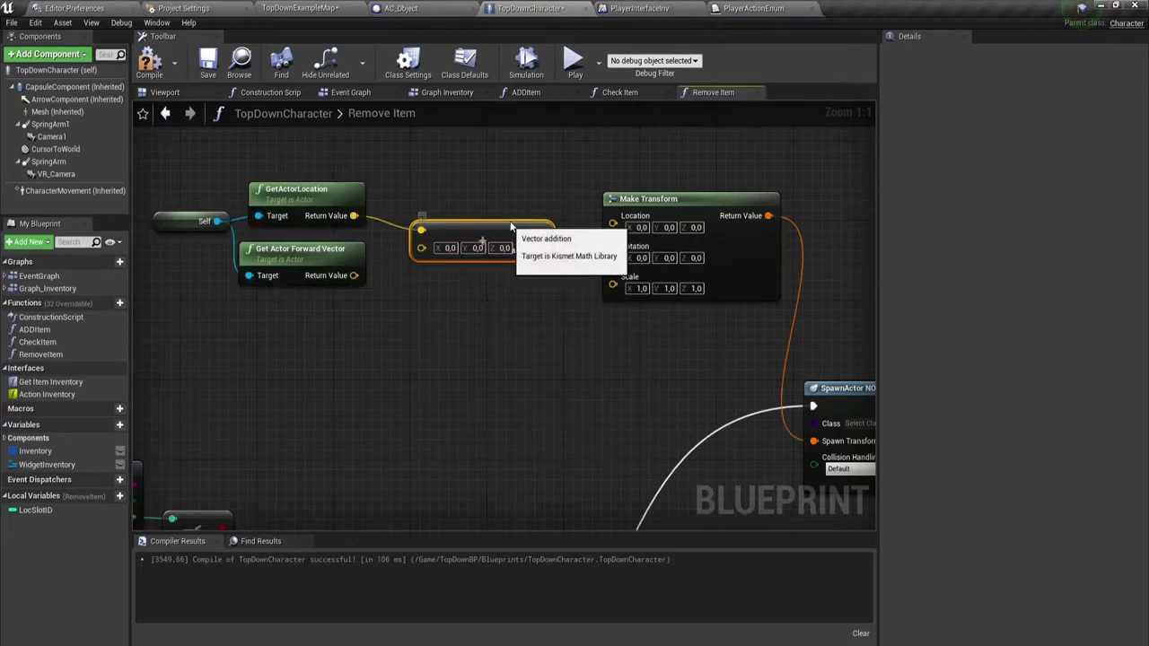
pyautogui.moveTo(494, 232); pyautogui.dragTo(615, 223)
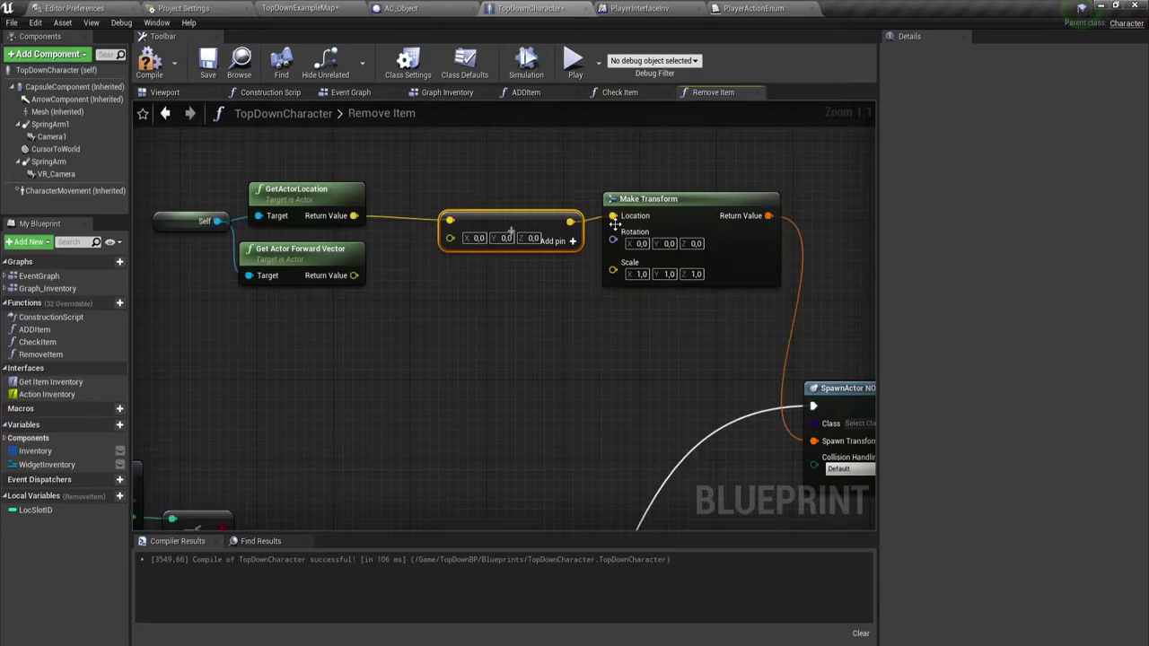
pyautogui.click(497, 318)
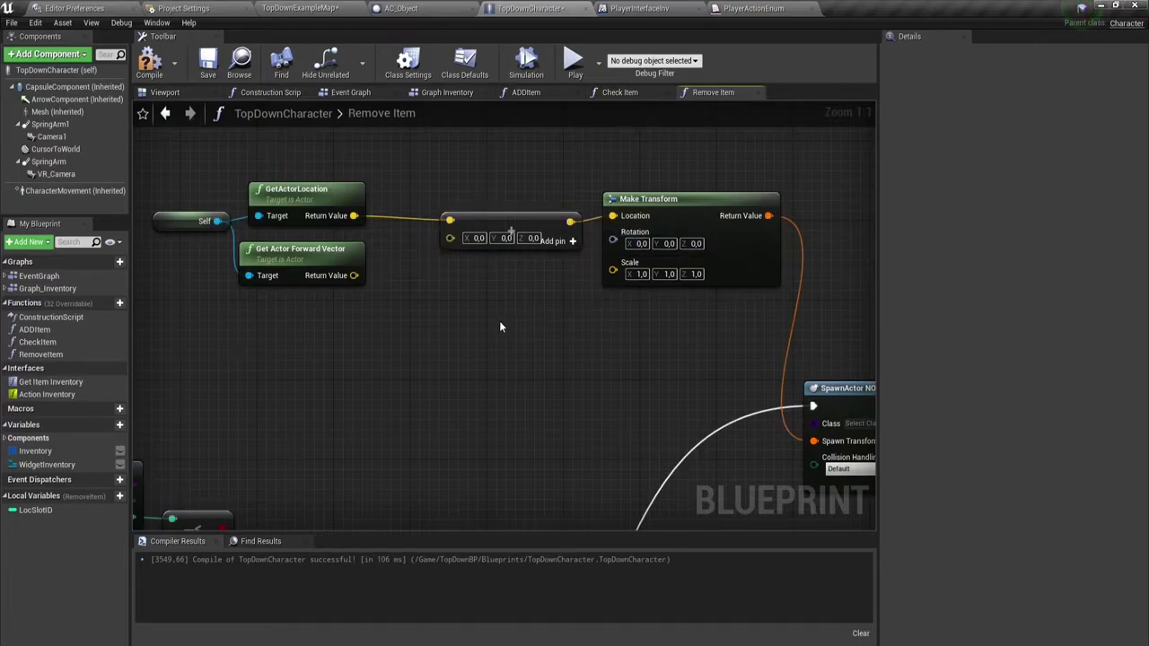
pyautogui.moveTo(497, 327); pyautogui.dragTo(500, 333, button='right')
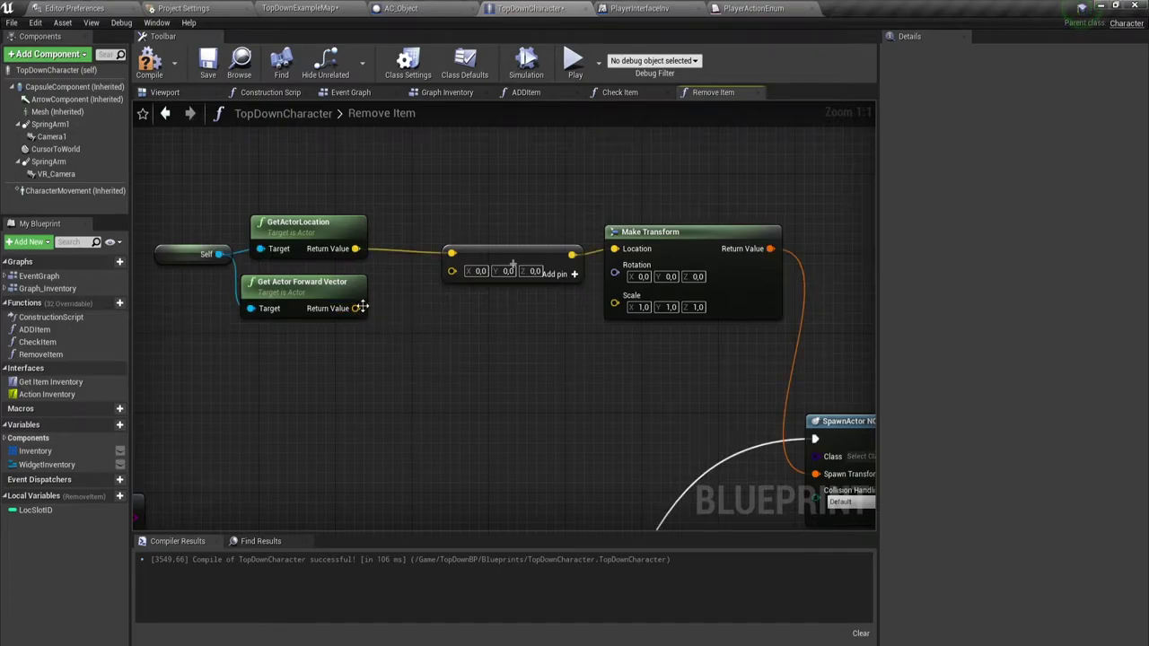
pyautogui.moveTo(356, 308); pyautogui.dragTo(408, 334)
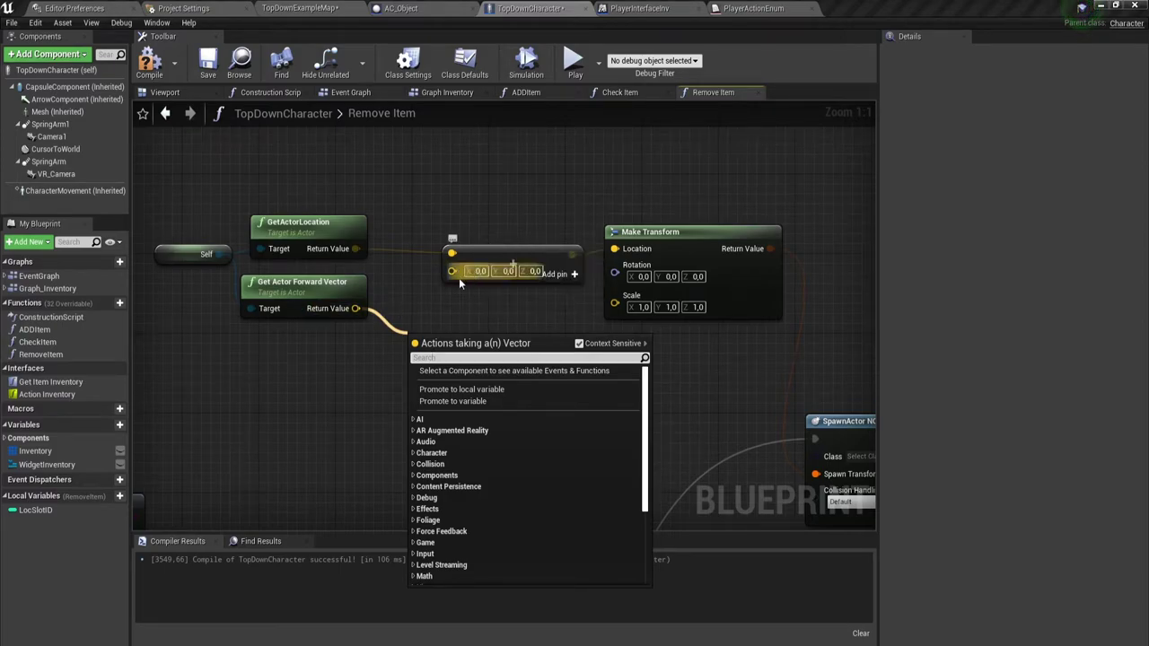
# Step: Multiply the forward vector by 1000 with a vector * int node feeding the add node
pyautogui.click(411, 307)
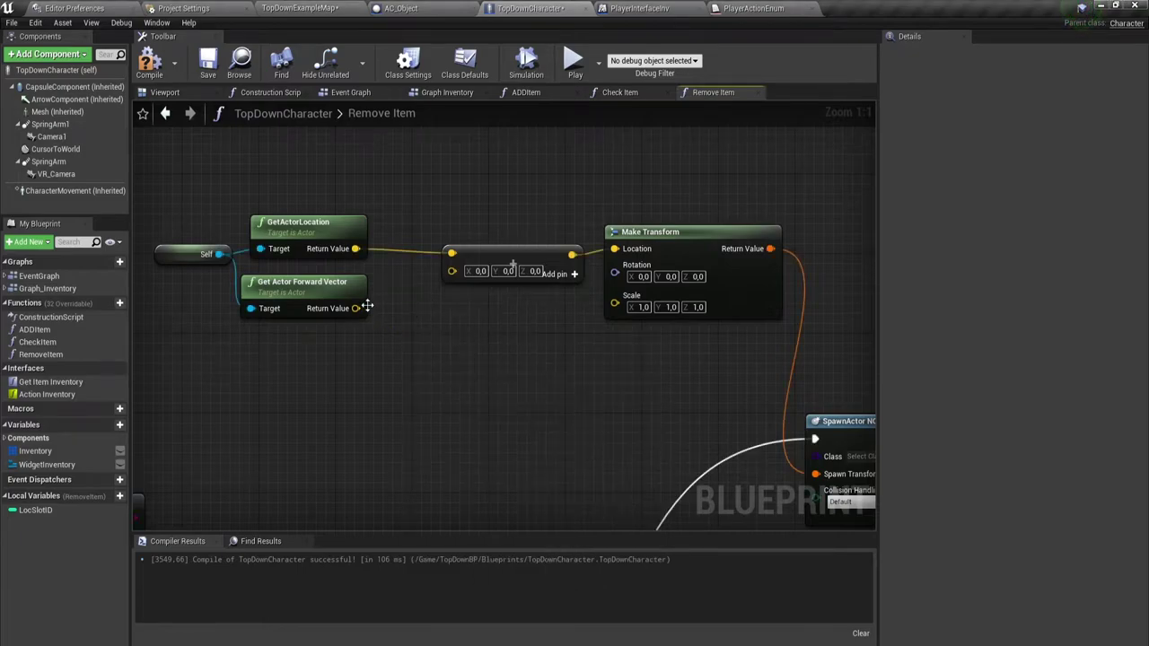
pyautogui.moveTo(357, 308); pyautogui.dragTo(407, 335)
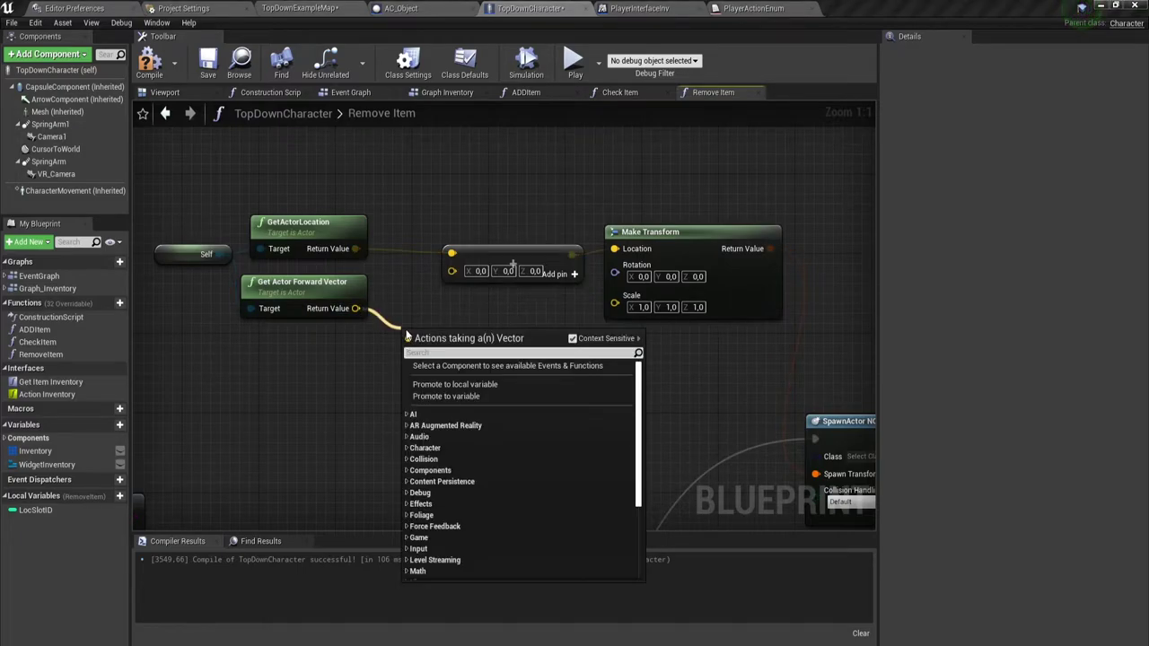
pyautogui.write('*')
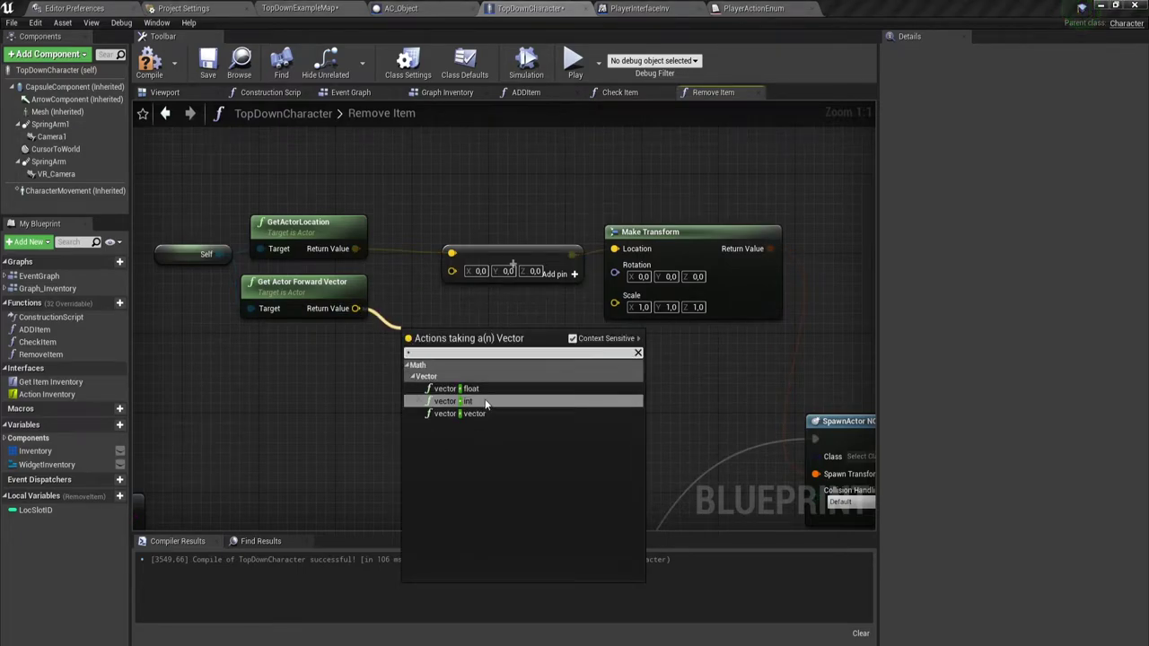
pyautogui.click(473, 401)
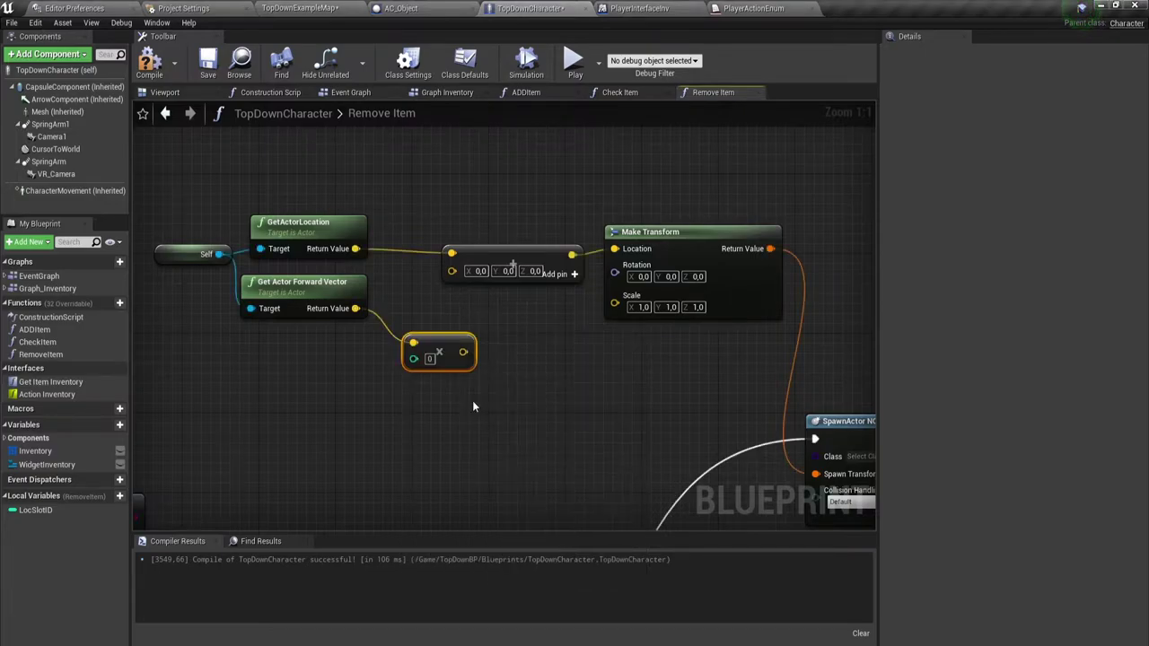
pyautogui.moveTo(463, 352); pyautogui.dragTo(454, 278)
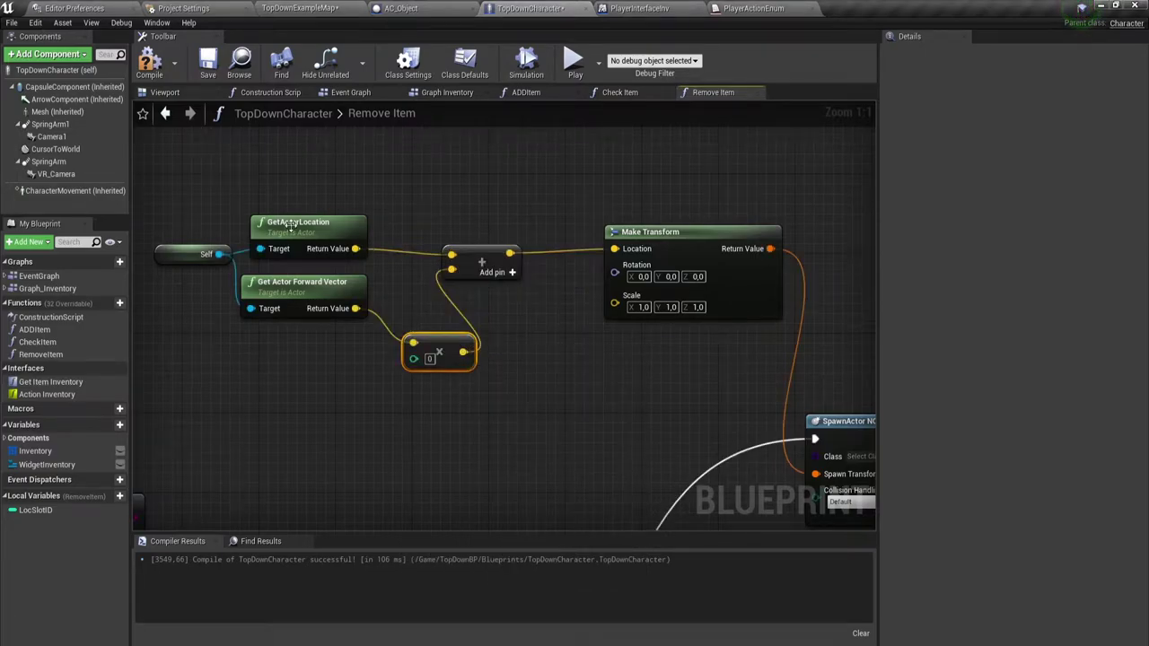
pyautogui.moveTo(216, 184); pyautogui.dragTo(489, 261)
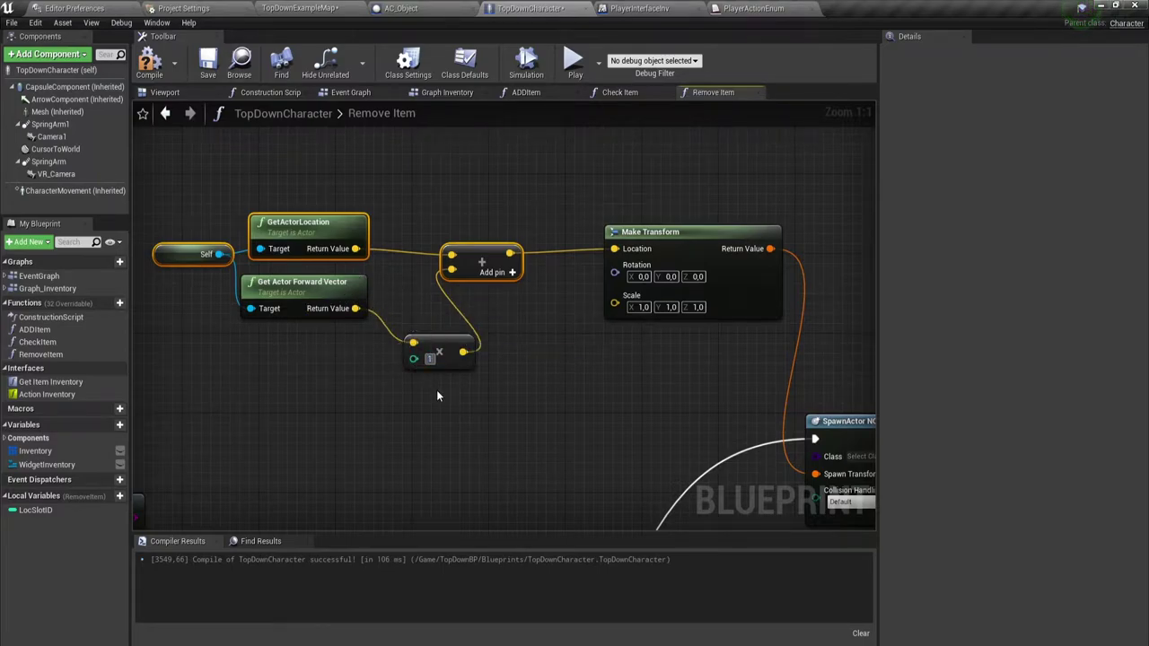
pyautogui.write('100')
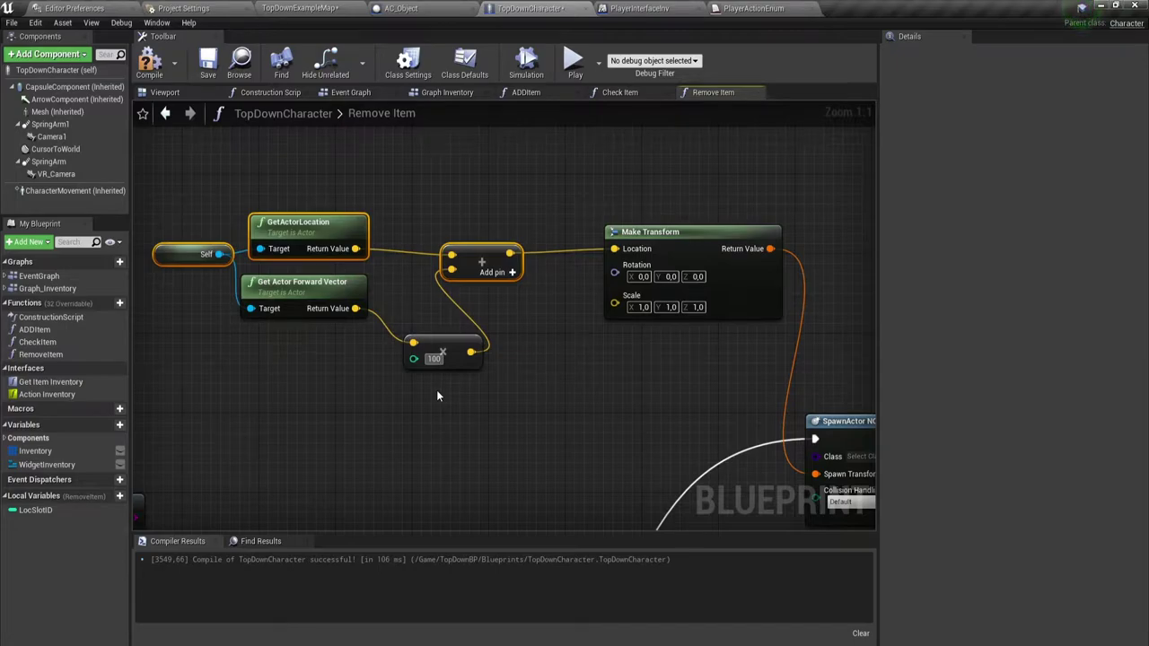
pyautogui.write('0')
# Step: Tidy the multiply and add nodes and confirm the 1000 multiplier
pyautogui.click(441, 387)
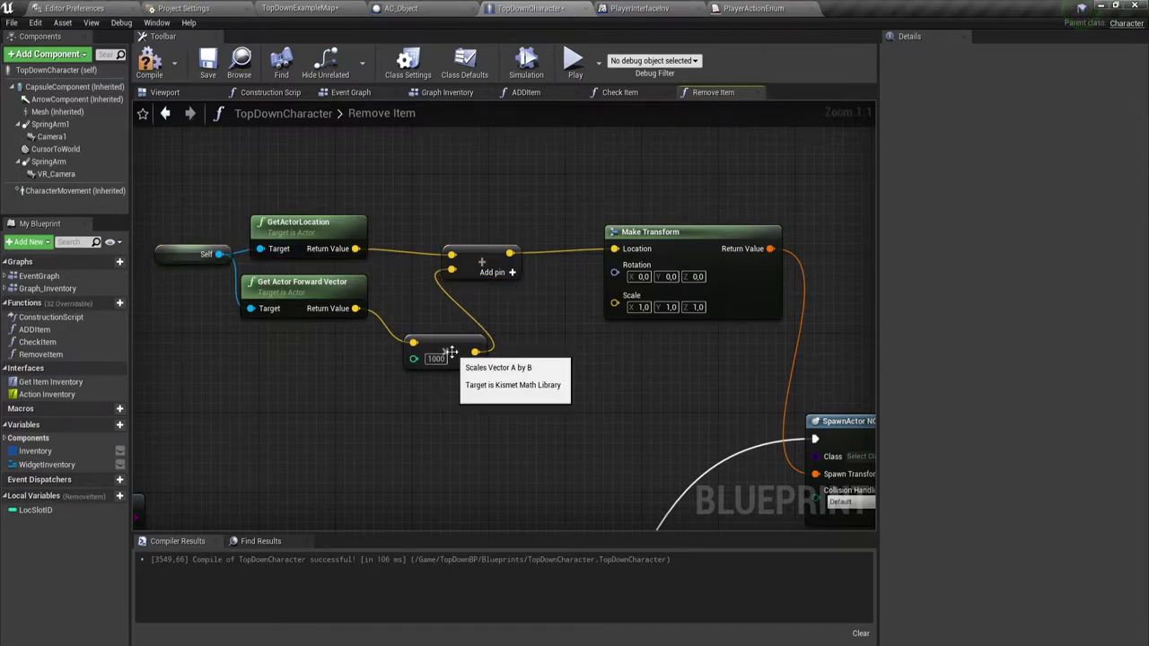
pyautogui.moveTo(446, 351); pyautogui.dragTo(437, 311)
pyautogui.click(492, 372)
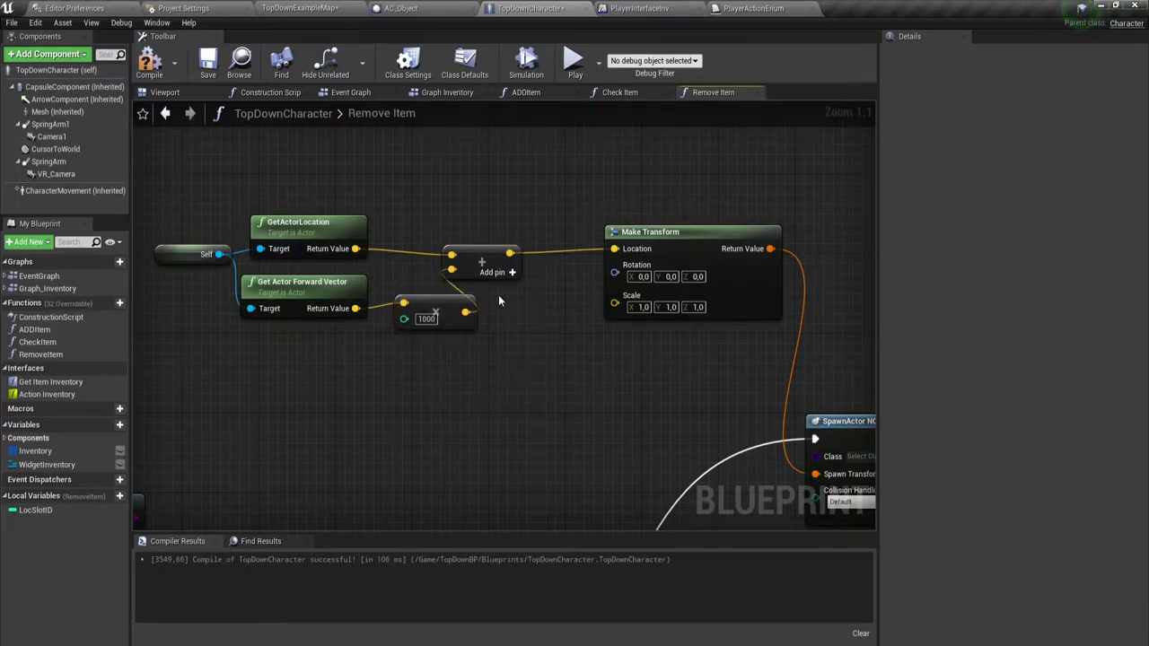
pyautogui.moveTo(505, 255); pyautogui.dragTo(539, 254)
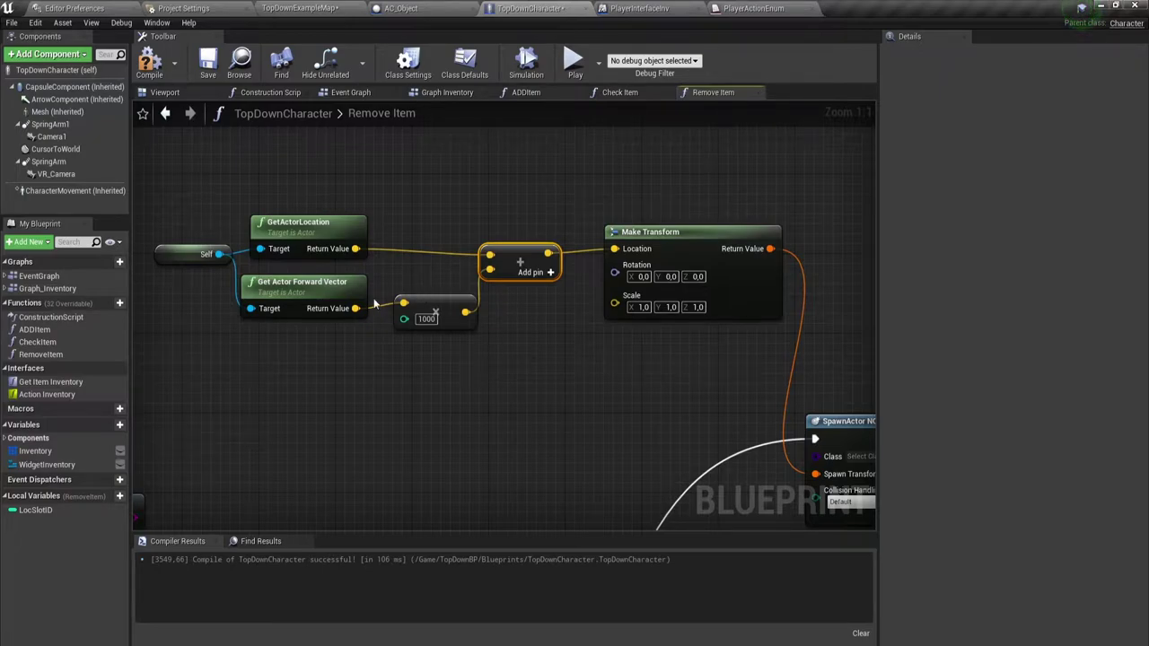
pyautogui.click(426, 318)
pyautogui.click(480, 374)
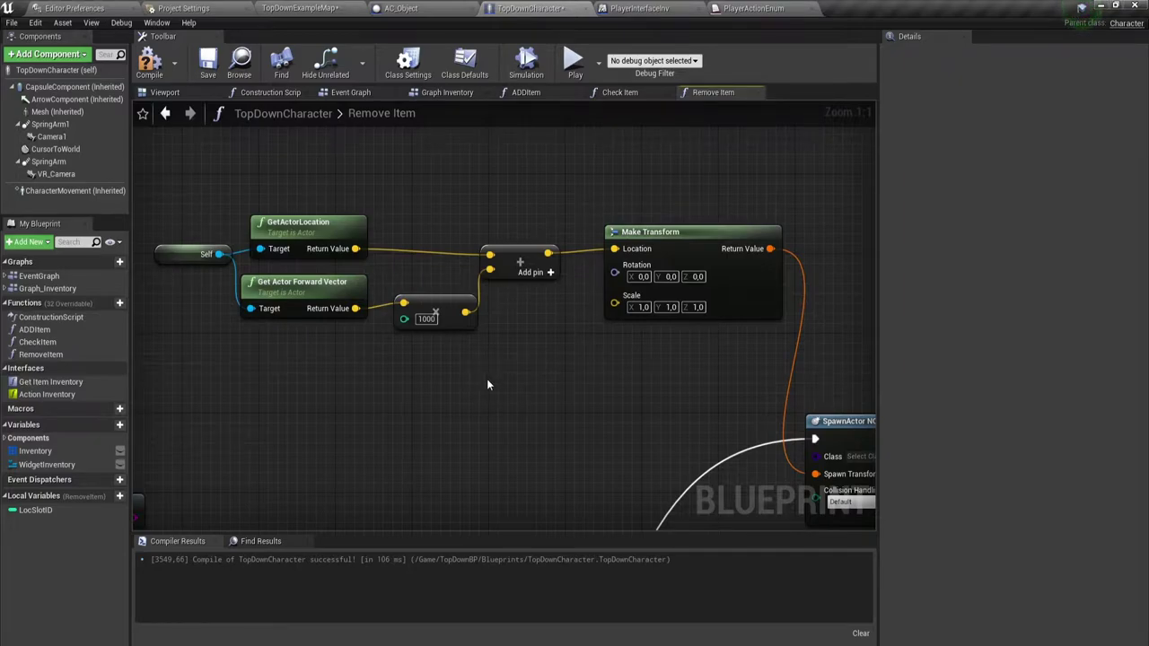
# Step: Move the location and transform nodes up, then drag the Inventory variable into the graph
pyautogui.moveTo(488, 384); pyautogui.dragTo(527, 329, button='right')
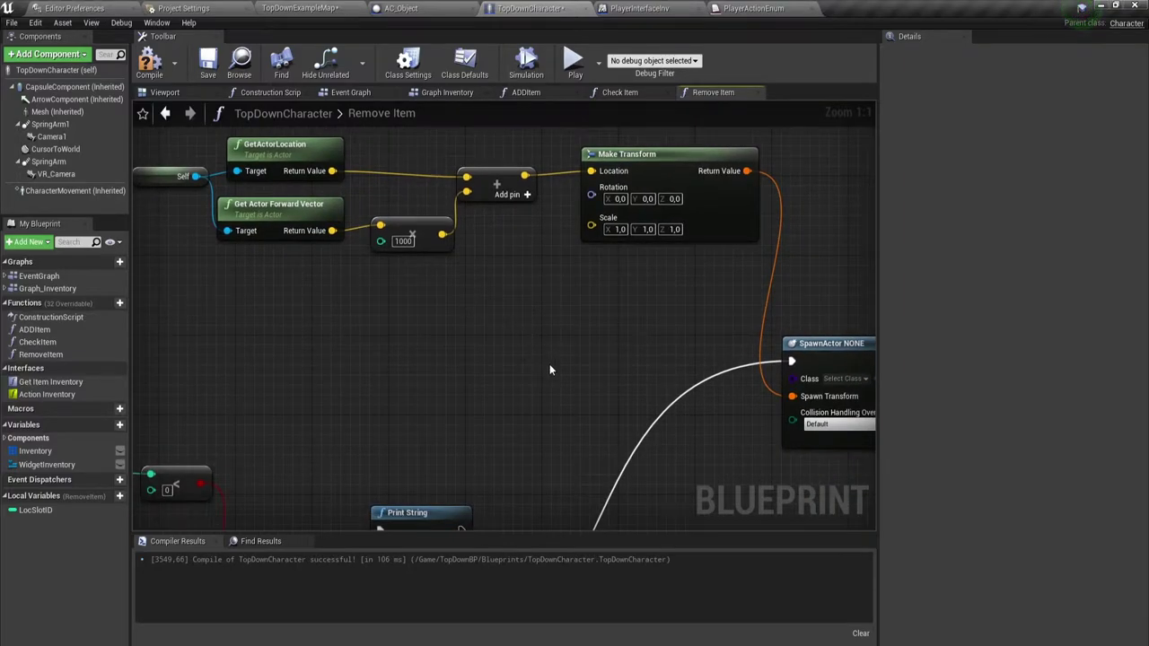
pyautogui.moveTo(550, 370); pyautogui.dragTo(487, 302, button='right')
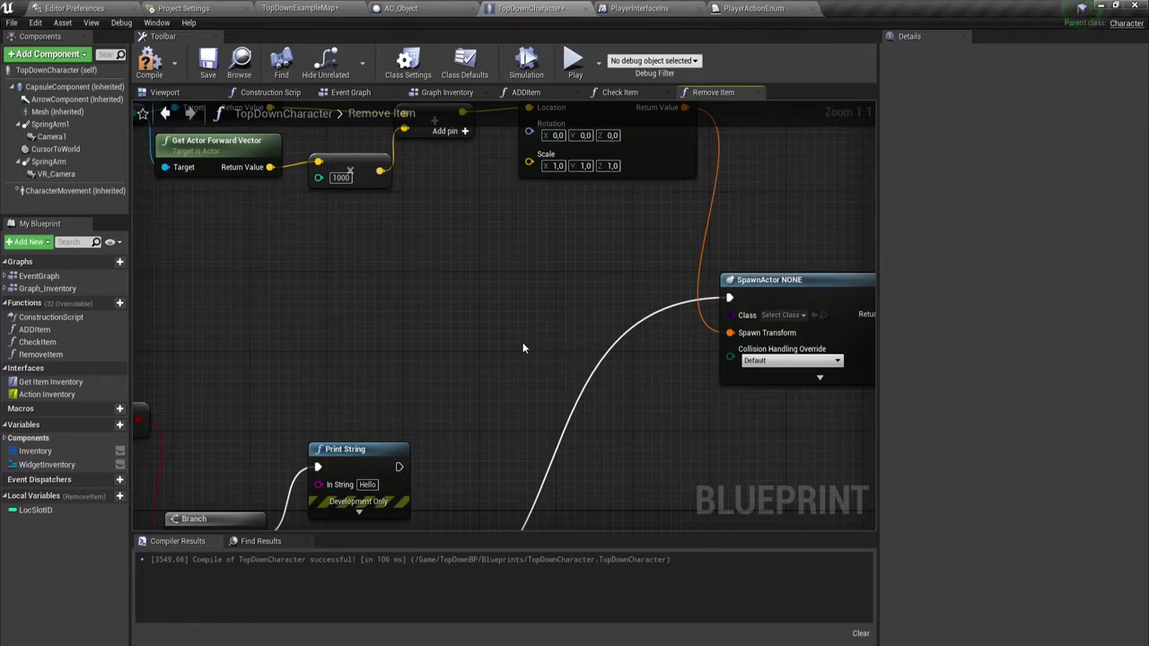
pyautogui.moveTo(413, 338); pyautogui.dragTo(542, 485, button='right')
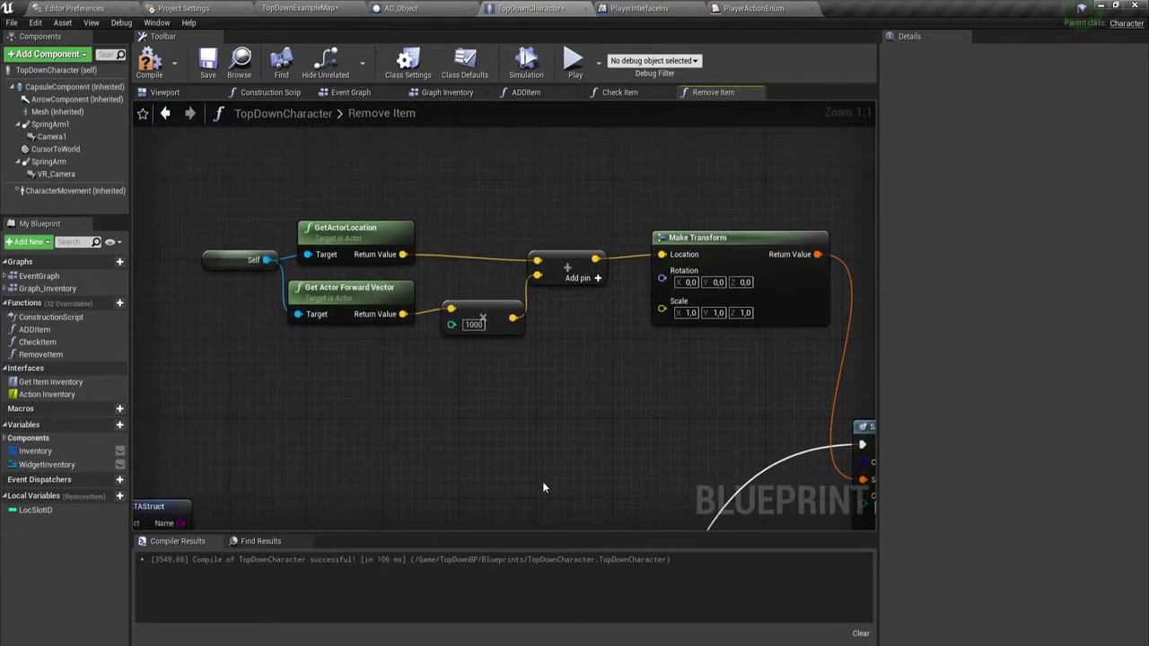
pyautogui.moveTo(777, 372); pyautogui.dragTo(274, 213)
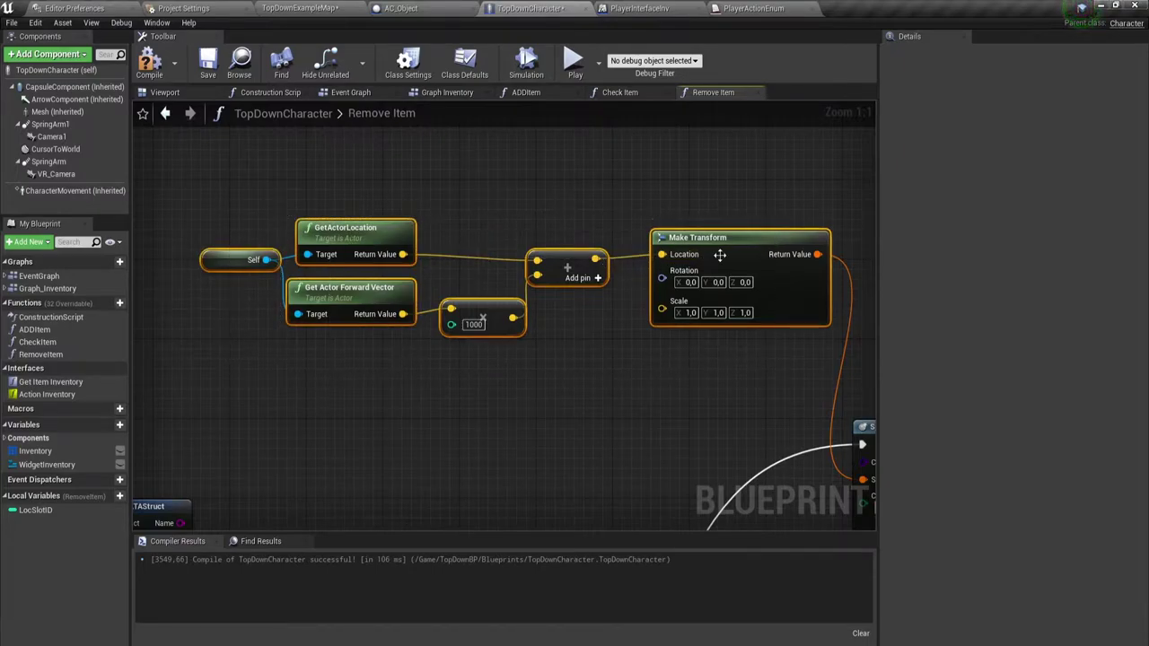
pyautogui.moveTo(720, 255); pyautogui.dragTo(722, 175)
pyautogui.click(443, 400)
pyautogui.moveTo(444, 400); pyautogui.dragTo(393, 338, button='right')
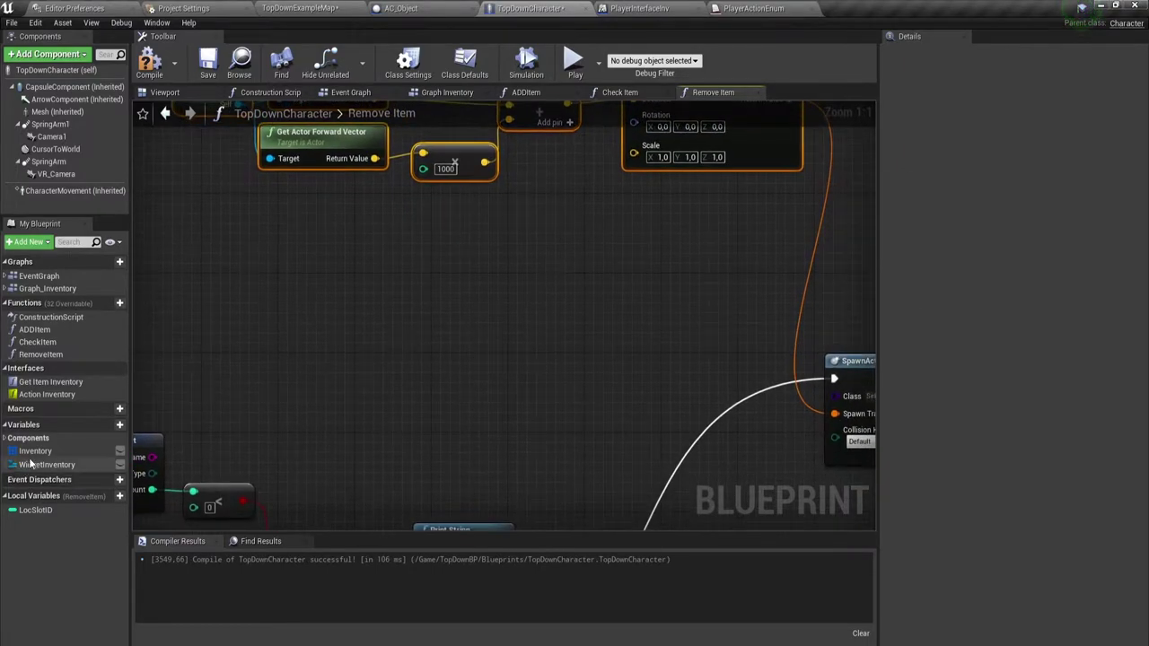
pyautogui.moveTo(36, 451)
pyautogui.mouseDown()
pyautogui.moveTo(93, 437)
pyautogui.moveTo(299, 233)
pyautogui.mouseUp()
# Step: Place an Inventory getter and add a GET node indexed by LocSlotID
pyautogui.click(341, 248)
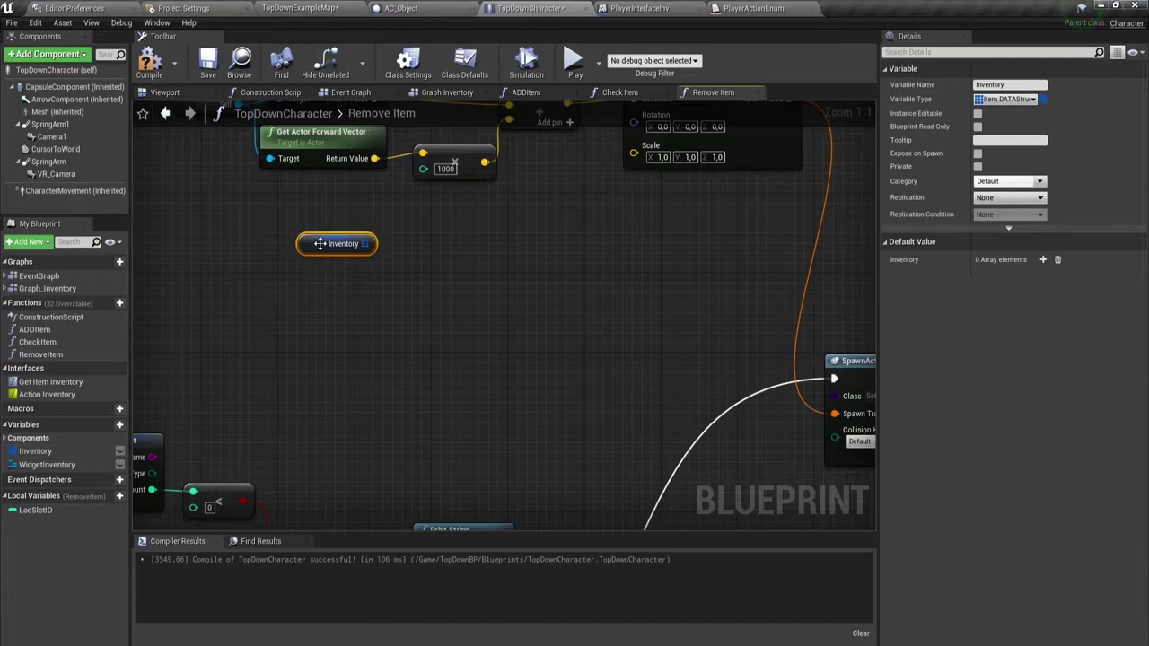
pyautogui.moveTo(455, 312); pyautogui.dragTo(330, 266, button='right')
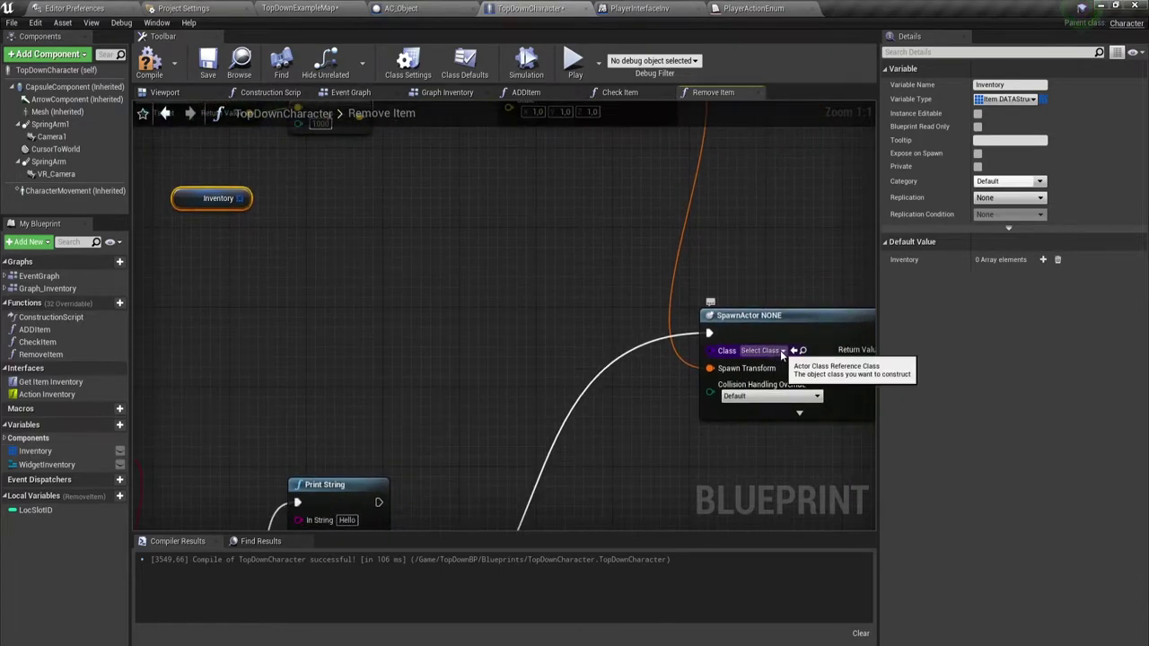
pyautogui.click(781, 350)
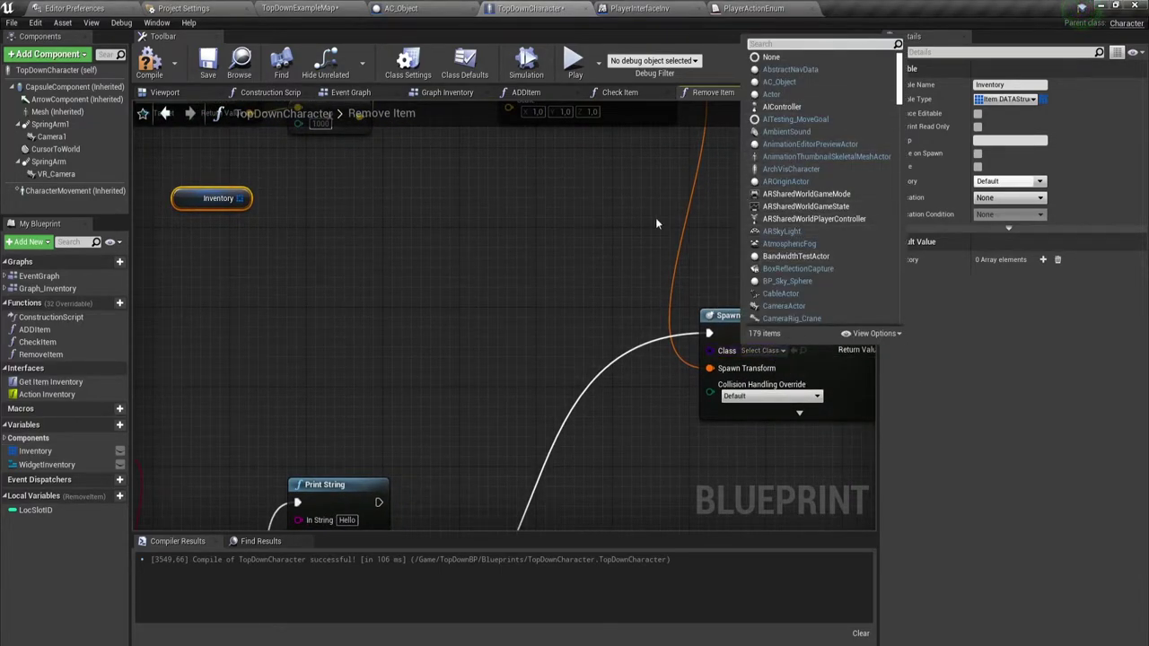
pyautogui.click(407, 298)
pyautogui.moveTo(408, 298); pyautogui.dragTo(479, 339, button='right')
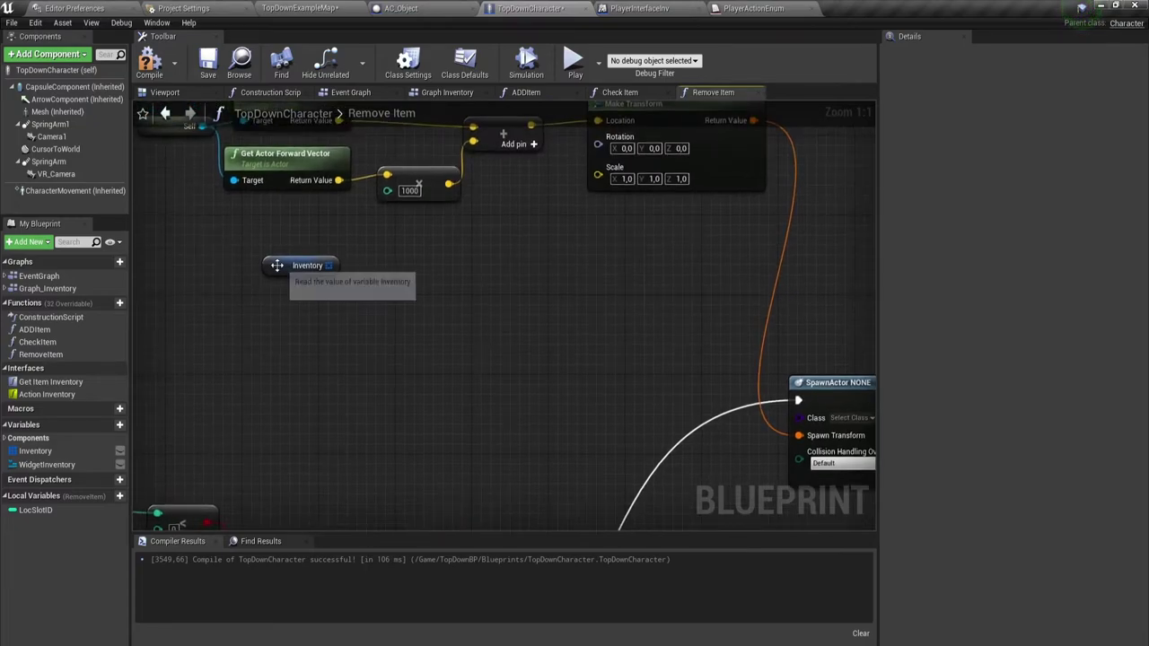
pyautogui.moveTo(275, 268); pyautogui.dragTo(197, 268)
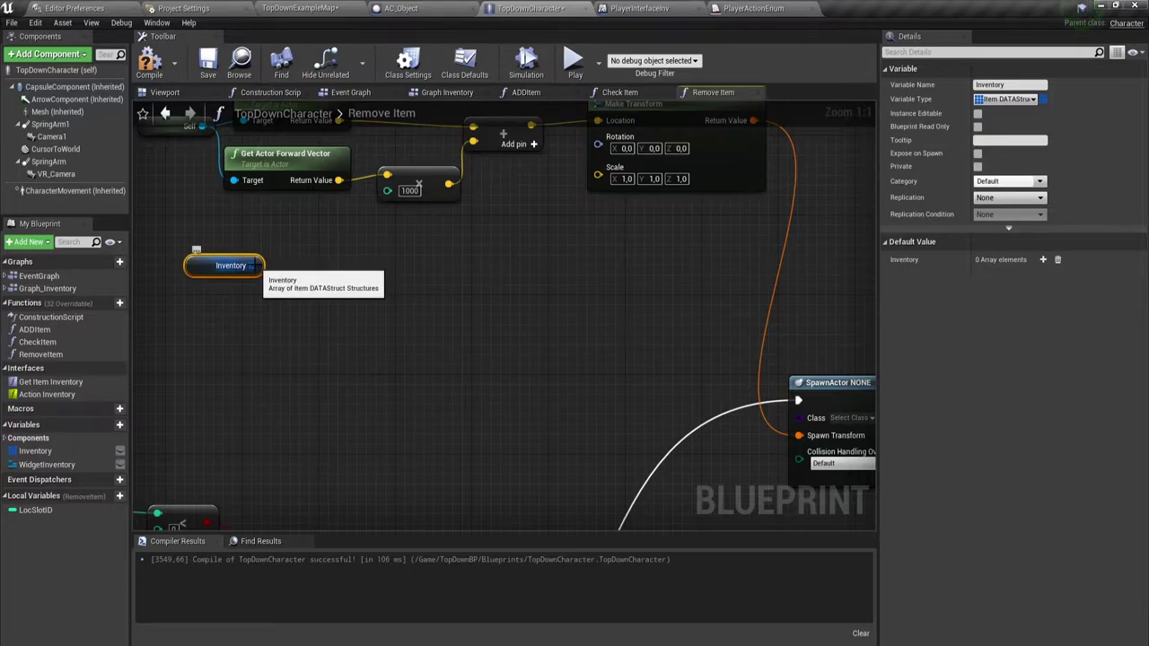
pyautogui.moveTo(255, 265); pyautogui.dragTo(322, 301)
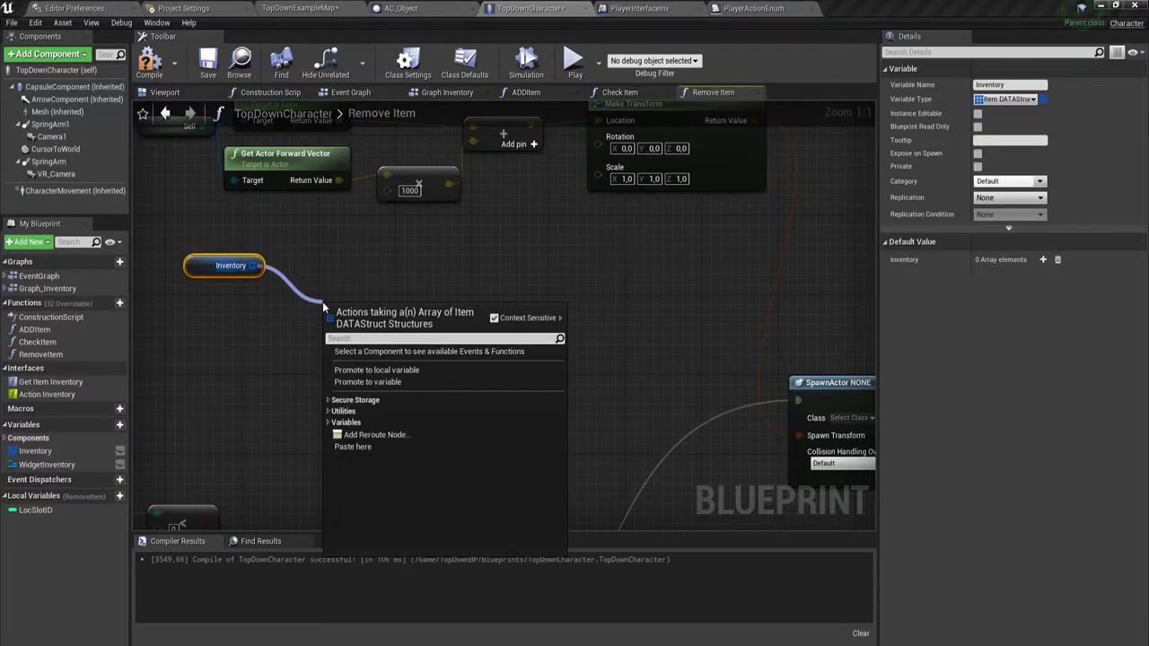
pyautogui.write('get')
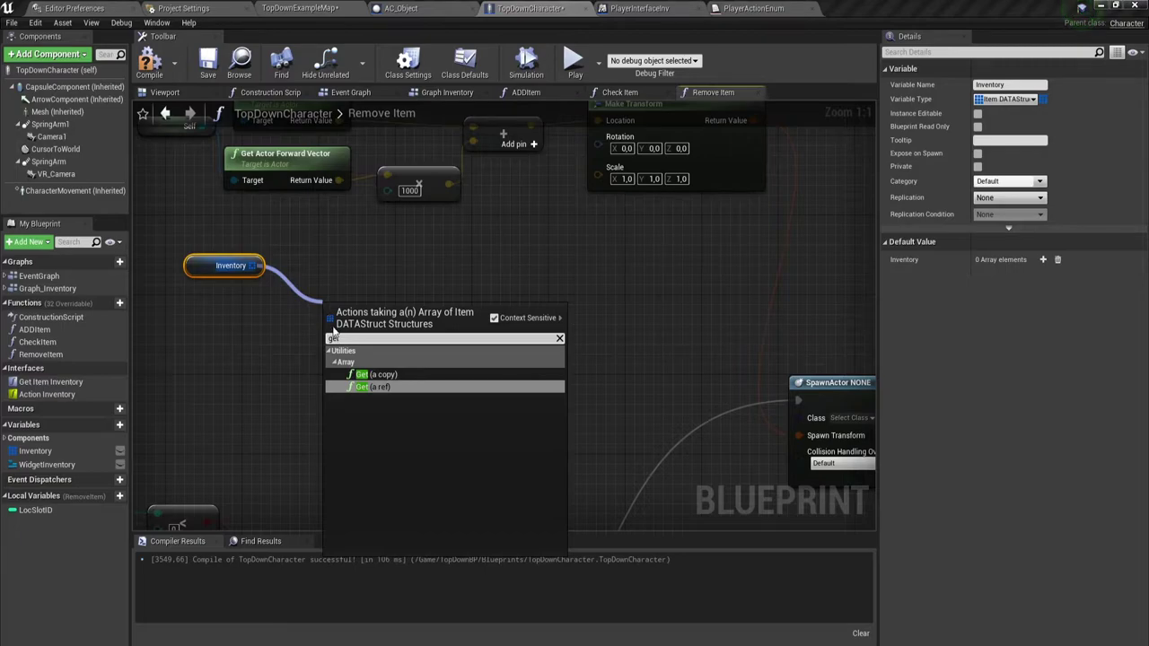
pyautogui.click(380, 384)
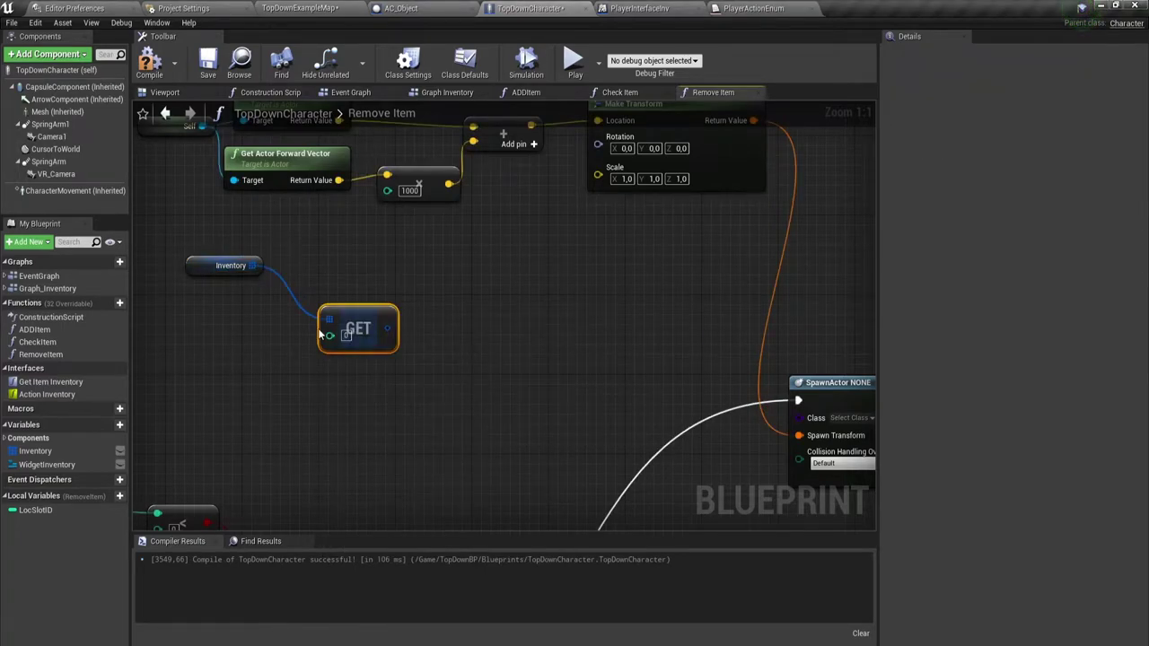
pyautogui.moveTo(40, 510); pyautogui.dragTo(329, 339)
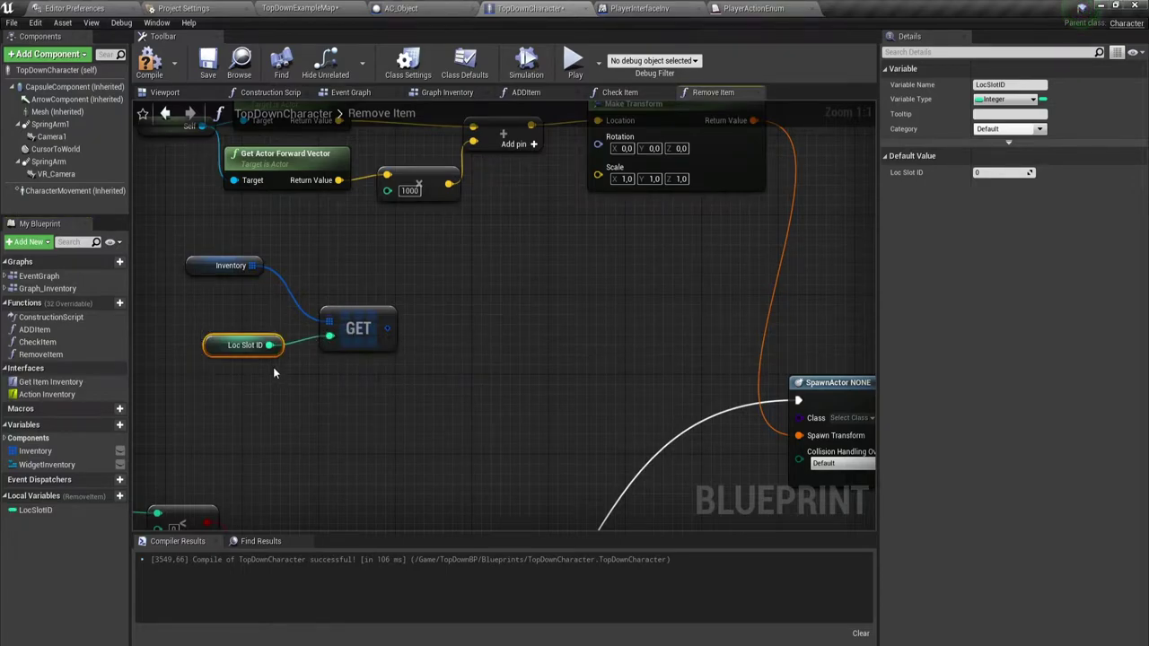
pyautogui.moveTo(245, 346); pyautogui.dragTo(264, 346)
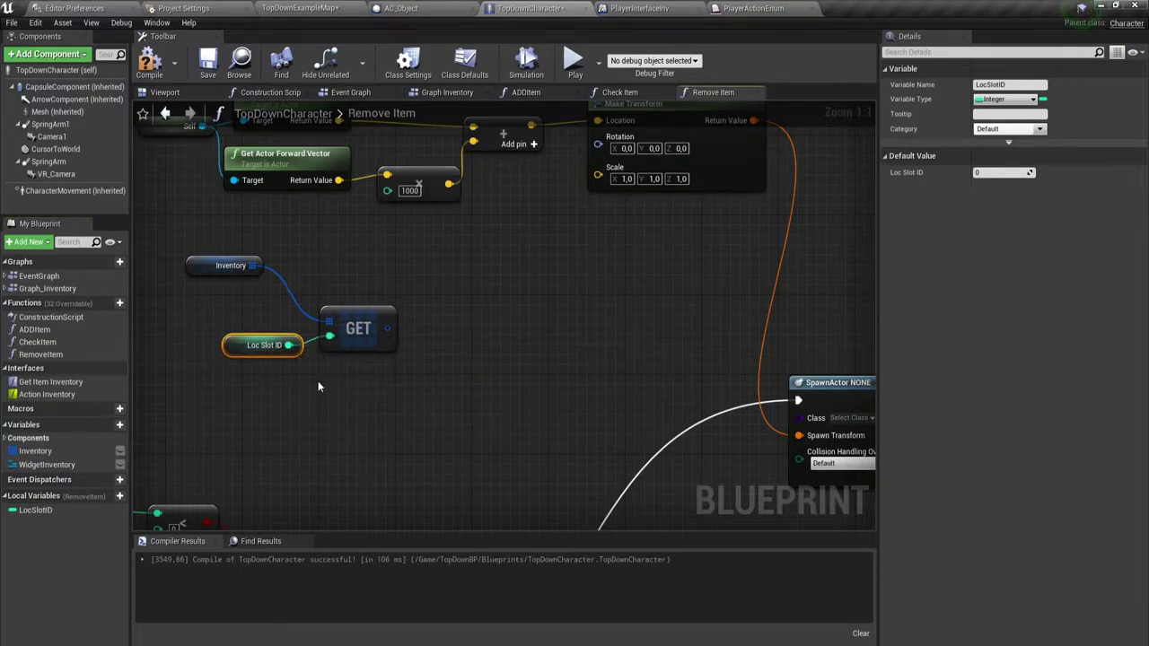
# Step: Break the item into ItemDATAStruct fields and wire its Class into SpawnActor's Class
pyautogui.moveTo(387, 328); pyautogui.dragTo(454, 343)
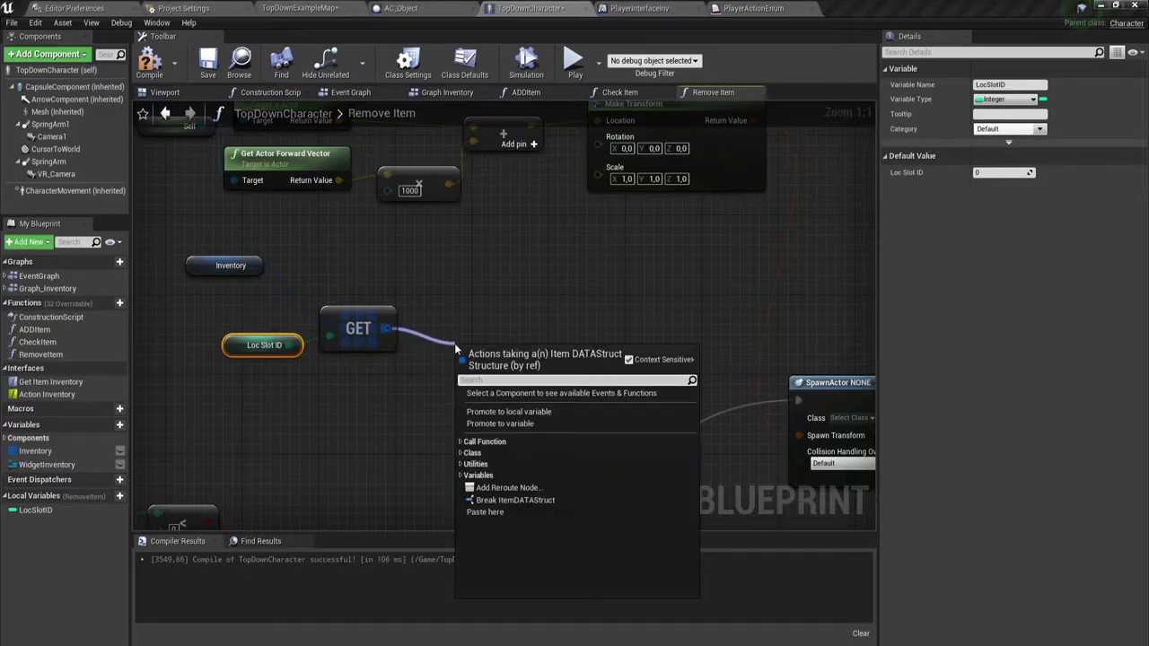
pyautogui.write('break')
pyautogui.press('Return')
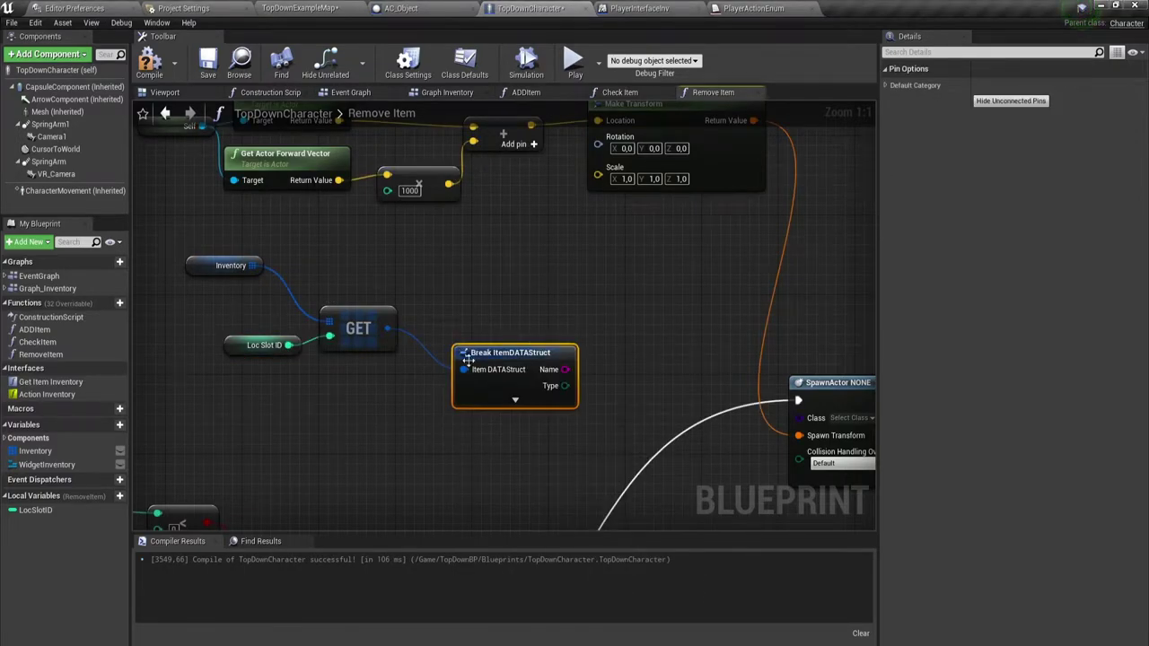
pyautogui.click(514, 399)
pyautogui.moveTo(520, 371); pyautogui.dragTo(480, 325)
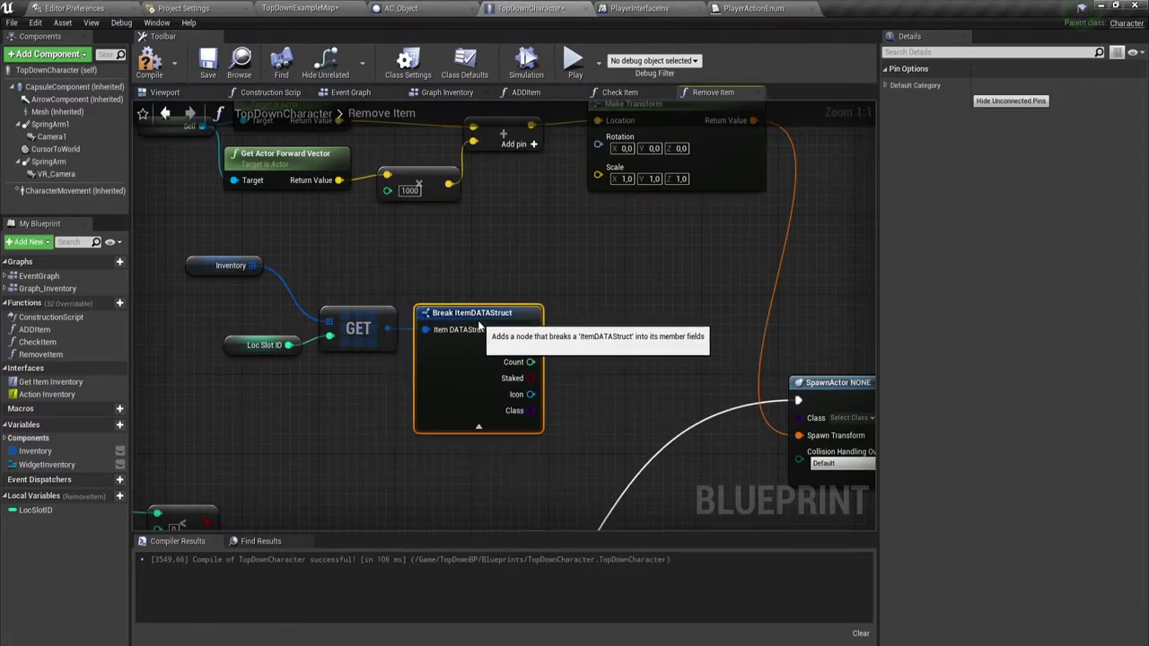
pyautogui.moveTo(467, 417); pyautogui.dragTo(431, 371, button='right')
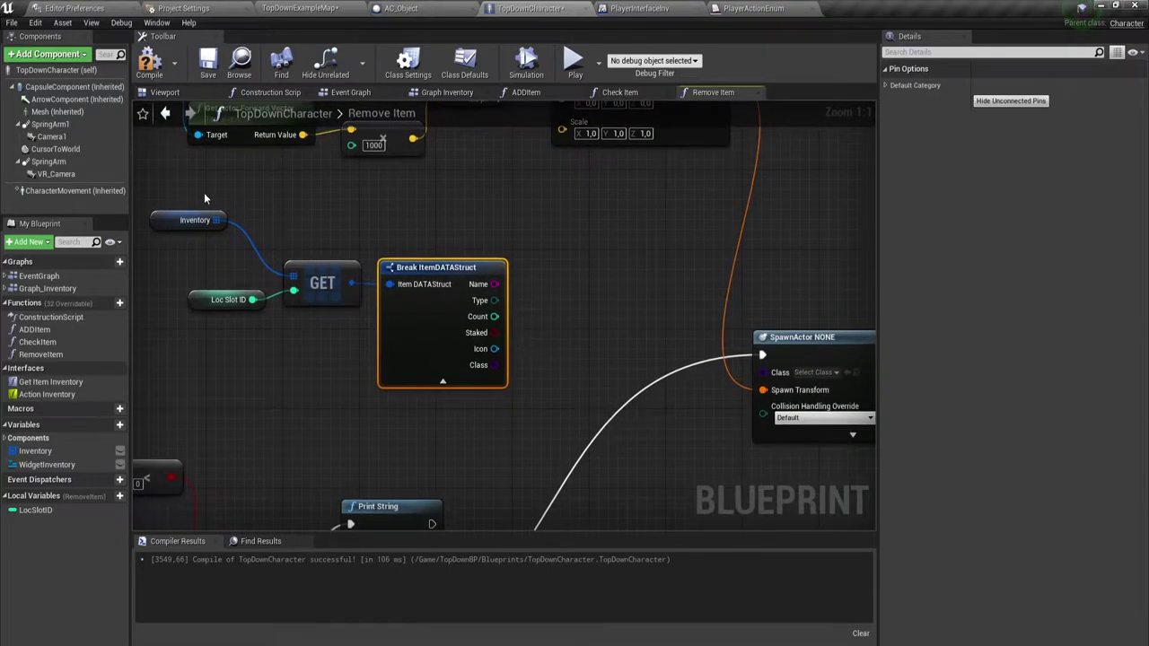
pyautogui.moveTo(154, 219); pyautogui.dragTo(194, 259)
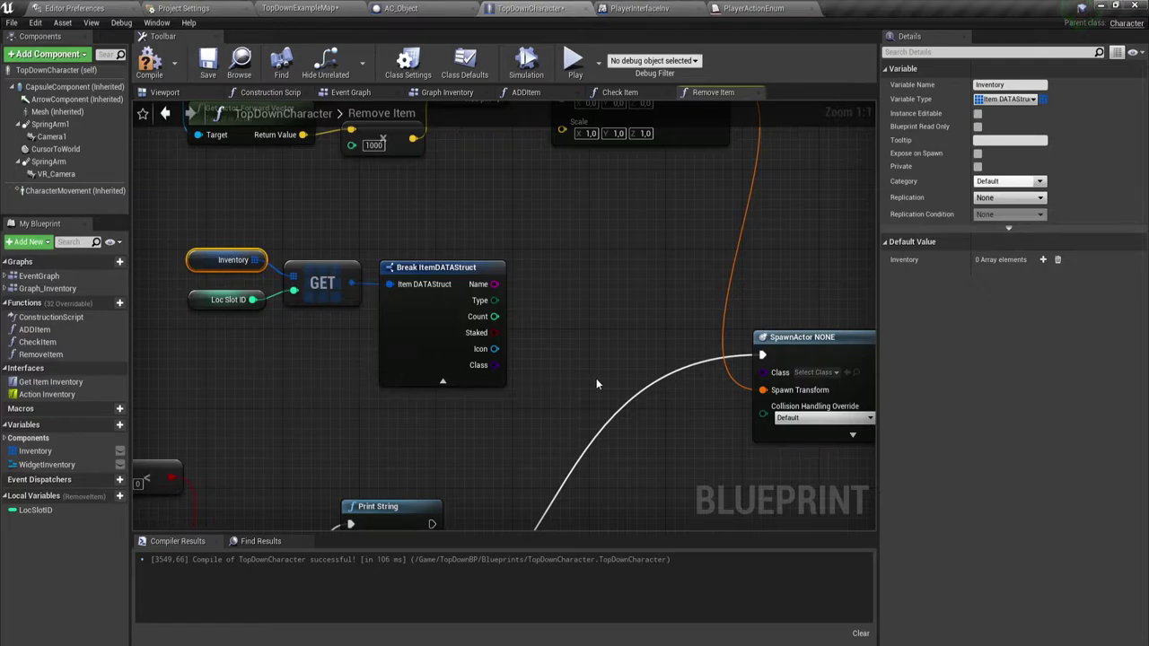
pyautogui.moveTo(482, 371); pyautogui.dragTo(769, 375)
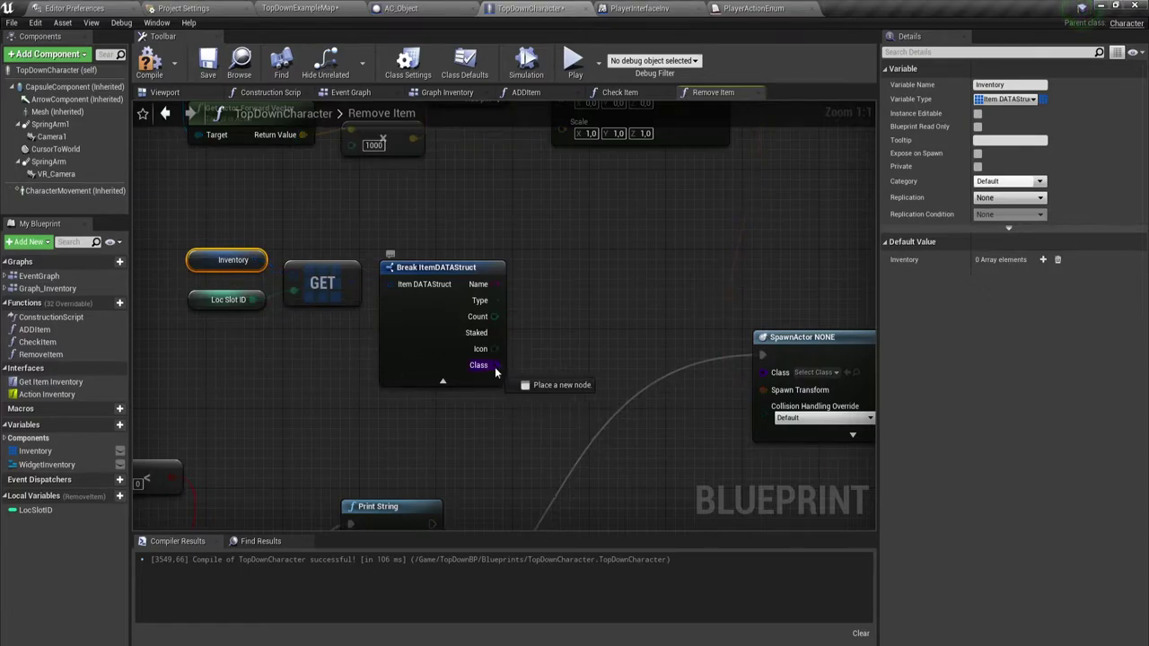
pyautogui.click(443, 381)
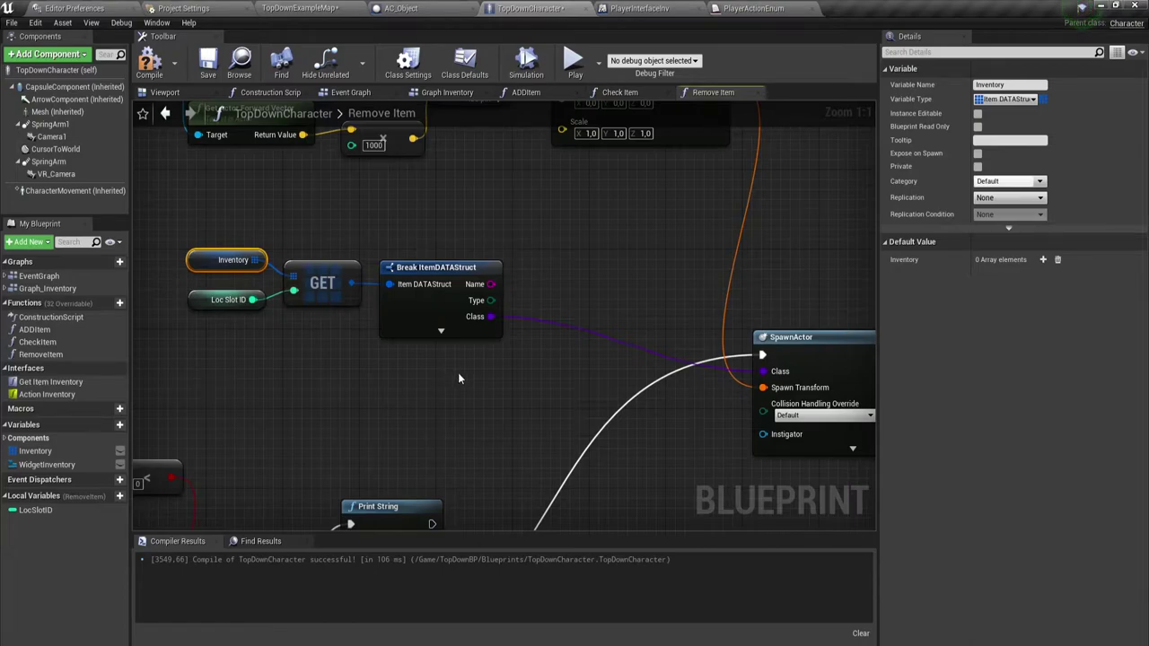
pyautogui.moveTo(438, 383); pyautogui.dragTo(316, 341, button='right')
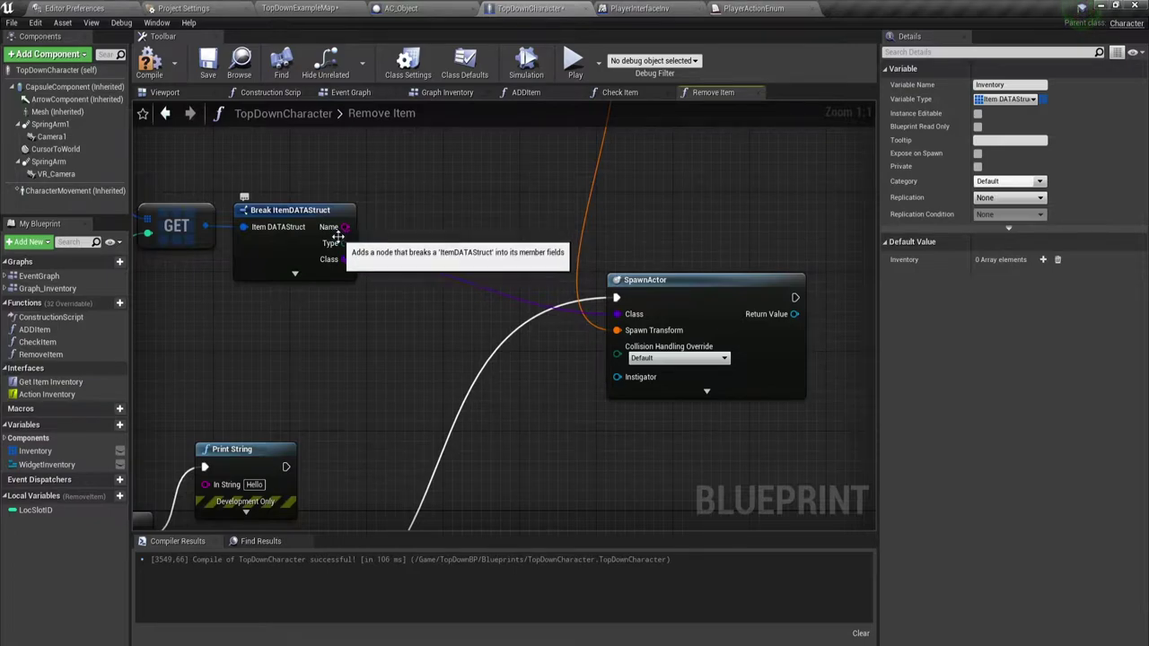
# Step: Promote Remove Item's Count to a new local variable named Loc Count
pyautogui.scroll(-3, 364, 338)
pyautogui.moveTo(385, 310); pyautogui.dragTo(343, 254, button='right')
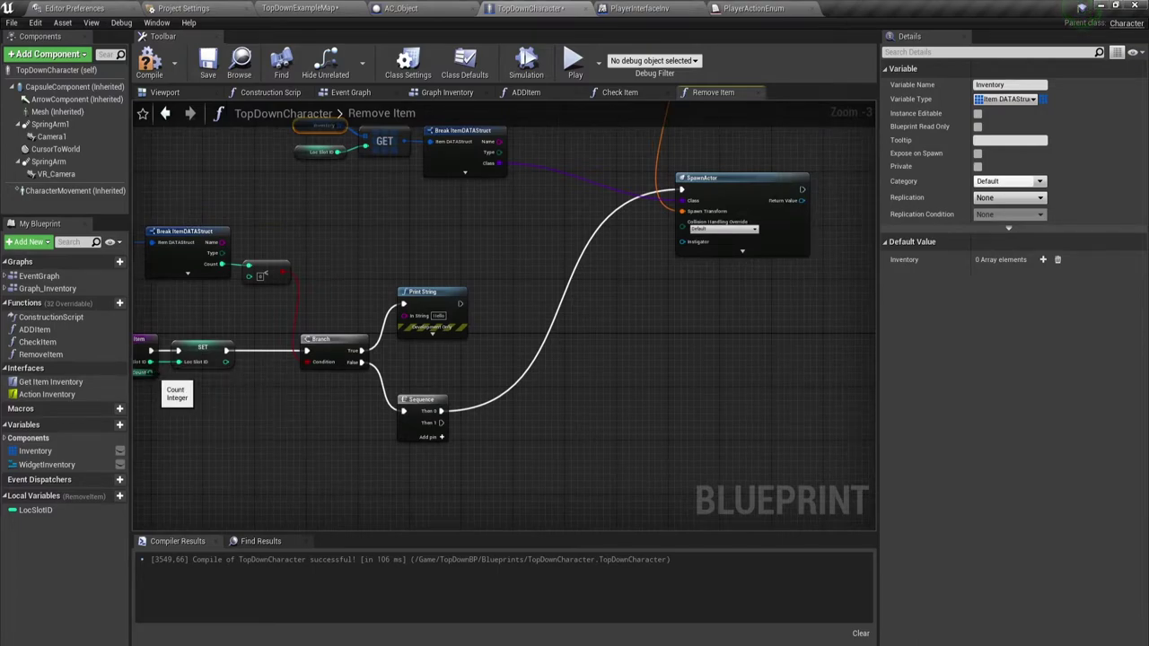
pyautogui.moveTo(152, 373); pyautogui.dragTo(214, 393)
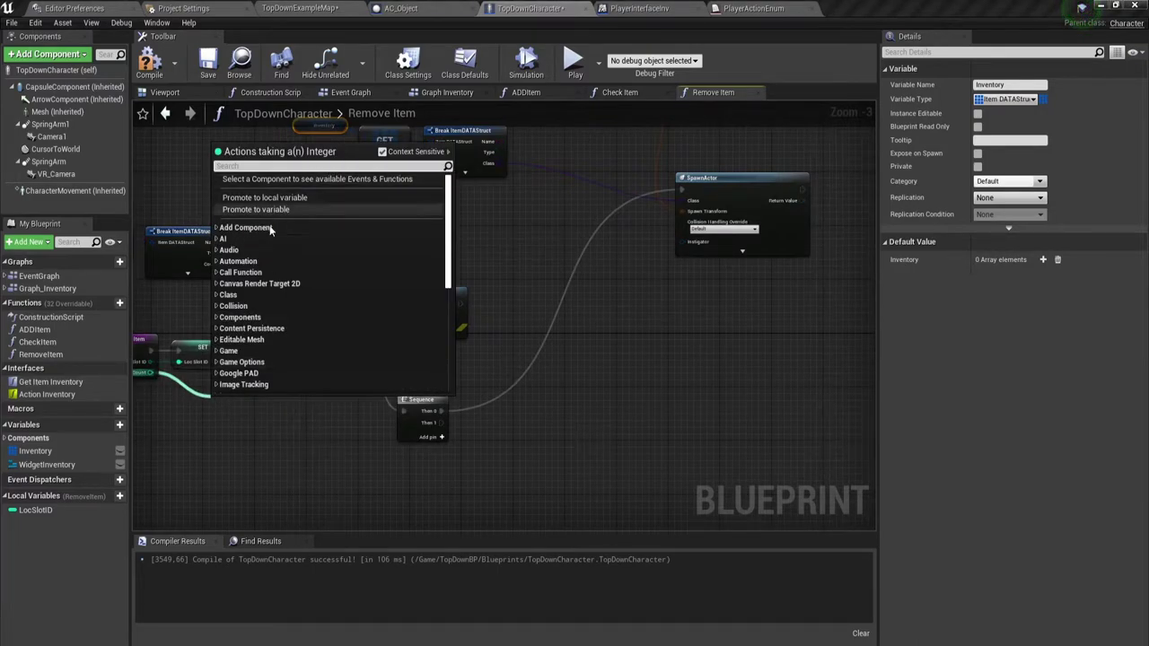
pyautogui.click(280, 198)
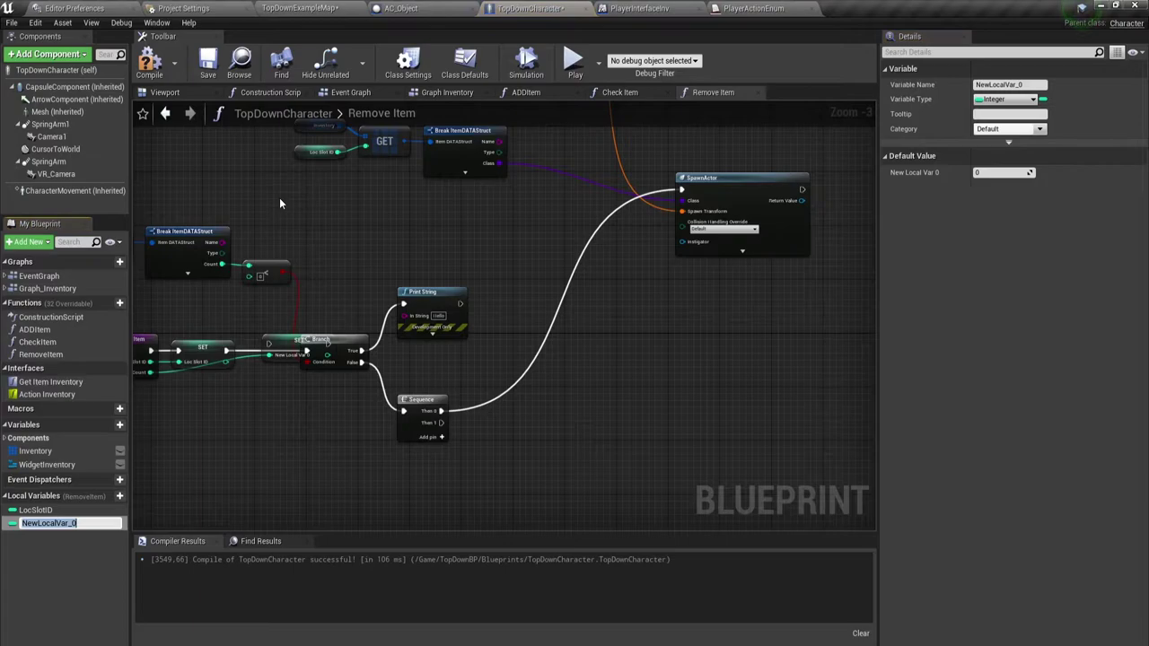
pyautogui.write('Loc Count')
pyautogui.press('Return')
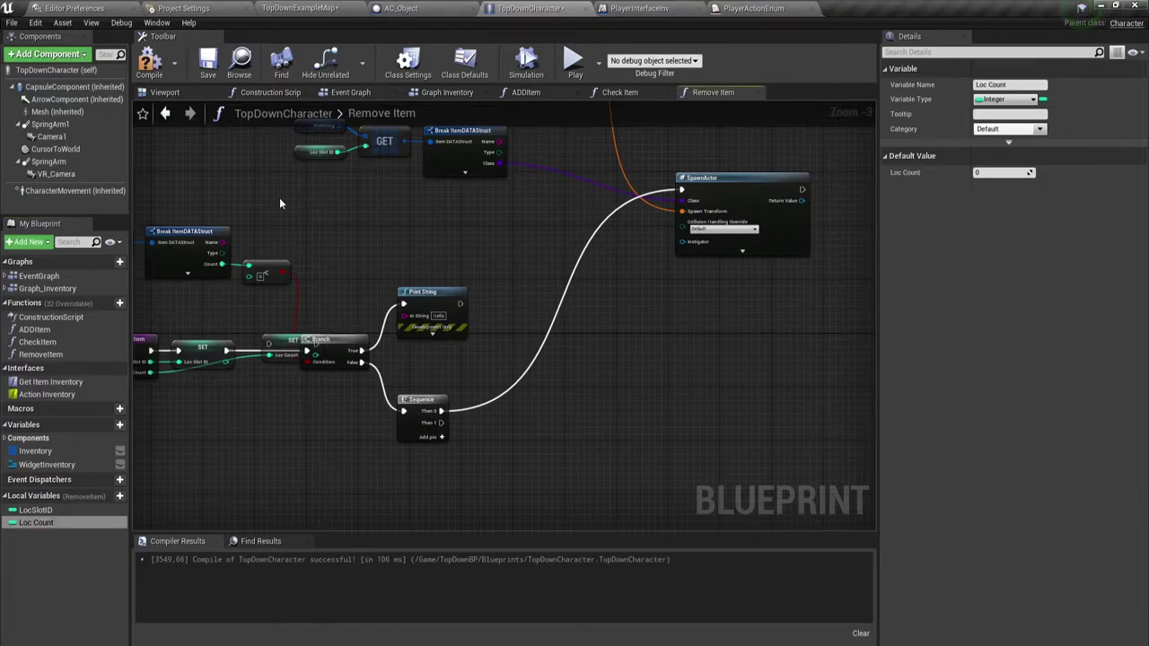
# Step: Chain SET Loc Count after SET Loc Slot ID and run the Branch from it
pyautogui.moveTo(222, 311); pyautogui.dragTo(485, 297, button='right')
pyautogui.scroll(3, 508, 350)
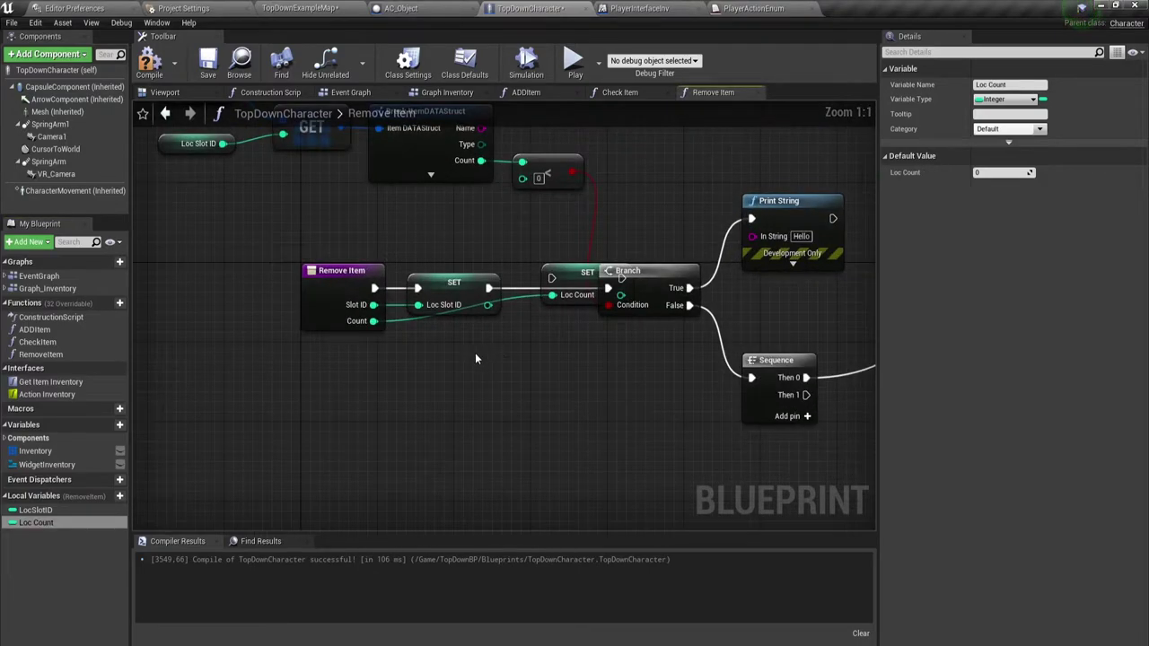
pyautogui.moveTo(476, 359); pyautogui.dragTo(297, 260)
pyautogui.moveTo(472, 285)
pyautogui.mouseDown()
pyautogui.moveTo(354, 285)
pyautogui.moveTo(366, 285)
pyautogui.mouseUp()
pyautogui.moveTo(550, 286); pyautogui.dragTo(435, 287)
pyautogui.moveTo(507, 287); pyautogui.dragTo(609, 292)
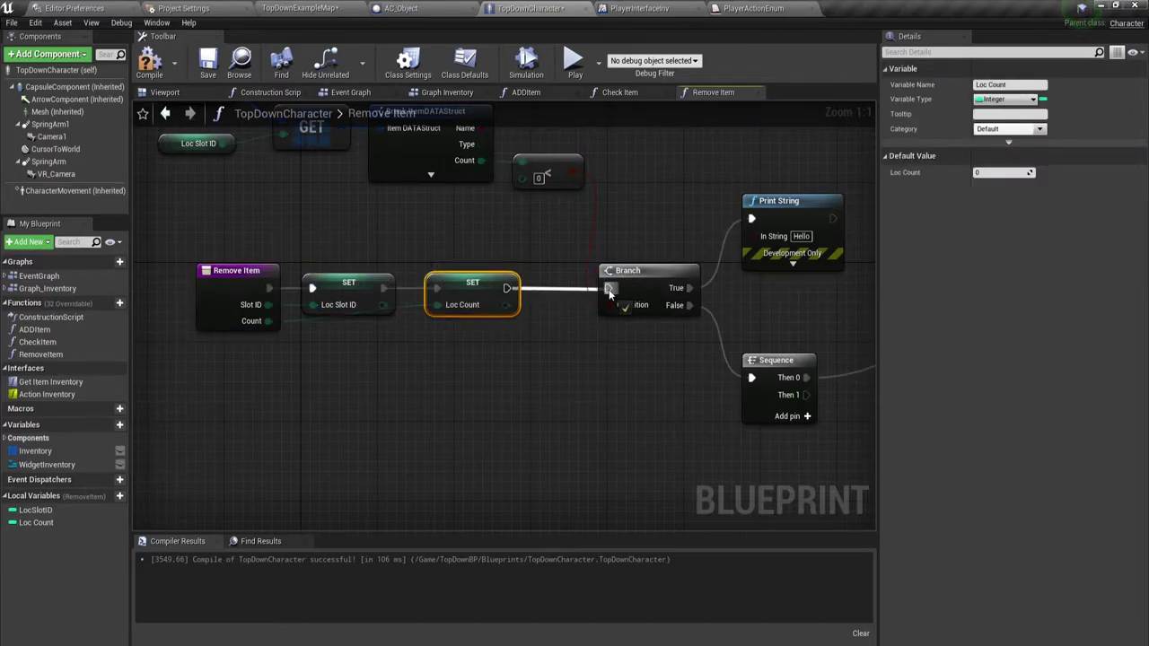
pyautogui.moveTo(636, 354); pyautogui.dragTo(342, 374, button='right')
pyautogui.moveTo(794, 191)
pyautogui.mouseDown(button='right')
pyautogui.moveTo(690, 292)
pyautogui.moveTo(510, 327)
pyautogui.mouseUp(button='right')
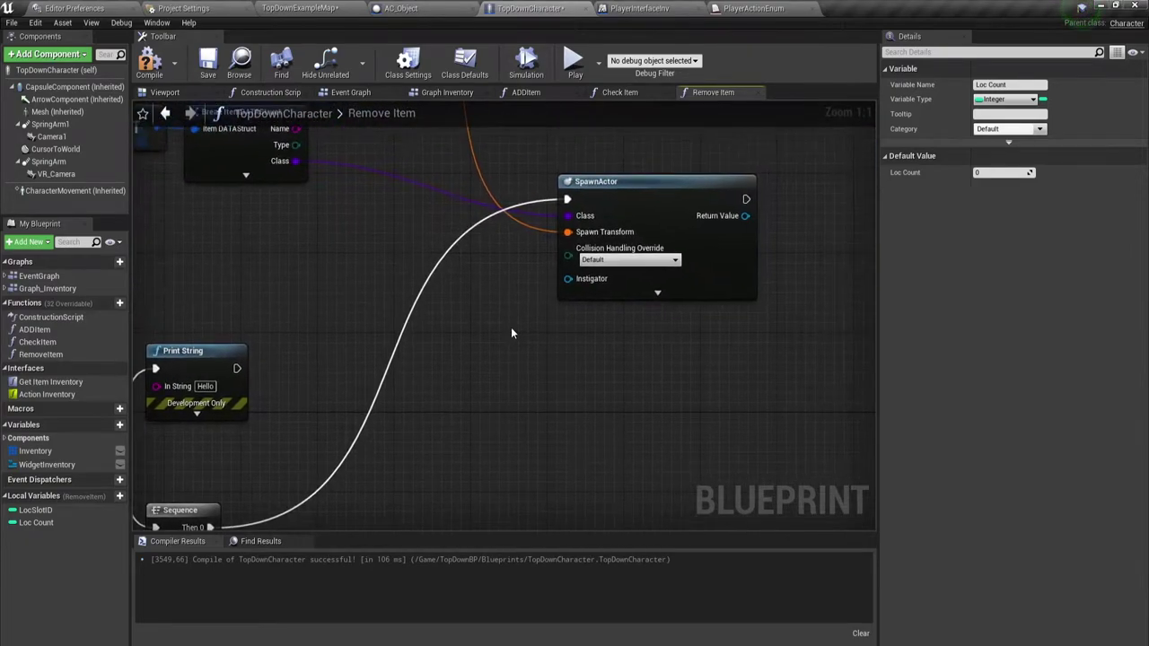
pyautogui.moveTo(767, 300); pyautogui.dragTo(664, 356, button='right')
pyautogui.scroll(-1, 658, 359)
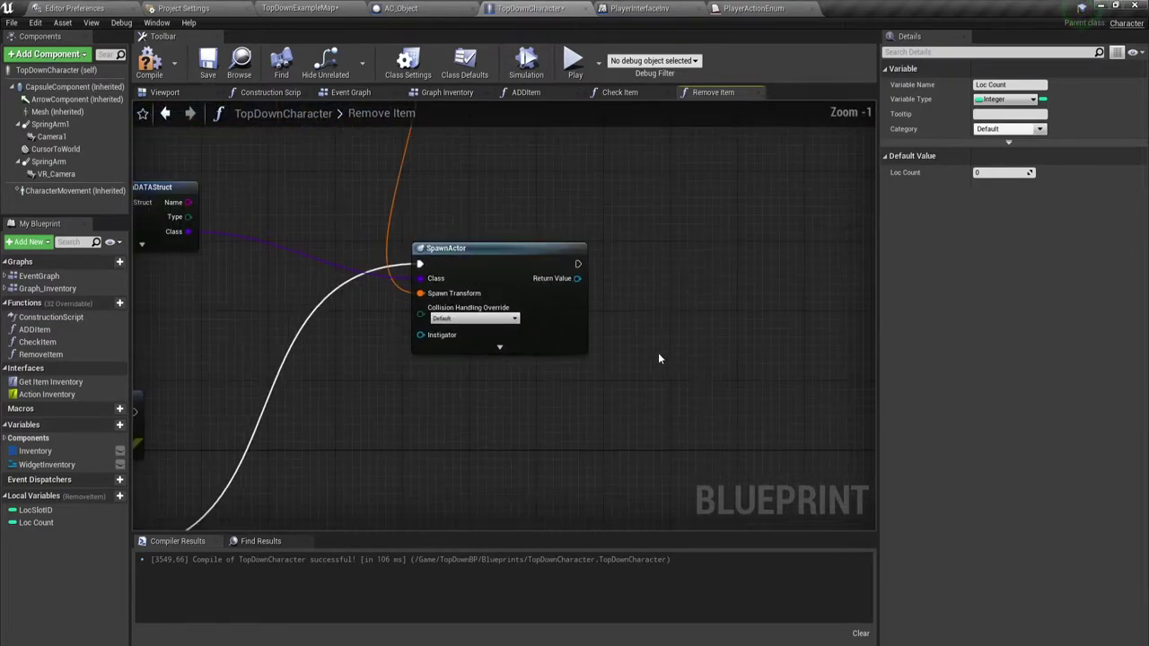
pyautogui.moveTo(565, 354); pyautogui.dragTo(503, 363, button='right')
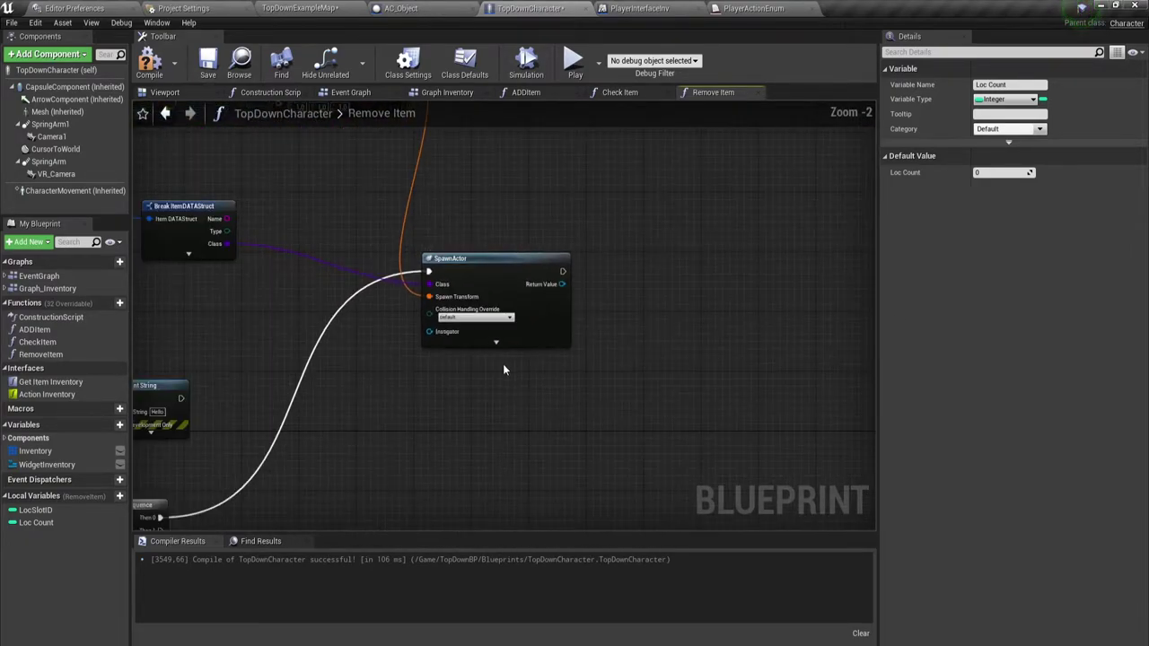
pyautogui.scroll(-1, 502, 363)
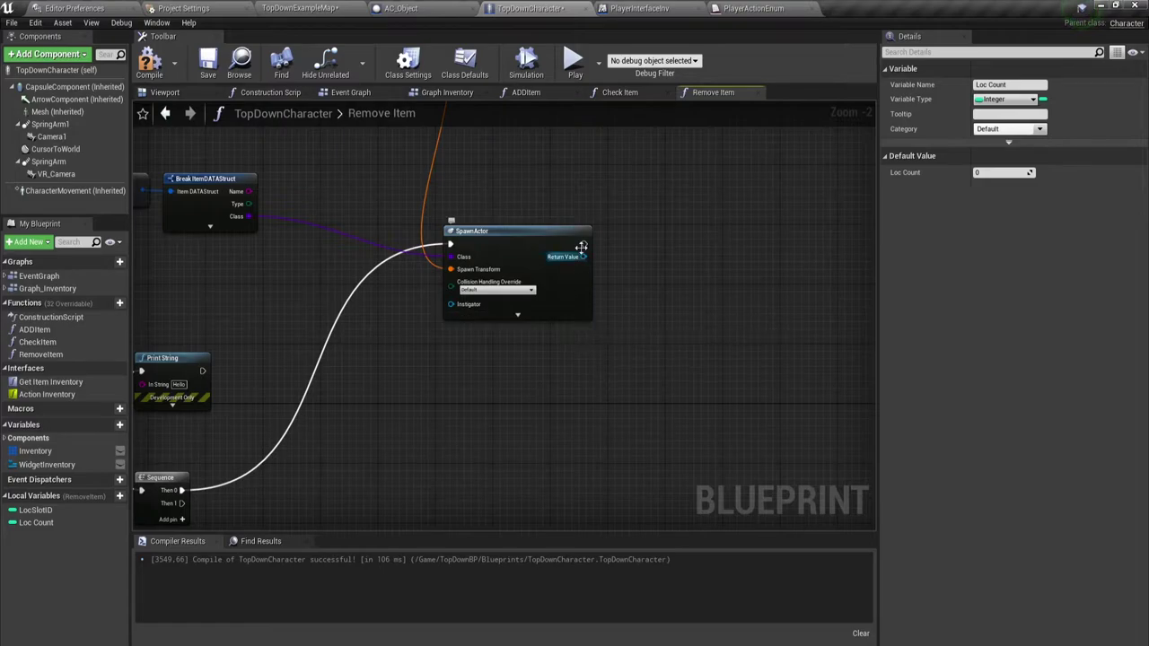
# Step: Call Spawn Item (Message) on SpawnActor's return value and open its ItemInterface definition
pyautogui.moveTo(583, 256); pyautogui.dragTo(651, 254)
pyautogui.write('spa')
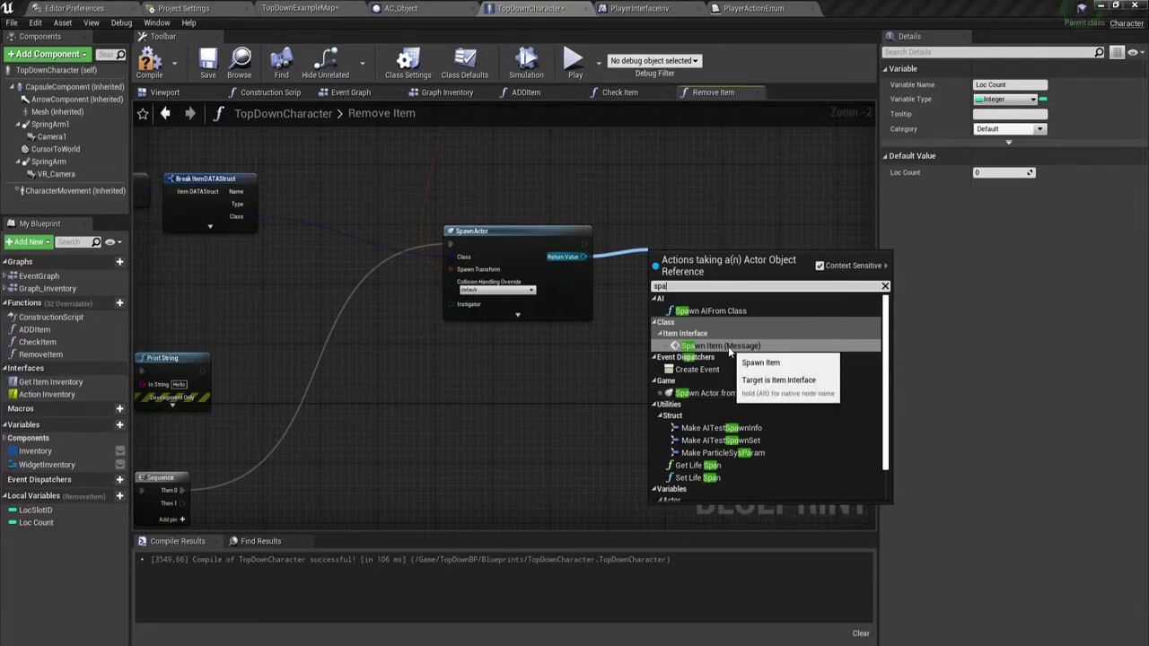
pyautogui.click(729, 349)
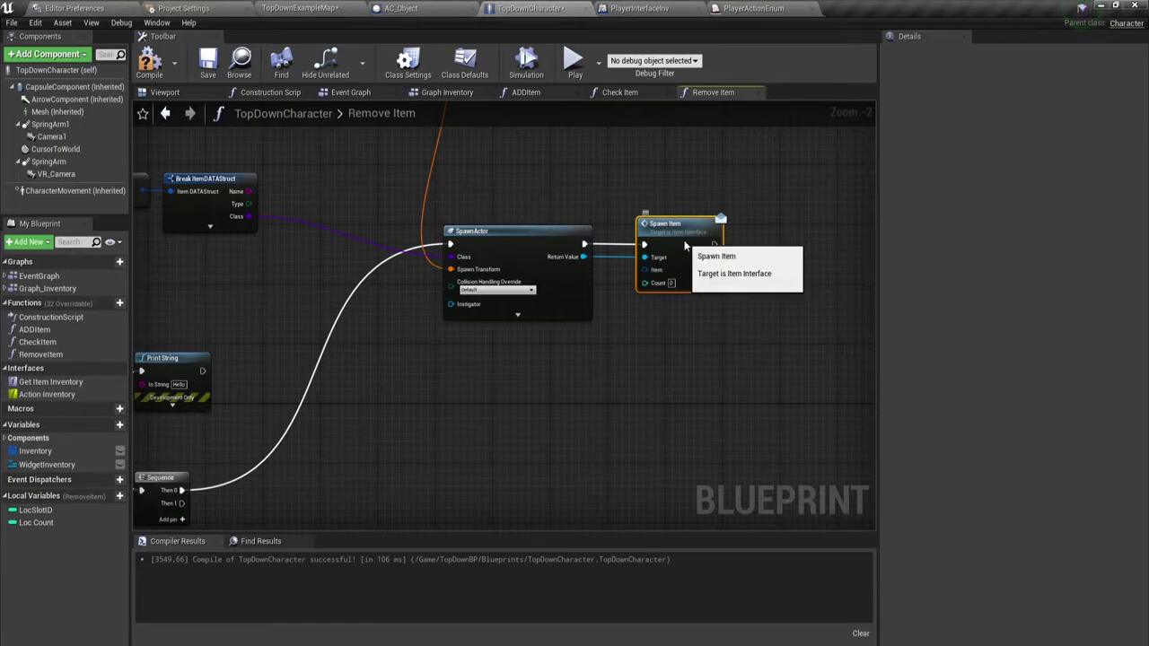
pyautogui.doubleClick(691, 275)
pyautogui.moveTo(409, 237); pyautogui.dragTo(608, 396)
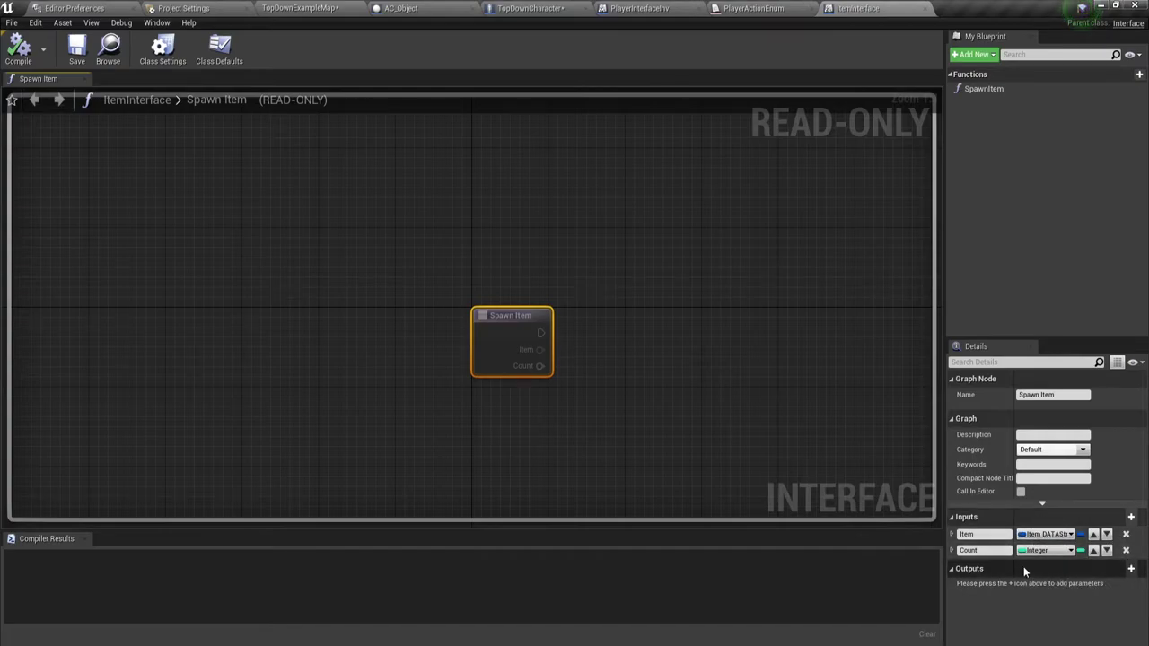
# Step: Close ItemInterface and switch back to TopDownCharacter's Remove Item graph
pyautogui.click(923, 9)
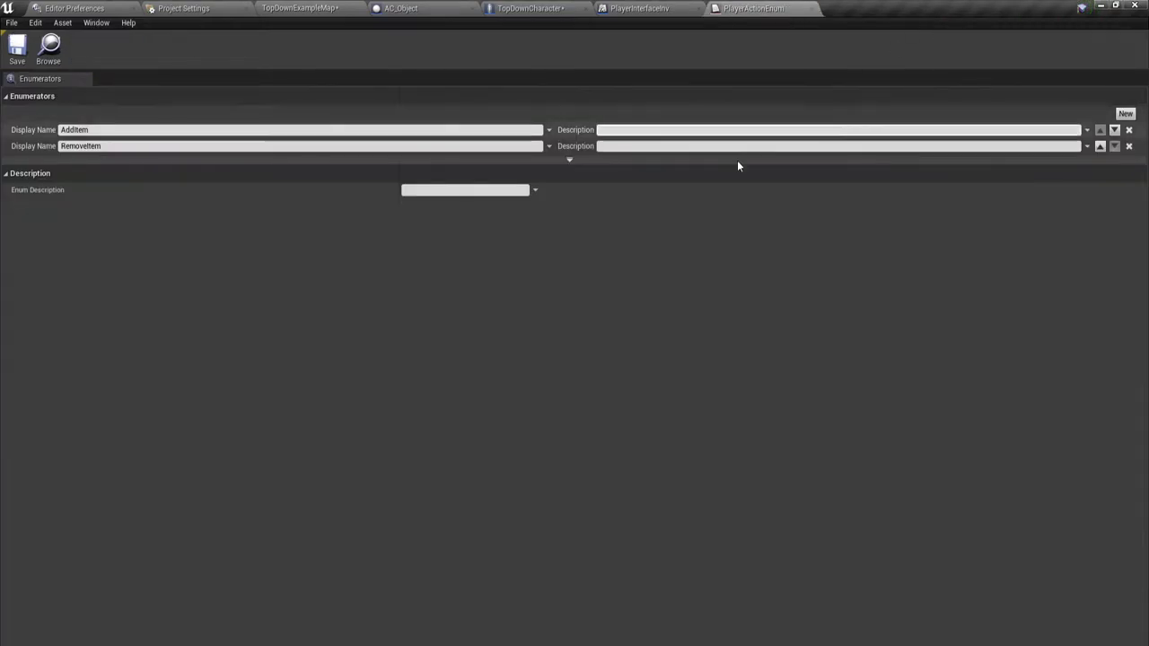
pyautogui.click(531, 9)
pyautogui.moveTo(631, 306); pyautogui.dragTo(613, 293, button='right')
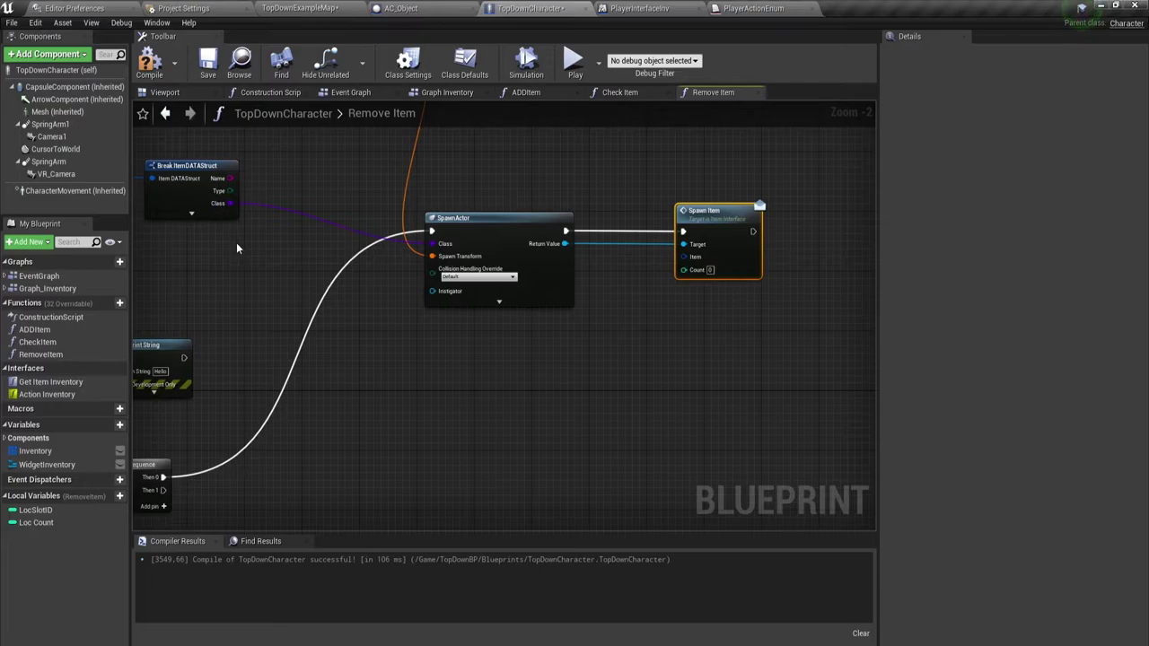
# Step: Wire the retrieved inventory item into Spawn Item's Item input through a reroute point
pyautogui.moveTo(237, 249); pyautogui.dragTo(342, 255, button='right')
pyautogui.click(298, 258)
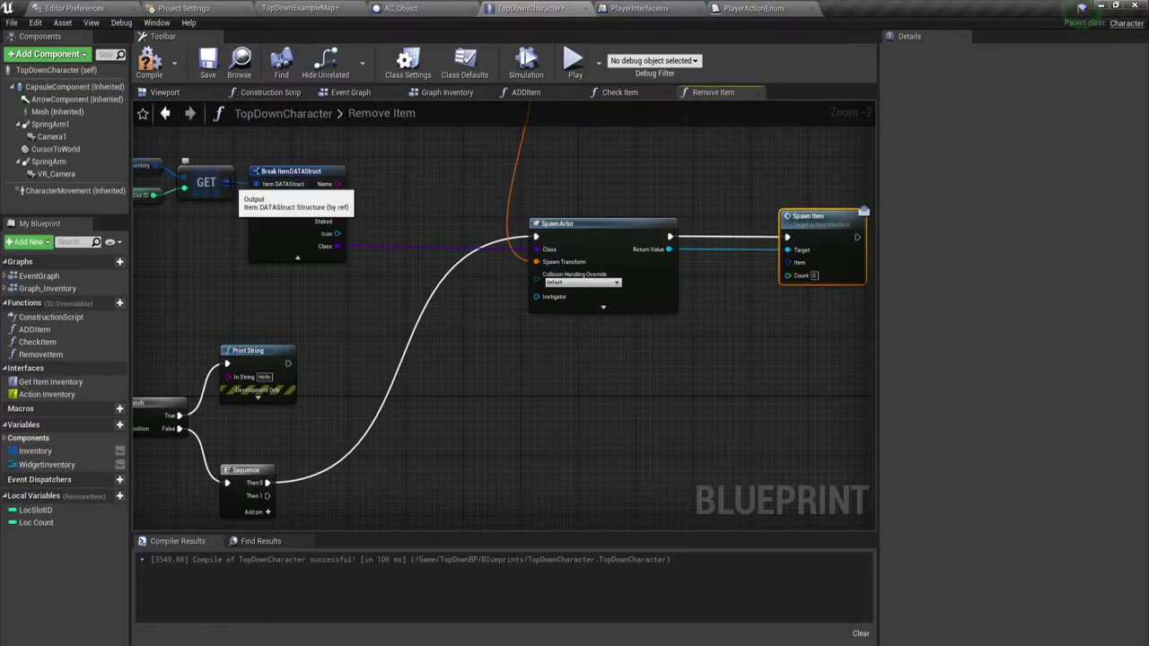
pyautogui.moveTo(336, 184)
pyautogui.mouseDown()
pyautogui.moveTo(777, 272)
pyautogui.moveTo(787, 262)
pyautogui.mouseUp()
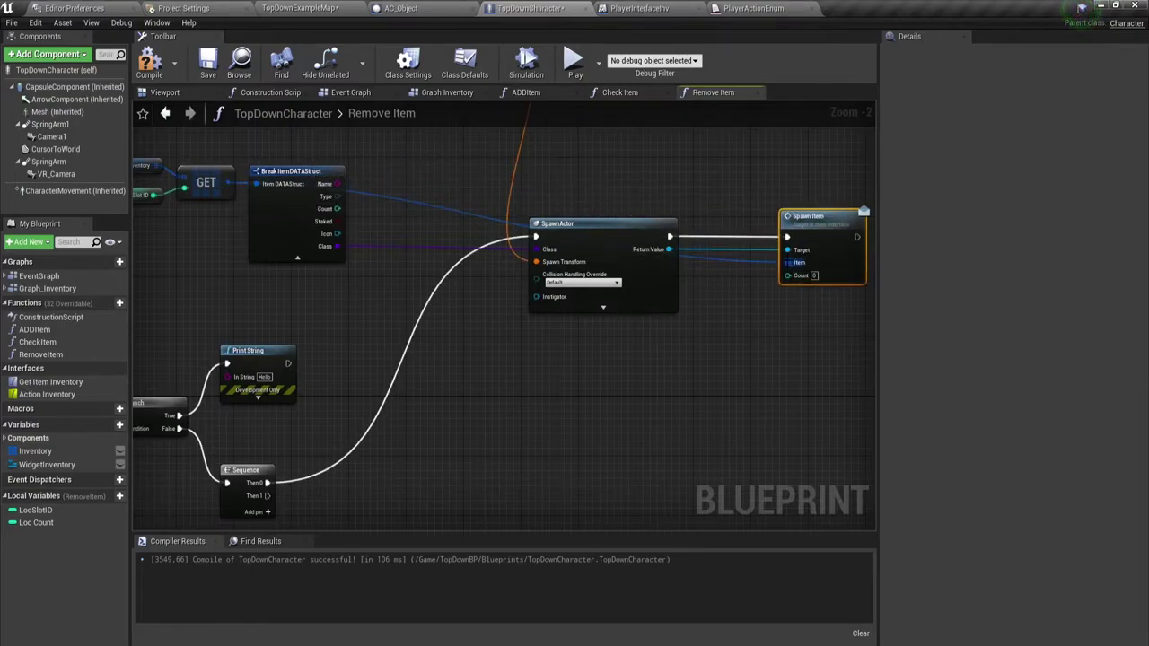
pyautogui.doubleClick(358, 192)
pyautogui.moveTo(358, 192); pyautogui.dragTo(731, 185)
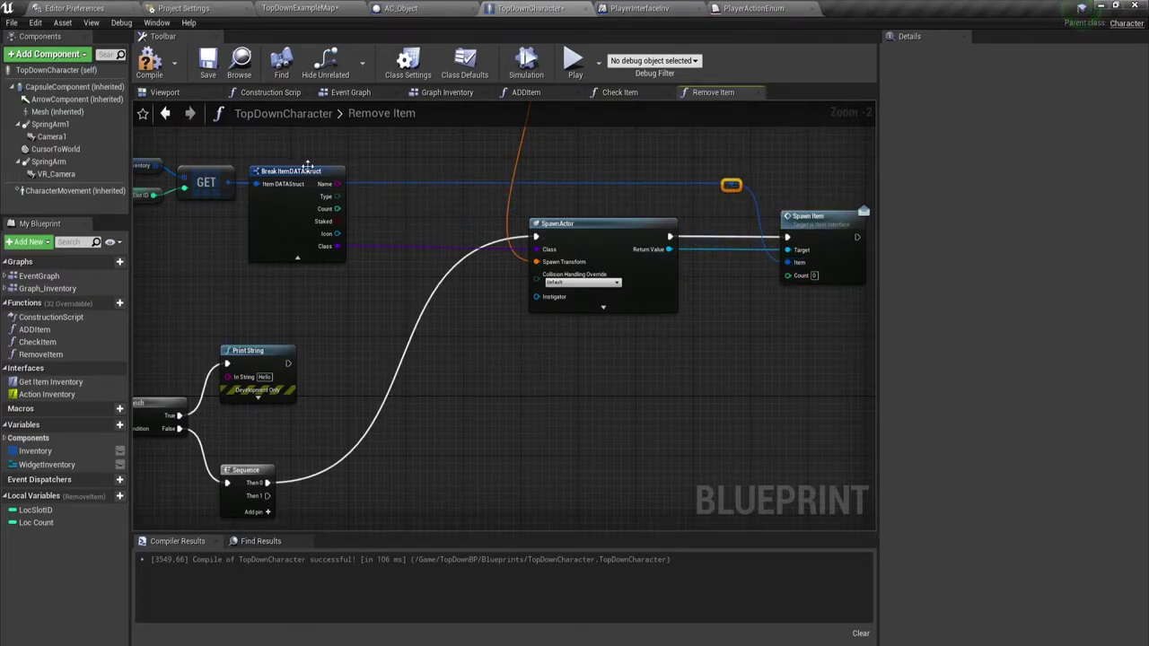
pyautogui.moveTo(307, 168); pyautogui.dragTo(307, 193)
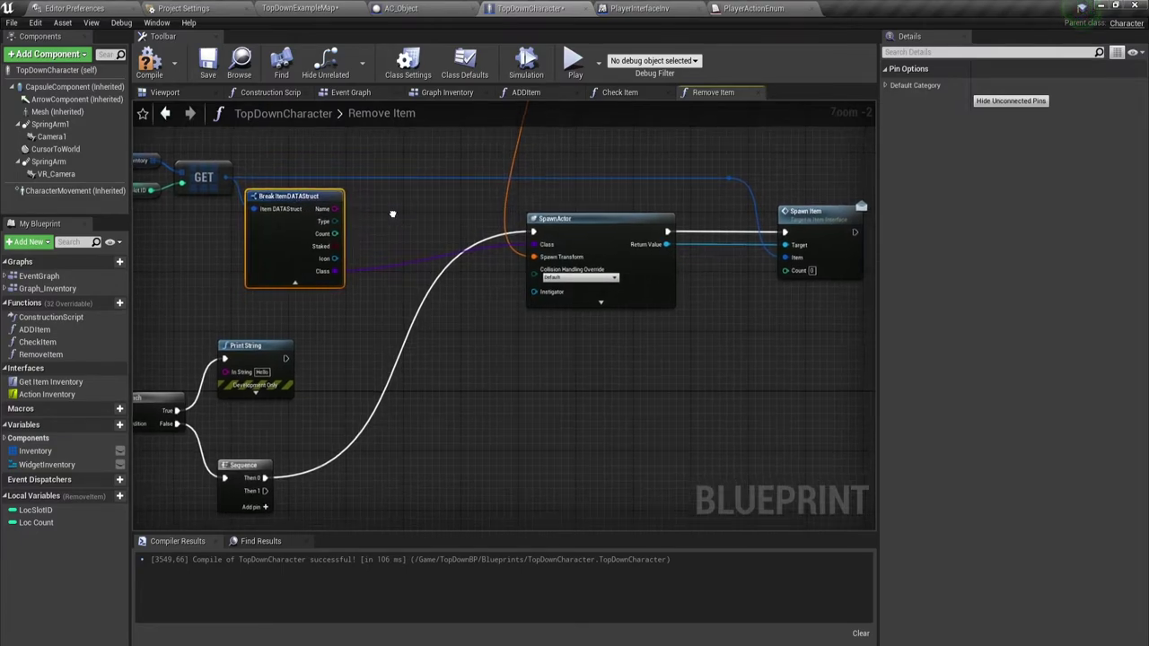
pyautogui.moveTo(392, 214); pyautogui.dragTo(324, 211, button='right')
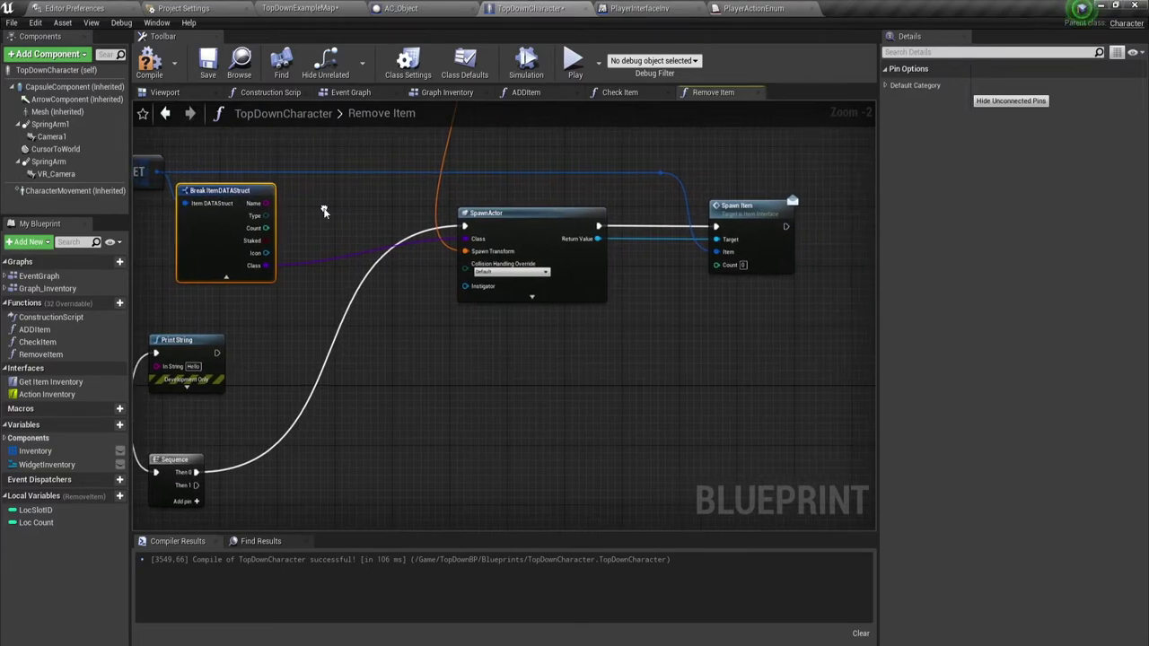
pyautogui.click(226, 277)
pyautogui.moveTo(634, 336); pyautogui.dragTo(567, 343, button='right')
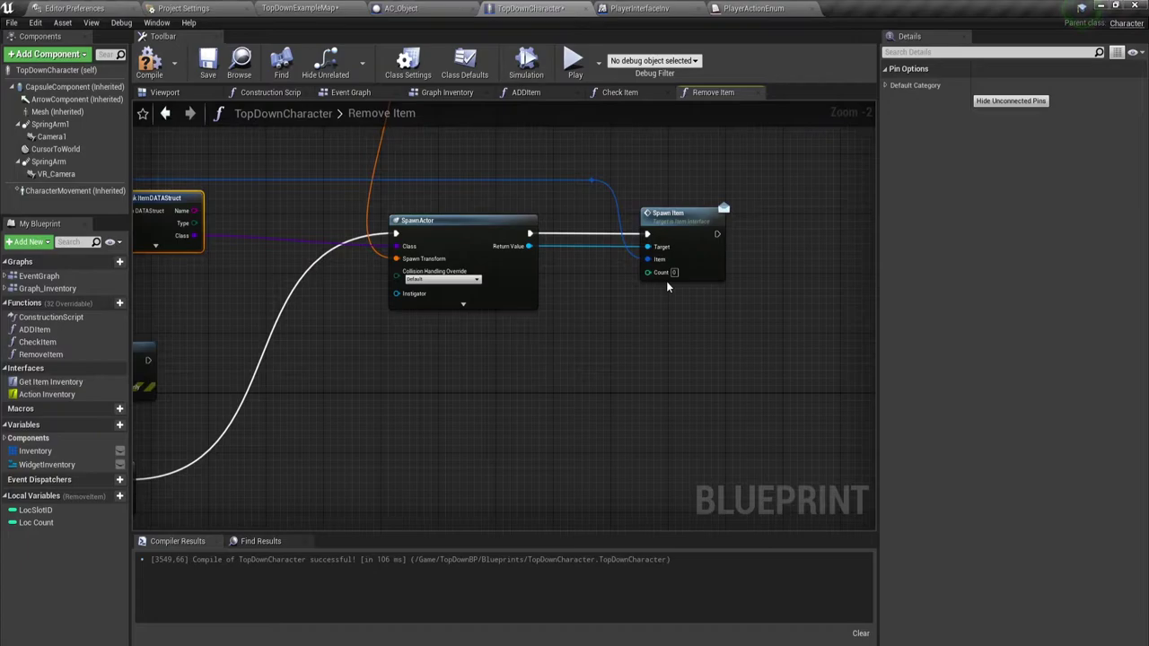
# Step: Connect a Loc Count getter to Spawn Item's Count input
pyautogui.click(41, 525)
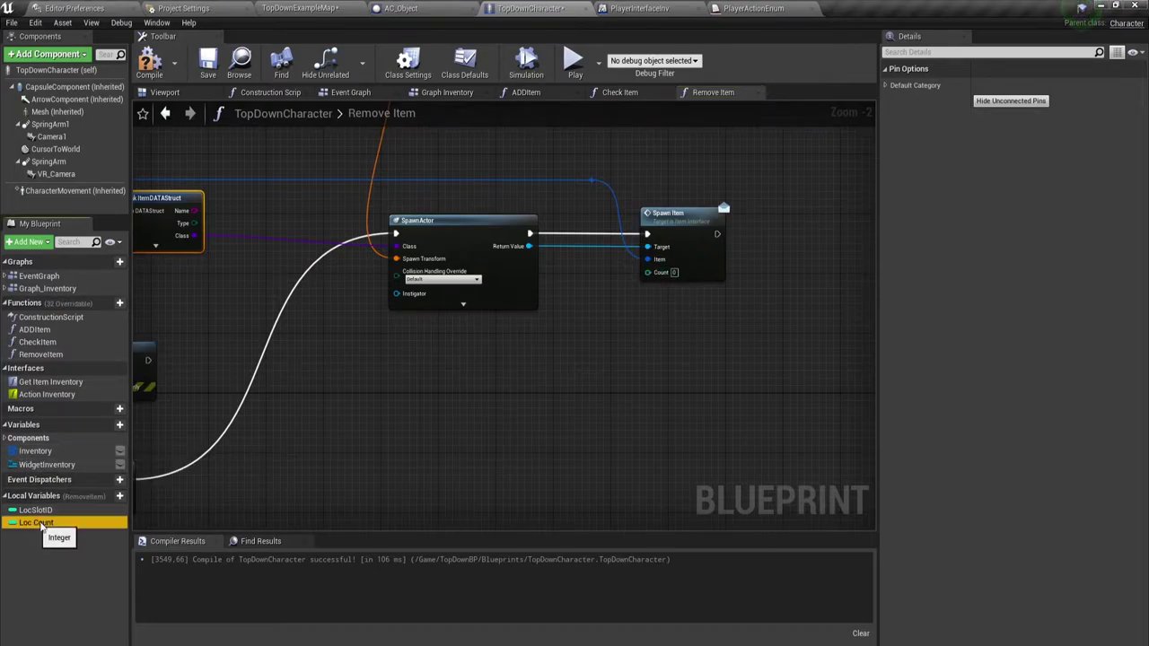
pyautogui.moveTo(41, 524); pyautogui.dragTo(647, 272)
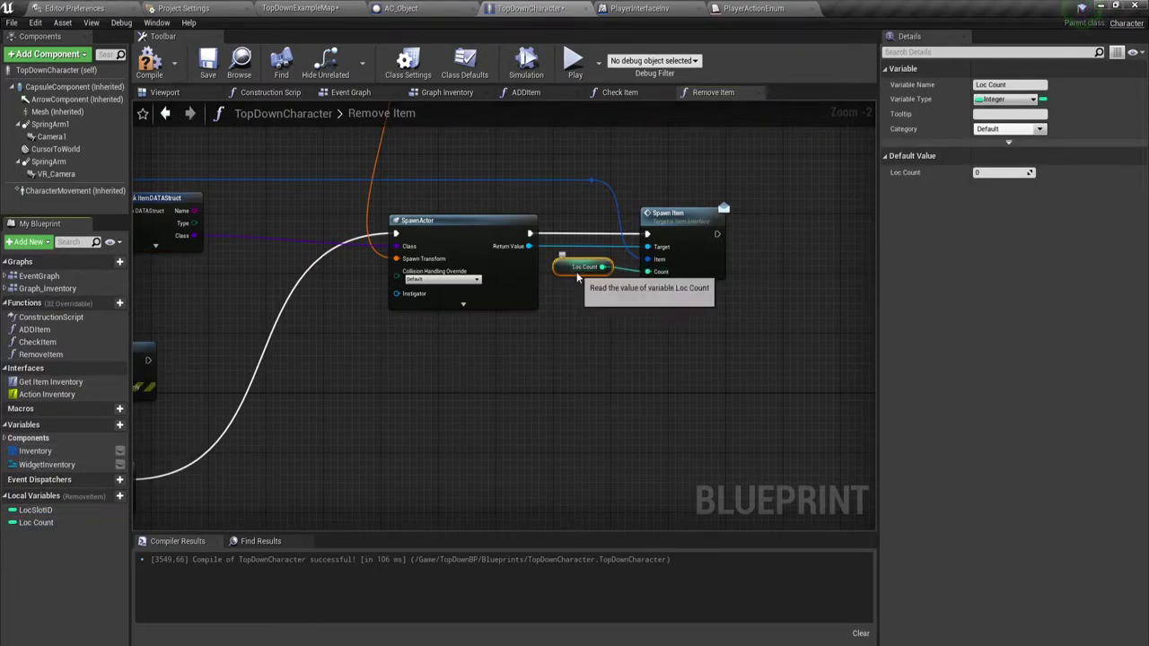
pyautogui.scroll(-3, 469, 363)
pyautogui.moveTo(357, 359); pyautogui.dragTo(469, 362, button='right')
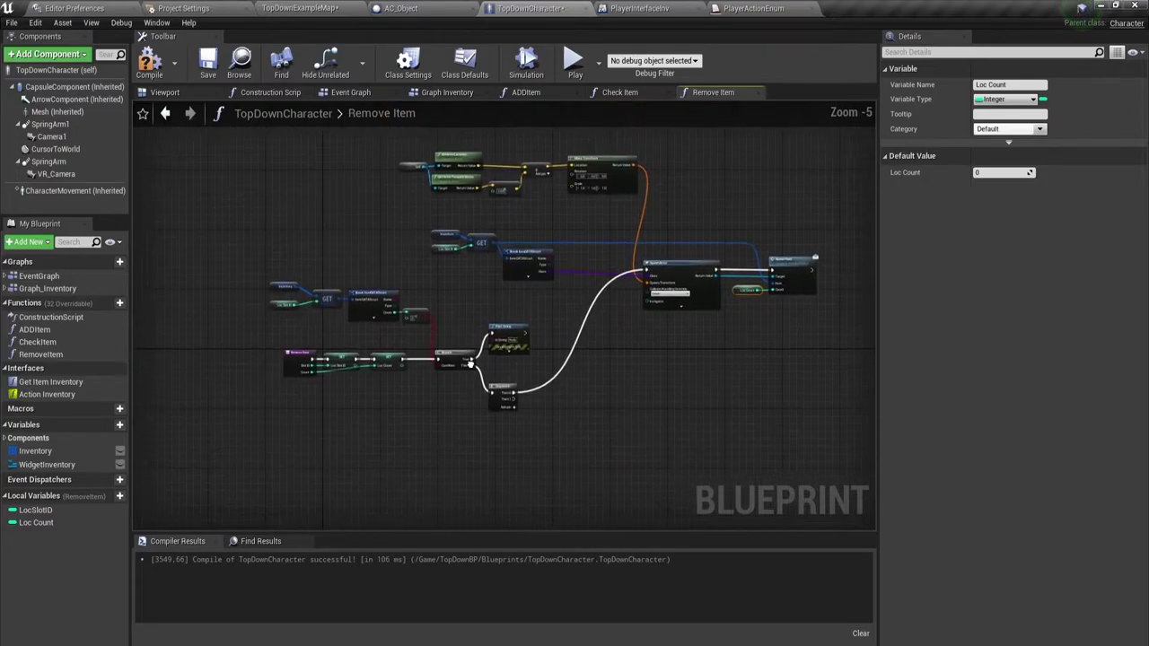
pyautogui.scroll(2, 468, 363)
pyautogui.click(437, 370)
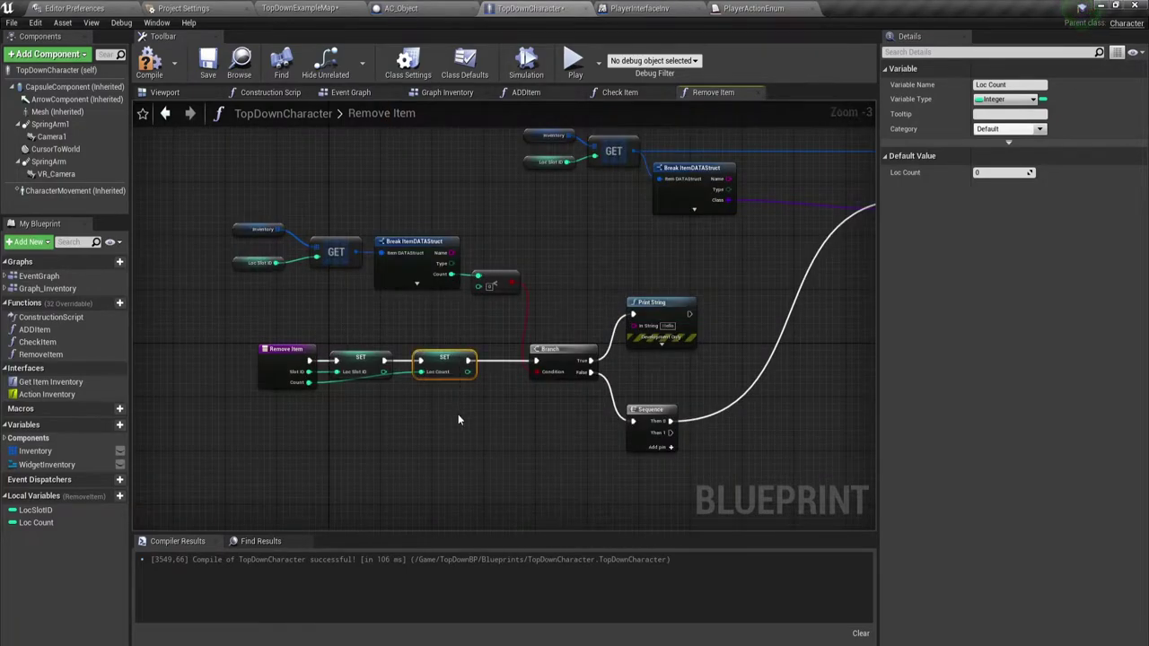
pyautogui.scroll(2, 539, 395)
pyautogui.moveTo(556, 375)
pyautogui.mouseDown(button='right')
pyautogui.moveTo(717, 329)
pyautogui.moveTo(582, 357)
pyautogui.mouseUp(button='right')
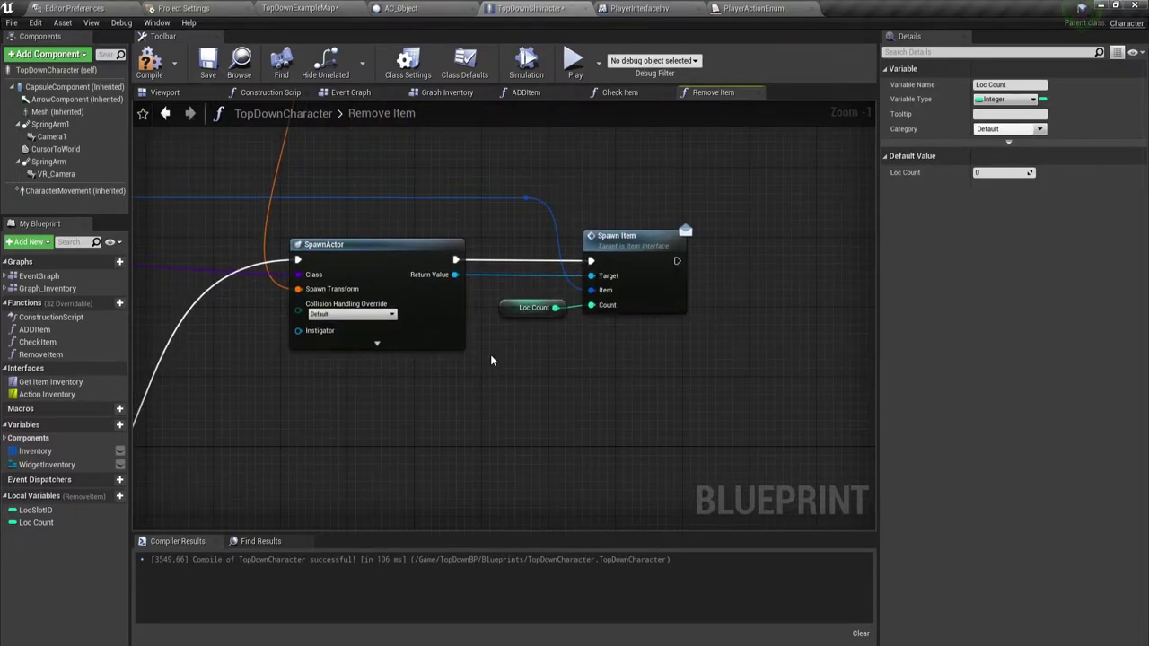
pyautogui.scroll(-2, 518, 361)
pyautogui.moveTo(278, 512); pyautogui.dragTo(456, 436, button='right')
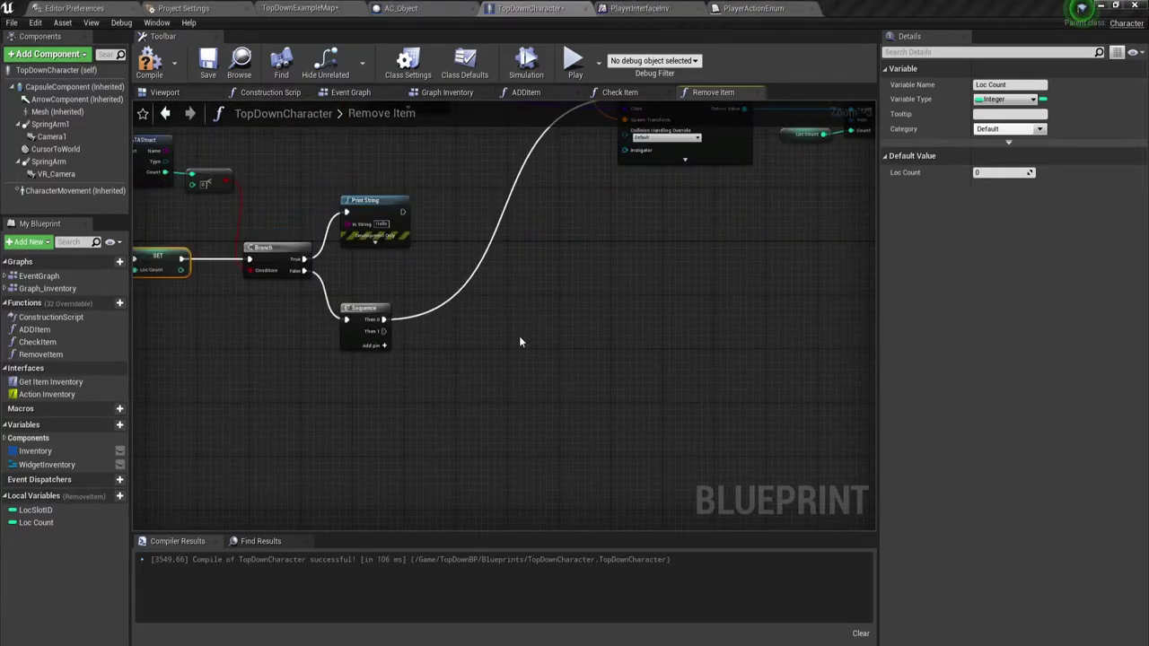
# Step: Deselect all nodes and compile the TopDownCharacter blueprint
pyautogui.click(432, 335)
pyautogui.click(156, 61)
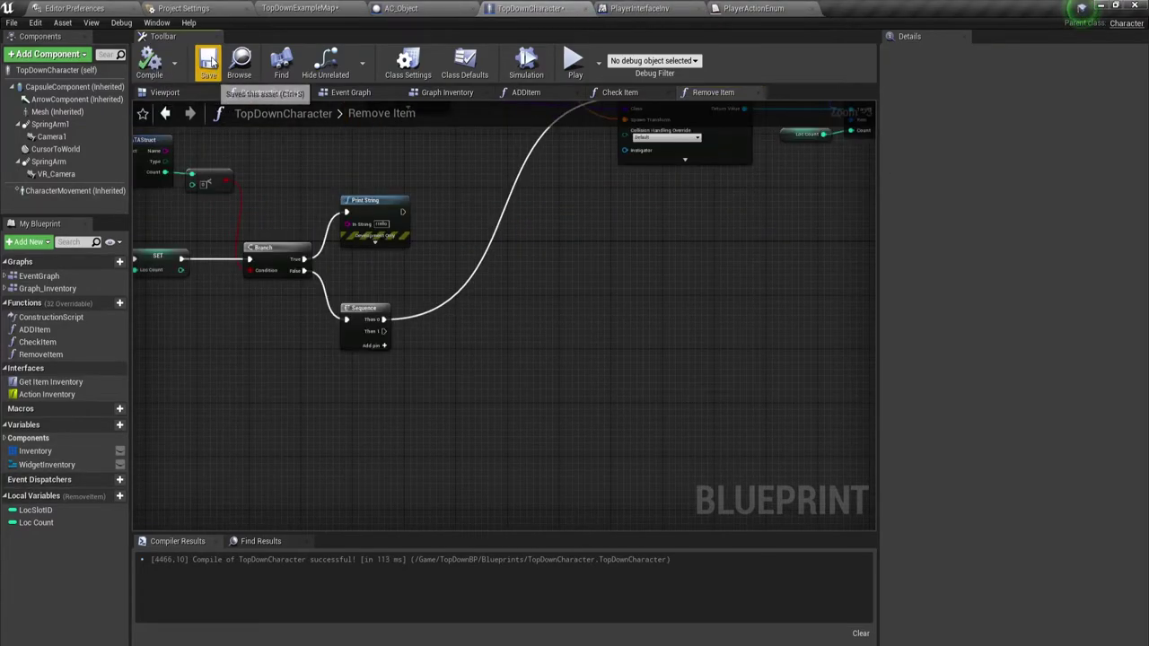
pyautogui.moveTo(427, 349)
pyautogui.mouseDown(button='right')
pyautogui.moveTo(300, 303)
pyautogui.moveTo(311, 276)
pyautogui.mouseUp(button='right')
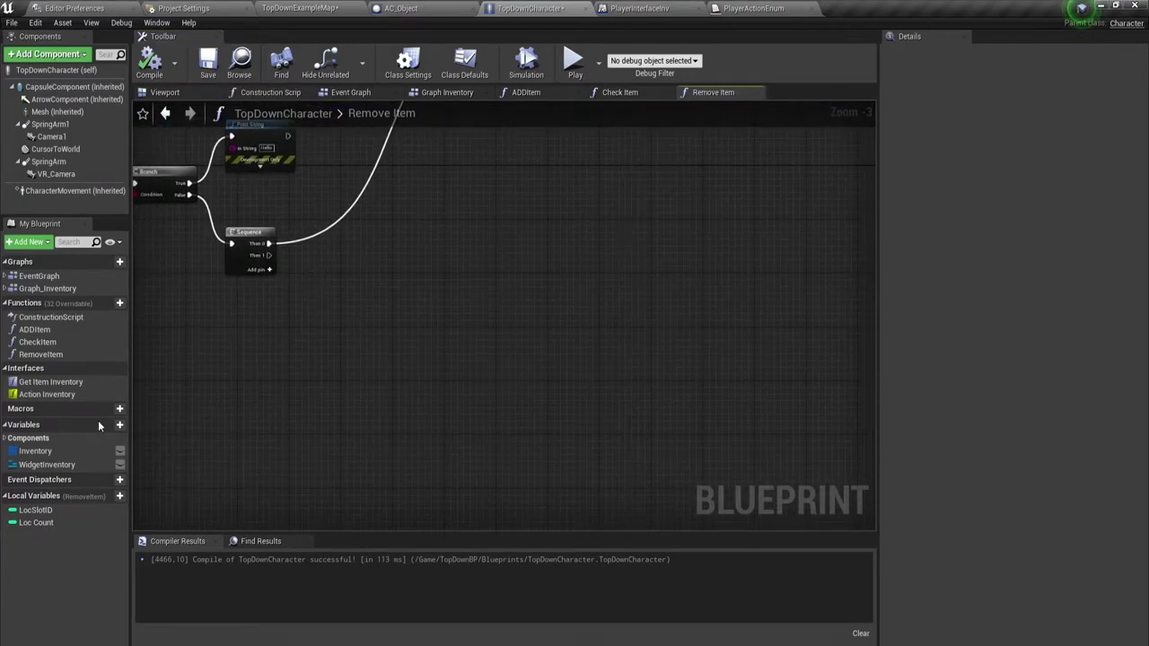
# Step: Drop an Inventory getter from My Blueprint below the Sequence node and zoom in
pyautogui.moveTo(41, 451); pyautogui.dragTo(208, 363)
pyautogui.click(244, 378)
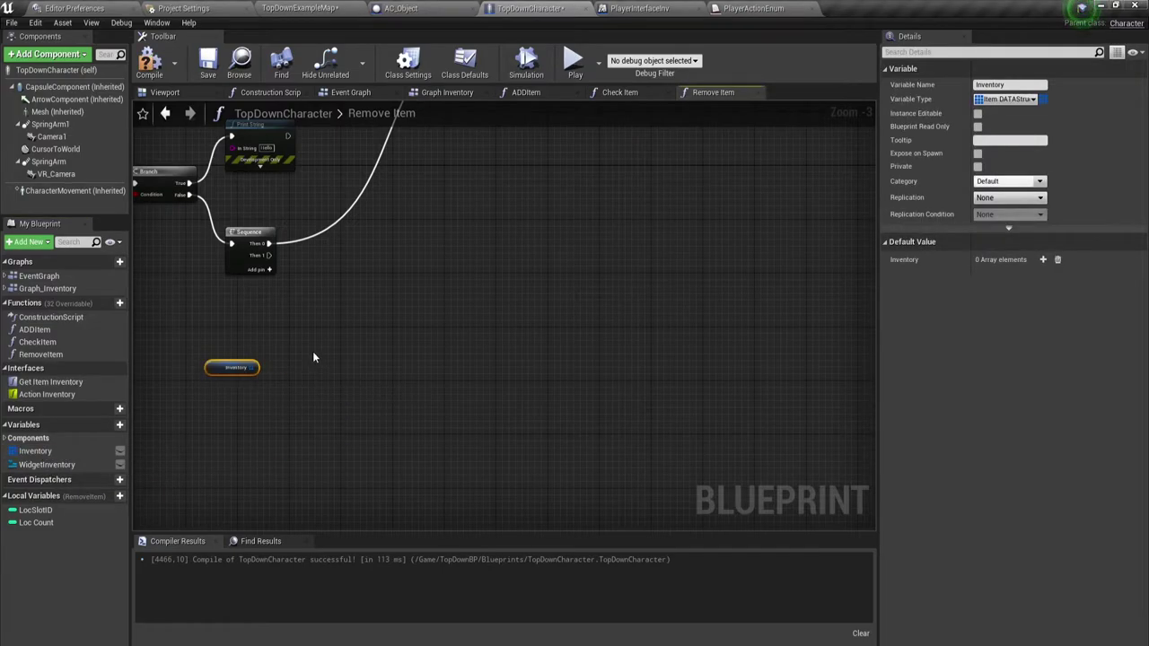
pyautogui.moveTo(274, 327); pyautogui.dragTo(546, 403)
pyautogui.moveTo(455, 355)
pyautogui.mouseDown(button='right')
pyautogui.moveTo(519, 346)
pyautogui.moveTo(442, 359)
pyautogui.mouseUp(button='right')
pyautogui.scroll(2, 519, 346)
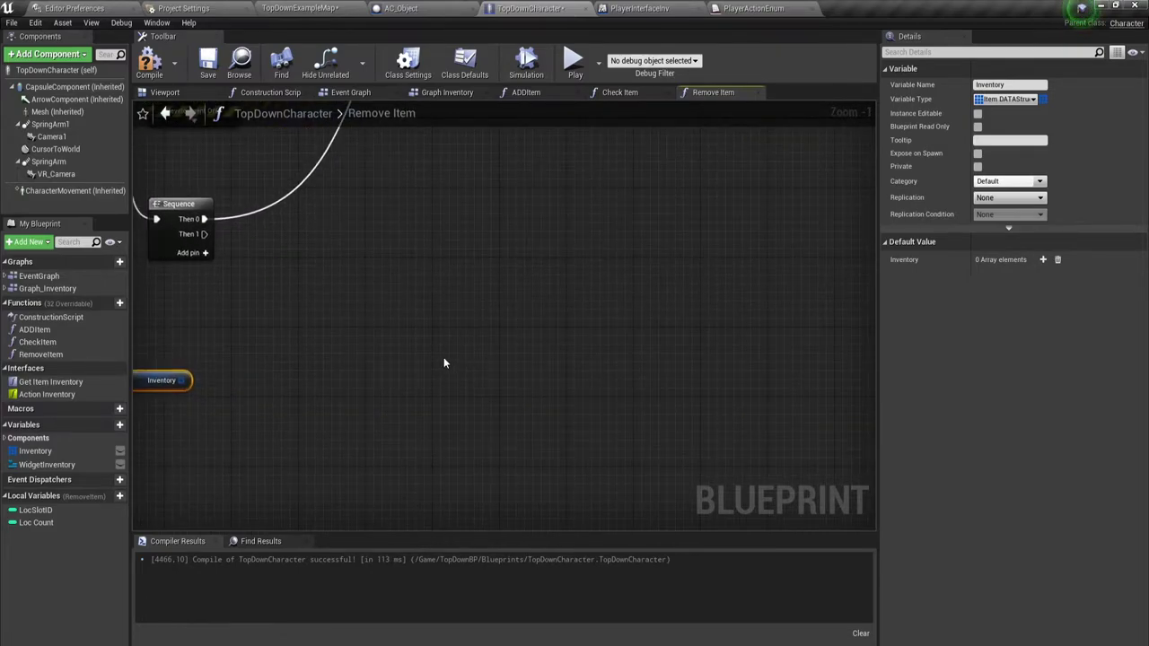
# Step: Drag a wire from Inventory to browse its array actions, then dismiss the menu
pyautogui.moveTo(295, 391); pyautogui.dragTo(347, 392, button='right')
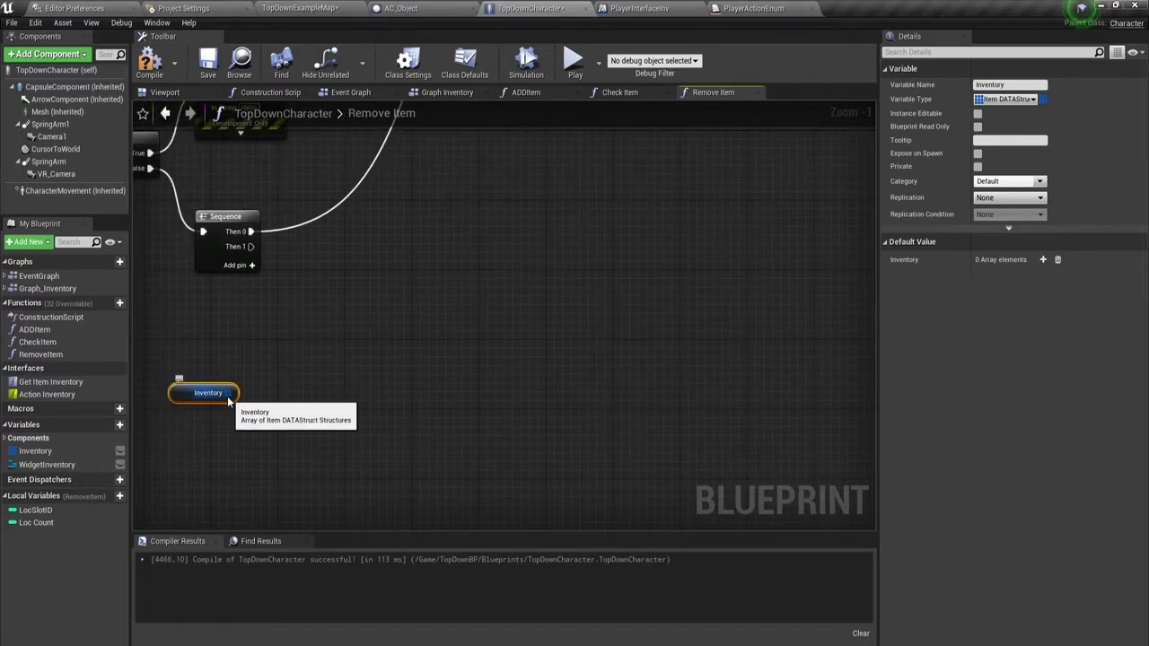
pyautogui.moveTo(231, 393); pyautogui.dragTo(308, 421)
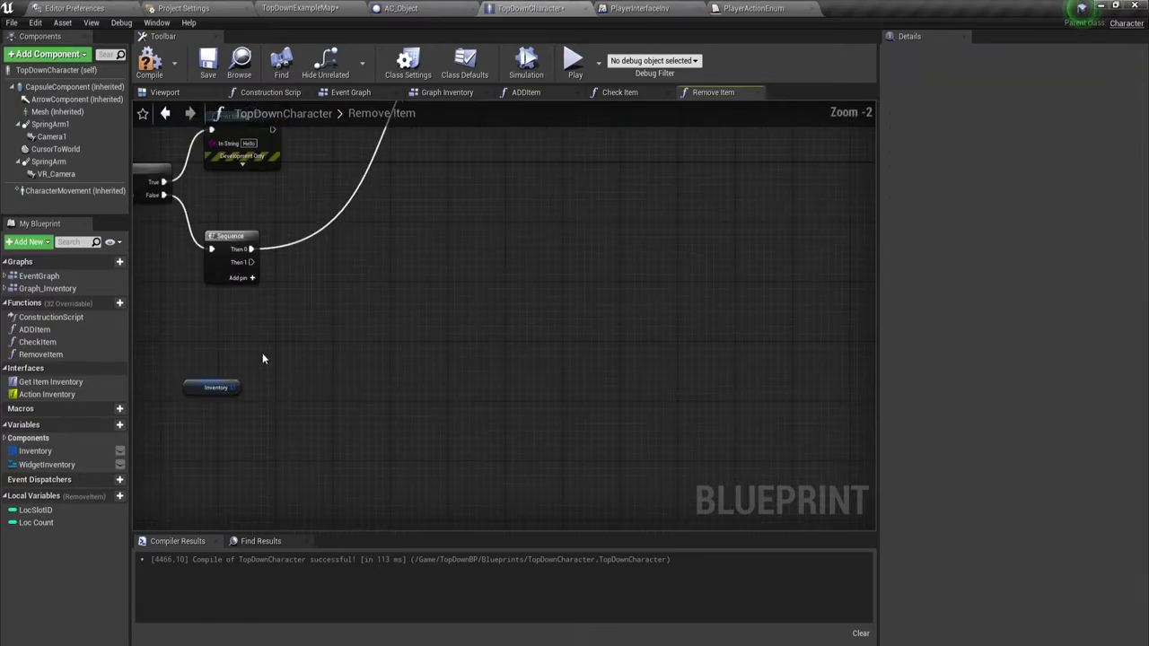
pyautogui.moveTo(262, 359); pyautogui.dragTo(392, 370, button='right')
pyautogui.scroll(-1, 331, 330)
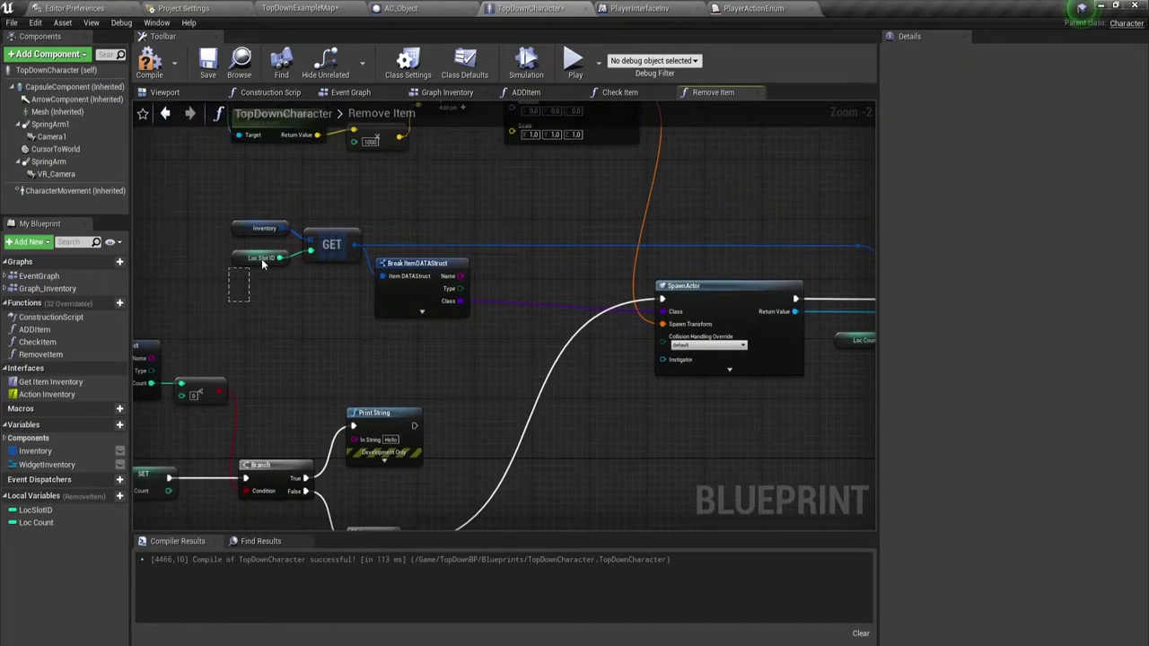
# Step: Delete the stray Inventory getter from the Remove Item graph
pyautogui.moveTo(261, 259); pyautogui.dragTo(454, 208)
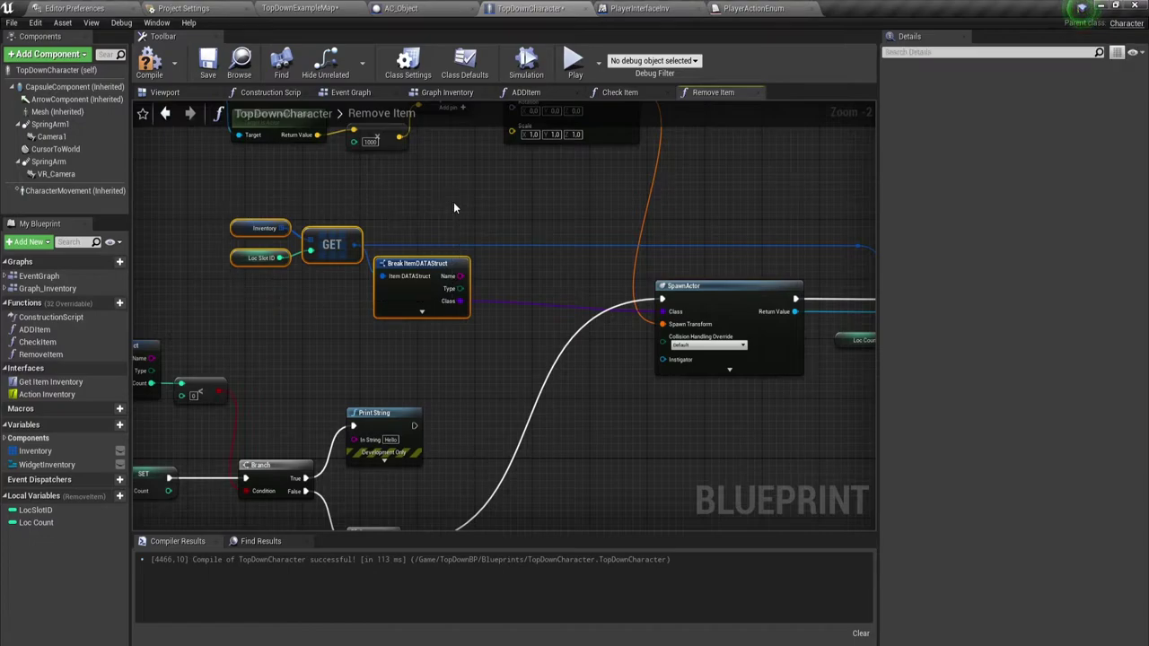
pyautogui.moveTo(456, 410)
pyautogui.mouseDown(button='right')
pyautogui.moveTo(456, 360)
pyautogui.moveTo(287, 292)
pyautogui.mouseUp(button='right')
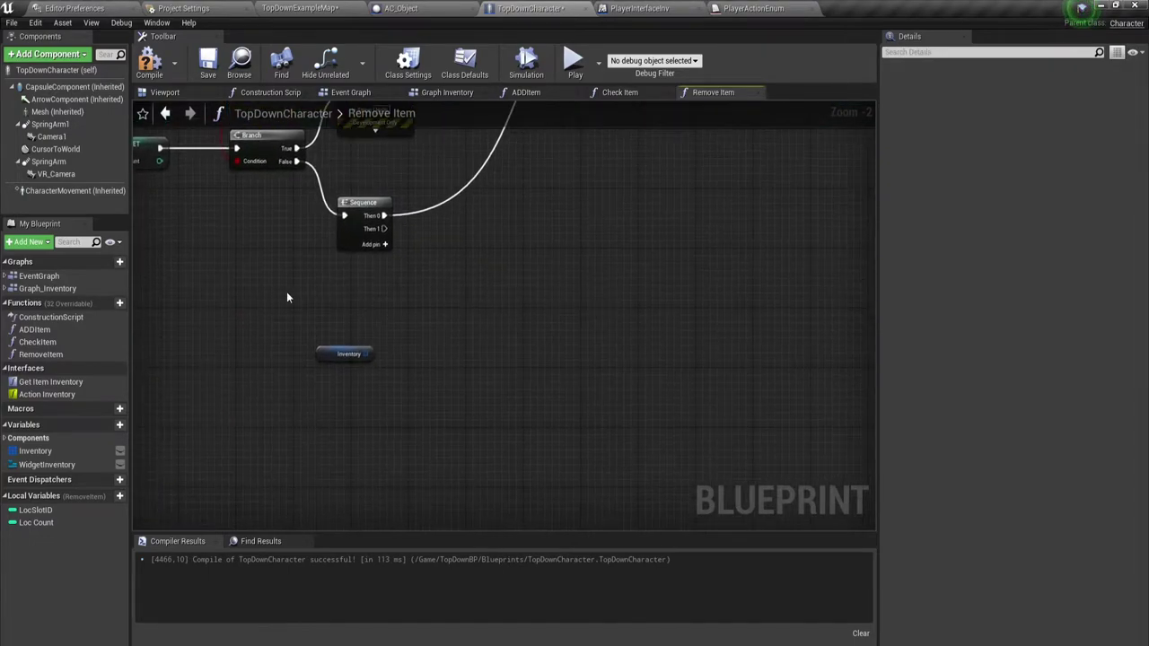
pyautogui.click(333, 351)
pyautogui.press('Delete')
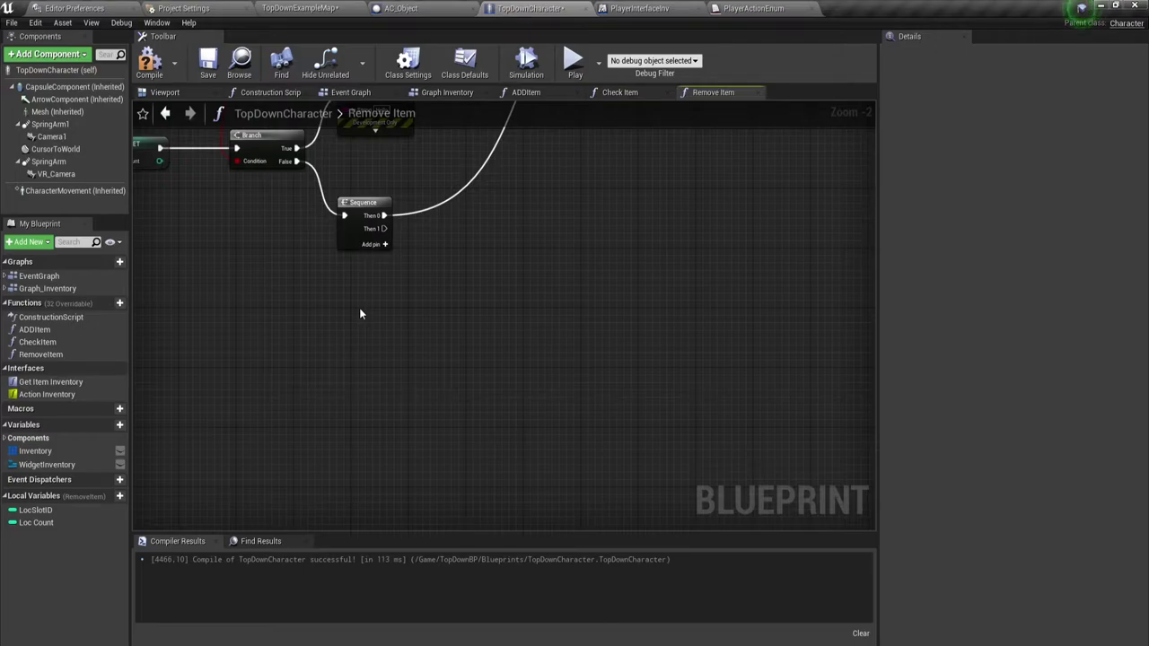
# Step: Paste a copy of the Inventory, Loc Slot ID, GET and Break nodes below the Sequence
pyautogui.moveTo(370, 313); pyautogui.dragTo(444, 328, button='right')
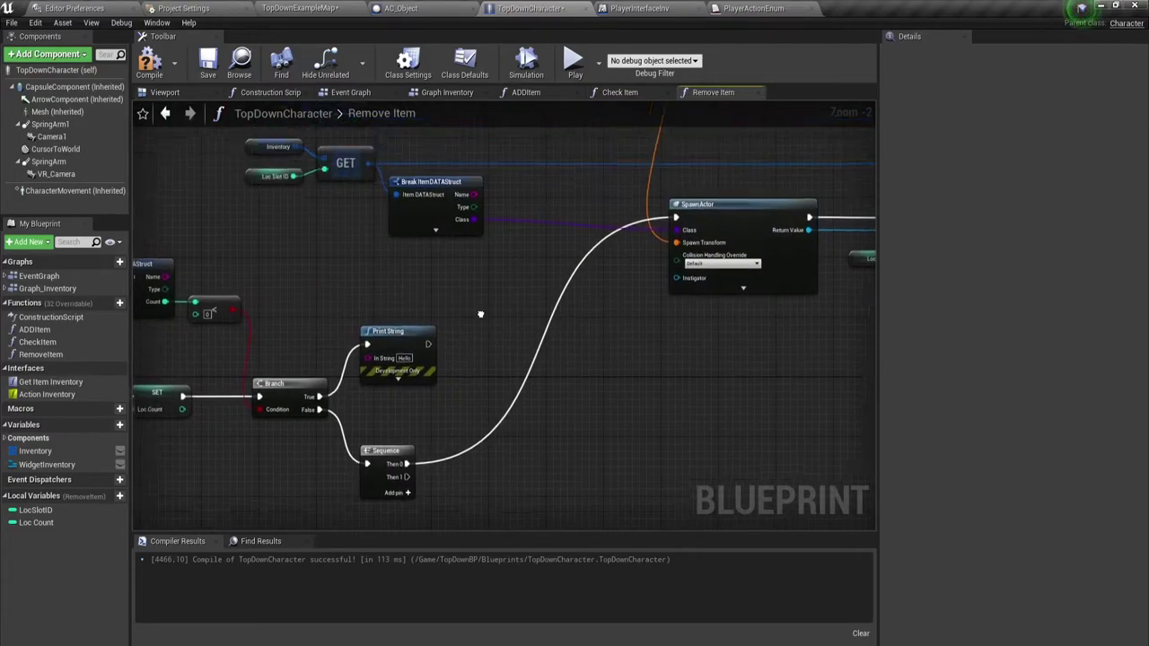
pyautogui.moveTo(478, 352); pyautogui.dragTo(266, 189)
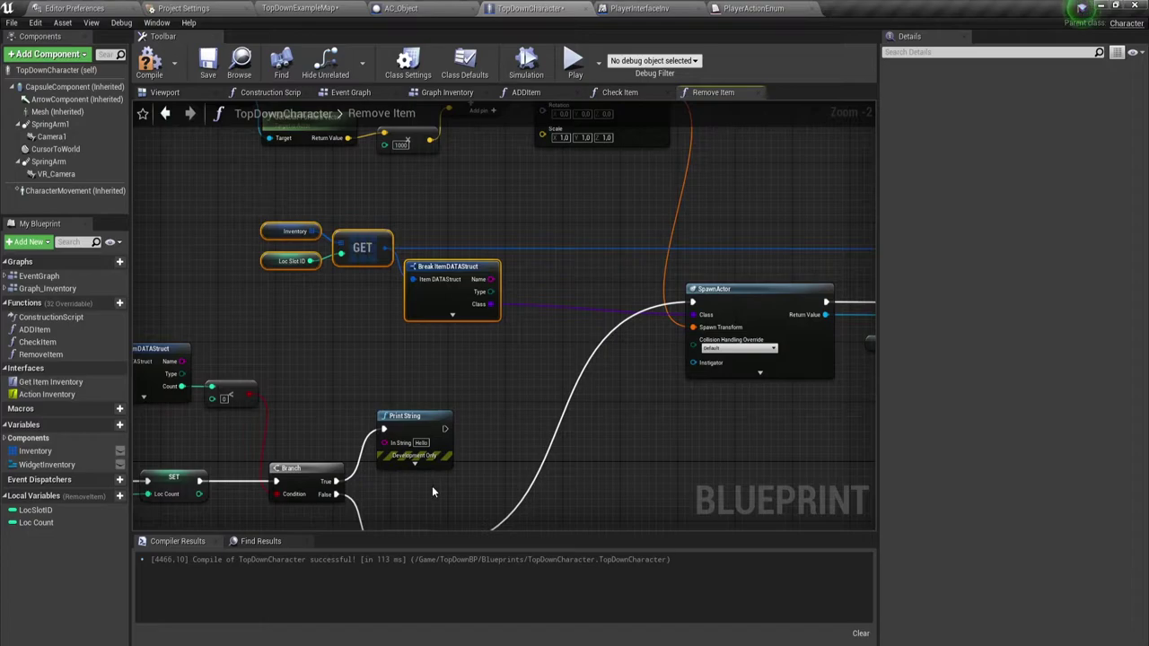
pyautogui.moveTo(432, 485); pyautogui.dragTo(408, 175, button='right')
pyautogui.hotkey('ctrl', 'v')
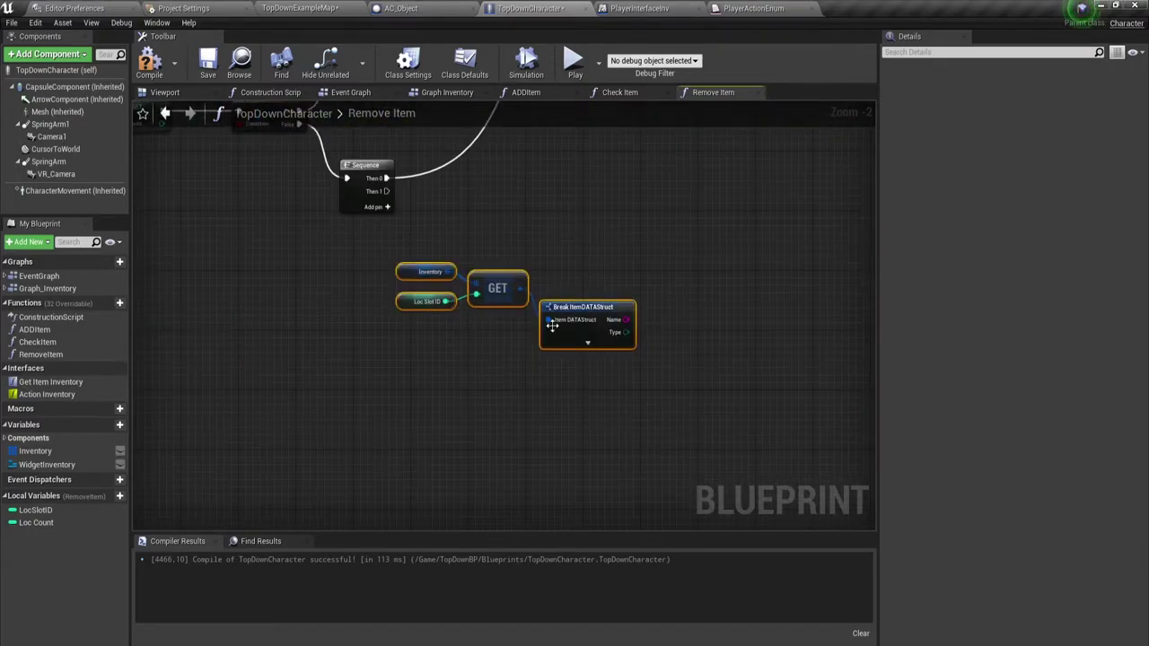
pyautogui.moveTo(552, 326); pyautogui.dragTo(379, 333)
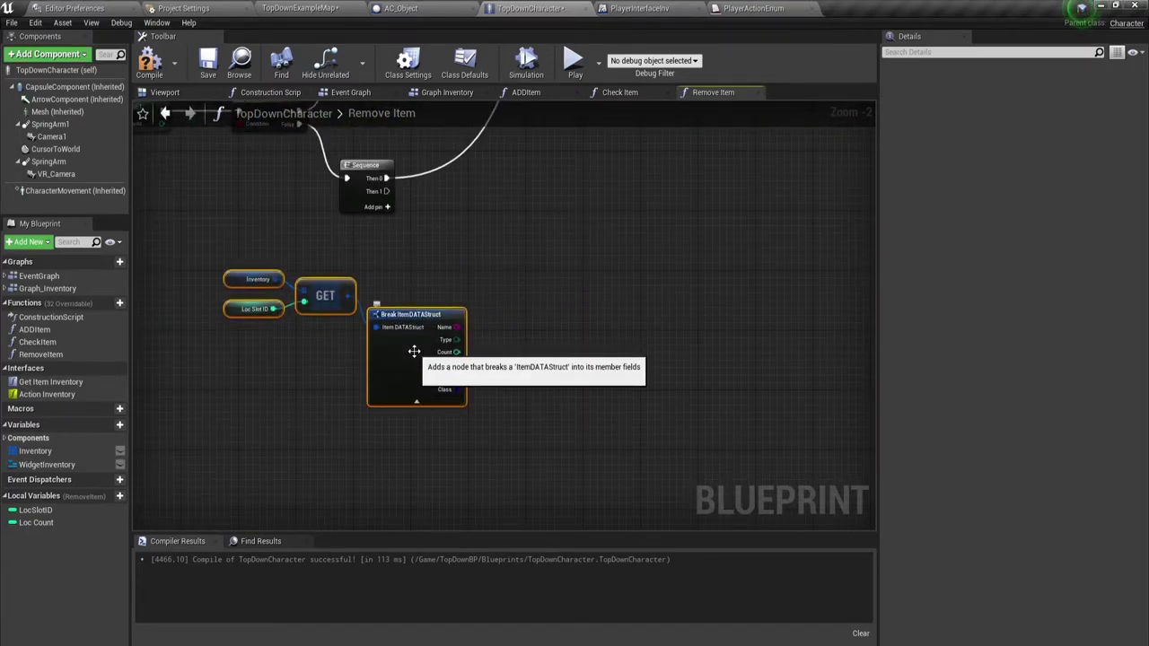
pyautogui.moveTo(442, 307); pyautogui.dragTo(417, 336, button='right')
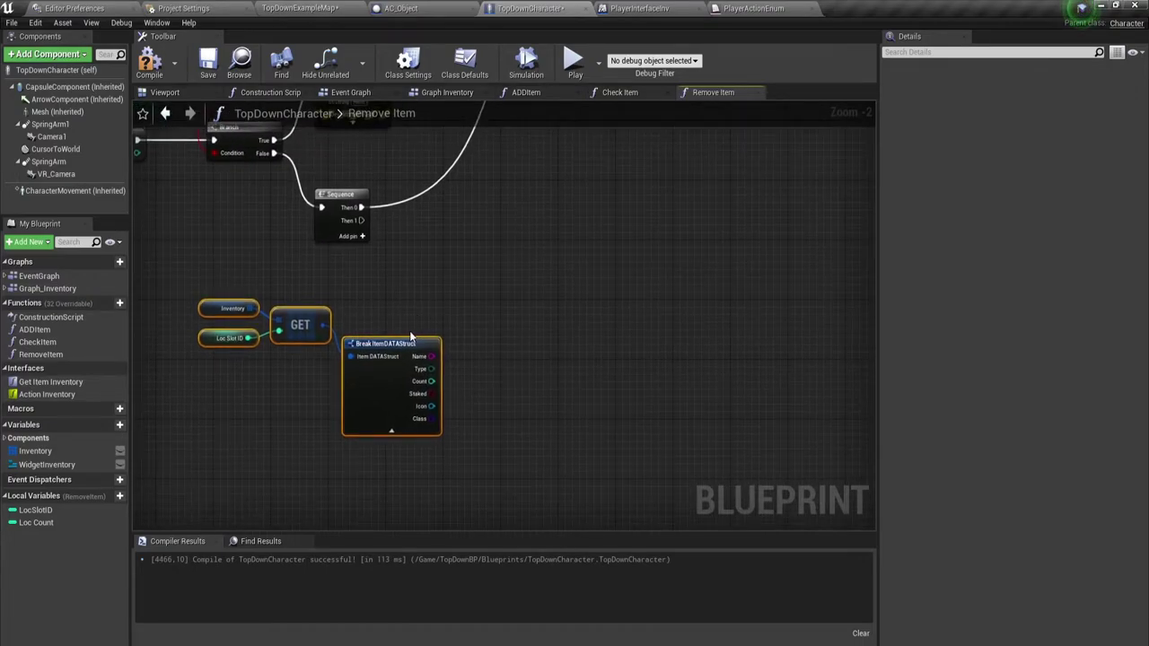
pyautogui.moveTo(366, 221); pyautogui.dragTo(550, 257)
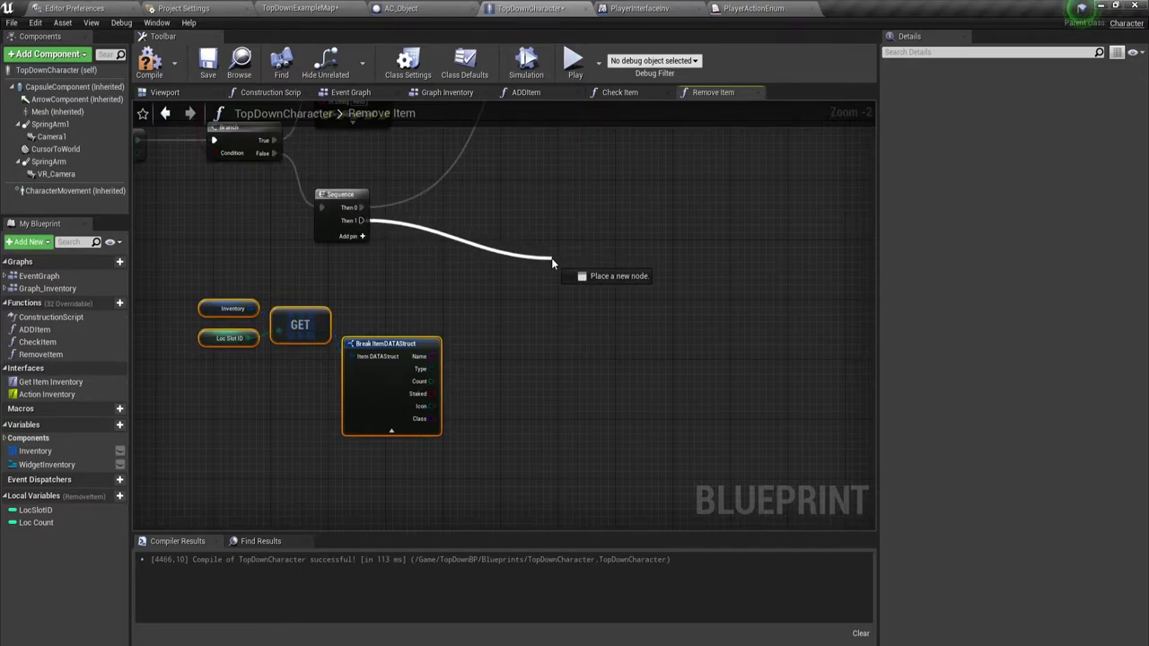
# Step: Add a Set Array Elem node on Sequence's Then 1 via a 'set arr' search, then switch to Check Item
pyautogui.moveTo(551, 256); pyautogui.dragTo(556, 269)
pyautogui.write('s')
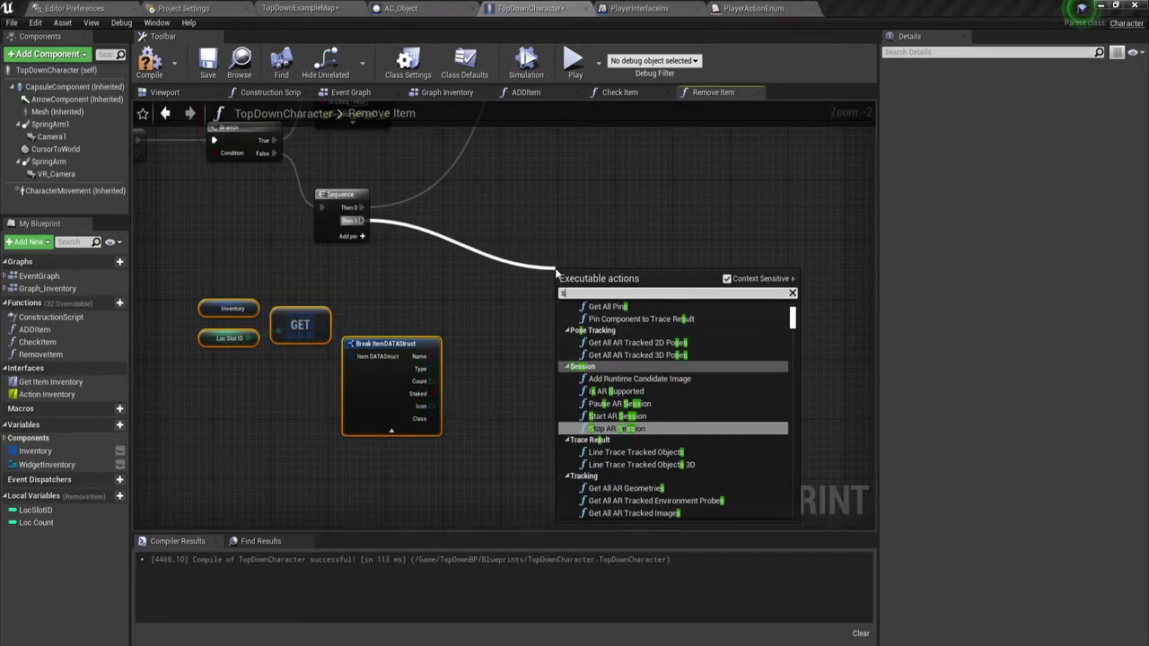
pyautogui.write('et ar')
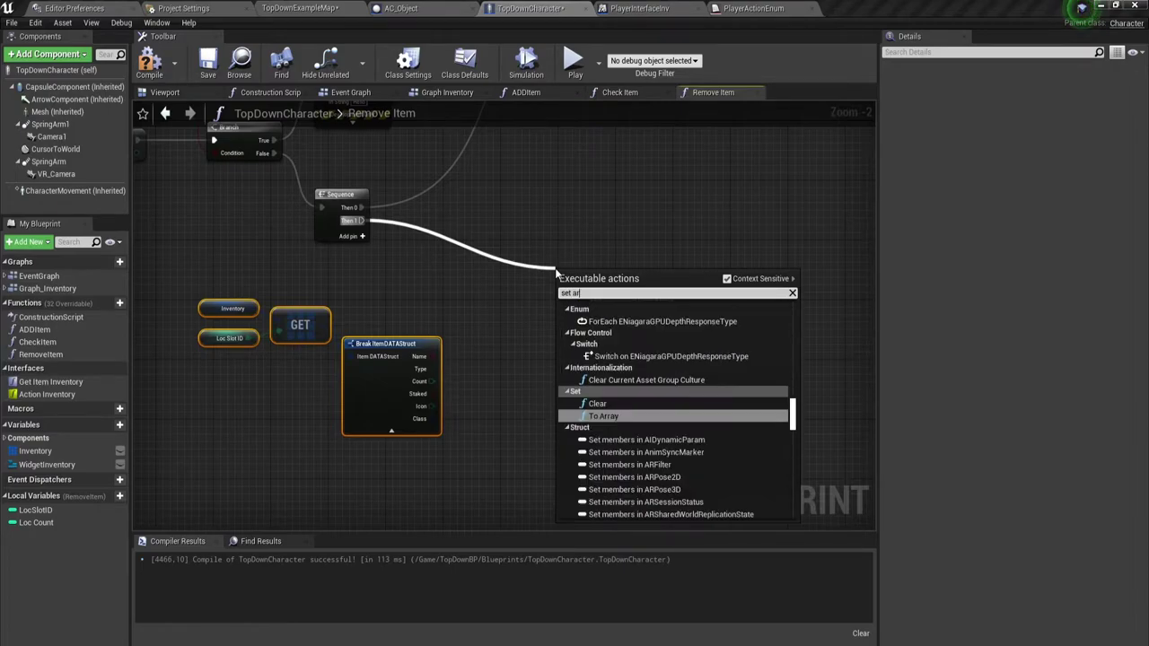
pyautogui.write('r')
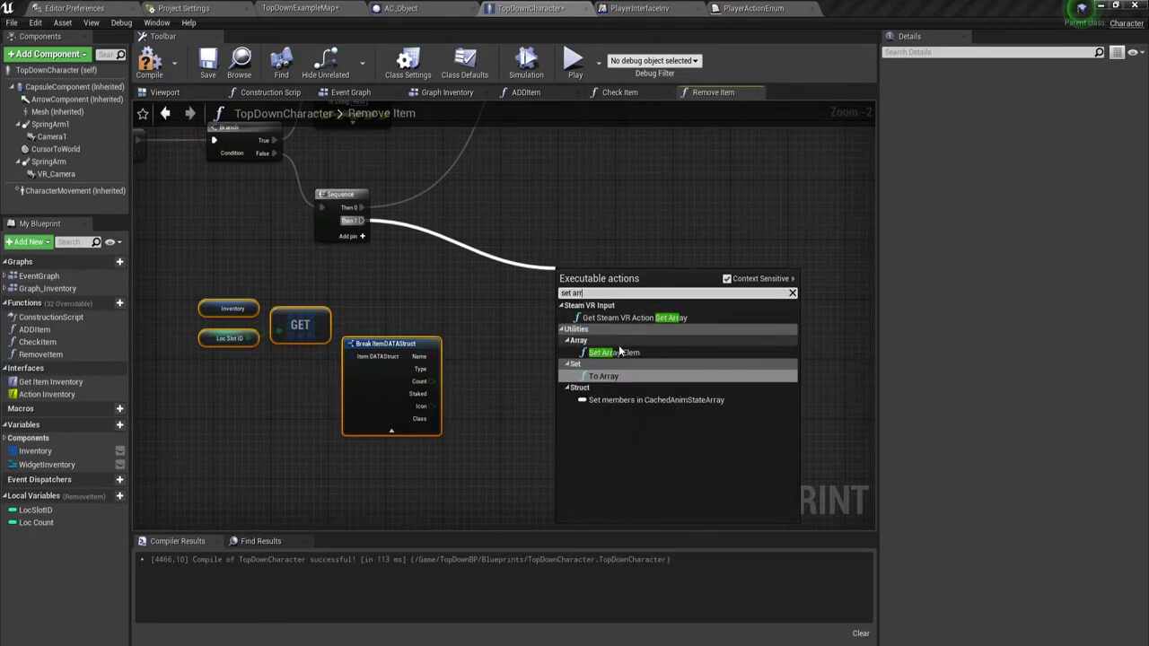
pyautogui.click(622, 355)
pyautogui.moveTo(597, 310); pyautogui.dragTo(626, 309)
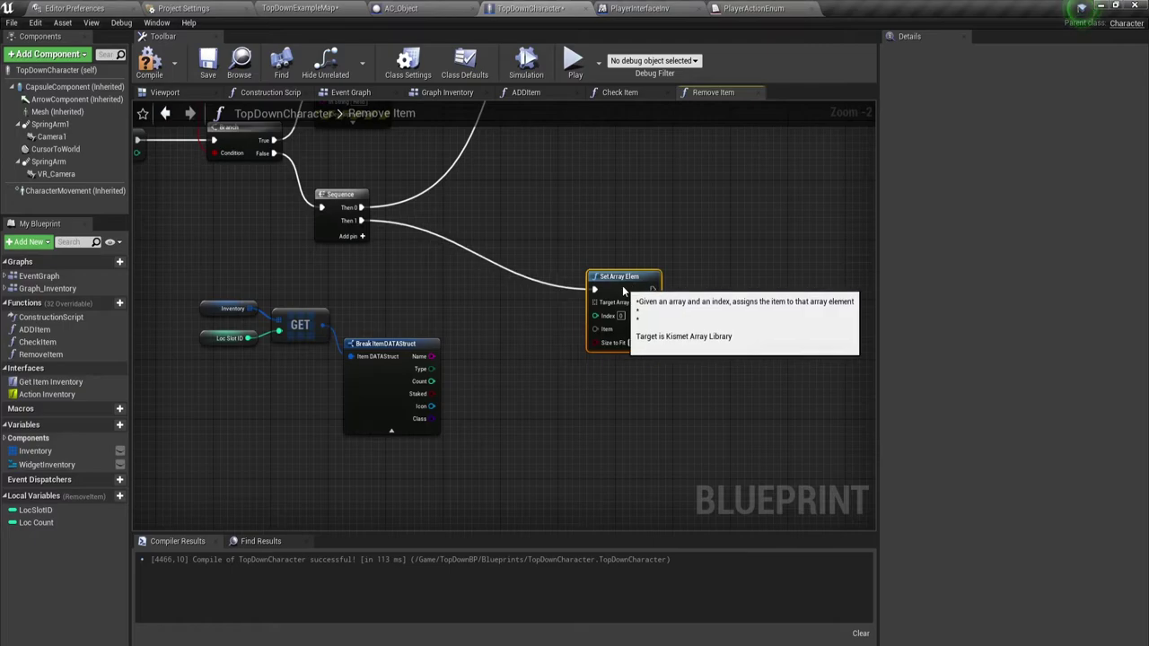
pyautogui.scroll(1, 480, 410)
pyautogui.moveTo(486, 379); pyautogui.dragTo(492, 395, button='right')
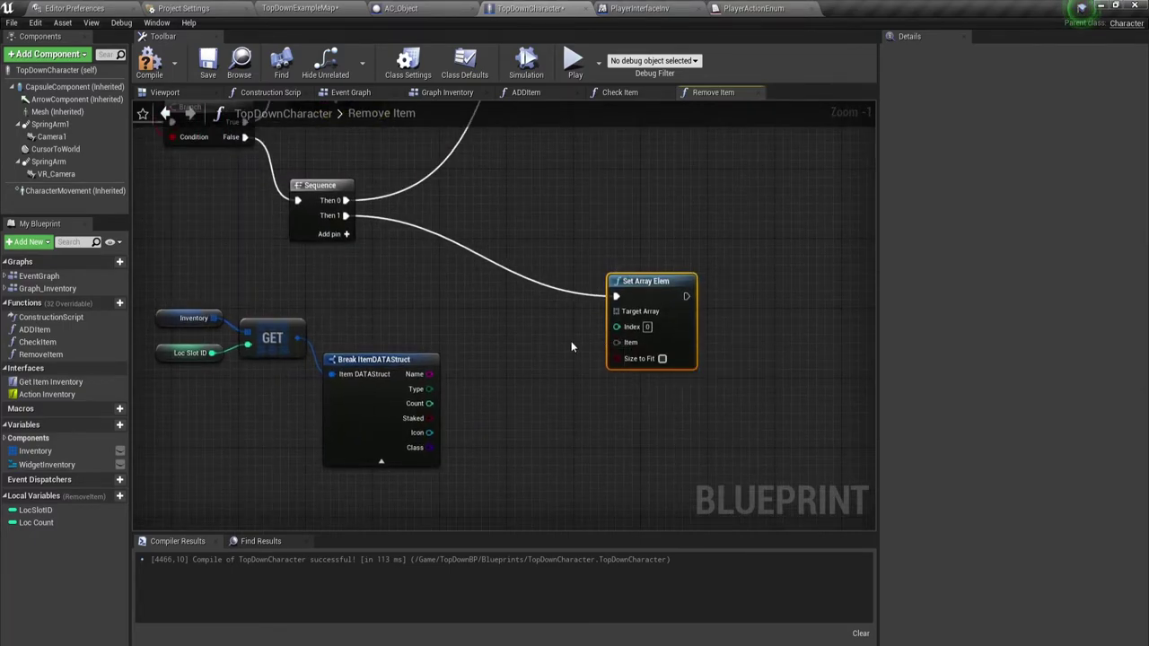
pyautogui.click(633, 95)
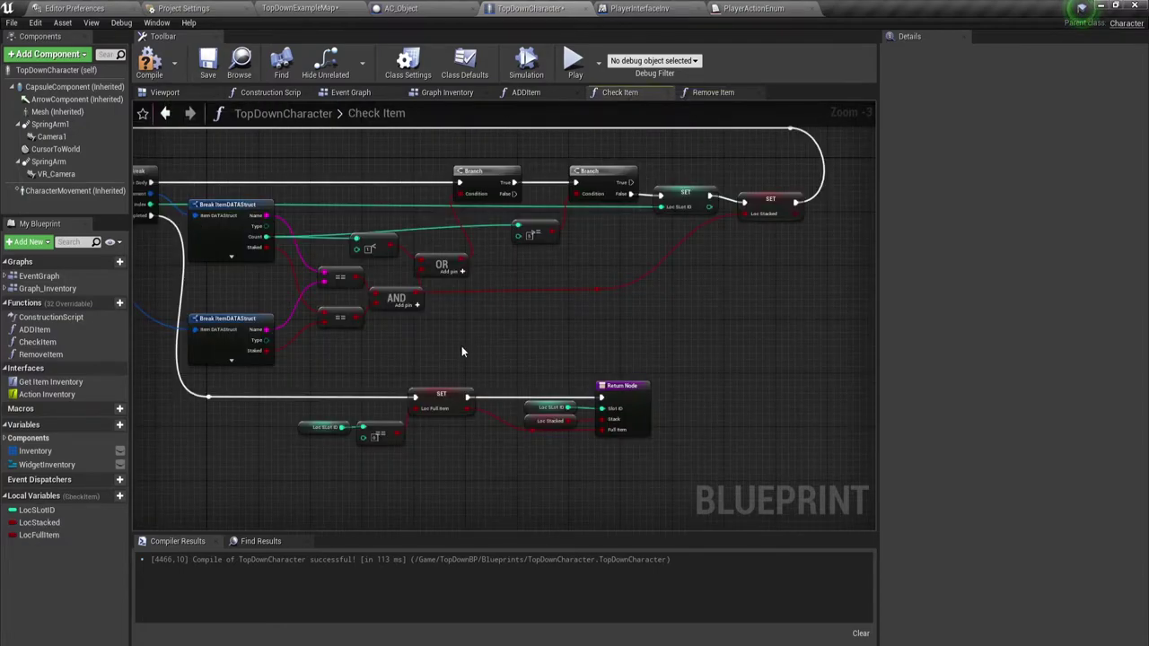
# Step: Copy ADDItem's Get, Break, Make ItemDATAStruct and Set Array nodes, then return to Remove Item
pyautogui.moveTo(461, 348)
pyautogui.mouseDown(button='right')
pyautogui.moveTo(657, 380)
pyautogui.moveTo(542, 366)
pyautogui.mouseUp(button='right')
pyautogui.click(546, 94)
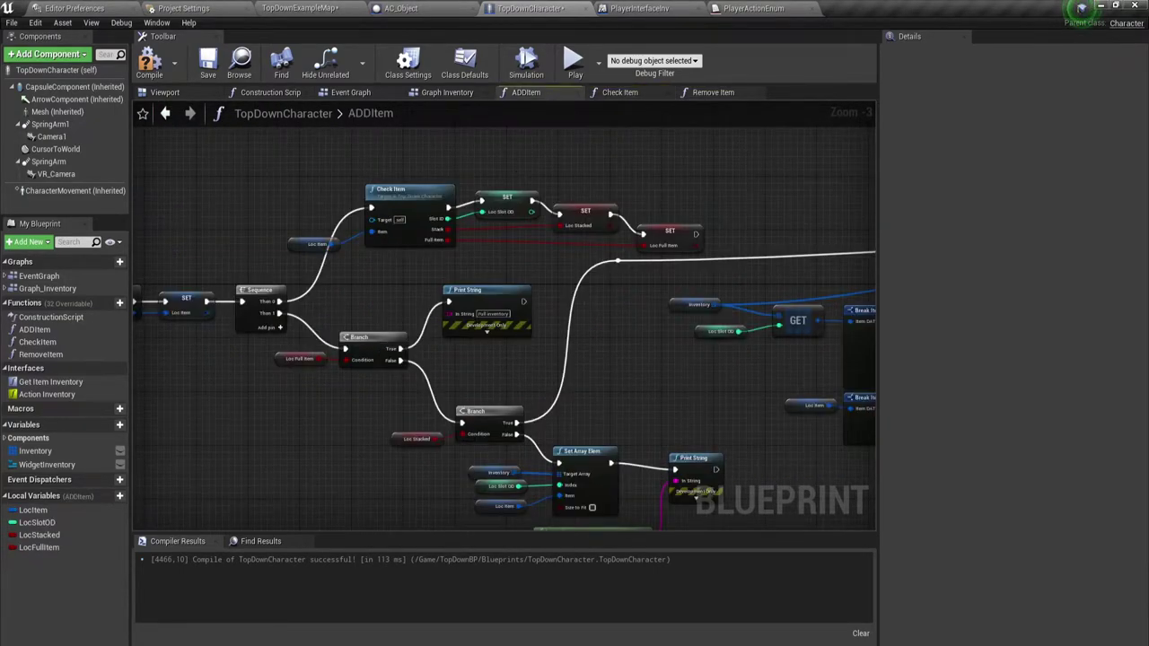
pyautogui.moveTo(735, 390)
pyautogui.mouseDown(button='right')
pyautogui.moveTo(362, 297)
pyautogui.moveTo(299, 325)
pyautogui.mouseUp(button='right')
pyautogui.moveTo(230, 329); pyautogui.dragTo(720, 240)
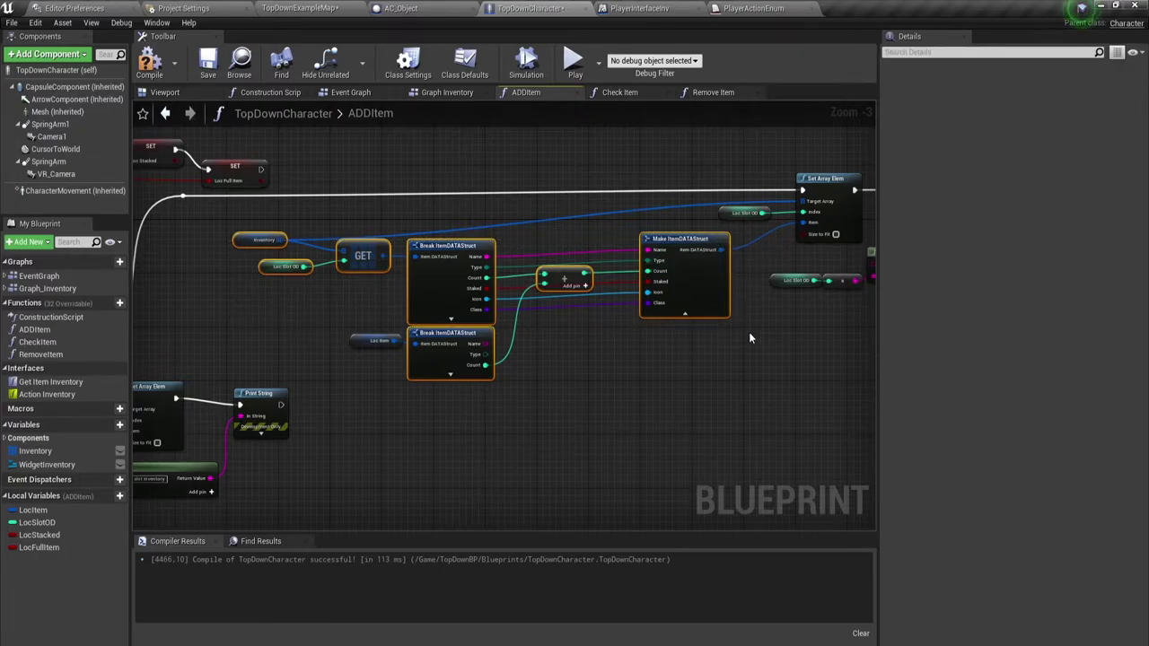
pyautogui.click(816, 162)
pyautogui.moveTo(828, 140)
pyautogui.mouseDown()
pyautogui.moveTo(290, 313)
pyautogui.moveTo(282, 369)
pyautogui.mouseUp()
pyautogui.moveTo(847, 296); pyautogui.dragTo(835, 302)
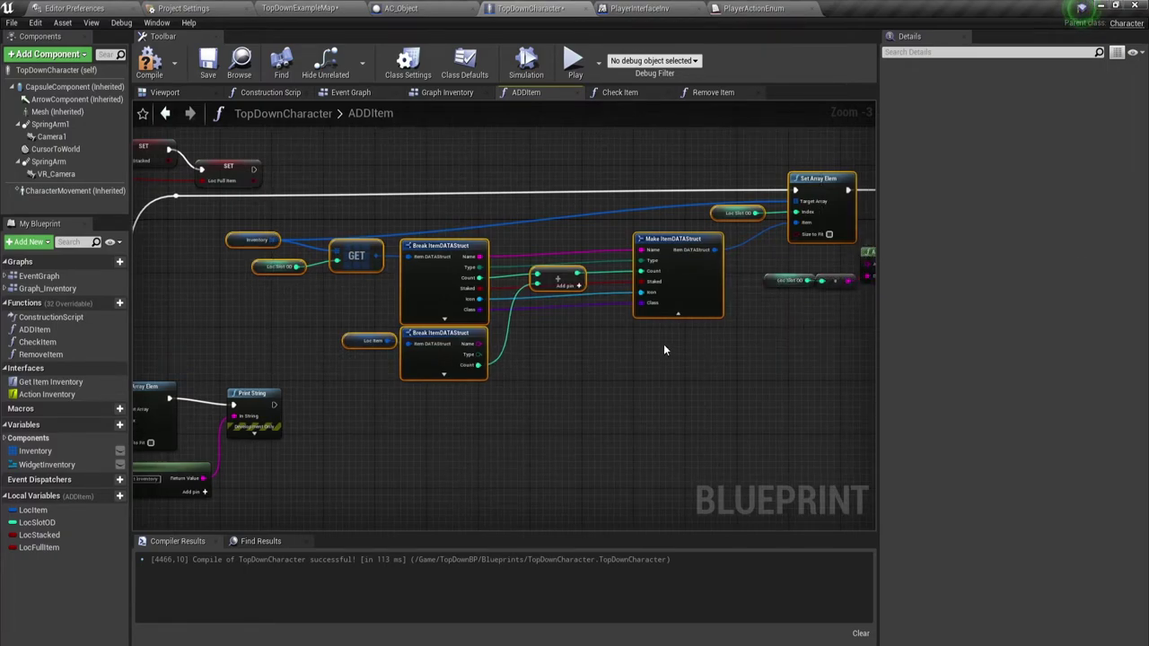
pyautogui.rightClick(709, 278)
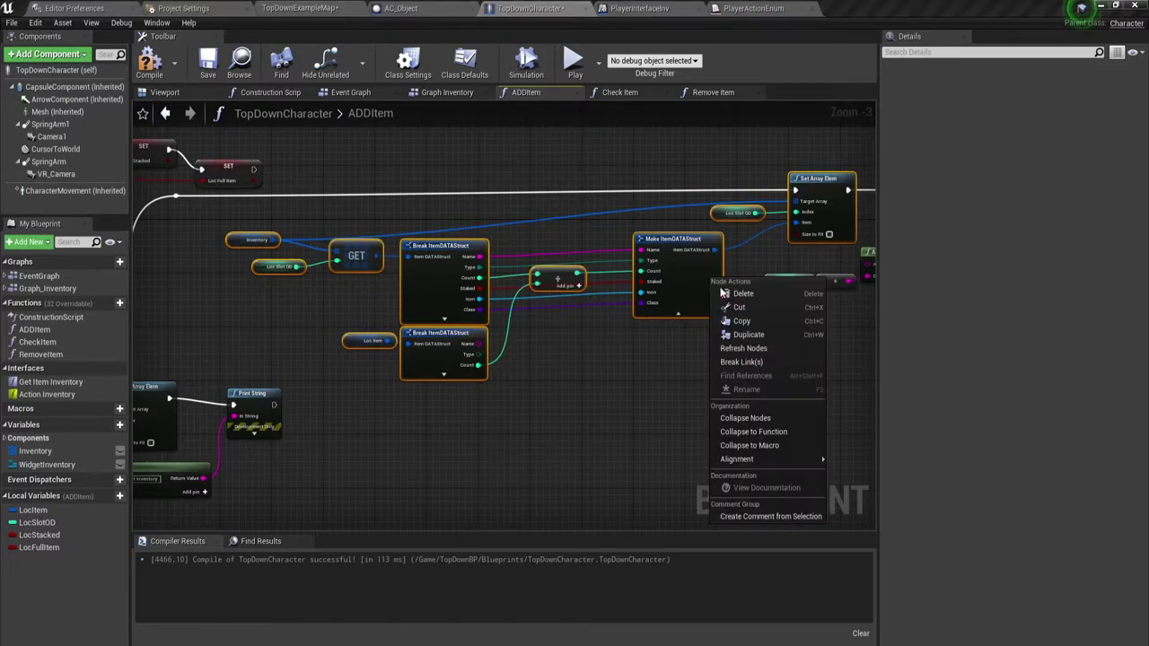
pyautogui.click(744, 320)
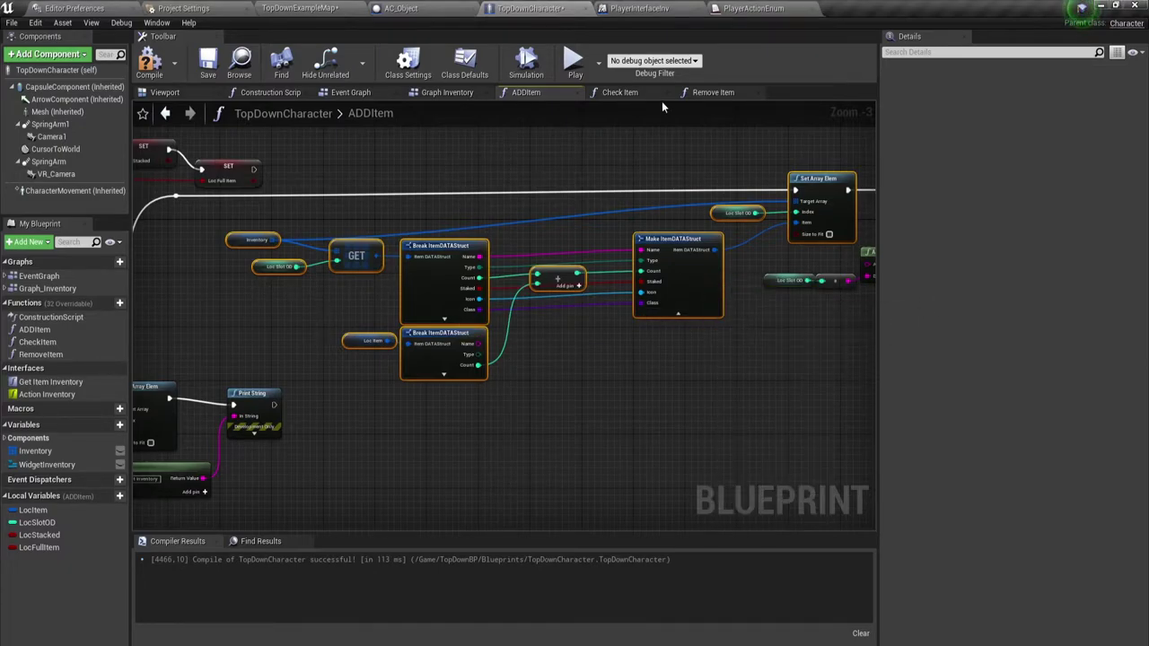
pyautogui.click(713, 92)
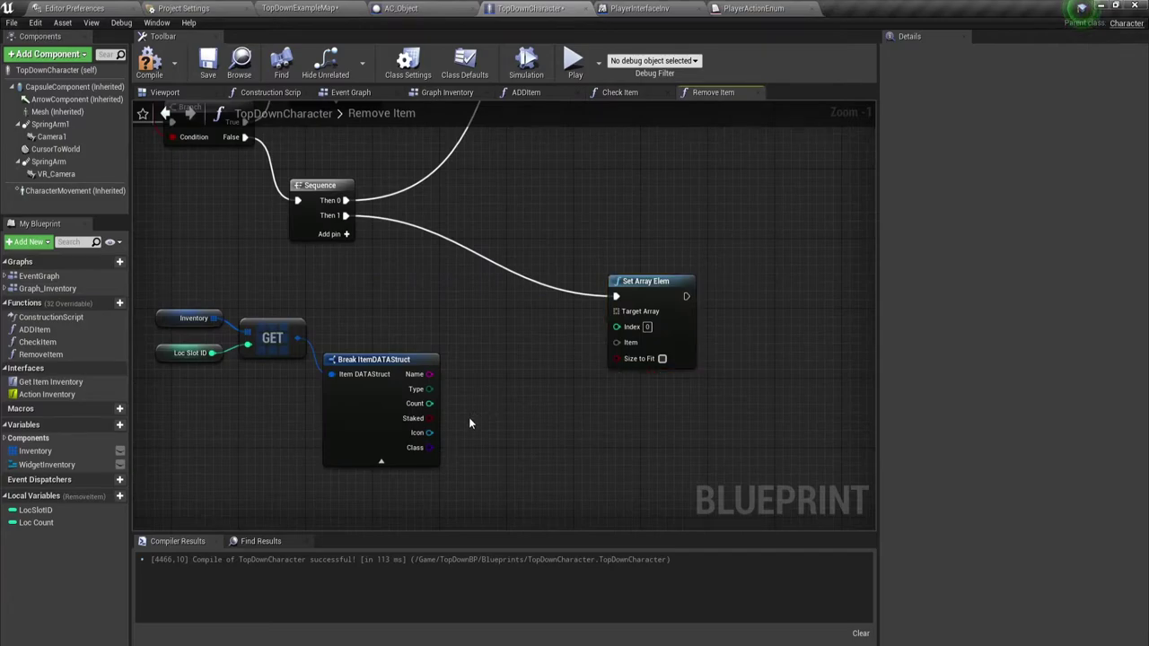
# Step: Delete the old GET, Break and variable nodes and paste in the ADDItem nodes
pyautogui.scroll(-2, 469, 423)
pyautogui.moveTo(191, 396); pyautogui.dragTo(642, 263)
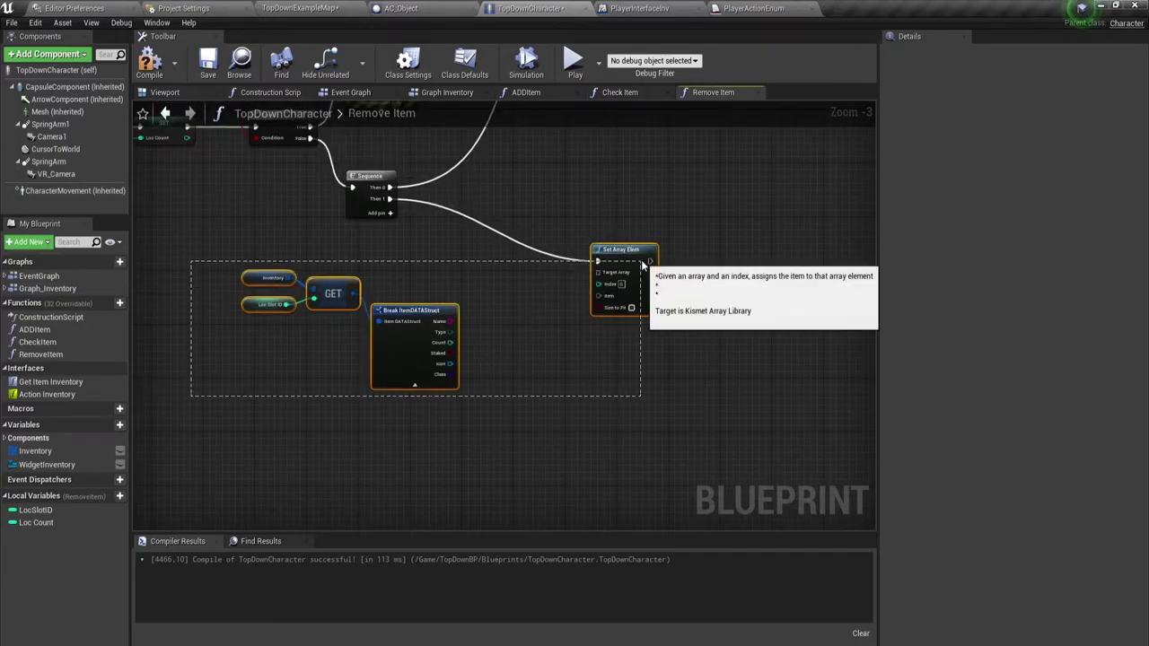
pyautogui.press('Delete')
pyautogui.hotkey('ctrl', 'z')
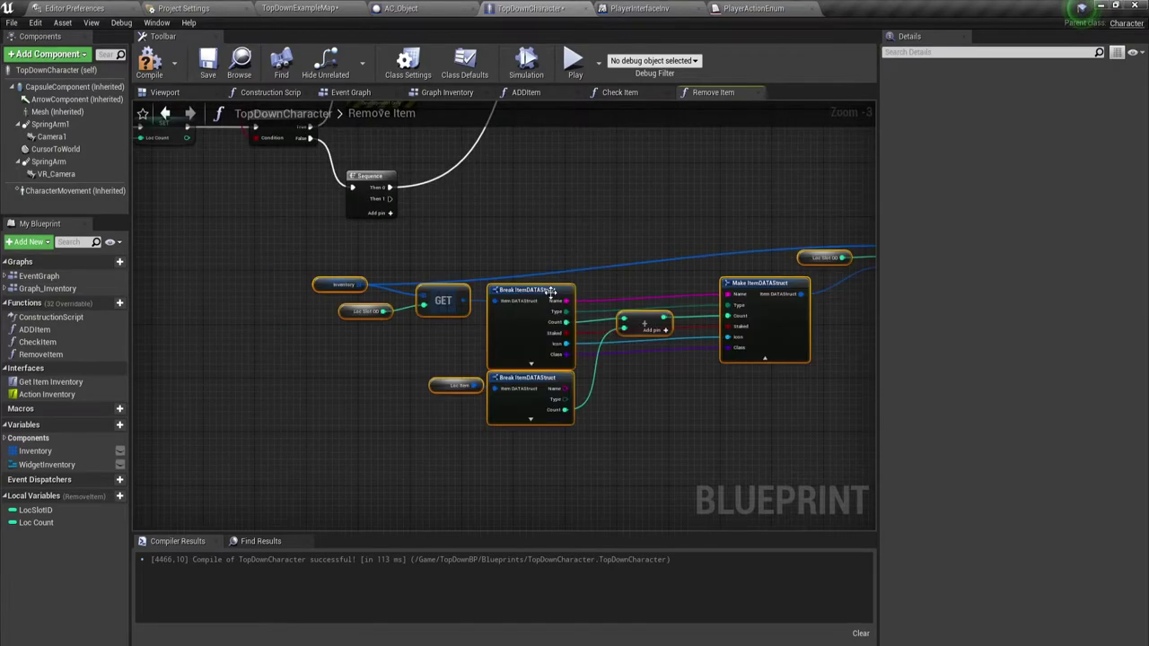
# Step: Wire Sequence Then 1 into the pasted Set Array Elem and remove the addition node
pyautogui.moveTo(541, 284); pyautogui.dragTo(635, 292)
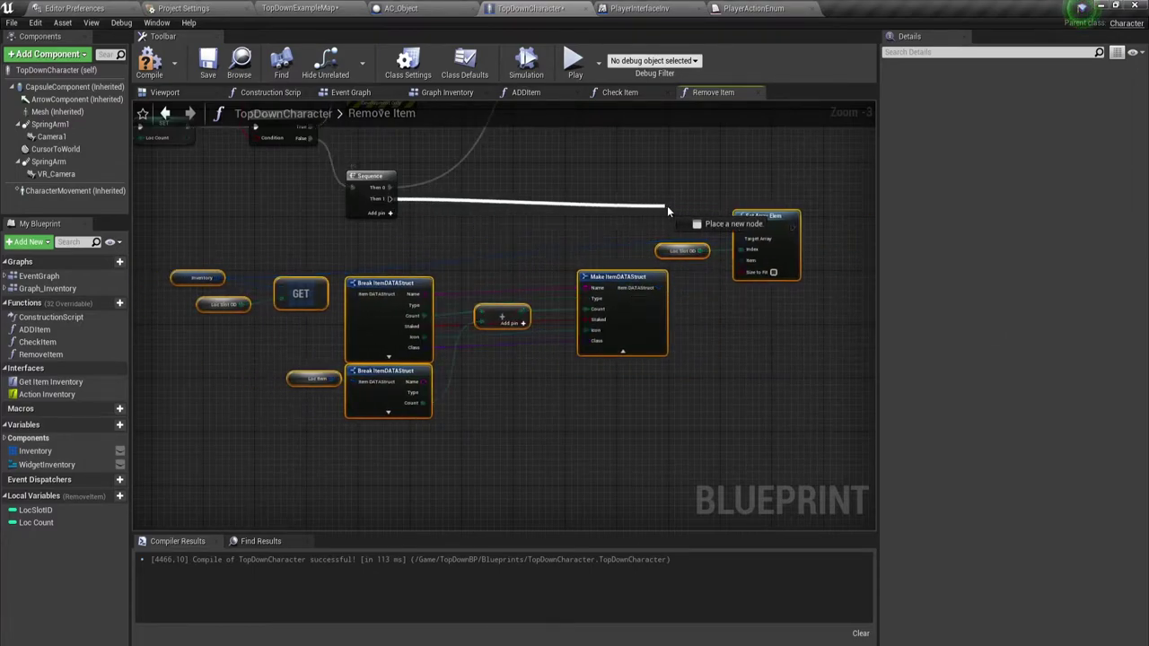
pyautogui.moveTo(393, 200); pyautogui.dragTo(740, 227)
pyautogui.scroll(2, 604, 292)
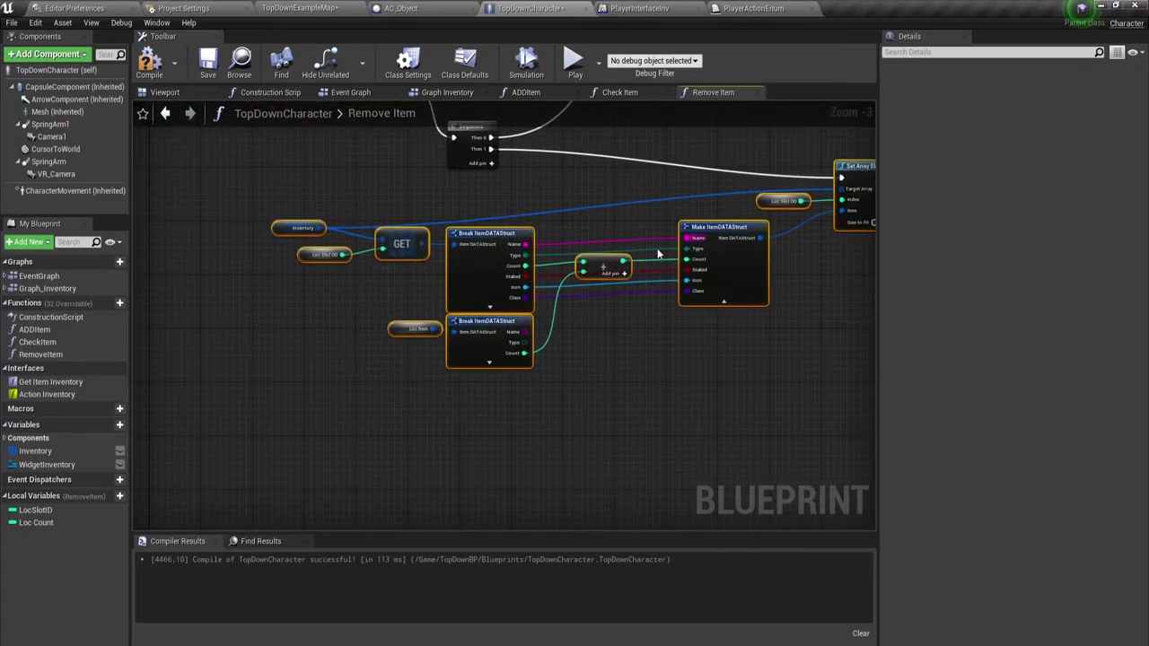
pyautogui.scroll(1, 588, 305)
pyautogui.scroll(-1, 579, 312)
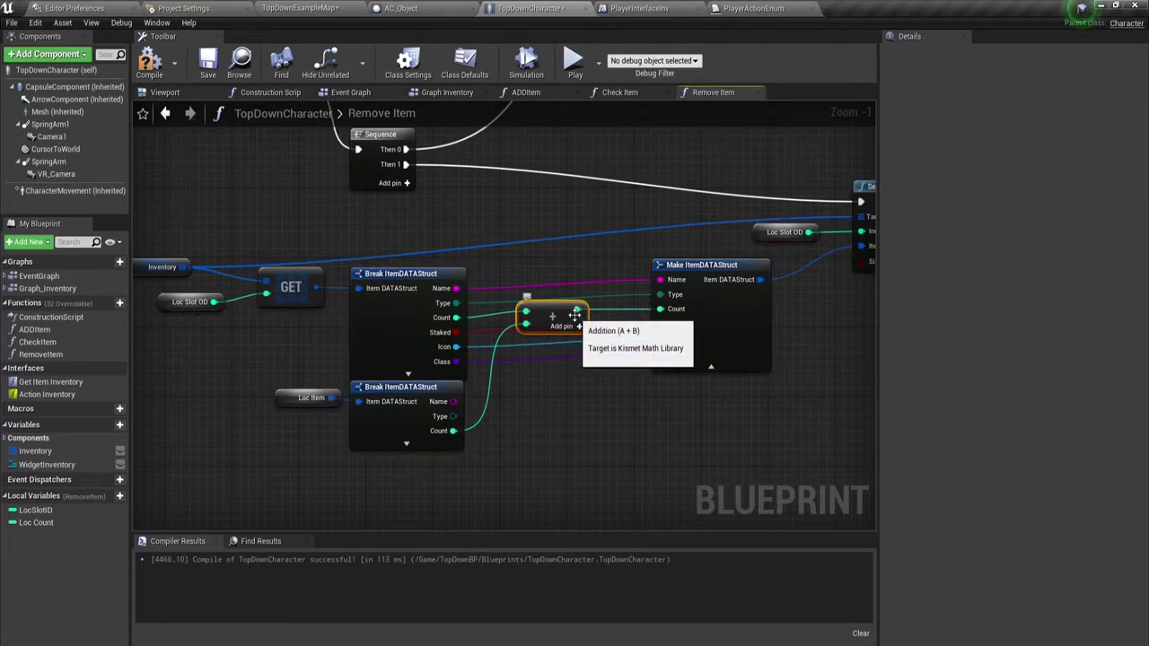
pyautogui.hotkey('ctrl', 'z')
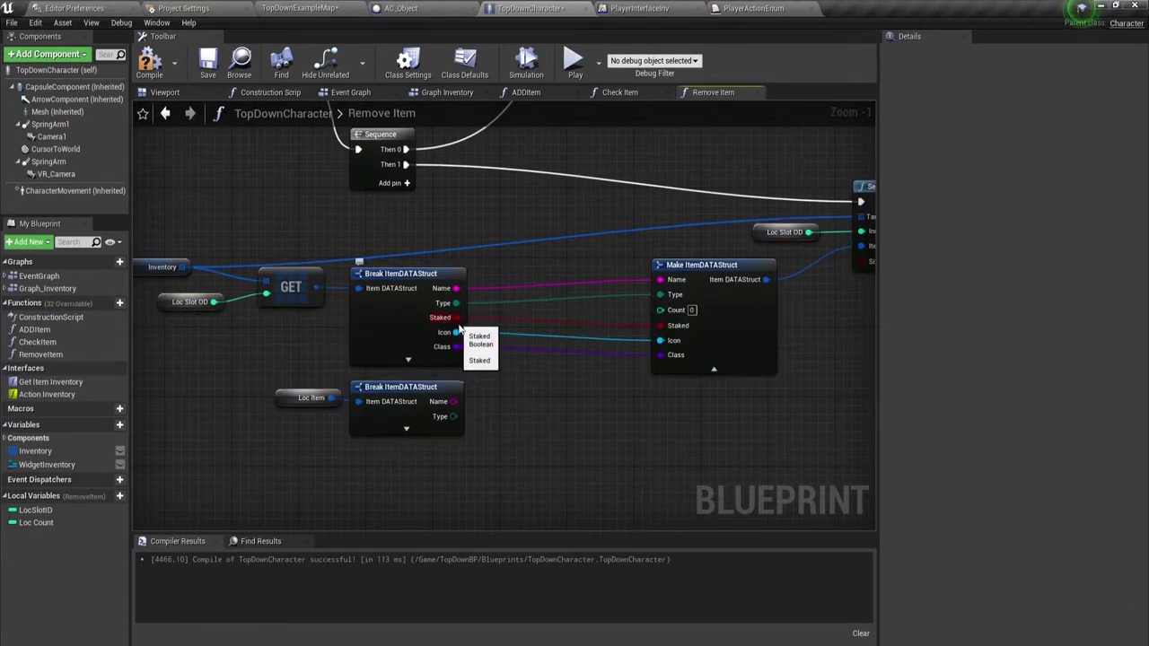
pyautogui.click(407, 359)
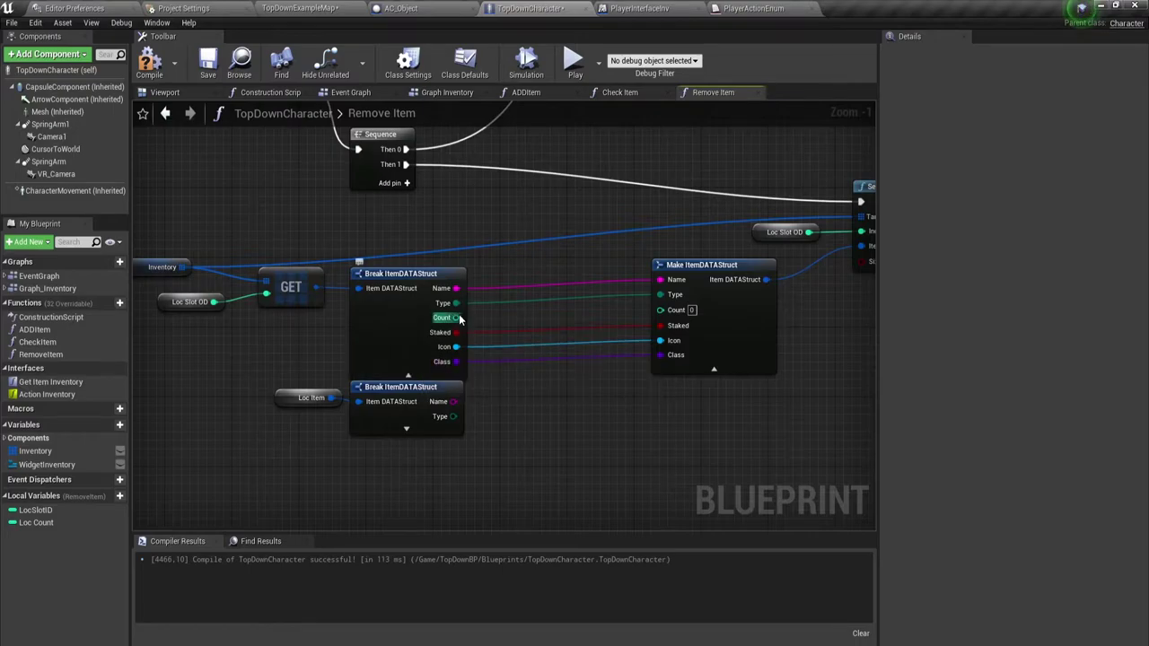
pyautogui.moveTo(456, 318); pyautogui.dragTo(500, 325)
# Step: Feed an integer subtraction from Count into Make's Count and delete the unused Loc Item nodes
pyautogui.write('+')
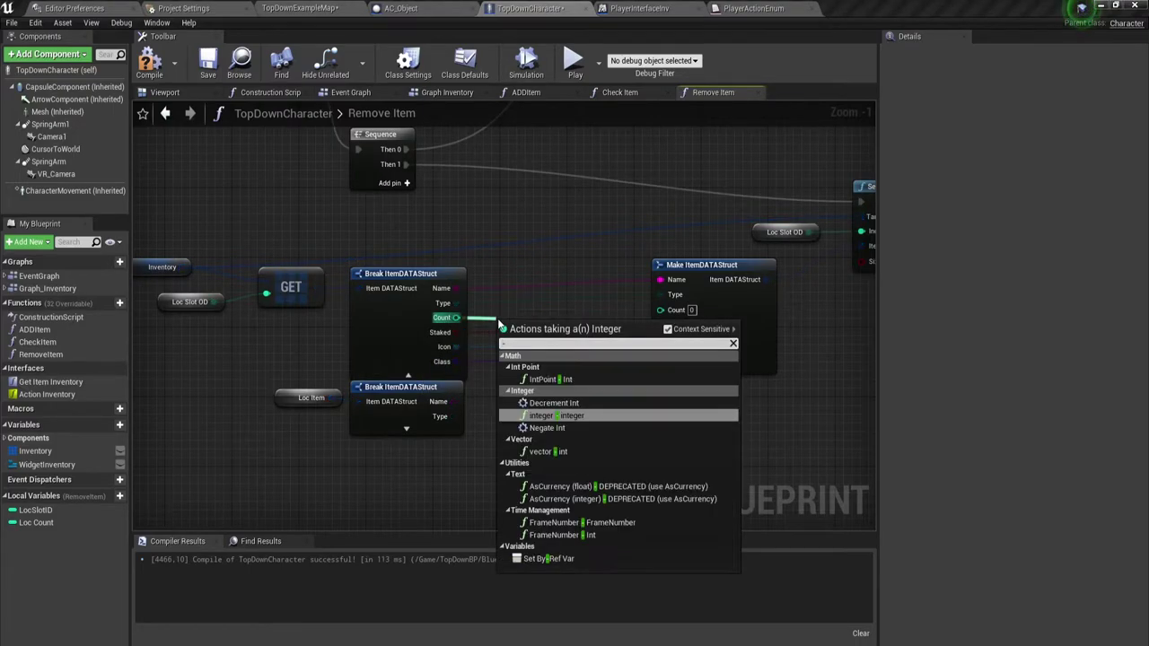
pyautogui.click(577, 420)
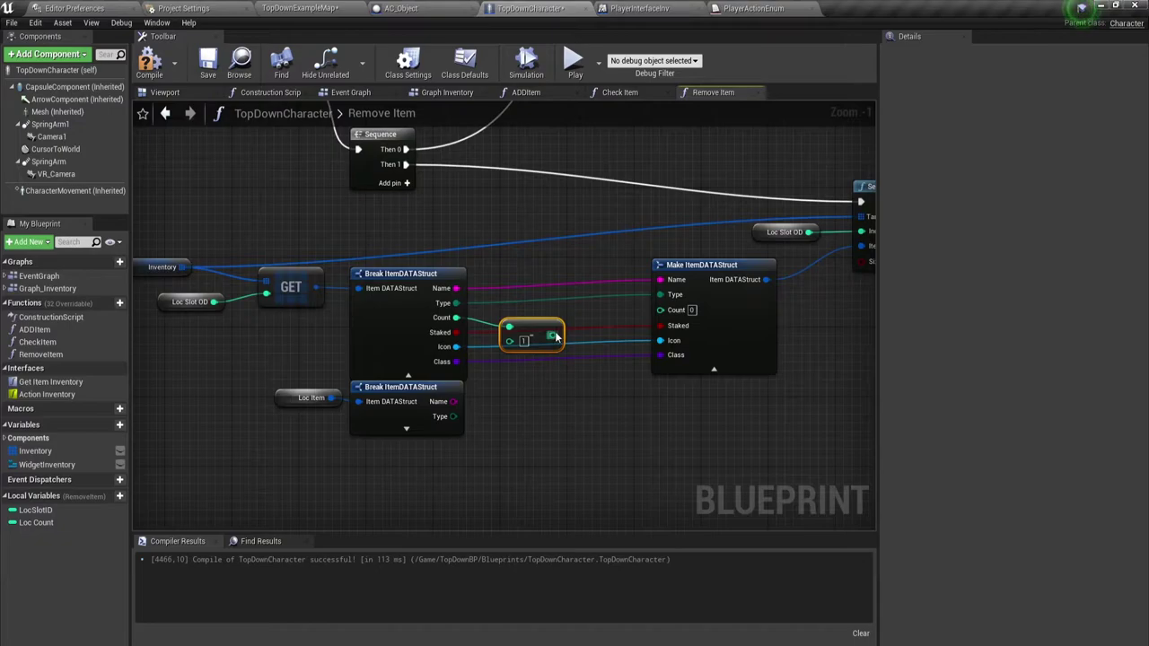
pyautogui.moveTo(552, 336); pyautogui.dragTo(661, 309)
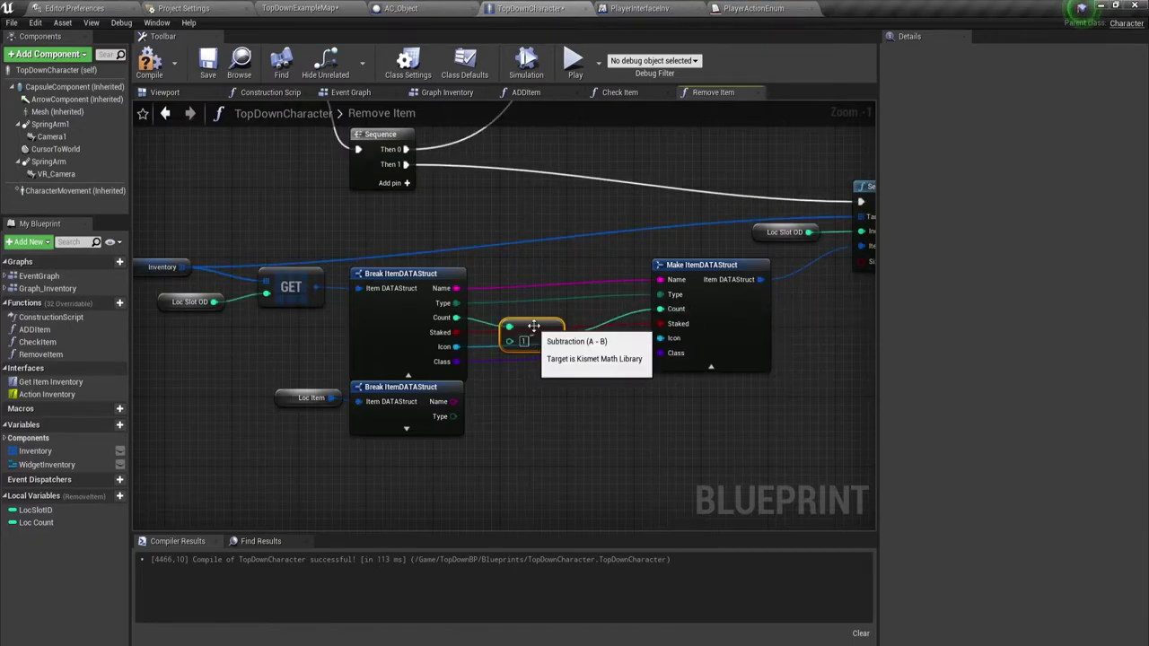
pyautogui.moveTo(534, 325); pyautogui.dragTo(550, 317)
pyautogui.moveTo(251, 463); pyautogui.dragTo(412, 403)
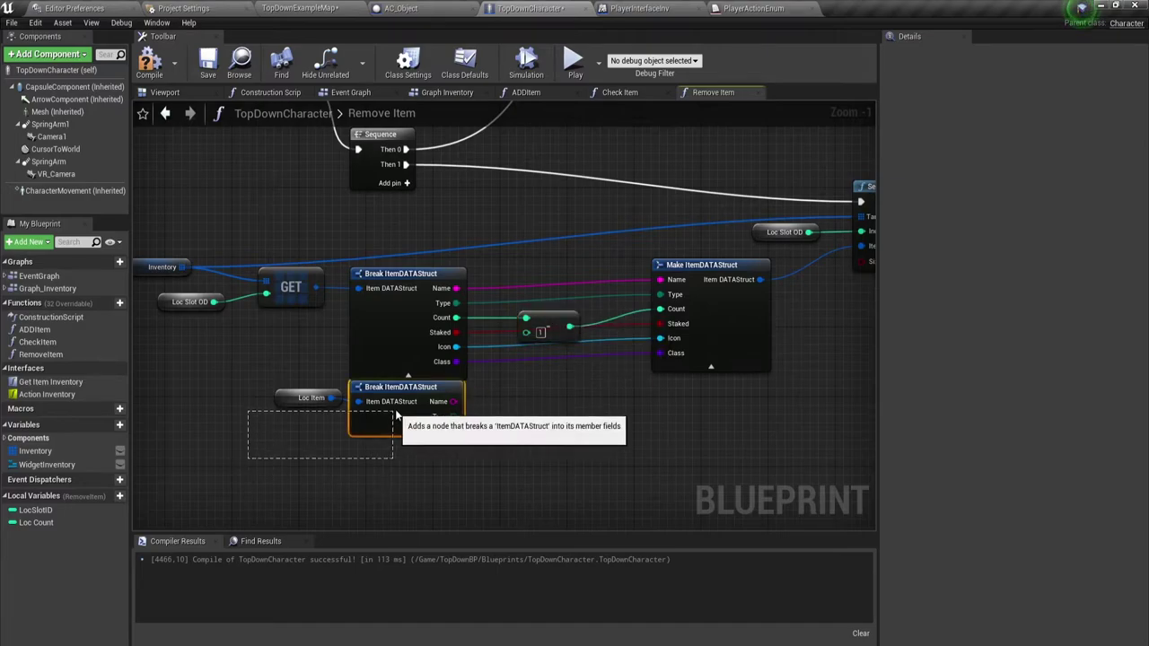
pyautogui.press('Delete')
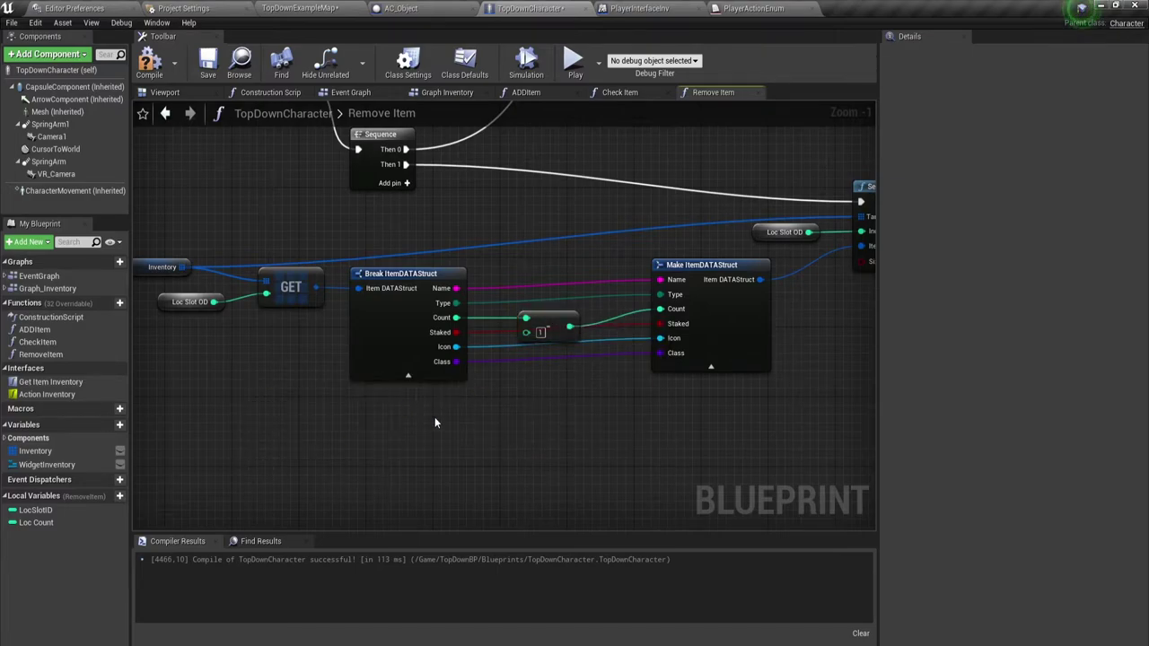
# Step: Subtract the Loc Count variable instead of the literal 1
pyautogui.moveTo(510, 399); pyautogui.dragTo(585, 405, button='right')
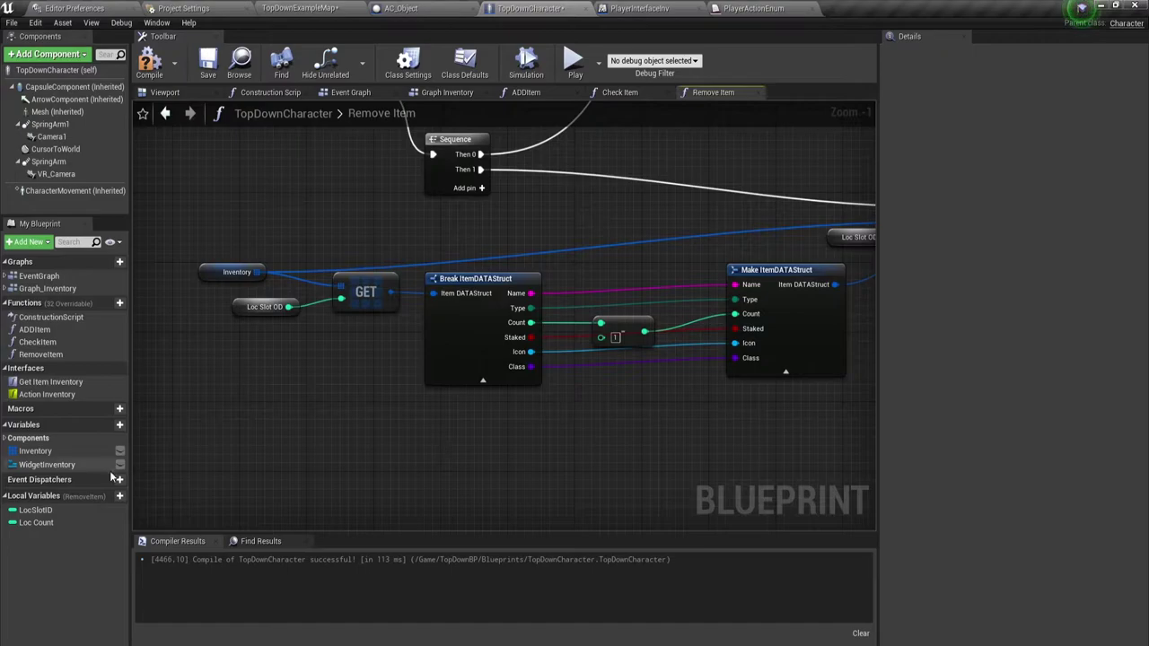
pyautogui.moveTo(36, 522)
pyautogui.mouseDown()
pyautogui.moveTo(487, 416)
pyautogui.moveTo(601, 337)
pyautogui.mouseUp()
pyautogui.click(518, 426)
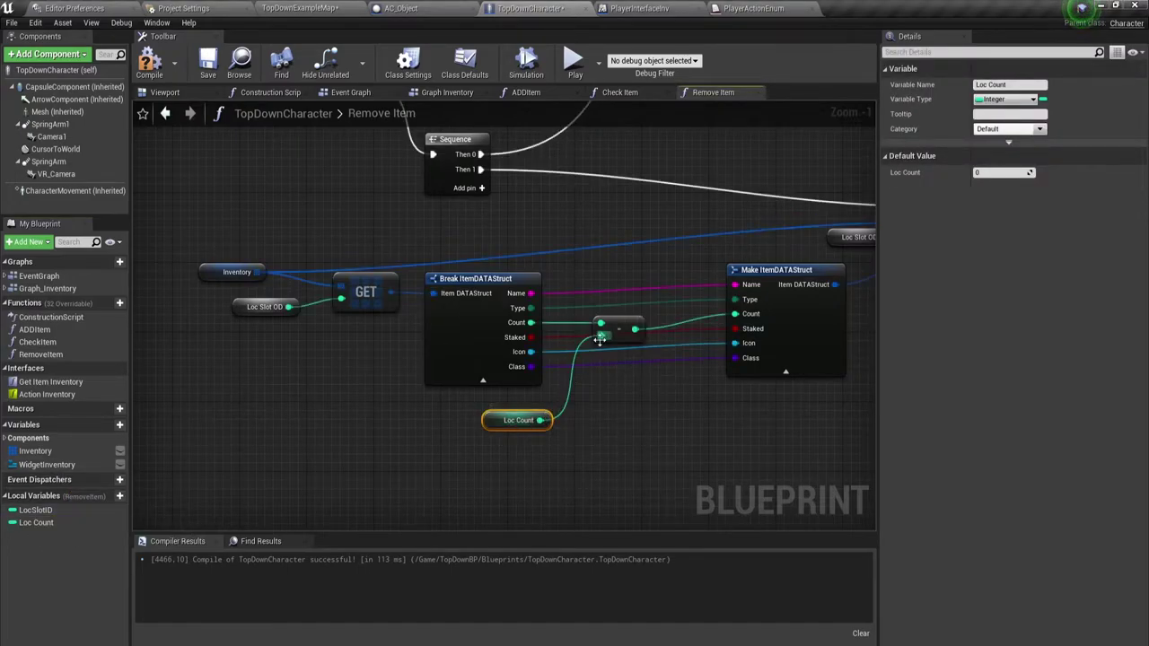
pyautogui.moveTo(445, 197); pyautogui.dragTo(487, 324, button='right')
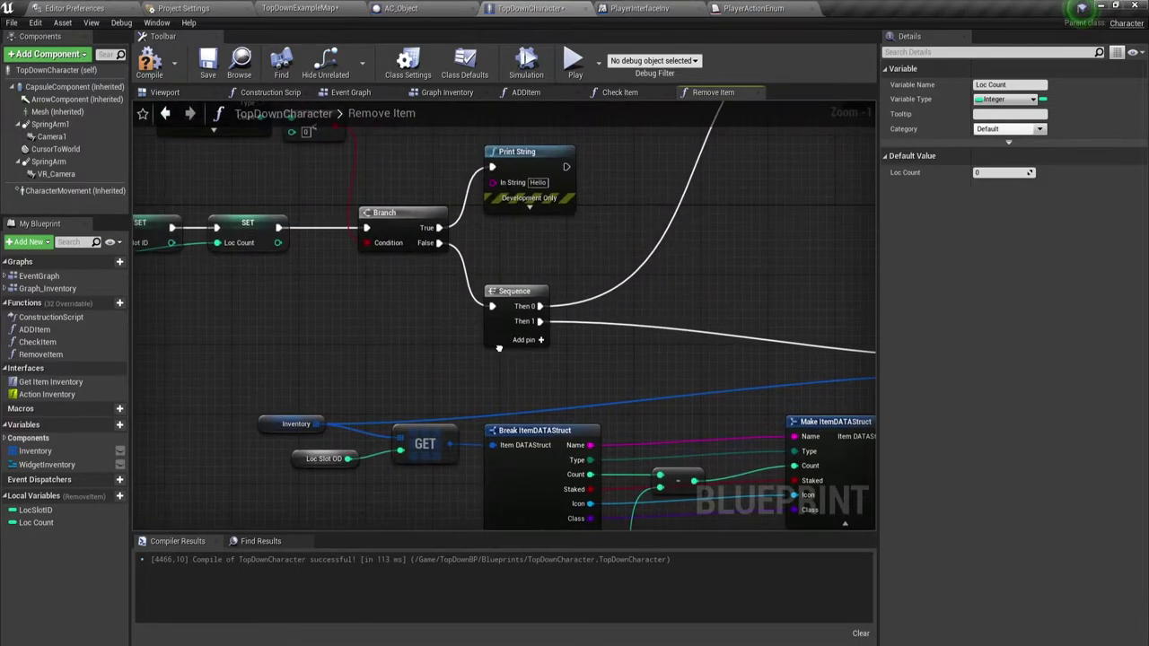
pyautogui.moveTo(227, 283); pyautogui.dragTo(244, 201)
# Step: Replace Set Array Elem's copied index getter with the LocSlotID variable
pyautogui.moveTo(503, 446); pyautogui.dragTo(350, 274, button='right')
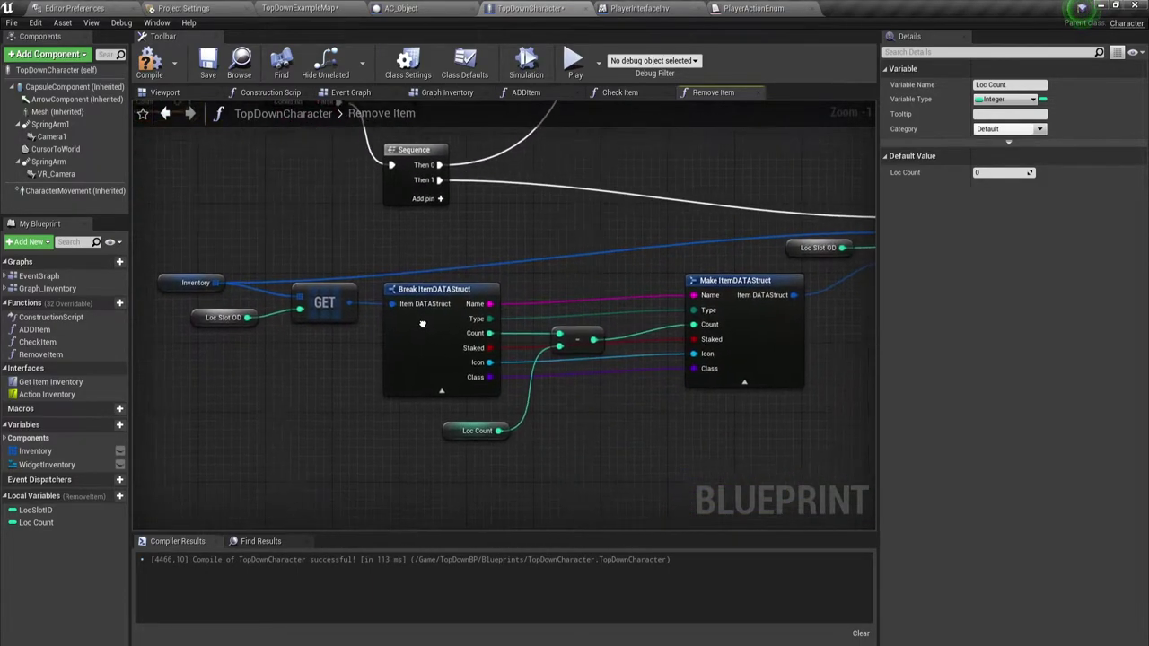
pyautogui.moveTo(649, 351); pyautogui.dragTo(552, 363, button='right')
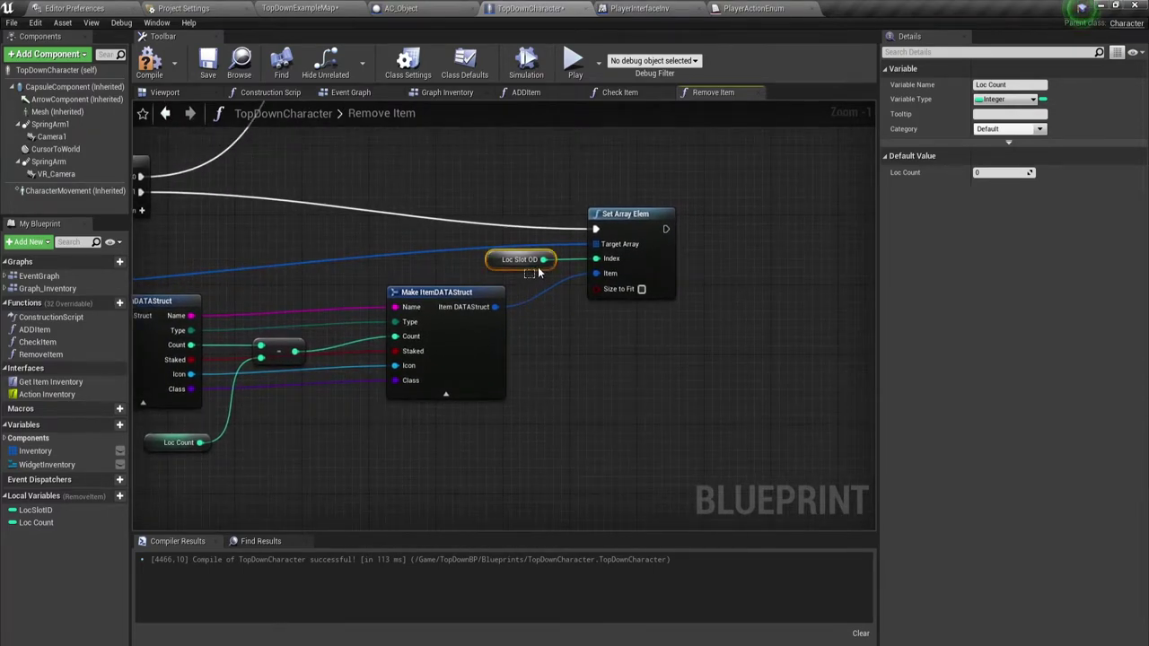
pyautogui.press('Delete')
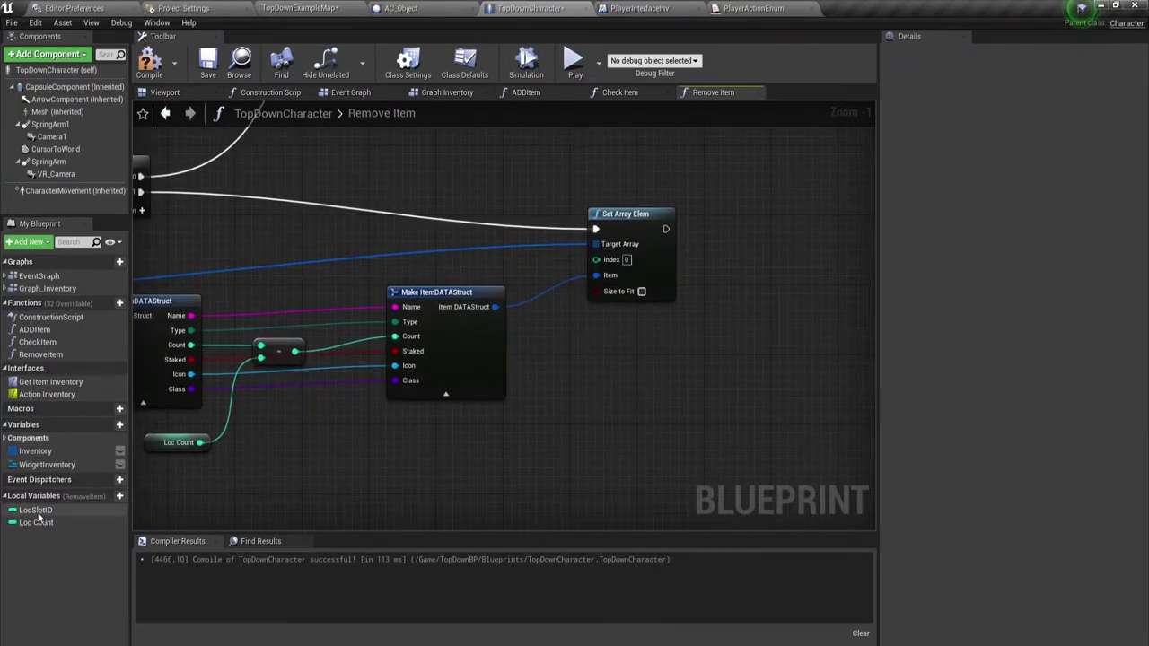
pyautogui.moveTo(37, 512); pyautogui.dragTo(597, 260)
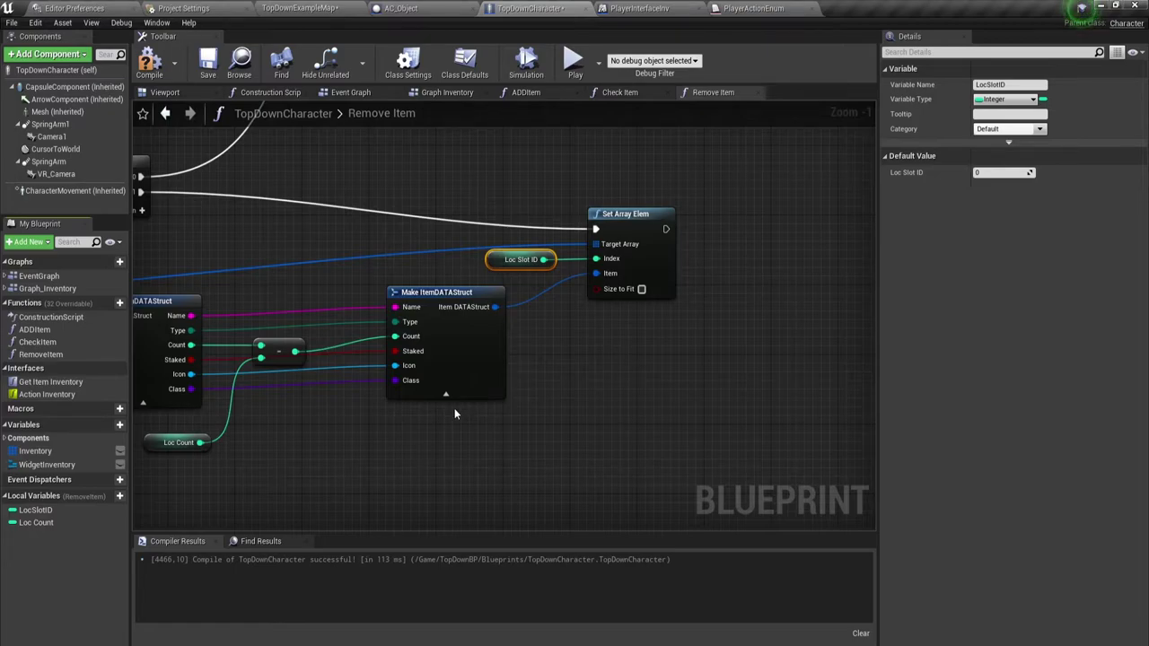
# Step: Replace the Inventory GET's old index getter with LocSlotID
pyautogui.moveTo(317, 417); pyautogui.dragTo(493, 376, button='right')
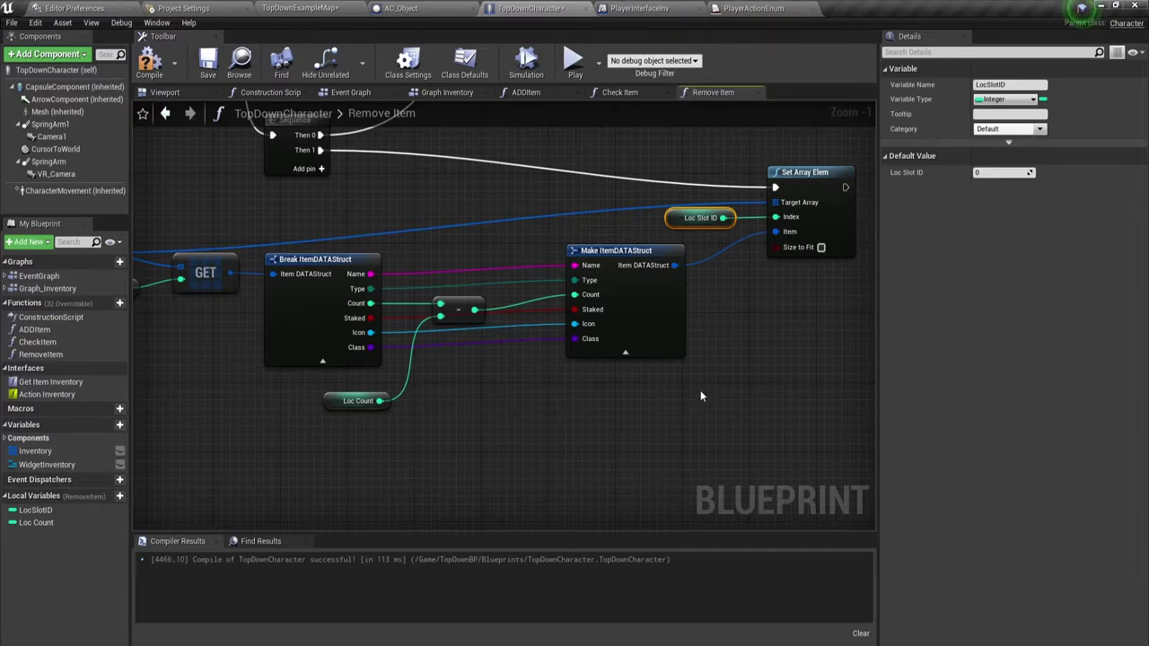
pyautogui.moveTo(516, 382); pyautogui.dragTo(692, 380, button='right')
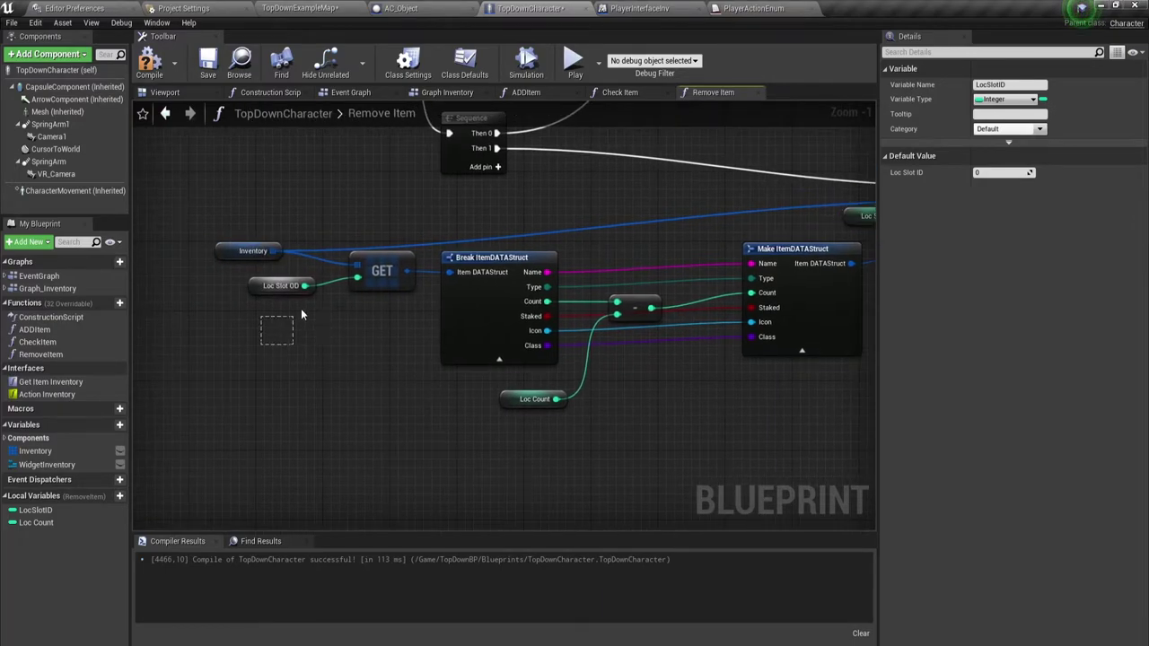
pyautogui.moveTo(269, 332); pyautogui.dragTo(326, 285)
pyautogui.press('Delete')
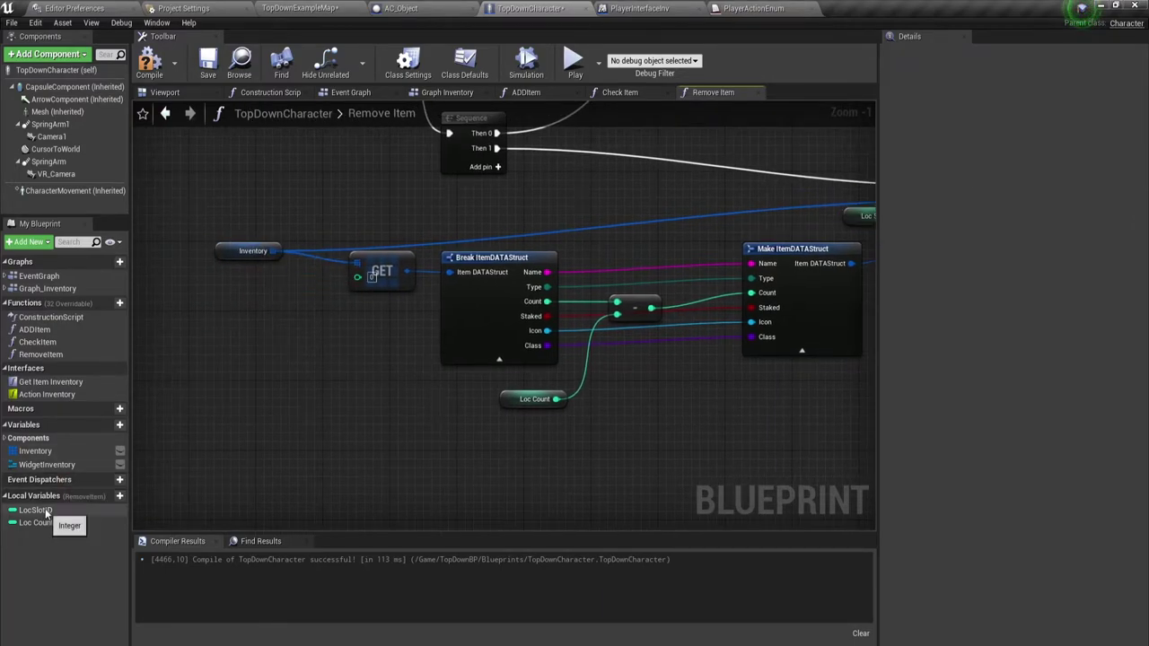
pyautogui.moveTo(36, 510)
pyautogui.mouseDown()
pyautogui.moveTo(311, 356)
pyautogui.moveTo(357, 278)
pyautogui.mouseUp()
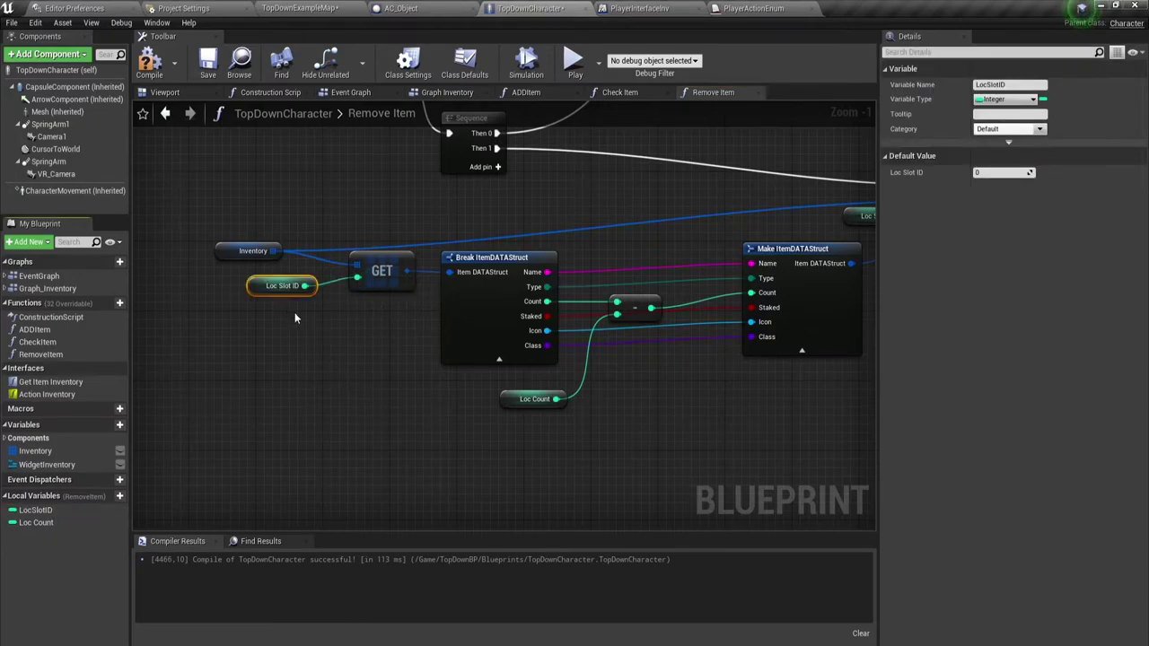
# Step: Compile the blueprint and view the whole node chain
pyautogui.moveTo(294, 317); pyautogui.dragTo(191, 355, button='right')
pyautogui.click(149, 63)
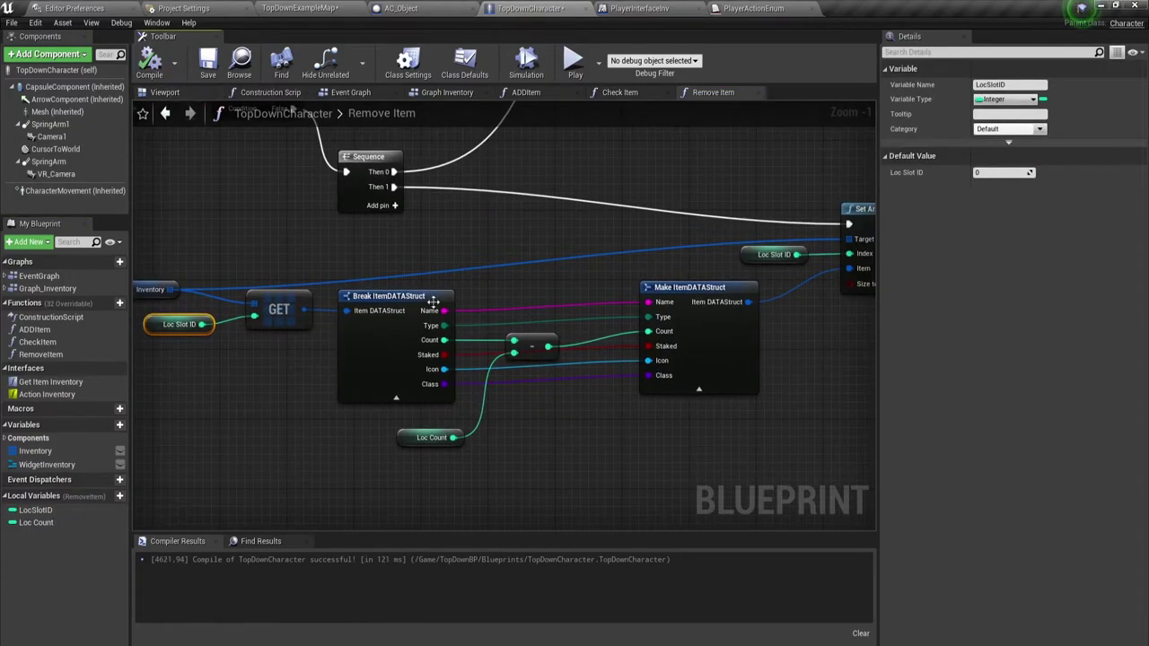
pyautogui.moveTo(432, 303); pyautogui.dragTo(412, 478, button='right')
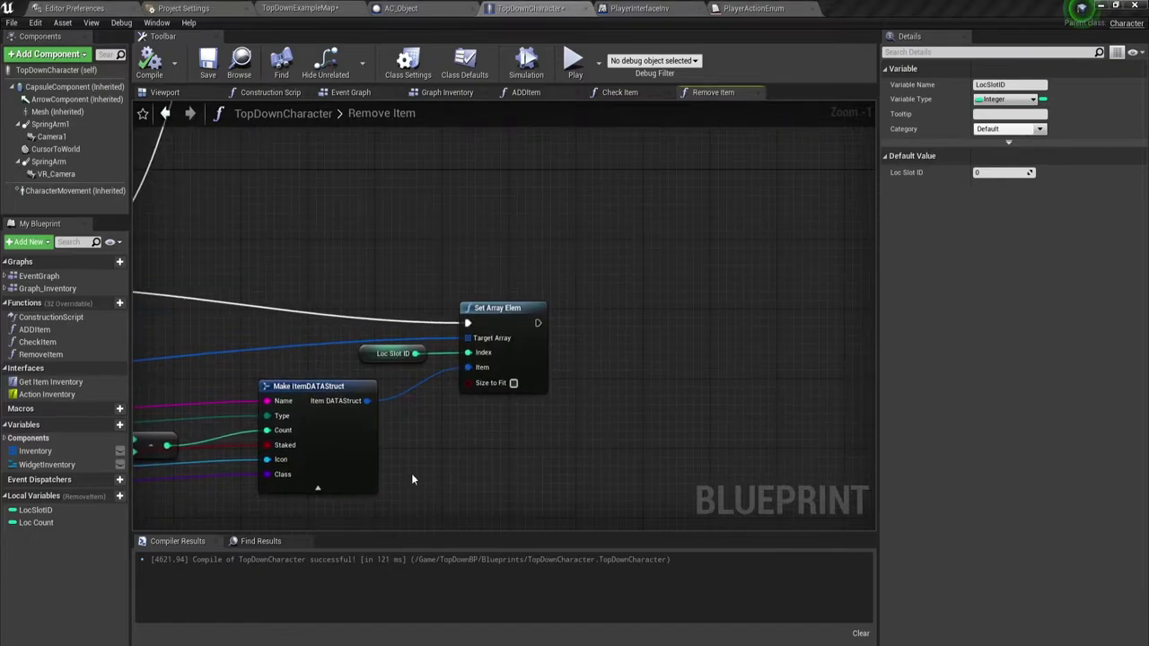
pyautogui.moveTo(486, 475)
pyautogui.mouseDown(button='right')
pyautogui.moveTo(450, 381)
pyautogui.moveTo(782, 325)
pyautogui.moveTo(789, 357)
pyautogui.mouseUp(button='right')
pyautogui.scroll(-2, 451, 381)
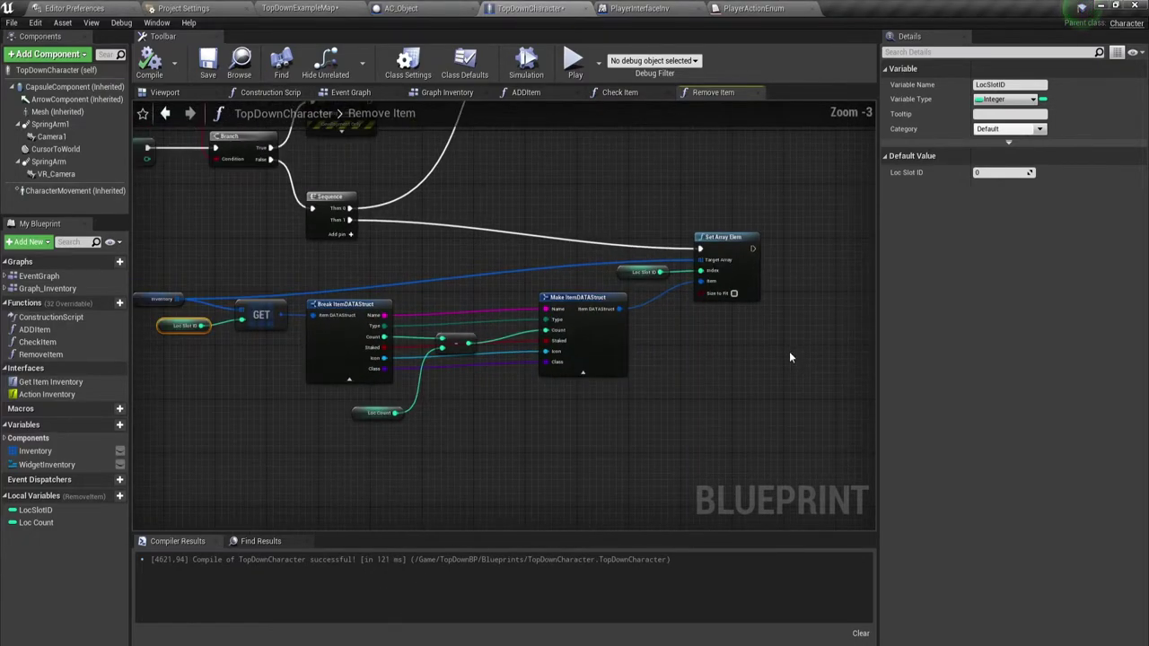
pyautogui.moveTo(155, 305); pyautogui.dragTo(184, 305, button='right')
pyautogui.keyDown('ctrl'); pyautogui.click(184, 300); pyautogui.keyUp('ctrl')
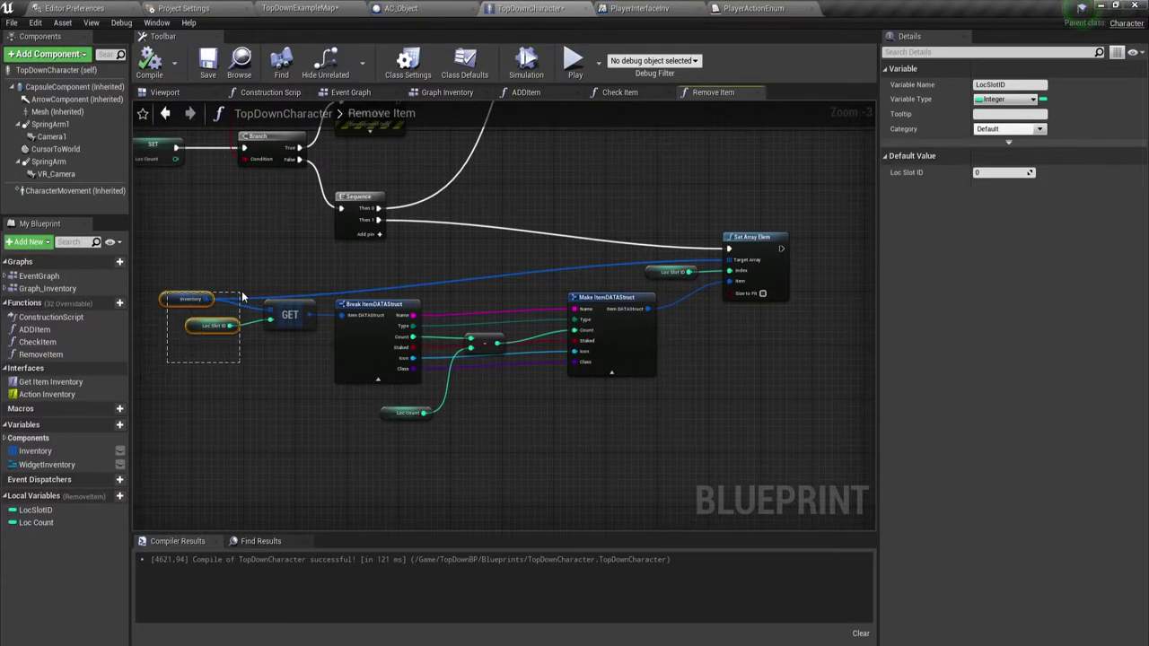
pyautogui.click(211, 327)
pyautogui.click(444, 434)
pyautogui.click(408, 412)
pyautogui.moveTo(708, 356); pyautogui.dragTo(521, 373, button='right')
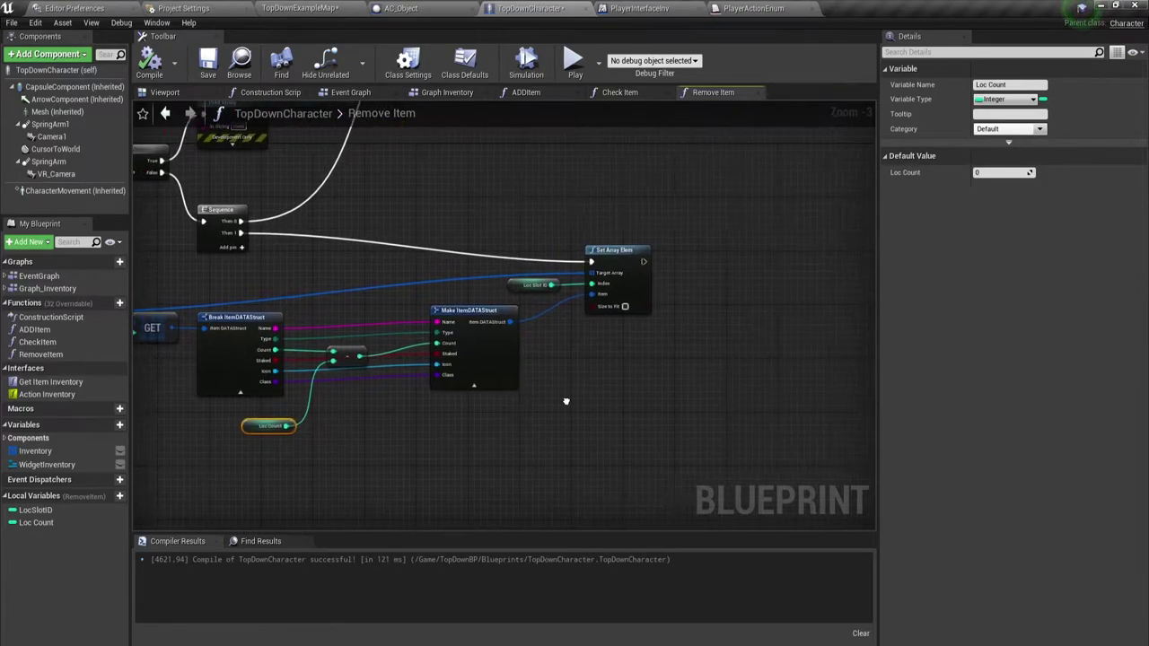
pyautogui.moveTo(530, 201); pyautogui.dragTo(605, 374)
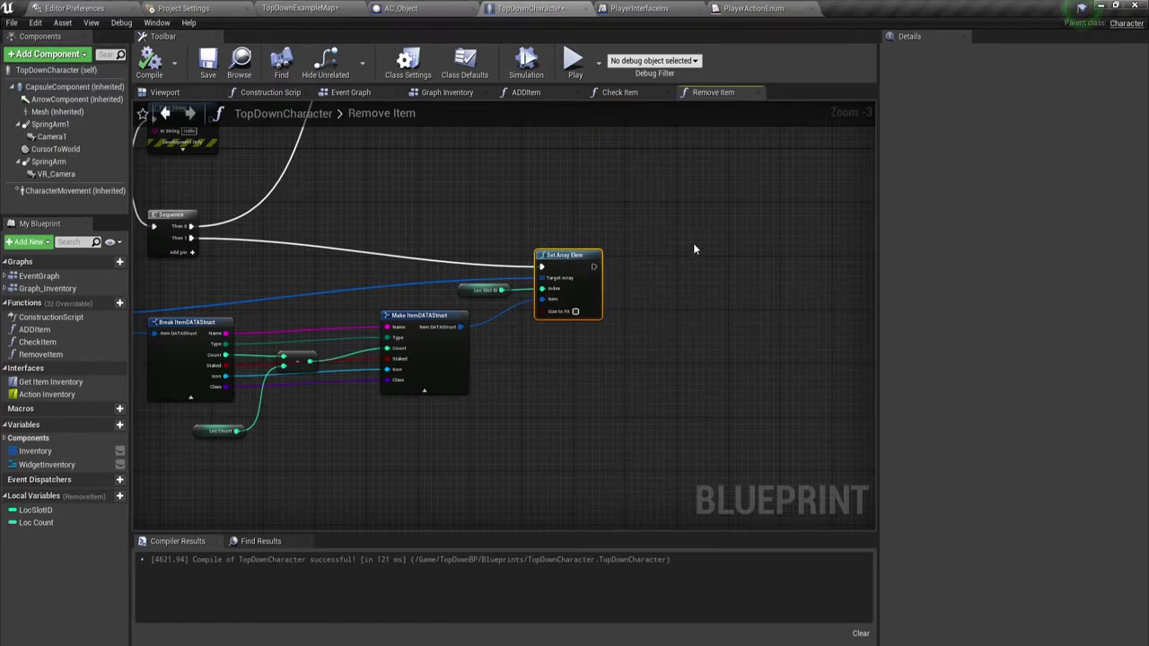
# Step: Add a Branch node and wire Set Array Elem's execution output into it
pyautogui.click(725, 245)
pyautogui.scroll(3, 628, 296)
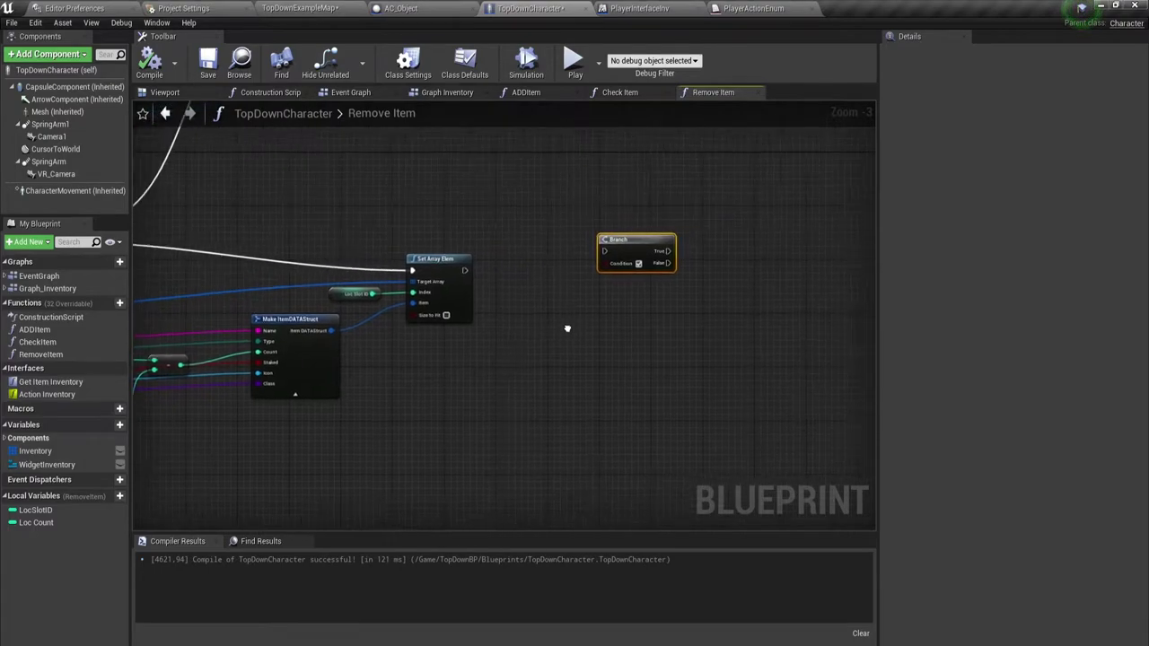
pyautogui.moveTo(487, 342); pyautogui.dragTo(403, 375, button='right')
pyautogui.moveTo(312, 267)
pyautogui.mouseDown()
pyautogui.moveTo(525, 241)
pyautogui.moveTo(713, 186)
pyautogui.mouseUp()
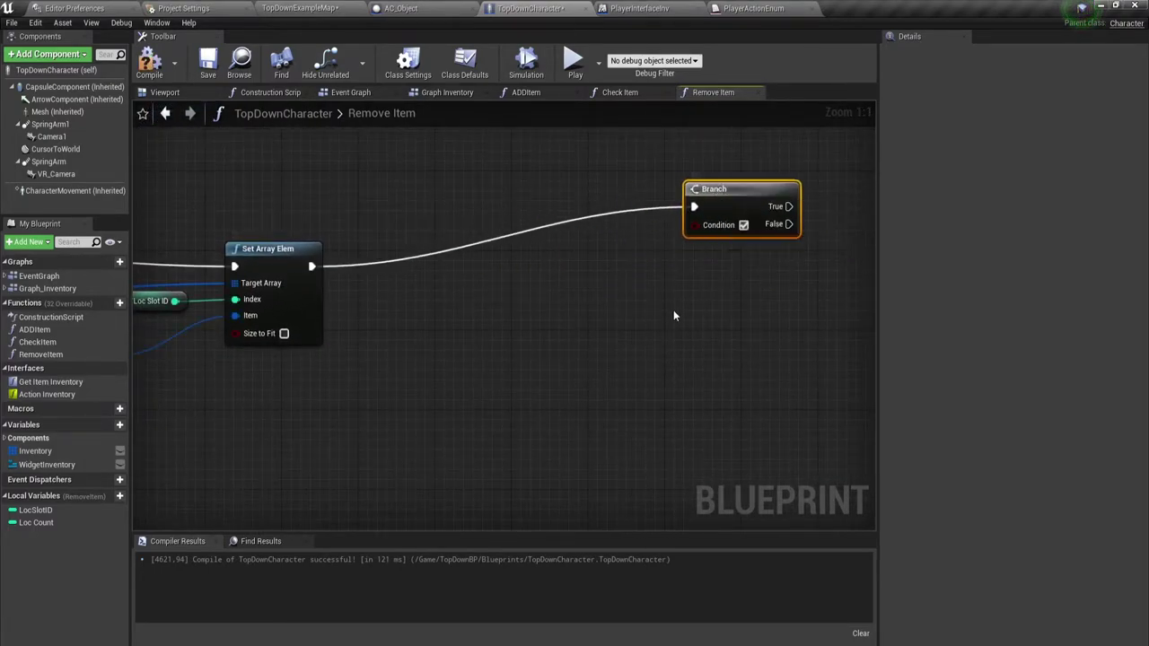
pyautogui.moveTo(673, 310); pyautogui.dragTo(499, 327, button='right')
pyautogui.moveTo(491, 240); pyautogui.dragTo(658, 235, button='right')
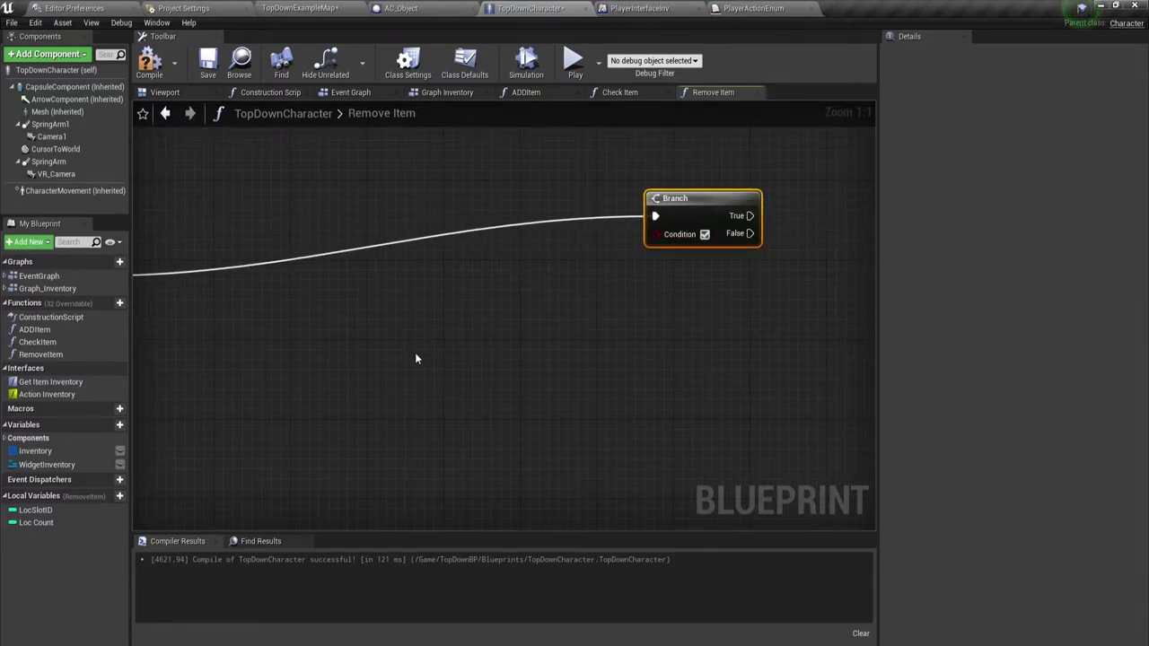
pyautogui.moveTo(415, 352)
pyautogui.mouseDown(button='right')
pyautogui.moveTo(544, 341)
pyautogui.moveTo(469, 331)
pyautogui.mouseUp(button='right')
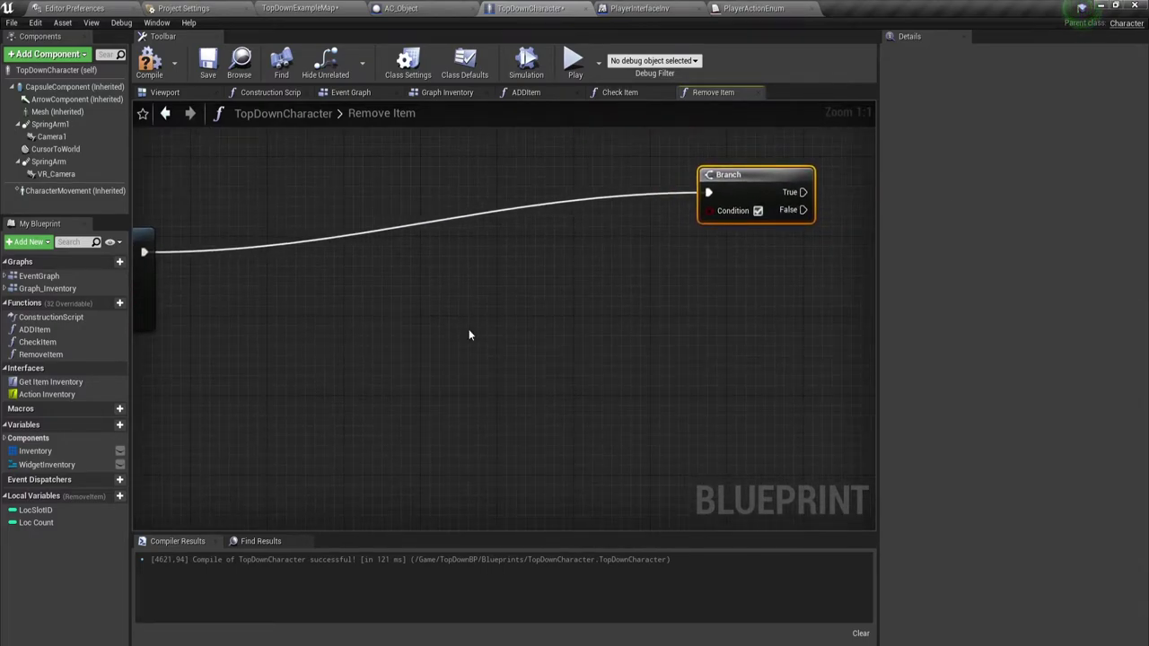
# Step: Select the Inventory, GET, Loc Slot ID and Break ItemDATAStruct nodes for copying
pyautogui.scroll(-1, 275, 351)
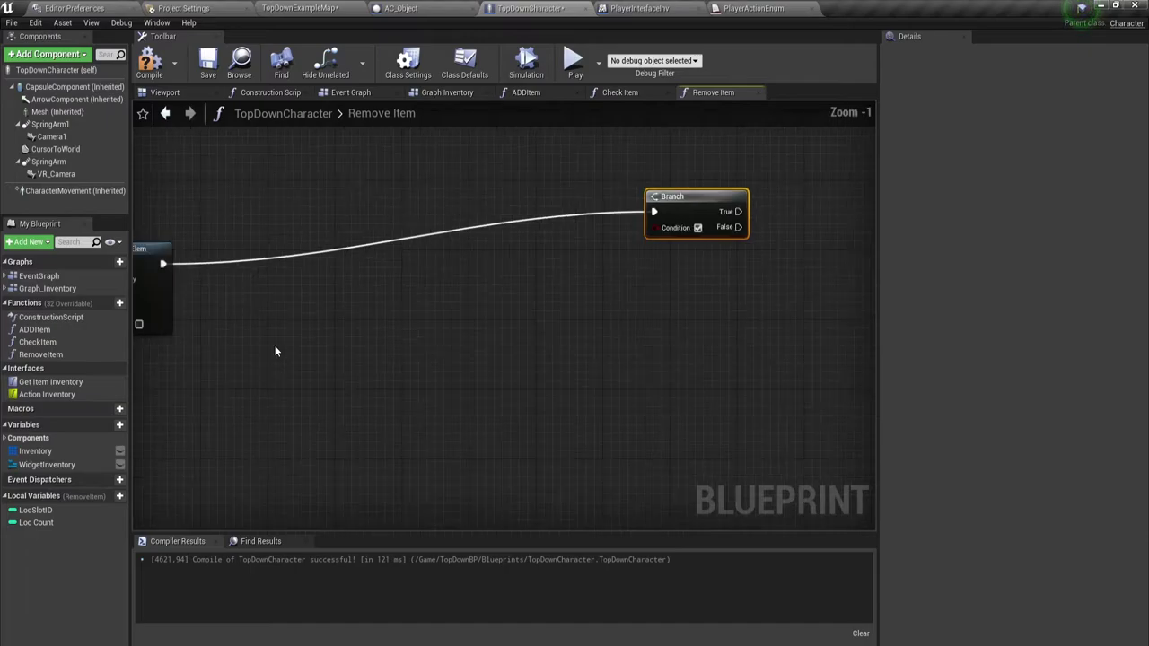
pyautogui.moveTo(212, 362)
pyautogui.mouseDown(button='right')
pyautogui.moveTo(491, 345)
pyautogui.moveTo(717, 312)
pyautogui.mouseUp(button='right')
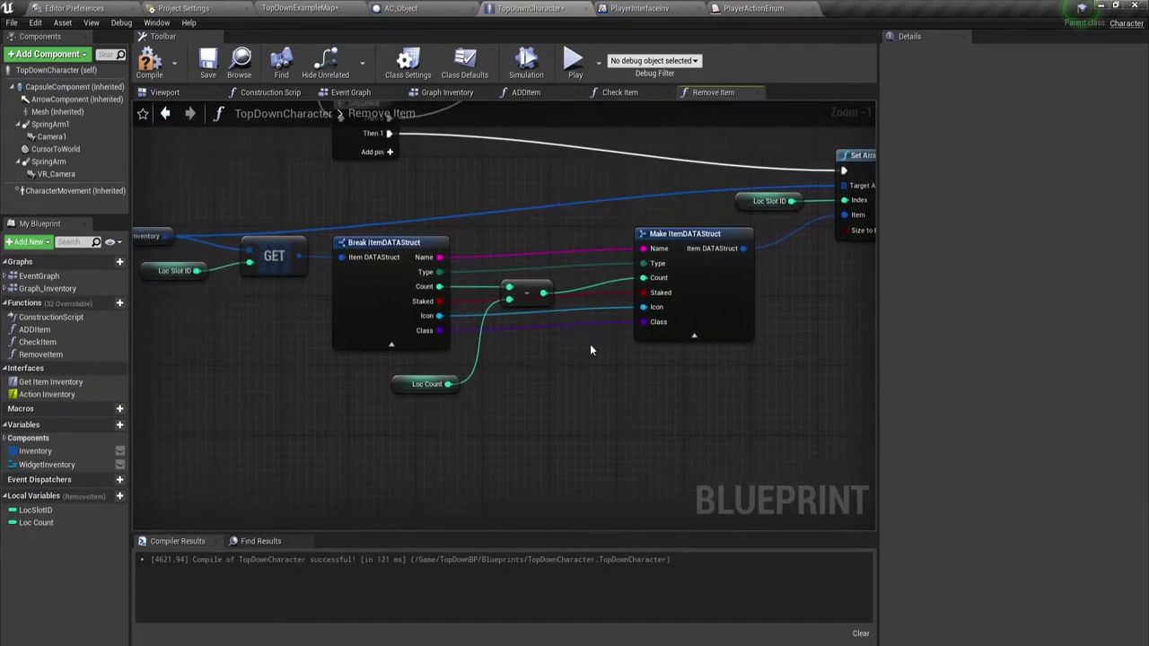
pyautogui.moveTo(139, 359); pyautogui.dragTo(276, 355, button='right')
pyautogui.moveTo(274, 356)
pyautogui.mouseDown()
pyautogui.moveTo(549, 231)
pyautogui.moveTo(521, 231)
pyautogui.mouseUp()
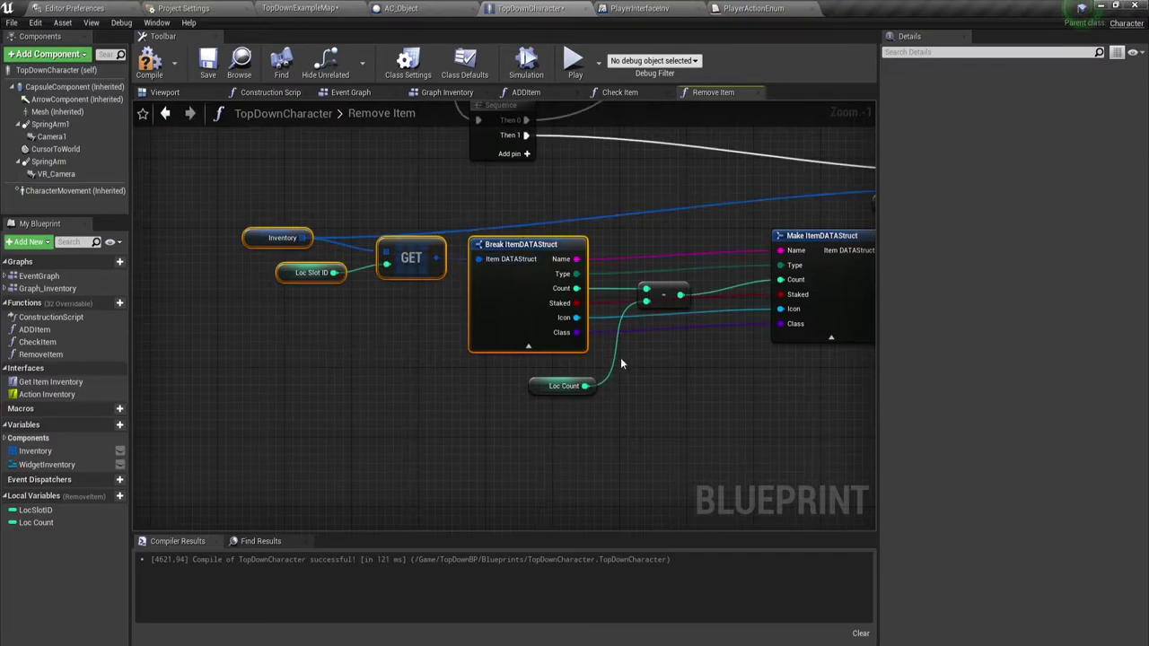
pyautogui.scroll(-2, 620, 357)
pyautogui.moveTo(795, 381); pyautogui.dragTo(474, 334, button='right')
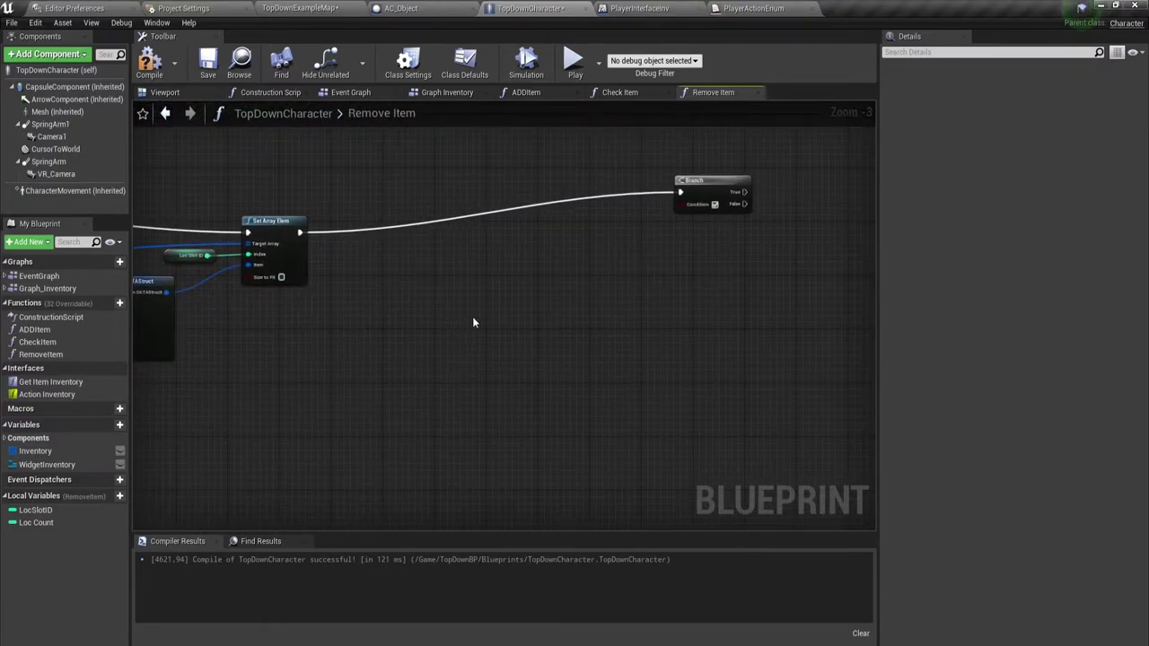
# Step: Paste the Inventory, Loc Slot ID, GET and Break ItemDATAStruct copies below Set Array Elem
pyautogui.hotkey('ctrl', 'v')
pyautogui.moveTo(538, 326)
pyautogui.mouseDown()
pyautogui.moveTo(571, 325)
pyautogui.moveTo(547, 316)
pyautogui.mouseUp()
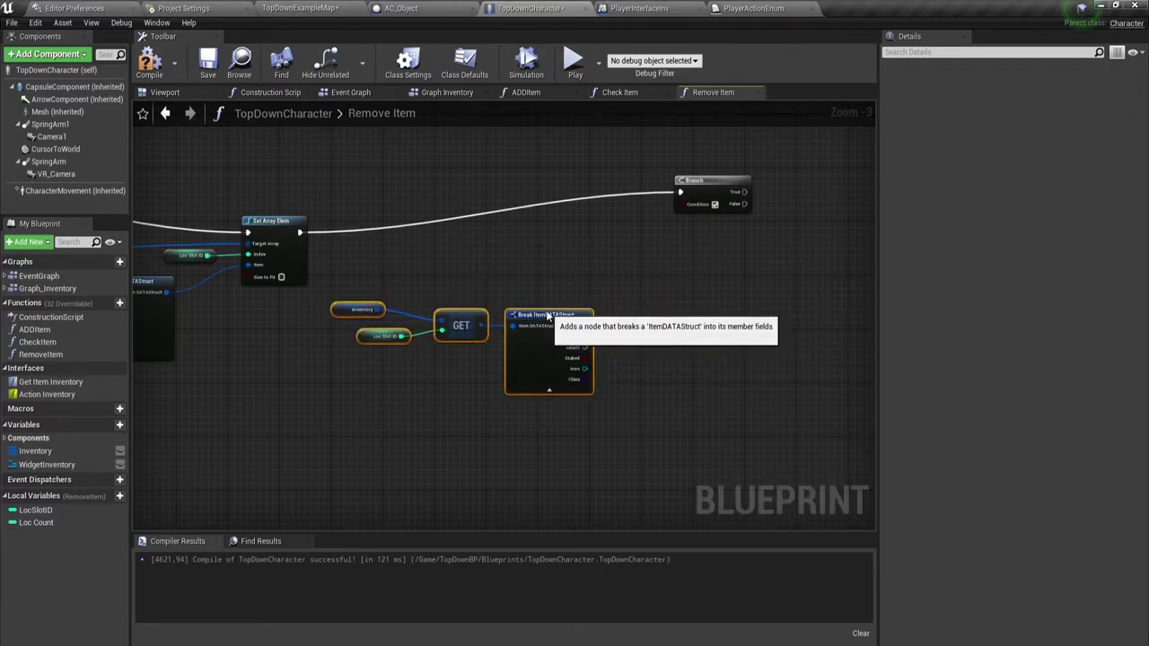
pyautogui.moveTo(333, 259); pyautogui.dragTo(553, 388)
pyautogui.moveTo(575, 349); pyautogui.dragTo(569, 342)
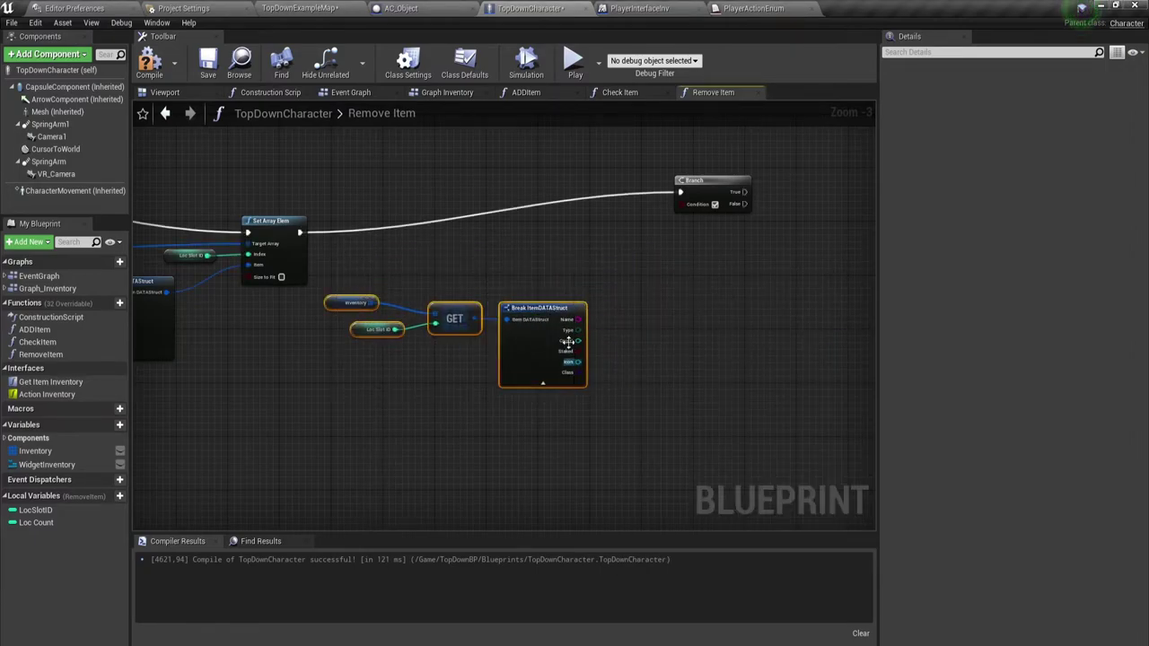
pyautogui.moveTo(650, 285); pyautogui.dragTo(595, 341, button='right')
pyautogui.scroll(1, 595, 341)
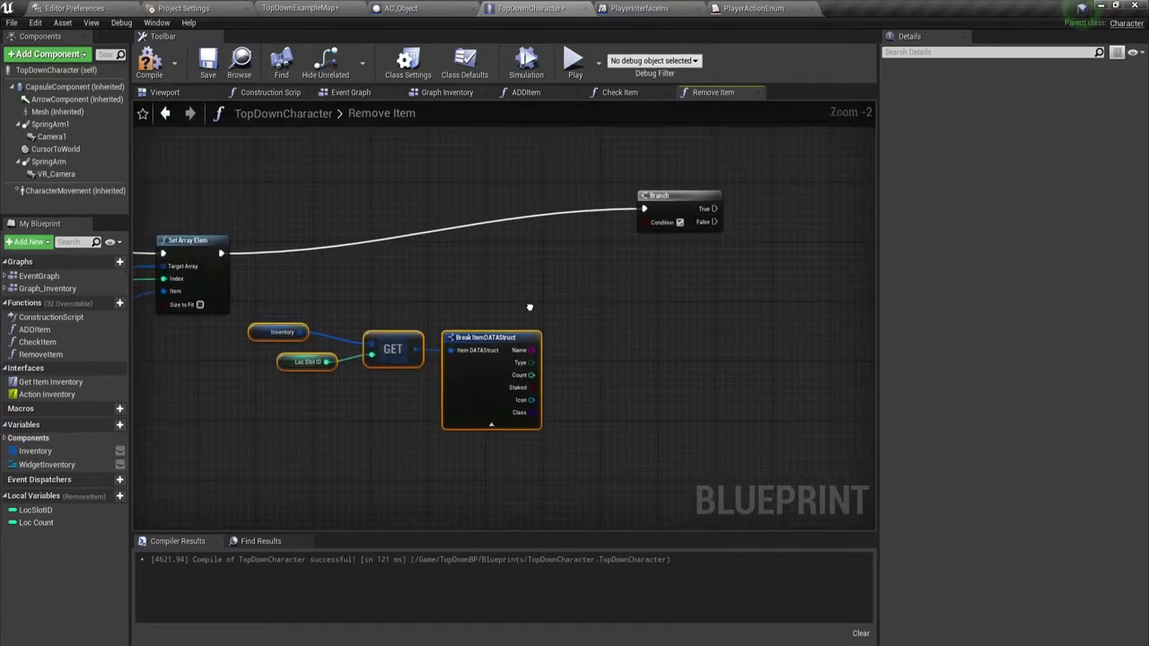
pyautogui.moveTo(530, 307); pyautogui.dragTo(523, 308, button='right')
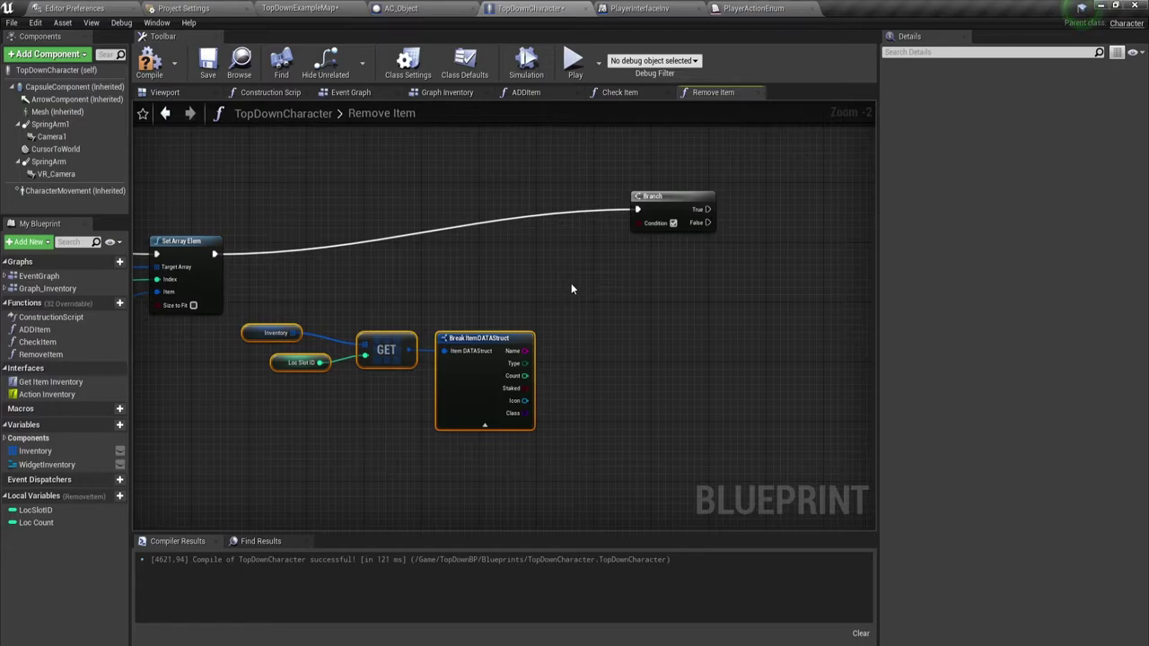
pyautogui.moveTo(525, 375); pyautogui.dragTo(566, 363)
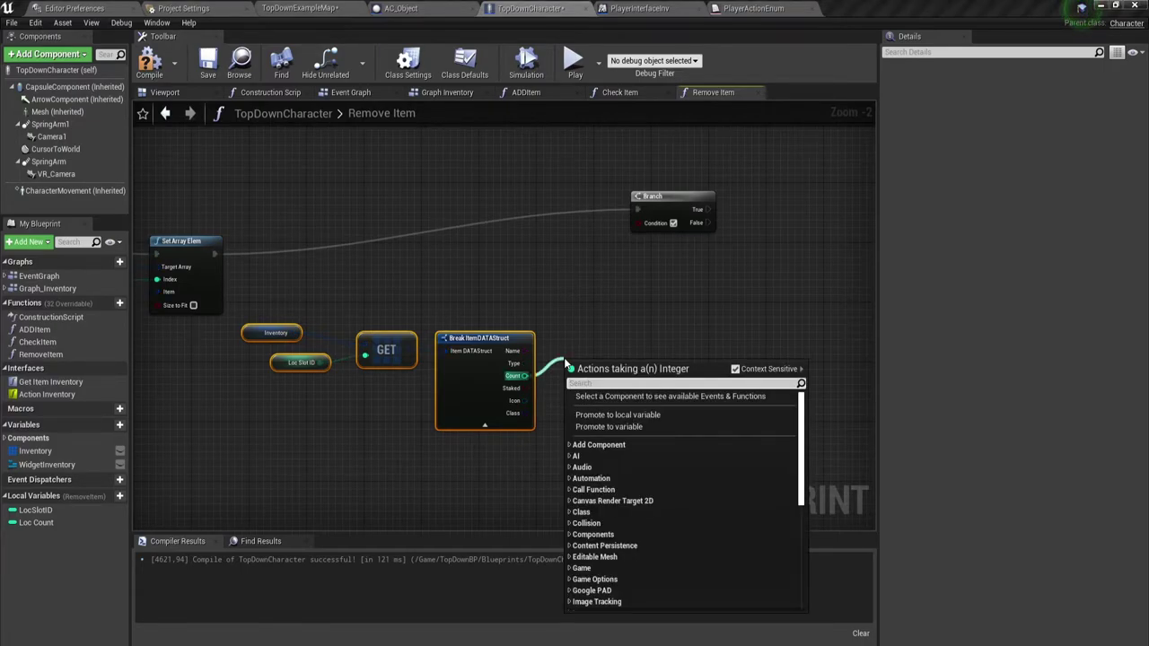
# Step: Add an integer less-than check on the copied Count and wire it into the Branch Condition
pyautogui.write('-')
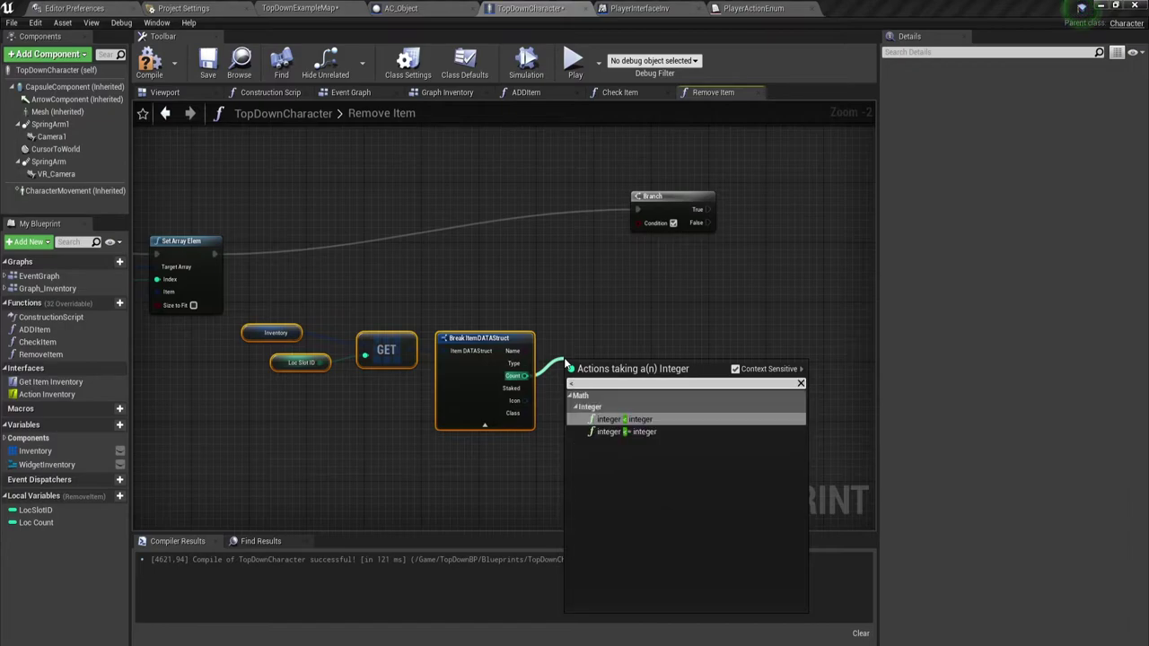
pyautogui.click(619, 422)
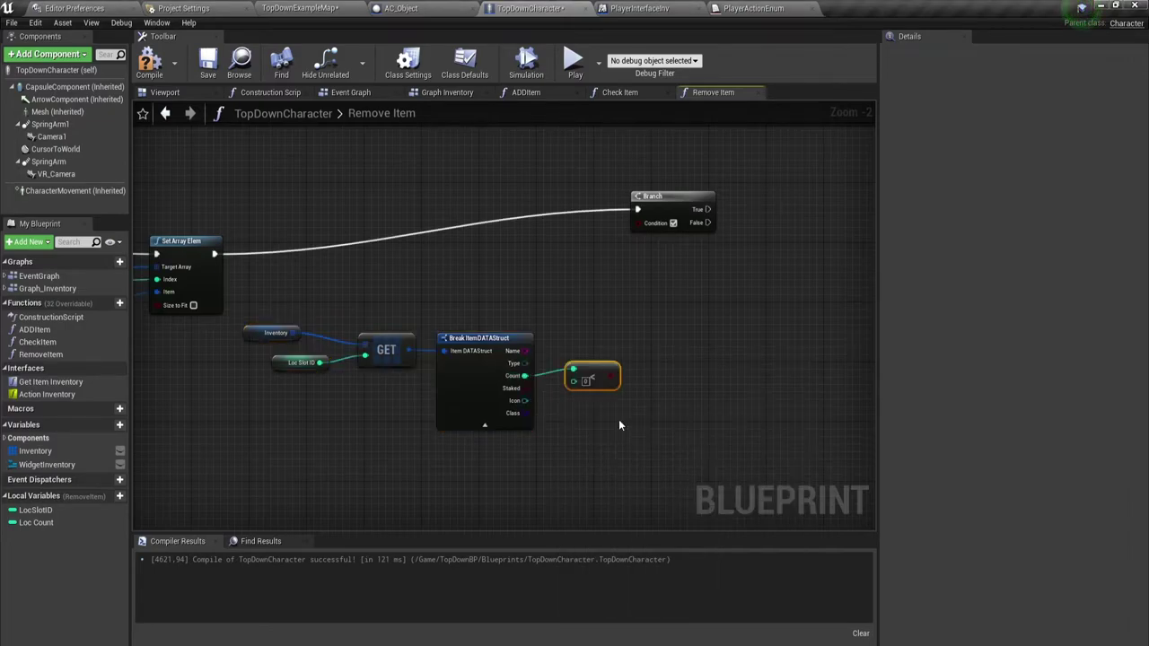
pyautogui.moveTo(657, 229); pyautogui.dragTo(640, 222)
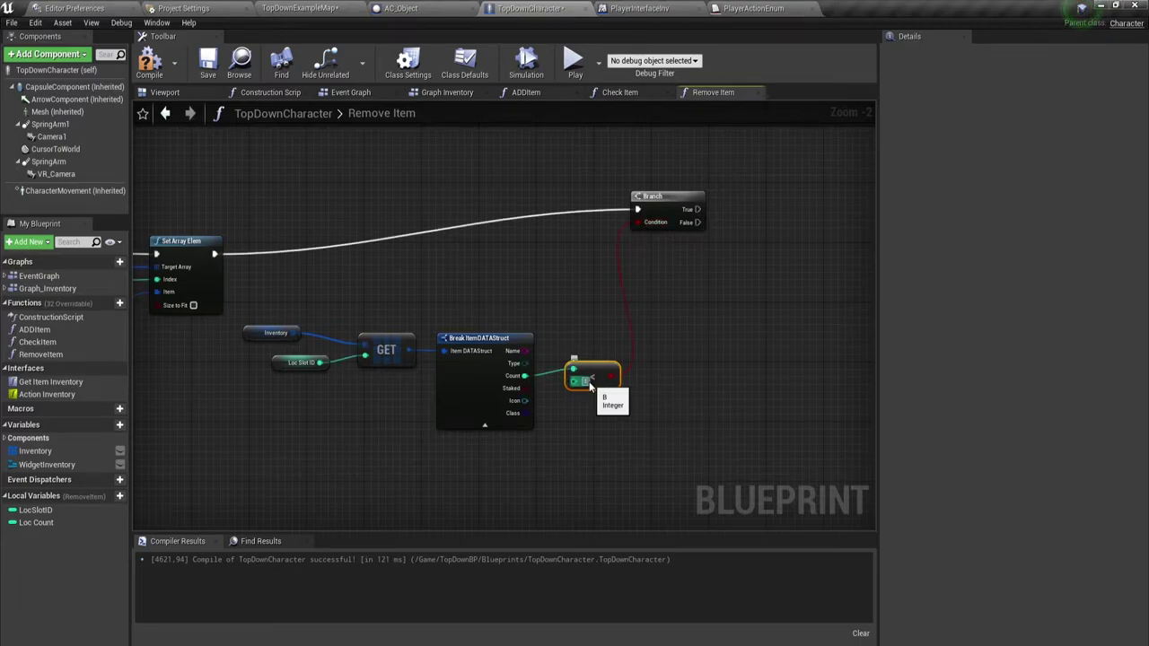
pyautogui.moveTo(743, 270); pyautogui.dragTo(628, 344, button='right')
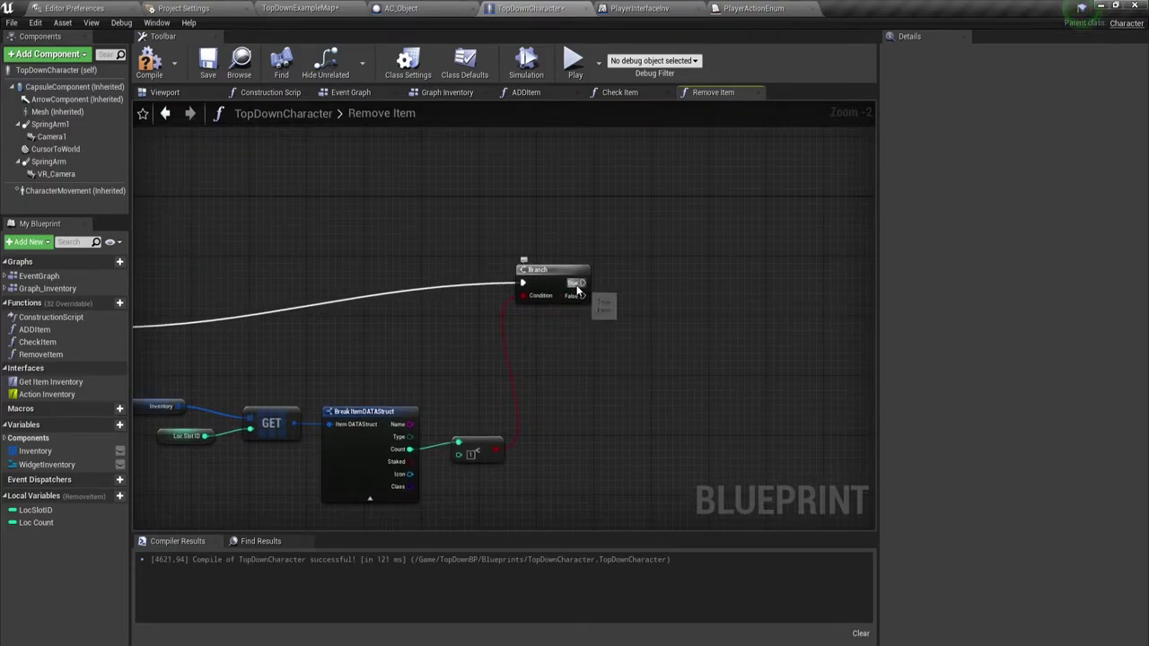
pyautogui.moveTo(565, 285); pyautogui.dragTo(573, 308)
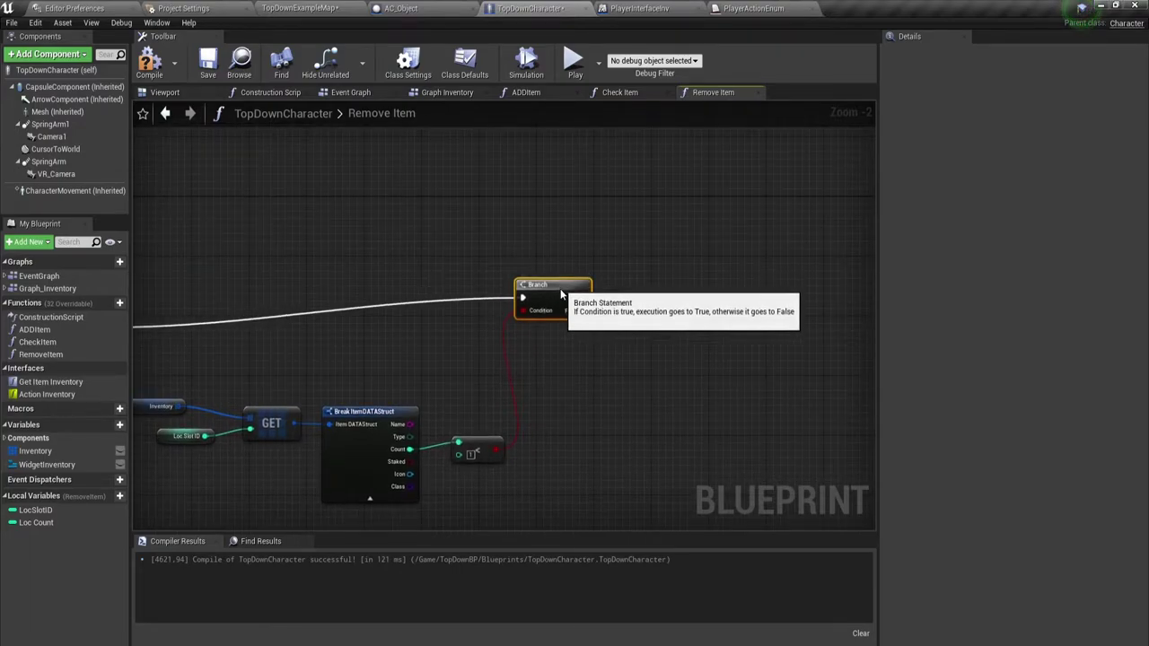
pyautogui.moveTo(629, 366); pyautogui.dragTo(607, 378, button='right')
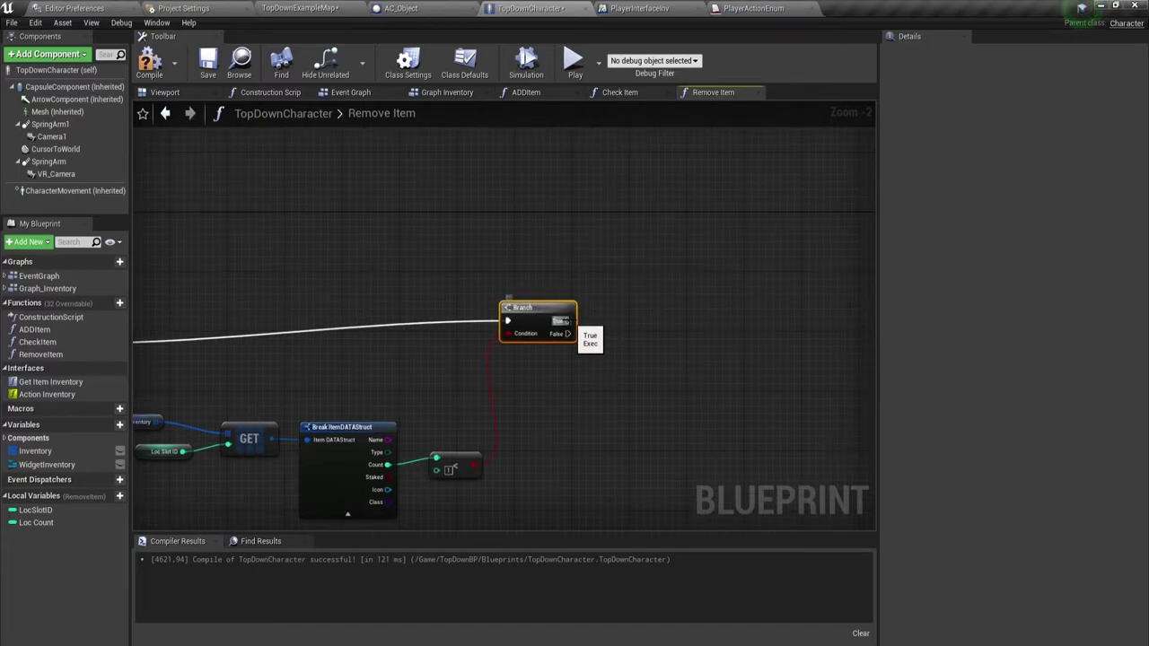
# Step: Add a Set Array Elem node off the Branch's True execution pin and move it up-right
pyautogui.moveTo(566, 320); pyautogui.dragTo(642, 310)
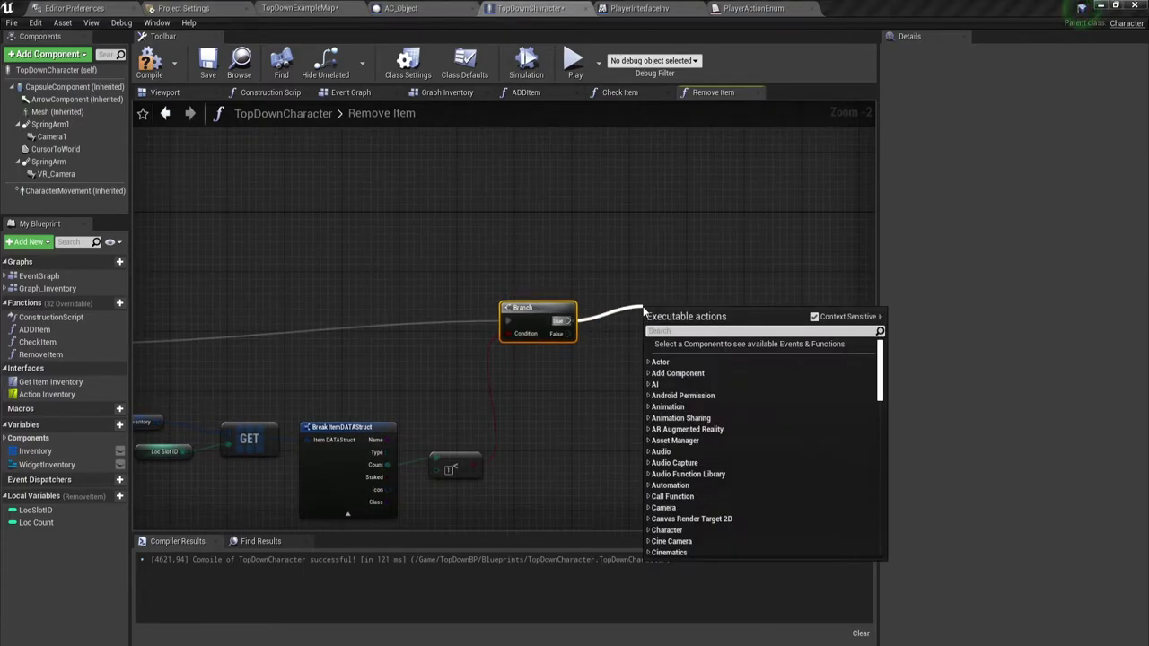
pyautogui.write('set arr')
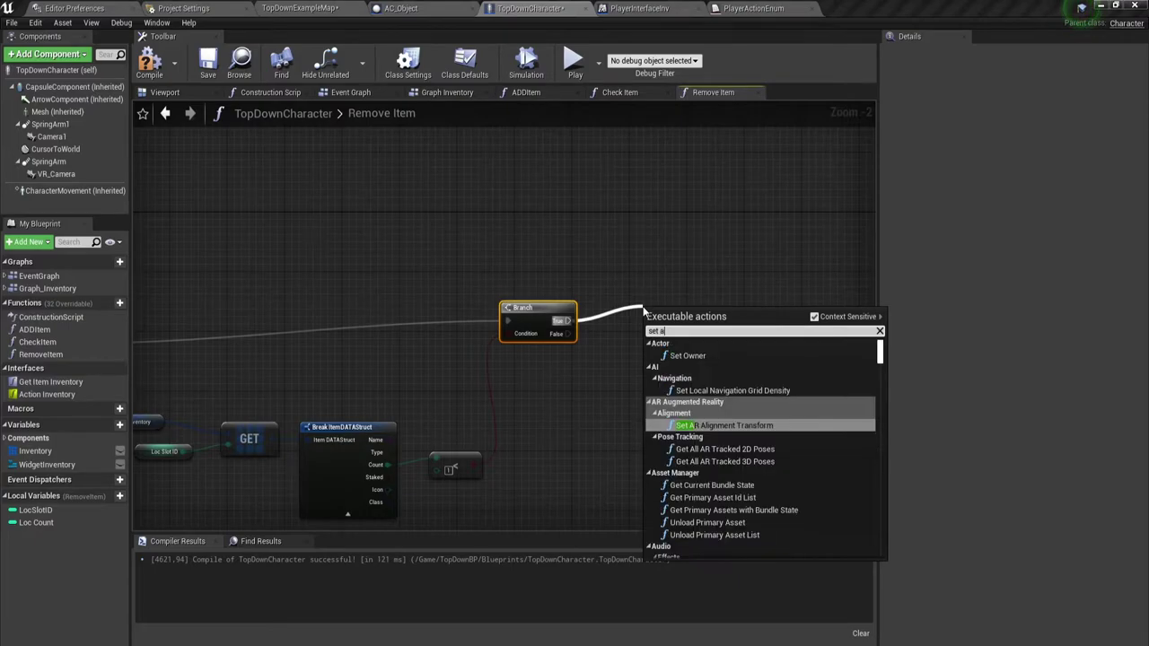
pyautogui.click(716, 392)
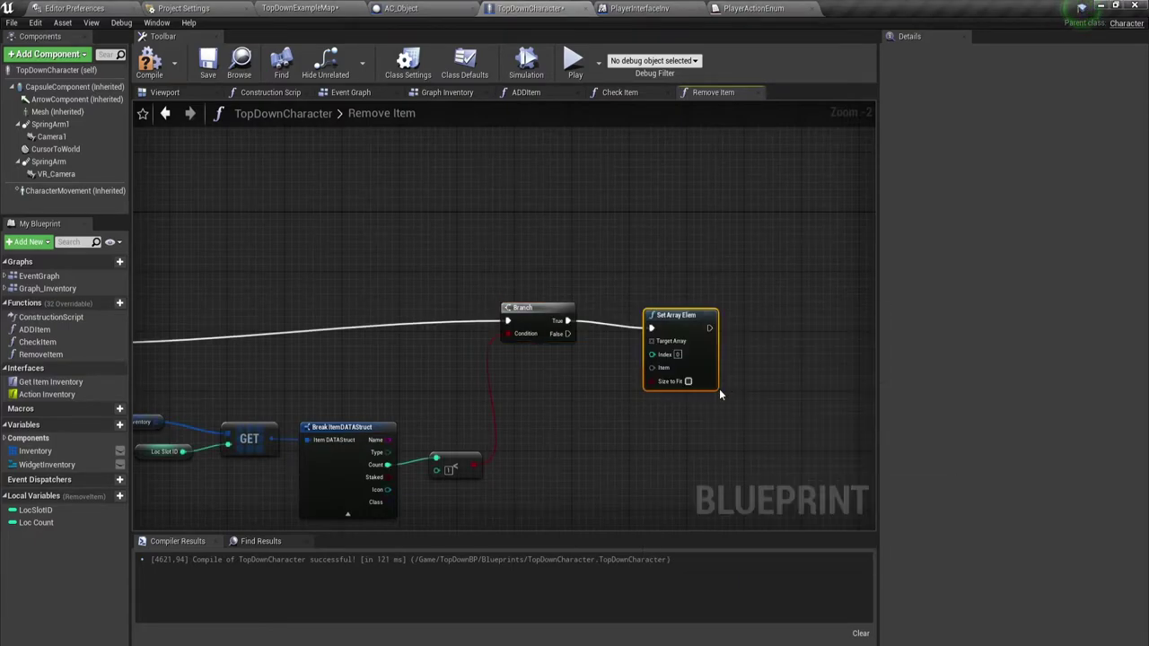
pyautogui.moveTo(680, 314); pyautogui.dragTo(774, 233)
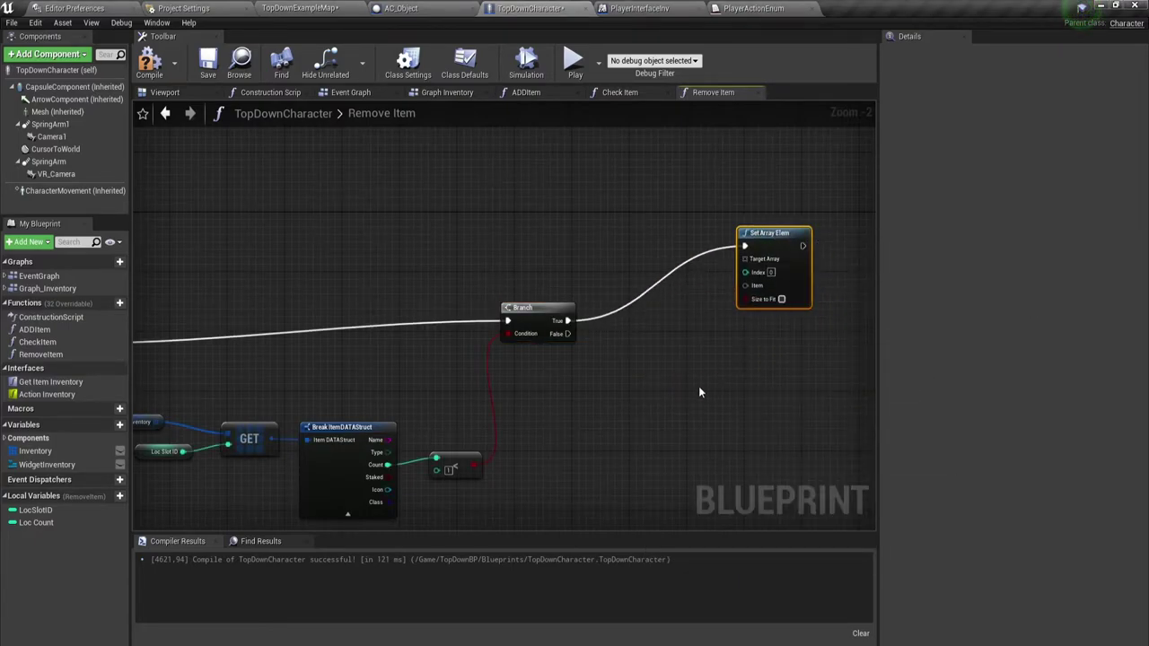
# Step: Wire Inventory into its Target Array and Loc Slot ID into its Index
pyautogui.scroll(1, 733, 397)
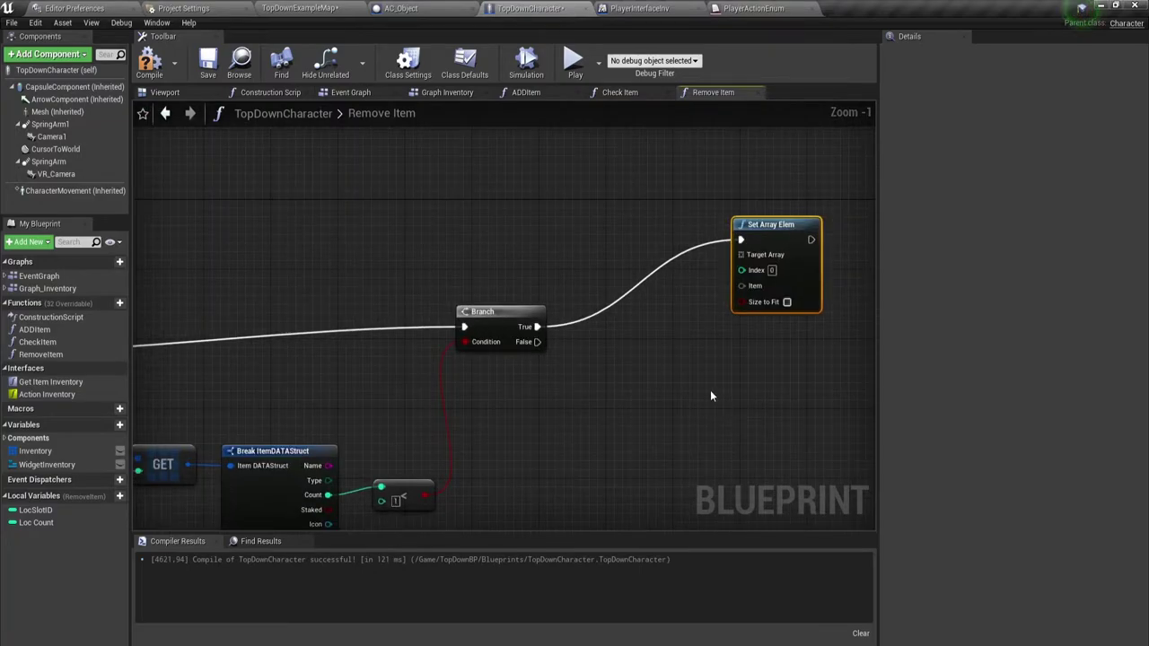
pyautogui.moveTo(49, 450); pyautogui.dragTo(729, 254)
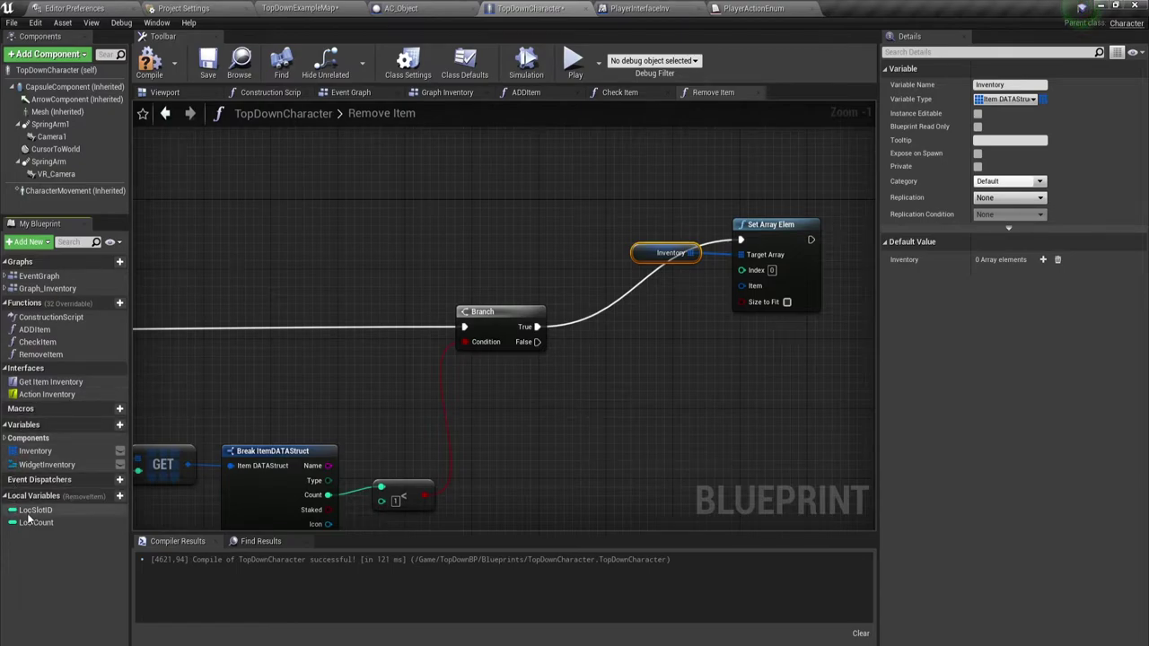
pyautogui.moveTo(36, 510); pyautogui.dragTo(742, 280)
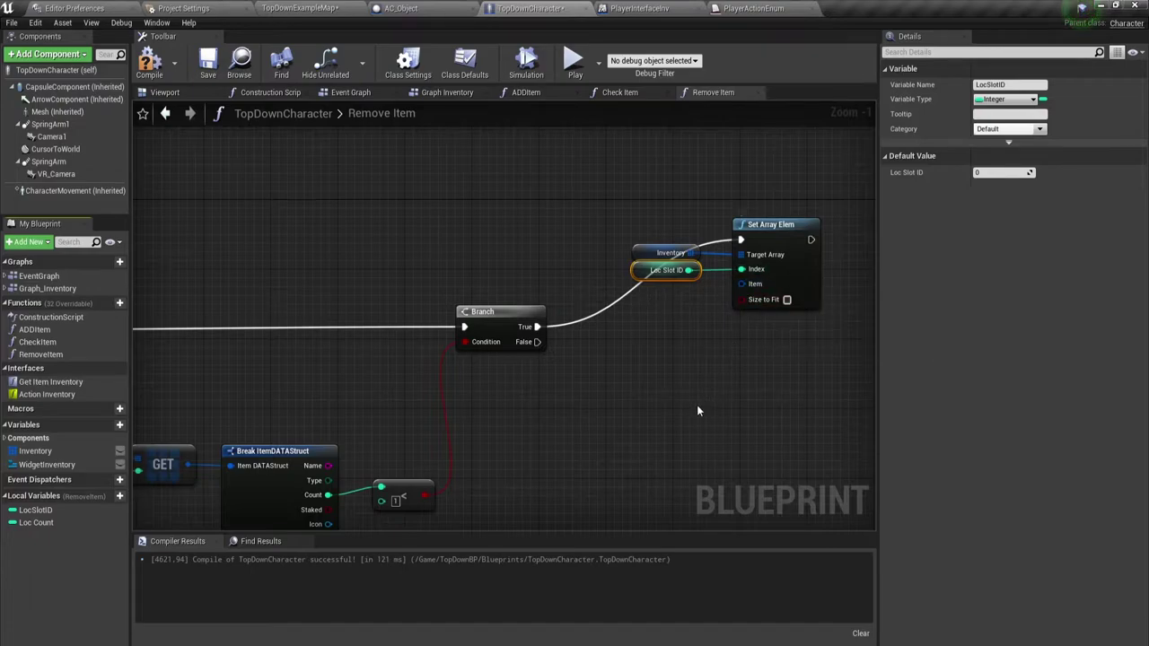
pyautogui.moveTo(694, 388); pyautogui.dragTo(616, 392, button='right')
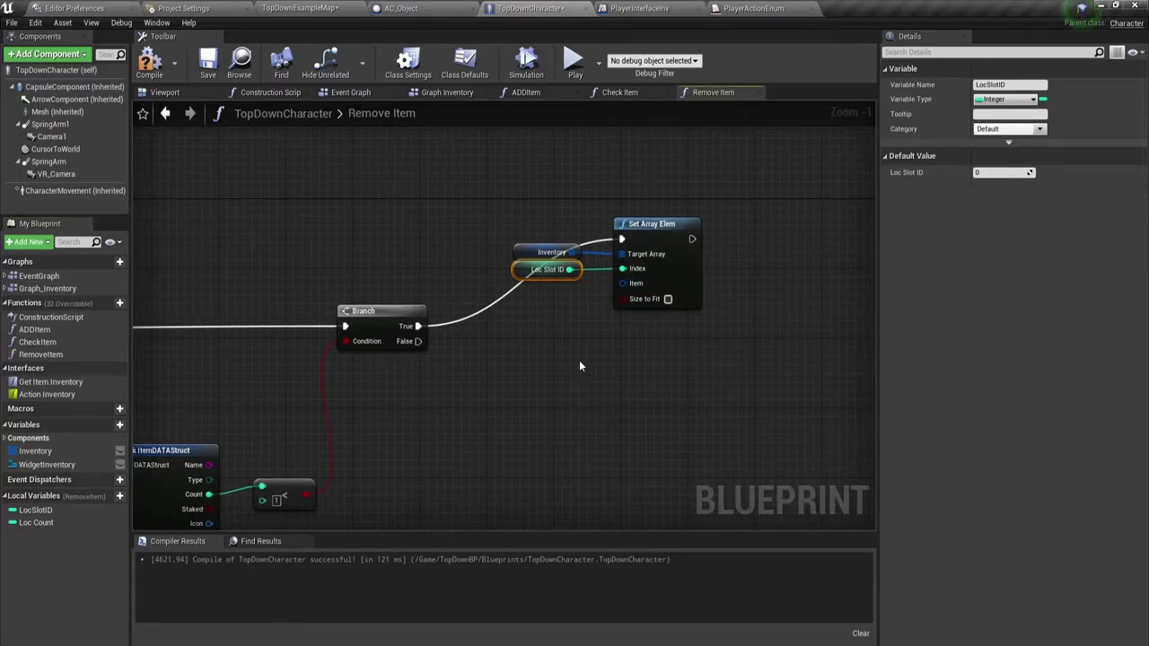
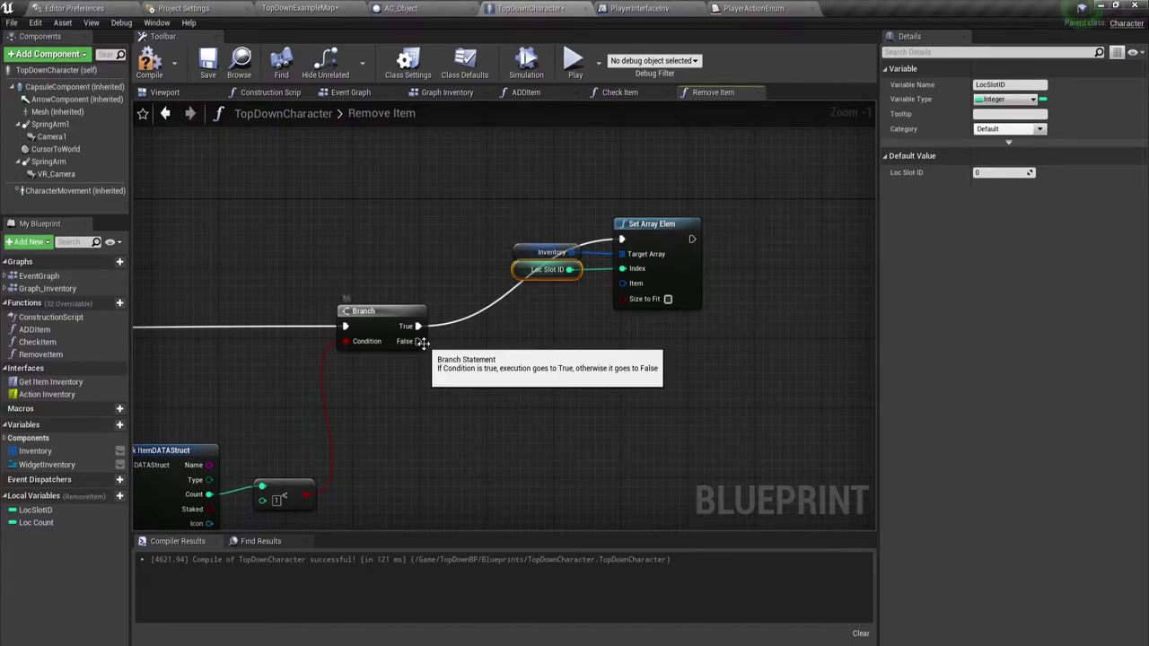
# Step: Start wiring the Branch node's False output, then dismiss the suggestions without adding a node
pyautogui.moveTo(419, 341)
pyautogui.mouseDown()
pyautogui.moveTo(701, 292)
pyautogui.moveTo(740, 380)
pyautogui.mouseUp()
pyautogui.click(582, 410)
pyautogui.moveTo(700, 394); pyautogui.dragTo(609, 399, button='right')
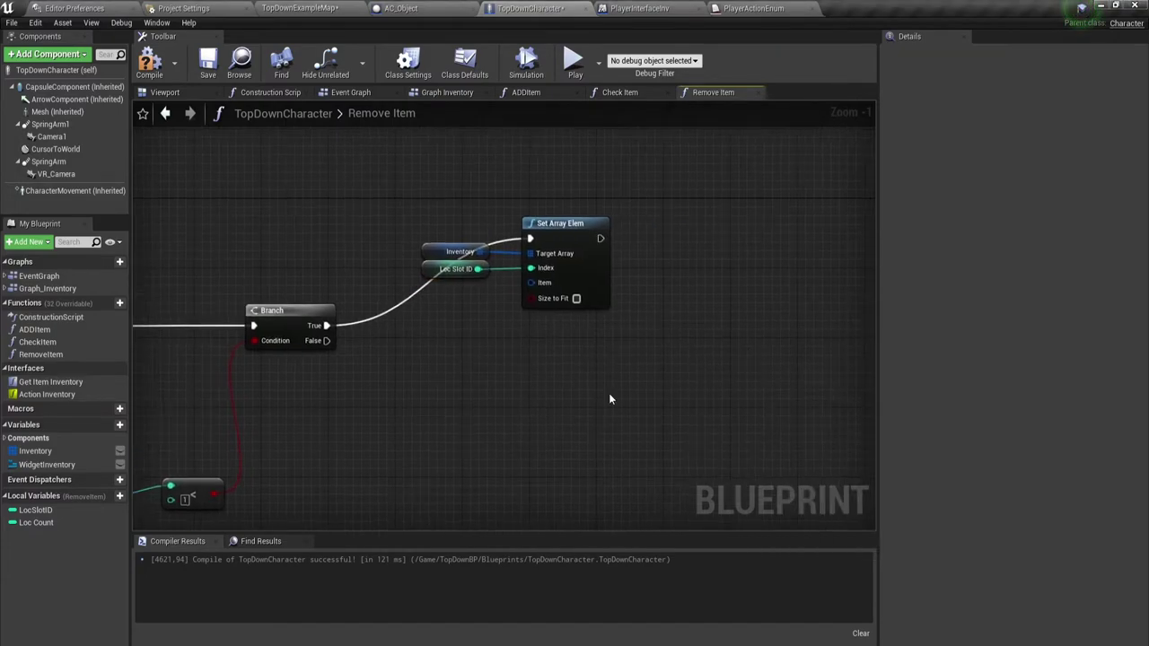
# Step: Copy the slot-number, Append and Print String nodes from ADDItem and paste them into Remove Item
pyautogui.click(526, 93)
pyautogui.scroll(-2, 548, 296)
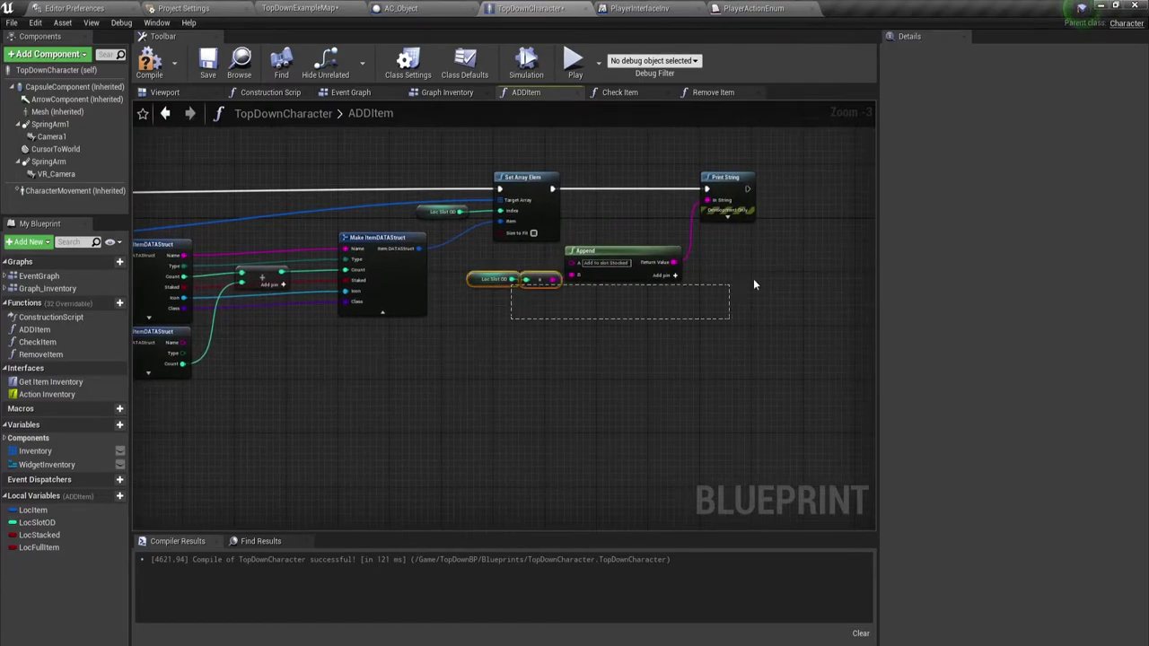
pyautogui.moveTo(463, 320); pyautogui.dragTo(756, 270)
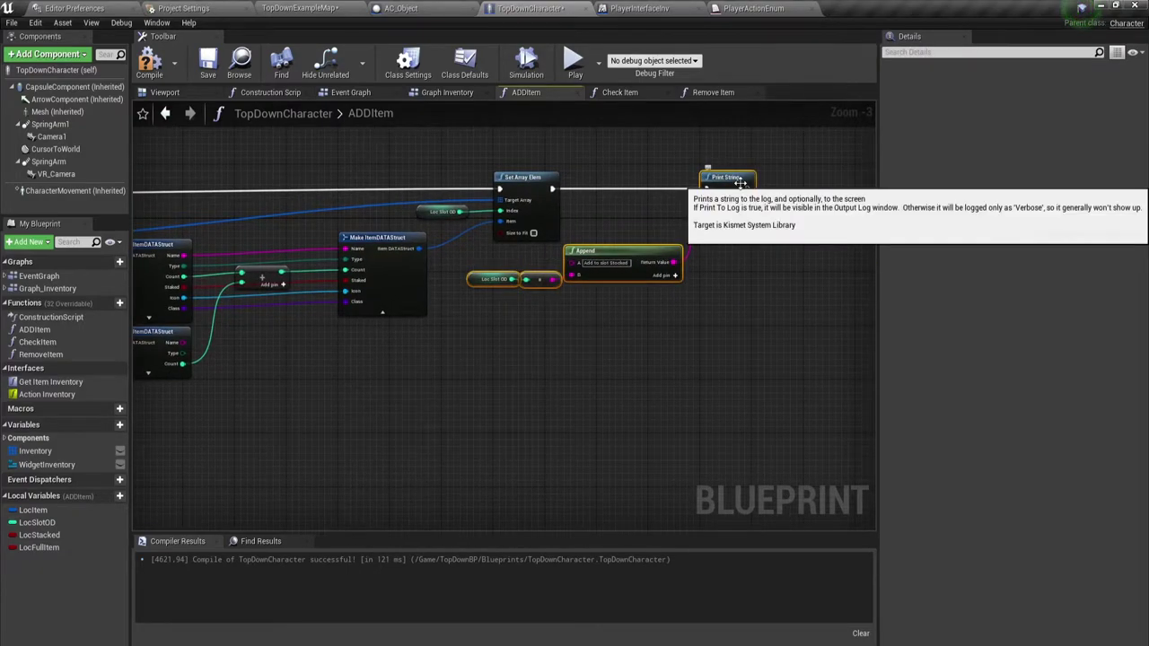
pyautogui.click(729, 93)
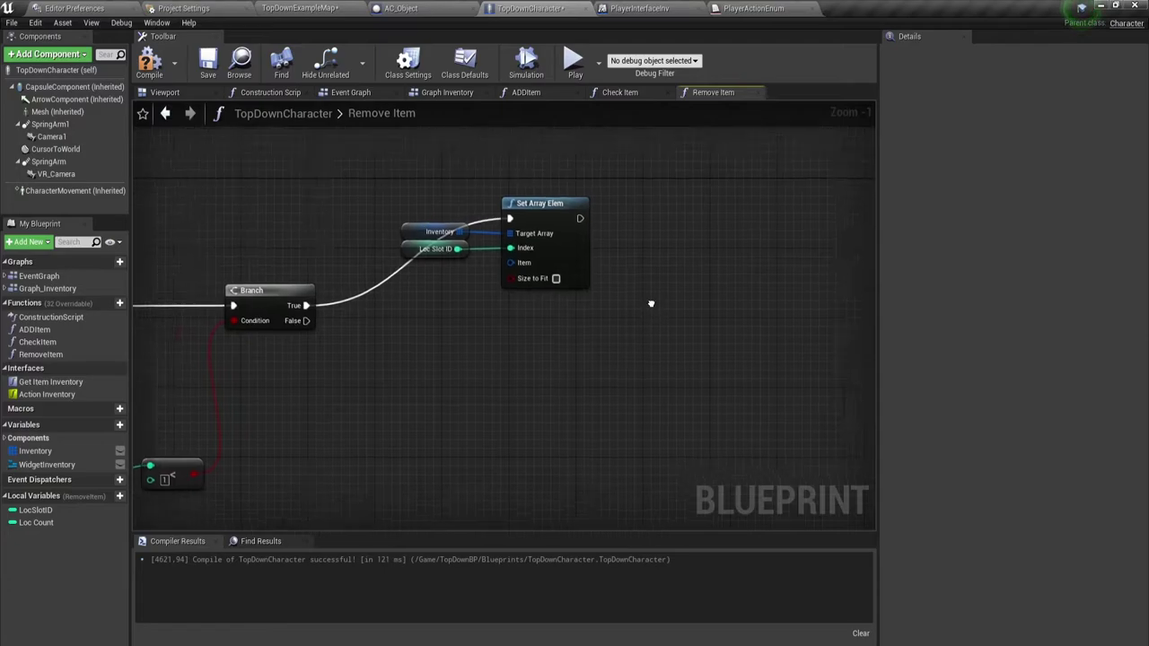
pyautogui.hotkey('ctrl', 'v')
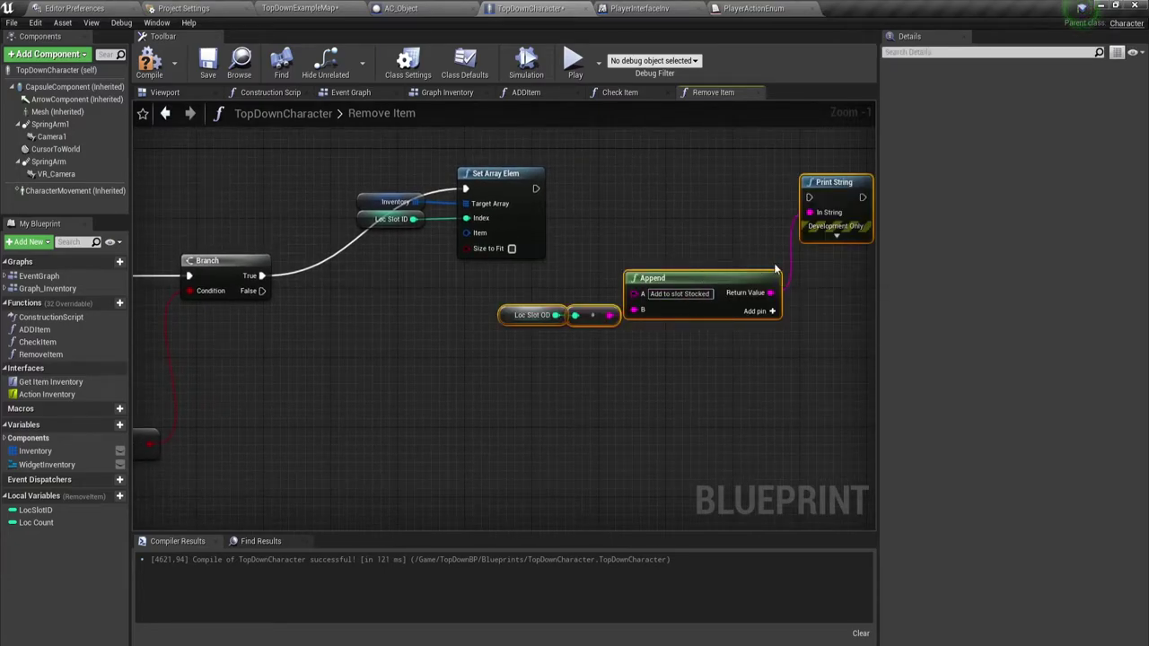
# Step: Position the pasted nodes and wire Set Array Elem and Branch False into Print String
pyautogui.moveTo(827, 201); pyautogui.dragTo(727, 296)
pyautogui.click(684, 337)
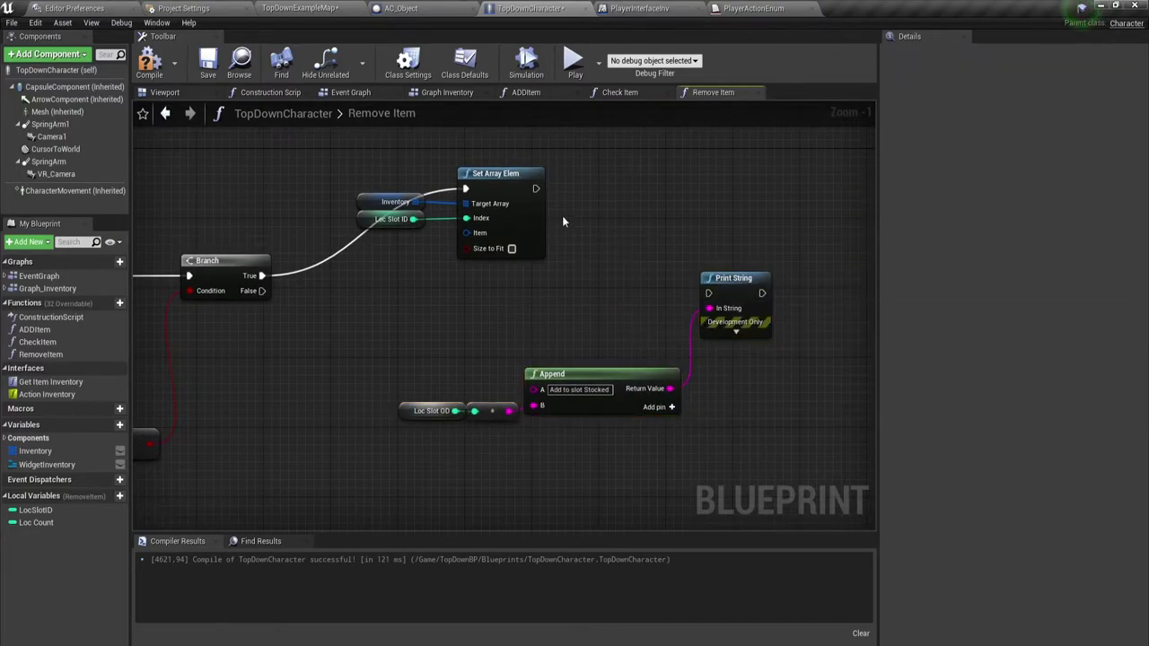
pyautogui.moveTo(536, 194); pyautogui.dragTo(709, 293)
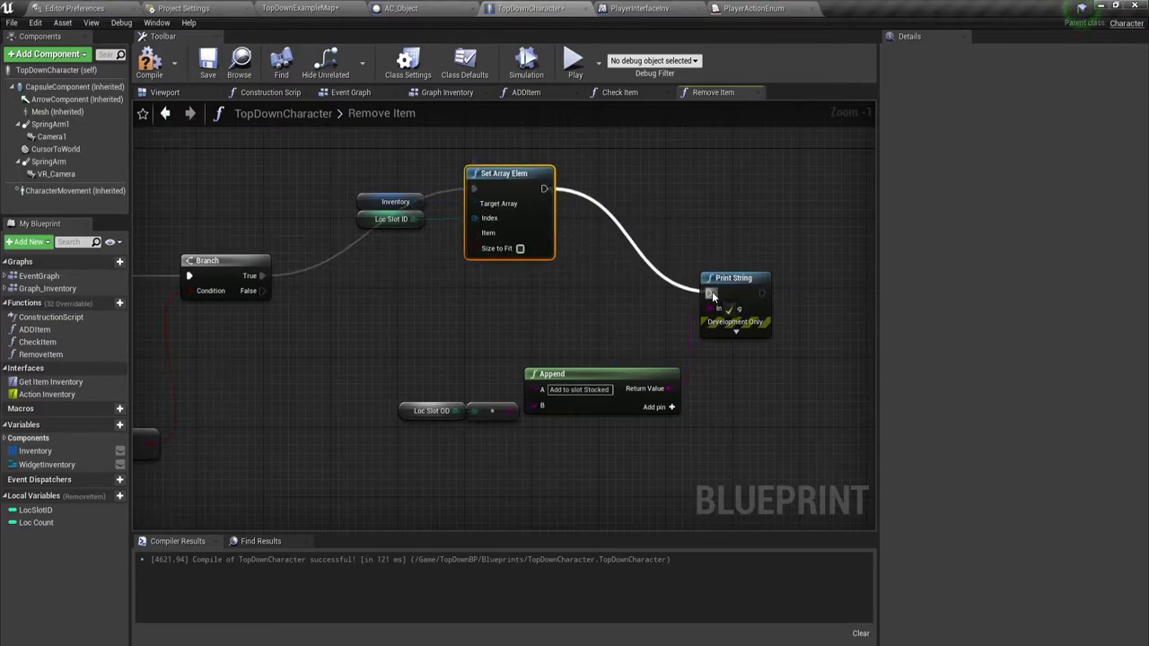
pyautogui.moveTo(261, 291); pyautogui.dragTo(708, 293)
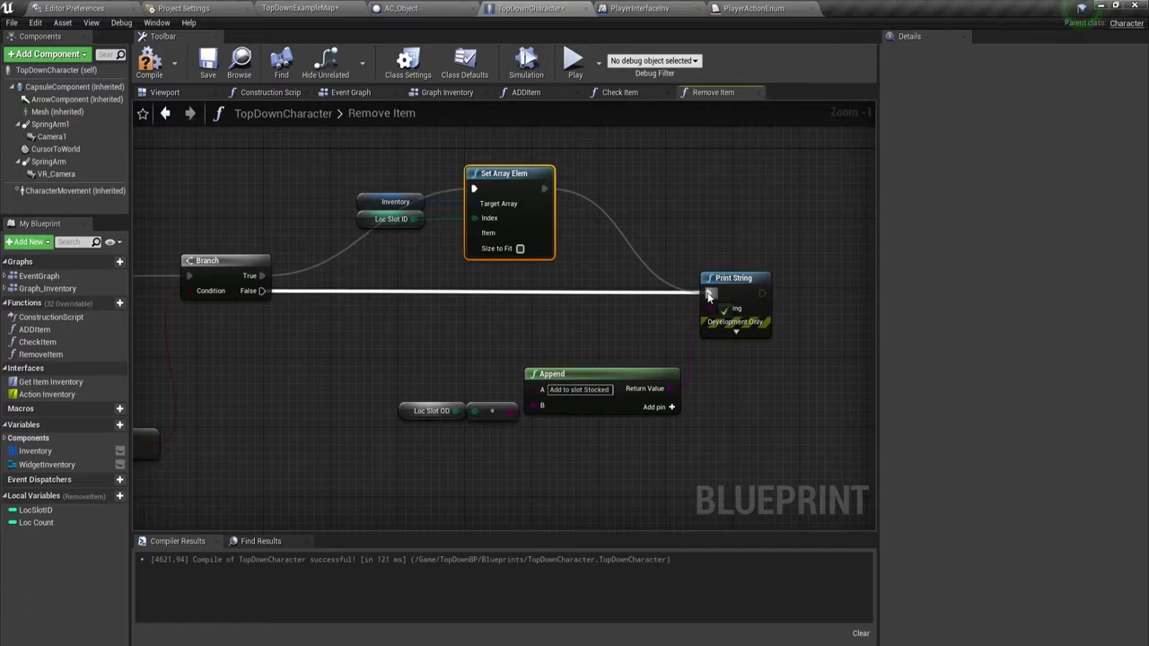
# Step: Change the Append node's first text value to 'RemoveSlot'
pyautogui.click(579, 390)
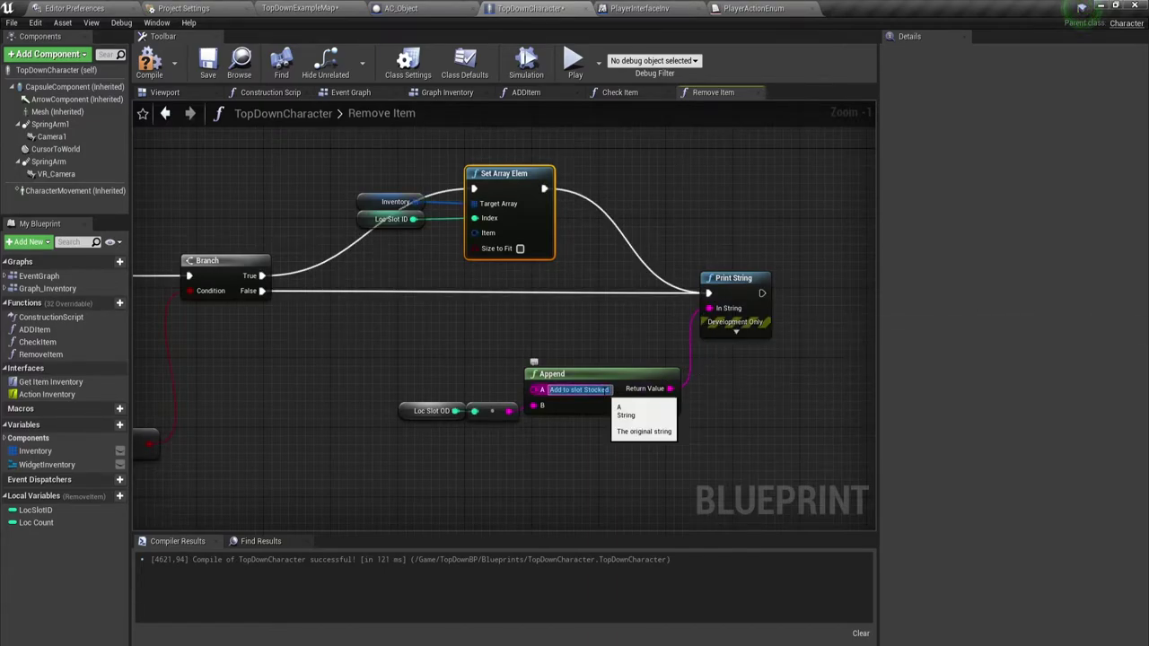
pyautogui.write('Removed')
pyautogui.press('Return')
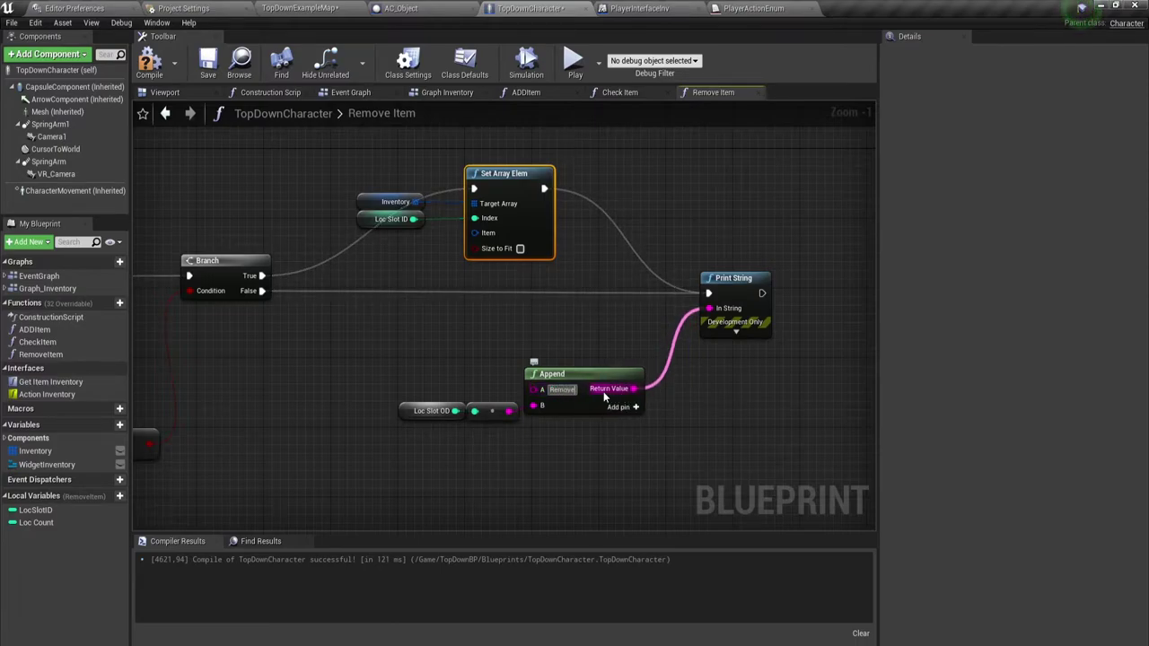
pyautogui.write('Slot')
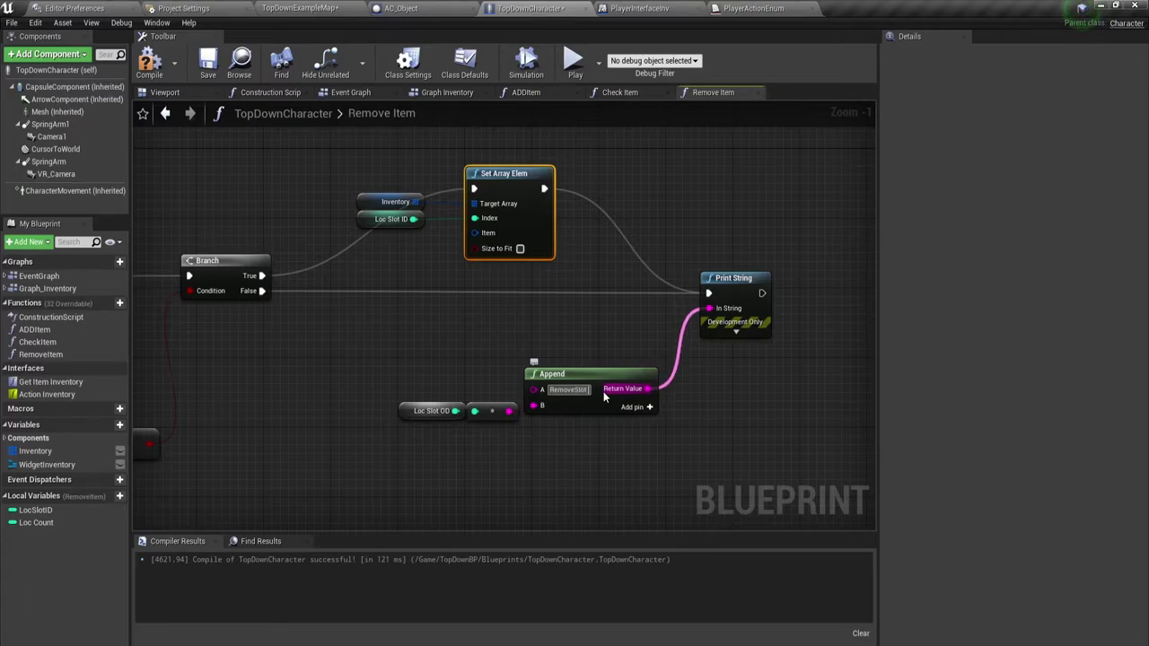
# Step: Replace the old Loc Slot OD getter with Loc Slot ID feeding the conversion node
pyautogui.moveTo(465, 440); pyautogui.dragTo(450, 334)
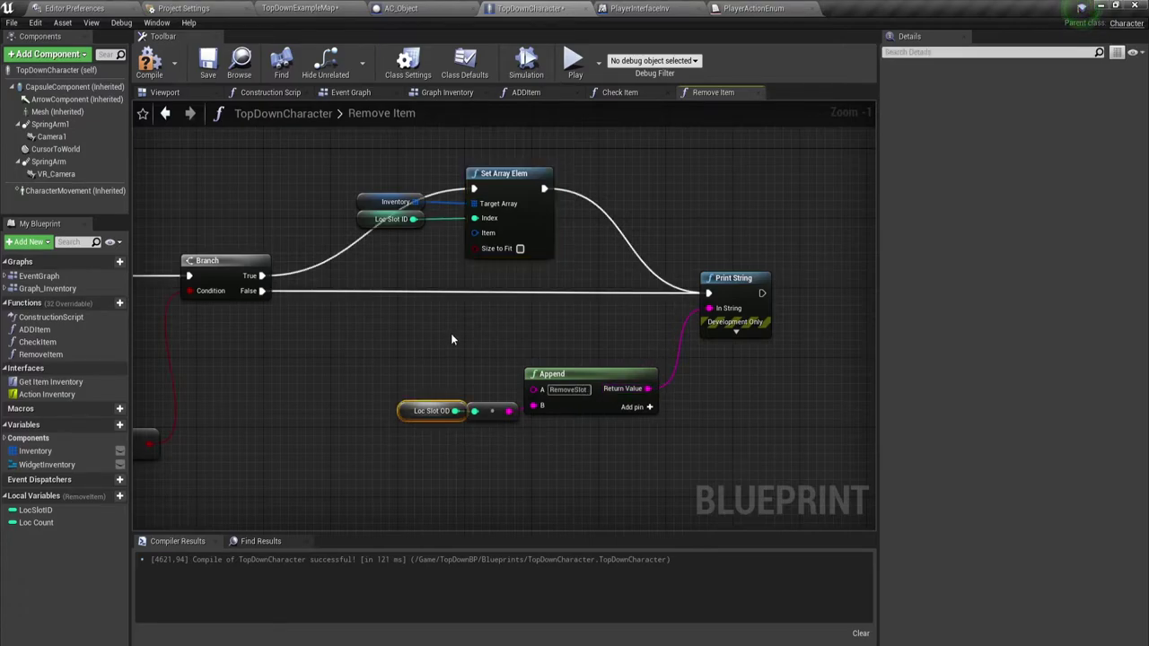
pyautogui.press('Delete')
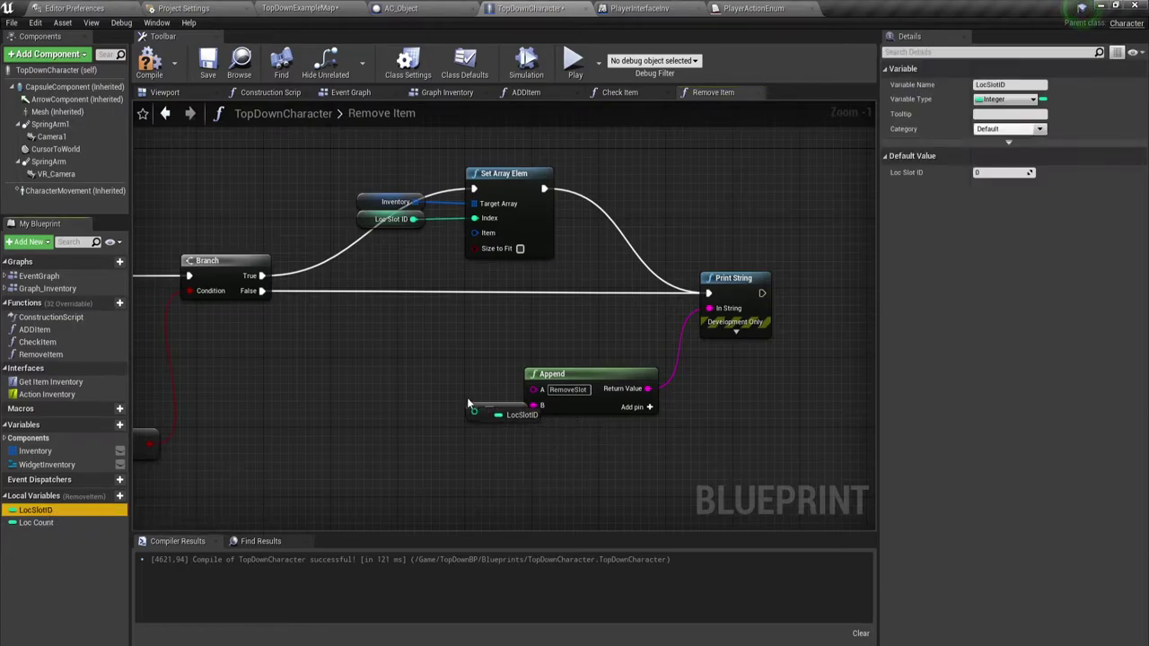
pyautogui.moveTo(36, 510); pyautogui.dragTo(475, 411)
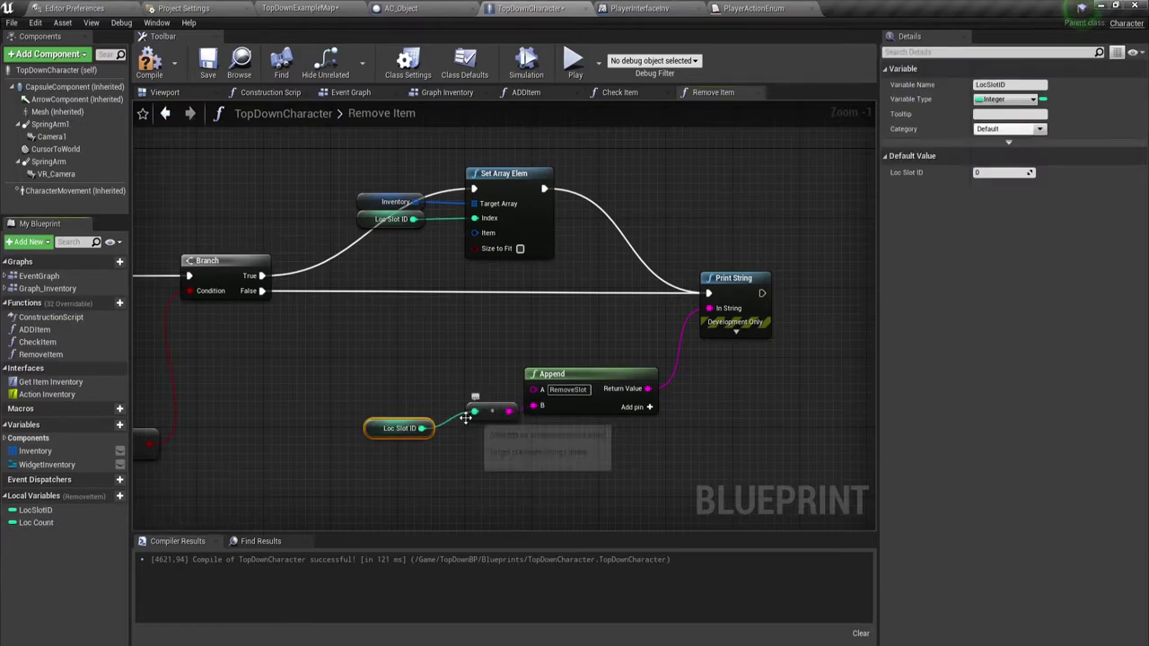
pyautogui.moveTo(375, 427); pyautogui.dragTo(398, 410)
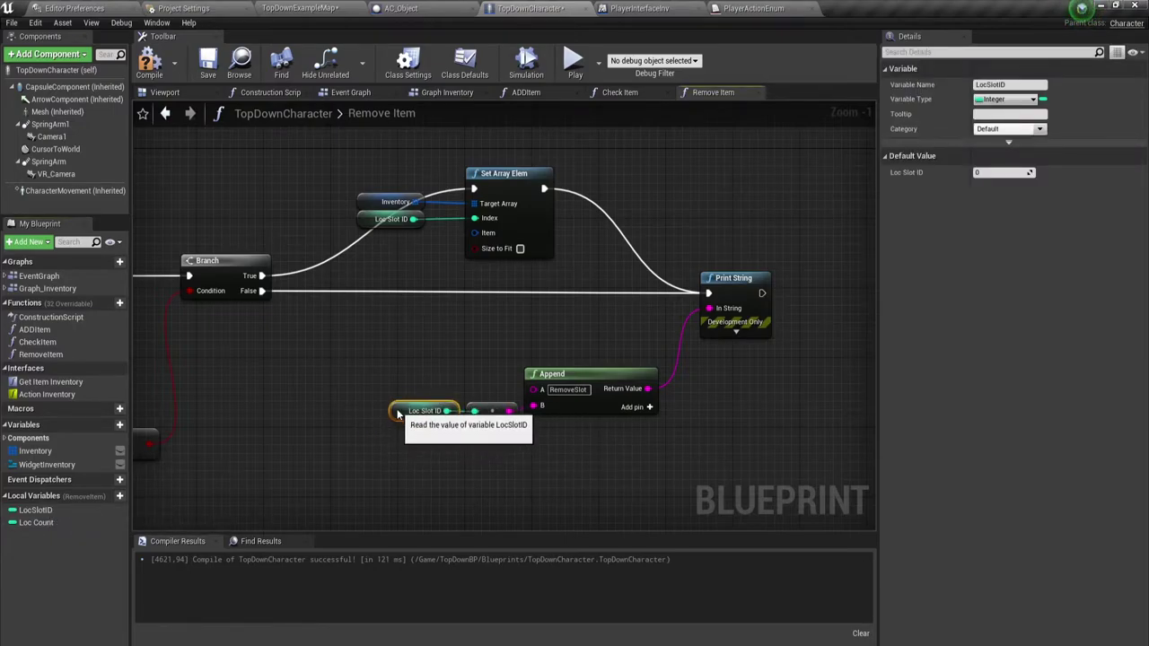
pyautogui.click(562, 494)
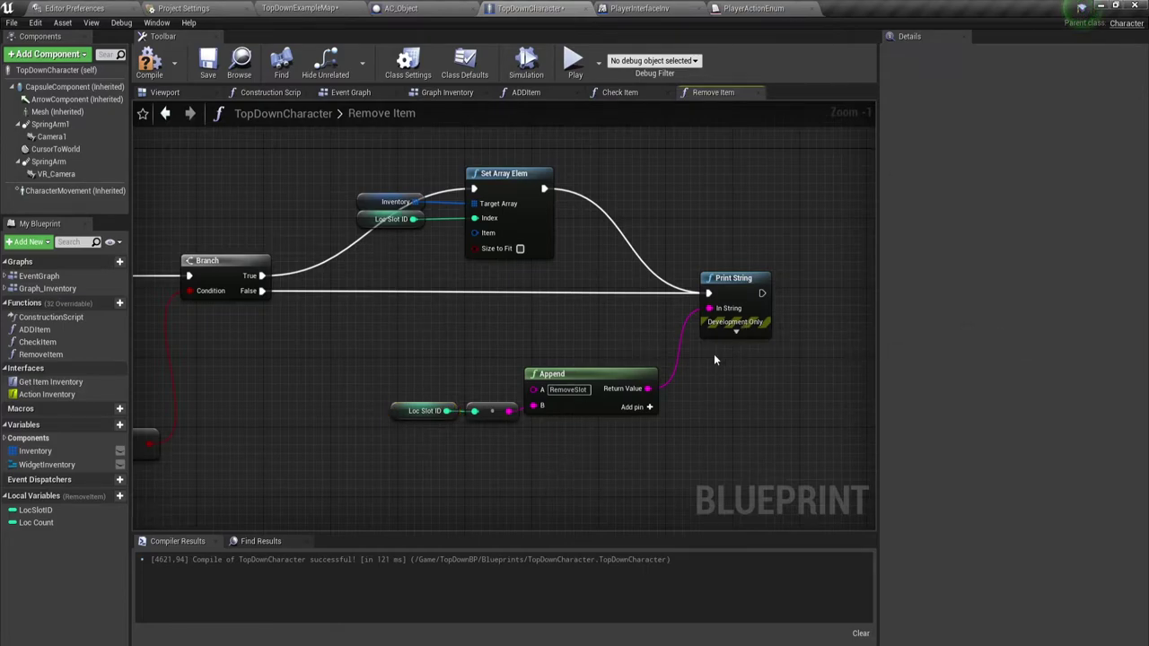
# Step: Tidy the Remove Item graph by moving the right-hand node group left and down
pyautogui.scroll(-5, 530, 344)
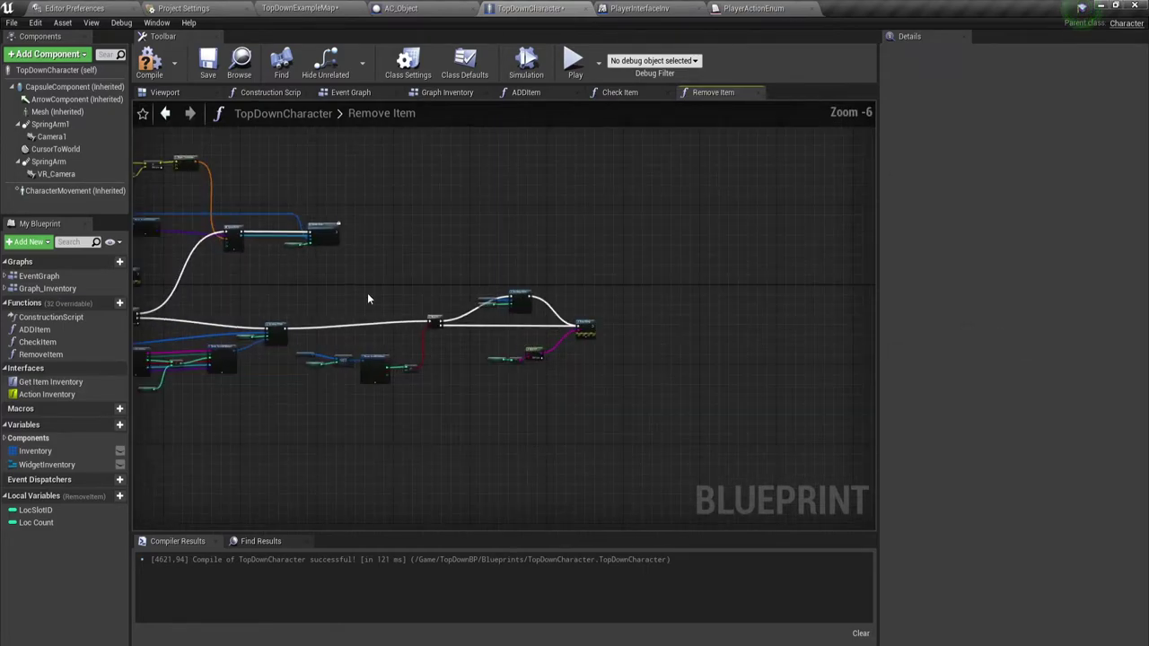
pyautogui.moveTo(367, 299); pyautogui.dragTo(561, 299, button='right')
pyautogui.scroll(2, 472, 283)
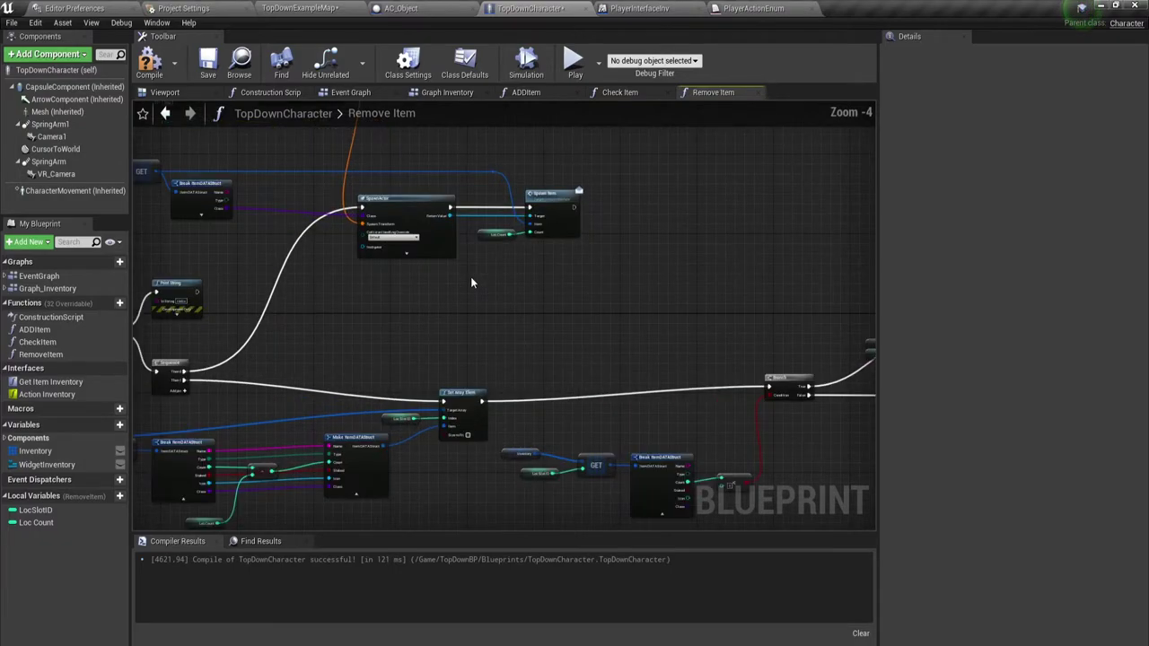
pyautogui.moveTo(471, 276); pyautogui.dragTo(403, 298, button='right')
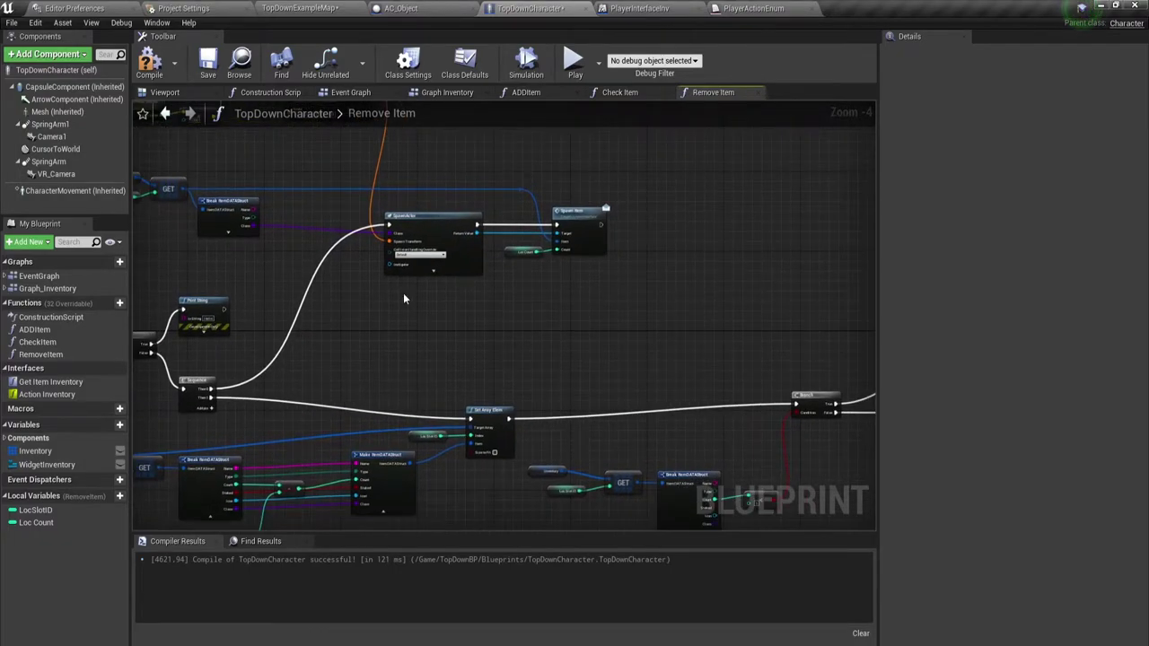
pyautogui.scroll(-2, 403, 292)
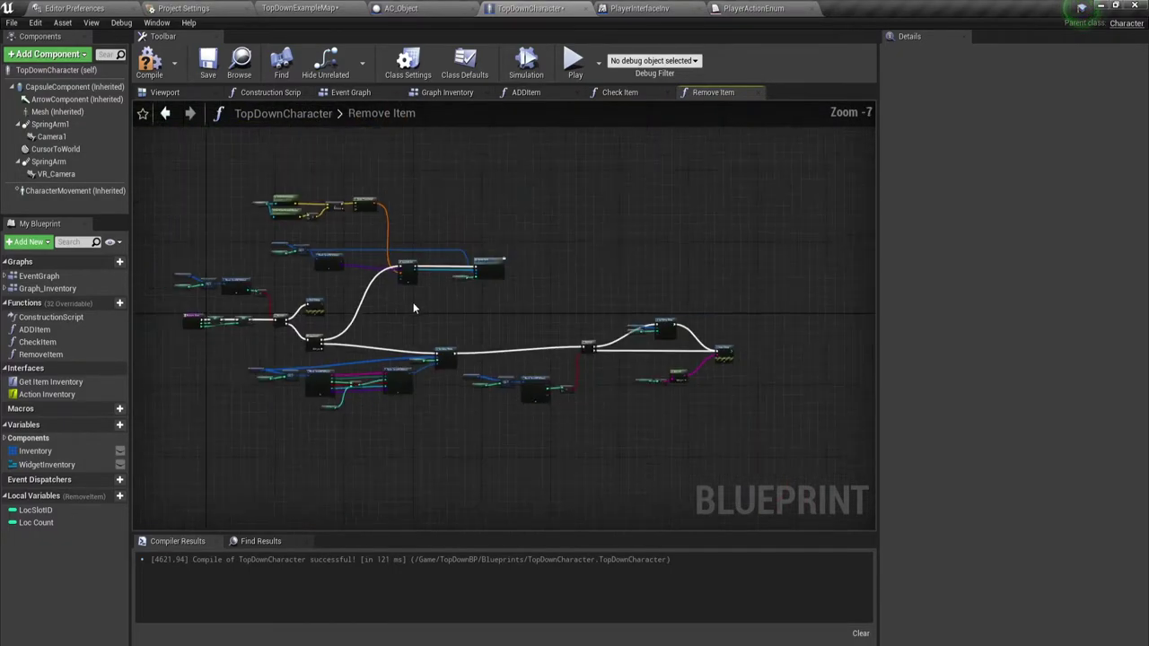
pyautogui.moveTo(413, 303)
pyautogui.mouseDown(button='right')
pyautogui.moveTo(468, 292)
pyautogui.moveTo(450, 297)
pyautogui.mouseUp(button='right')
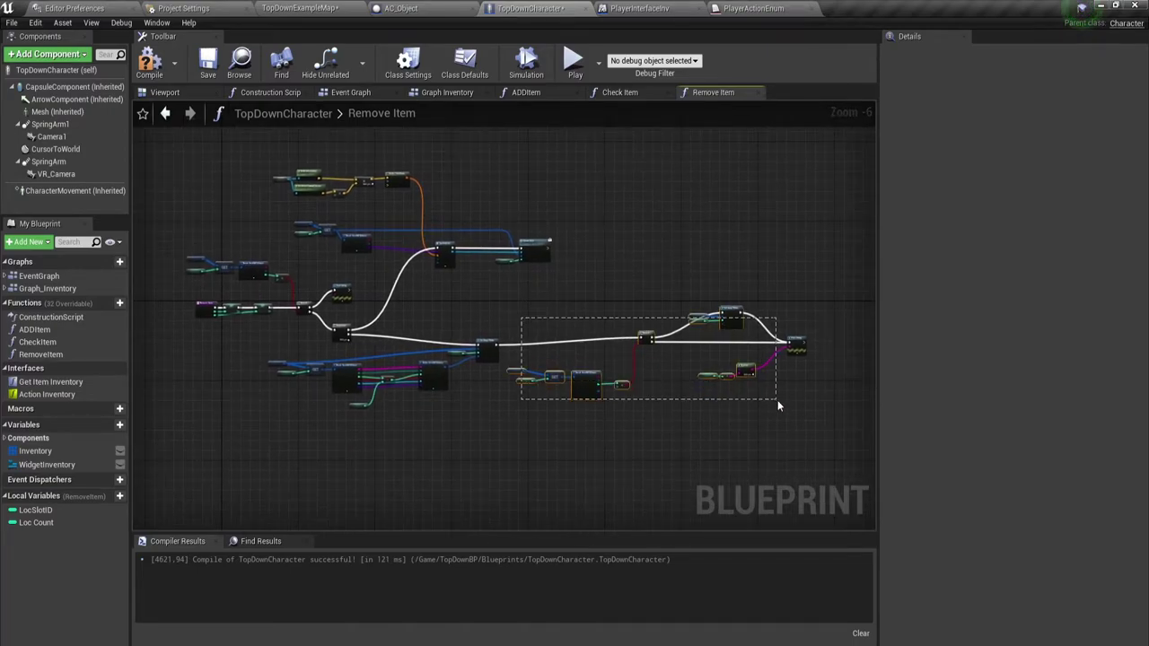
pyautogui.moveTo(660, 376); pyautogui.dragTo(778, 401)
pyautogui.moveTo(581, 390); pyautogui.dragTo(530, 408)
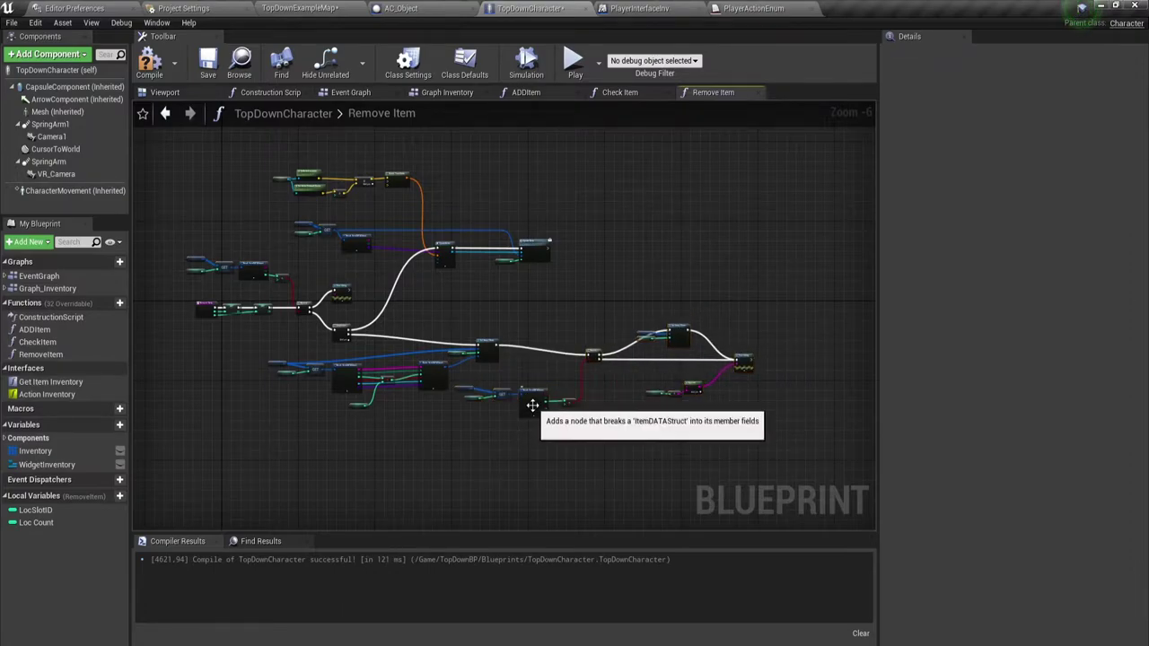
# Step: Compile the TopDownCharacter blueprint and bring up the ADDItem graph
pyautogui.click(148, 69)
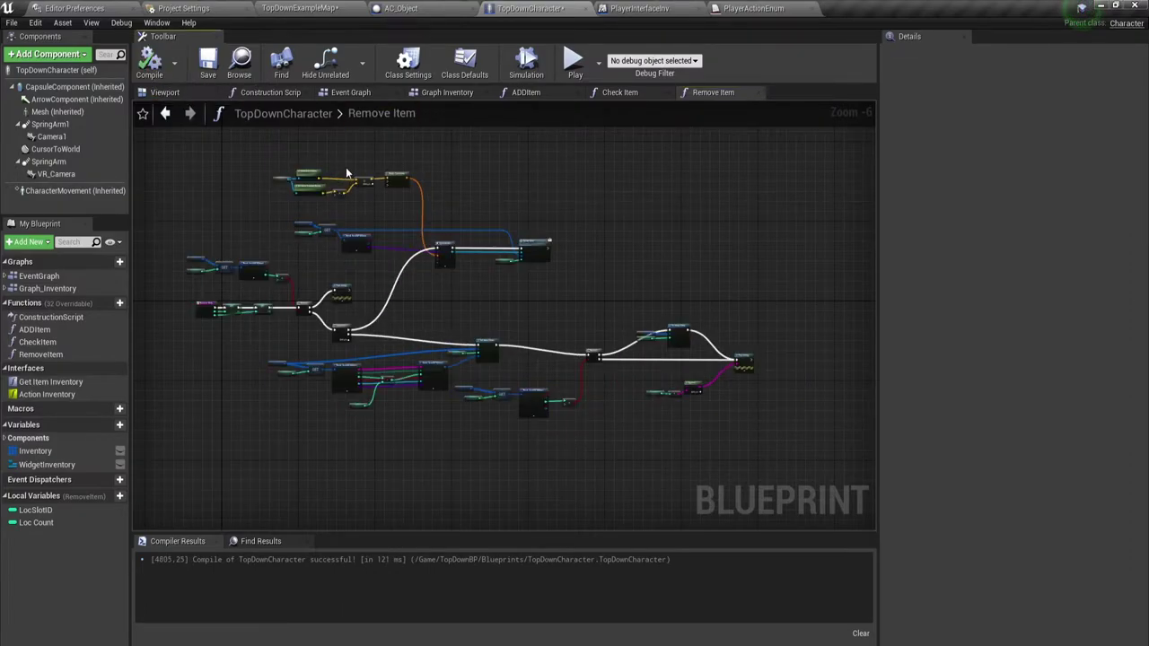
pyautogui.scroll(1, 447, 221)
pyautogui.scroll(1, 447, 221)
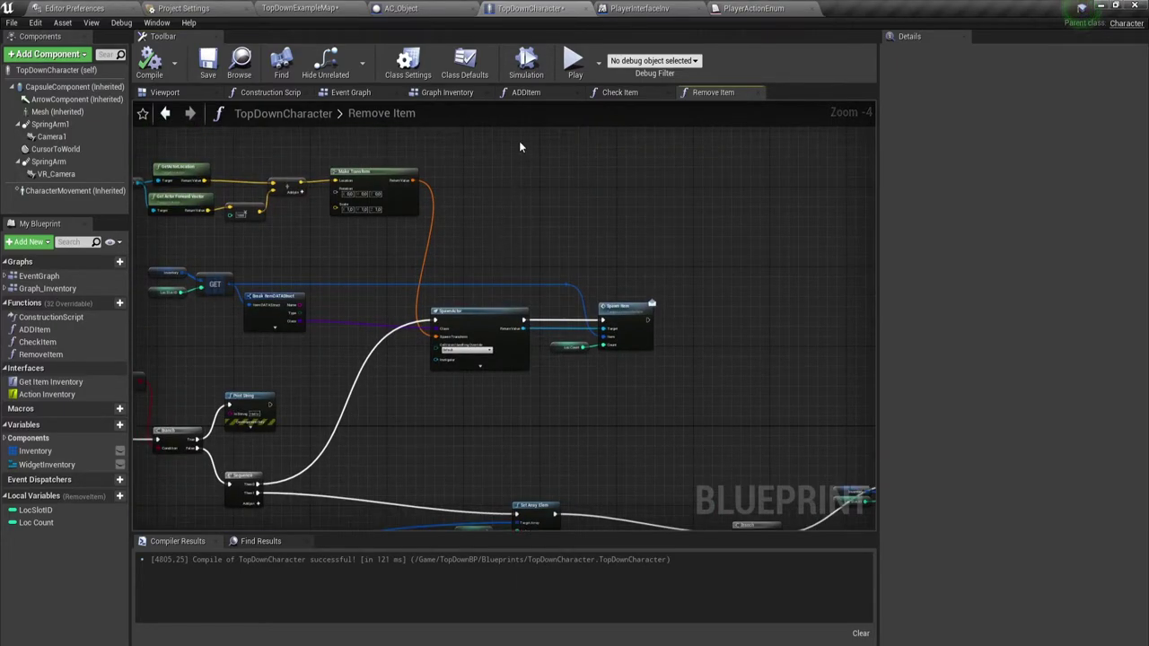
pyautogui.click(536, 102)
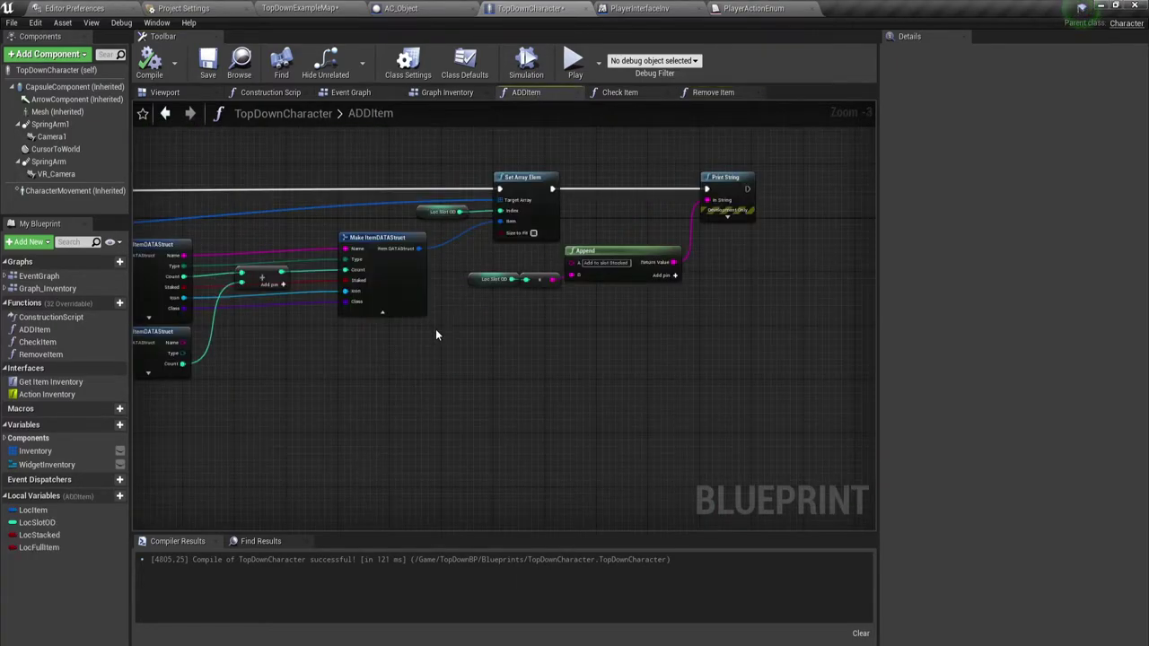
# Step: In Graph Inventory, add a Remove Item call on the Switch's Remove Item outcome, fed by IDSlot and Count
pyautogui.moveTo(414, 163); pyautogui.dragTo(494, 177, button='right')
pyautogui.click(449, 94)
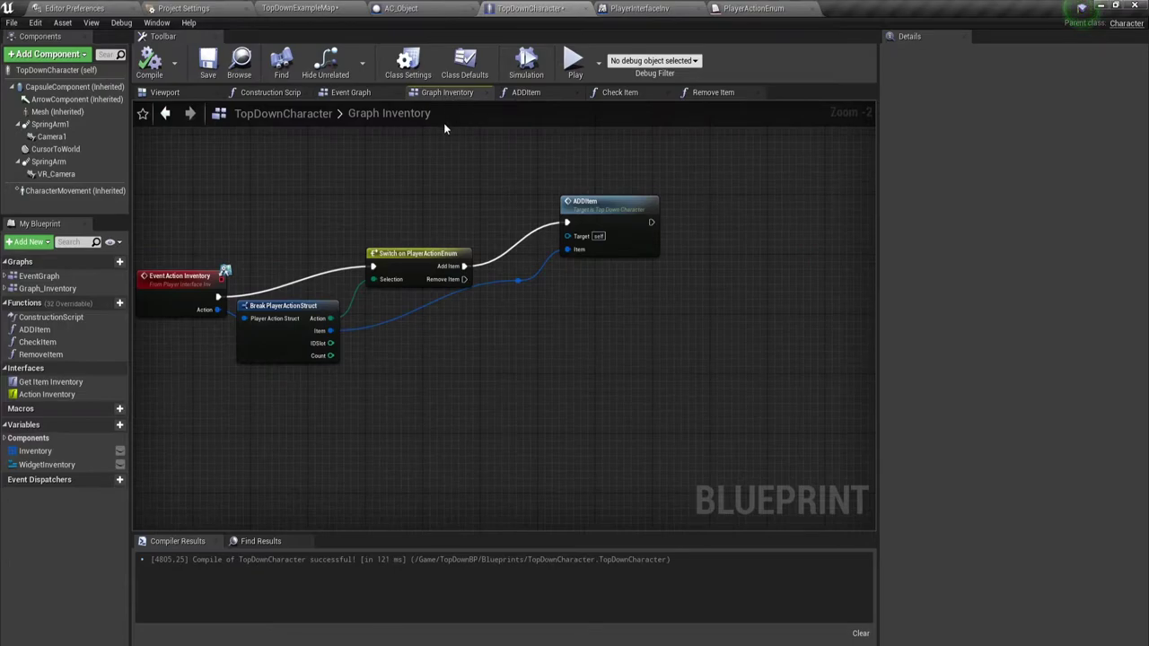
pyautogui.scroll(1, 440, 133)
pyautogui.scroll(1, 435, 143)
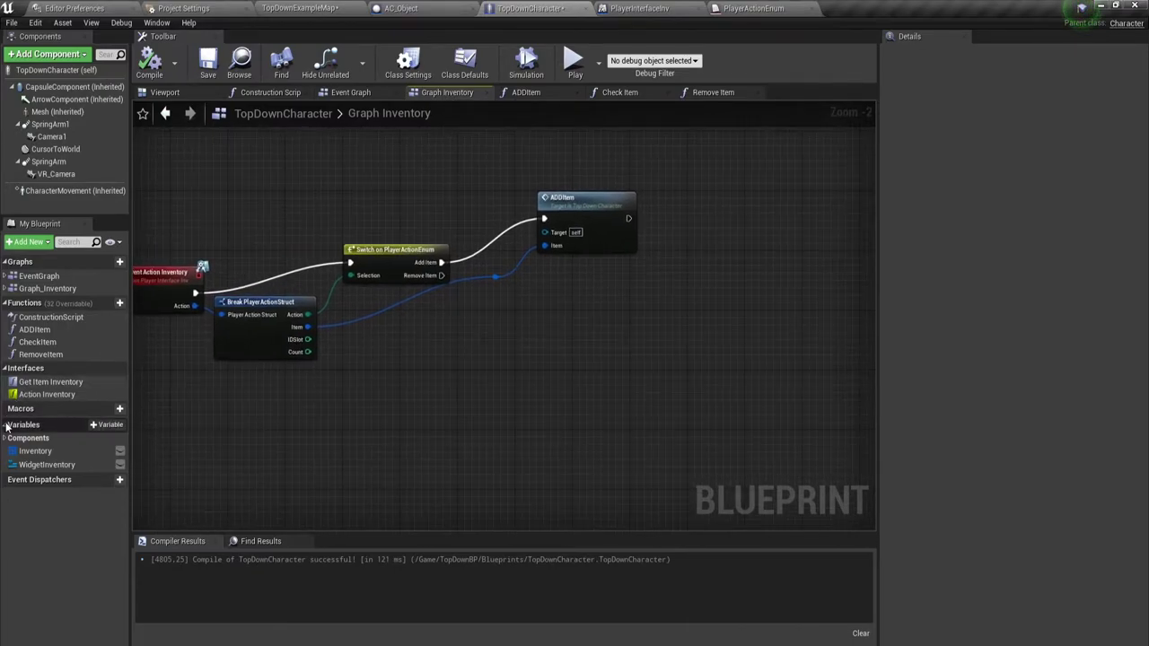
pyautogui.moveTo(40, 354); pyautogui.dragTo(442, 276)
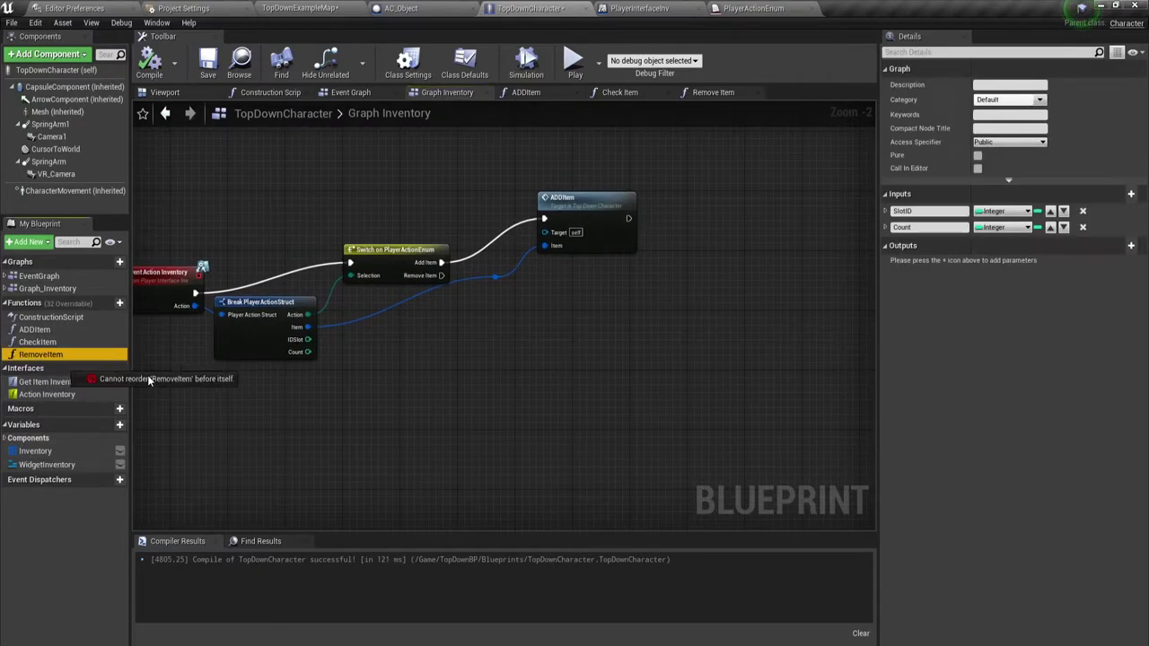
pyautogui.moveTo(533, 290); pyautogui.dragTo(587, 304)
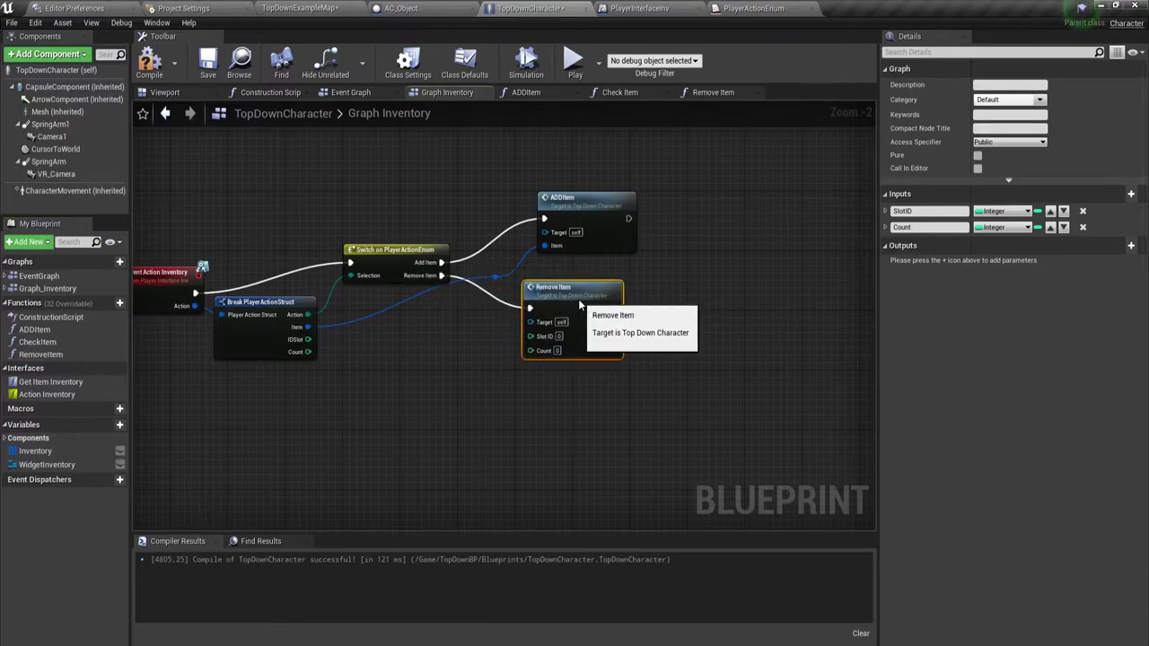
pyautogui.scroll(1, 451, 353)
pyautogui.scroll(1, 450, 353)
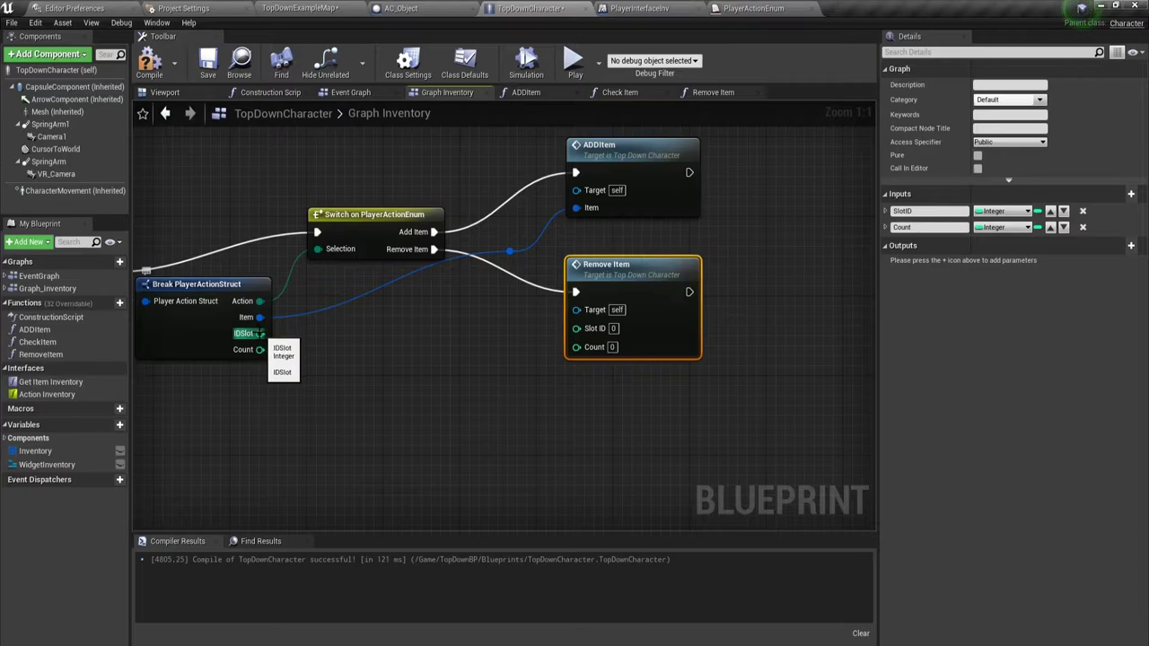
pyautogui.moveTo(259, 333); pyautogui.dragTo(577, 328)
pyautogui.moveTo(259, 349); pyautogui.dragTo(576, 345)
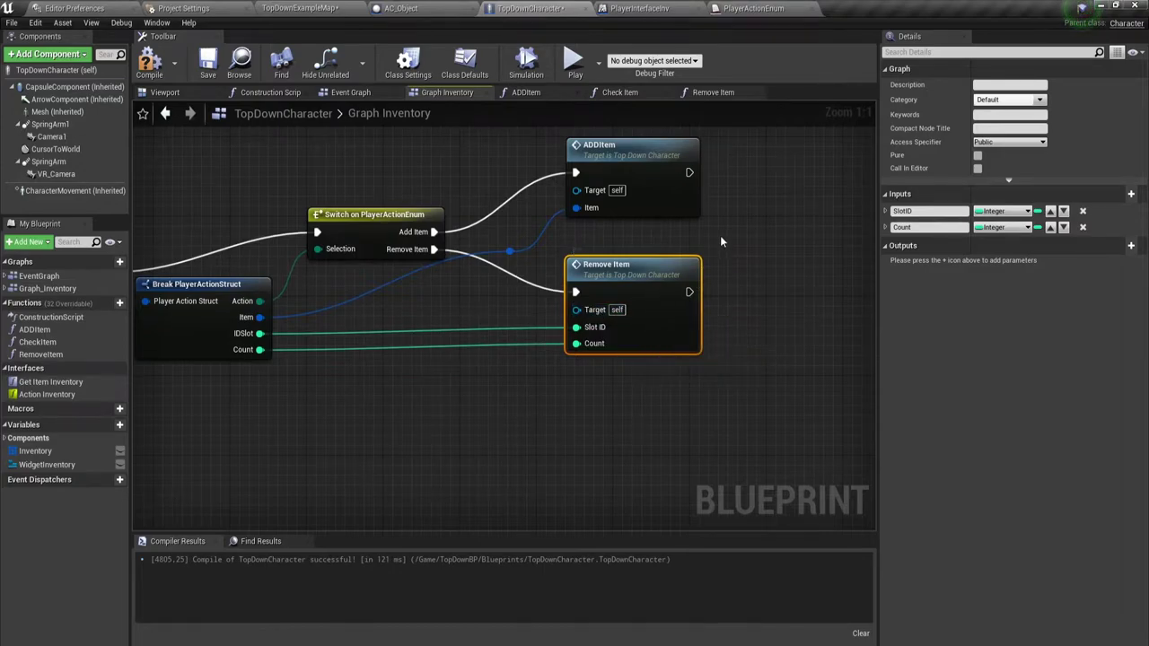
# Step: Return to the ADDItem function graph to review its logic
pyautogui.moveTo(588, 298); pyautogui.dragTo(490, 374, button='right')
pyautogui.moveTo(382, 373); pyautogui.dragTo(424, 342, button='right')
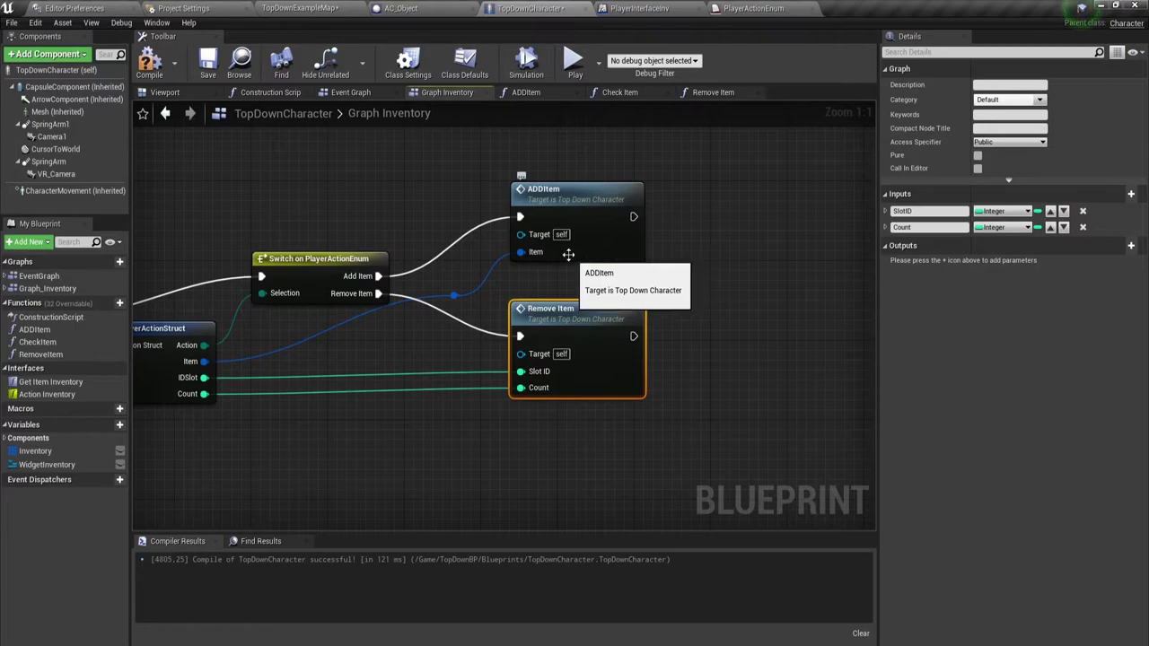
pyautogui.click(535, 93)
pyautogui.moveTo(362, 411)
pyautogui.mouseDown(button='right')
pyautogui.moveTo(603, 339)
pyautogui.moveTo(280, 353)
pyautogui.moveTo(316, 375)
pyautogui.mouseUp(button='right')
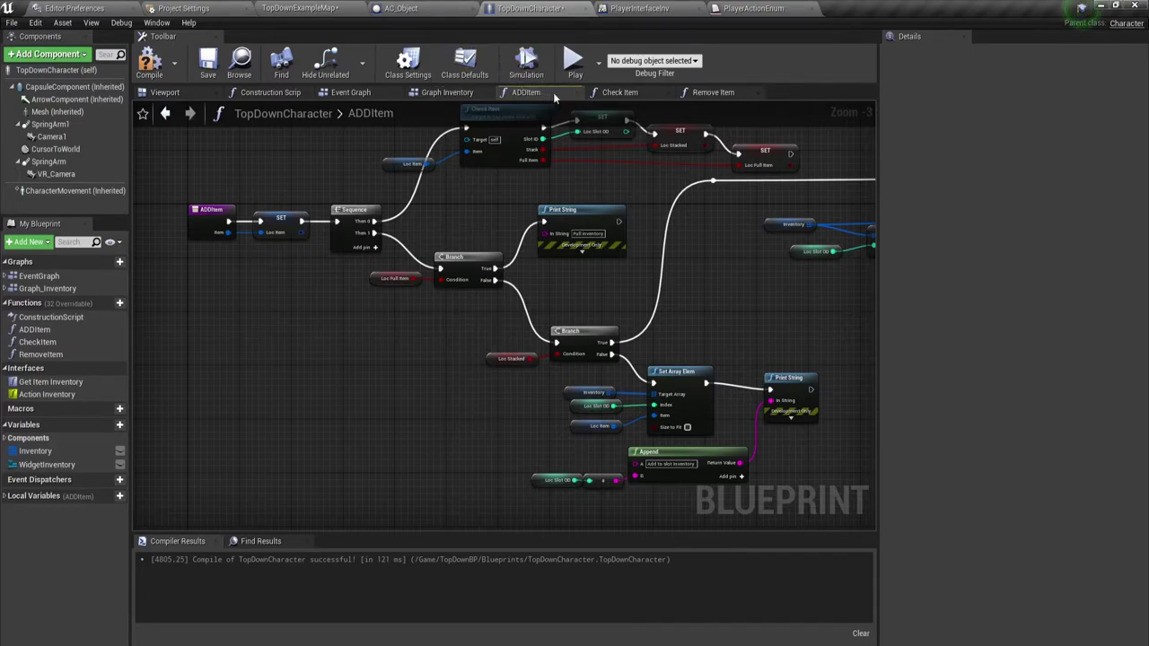
# Step: Review the Check Item and Graph Inventory graphs, then switch to the TopDownExampleMap level tab
pyautogui.click(619, 93)
pyautogui.moveTo(200, 308); pyautogui.dragTo(410, 307, button='right')
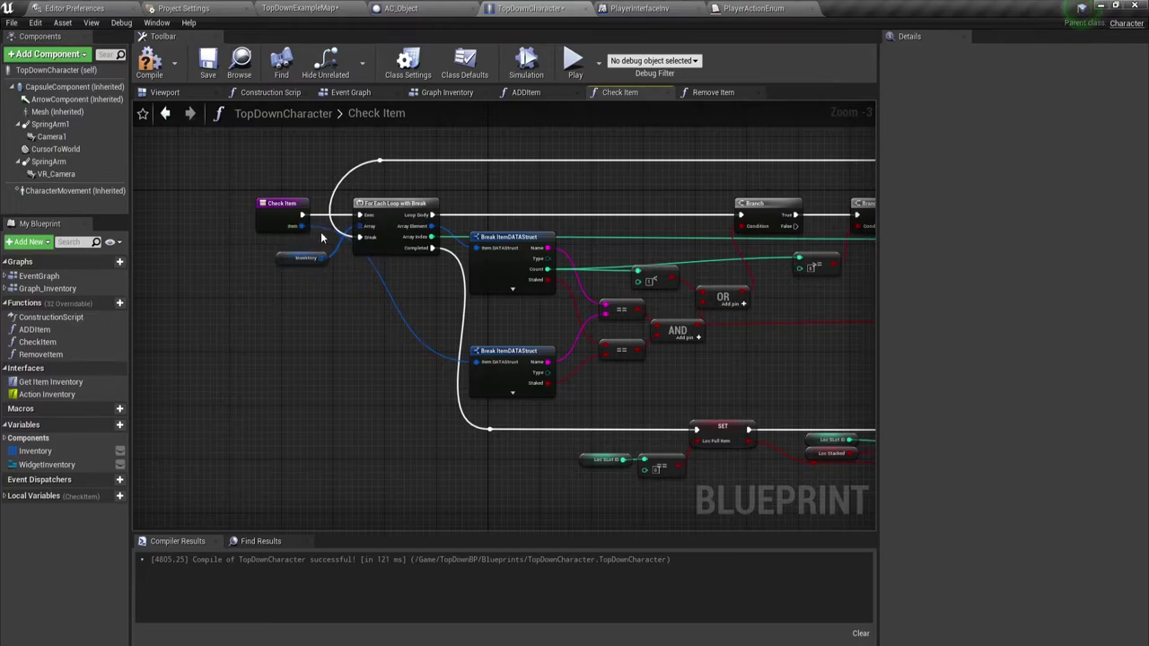
pyautogui.click(466, 92)
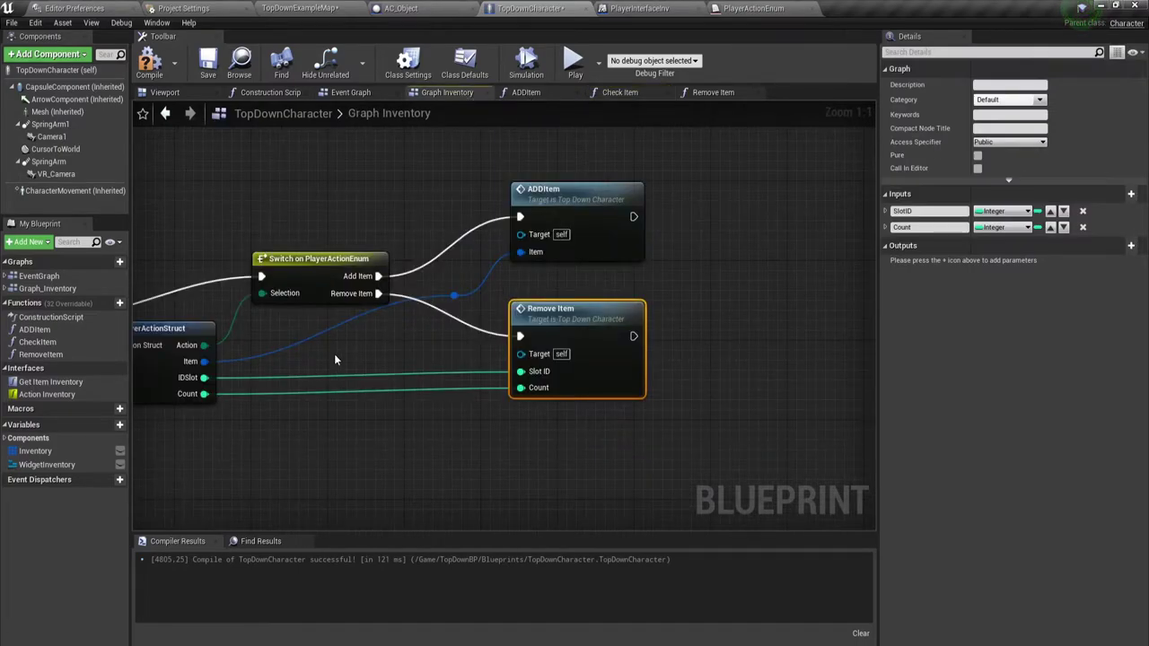
pyautogui.moveTo(334, 353)
pyautogui.mouseDown(button='right')
pyautogui.moveTo(440, 306)
pyautogui.moveTo(541, 299)
pyautogui.mouseUp(button='right')
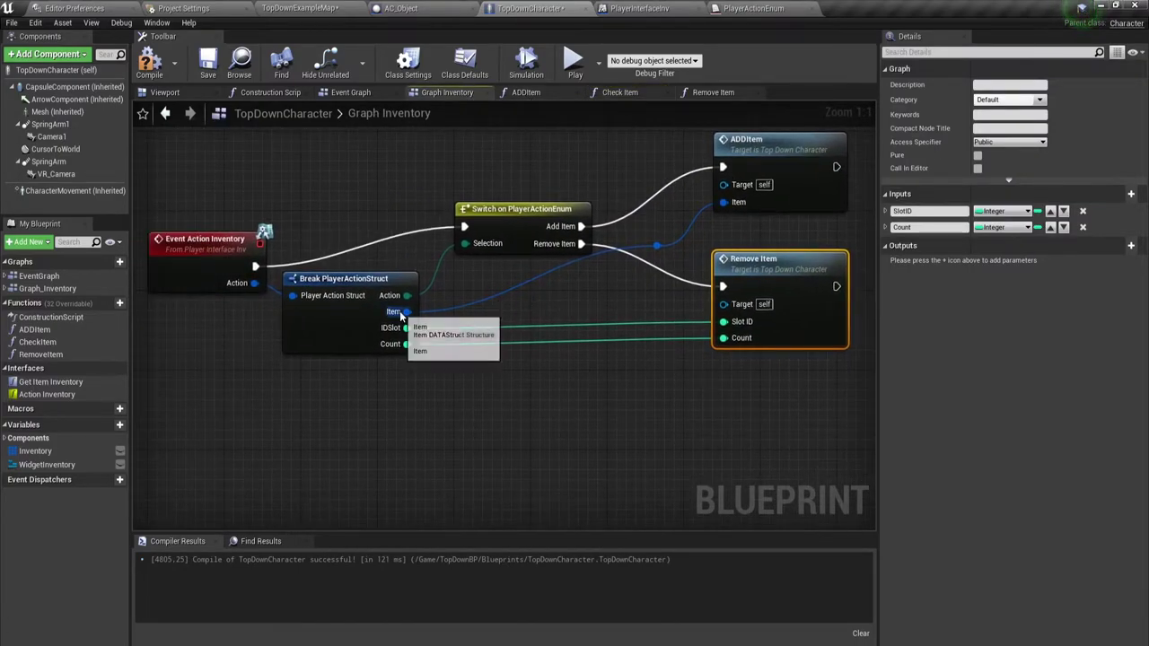
pyautogui.moveTo(622, 296); pyautogui.dragTo(483, 310, button='right')
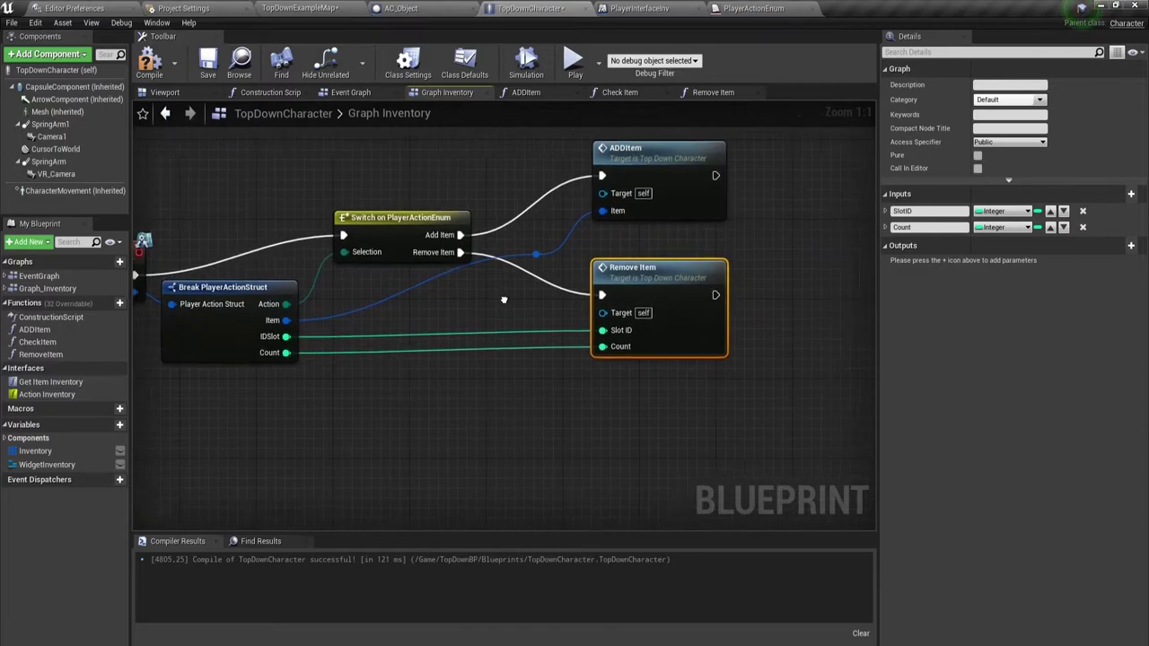
pyautogui.moveTo(709, 370); pyautogui.dragTo(511, 434, button='right')
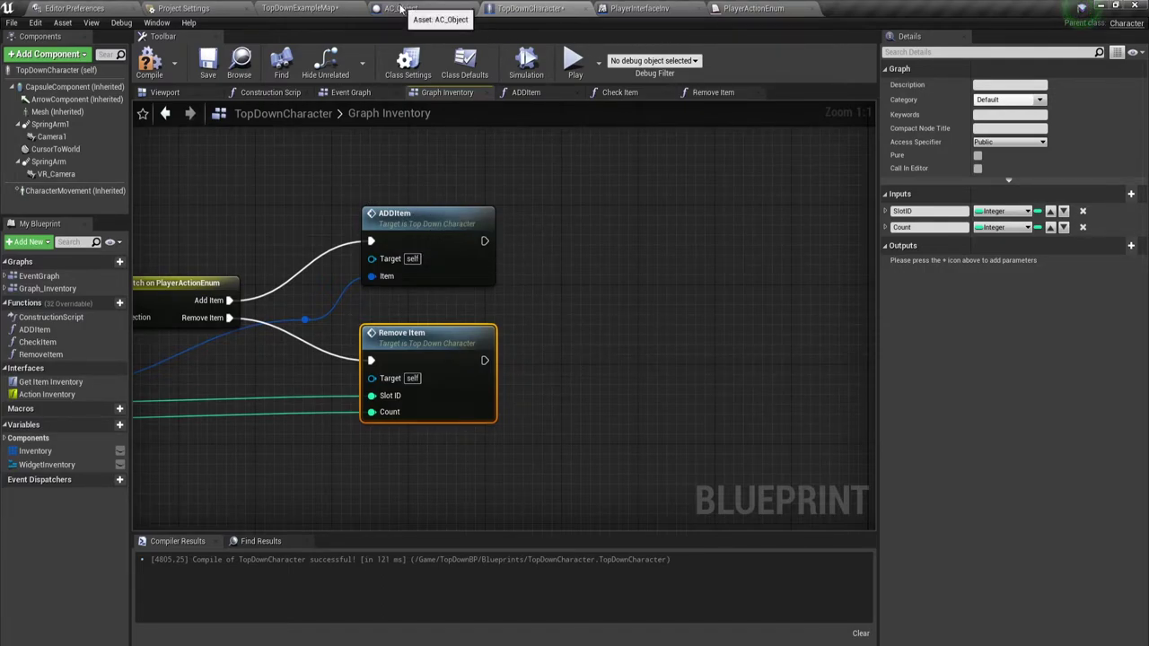
pyautogui.click(316, 14)
# Step: Save the modified TopDownCharacter and TopDownExampleMap assets
pyautogui.click(347, 403)
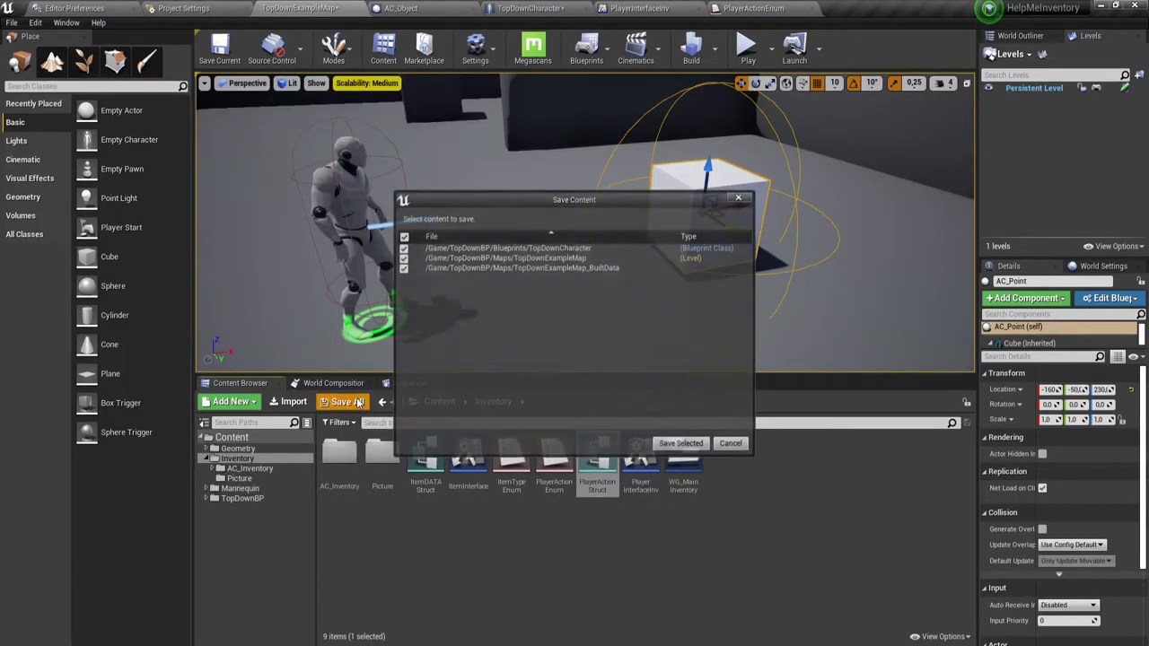
pyautogui.click(683, 444)
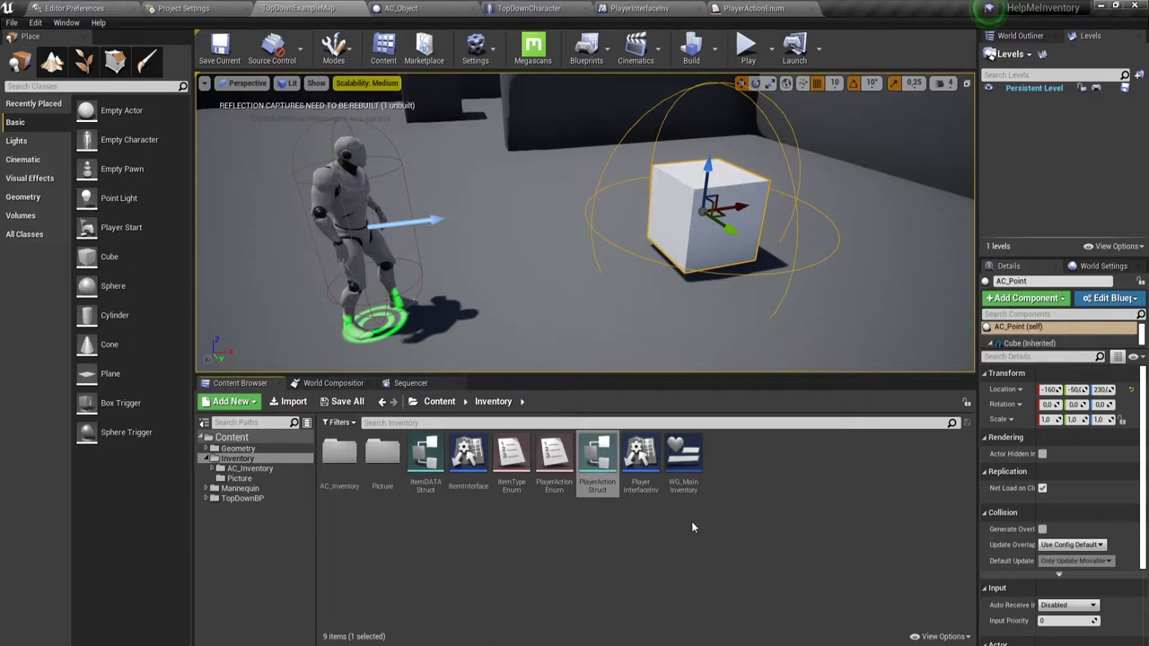
pyautogui.click(683, 462)
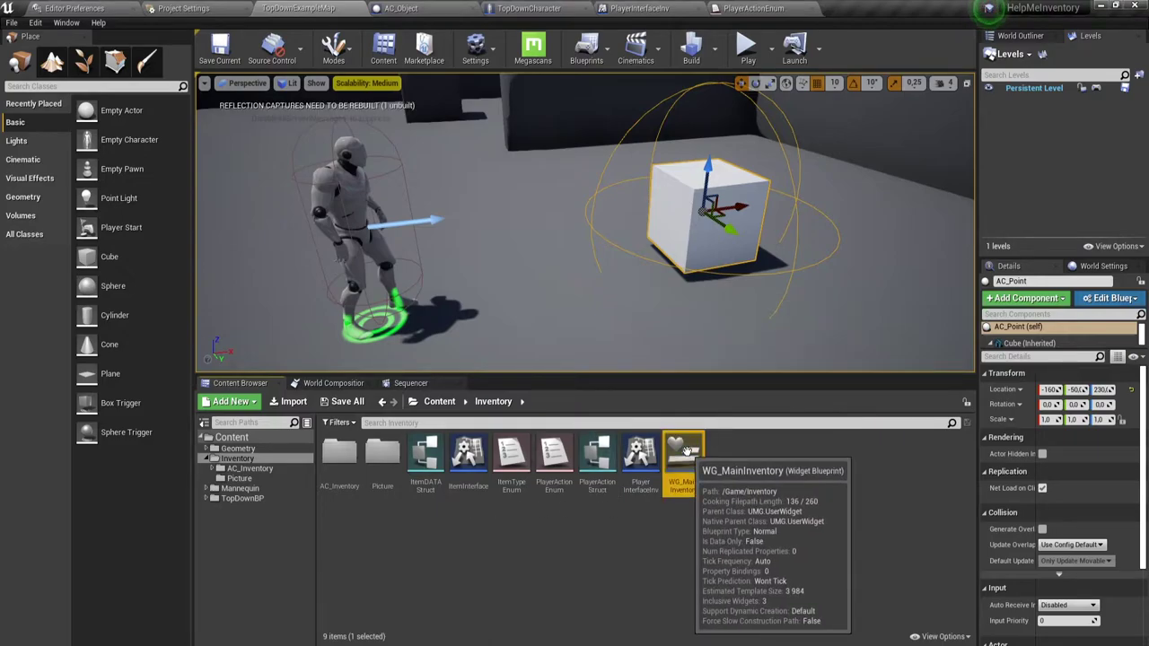
pyautogui.click(730, 494)
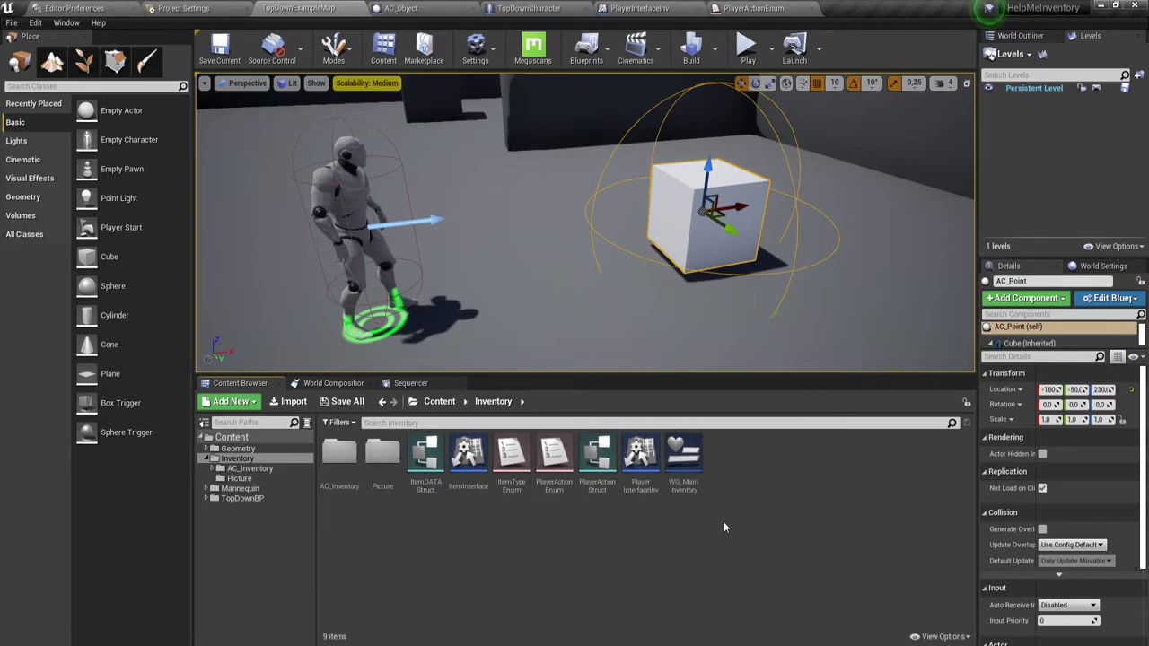
# Step: Create a Widget Blueprint named WG_Button in the Inventory folder and open it
pyautogui.rightClick(723, 521)
pyautogui.moveTo(759, 514)
pyautogui.click(888, 599)
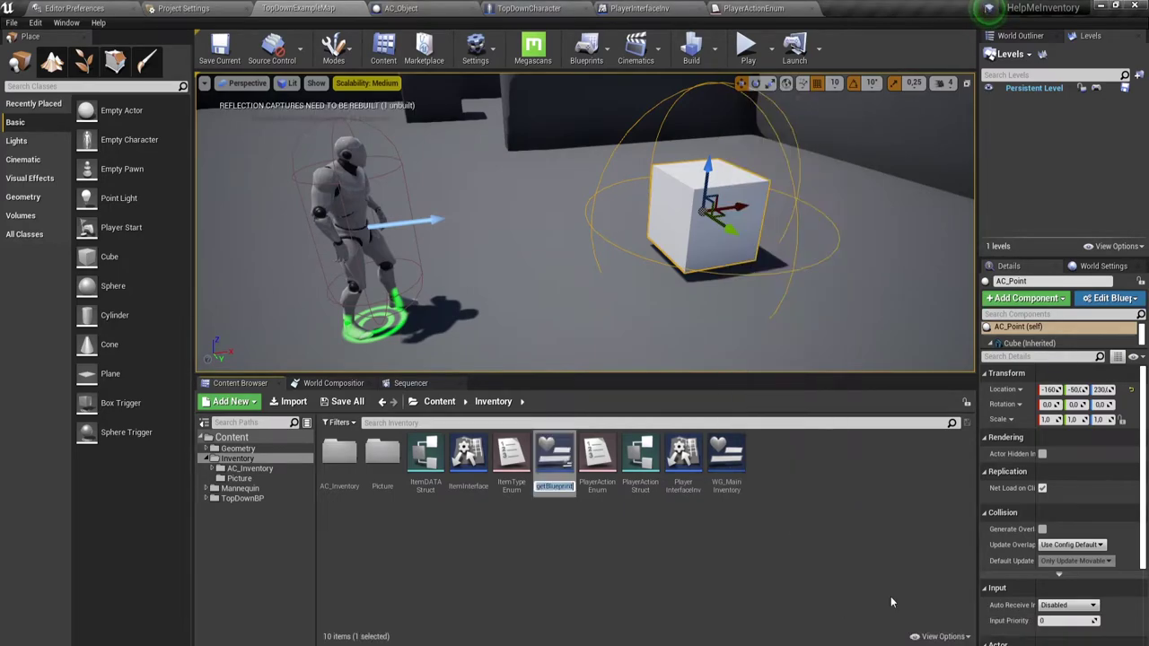
pyautogui.write('WG')
pyautogui.write('_')
pyautogui.write('Bu')
pyautogui.write('tto')
pyautogui.write('n')
pyautogui.press('Return')
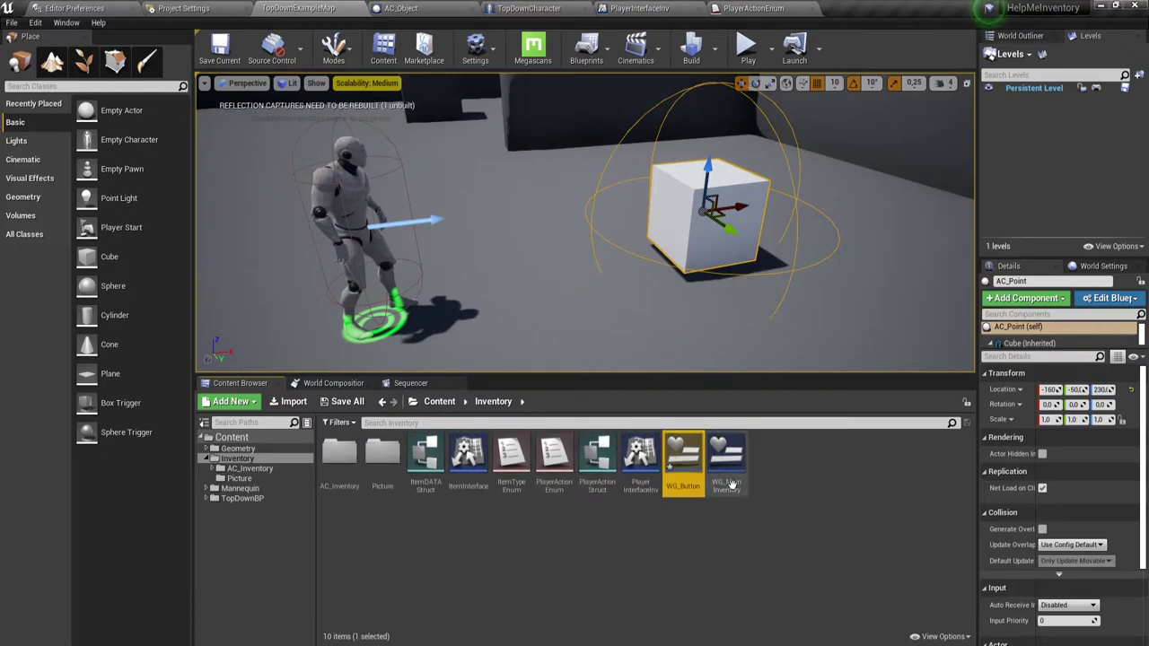
pyautogui.doubleClick(685, 460)
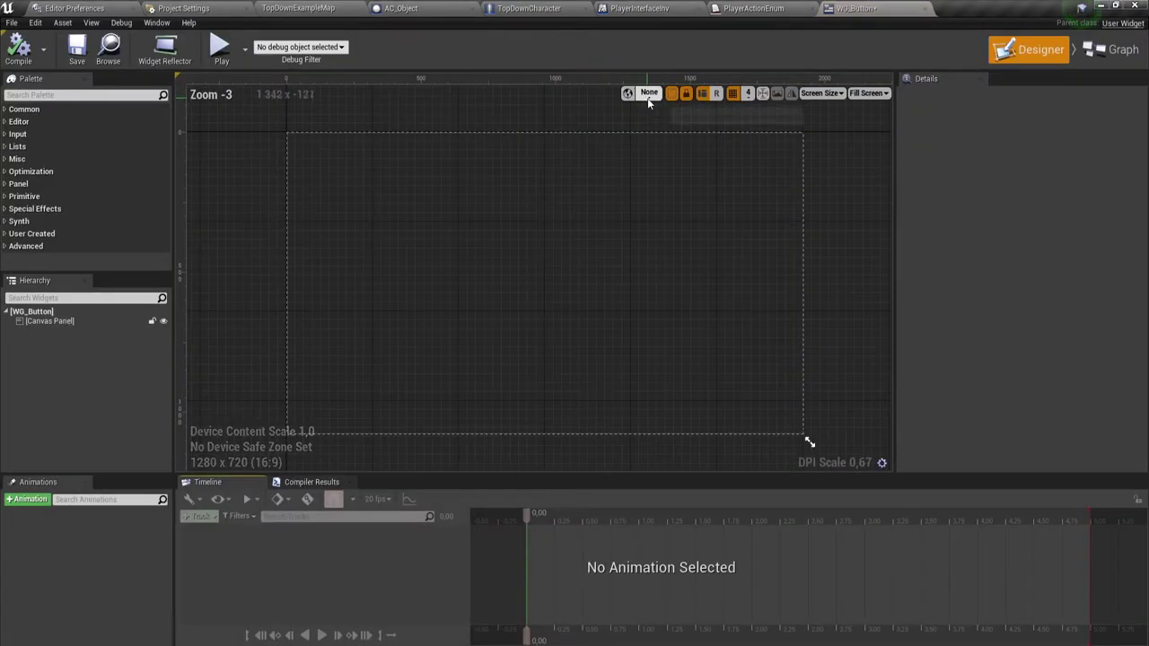
# Step: Set WG_Button's designer preview to Custom size, width 210 and height 130, and center it
pyautogui.click(868, 95)
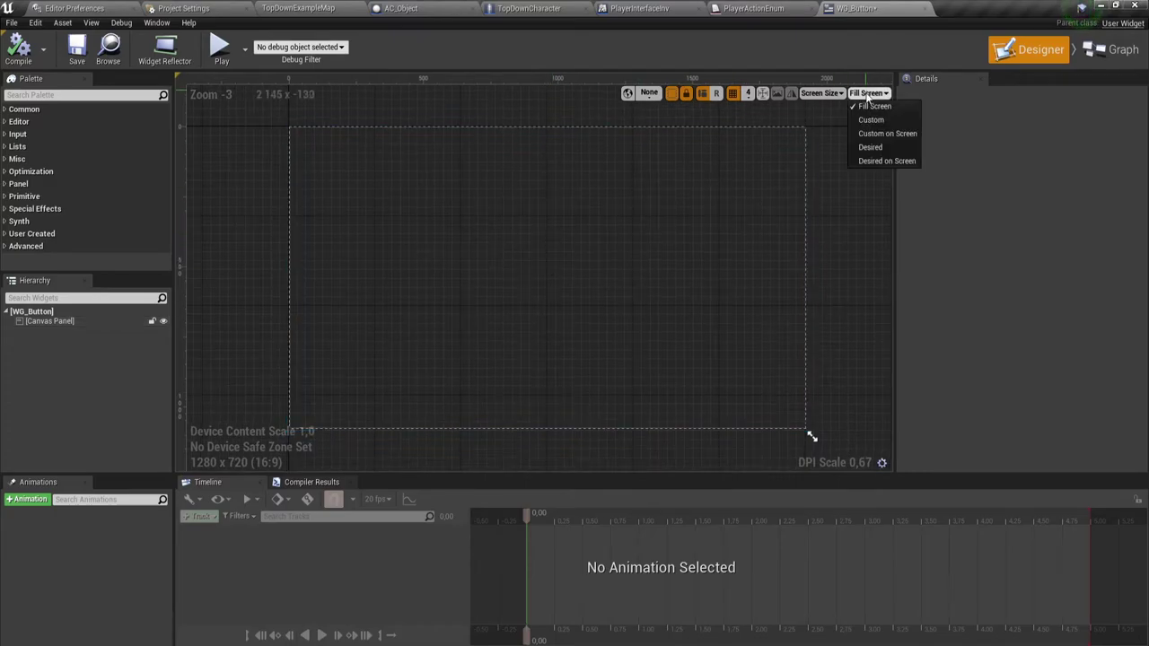
pyautogui.click(872, 121)
pyautogui.write('210')
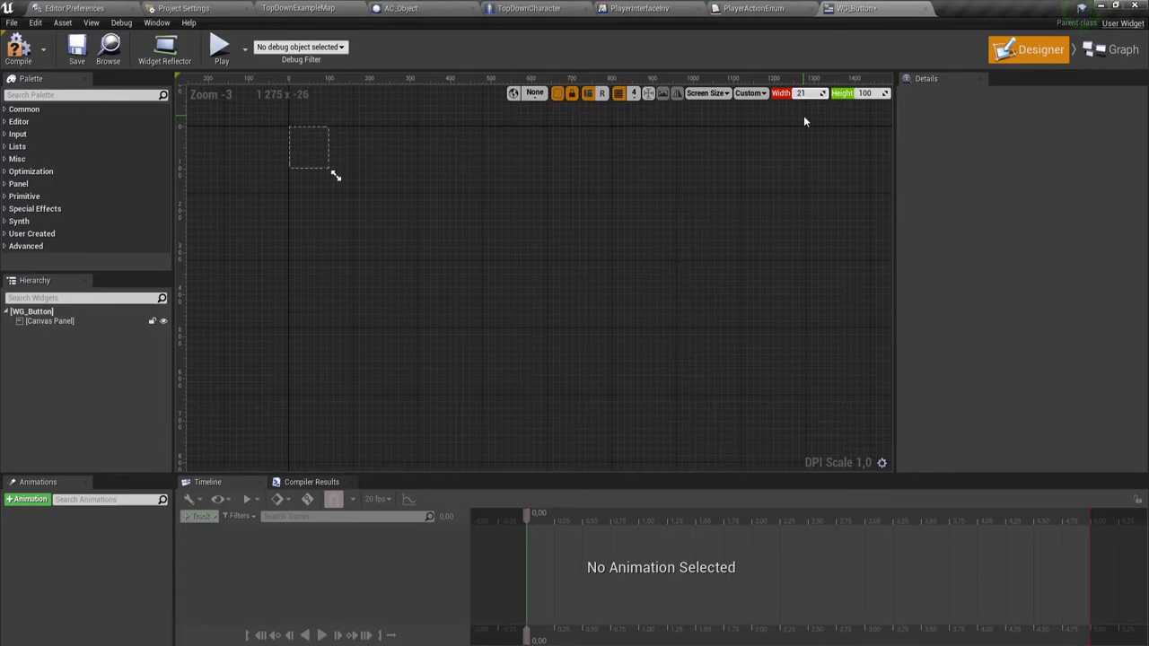
pyautogui.click(867, 93)
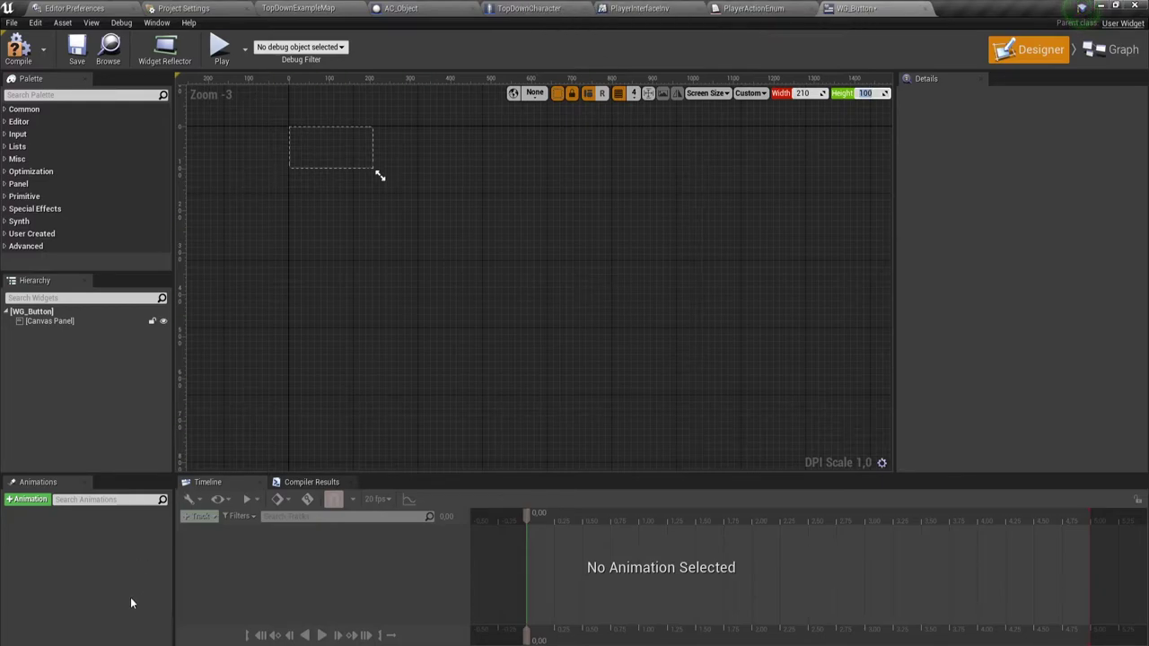
pyautogui.click(617, 186)
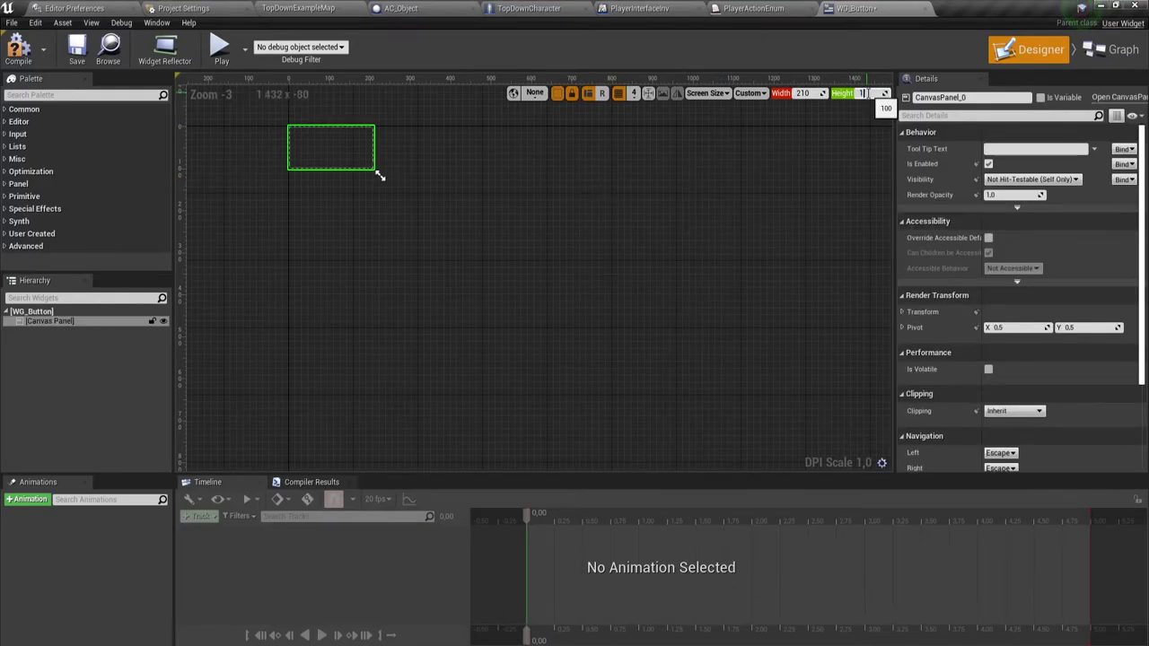
pyautogui.write('50')
pyautogui.click(677, 193)
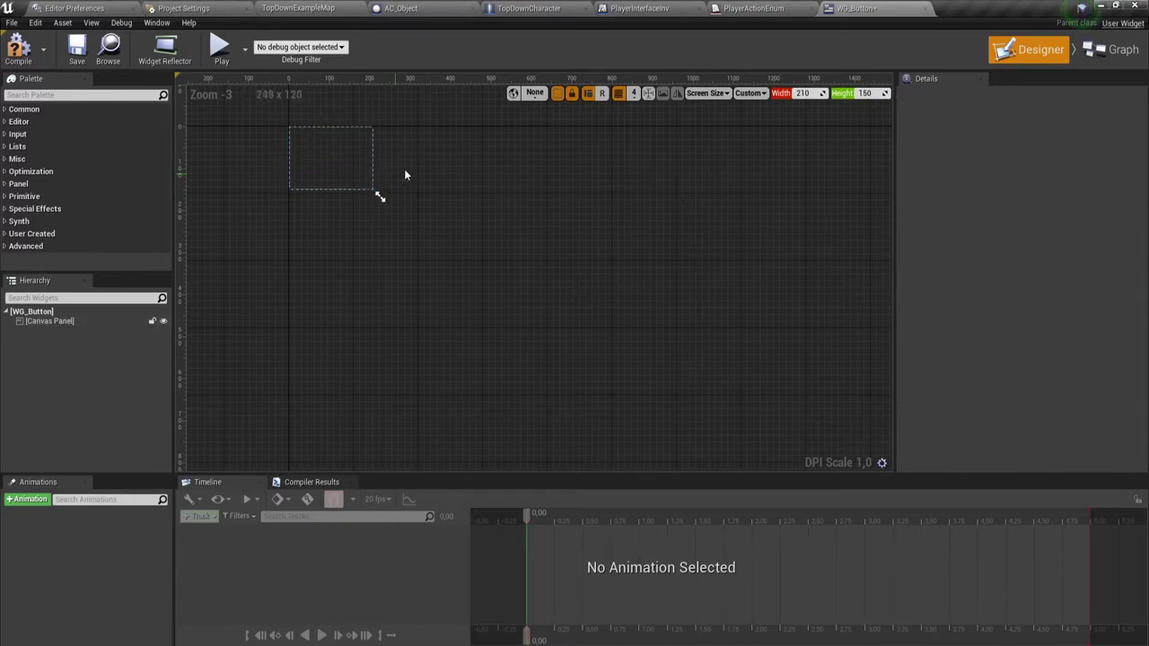
pyautogui.moveTo(404, 169); pyautogui.dragTo(536, 215, button='right')
pyautogui.click(865, 93)
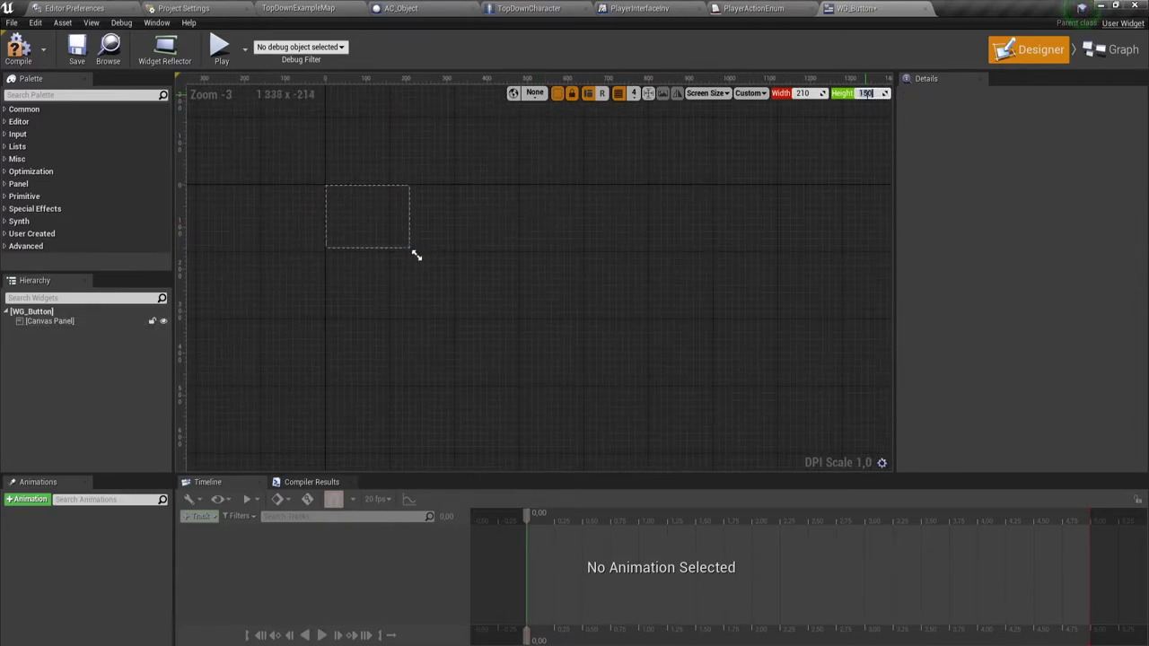
pyautogui.write('180')
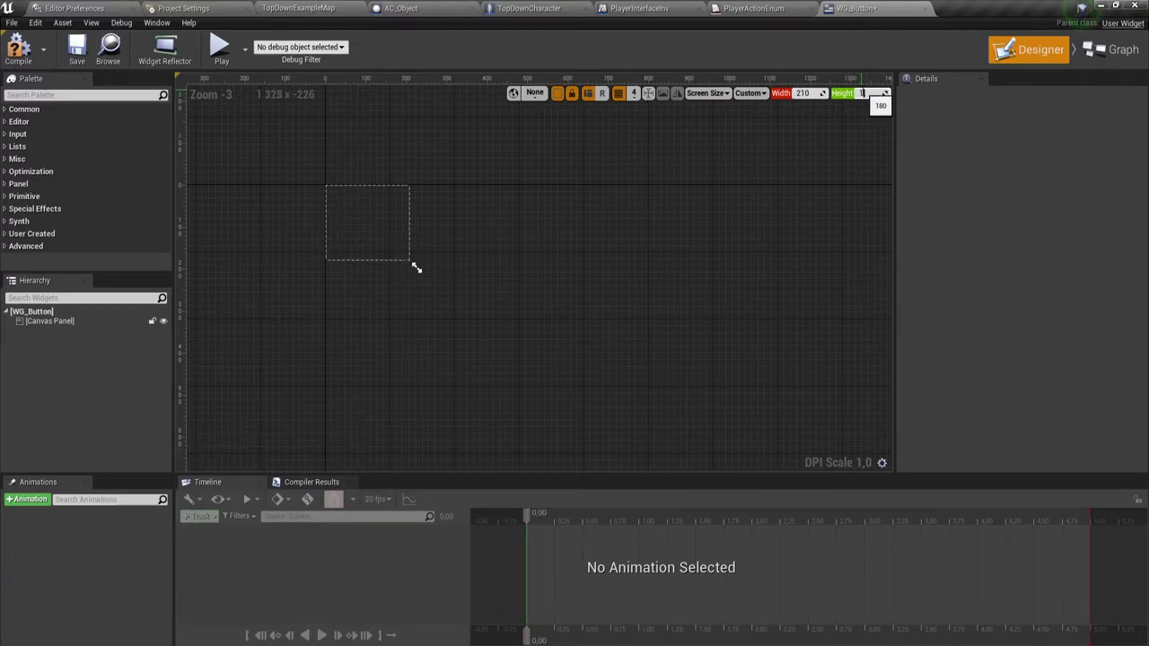
pyautogui.moveTo(417, 267); pyautogui.dragTo(417, 246)
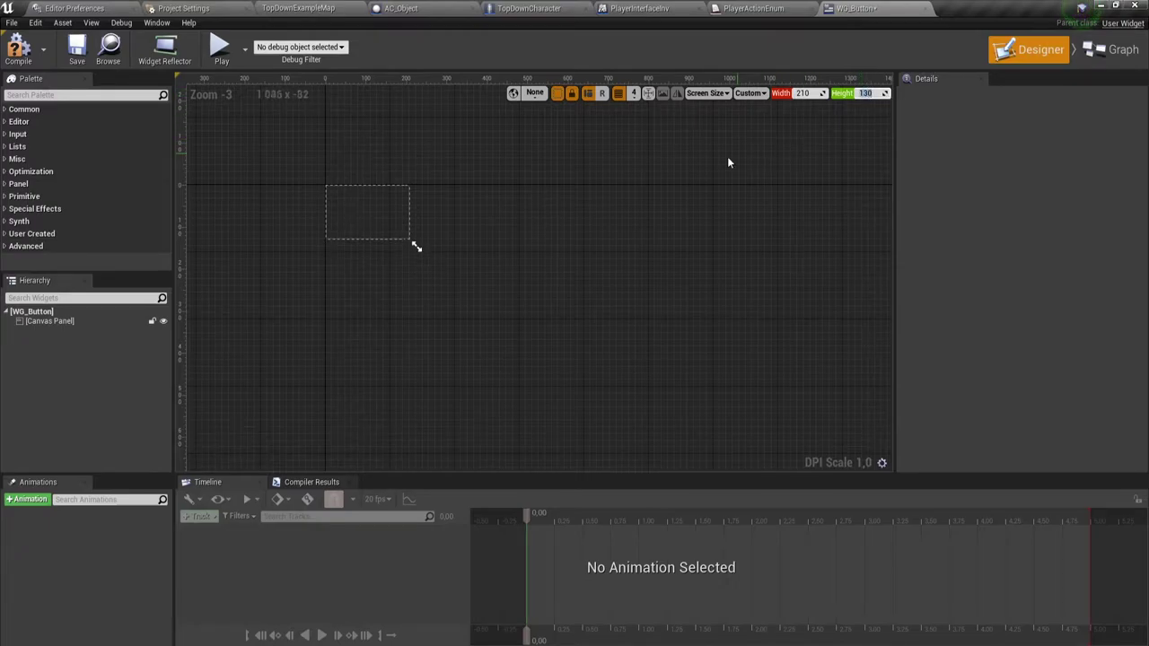
pyautogui.scroll(3, 330, 273)
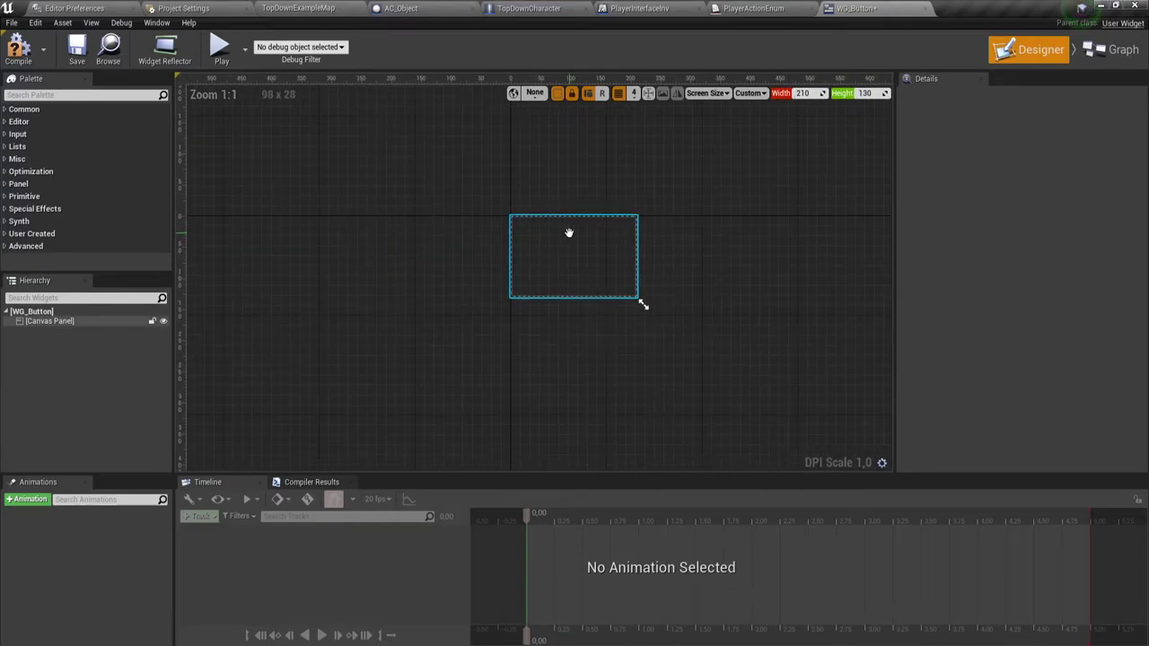
pyautogui.moveTo(369, 291); pyautogui.dragTo(558, 230, button='right')
pyautogui.scroll(1, 559, 229)
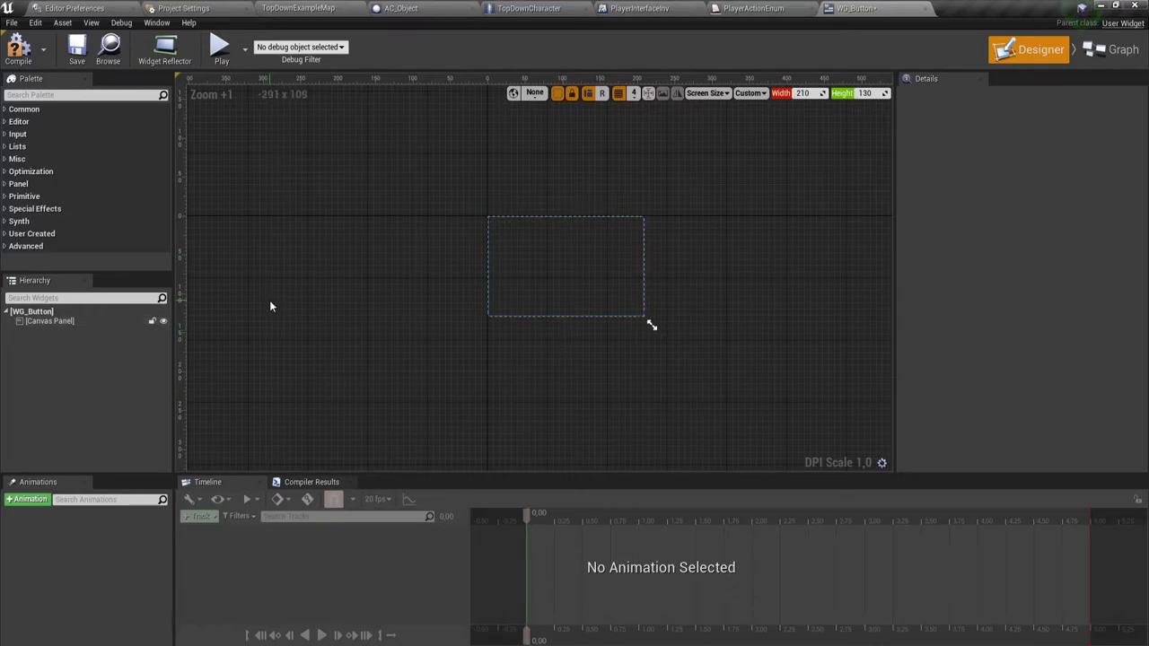
# Step: Replace WG_Button's root Canvas Panel with a Button widget, Button_34
pyautogui.click(43, 322)
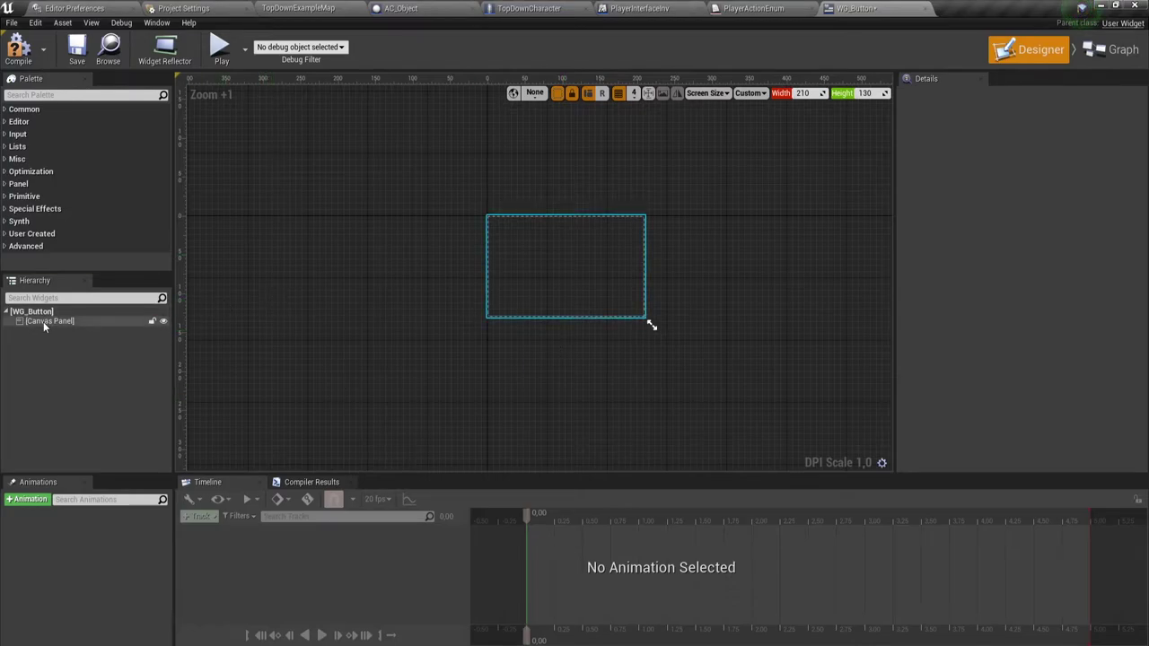
pyautogui.rightClick(44, 322)
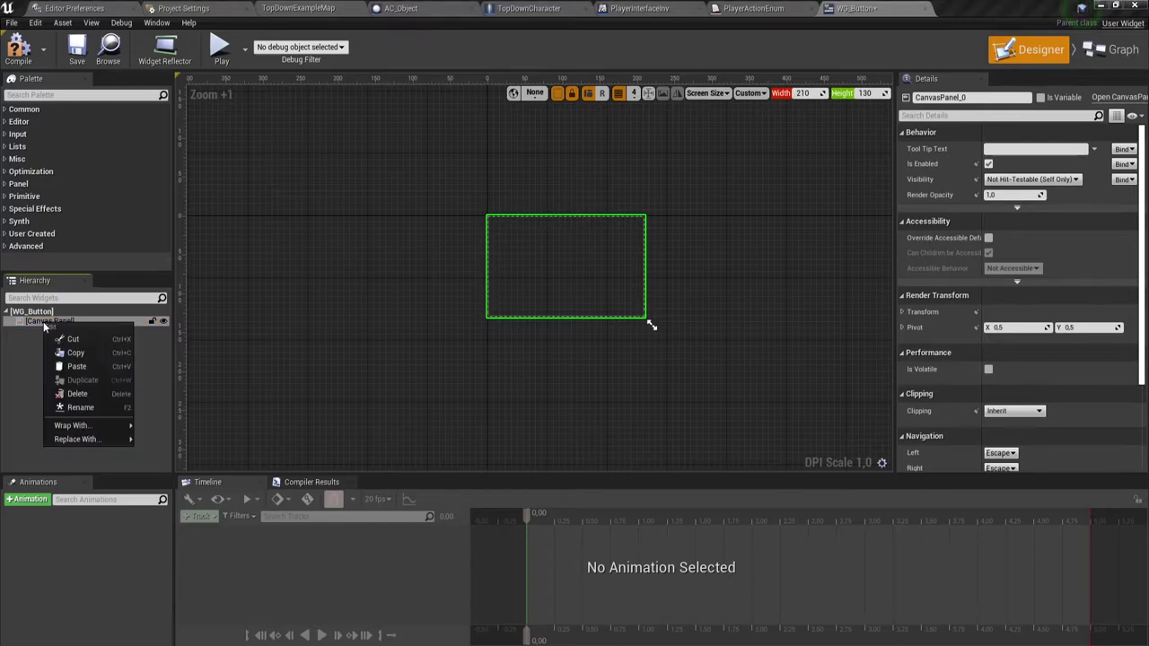
pyautogui.click(82, 396)
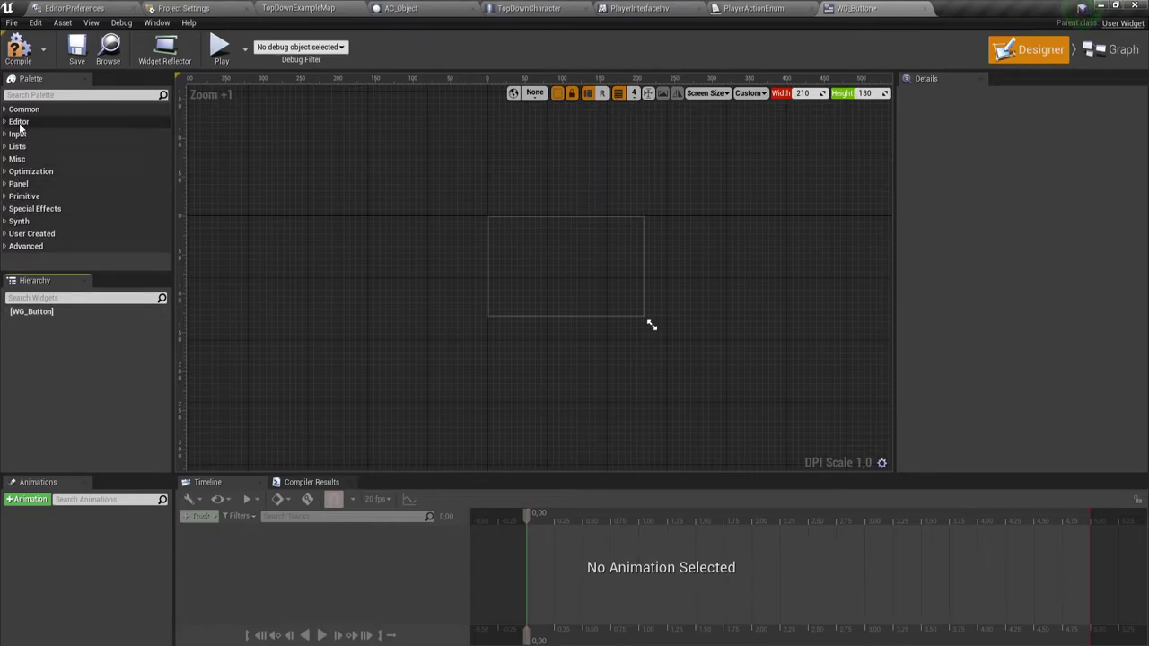
pyautogui.click(37, 94)
pyautogui.write('but')
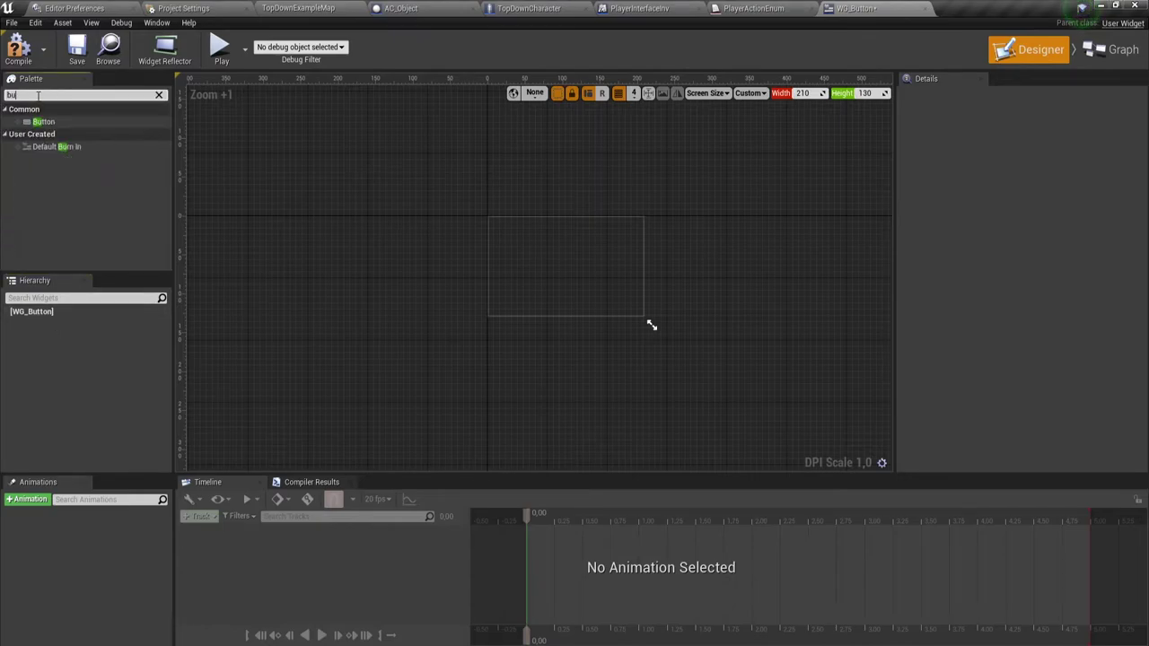
pyautogui.click(52, 121)
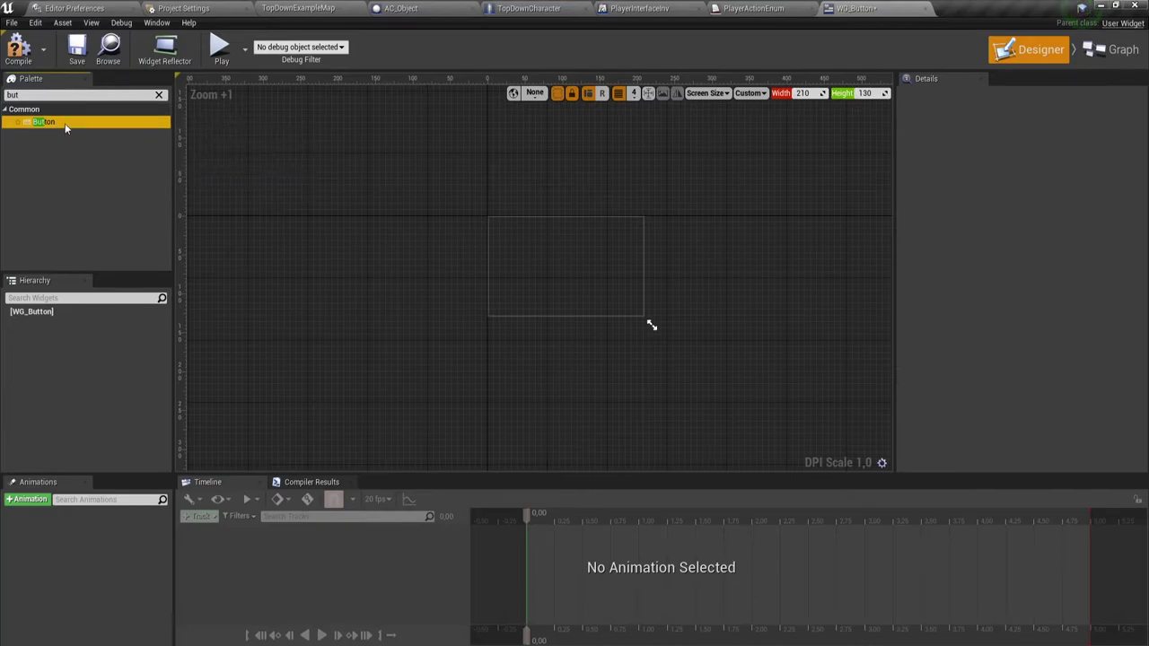
pyautogui.moveTo(581, 263); pyautogui.dragTo(582, 262)
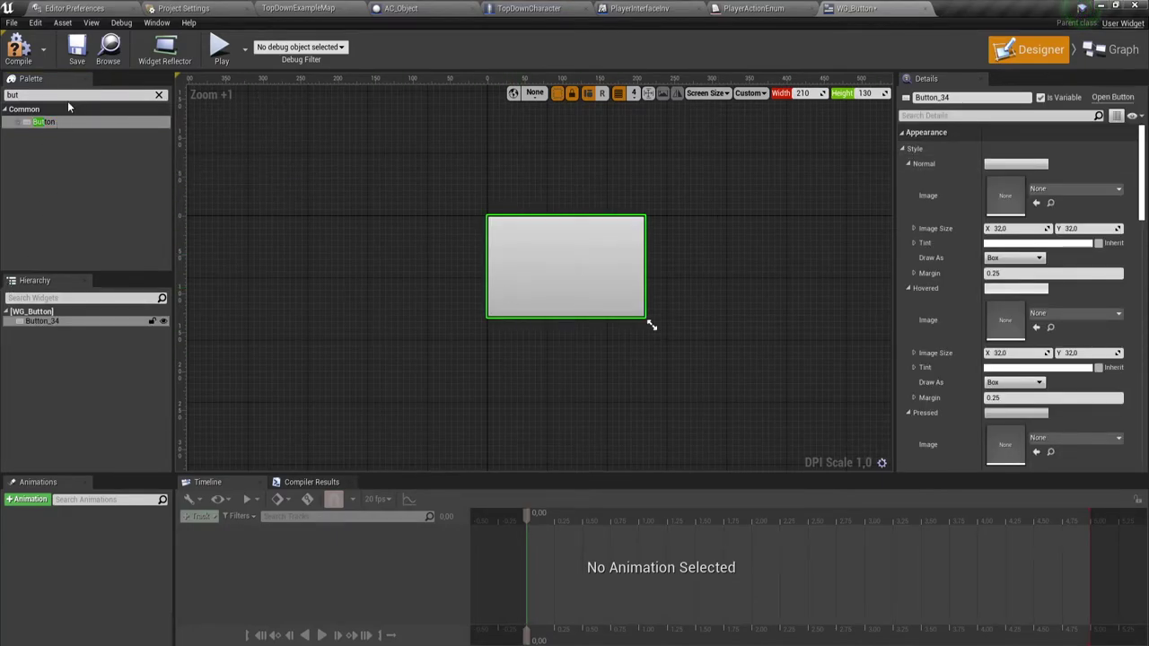
# Step: Nest a Canvas Panel inside Button_34 and search the Palette for 'image'
pyautogui.click(38, 95)
pyautogui.press('BackSpace')
pyautogui.press('BackSpace')
pyautogui.press('BackSpace')
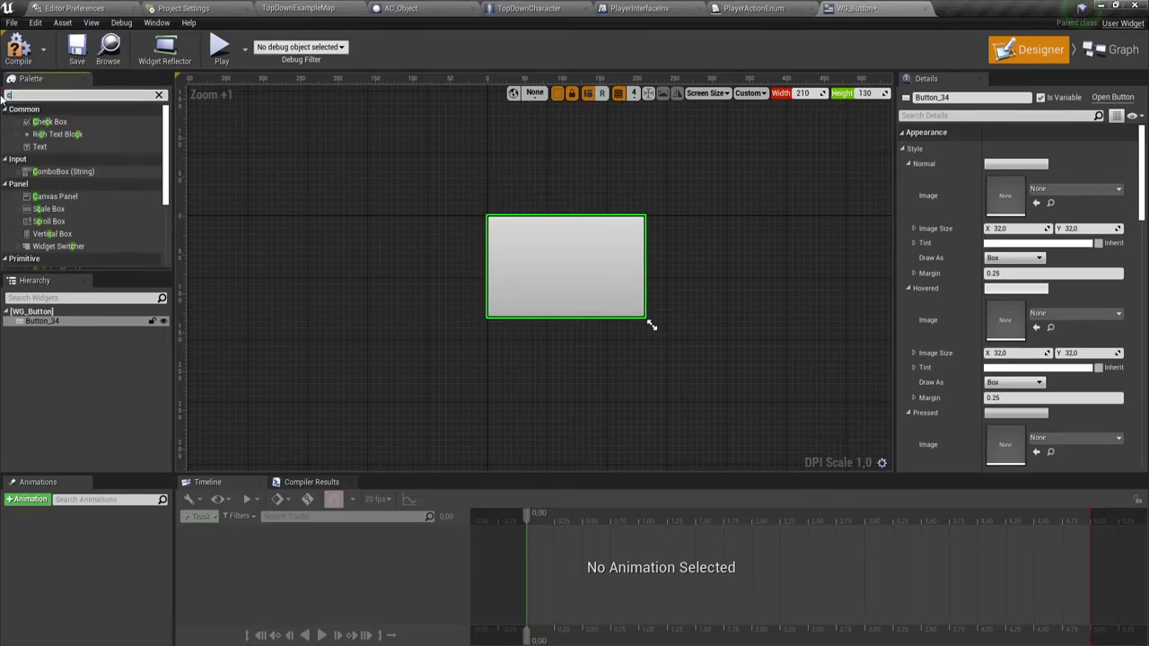
pyautogui.write('can')
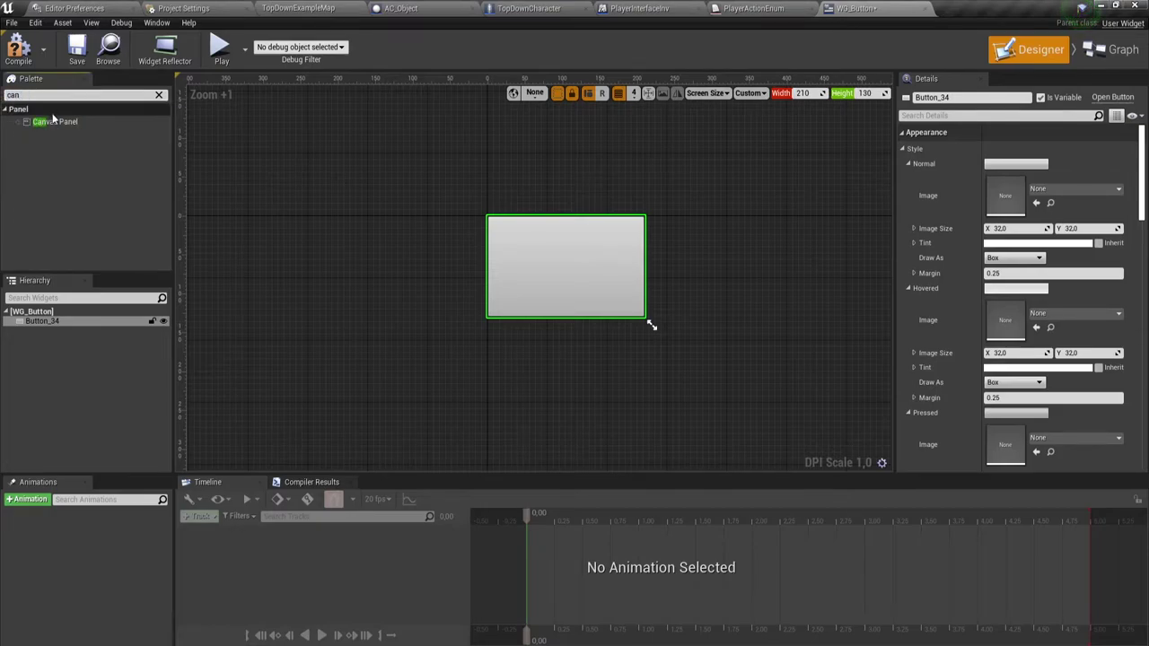
pyautogui.moveTo(54, 121); pyautogui.dragTo(58, 323)
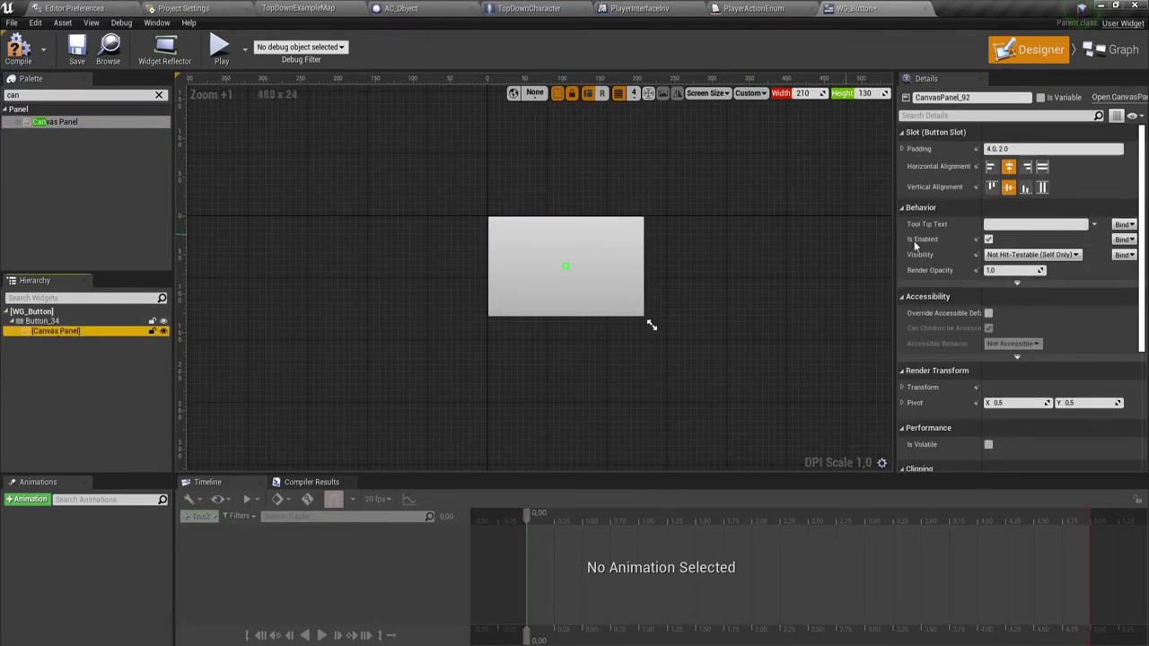
pyautogui.click(111, 94)
pyautogui.press('BackSpace')
pyautogui.press('BackSpace')
pyautogui.press('BackSpace')
pyautogui.write('i')
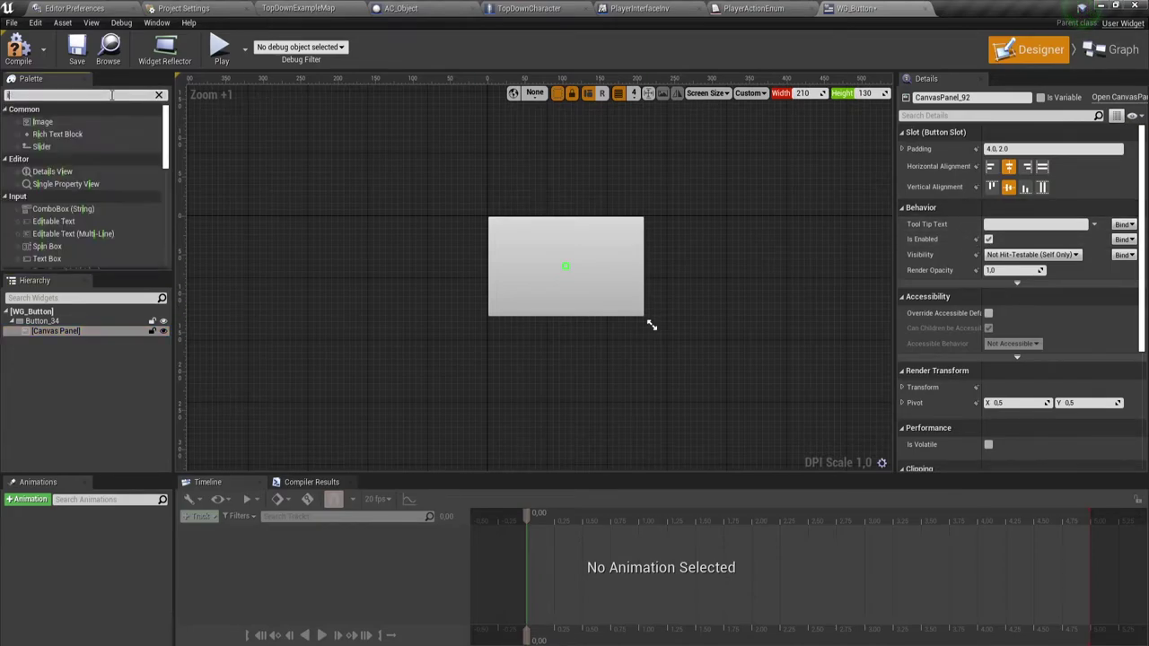
pyautogui.write('mage')
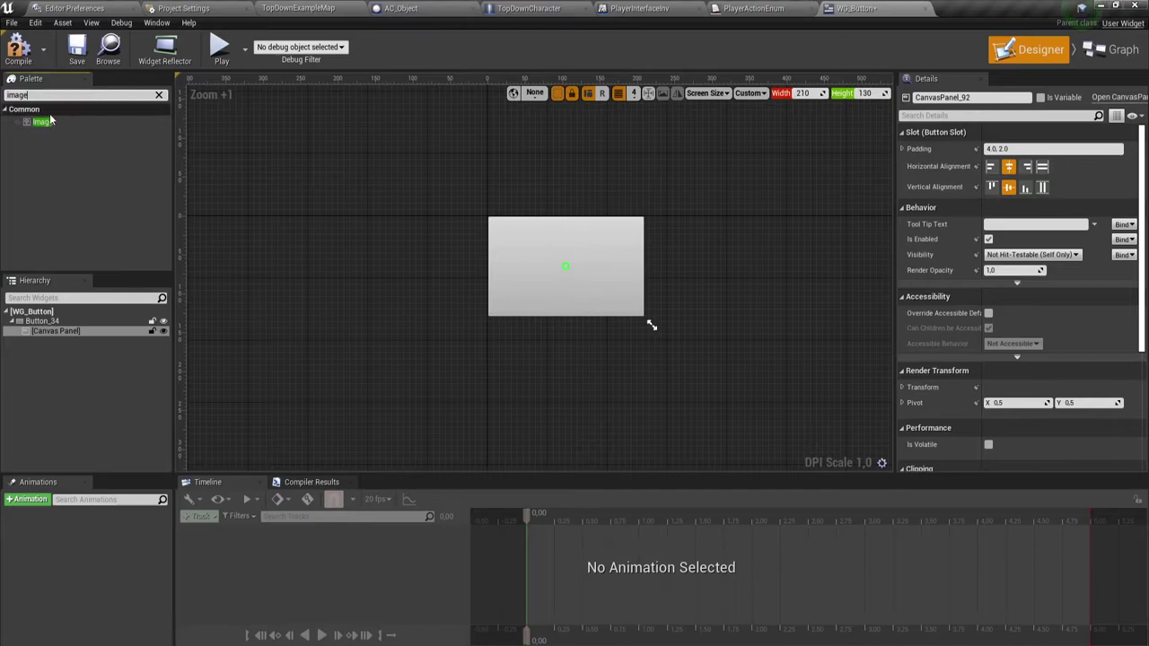
# Step: Place Image_132 inside the Canvas Panel and anchor it to stretch across the whole canvas
pyautogui.moveTo(42, 121); pyautogui.dragTo(517, 235)
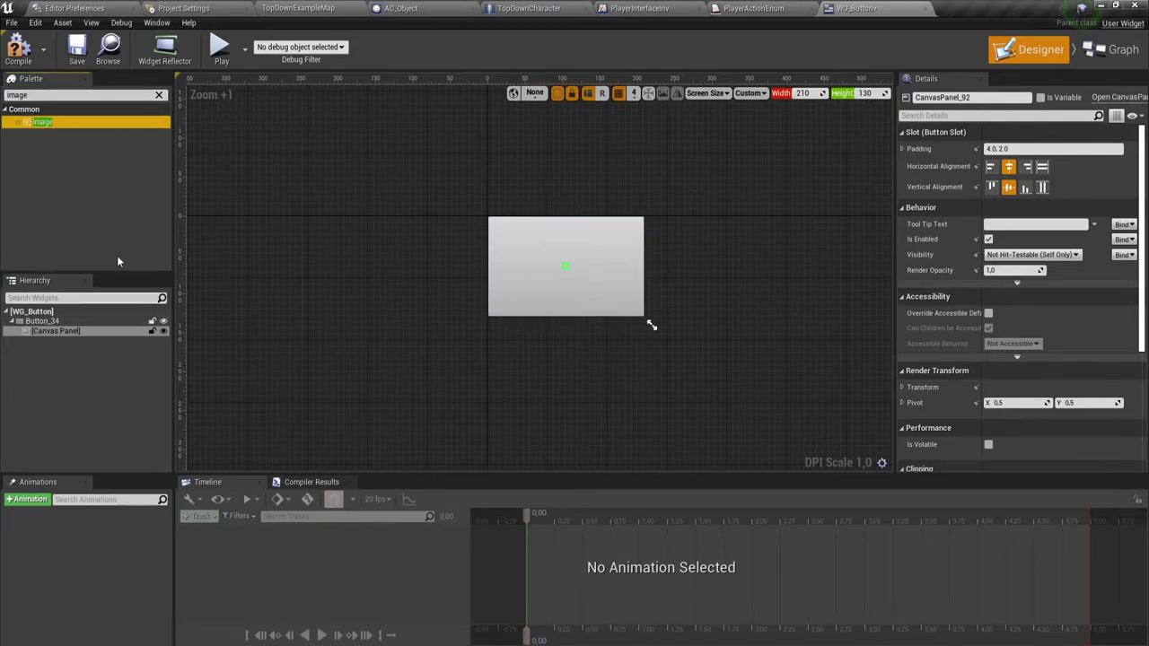
pyautogui.moveTo(45, 122); pyautogui.dragTo(80, 332)
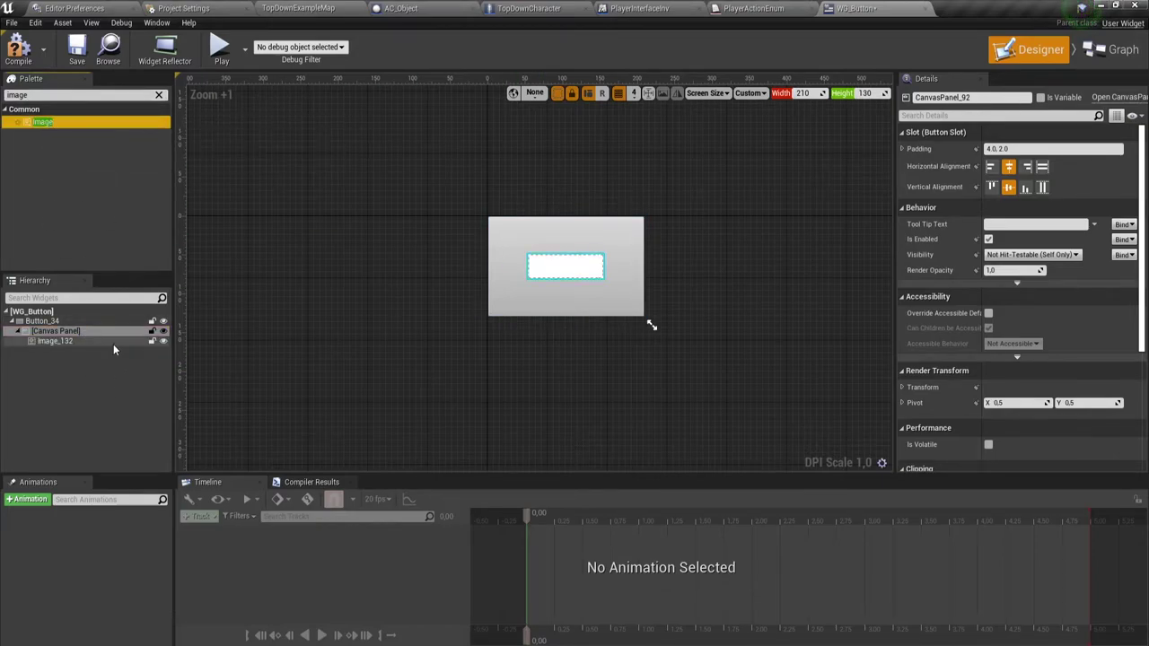
pyautogui.click(54, 344)
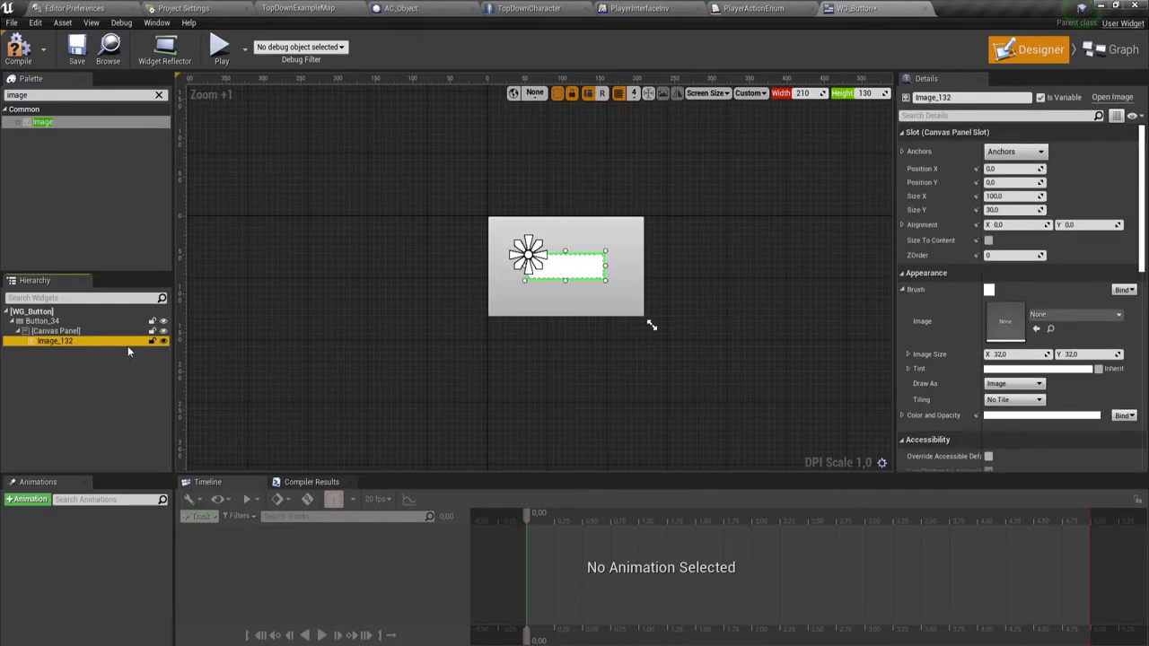
pyautogui.click(1014, 152)
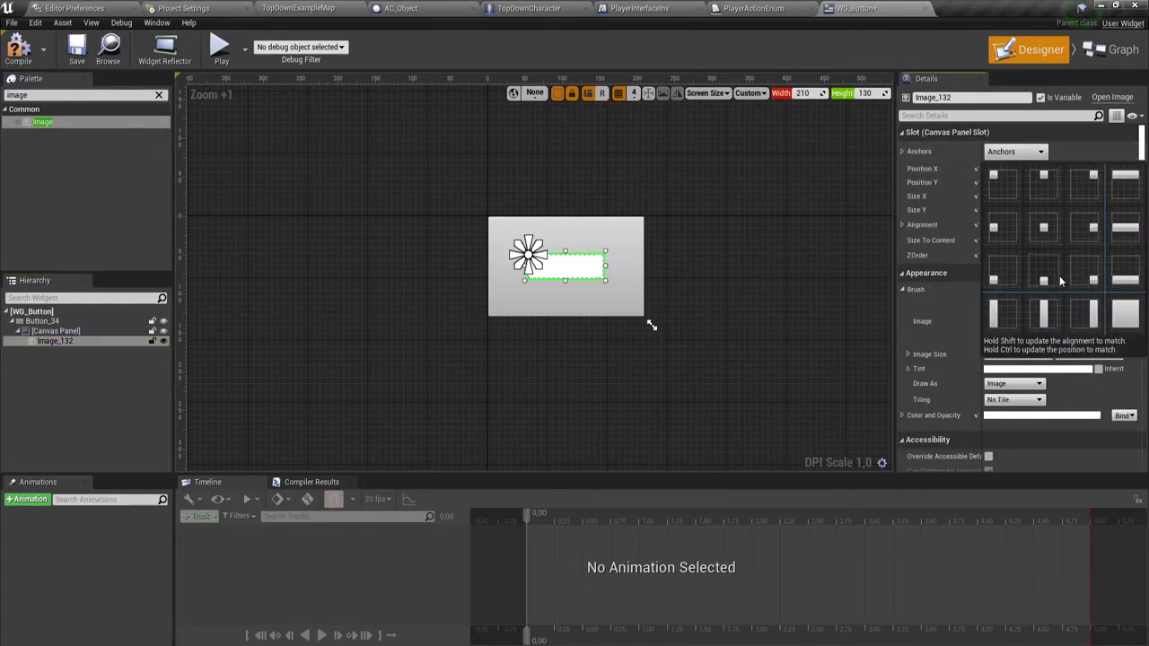
pyautogui.click(1125, 316)
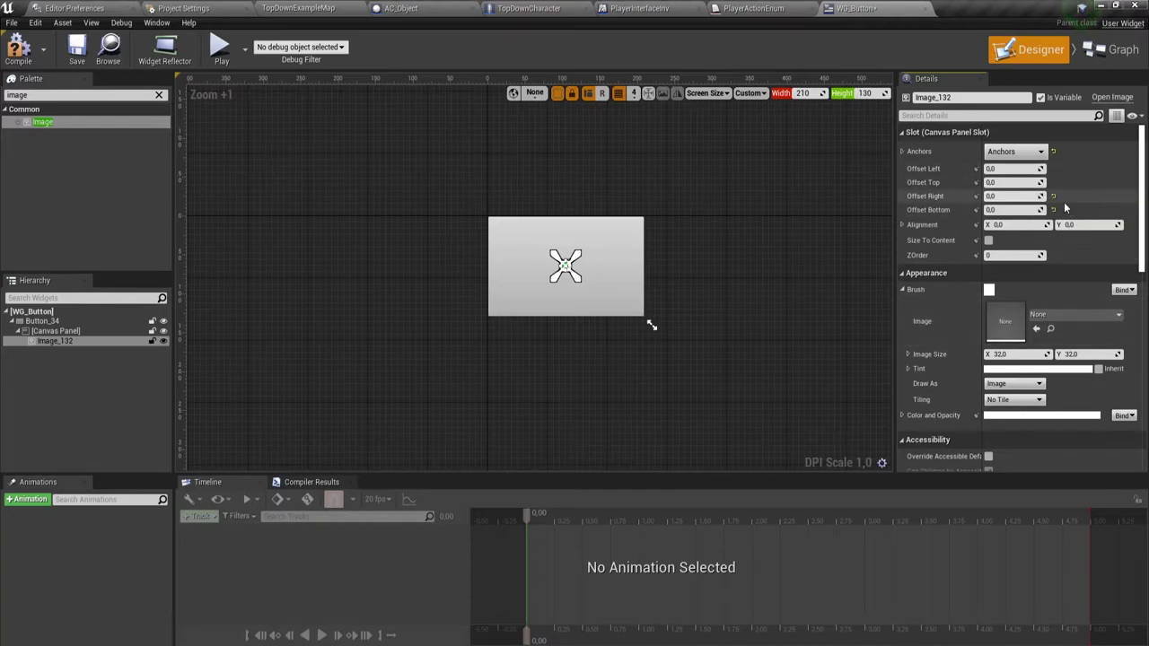
pyautogui.click(1032, 154)
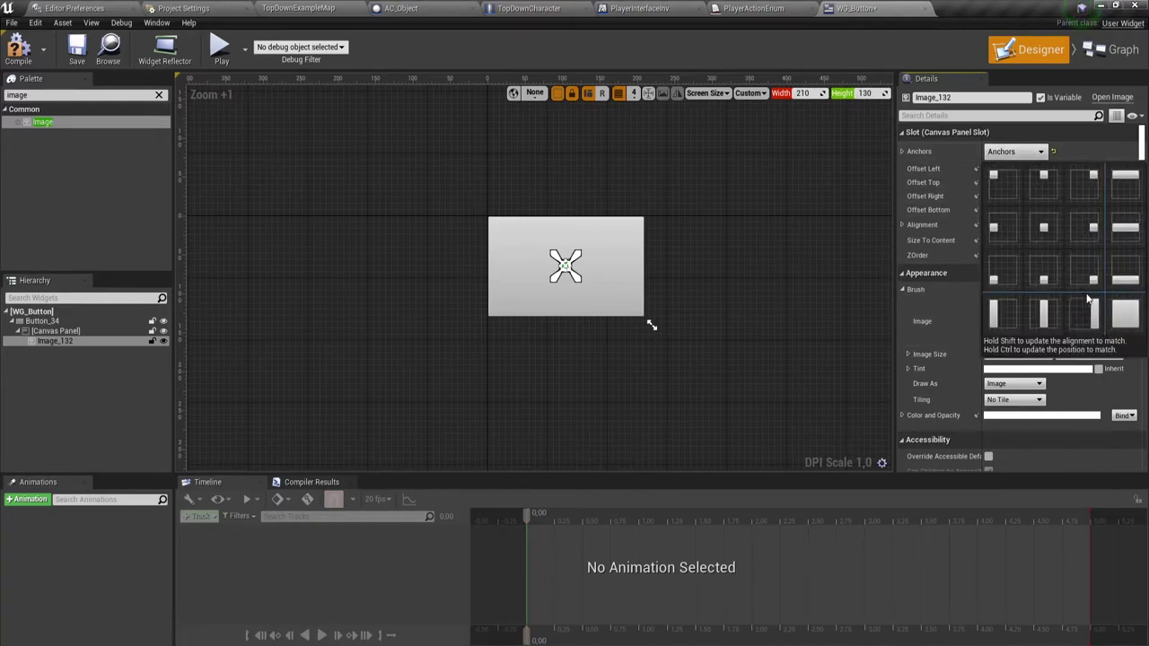
pyautogui.click(1125, 316)
# Step: Make the Canvas Panel fill the button horizontally and vertically
pyautogui.click(77, 331)
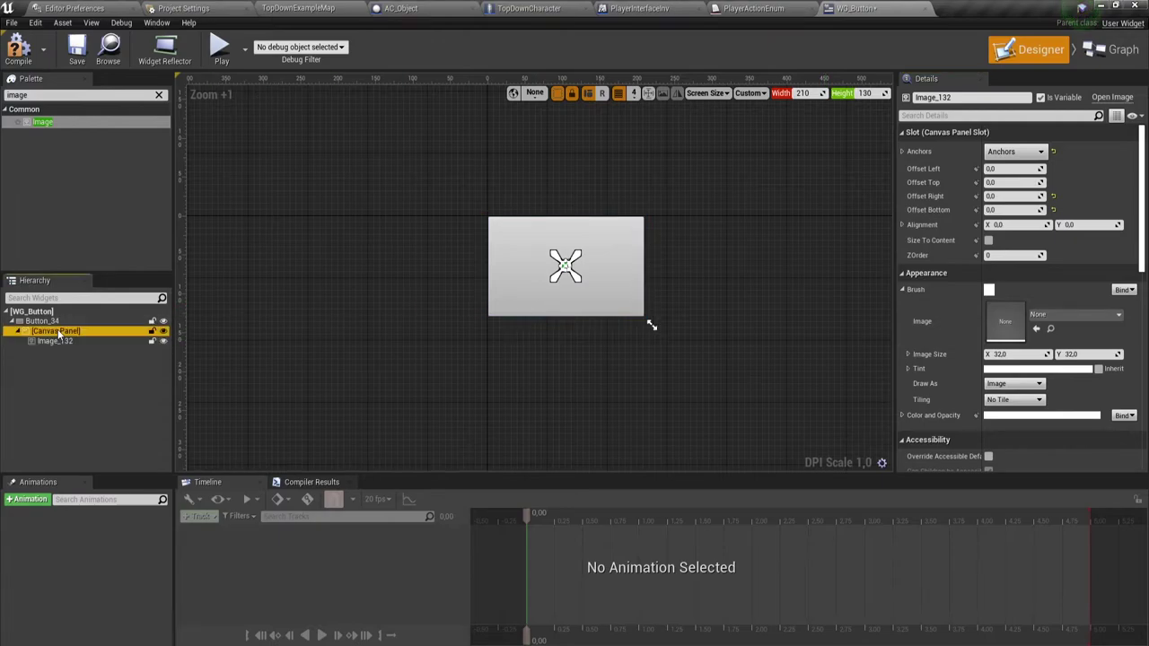
pyautogui.click(1042, 167)
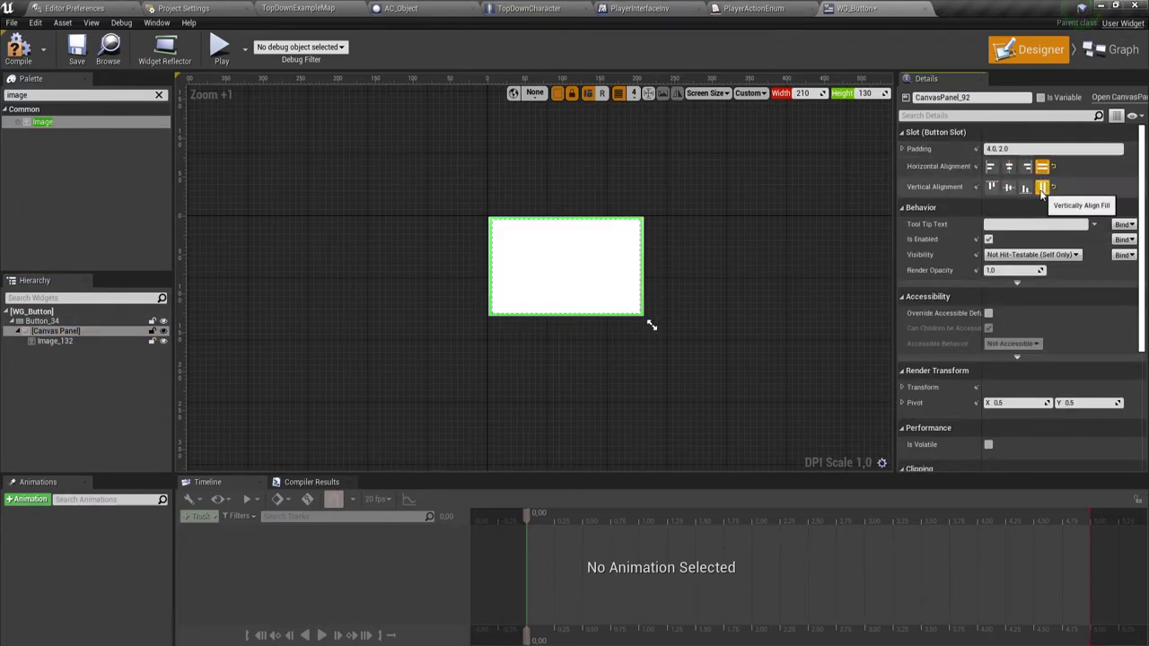
pyautogui.click(1043, 187)
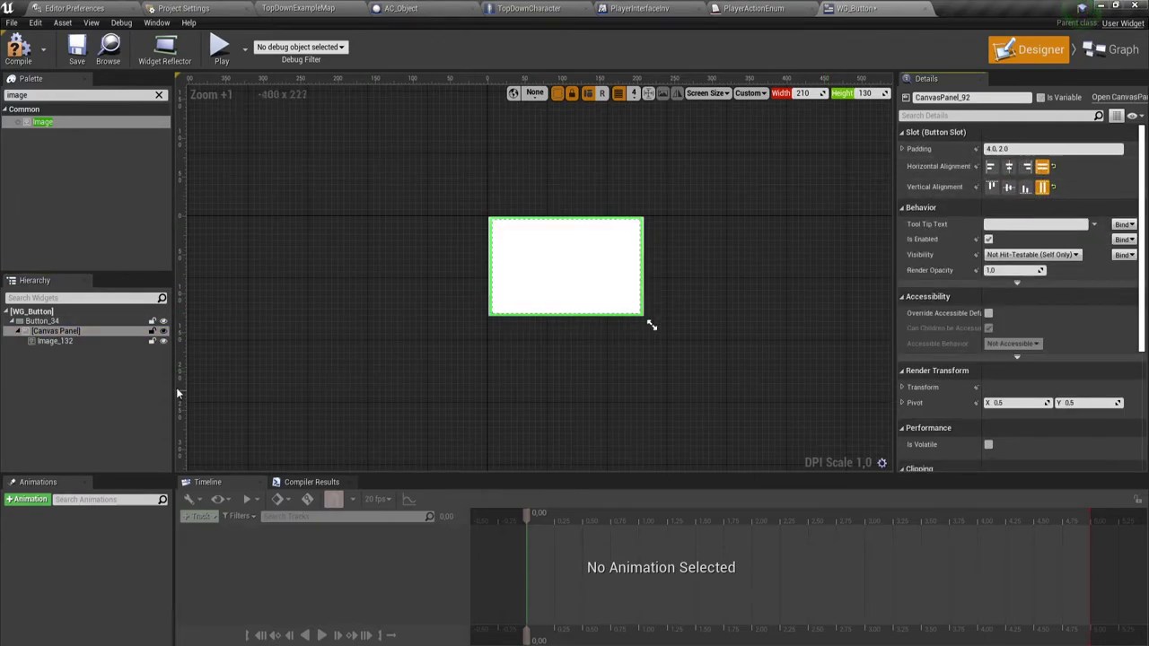
# Step: Set Image_132's left, top, right and bottom offsets all to 4.0
pyautogui.click(55, 341)
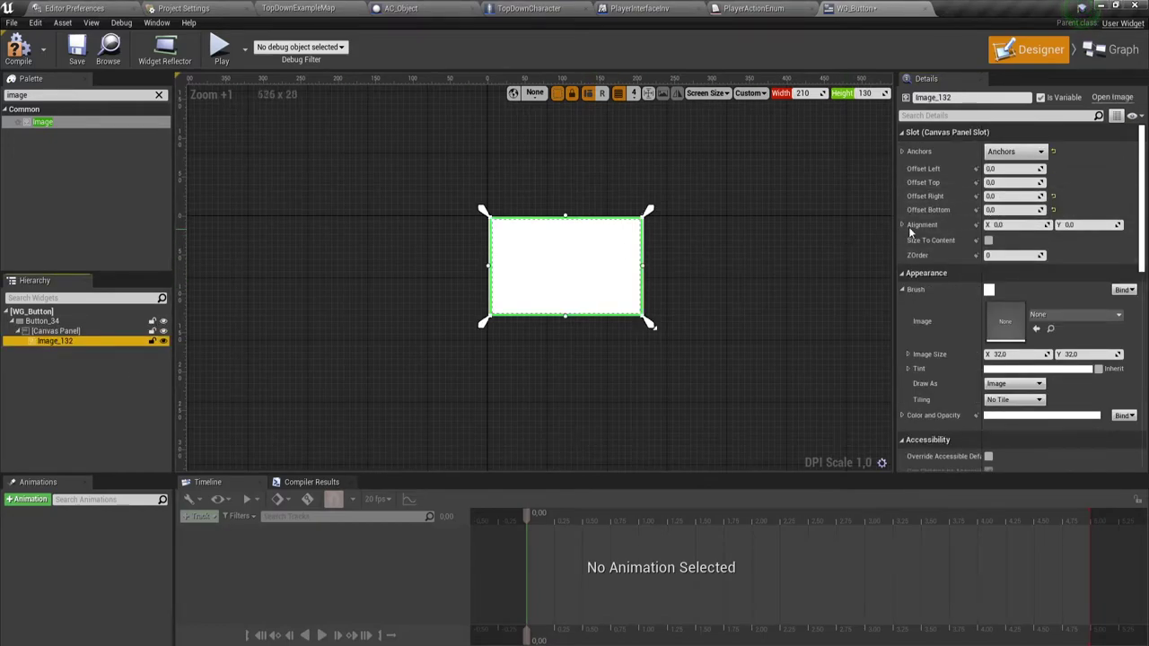
pyautogui.click(1003, 169)
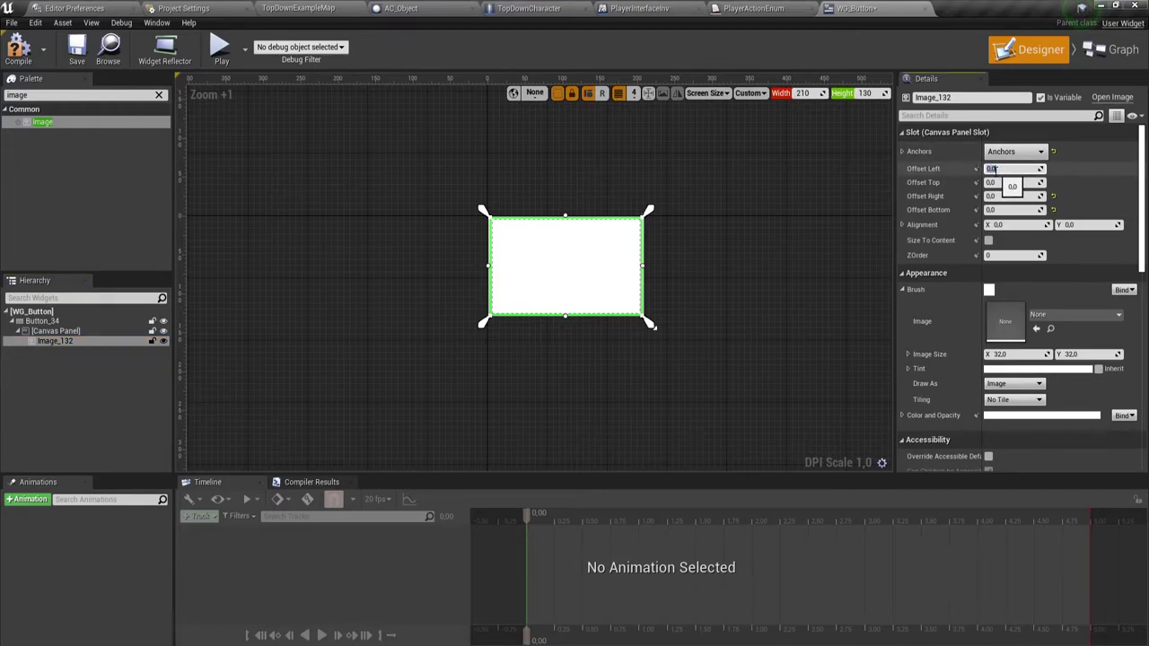
pyautogui.write('4')
pyautogui.press('Tab')
pyautogui.write('4')
pyautogui.press('Tab')
pyautogui.press('Tab')
pyautogui.write('4')
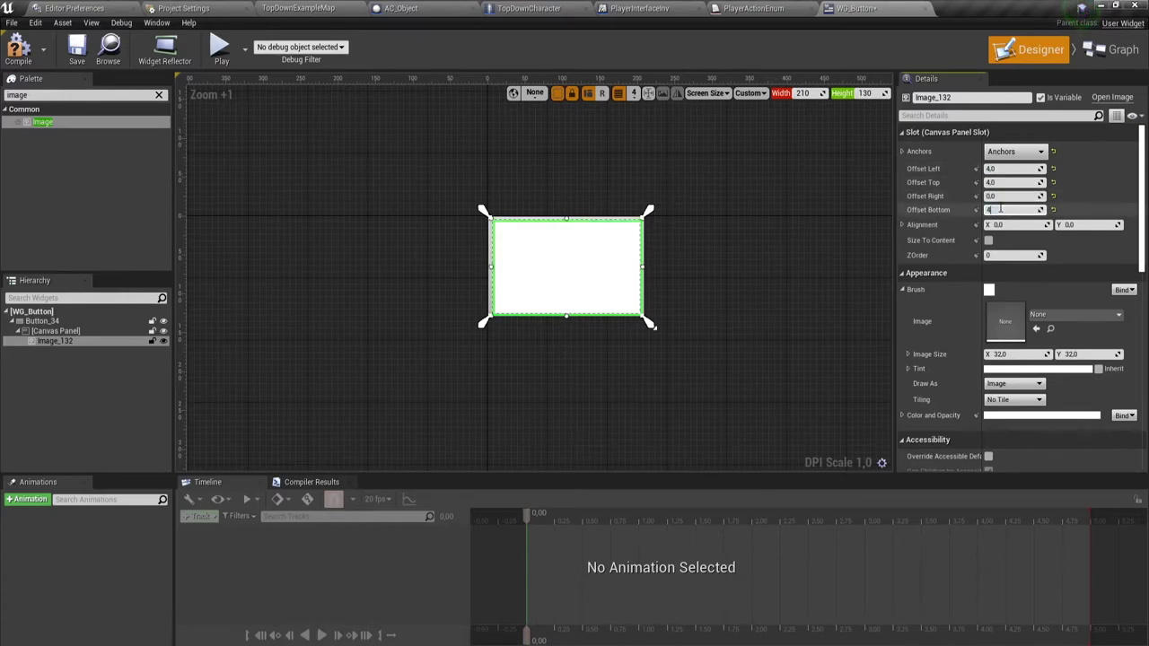
pyautogui.press('Return')
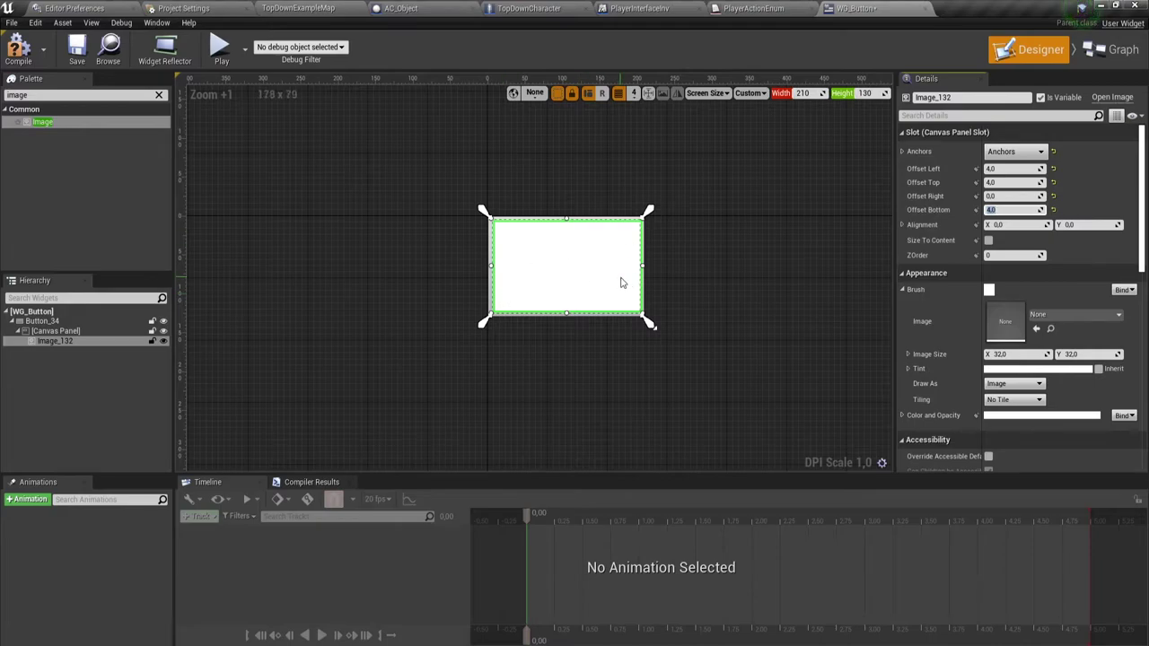
pyautogui.click(1012, 196)
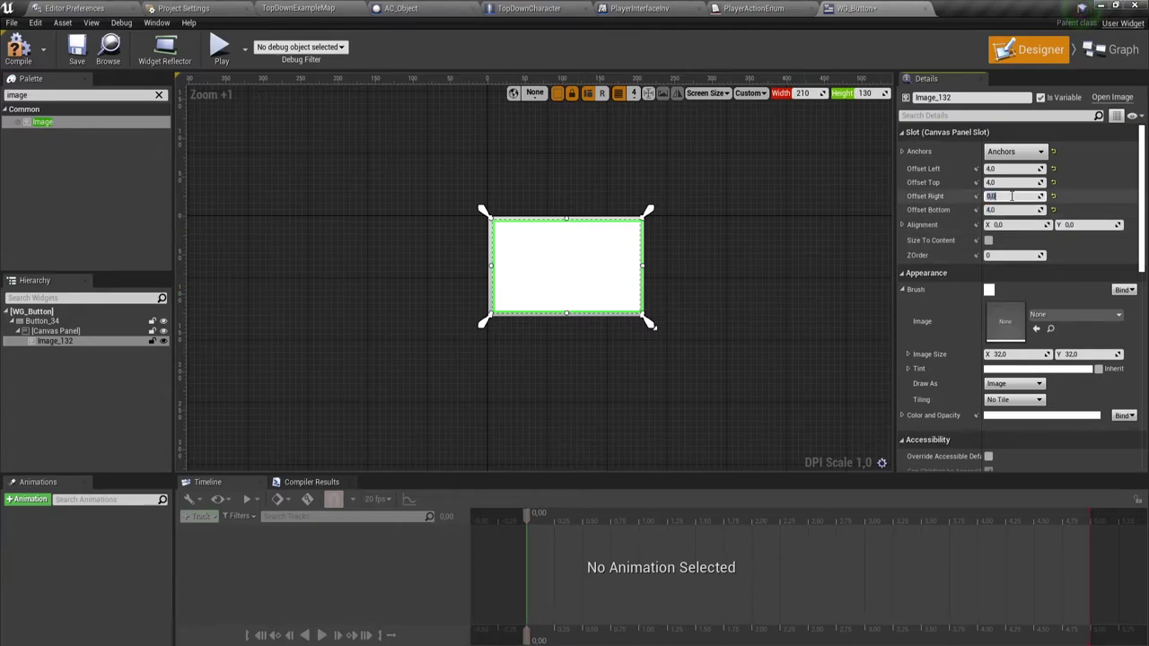
pyautogui.write('4')
pyautogui.press('Return')
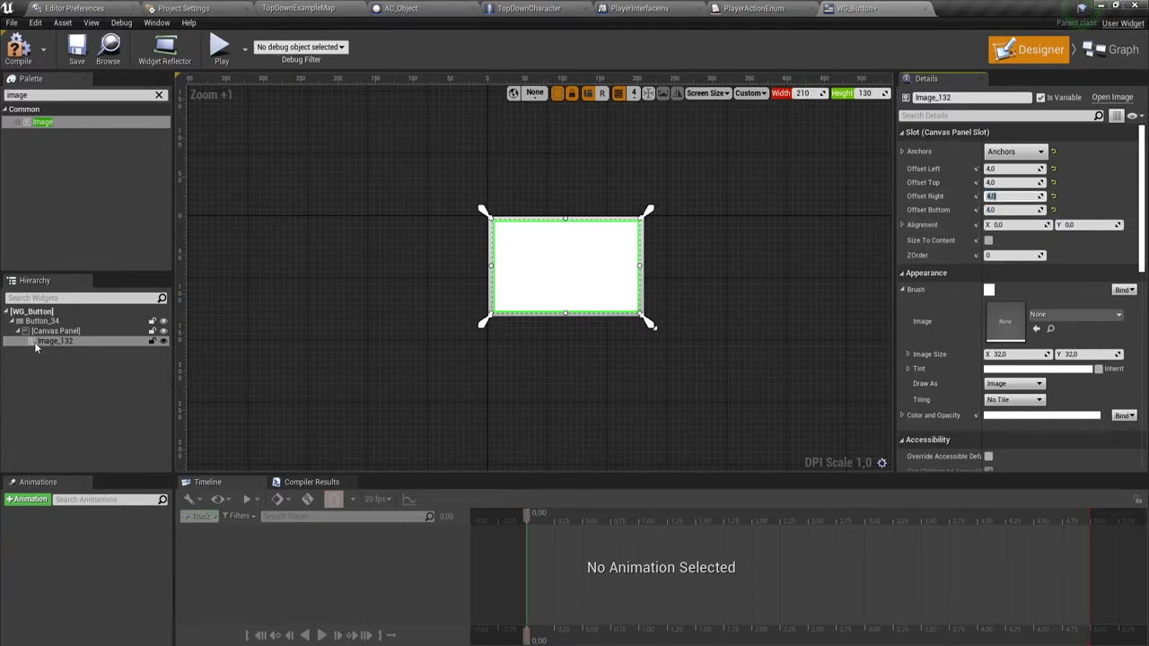
pyautogui.click(59, 331)
pyautogui.press('Up')
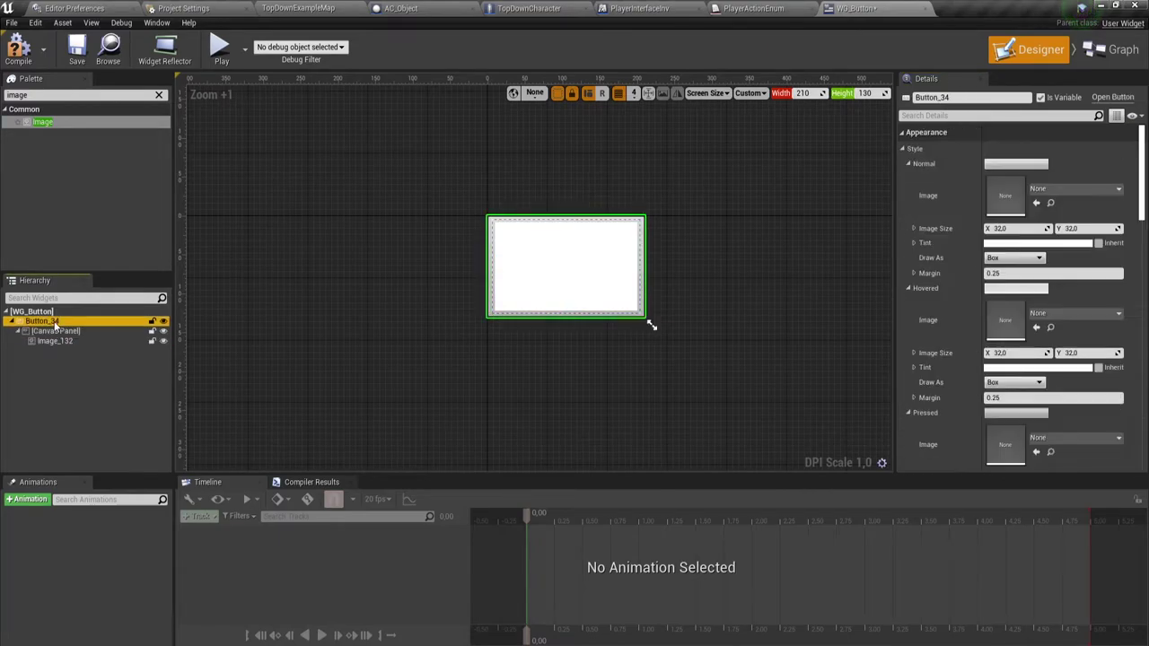
pyautogui.click(54, 343)
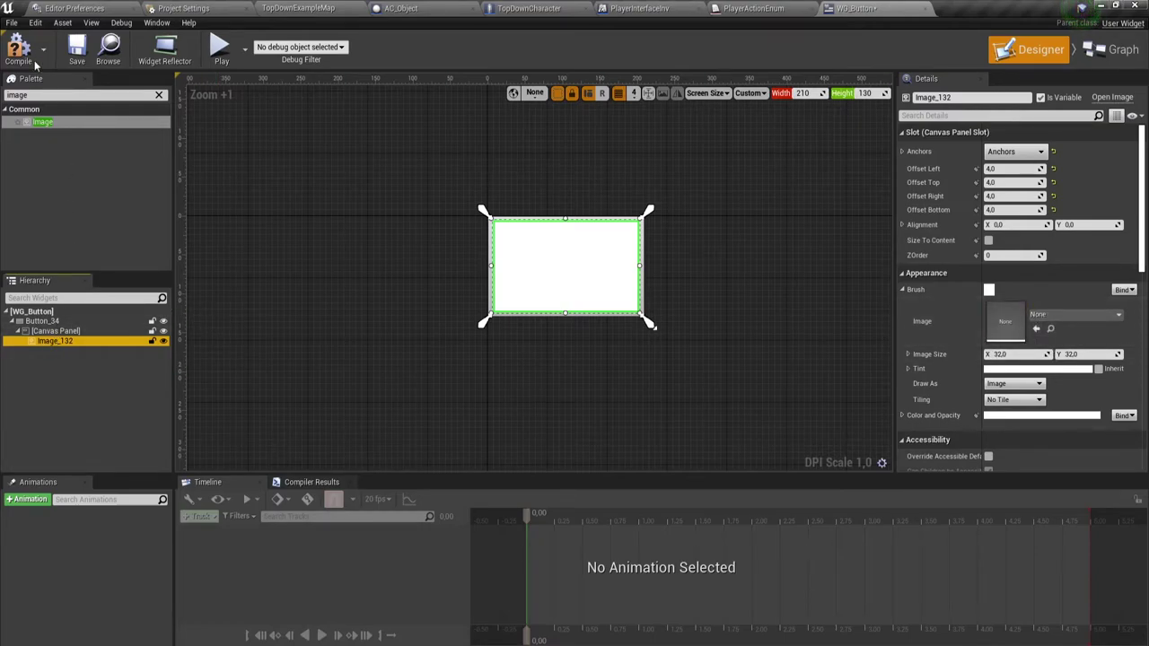
# Step: Add a Text block to the lower left of the button's canvas and narrow it
pyautogui.click(66, 97)
pyautogui.hotkey('ctrl', 'a')
pyautogui.write('text')
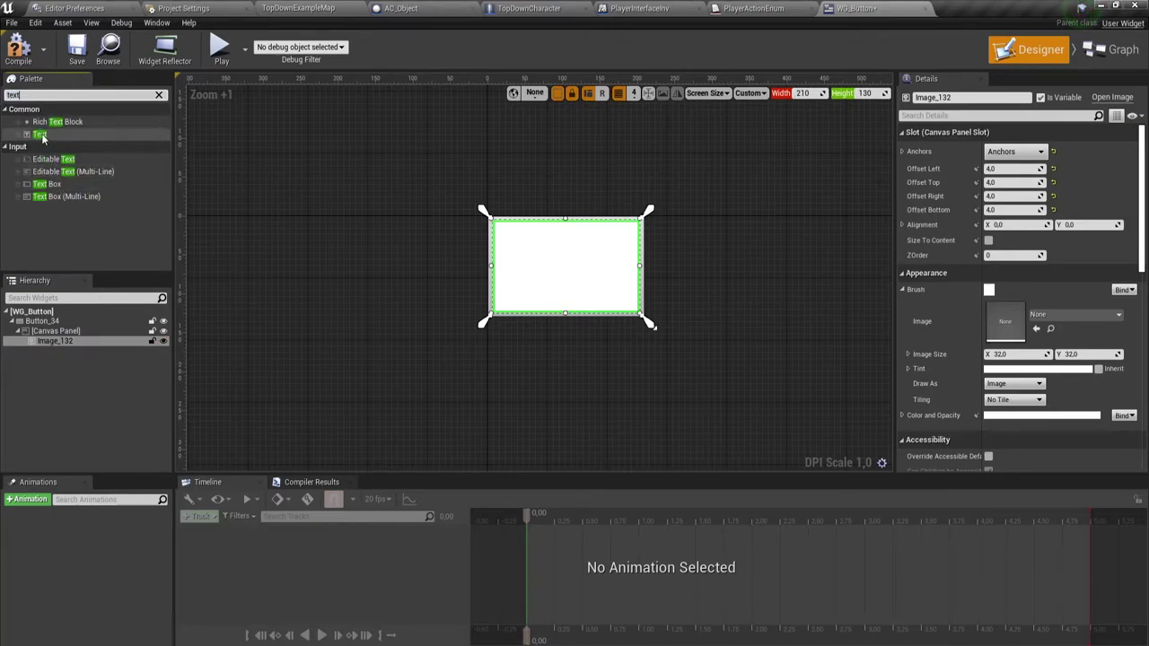
pyautogui.moveTo(39, 134); pyautogui.dragTo(516, 284)
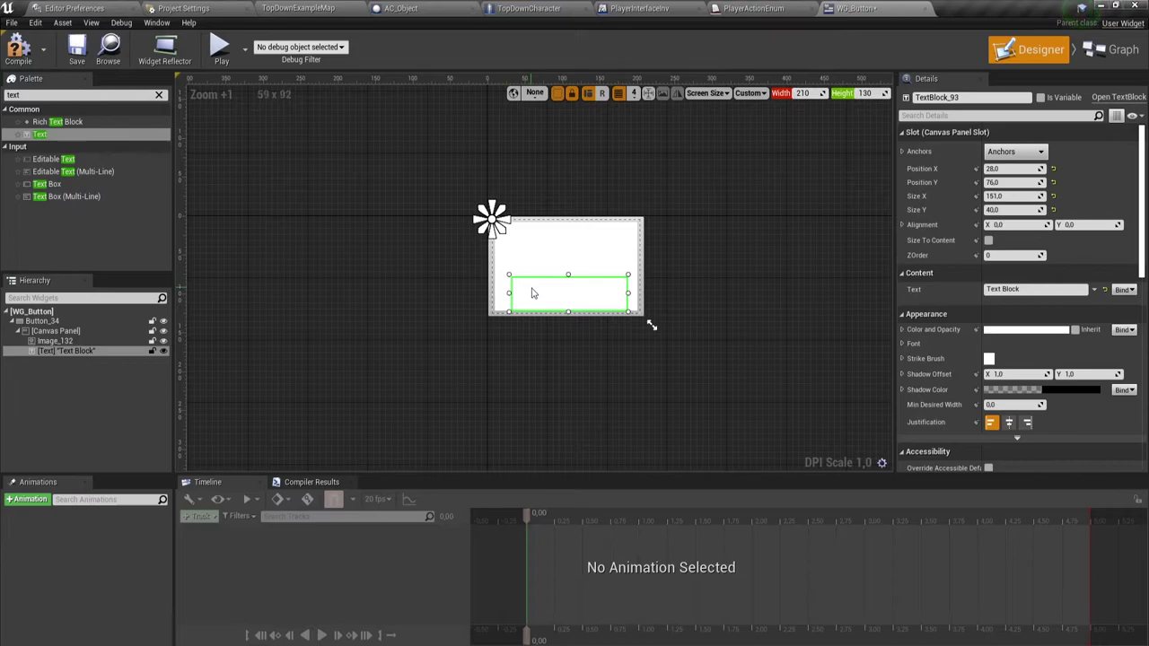
pyautogui.moveTo(628, 293); pyautogui.dragTo(539, 308)
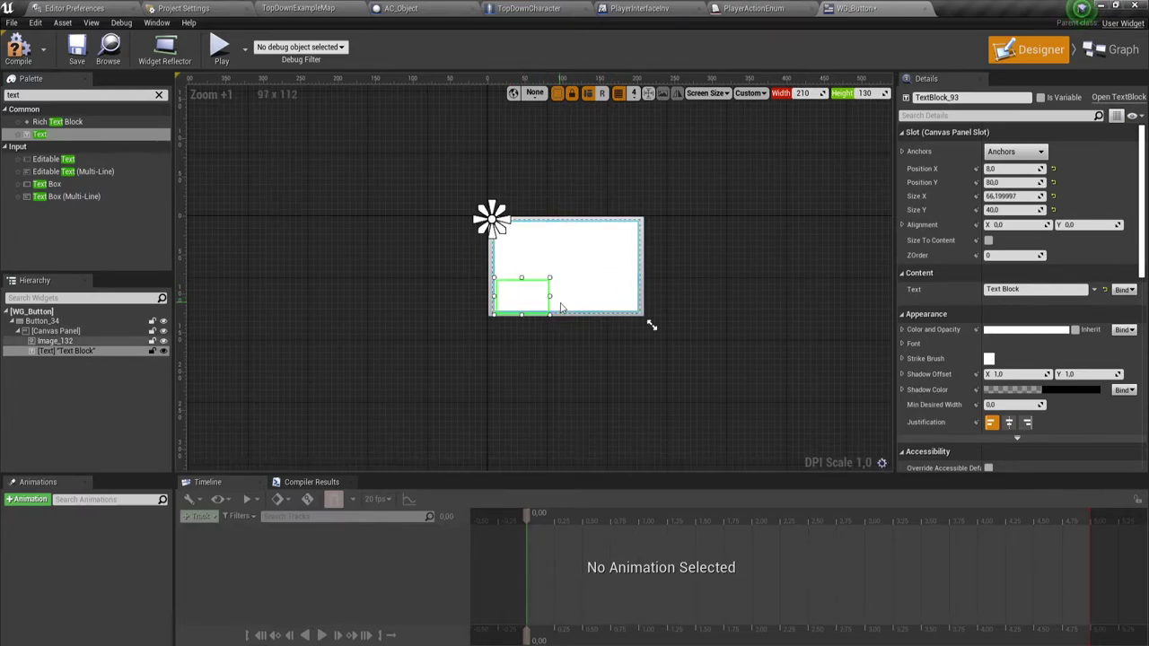
# Step: Colour the text block bright green
pyautogui.click(1010, 331)
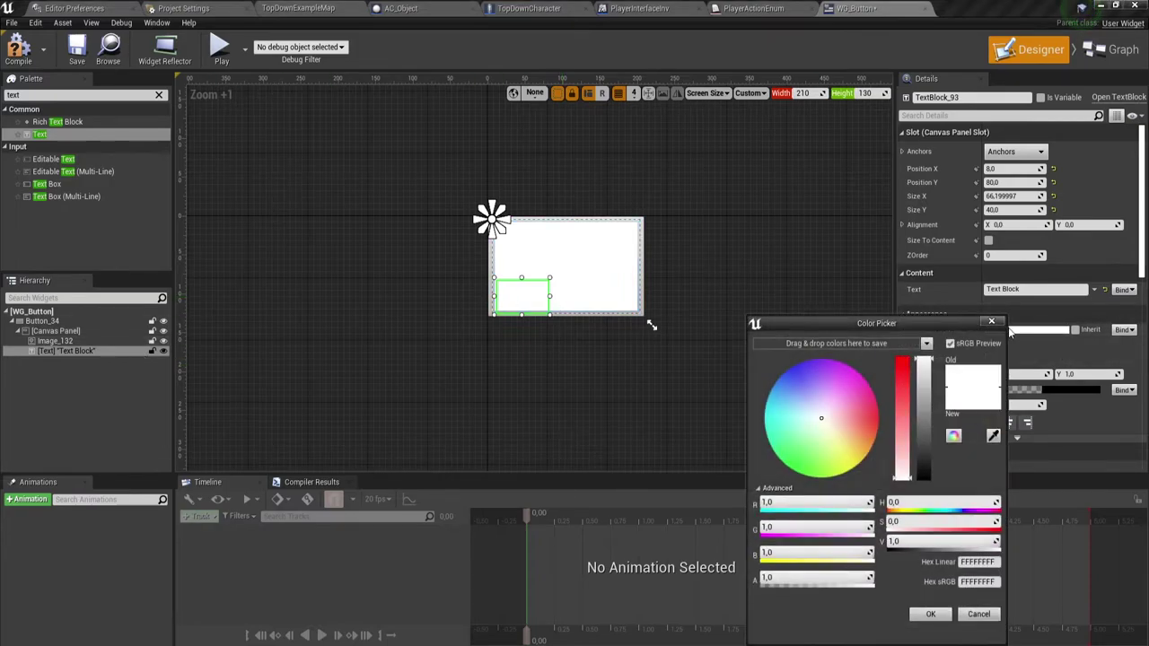
pyautogui.moveTo(811, 428); pyautogui.dragTo(792, 476)
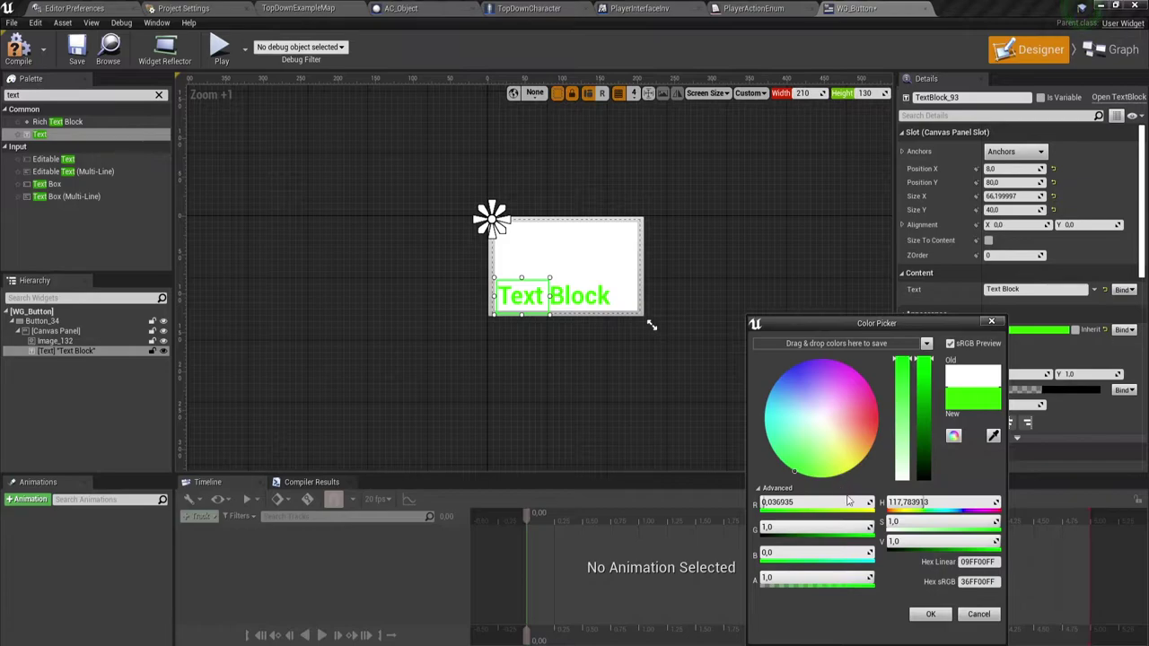
pyautogui.click(930, 614)
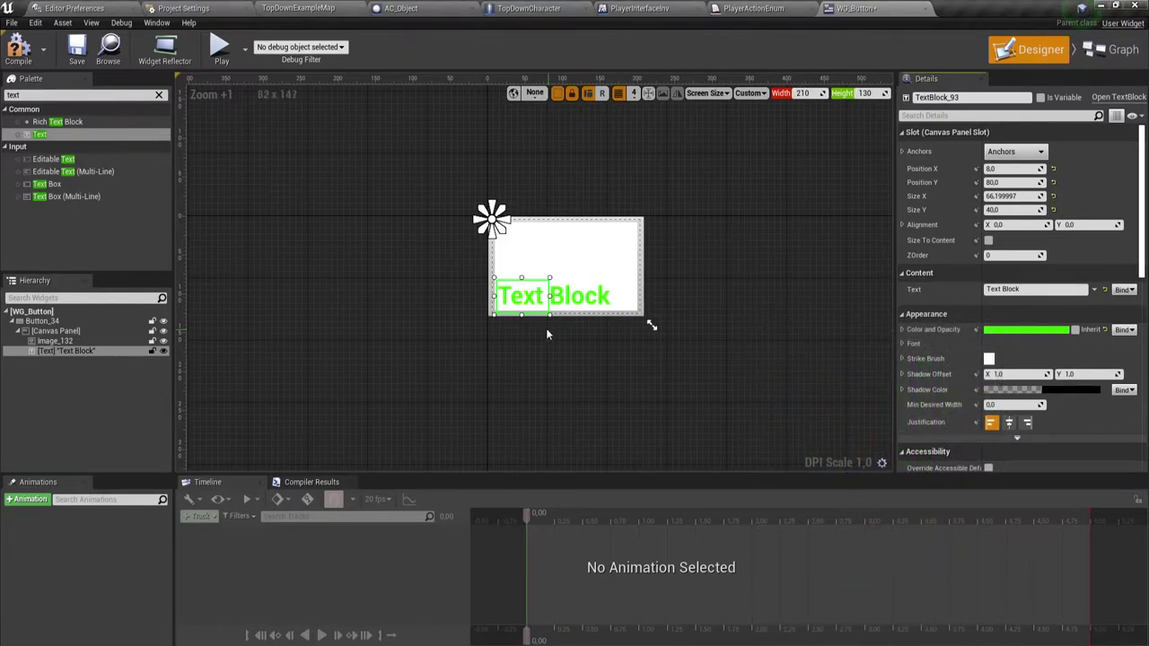
# Step: Change the text block's content to 00, centre-justify it, and apply the centre anchor preset
pyautogui.click(1023, 289)
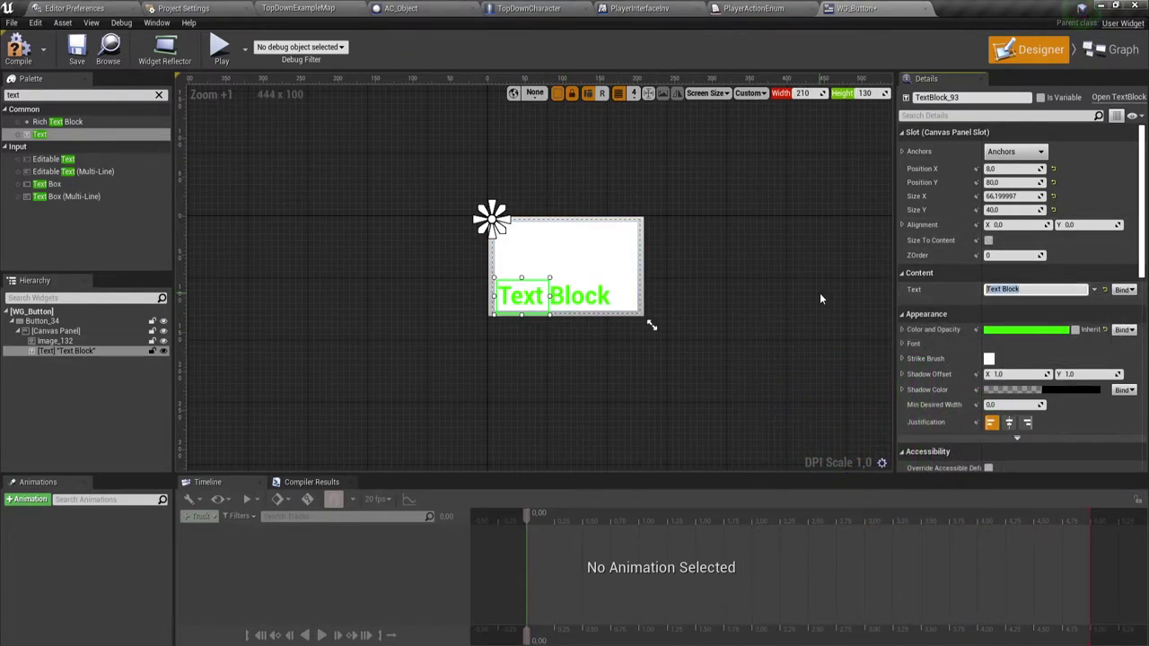
pyautogui.write('00')
pyautogui.press('Return')
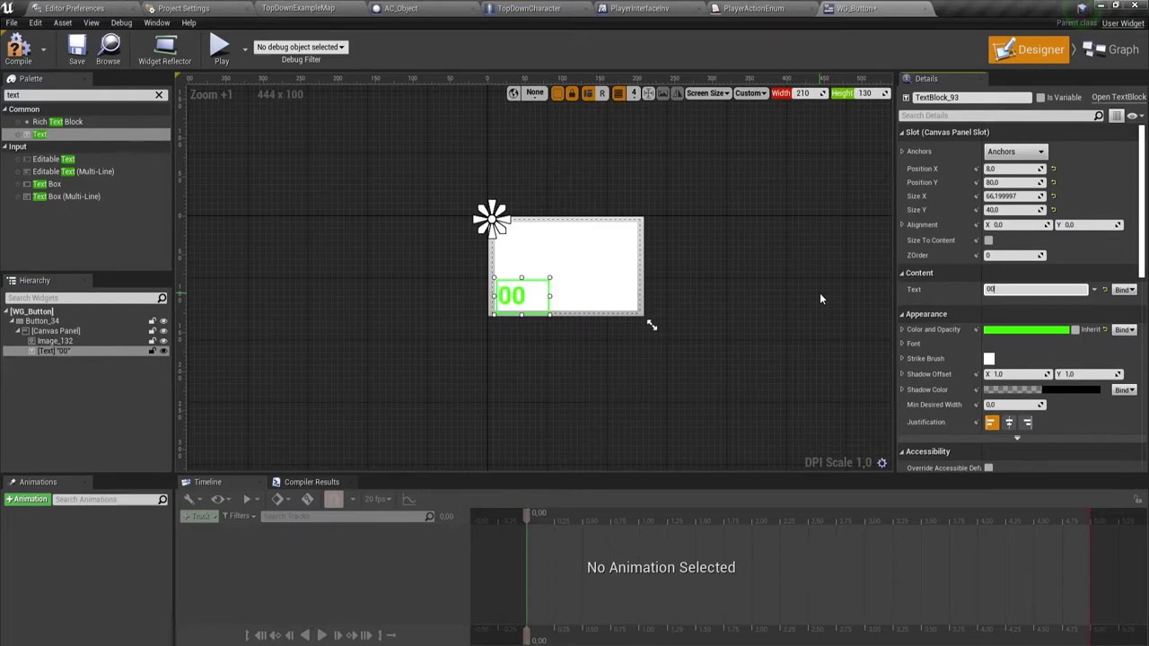
pyautogui.click(1012, 418)
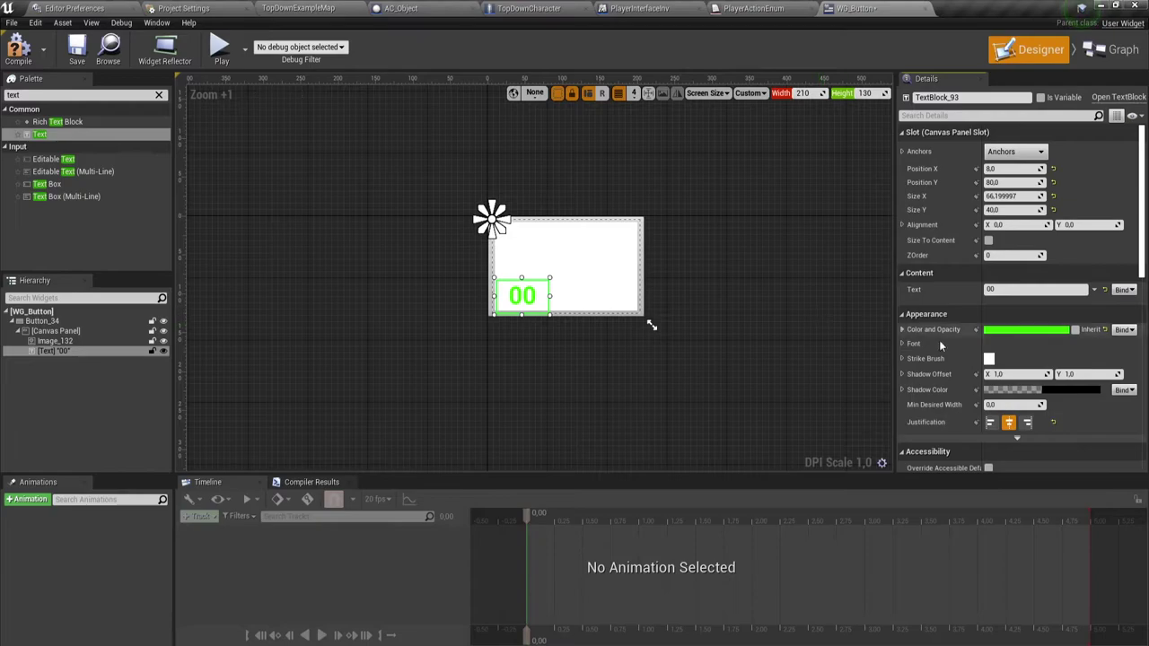
pyautogui.click(1041, 152)
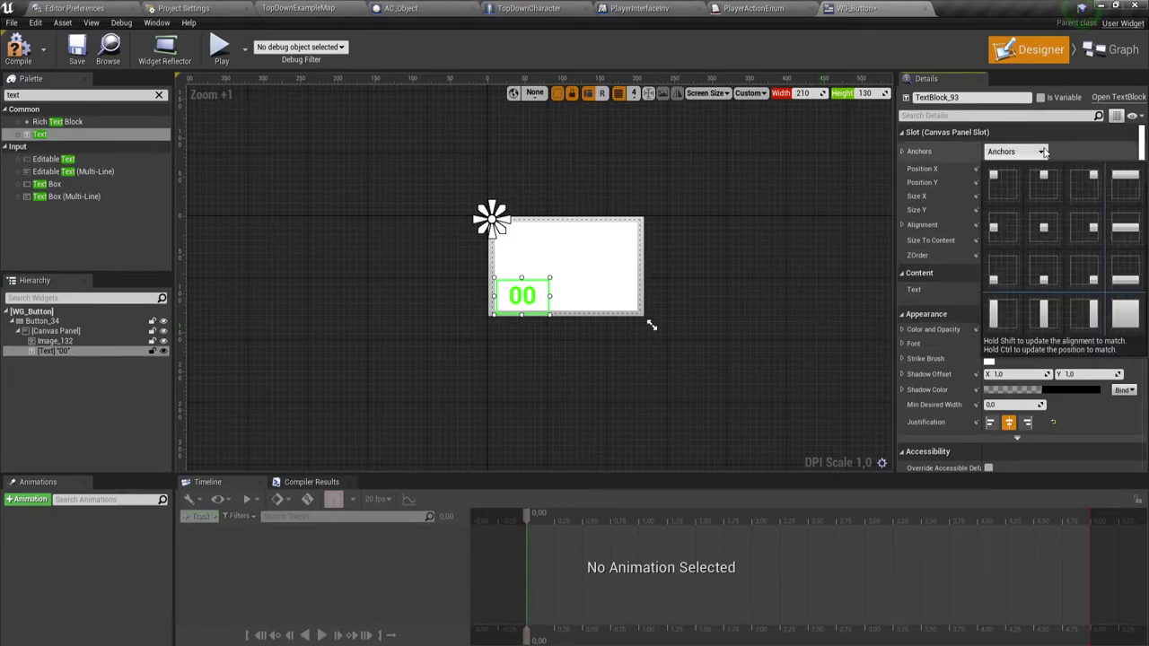
pyautogui.click(1045, 225)
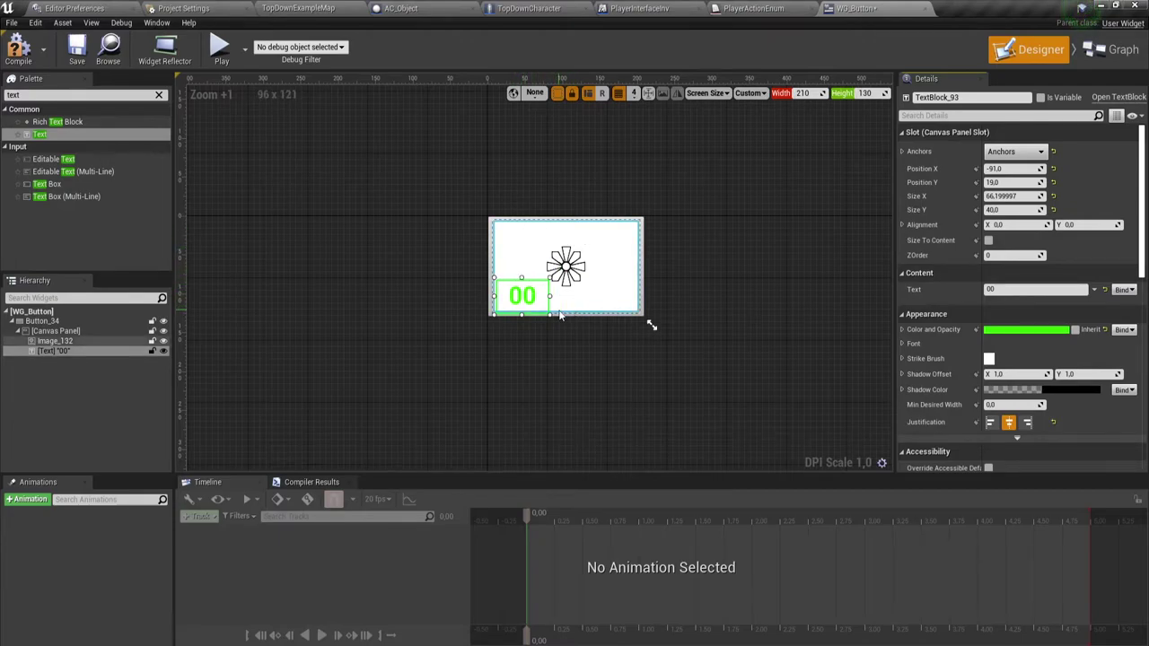
pyautogui.click(56, 341)
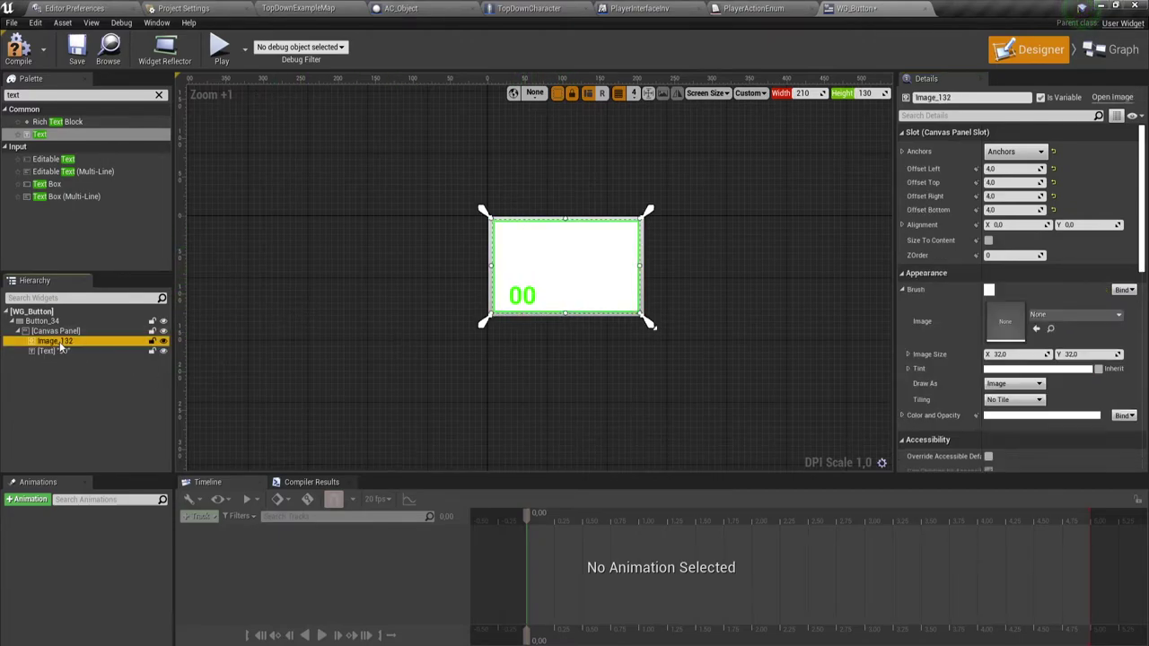
pyautogui.click(90, 330)
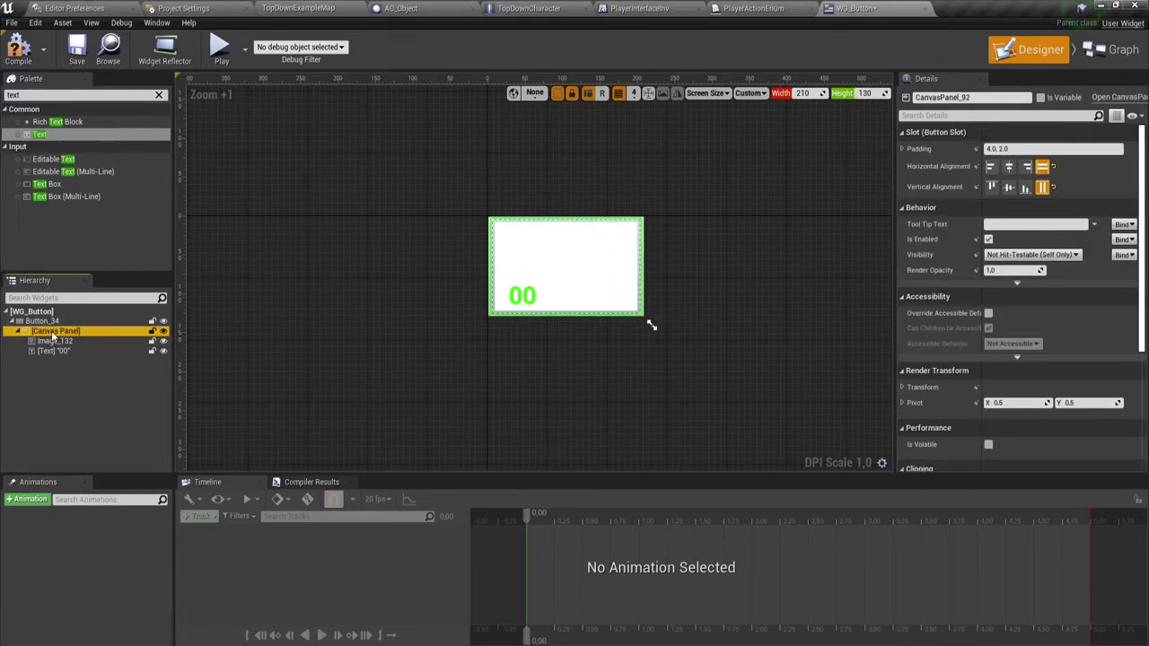
pyautogui.click(45, 322)
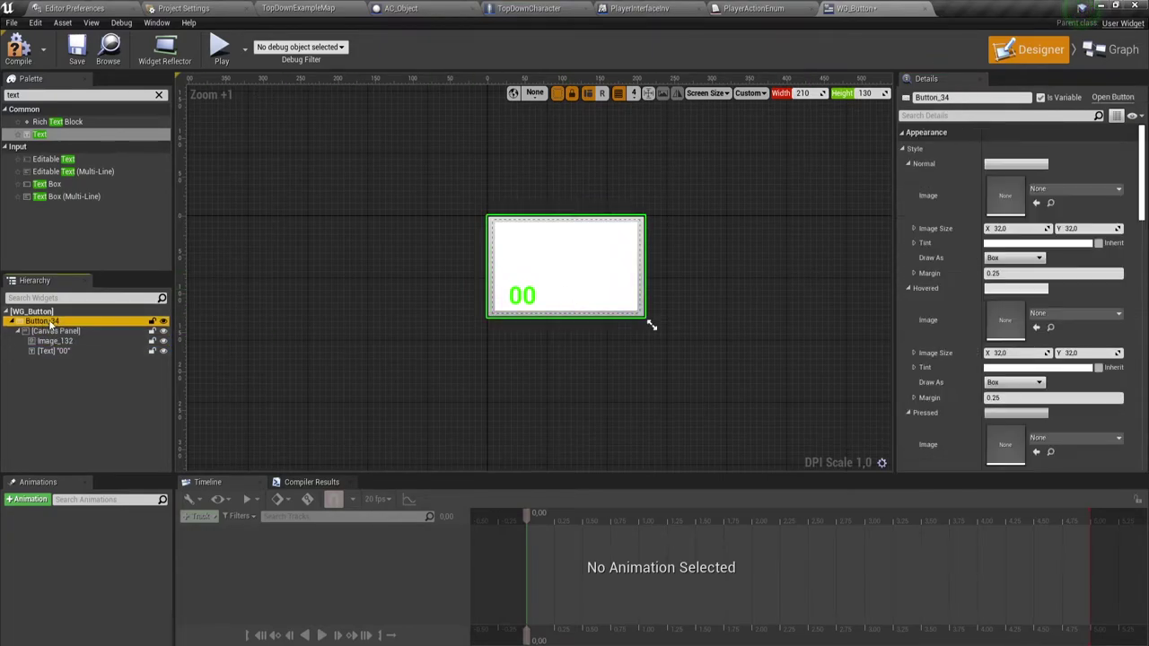
pyautogui.scroll(-1, 1015, 316)
pyautogui.scroll(-1, 1015, 315)
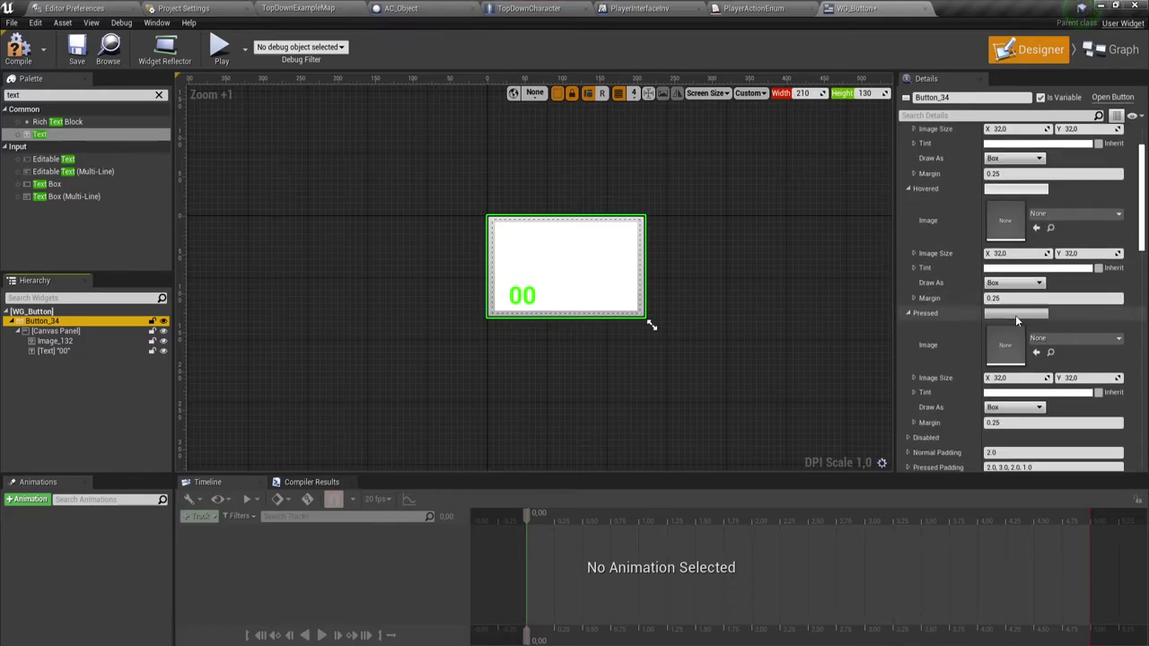
pyautogui.scroll(-1, 1015, 315)
pyautogui.scroll(-1, 1016, 315)
pyautogui.scroll(4, 1015, 317)
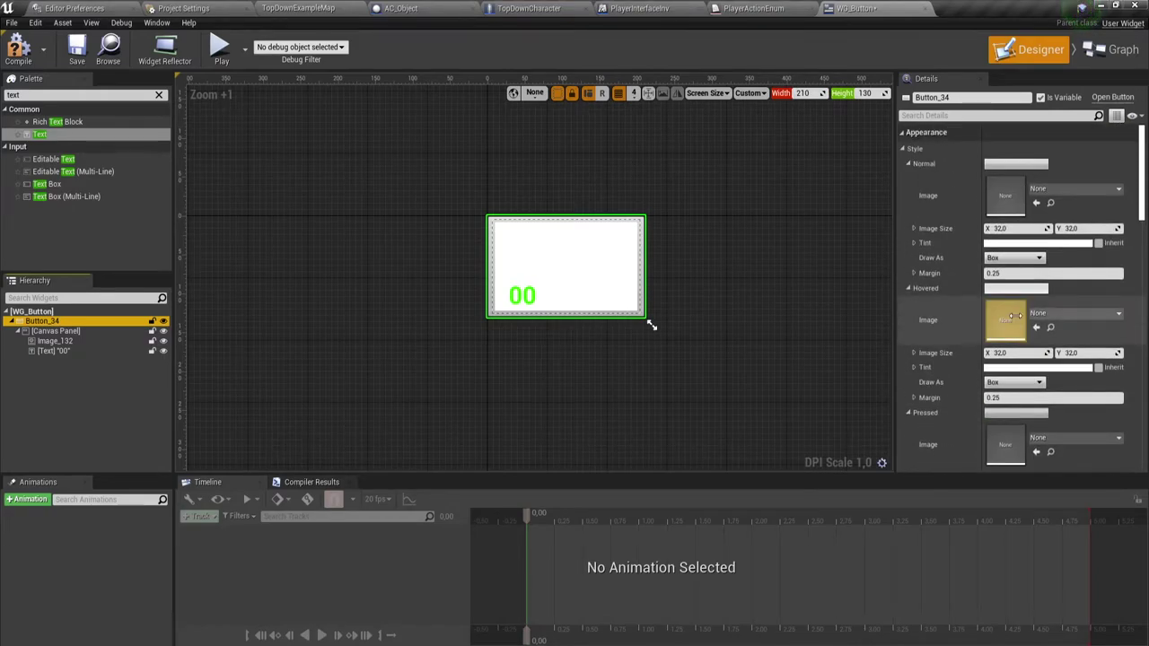
pyautogui.scroll(-2, 1019, 290)
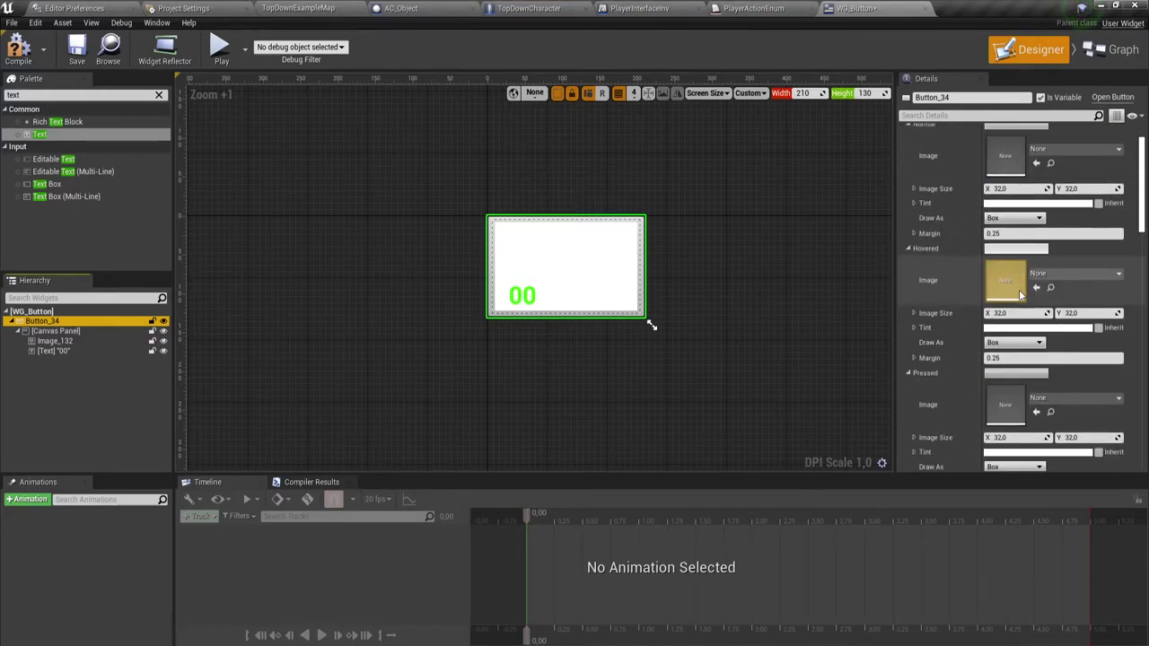
pyautogui.scroll(-2, 1019, 290)
pyautogui.scroll(-2, 1020, 294)
pyautogui.scroll(-2, 1020, 292)
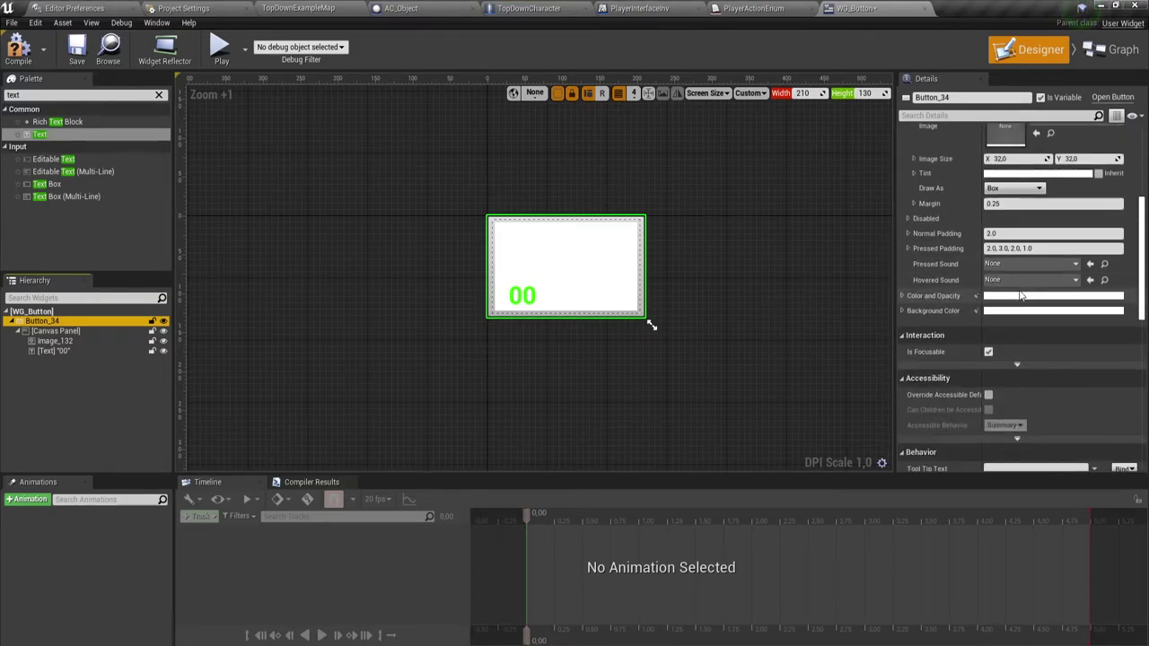
pyautogui.scroll(-2, 1019, 290)
pyautogui.scroll(-2, 1019, 289)
pyautogui.click(407, 254)
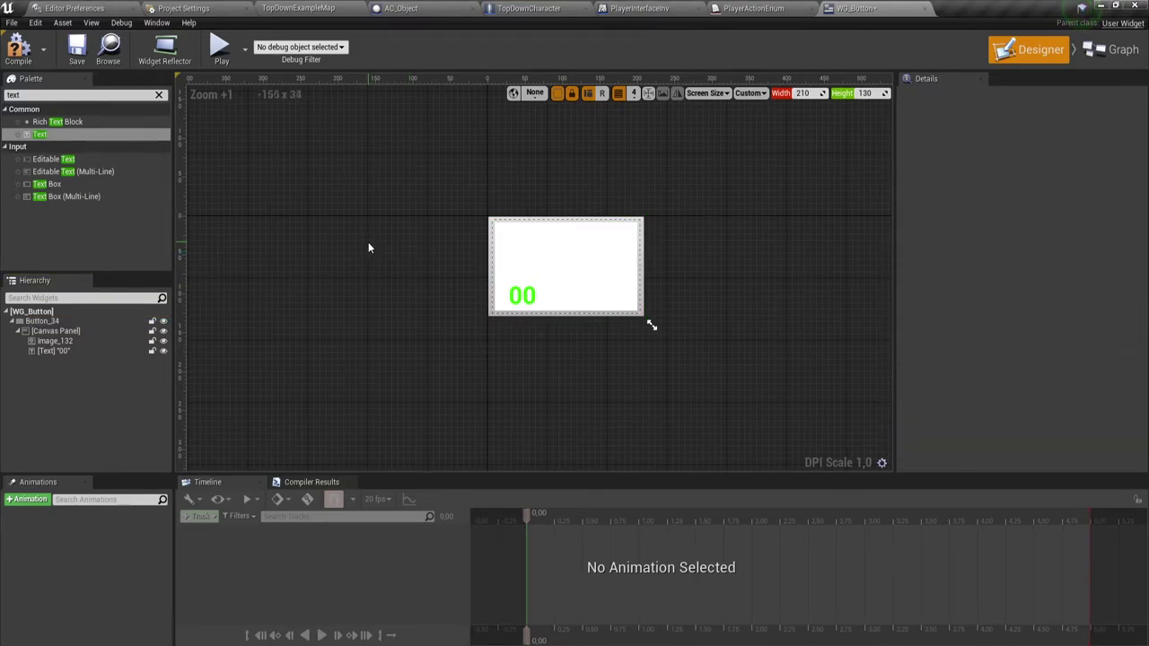
# Step: Compile WG_Button from its event graph
pyautogui.click(1111, 54)
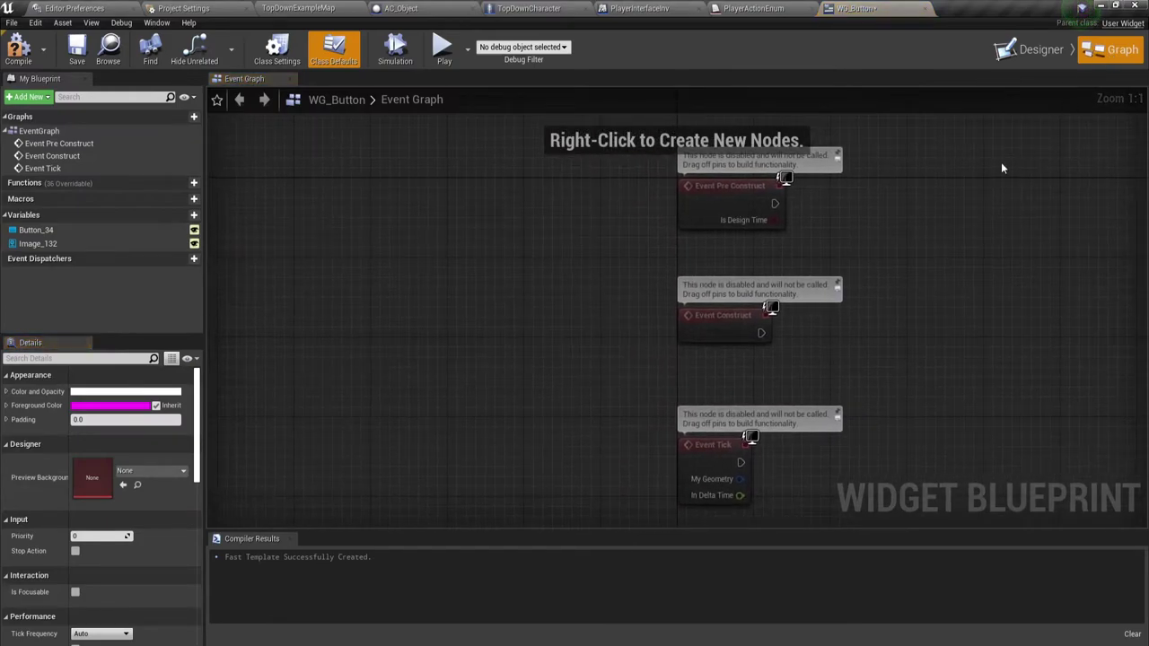
pyautogui.moveTo(933, 206)
pyautogui.mouseDown(button='right')
pyautogui.moveTo(676, 231)
pyautogui.moveTo(669, 310)
pyautogui.mouseUp(button='right')
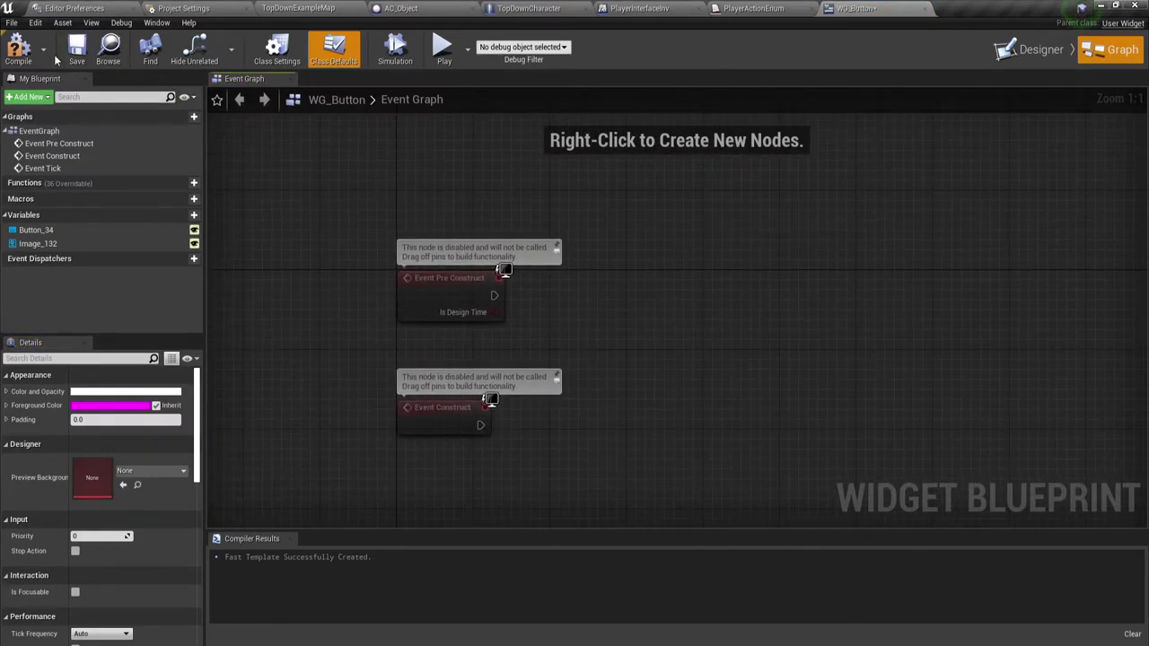
pyautogui.click(18, 50)
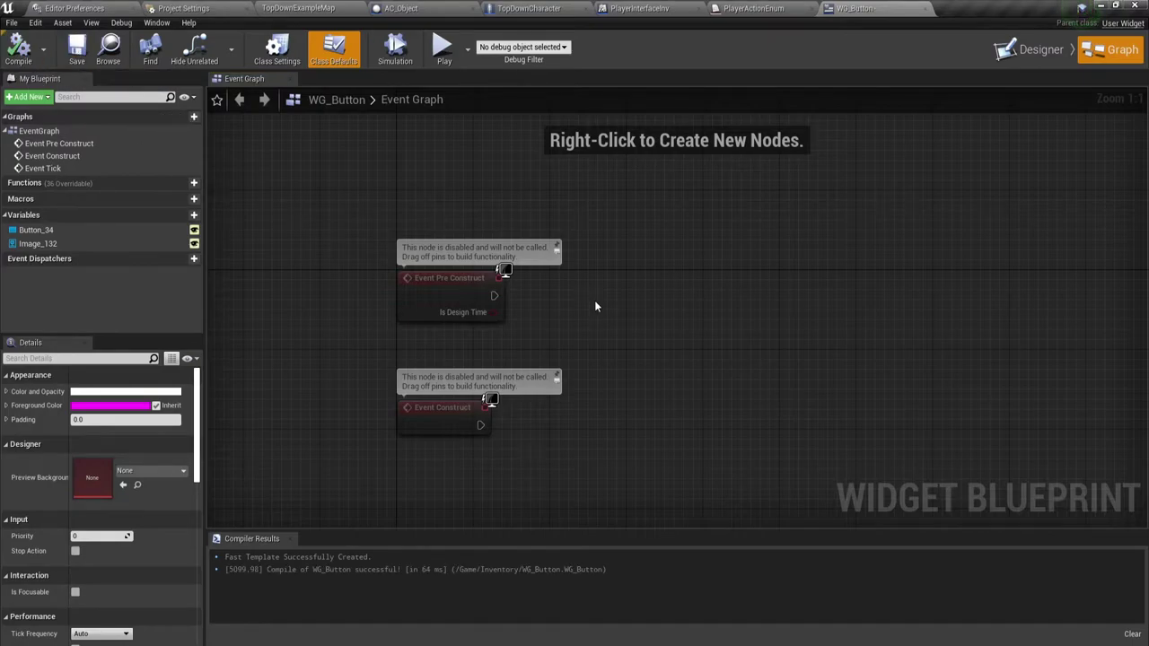
# Step: Add an On Clicked event for Button_34, then move to the TopDownCharacter blueprint
pyautogui.moveTo(596, 305); pyautogui.dragTo(612, 220, button='right')
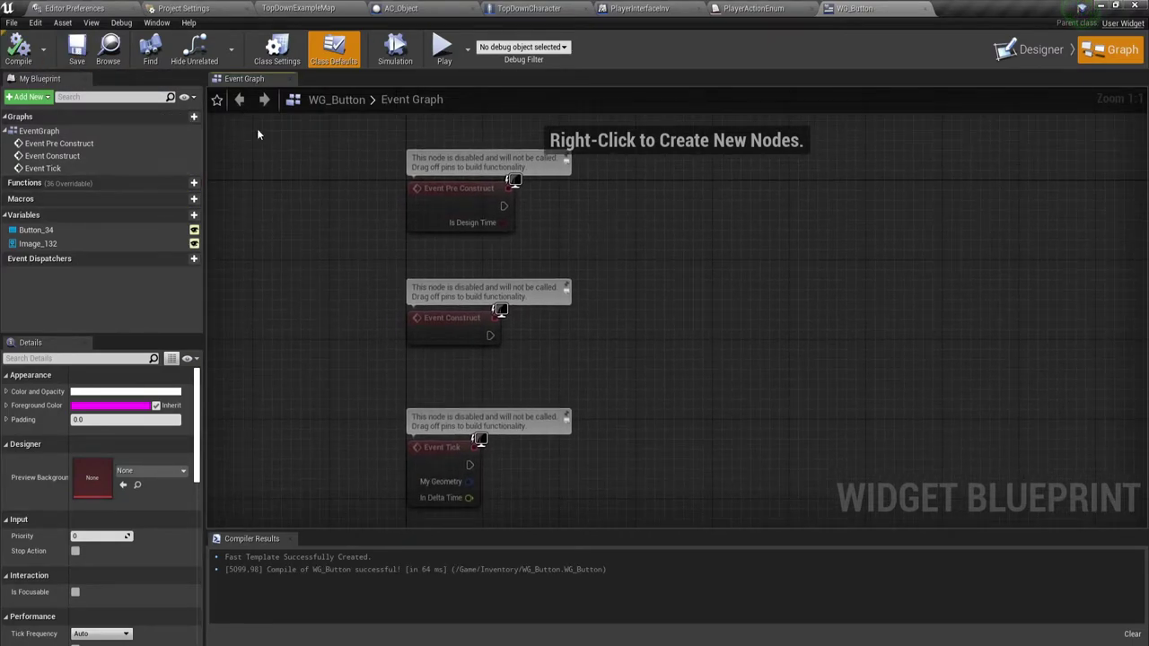
pyautogui.click(36, 230)
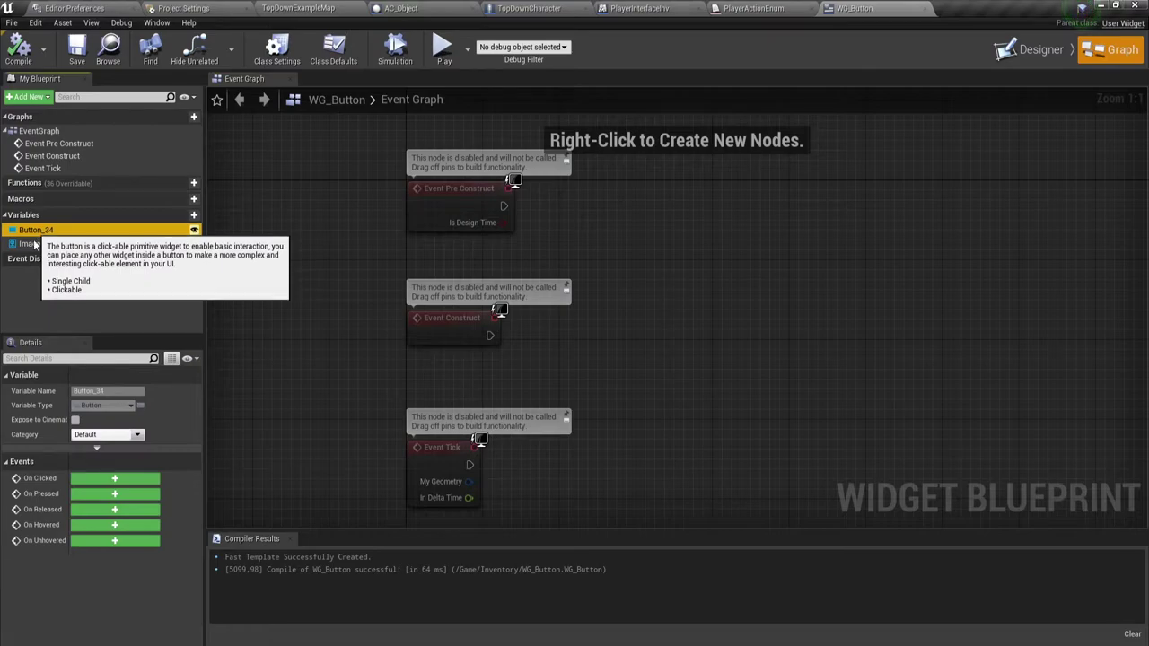
pyautogui.click(105, 478)
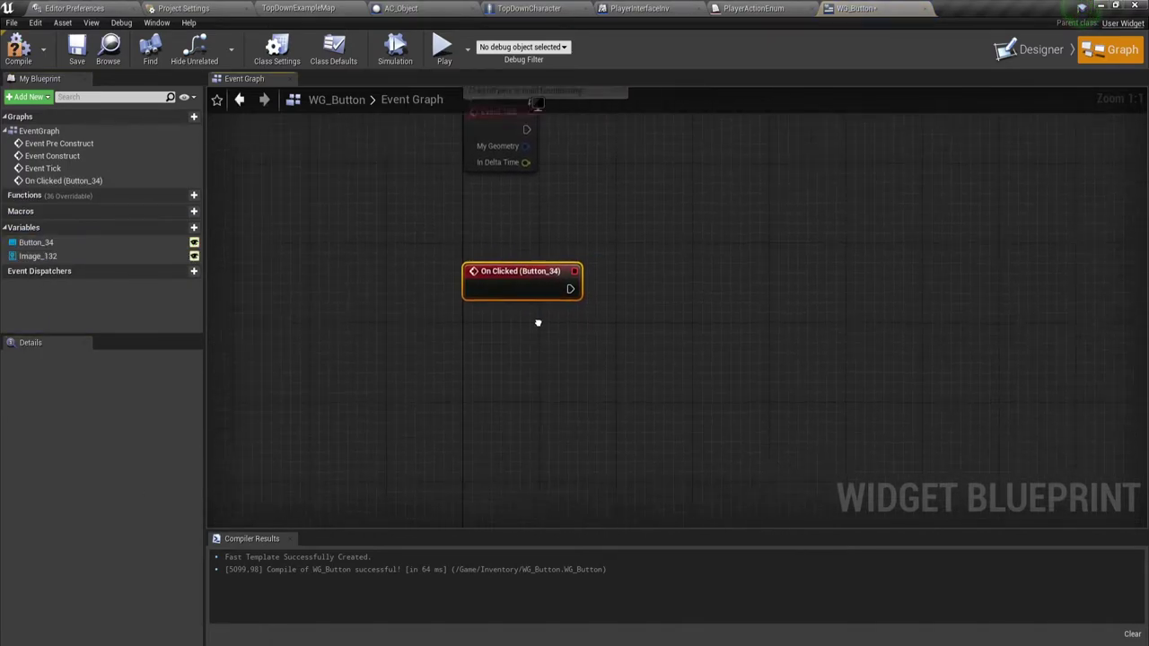
pyautogui.moveTo(537, 322); pyautogui.dragTo(447, 301, button='right')
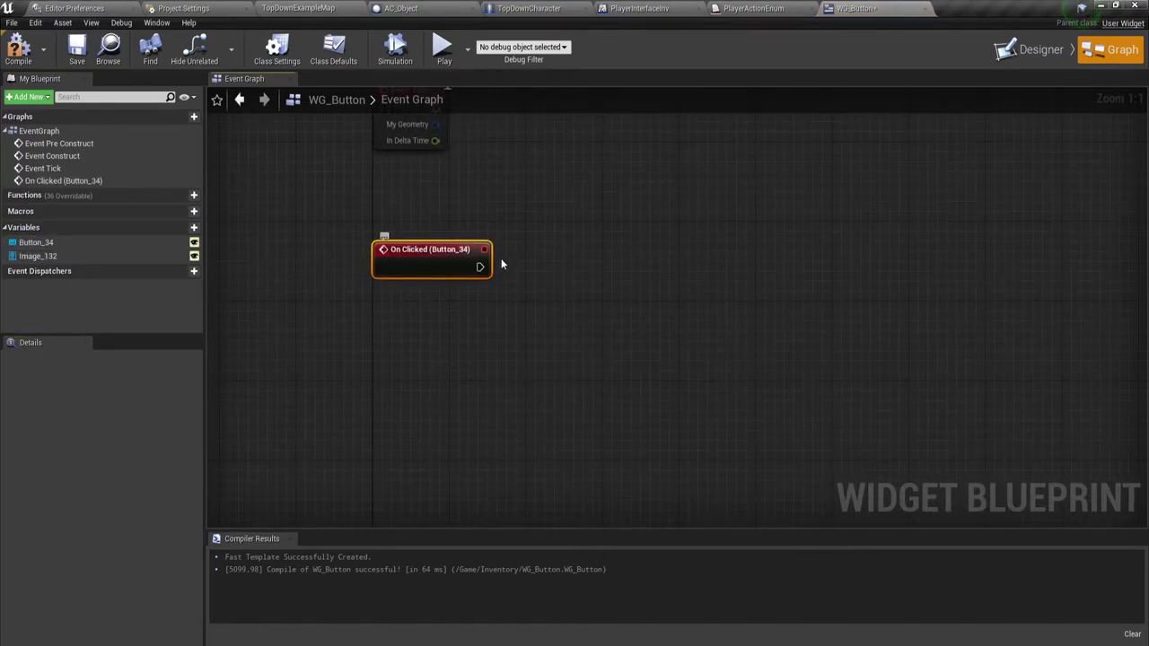
pyautogui.click(527, 9)
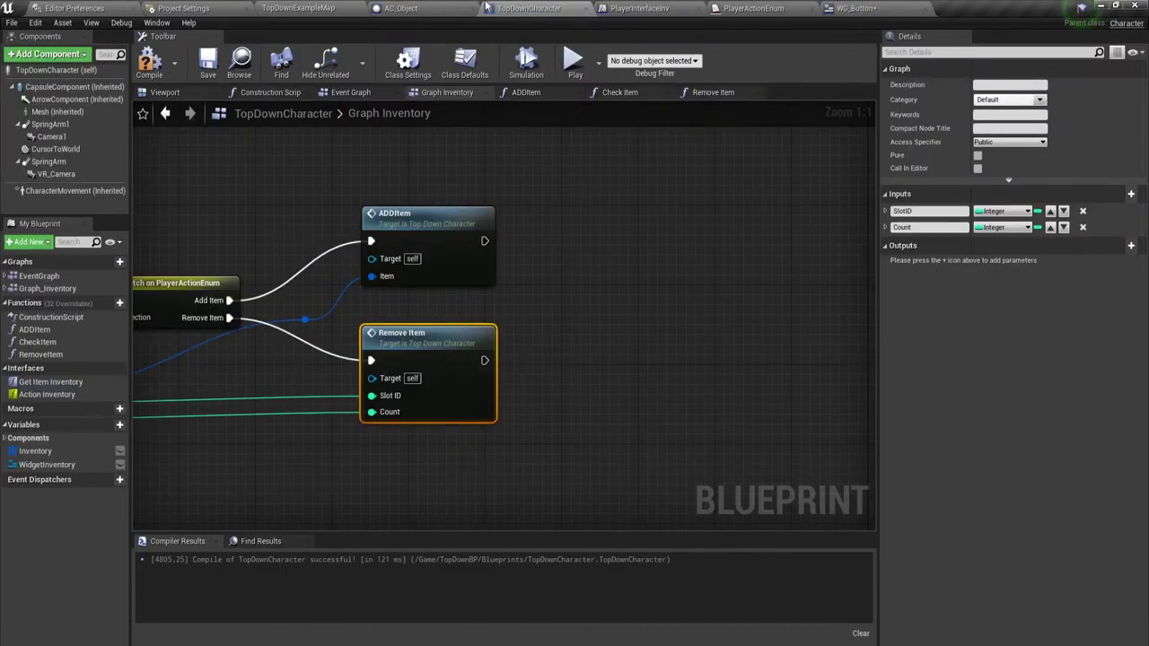
# Step: Add a Widget Blueprint in the Inventory folder, name it WG_Submenu, and open it in the designer
pyautogui.click(420, 8)
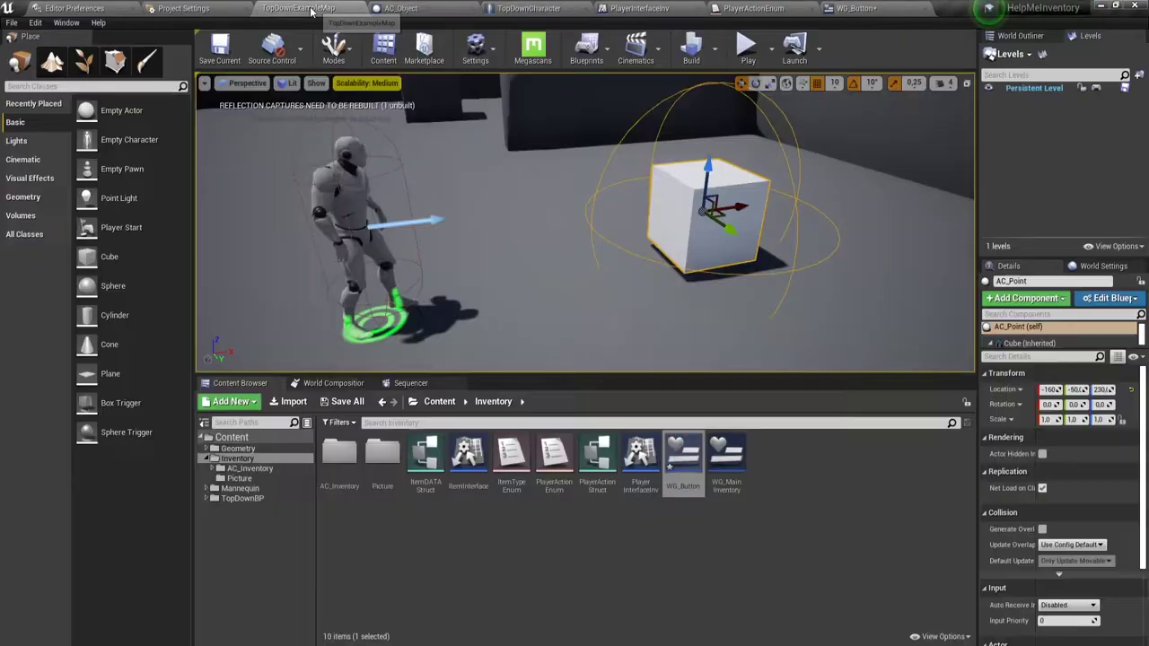
pyautogui.rightClick(791, 549)
pyautogui.moveTo(803, 543)
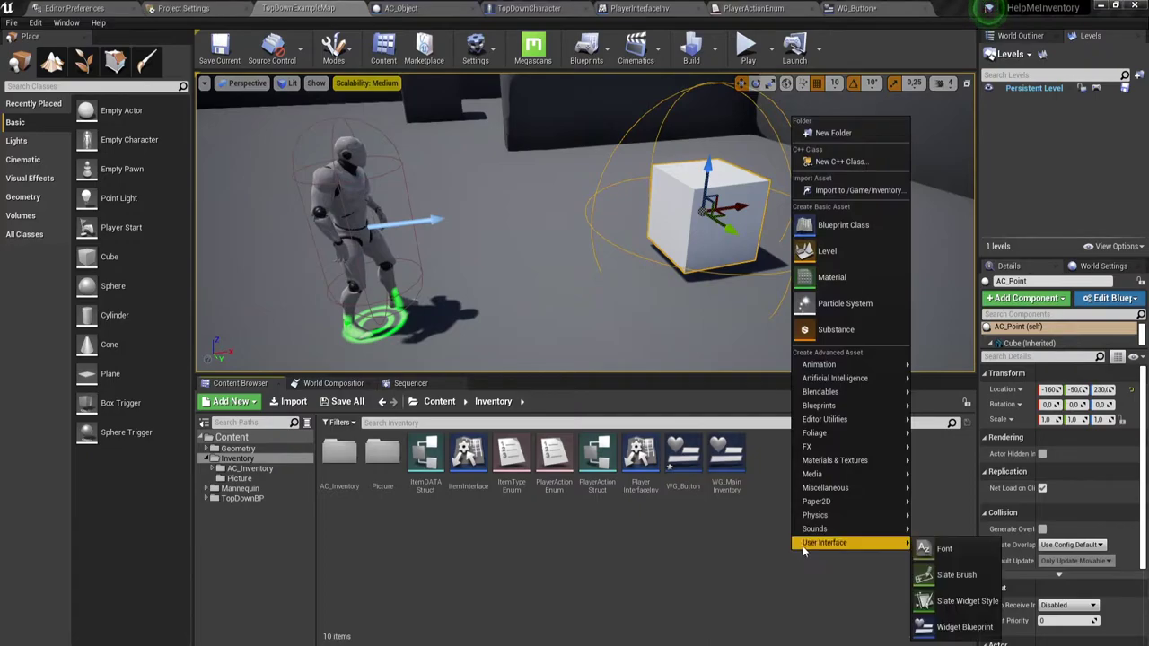
pyautogui.click(939, 627)
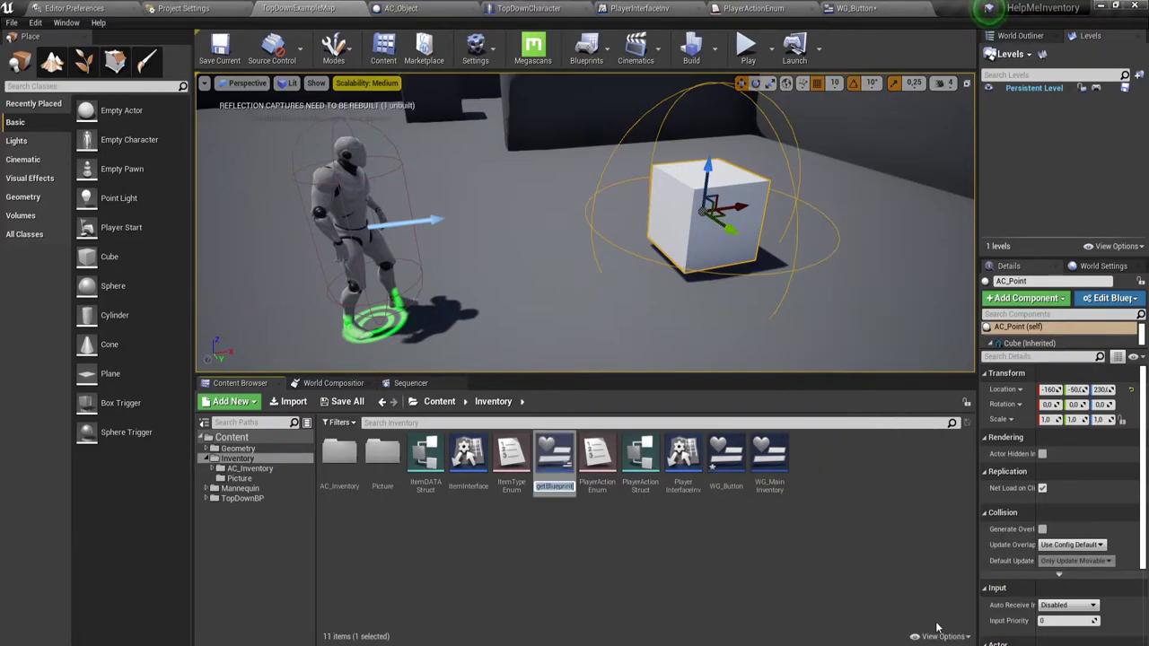
pyautogui.press('BackSpace')
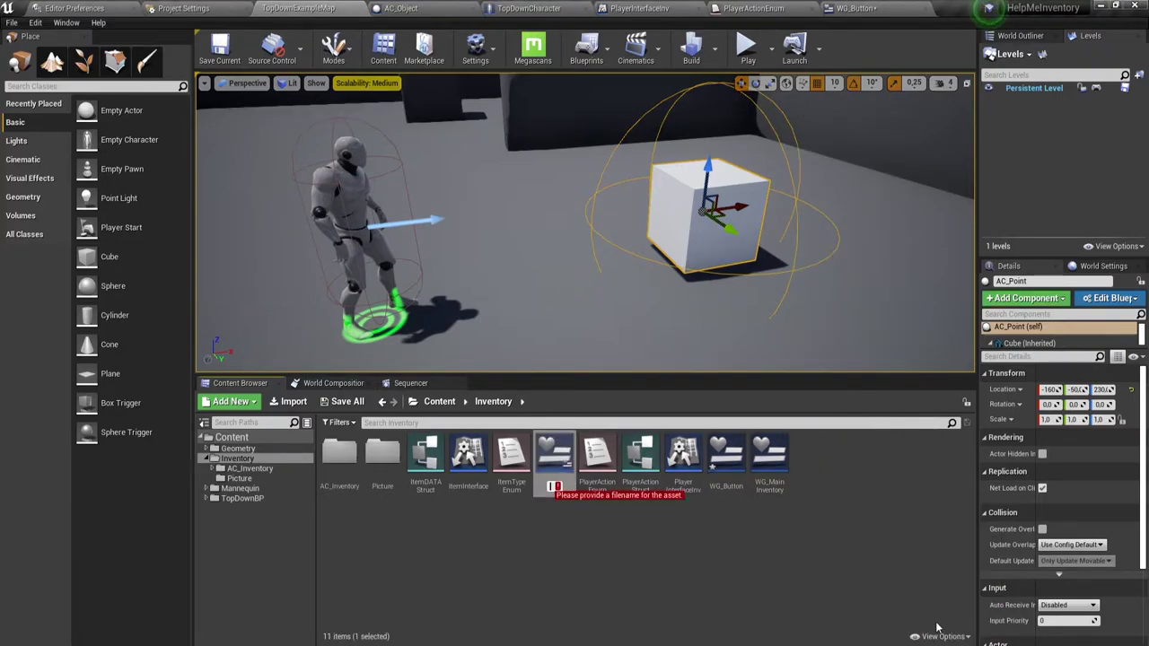
pyautogui.write('WG_Subme')
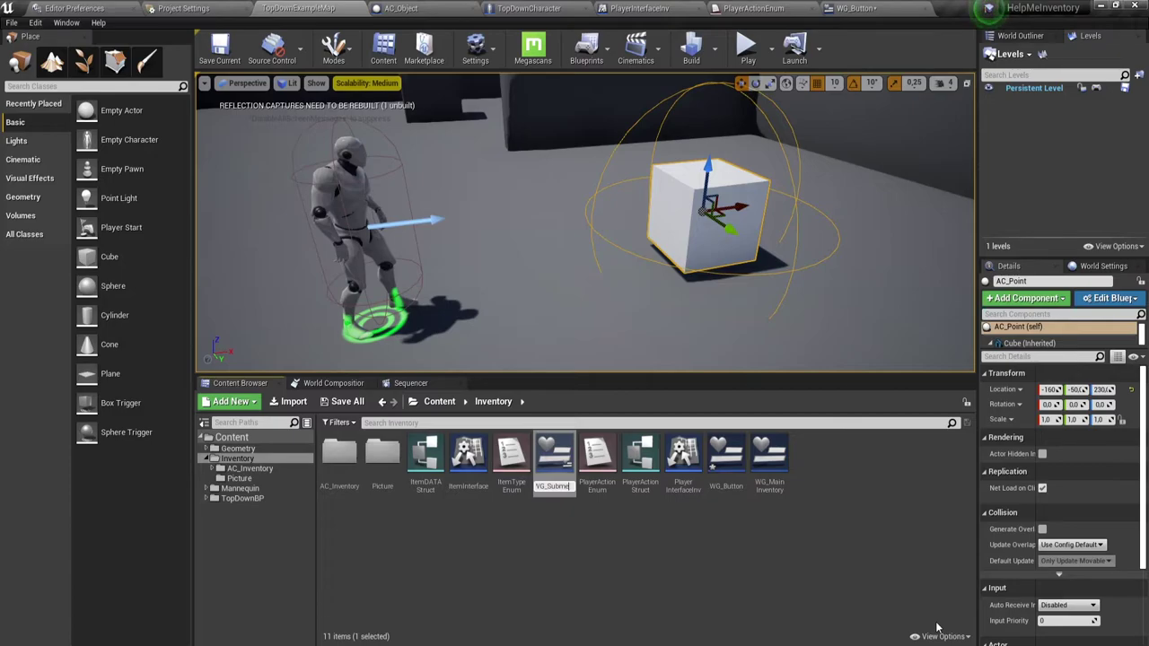
pyautogui.press('Return')
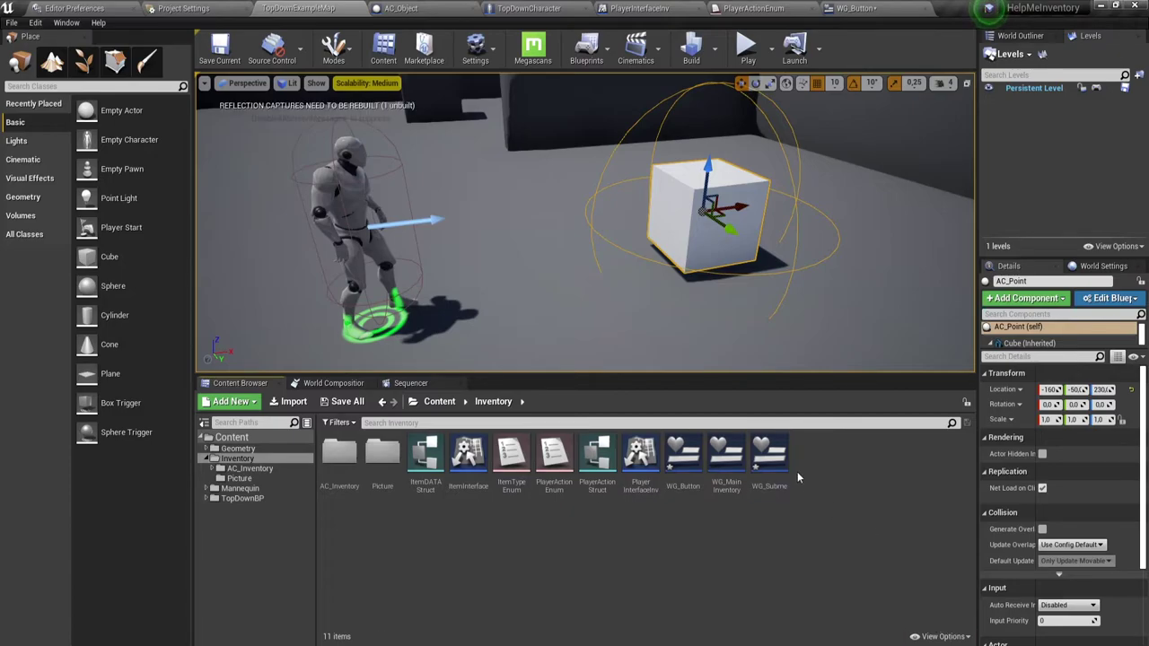
pyautogui.doubleClick(769, 462)
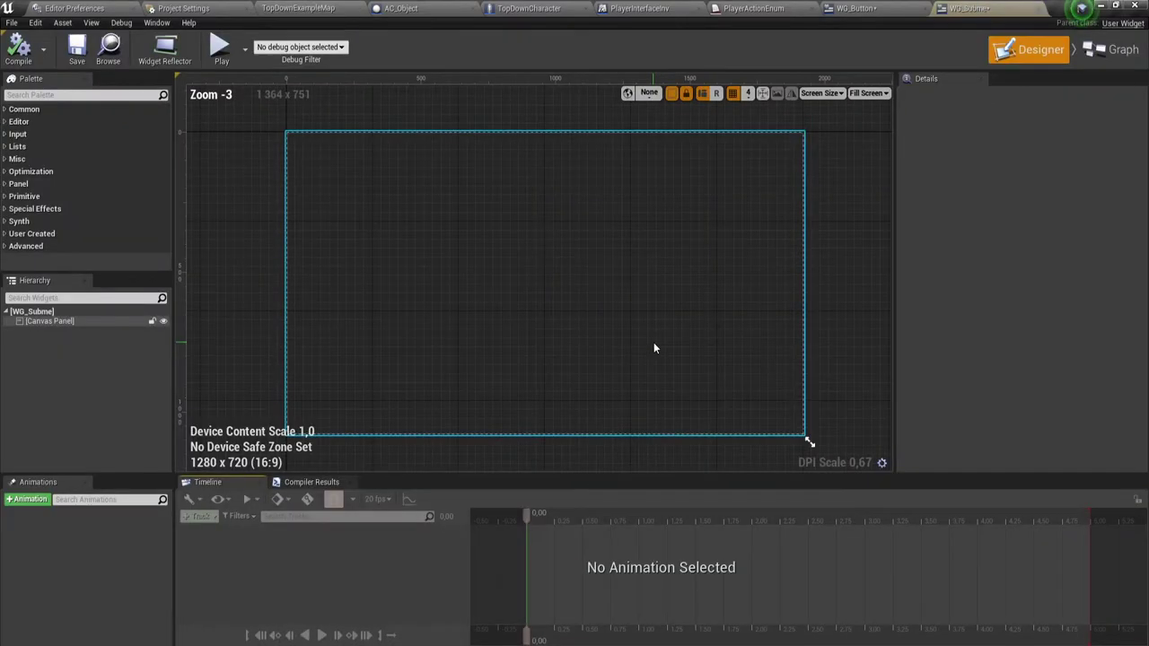
# Step: Give WG_Submenu's preview a custom size of 304 by 333
pyautogui.click(867, 93)
pyautogui.click(860, 119)
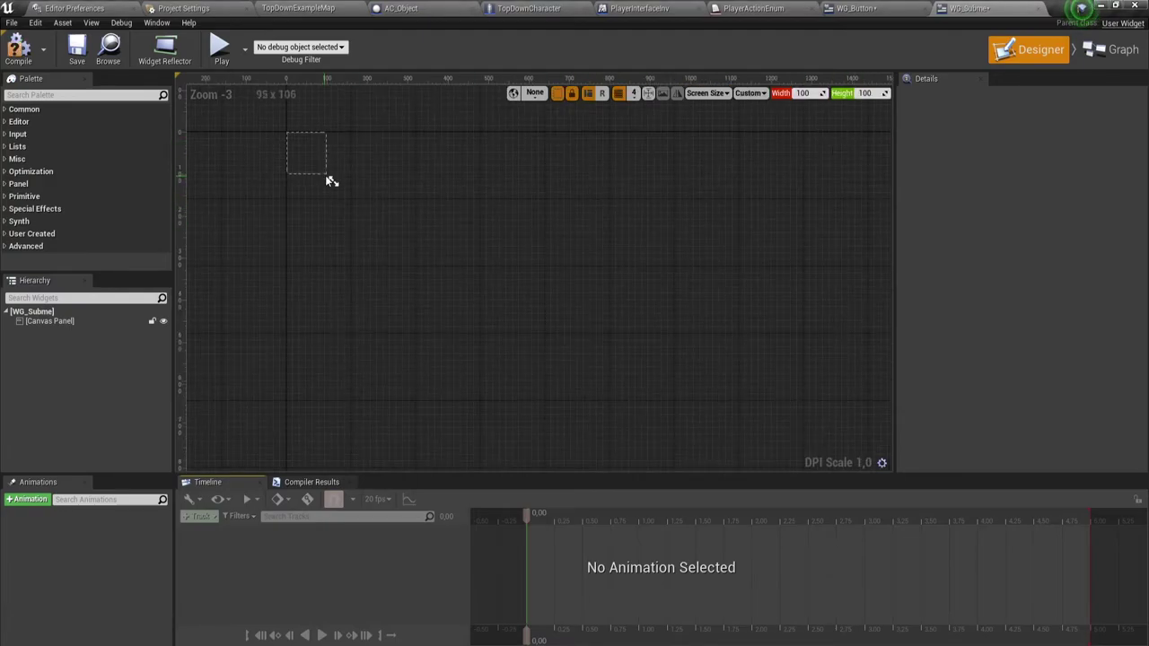
pyautogui.moveTo(332, 181)
pyautogui.mouseDown()
pyautogui.moveTo(427, 267)
pyautogui.moveTo(411, 276)
pyautogui.mouseUp()
pyautogui.moveTo(451, 203); pyautogui.dragTo(602, 257, button='right')
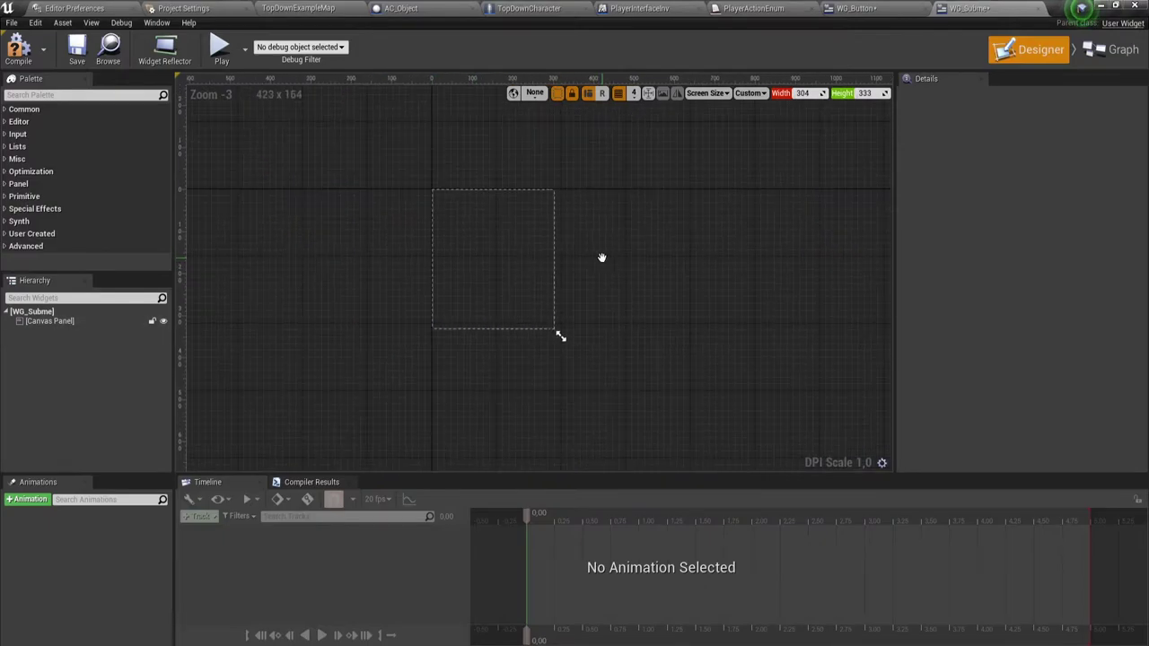
pyautogui.scroll(2, 482, 231)
# Step: Place a Button from the Palette inside the root canvas panel
pyautogui.click(478, 223)
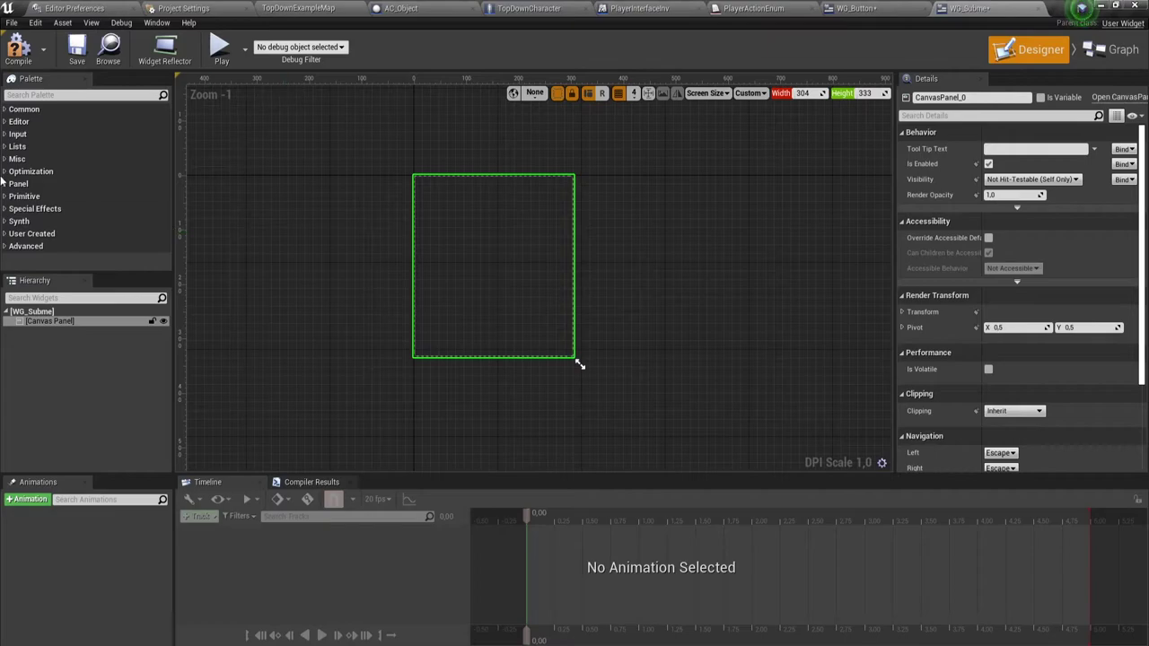
pyautogui.click(75, 94)
pyautogui.write('b')
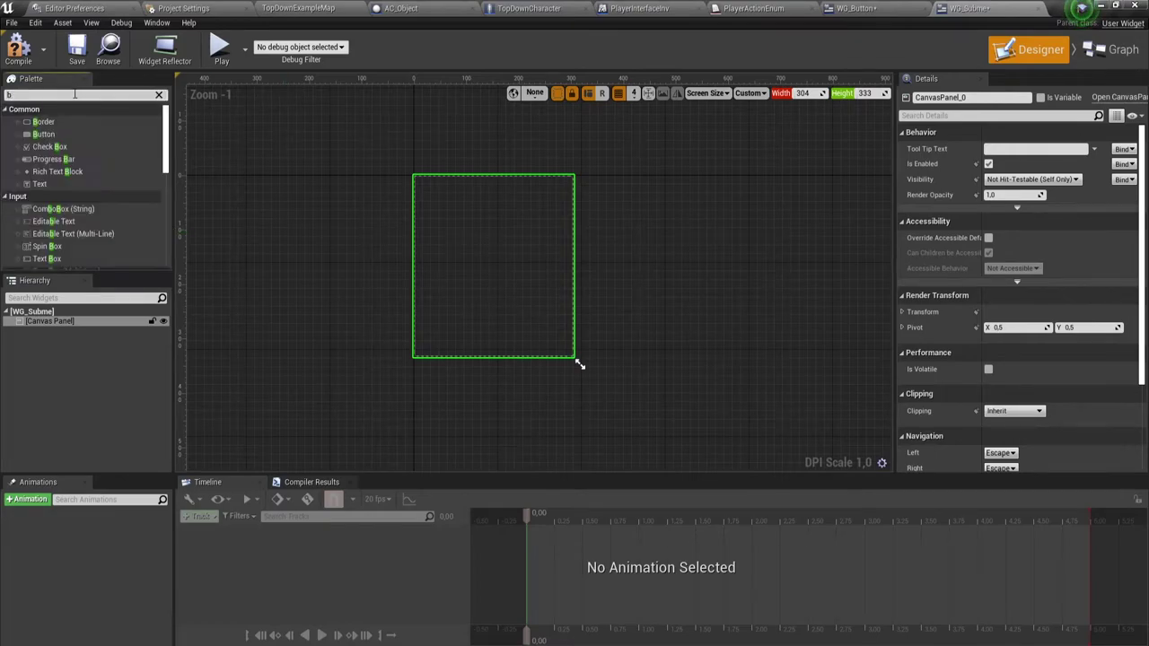
pyautogui.write('u')
pyautogui.moveTo(43, 121); pyautogui.dragTo(528, 242)
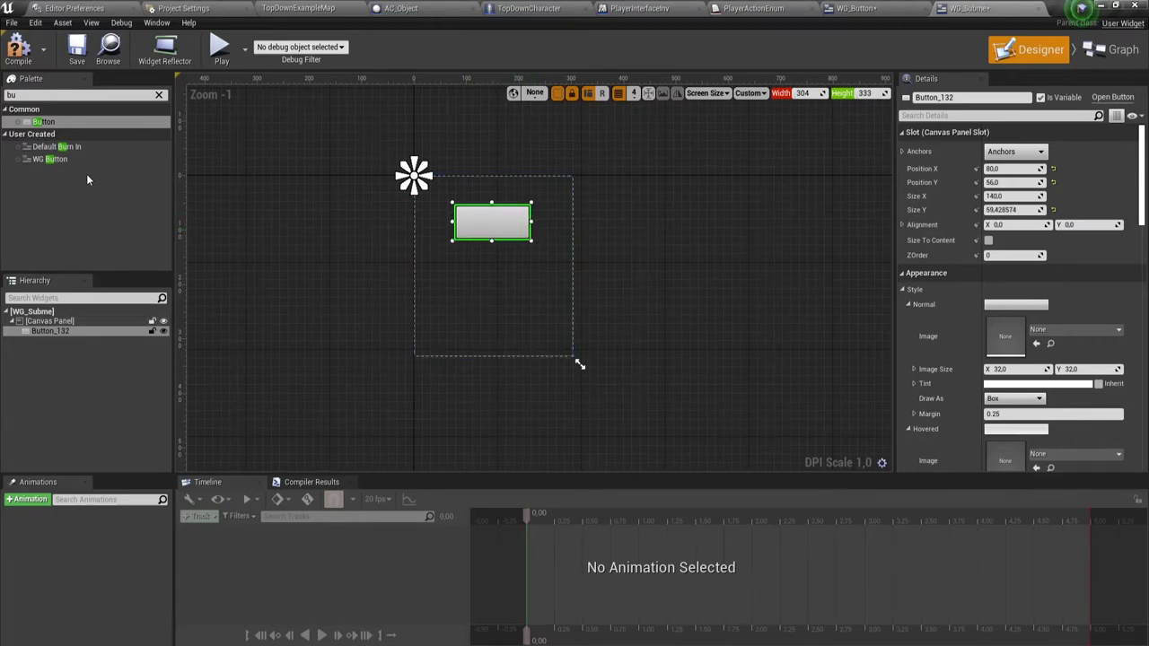
# Step: Browse the image picker for the button's Normal state, then close it without choosing
pyautogui.click(1050, 334)
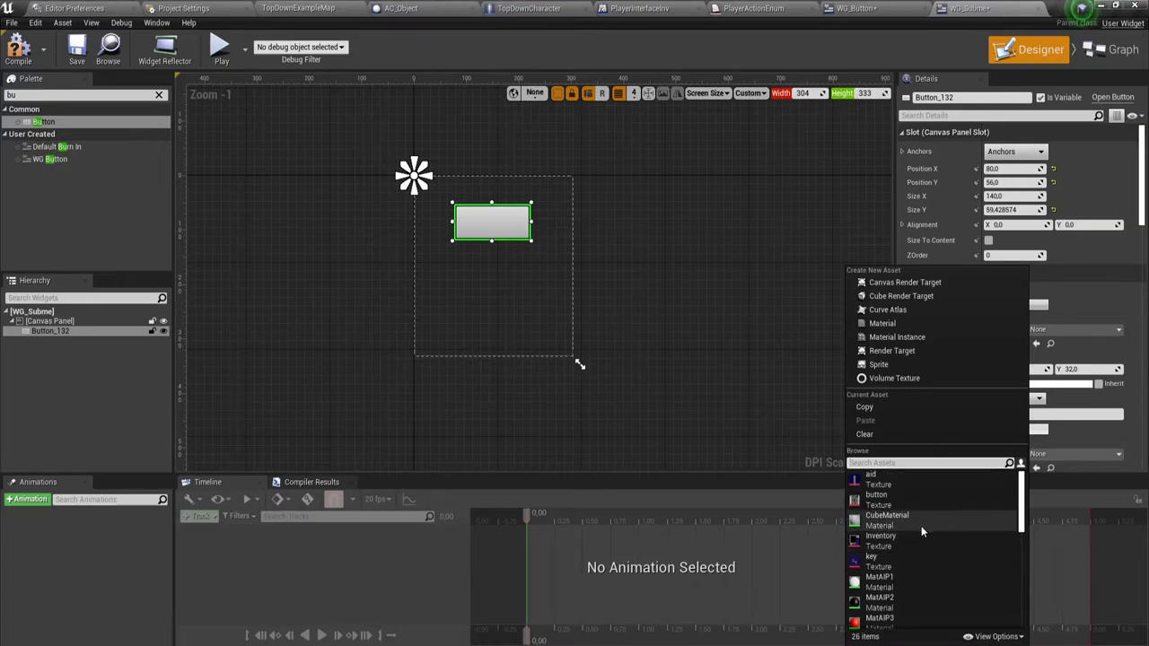
pyautogui.scroll(-1, 888, 528)
pyautogui.scroll(-1, 887, 528)
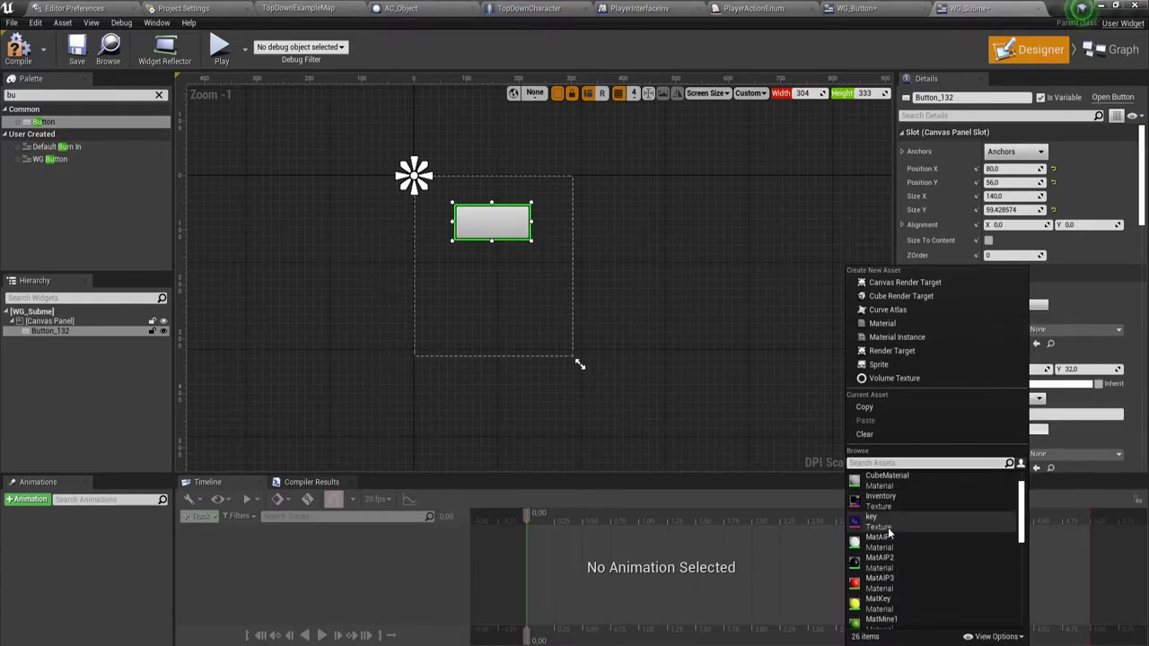
pyautogui.scroll(-2, 887, 527)
pyautogui.scroll(-2, 888, 528)
pyautogui.scroll(-2, 888, 528)
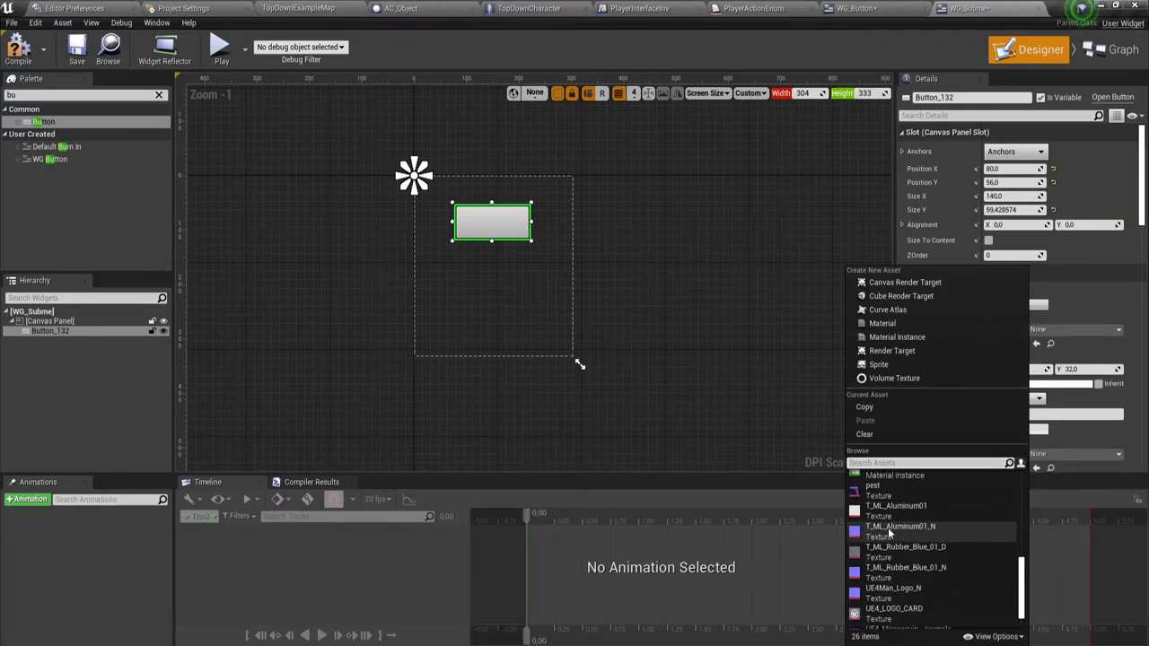
pyautogui.scroll(-2, 888, 528)
pyautogui.scroll(6, 888, 527)
pyautogui.scroll(3, 888, 527)
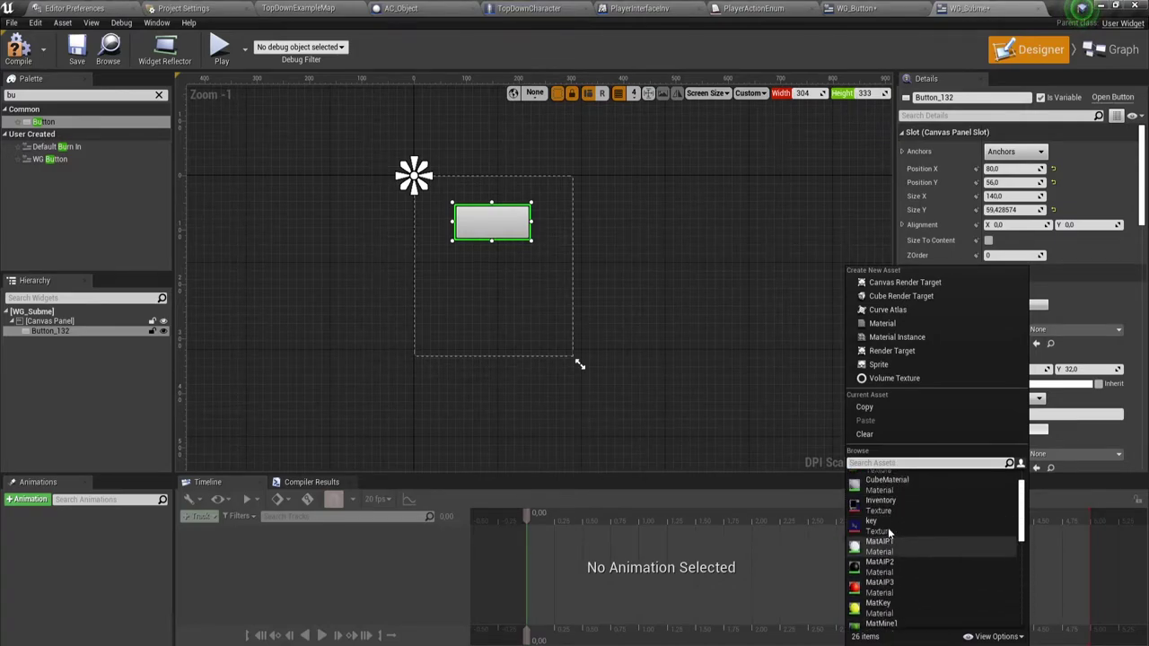
pyautogui.scroll(2, 888, 527)
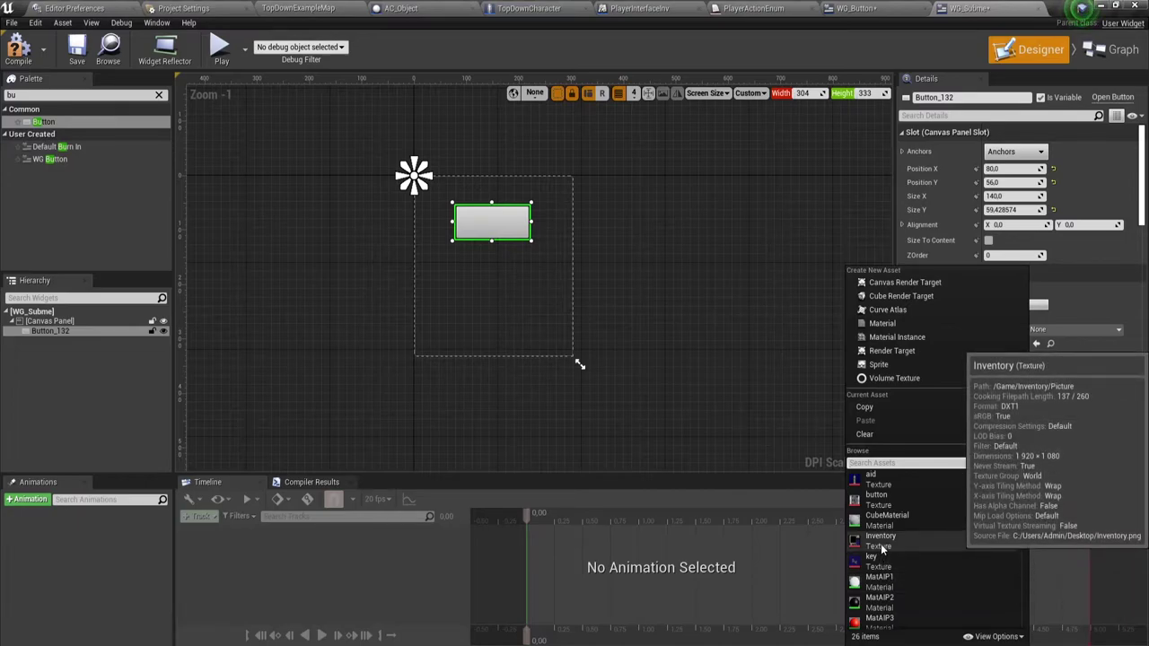
pyautogui.click(708, 176)
pyautogui.click(858, 9)
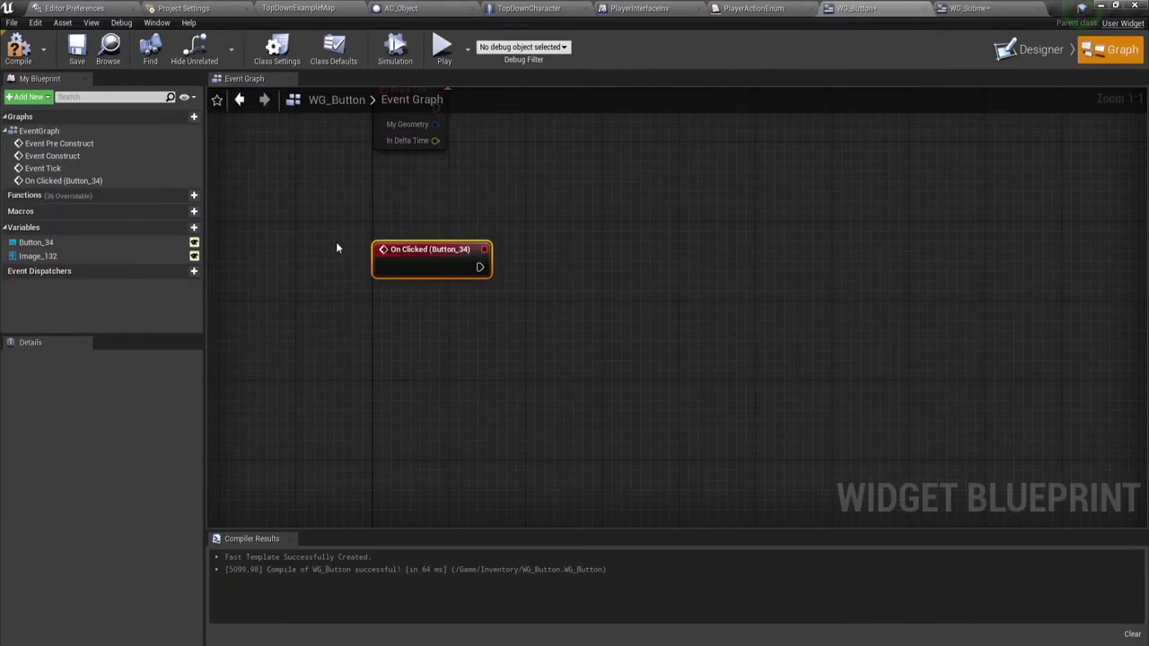
# Step: Resize WG_Button's designer preview to 260 by 137 and nudge the 00 text slightly left
pyautogui.click(1031, 50)
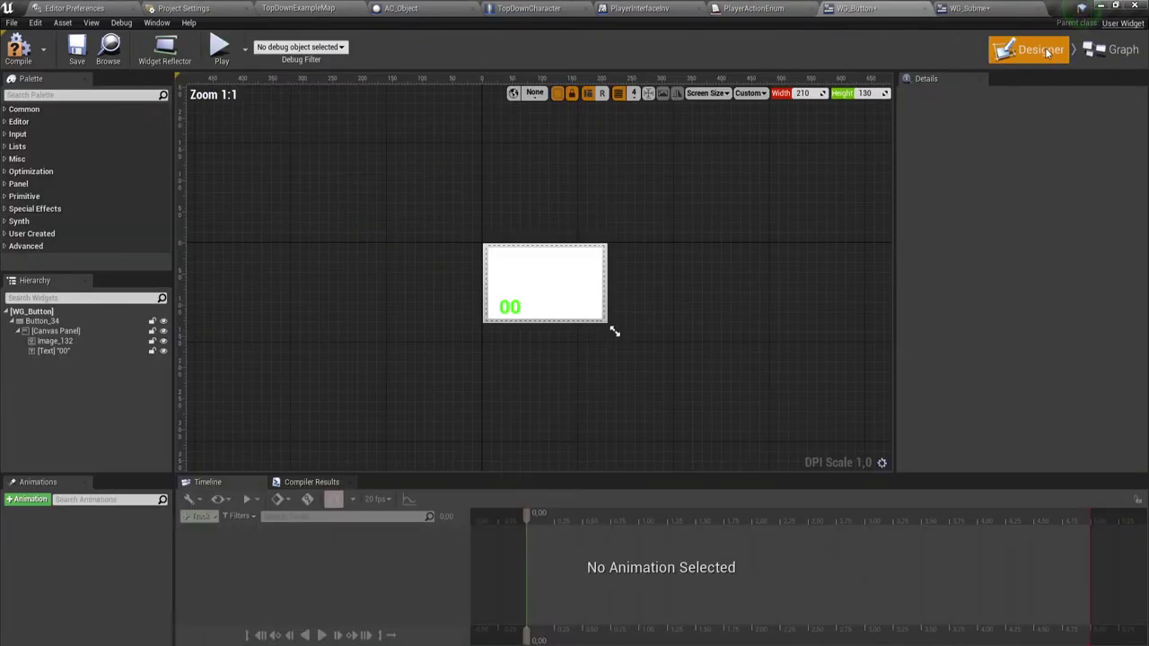
pyautogui.click(42, 320)
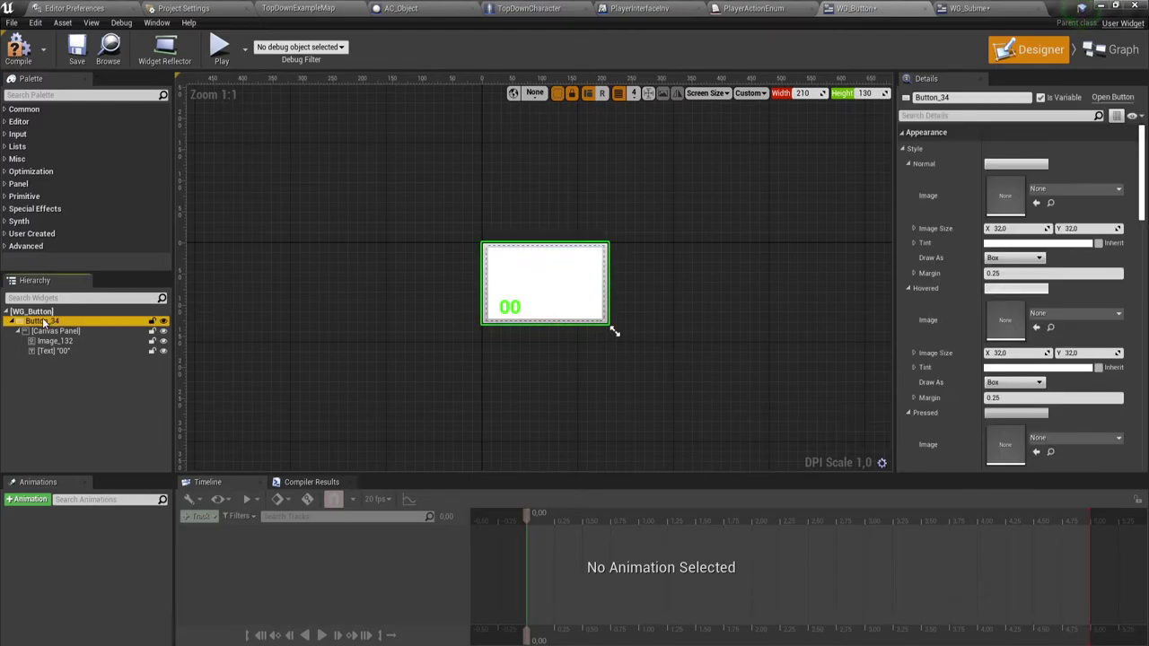
pyautogui.click(32, 310)
pyautogui.write('260')
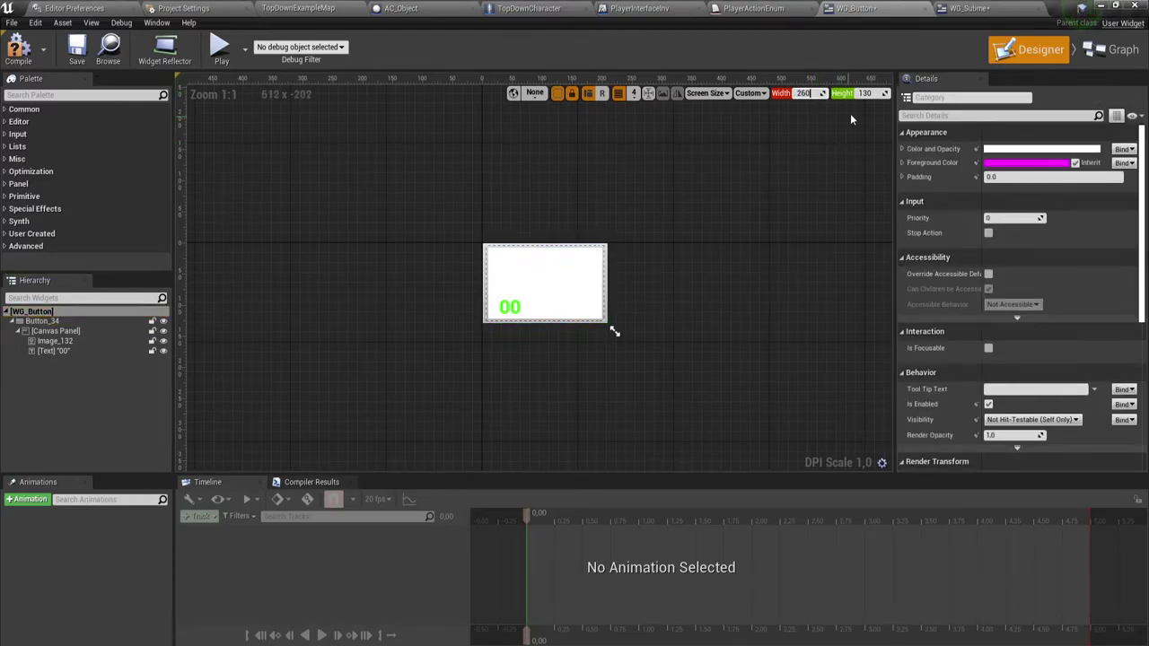
pyautogui.click(871, 93)
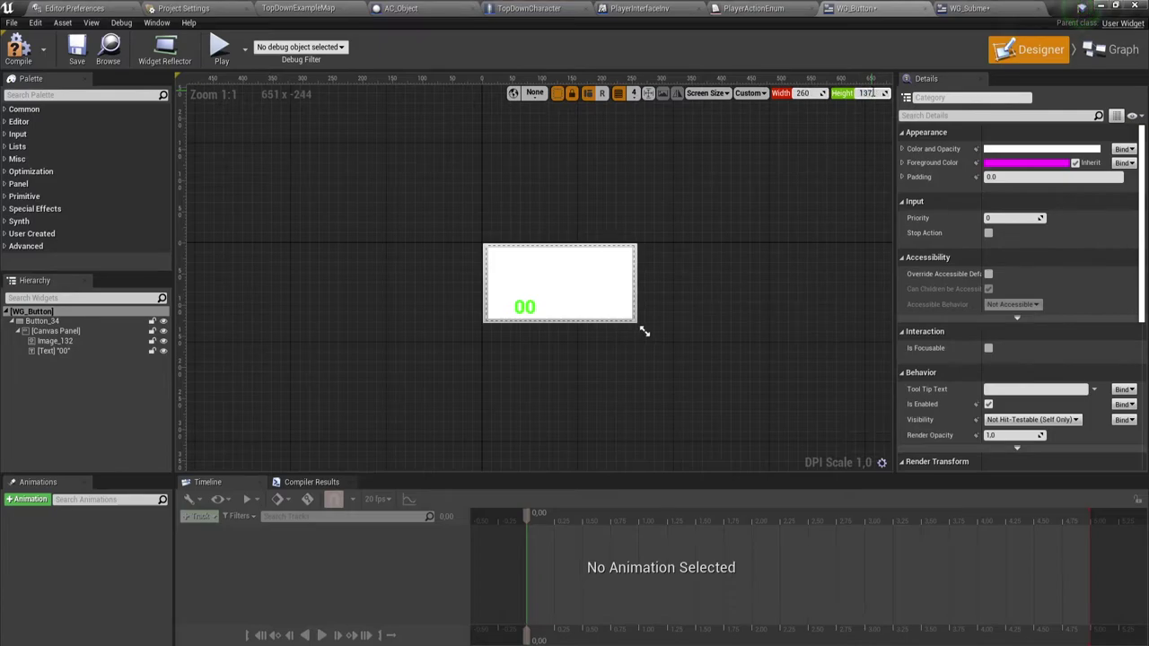
pyautogui.write('7')
pyautogui.click(525, 310)
pyautogui.moveTo(525, 314); pyautogui.dragTo(510, 312)
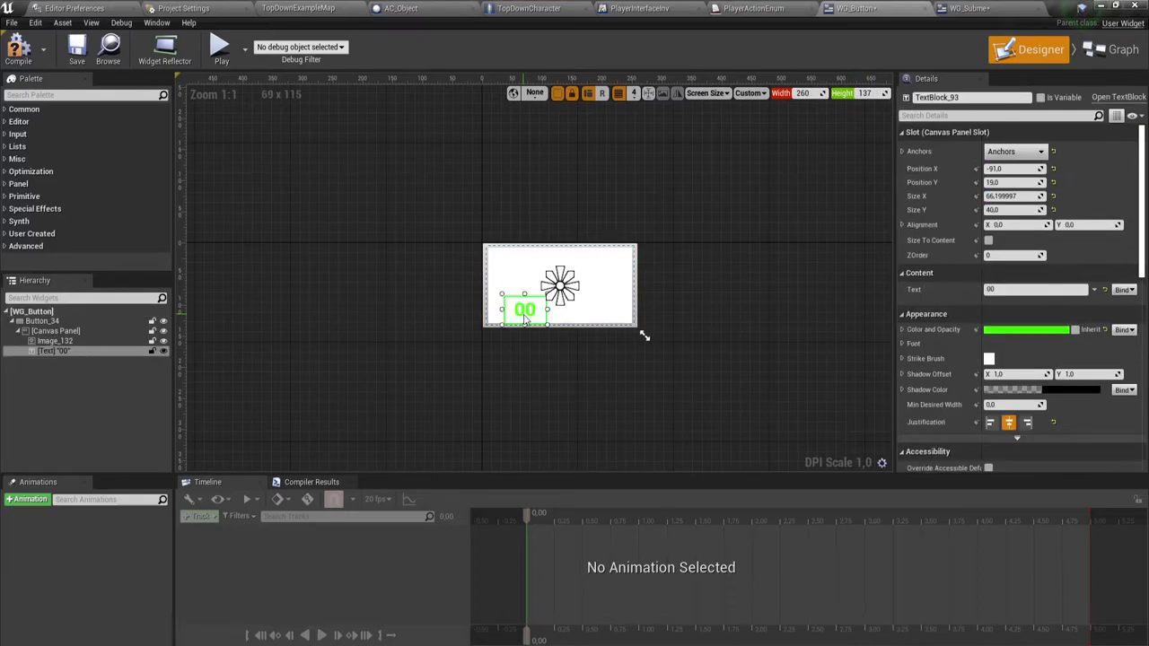
pyautogui.click(592, 380)
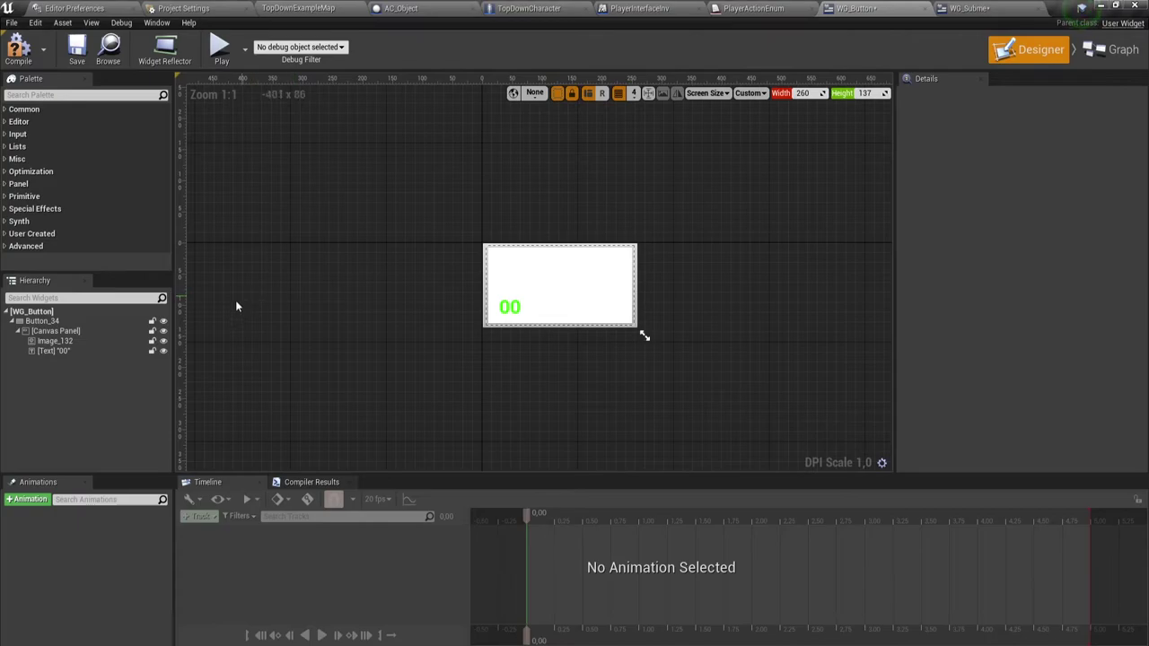
# Step: Explore the Picture, AC_Inventory and Mesh folders under Inventory in the Content Browser
pyautogui.click(985, 8)
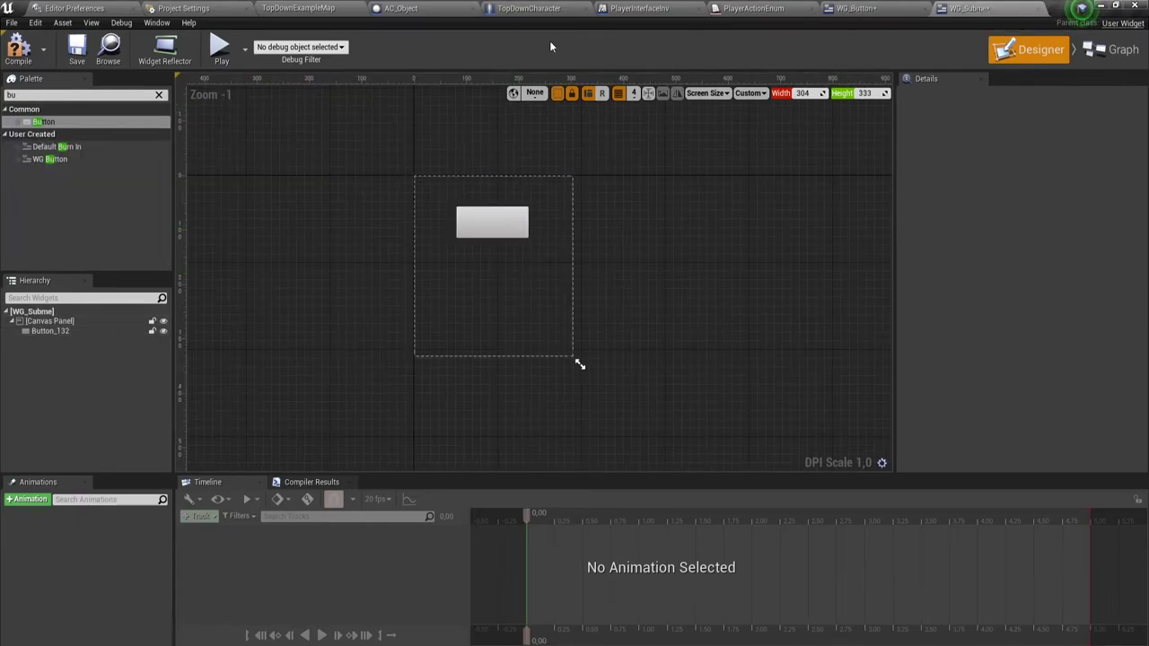
pyautogui.click(301, 7)
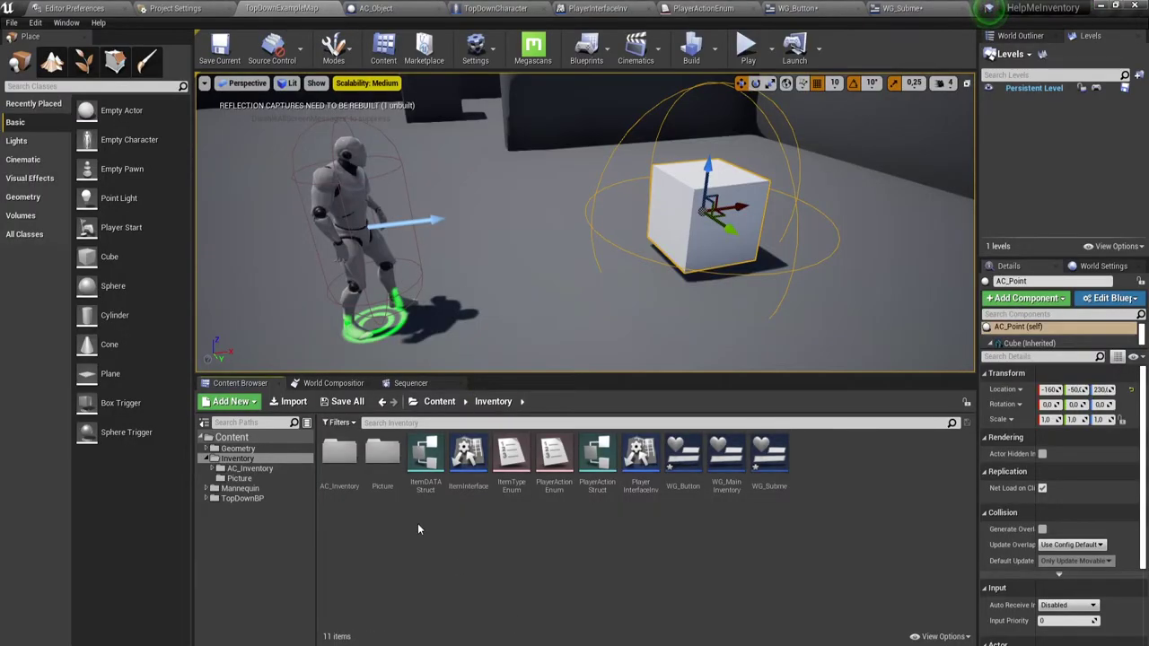
pyautogui.click(382, 451)
pyautogui.doubleClick(382, 450)
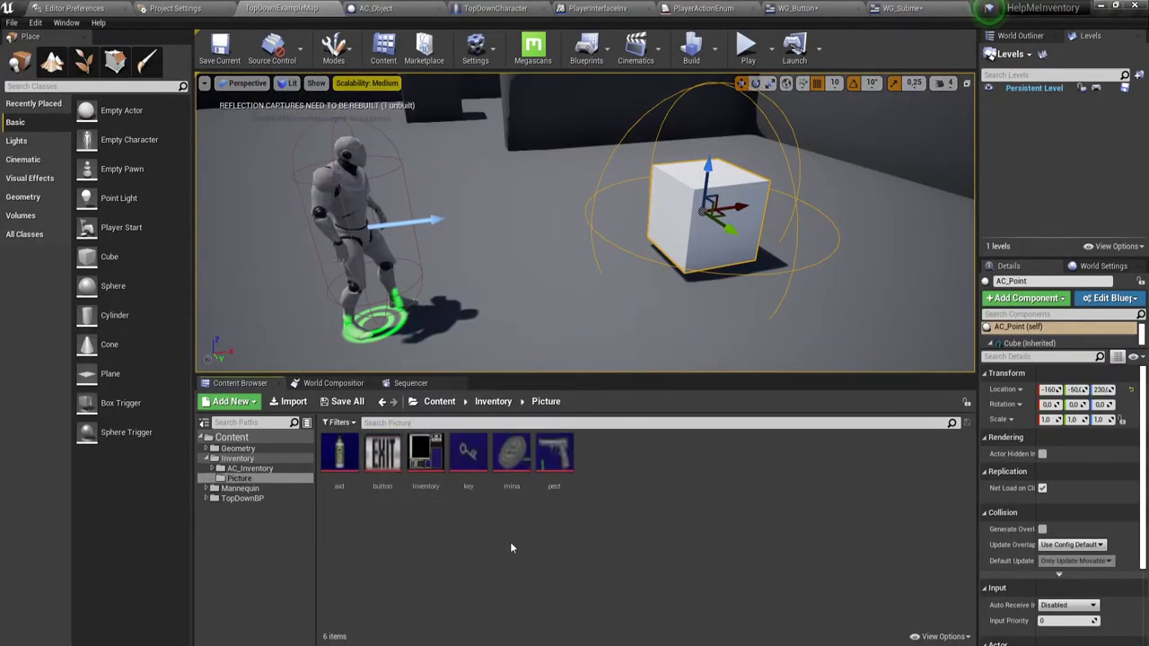
pyautogui.click(493, 402)
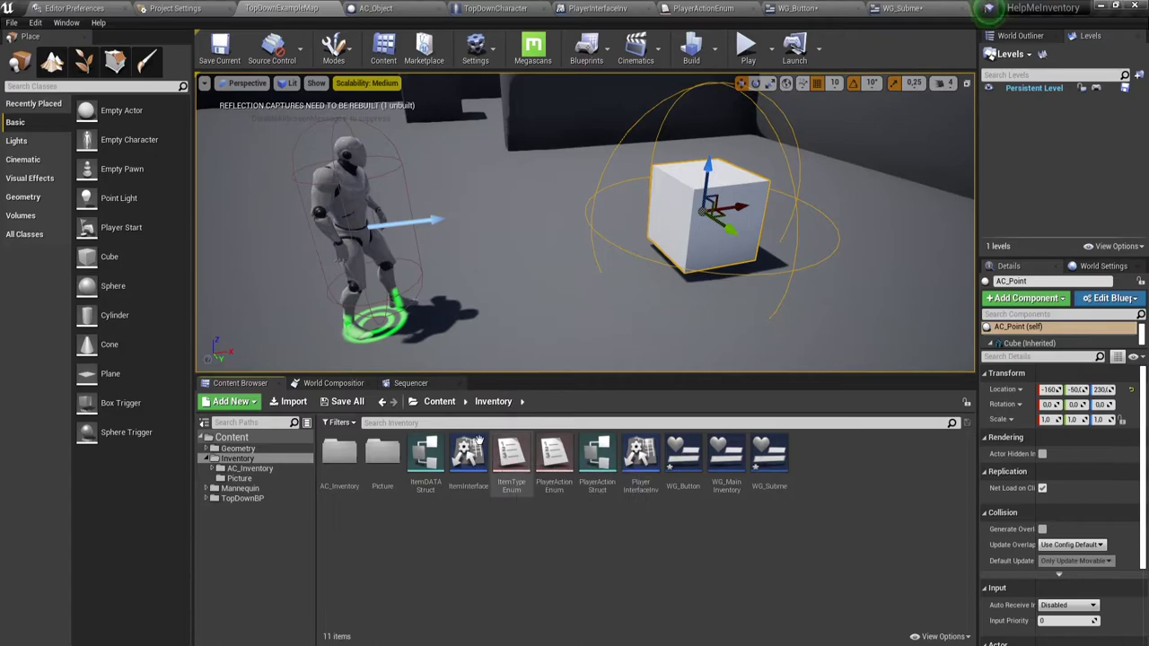
pyautogui.click(439, 401)
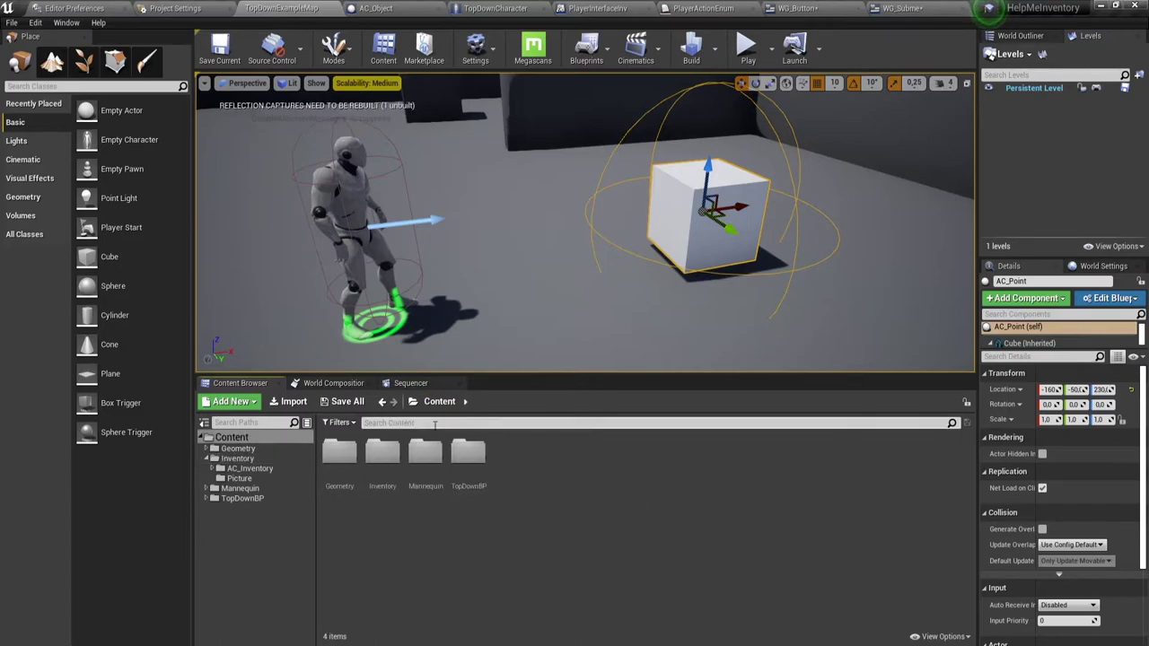
pyautogui.doubleClick(391, 450)
pyautogui.doubleClick(340, 453)
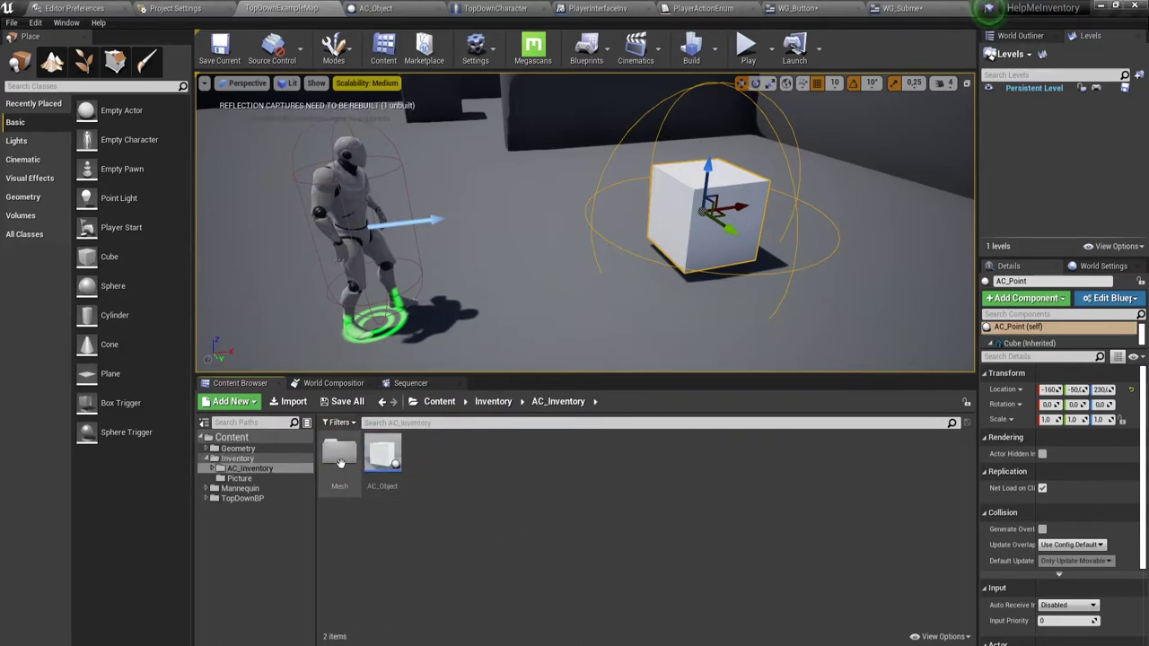
pyautogui.doubleClick(340, 459)
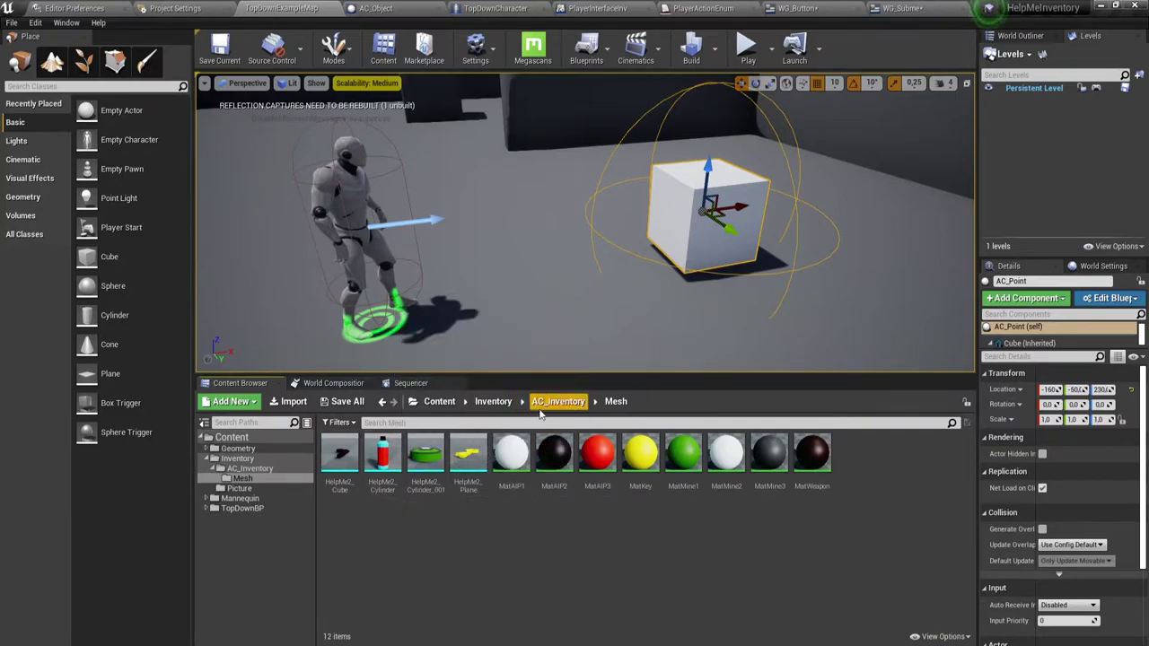
# Step: Reopen Inventory > Picture to view its textures, then return to WG_Submenu's designer
pyautogui.click(493, 401)
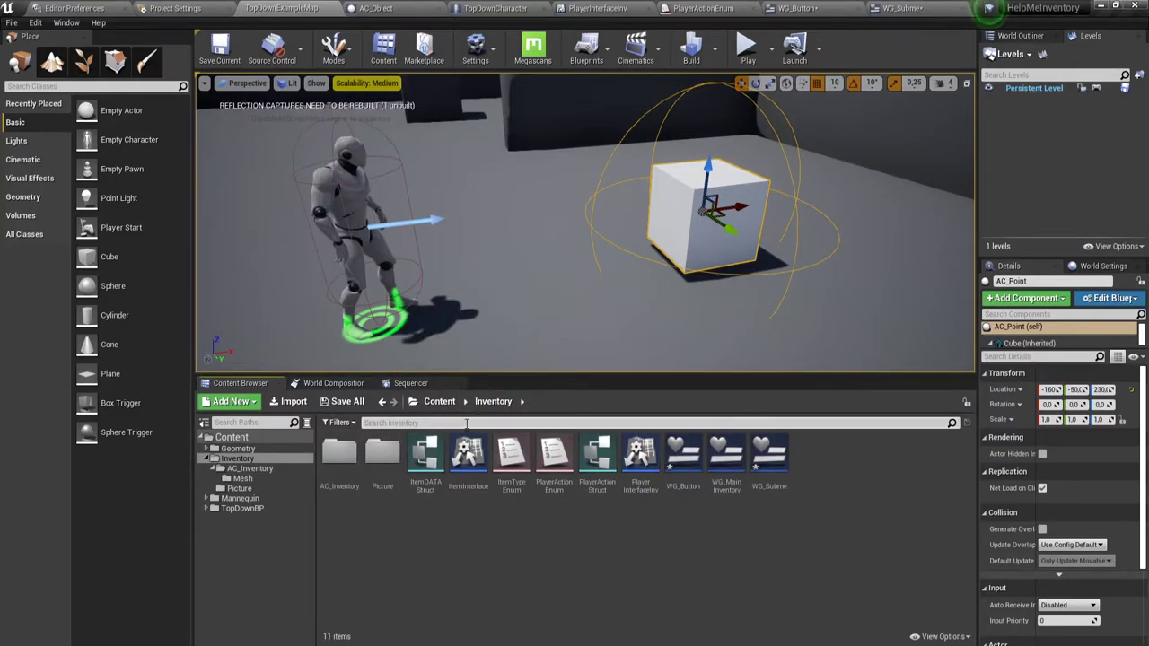
pyautogui.click(439, 401)
pyautogui.doubleClick(387, 455)
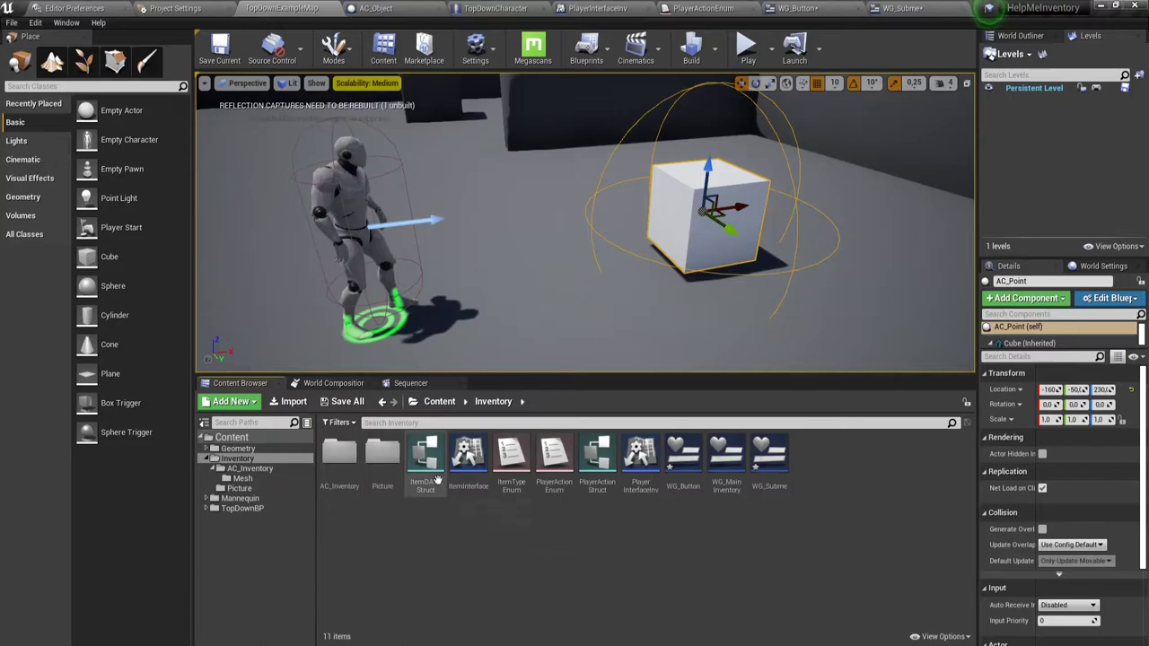
pyautogui.doubleClick(384, 455)
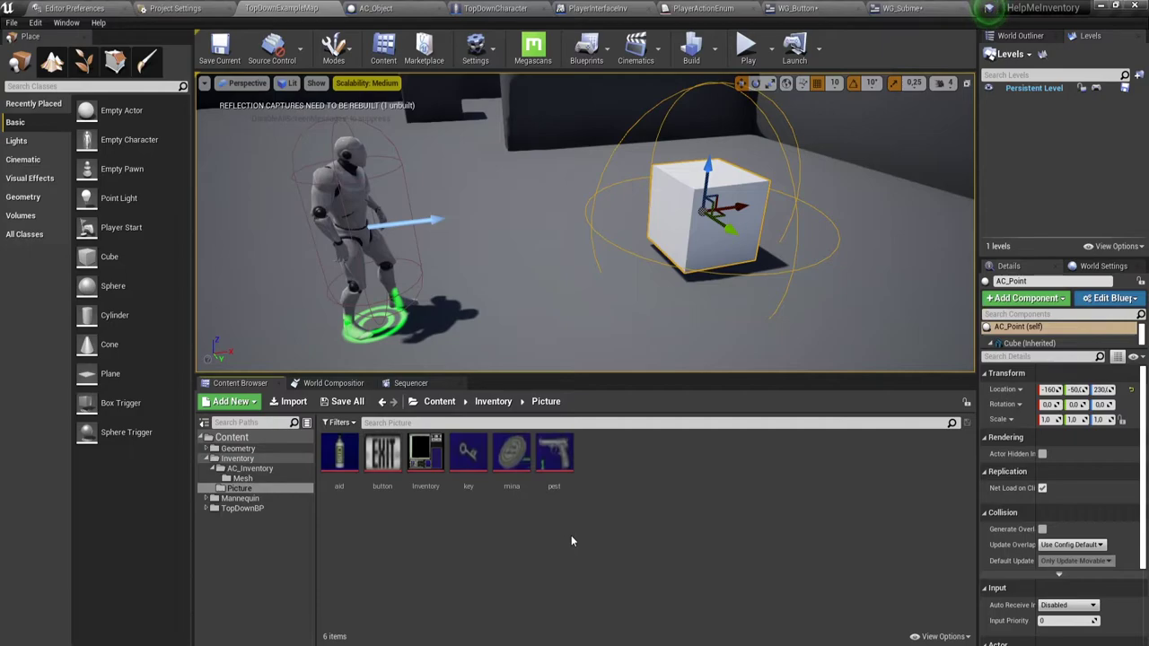
pyautogui.moveTo(429, 462)
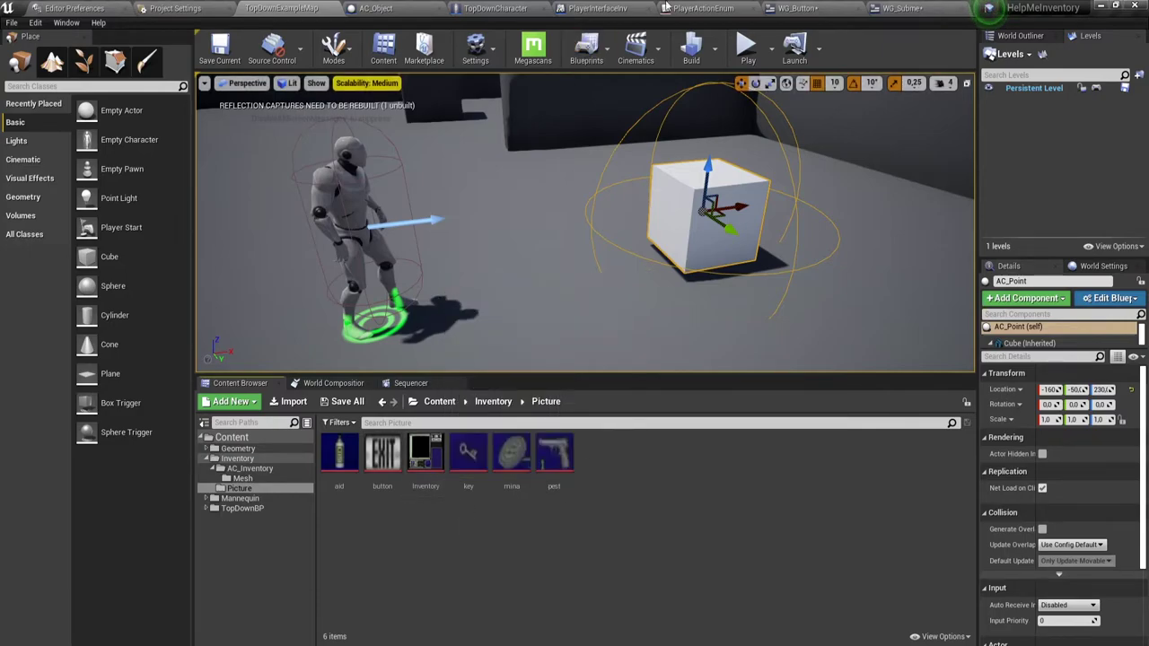
pyautogui.click(902, 8)
pyautogui.scroll(2, 509, 244)
# Step: Widen Button_132 to 172.8 and place a Text widget inside it
pyautogui.click(503, 213)
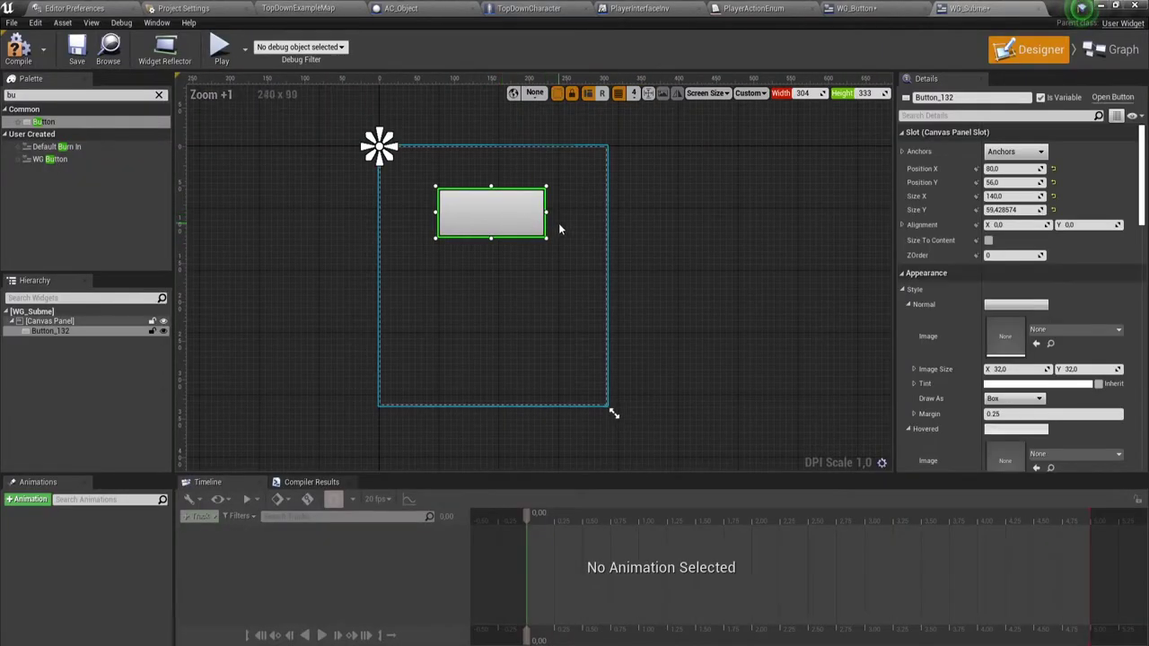
pyautogui.moveTo(548, 212)
pyautogui.mouseDown()
pyautogui.moveTo(558, 212)
pyautogui.moveTo(513, 209)
pyautogui.moveTo(559, 211)
pyautogui.mouseUp()
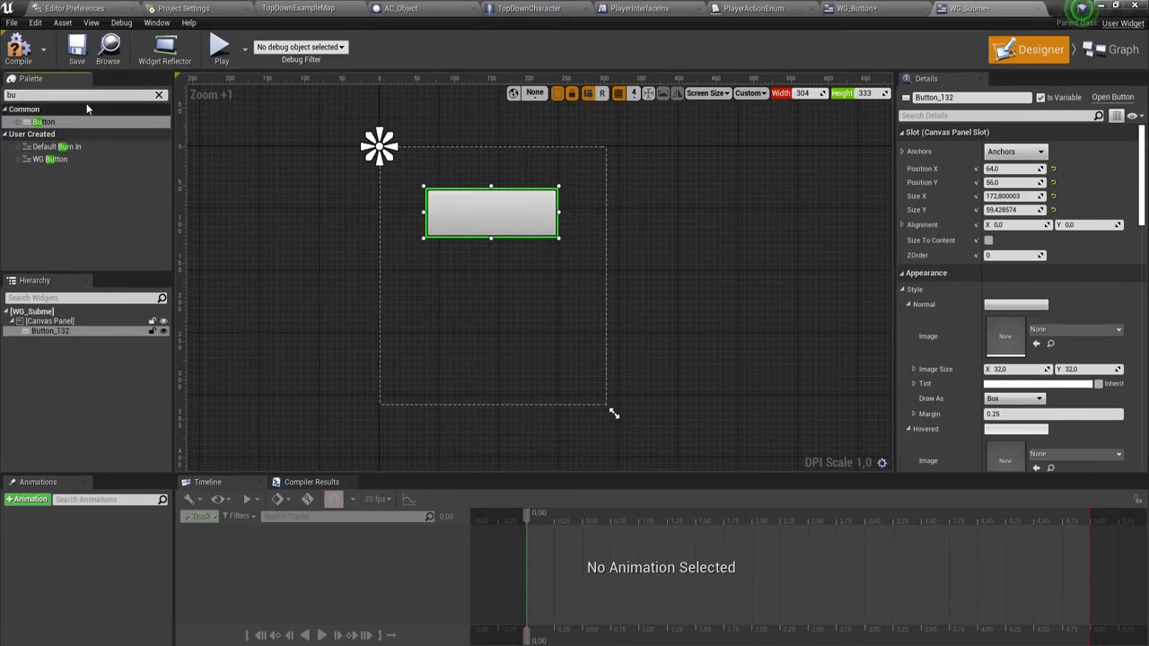
pyautogui.click(95, 95)
pyautogui.write('text')
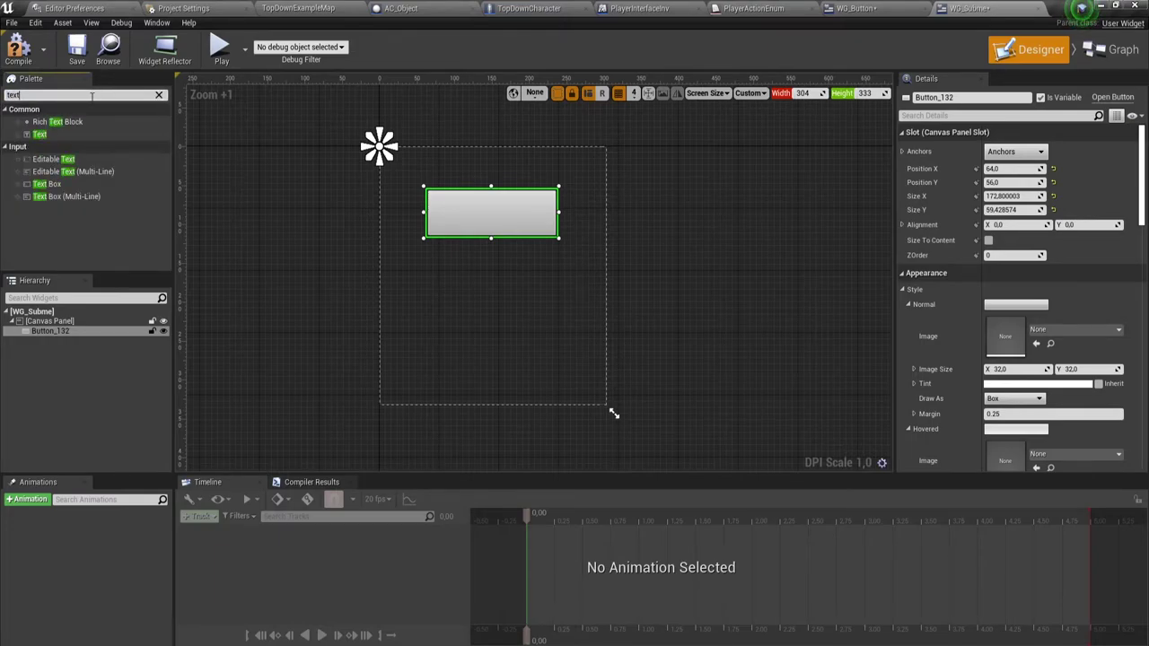
pyautogui.click(40, 134)
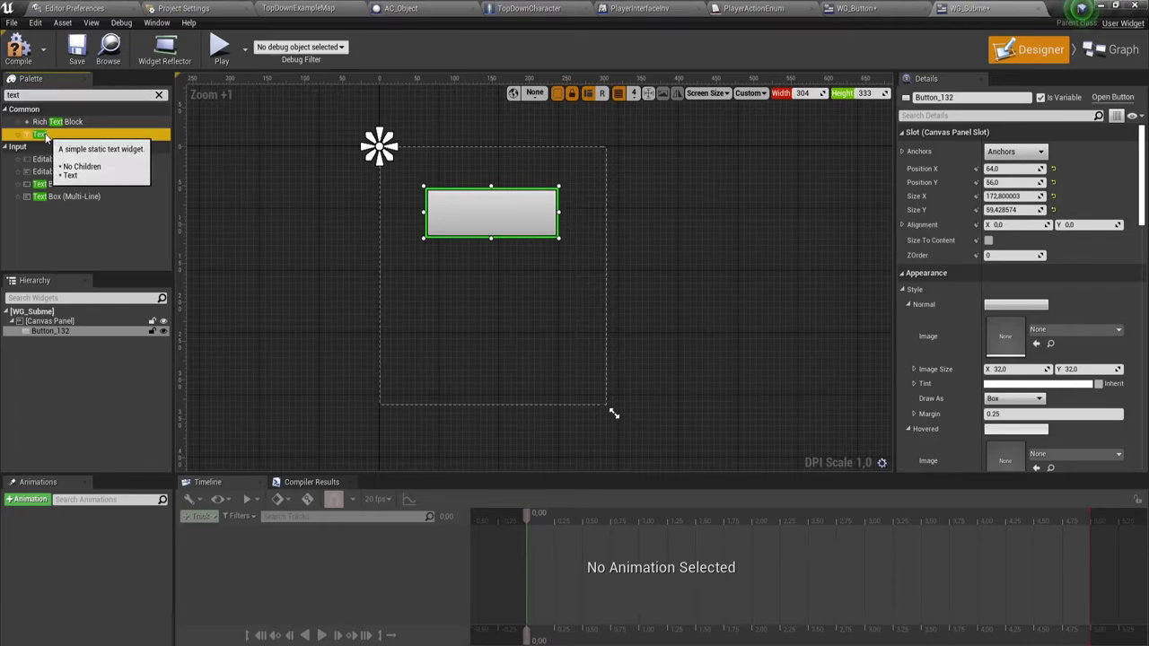
pyautogui.click(476, 218)
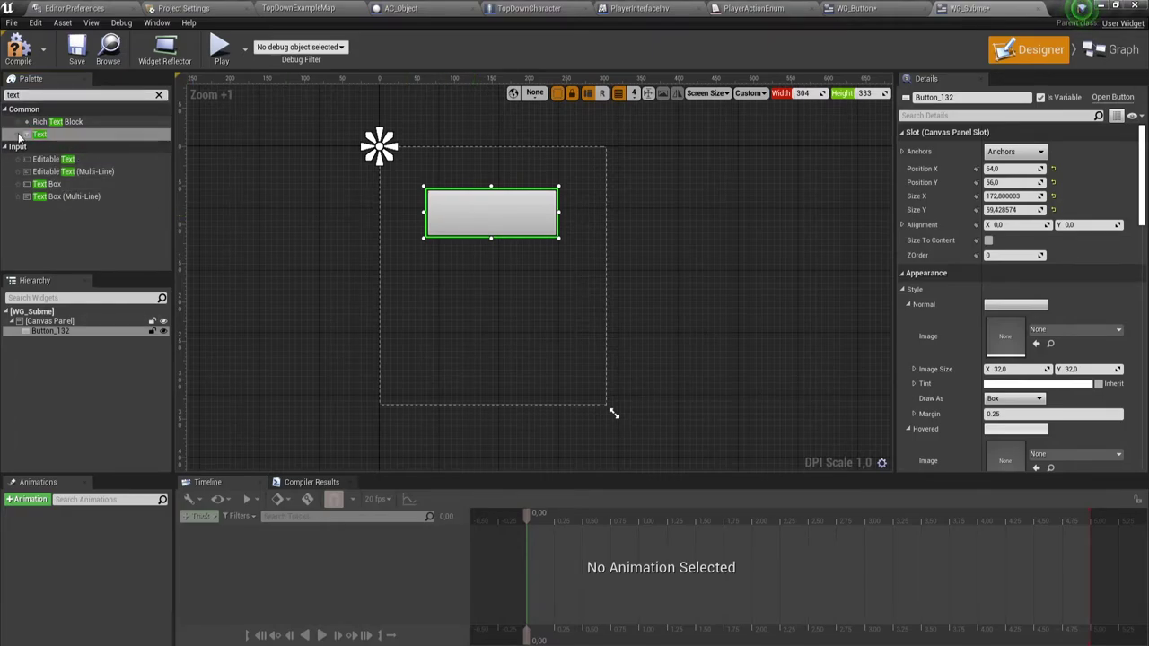
pyautogui.moveTo(20, 136); pyautogui.dragTo(491, 222)
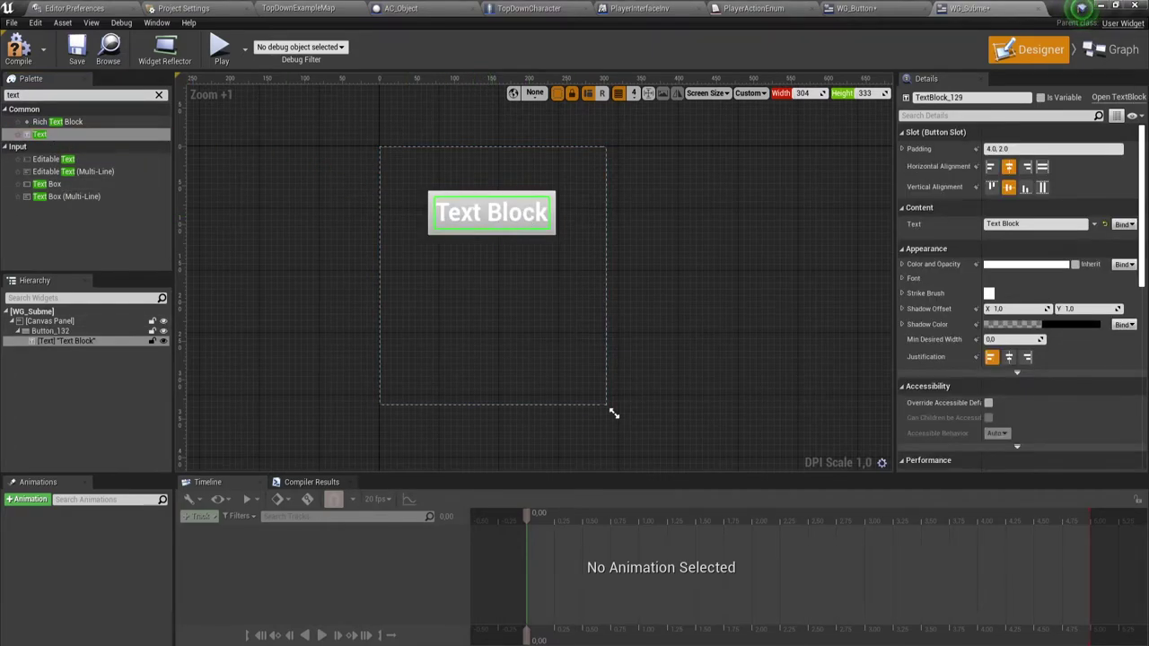
# Step: Set the button's text block to read Apply
pyautogui.click(1032, 223)
pyautogui.write('Appl')
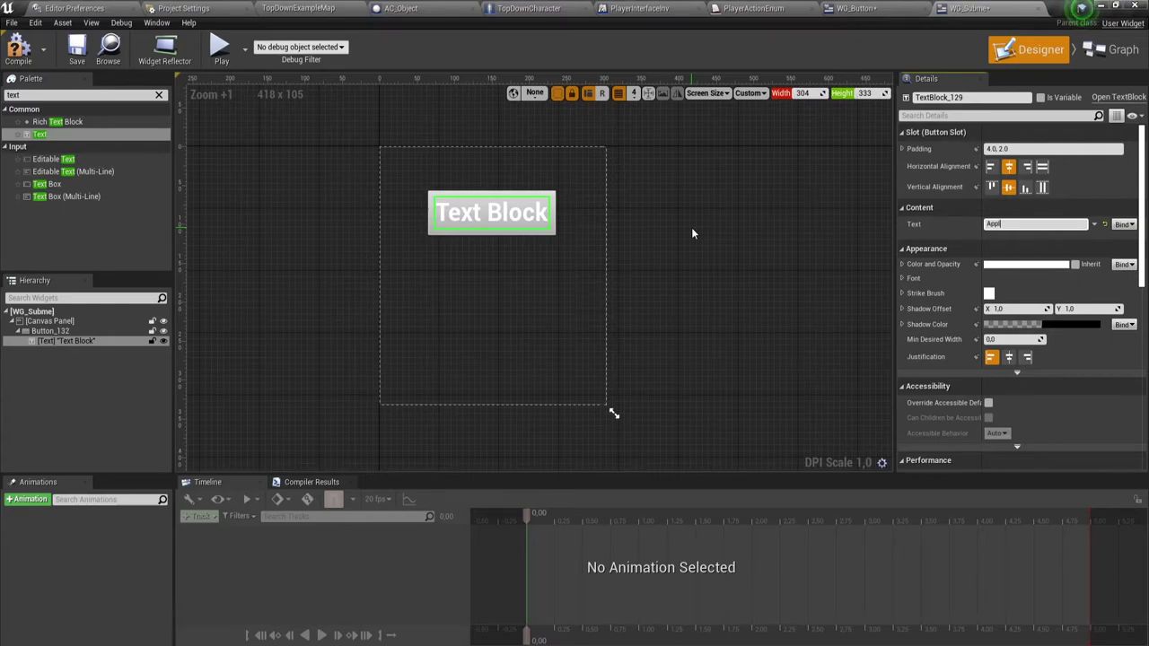
pyautogui.write('y')
pyautogui.press('Return')
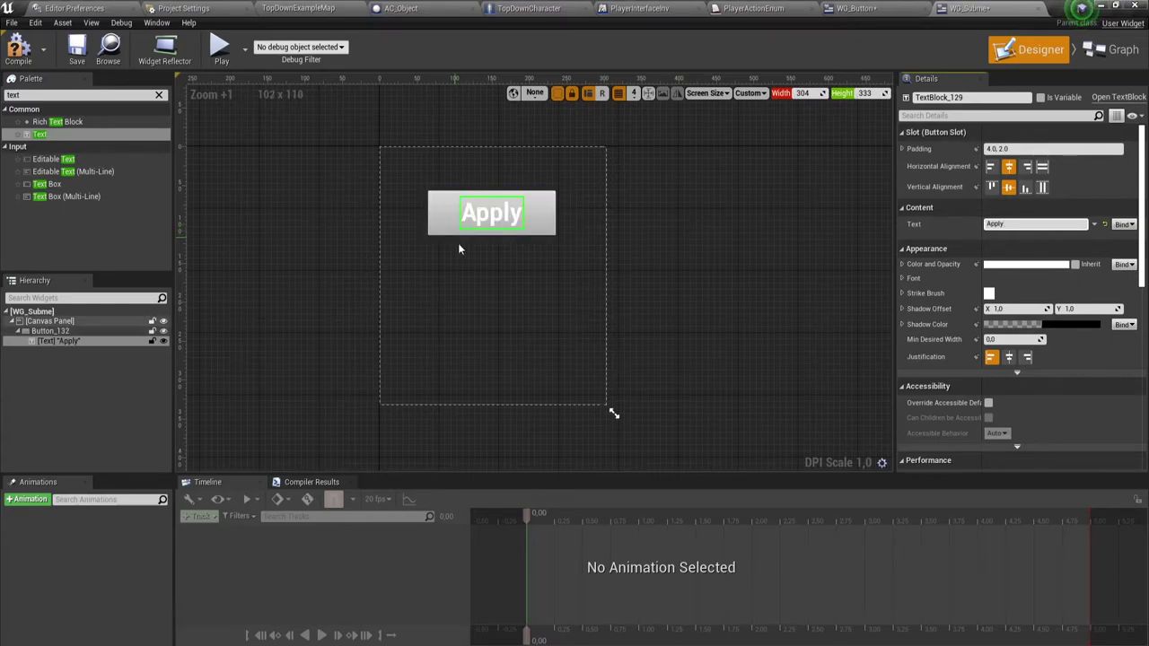
pyautogui.click(458, 249)
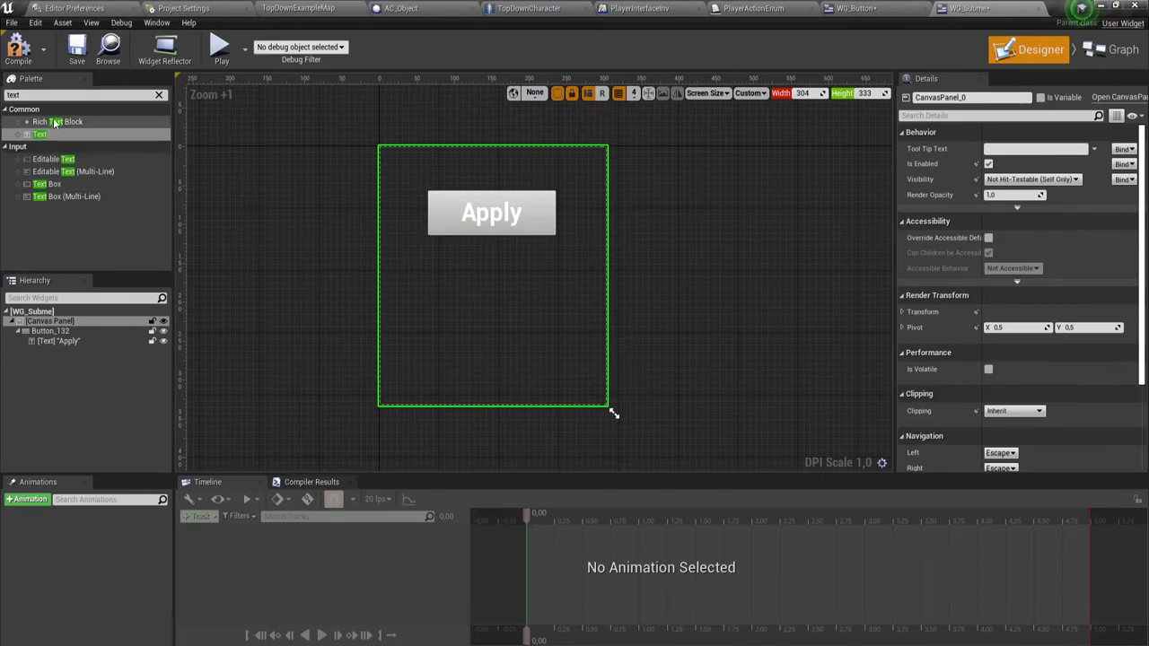
pyautogui.click(49, 331)
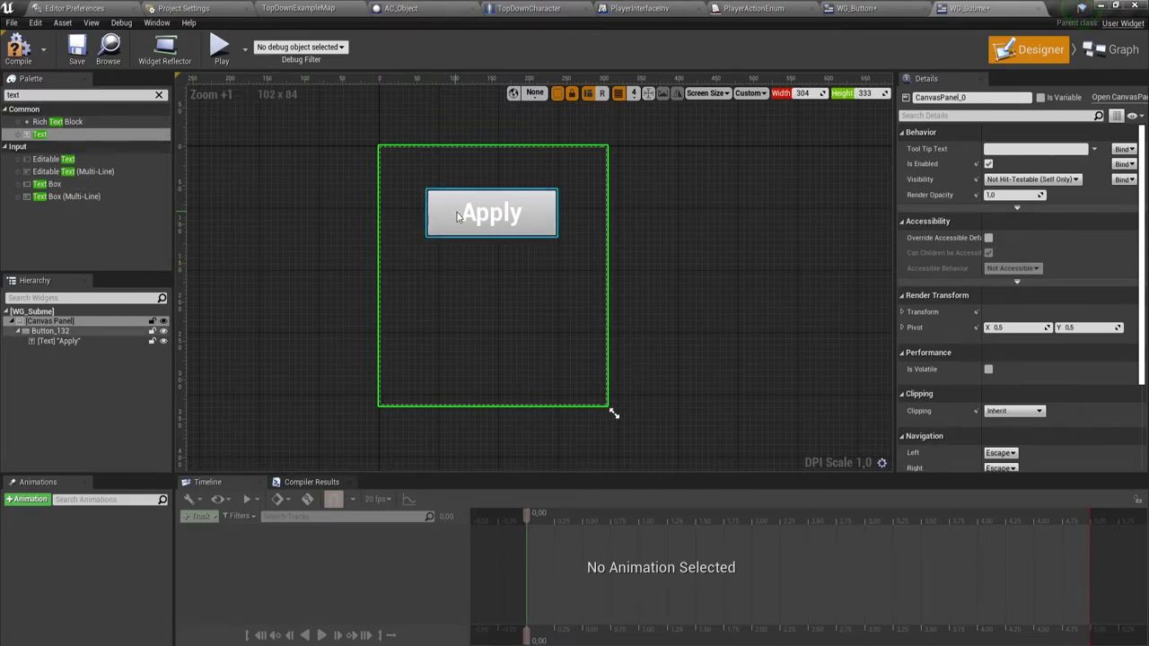
# Step: Duplicate the Apply button and place the copy below it at 60, 132
pyautogui.keyDown('ctrl'); pyautogui.click(56, 341); pyautogui.keyUp('ctrl')
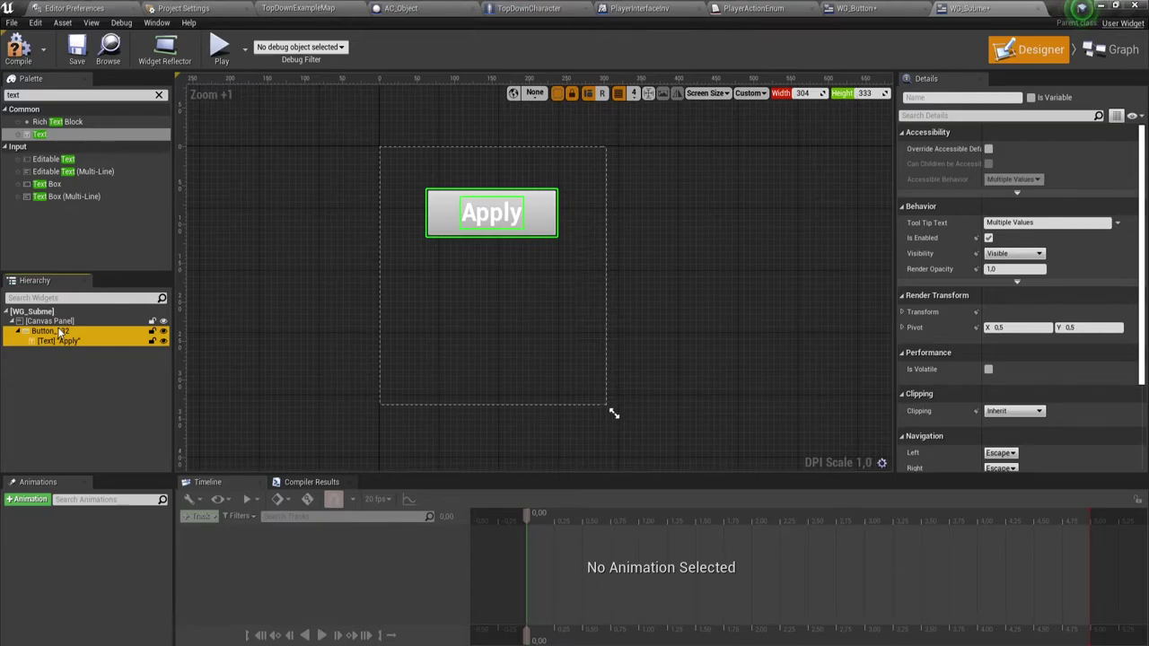
pyautogui.rightClick(54, 333)
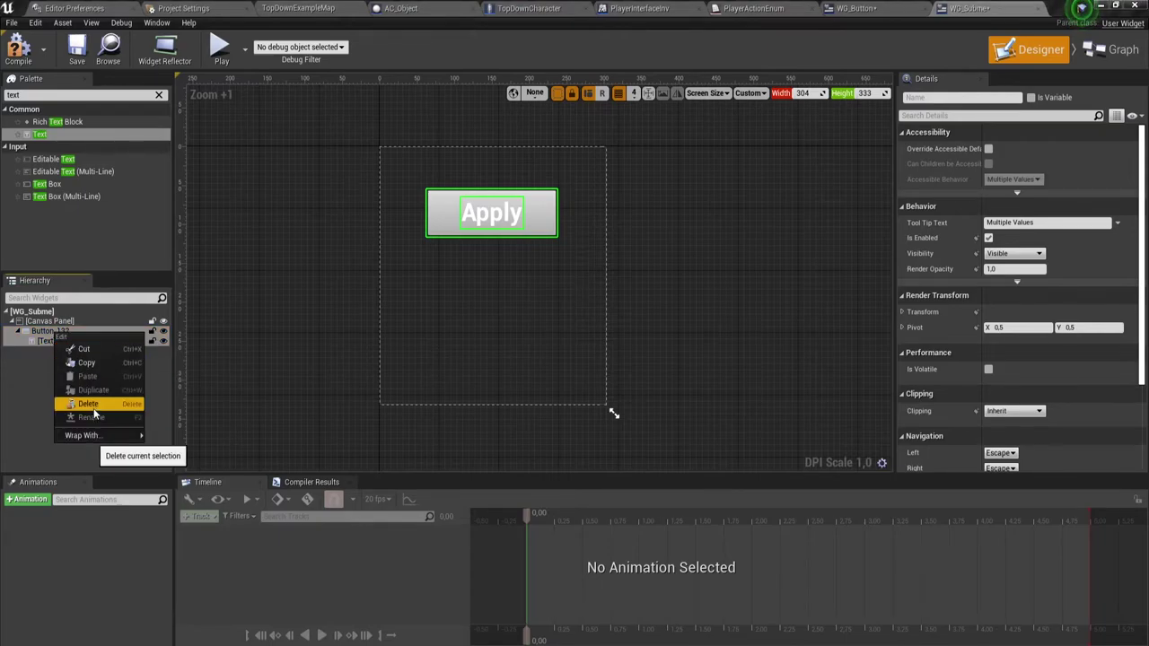
pyautogui.click(49, 341)
pyautogui.click(49, 331)
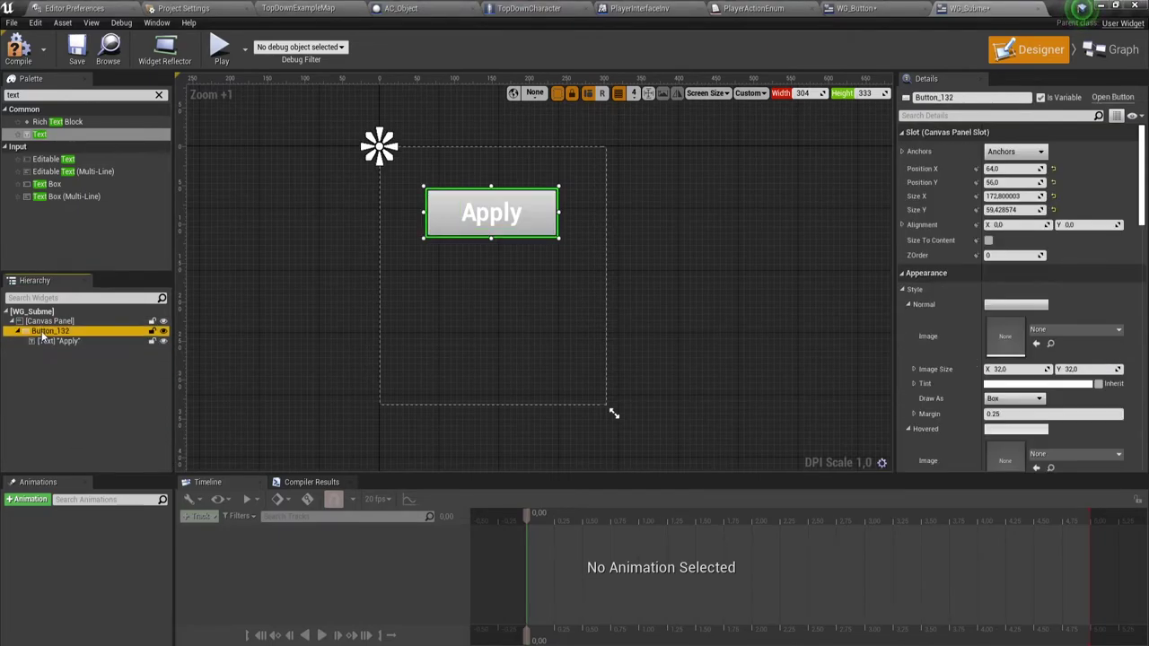
pyautogui.rightClick(52, 332)
pyautogui.click(79, 389)
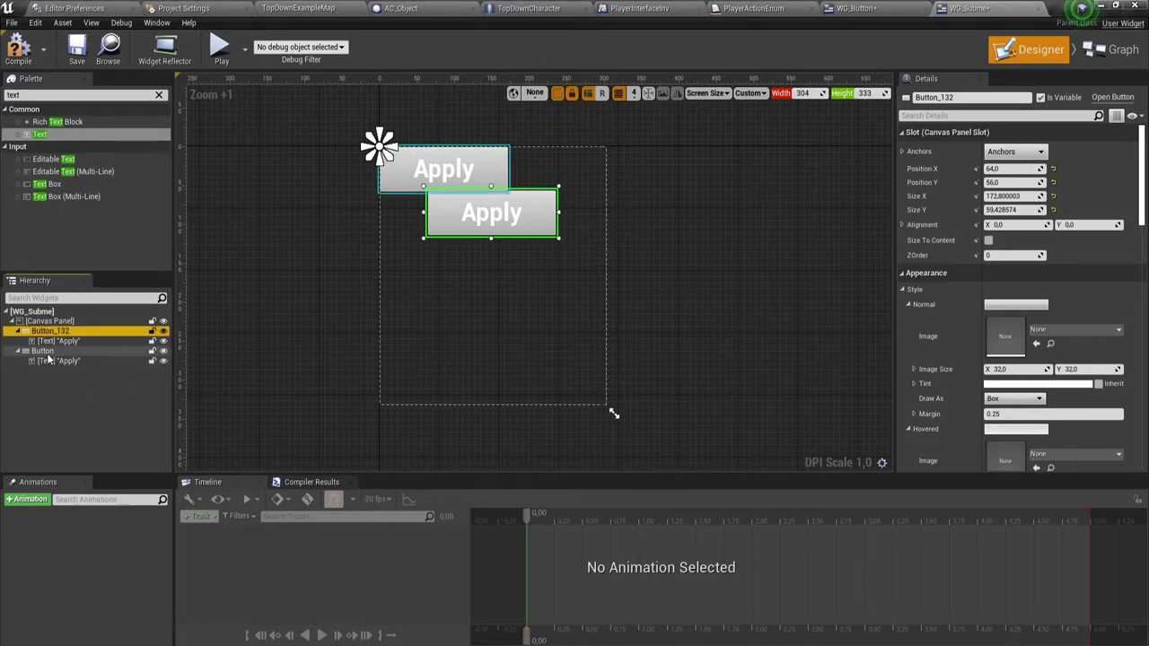
pyautogui.click(45, 351)
pyautogui.moveTo(491, 176); pyautogui.dragTo(536, 280)
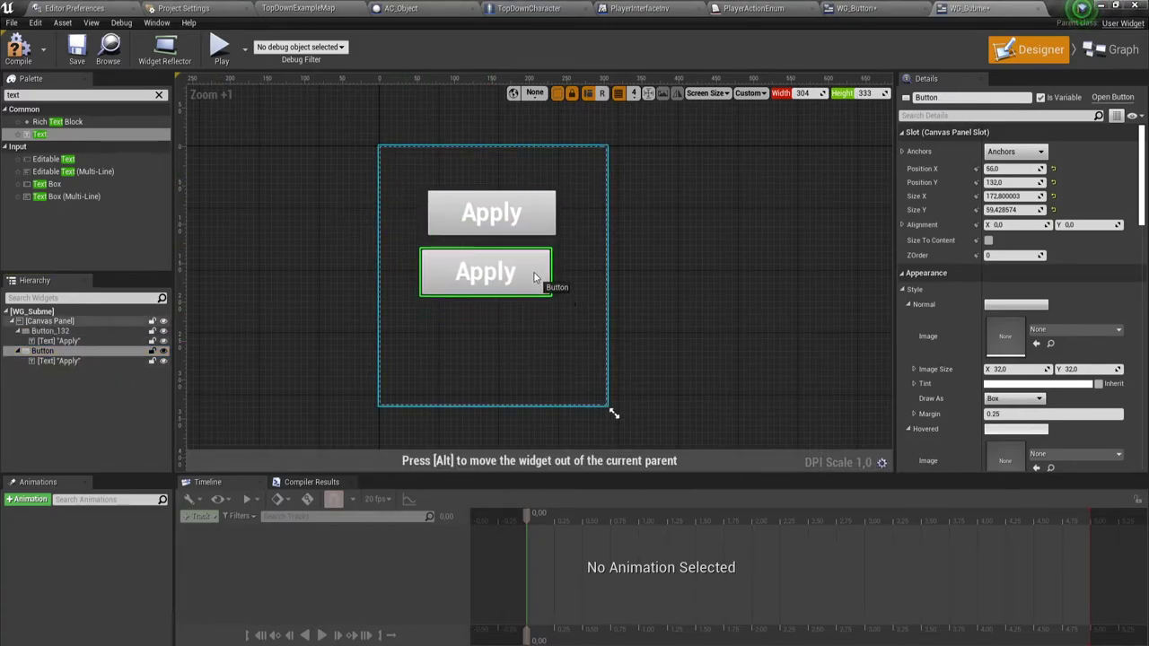
# Step: Change the duplicate button's label from Apply to Remove
pyautogui.click(77, 361)
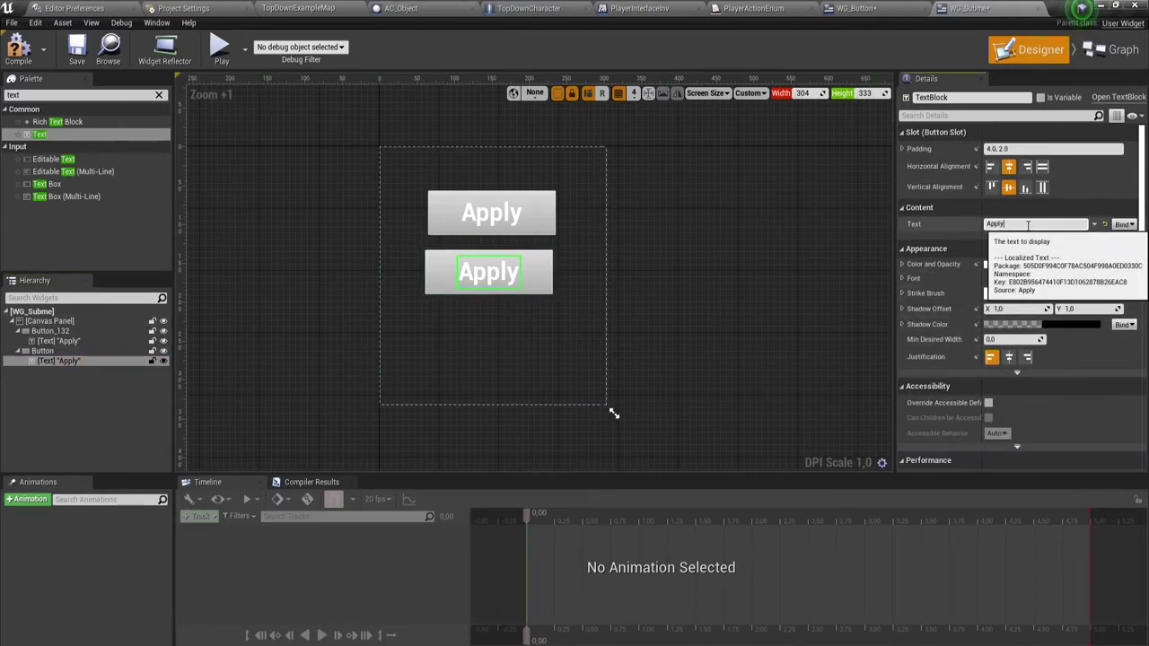
pyautogui.doubleClick(1028, 225)
pyautogui.write('Remove')
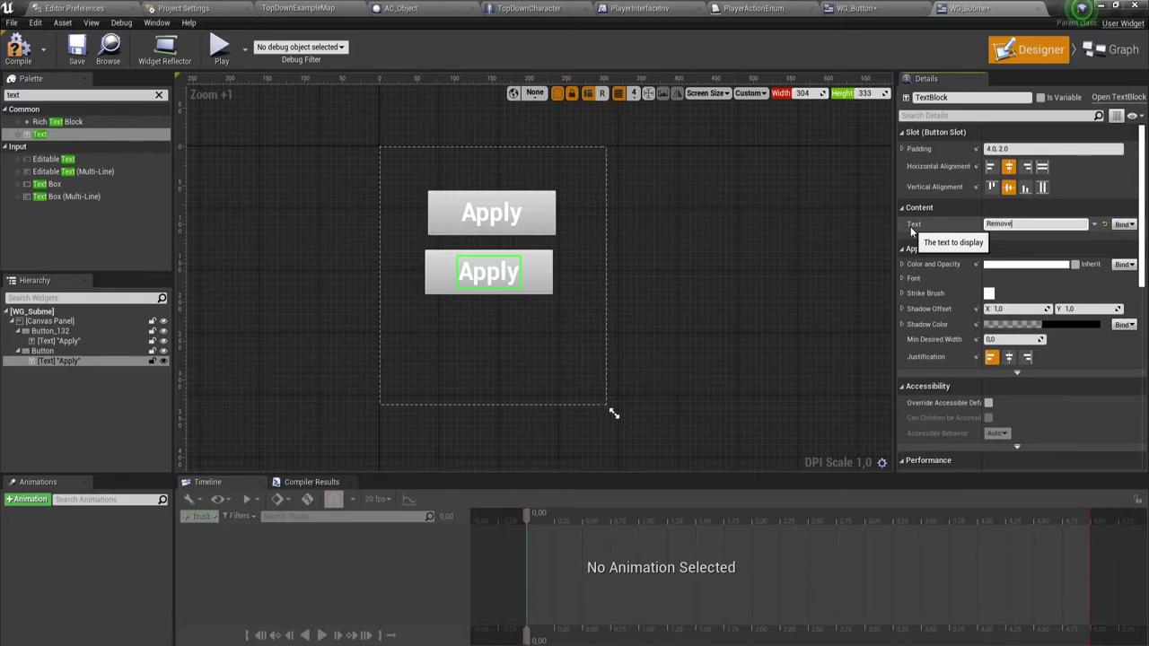
pyautogui.press('Return')
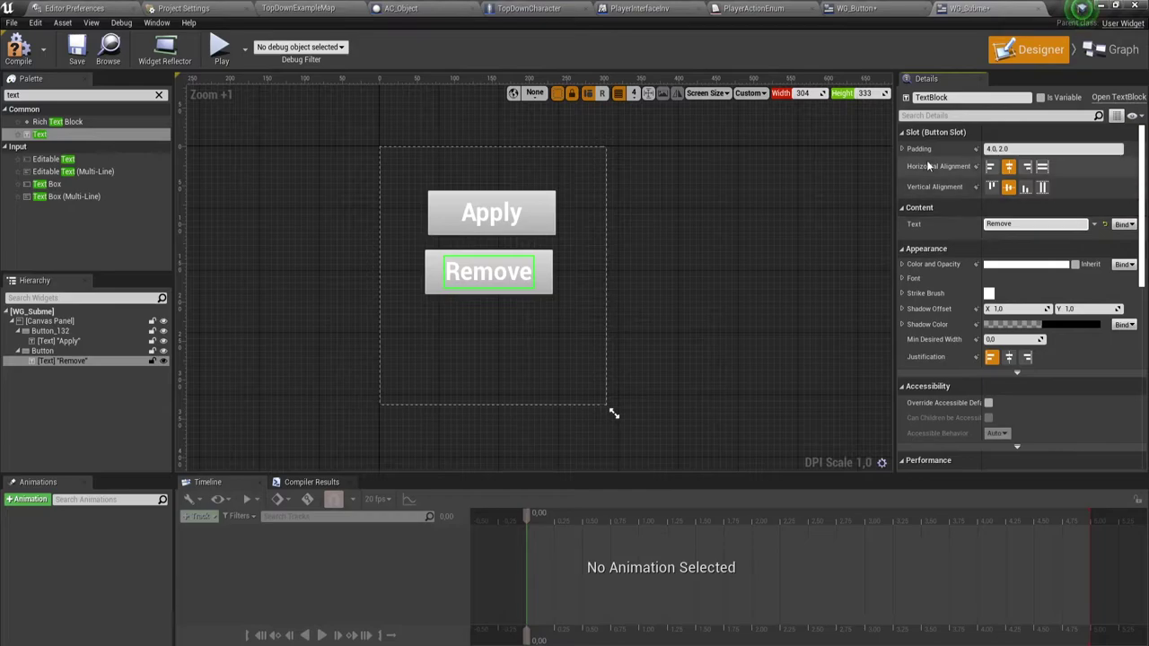
pyautogui.click(643, 218)
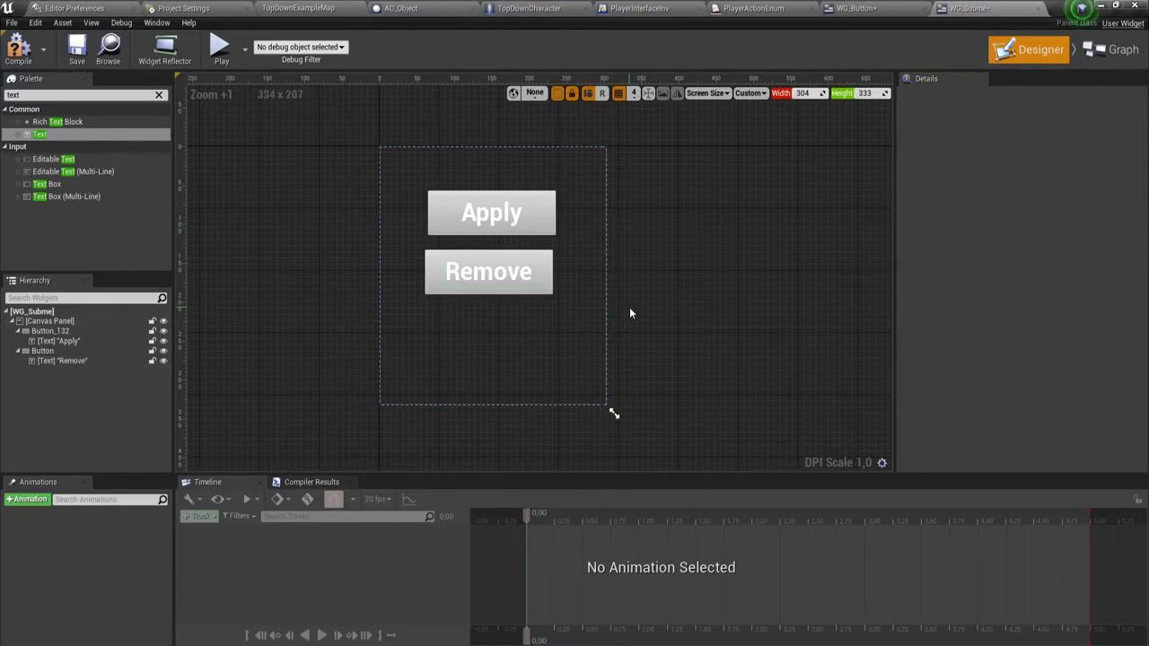
# Step: Shrink the Apply and Remove buttons and stack Remove closely under Apply
pyautogui.moveTo(613, 413)
pyautogui.mouseDown()
pyautogui.moveTo(600, 356)
pyautogui.moveTo(572, 349)
pyautogui.mouseUp()
pyautogui.moveTo(544, 297); pyautogui.dragTo(517, 272)
pyautogui.moveTo(552, 212); pyautogui.dragTo(535, 208)
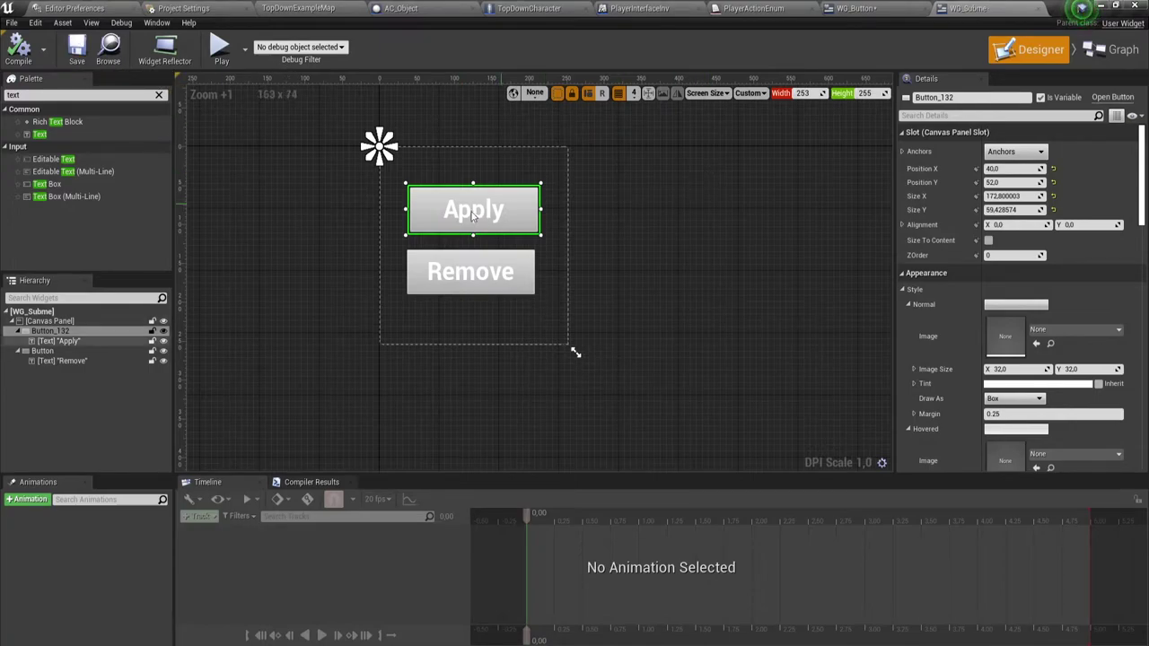
pyautogui.moveTo(540, 235)
pyautogui.mouseDown()
pyautogui.moveTo(526, 214)
pyautogui.moveTo(505, 226)
pyautogui.mouseUp()
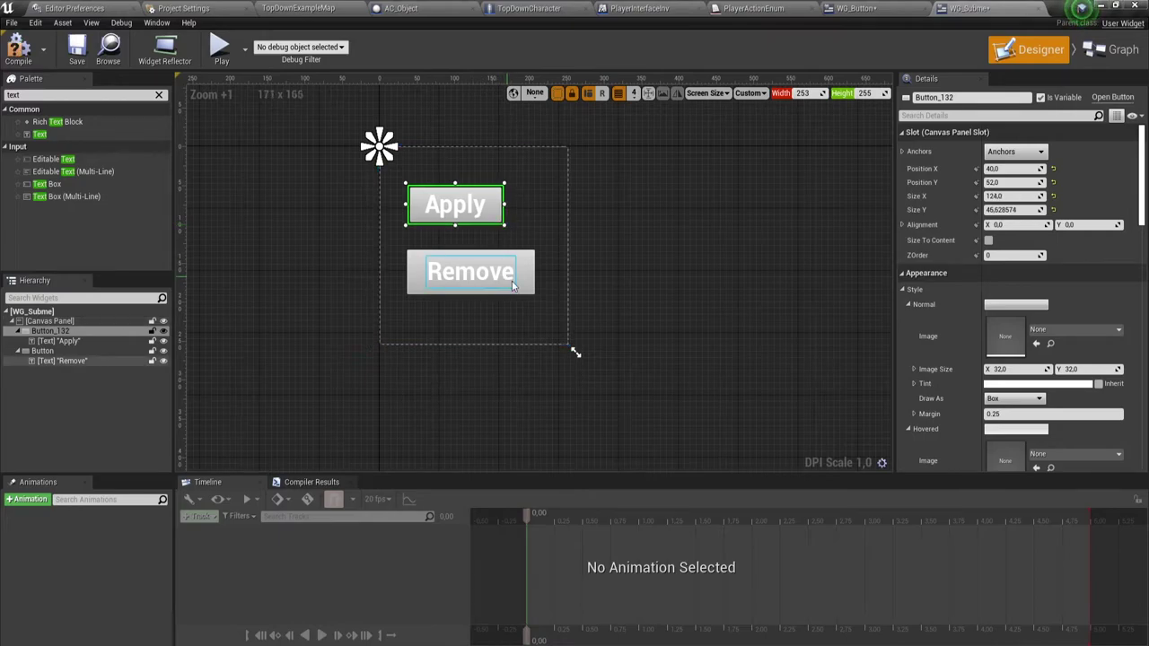
pyautogui.moveTo(531, 288)
pyautogui.mouseDown()
pyautogui.moveTo(533, 278)
pyautogui.moveTo(508, 280)
pyautogui.mouseUp()
pyautogui.click(503, 206)
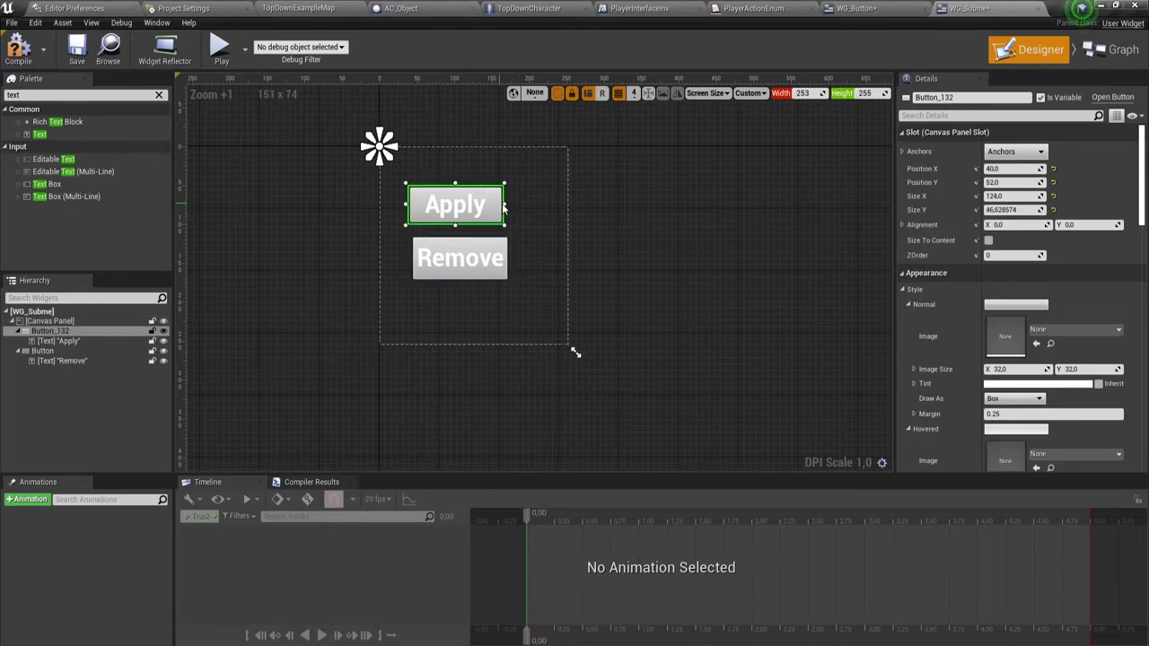
pyautogui.moveTo(503, 207); pyautogui.dragTo(508, 204)
# Step: Shrink the canvas panel to 208 by 240 and compile WG_Submenu
pyautogui.click(567, 262)
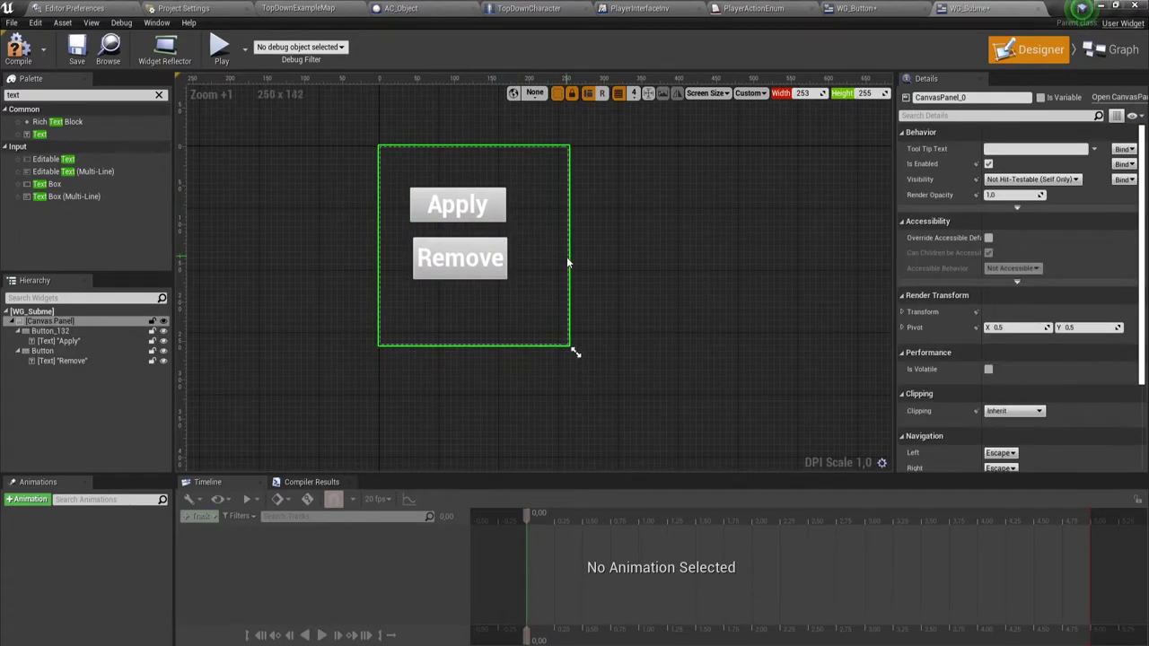
pyautogui.moveTo(577, 351); pyautogui.dragTo(542, 341)
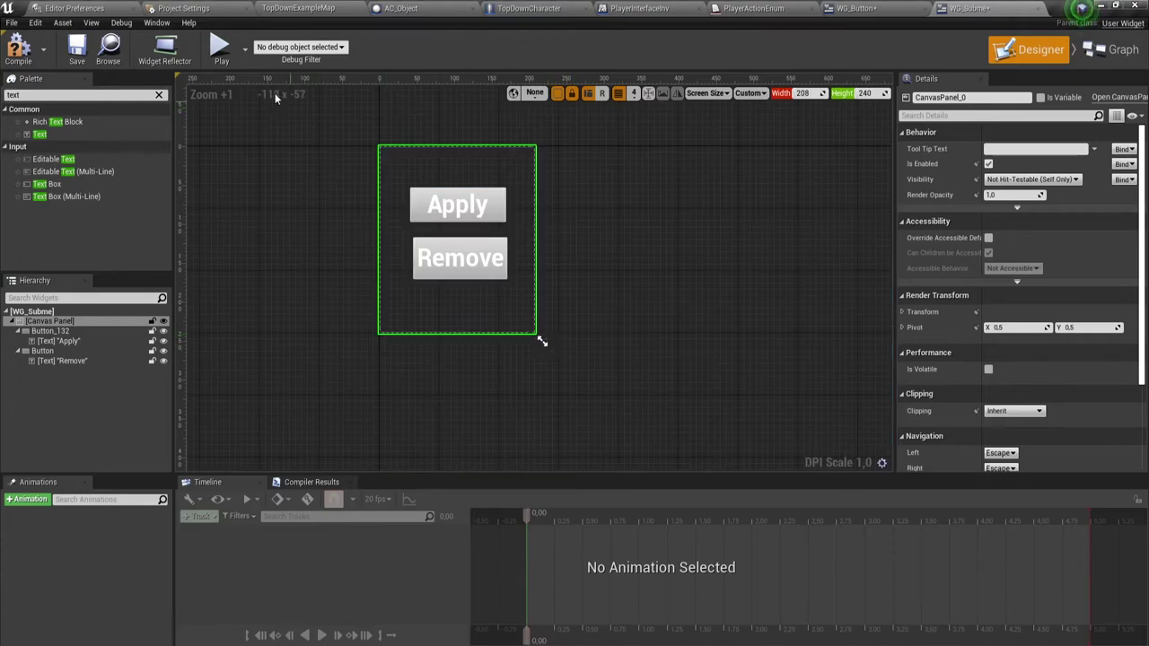
pyautogui.click(20, 49)
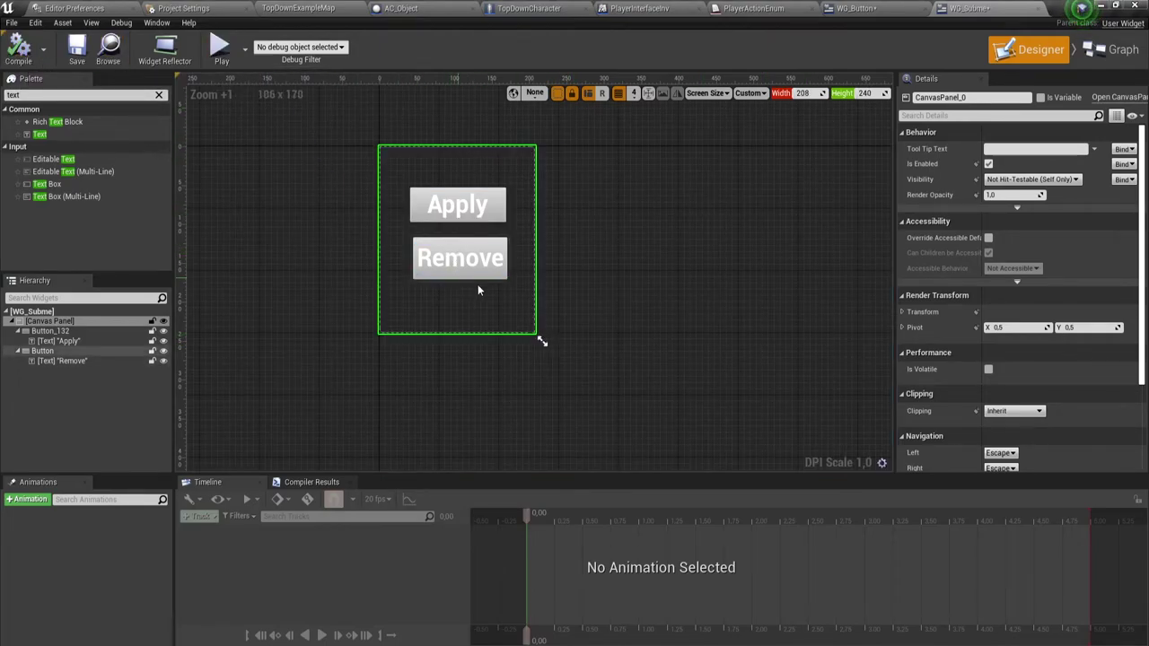
# Step: Compile WG_Button and add a Create Widget node after its On Clicked event
pyautogui.click(853, 9)
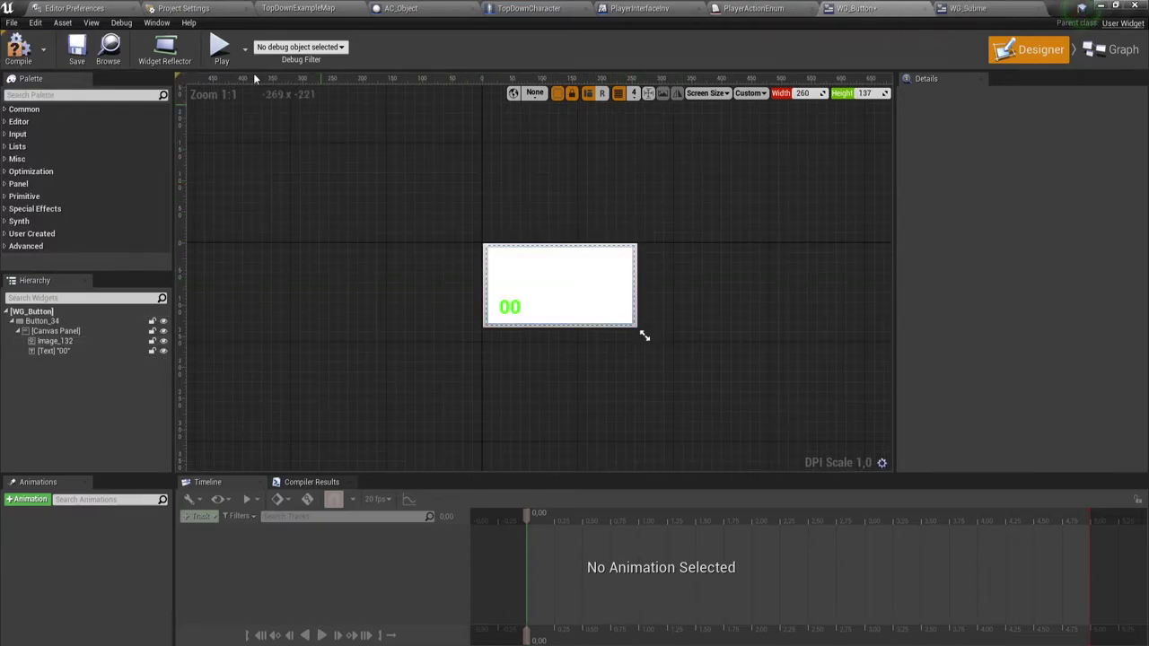
pyautogui.click(16, 49)
pyautogui.click(1118, 56)
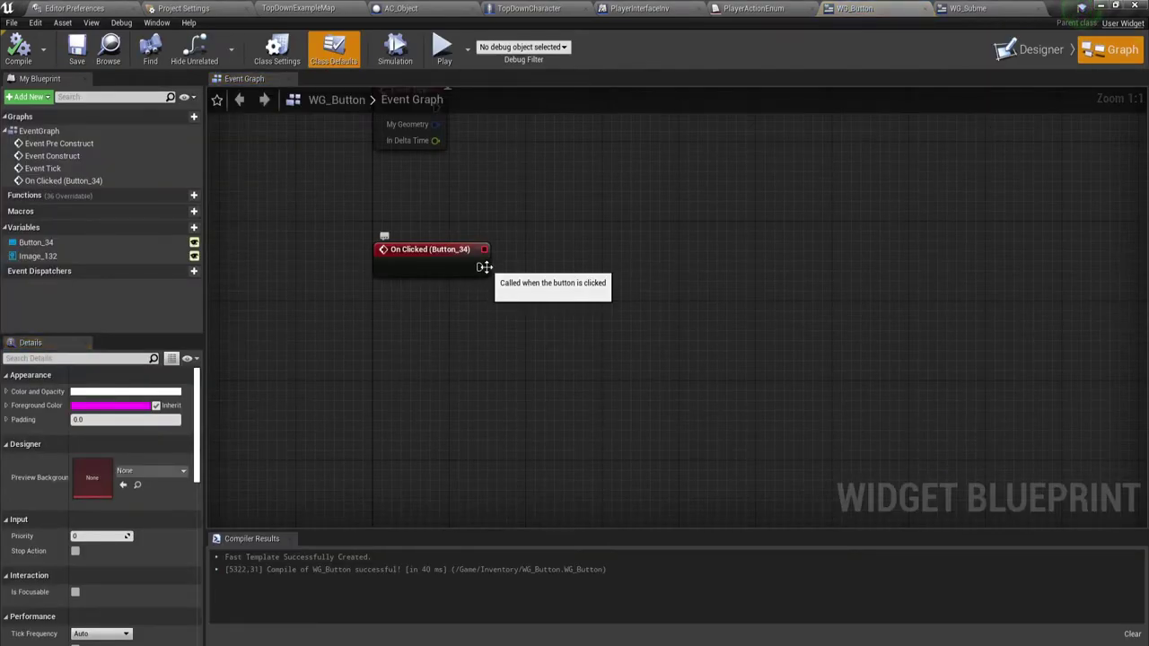
pyautogui.moveTo(480, 268); pyautogui.dragTo(643, 269)
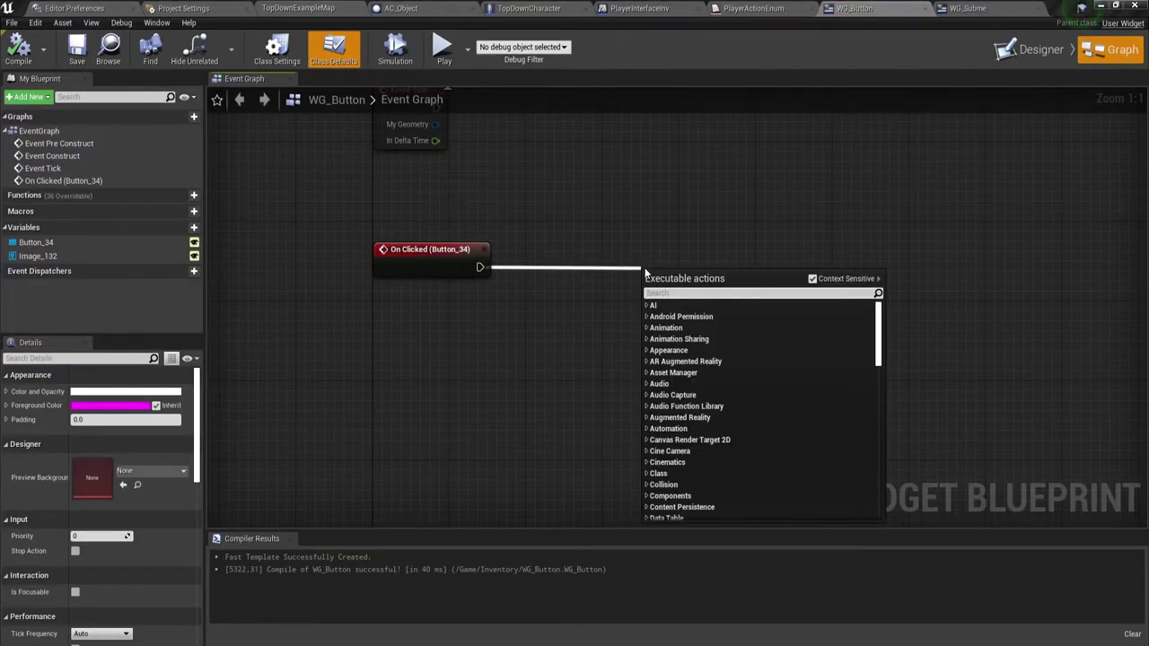
pyautogui.write('cr')
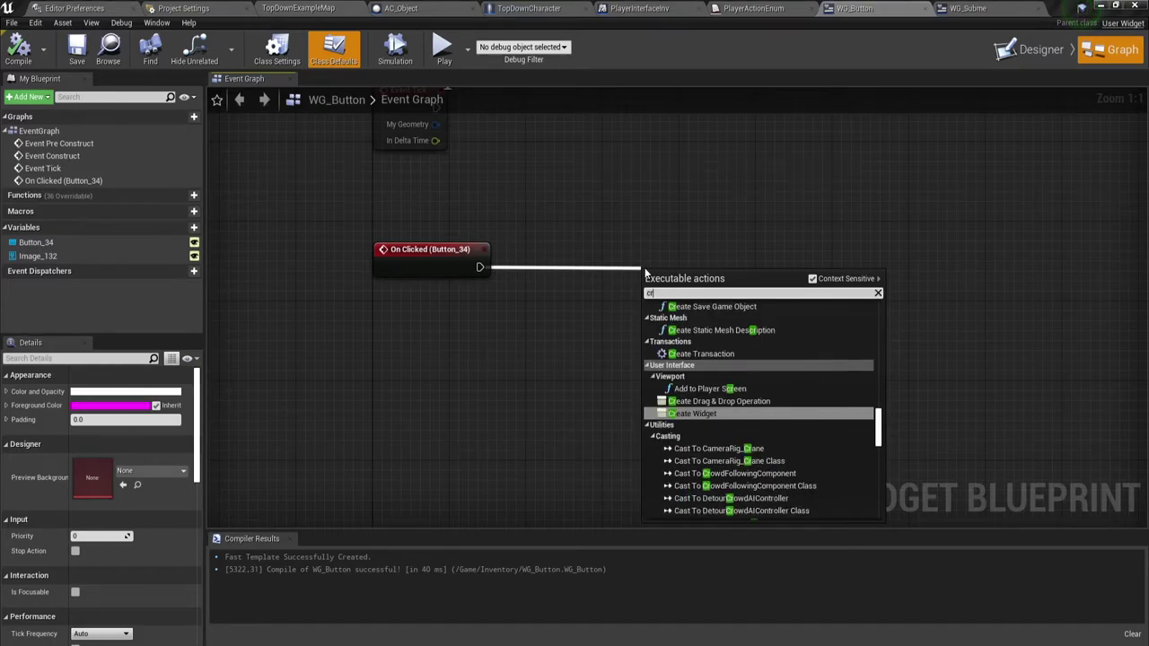
pyautogui.press('Return')
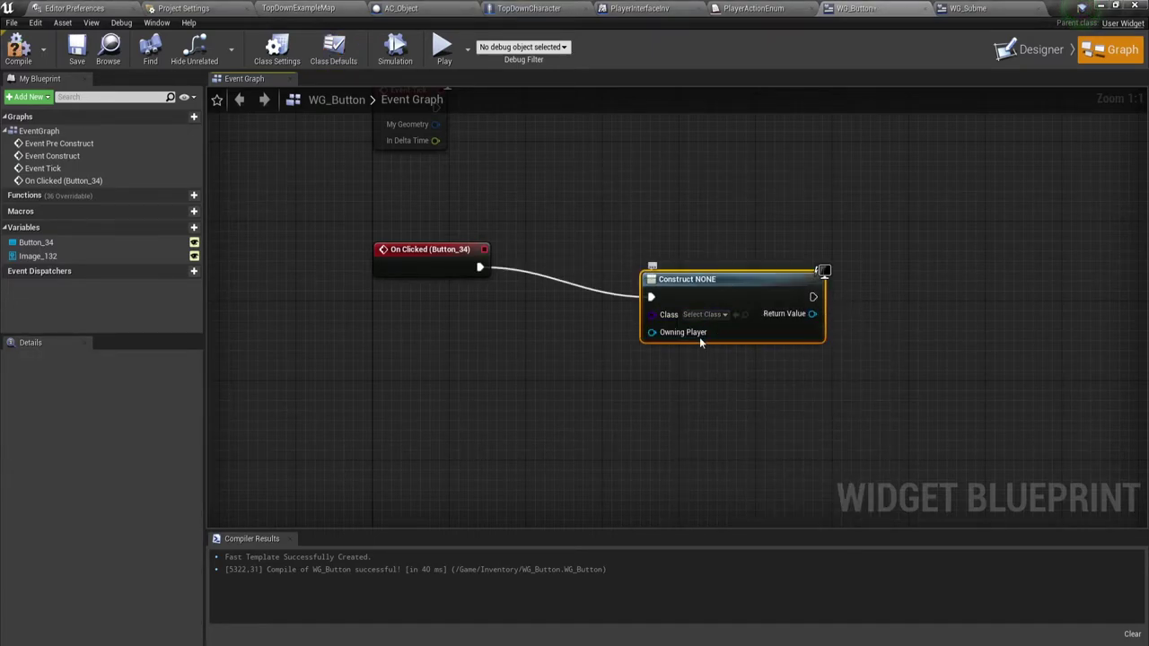
# Step: Set Create Widget's class to WG_Subme, with Get Player Controller as owning player
pyautogui.moveTo(653, 332); pyautogui.dragTo(534, 375)
pyautogui.write('get')
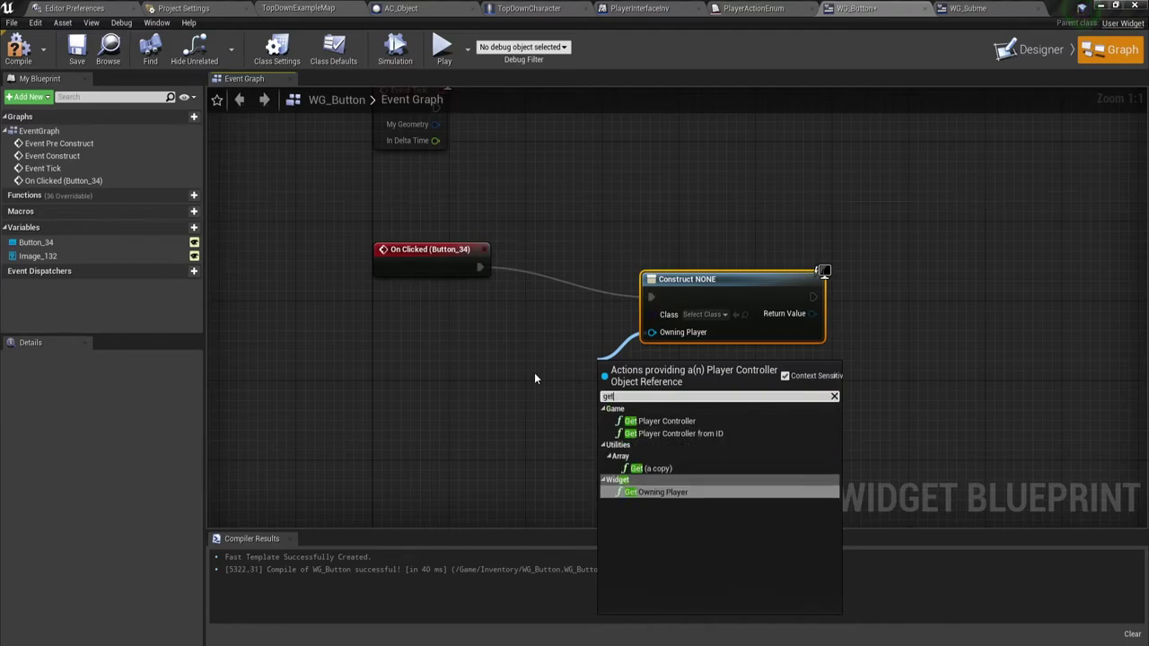
pyautogui.write(' pla')
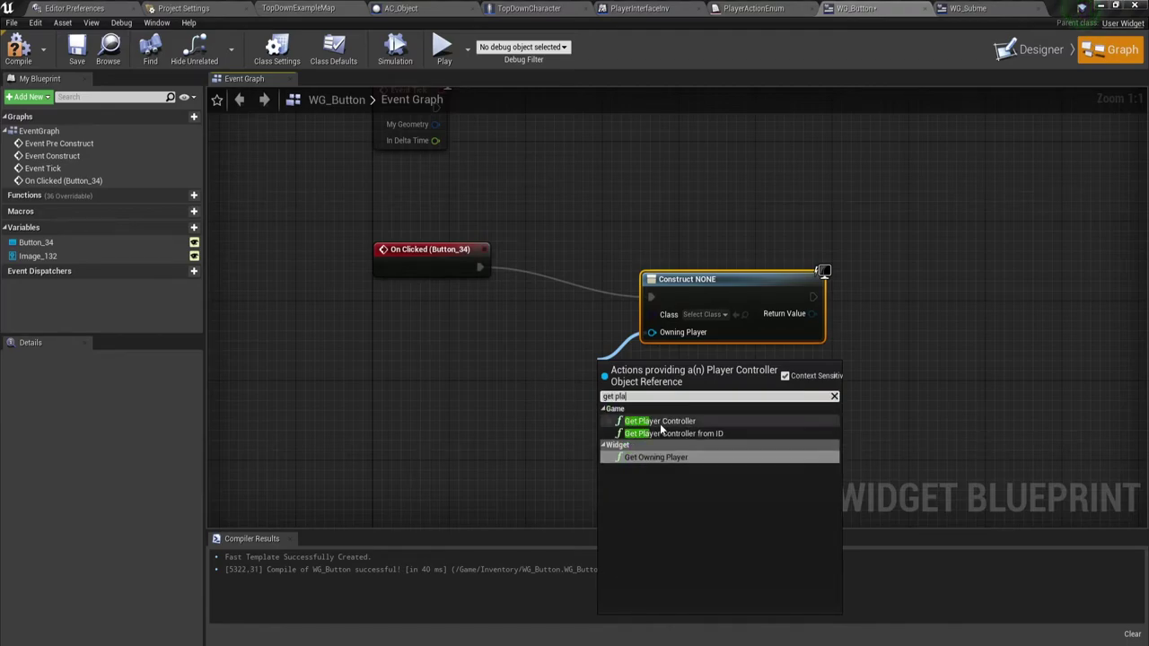
pyautogui.click(671, 422)
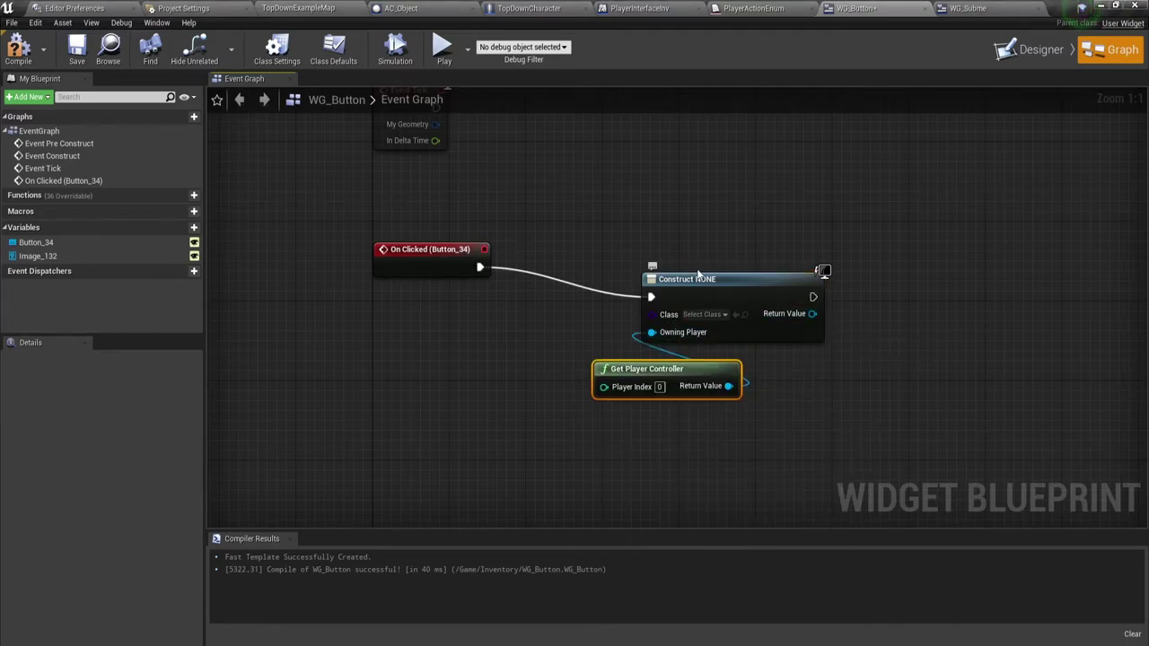
pyautogui.click(704, 314)
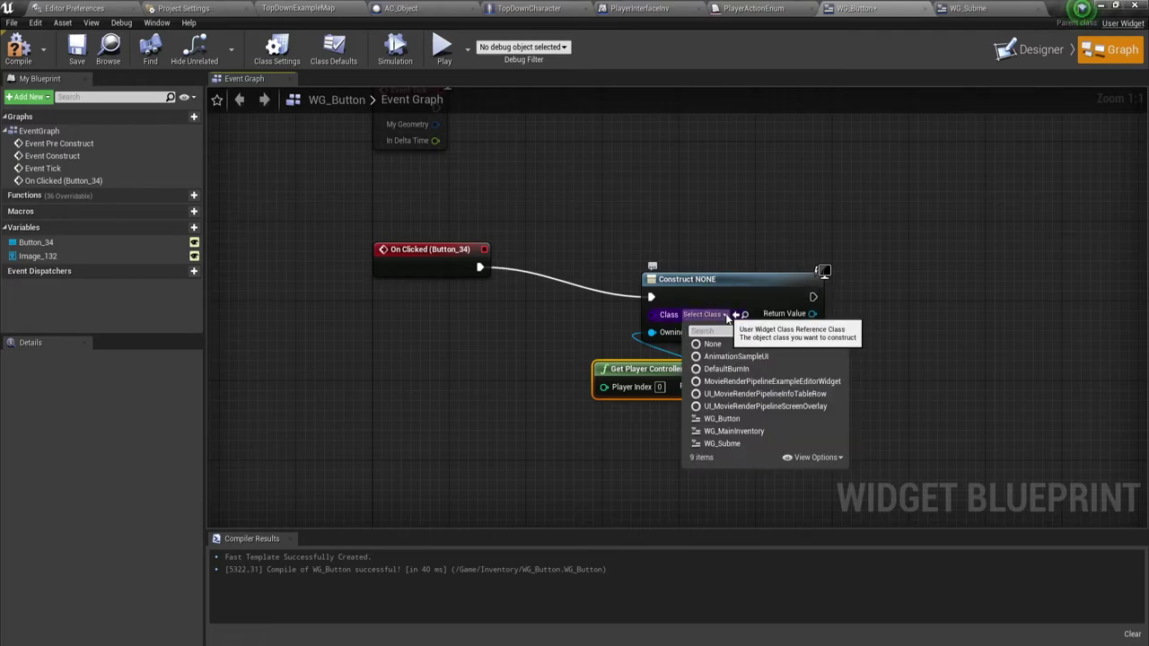
pyautogui.click(729, 444)
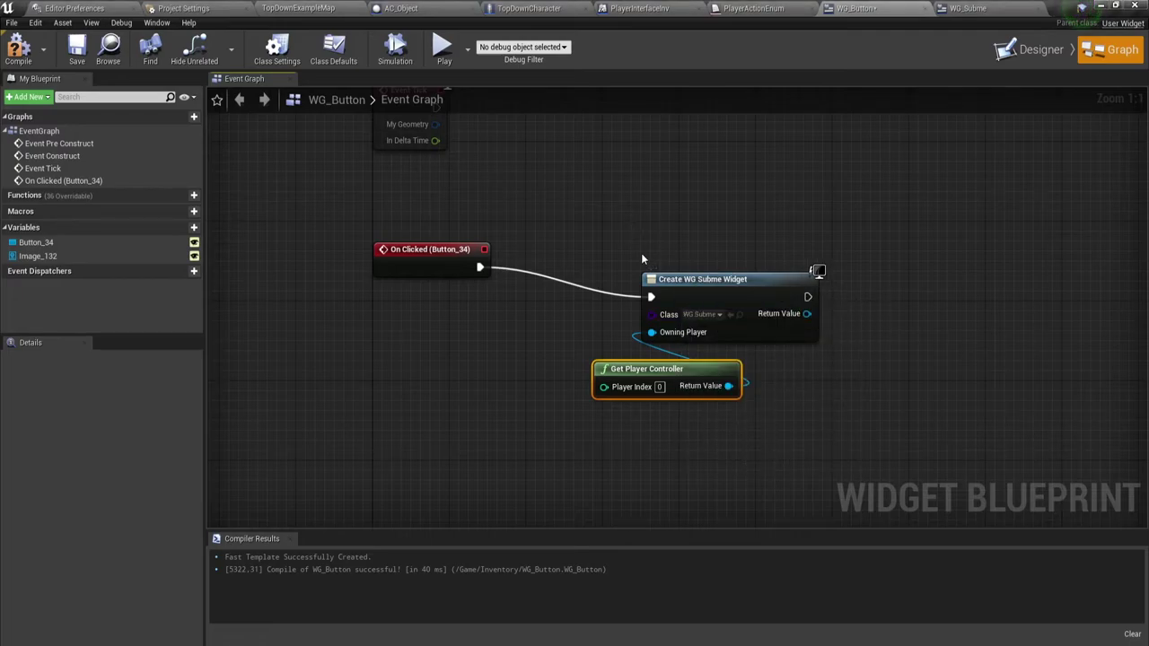
pyautogui.moveTo(744, 294); pyautogui.dragTo(609, 265)
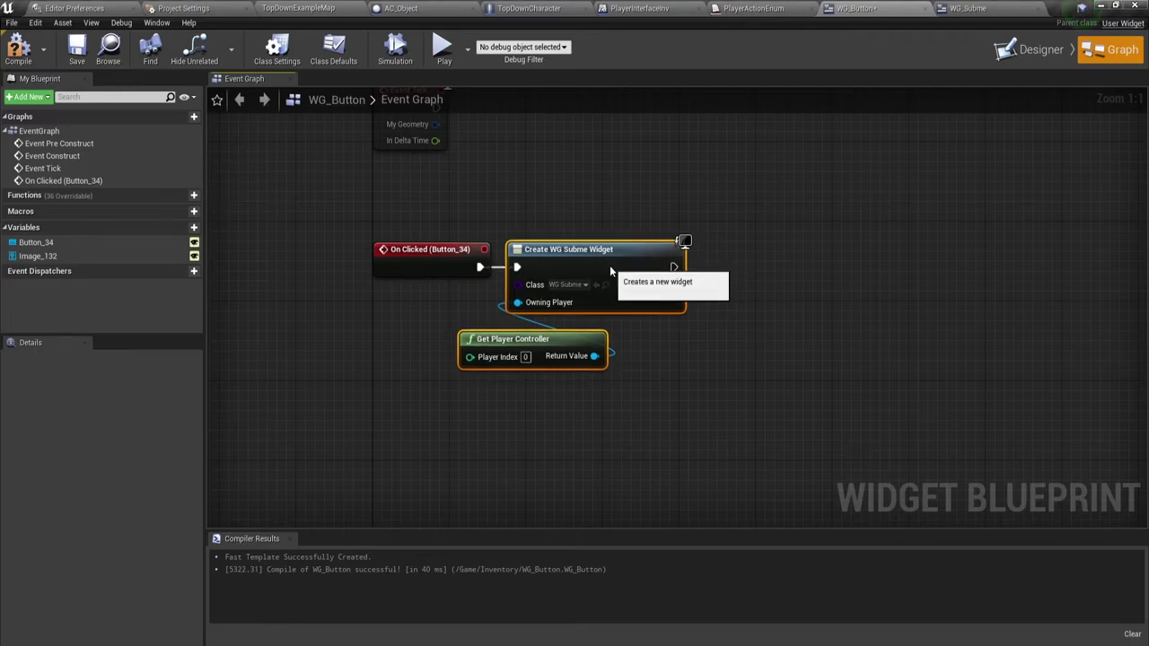
pyautogui.moveTo(738, 388); pyautogui.dragTo(571, 388, button='right')
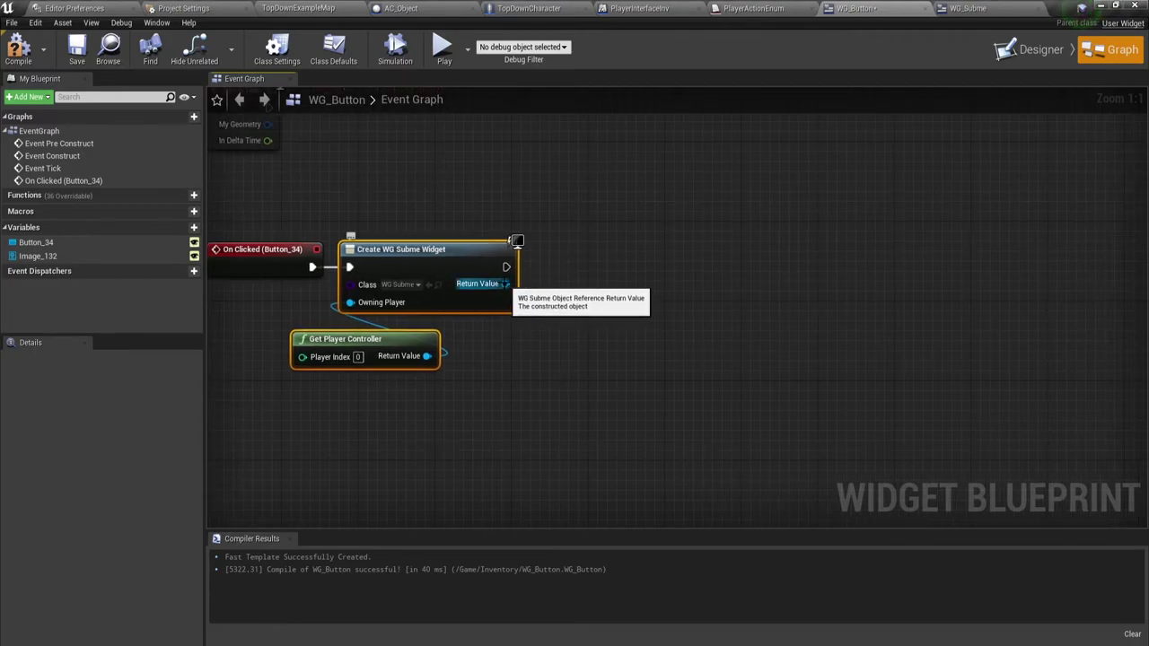
# Step: Add the created widget to the viewport with Add to Viewport and compile
pyautogui.moveTo(506, 283); pyautogui.dragTo(605, 281)
pyautogui.write('add')
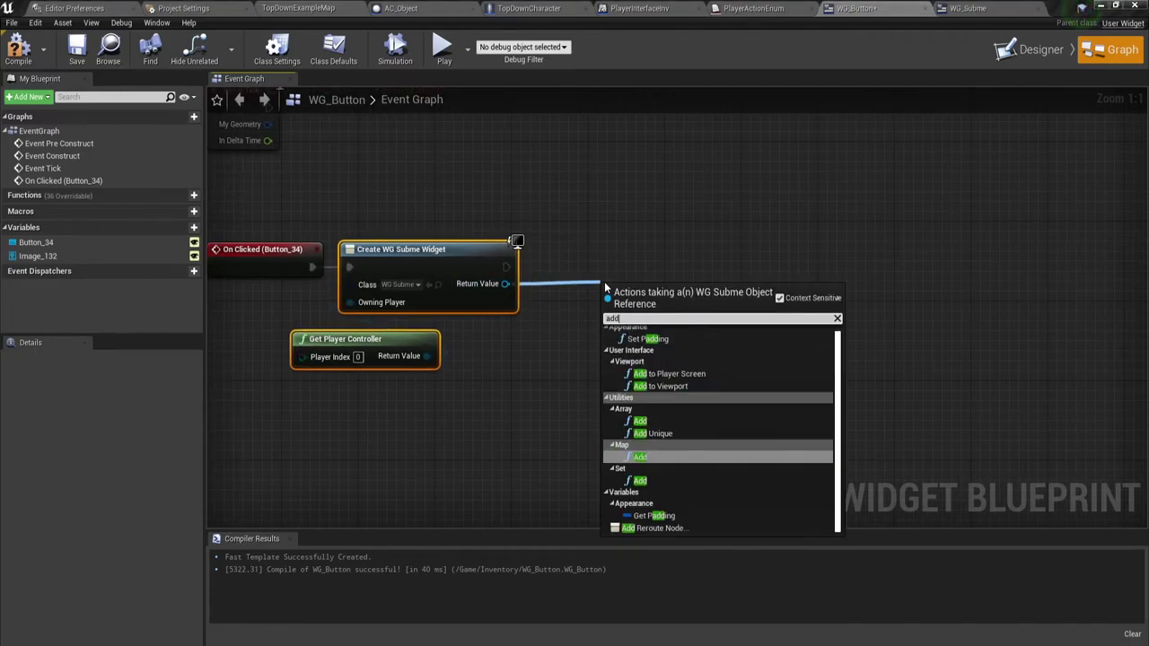
pyautogui.click(660, 386)
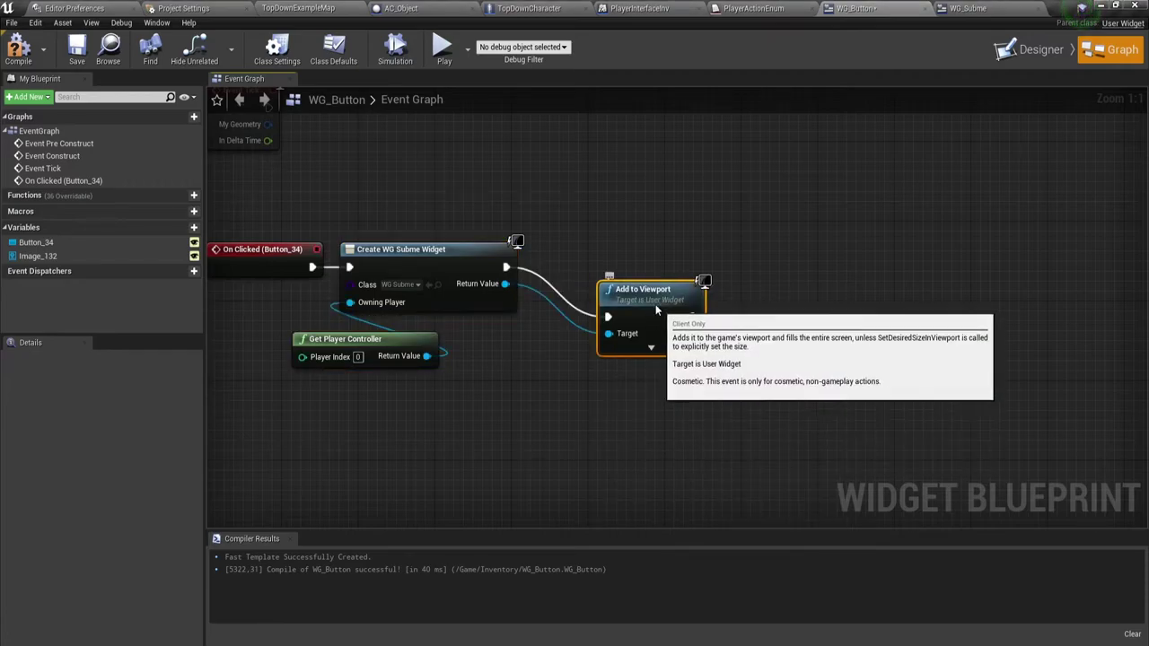
pyautogui.moveTo(655, 310); pyautogui.dragTo(578, 260)
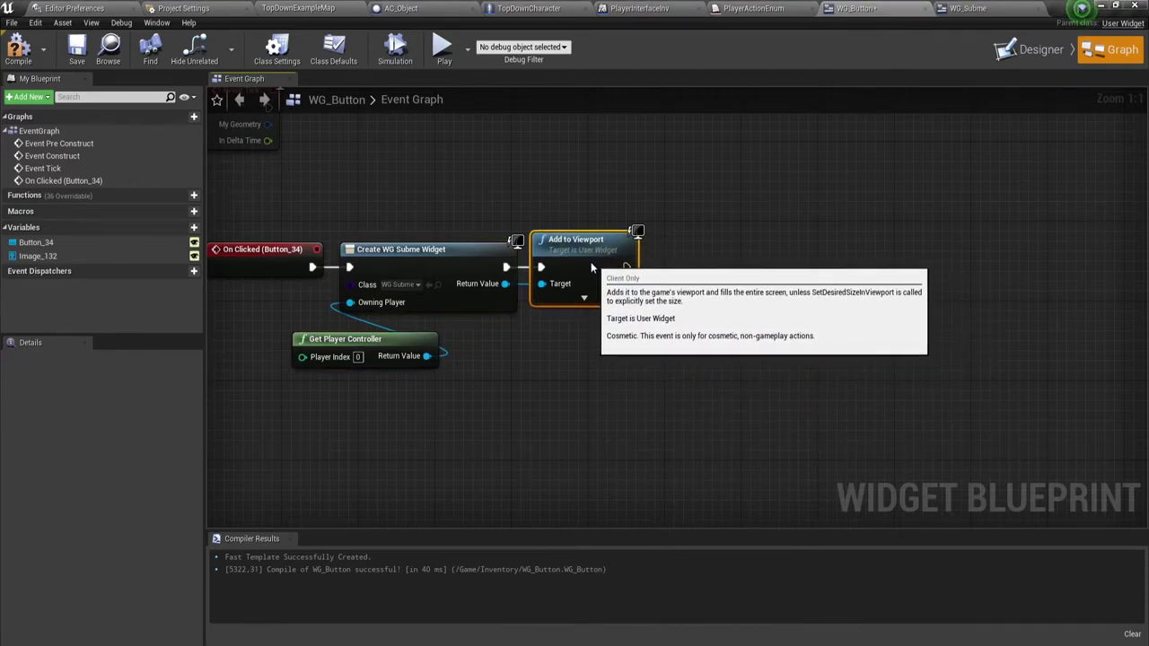
pyautogui.click(20, 52)
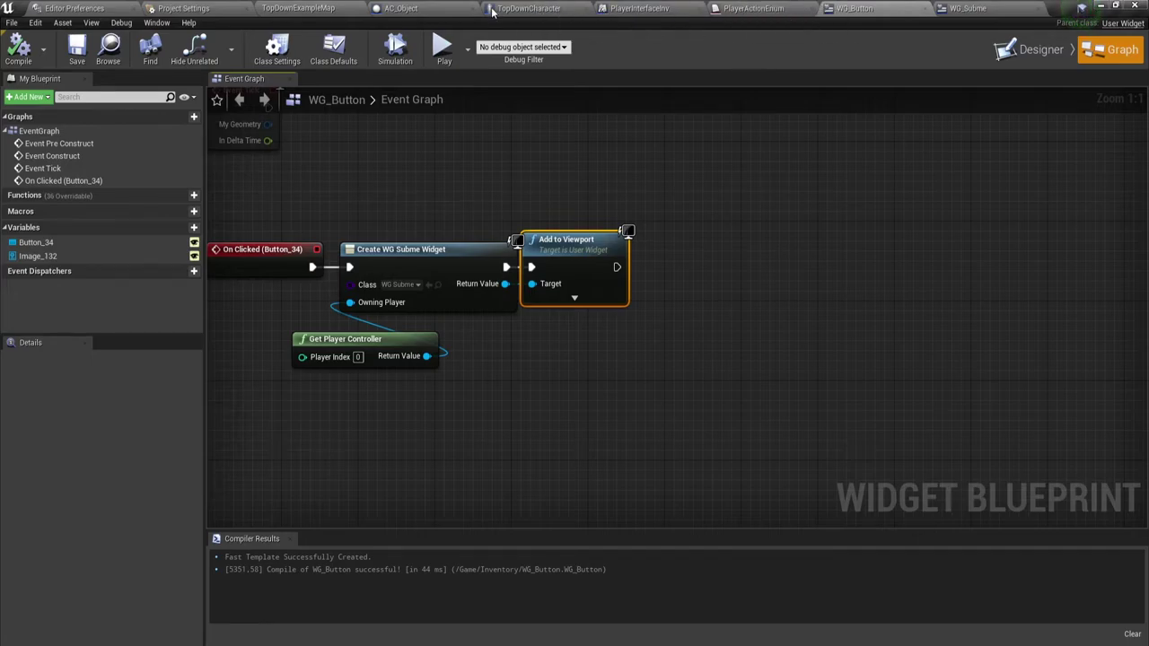
# Step: Open WG_MainInventory from the Inventory folder and review the EXIT button's Remove from Parent logic
pyautogui.click(298, 8)
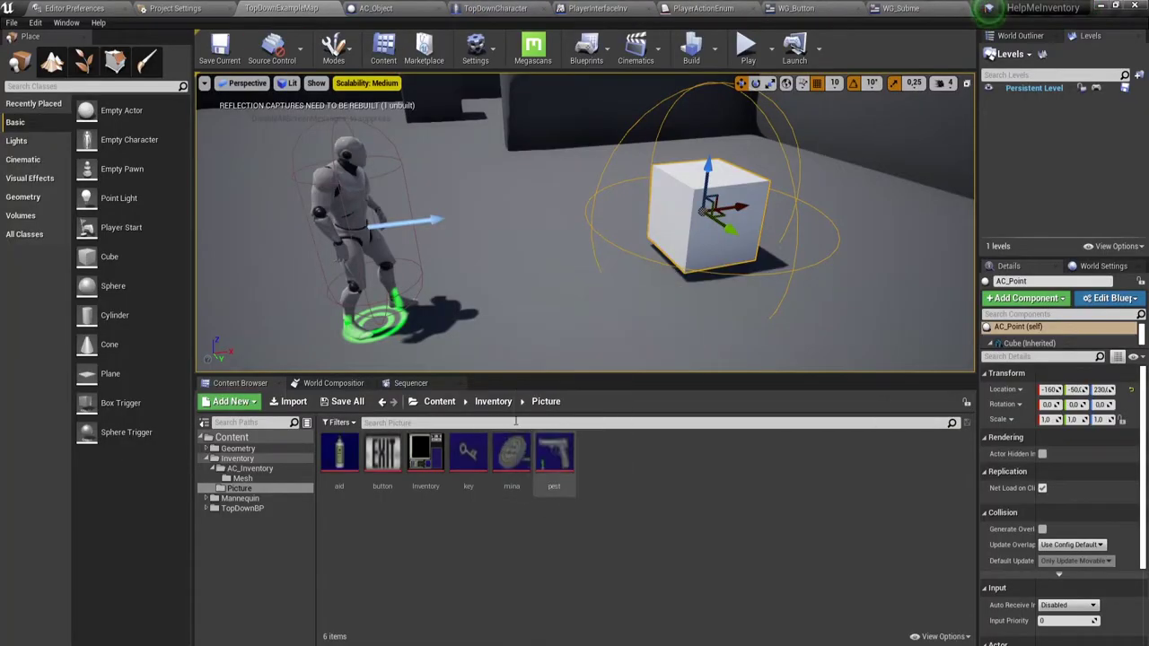
pyautogui.click(483, 406)
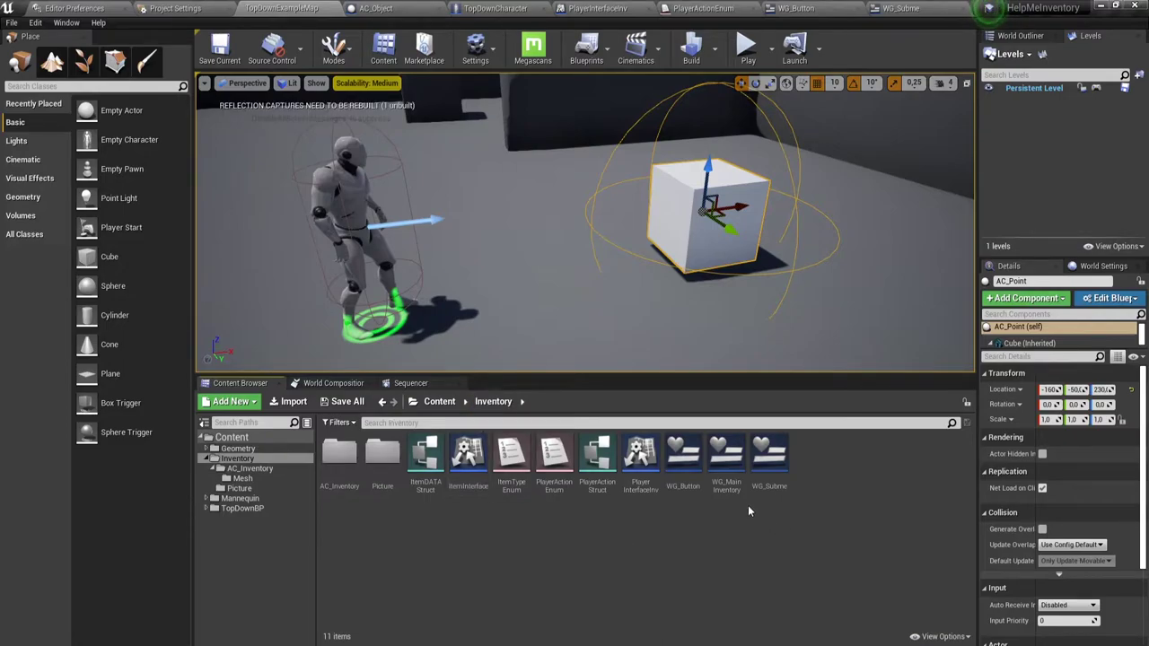
pyautogui.doubleClick(726, 462)
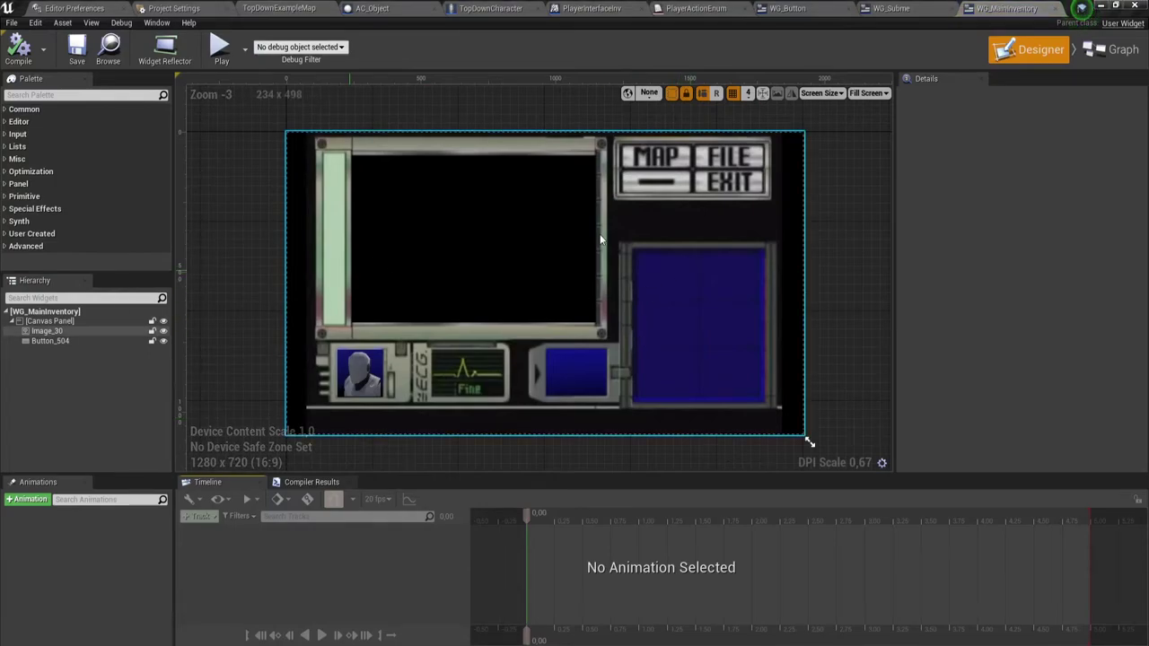
pyautogui.click(750, 184)
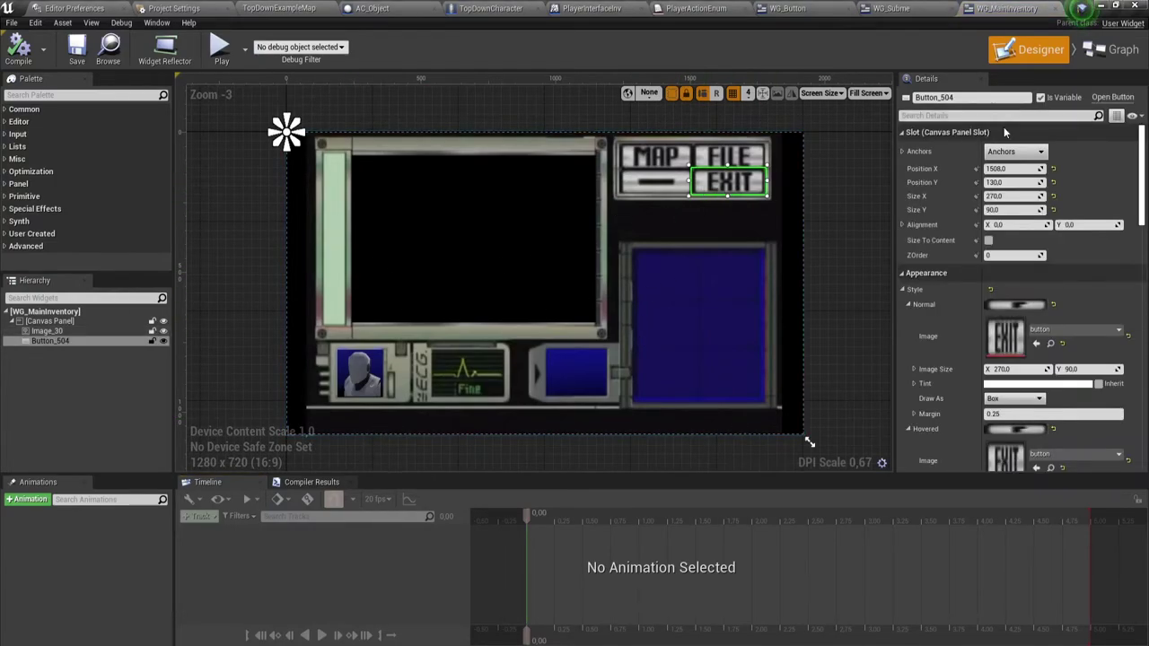
pyautogui.click(1109, 52)
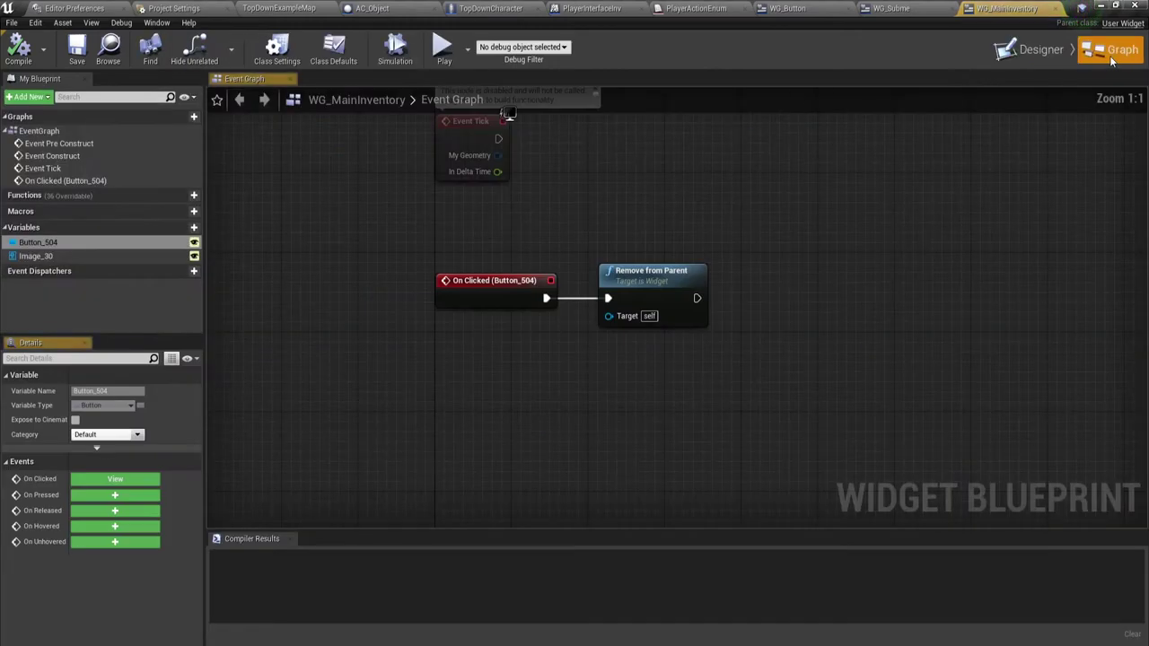
pyautogui.click(662, 261)
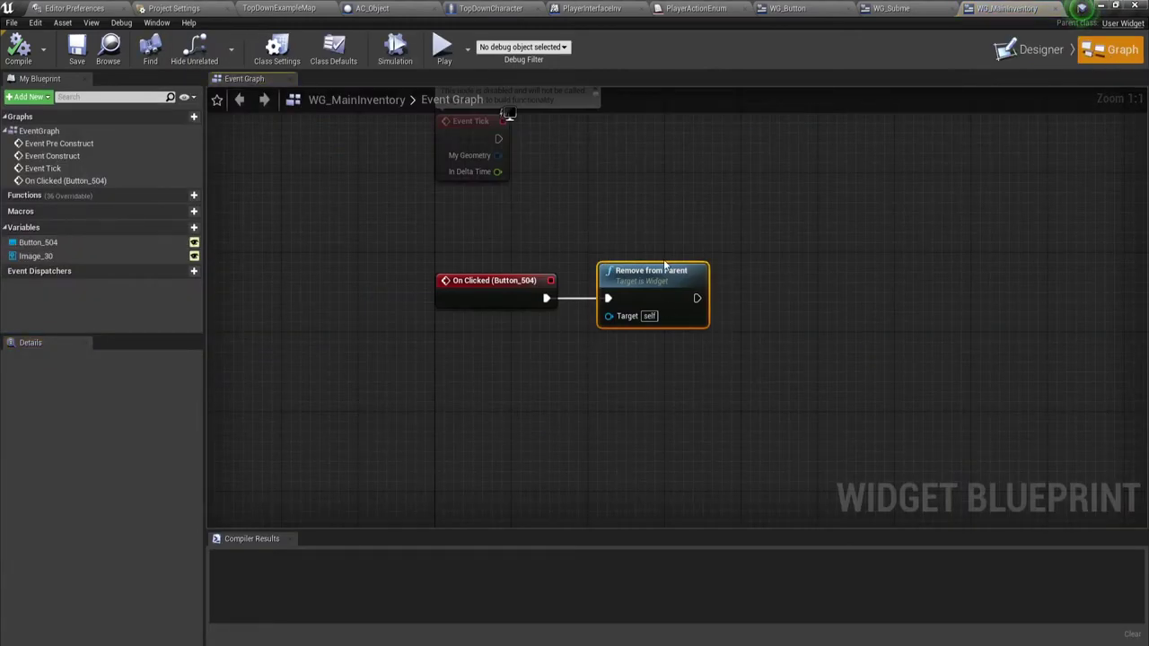
pyautogui.click(1039, 55)
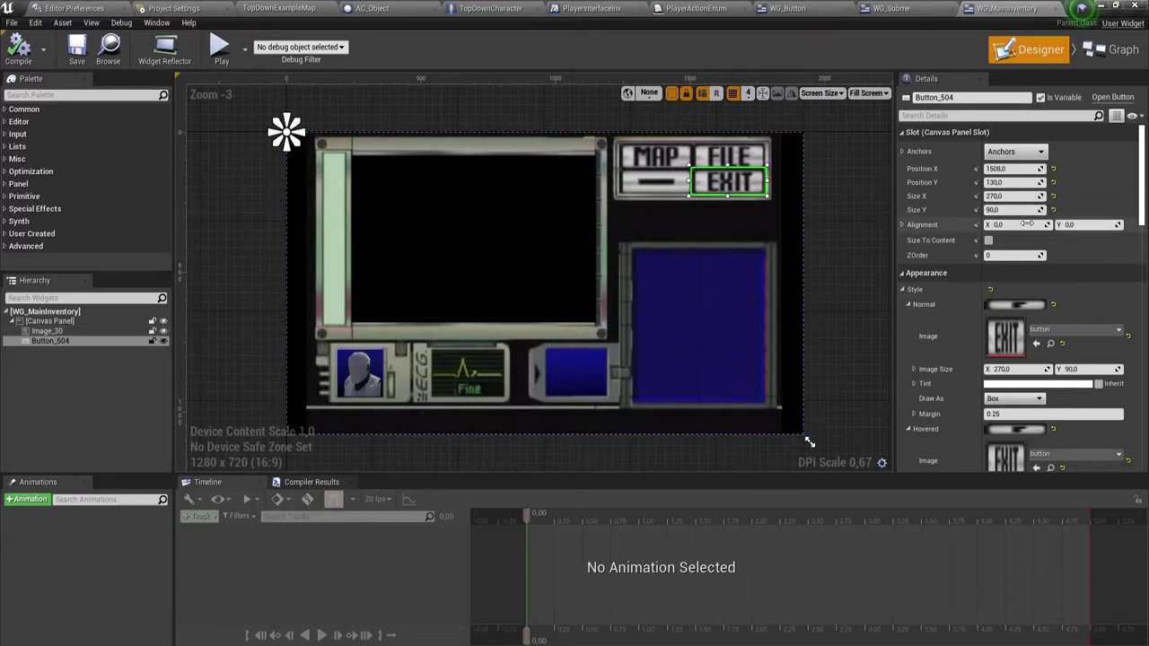
# Step: Anchor Button_504 to centre, then set Image_30 and Button_504 to full-stretch anchors
pyautogui.click(1015, 151)
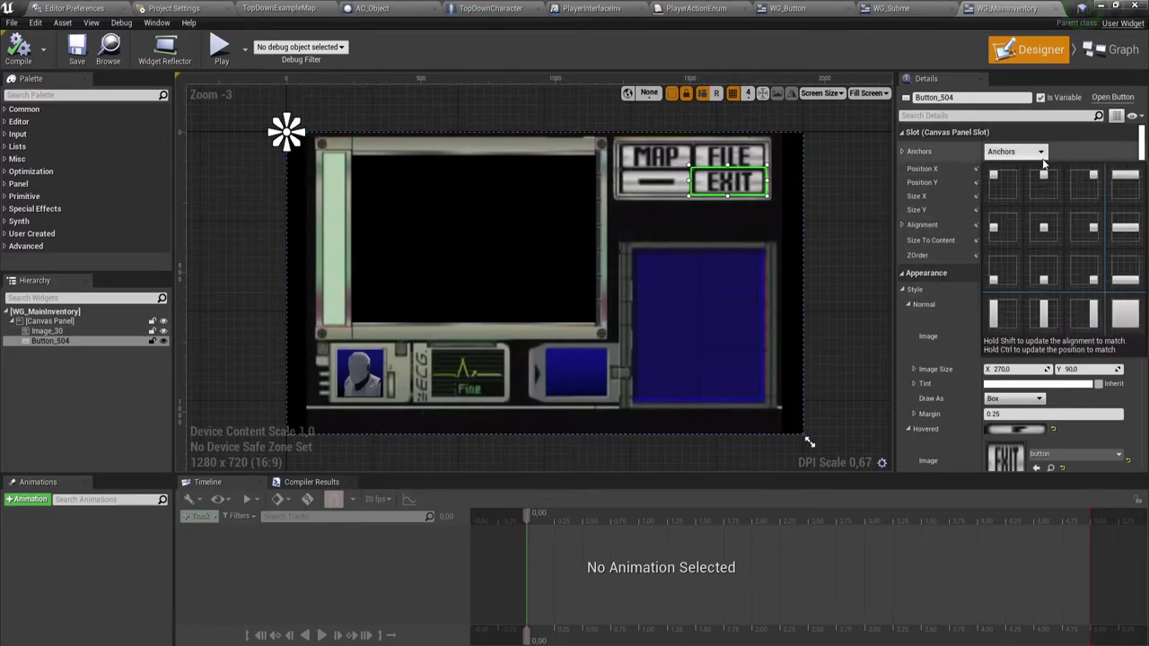
pyautogui.click(1044, 231)
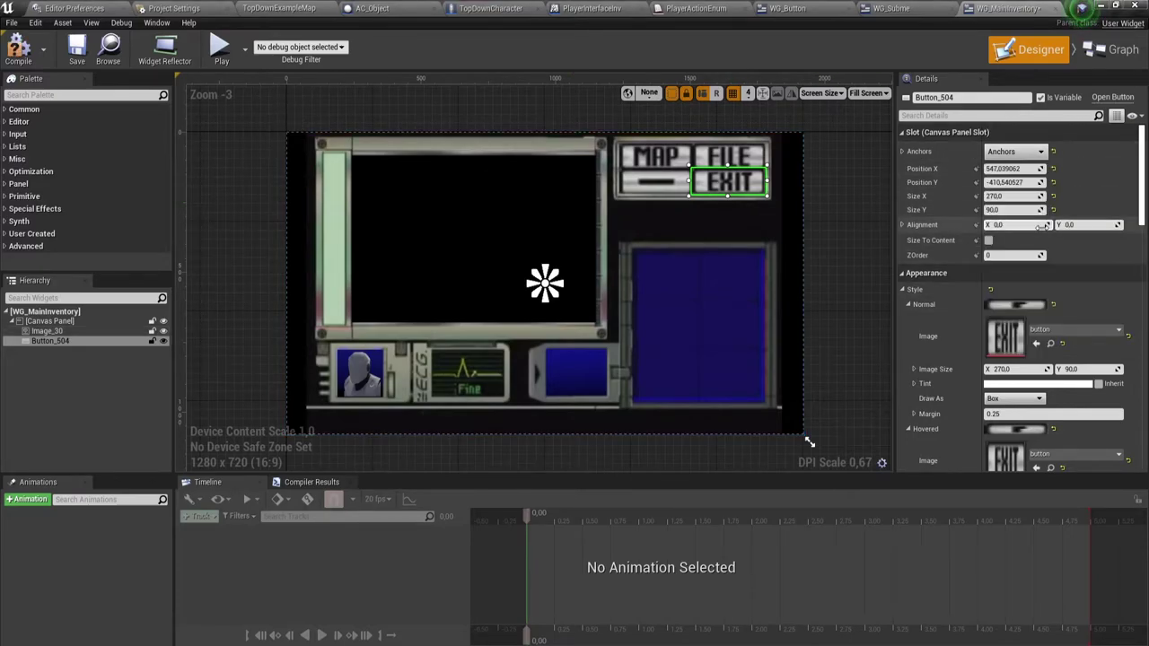
pyautogui.click(443, 196)
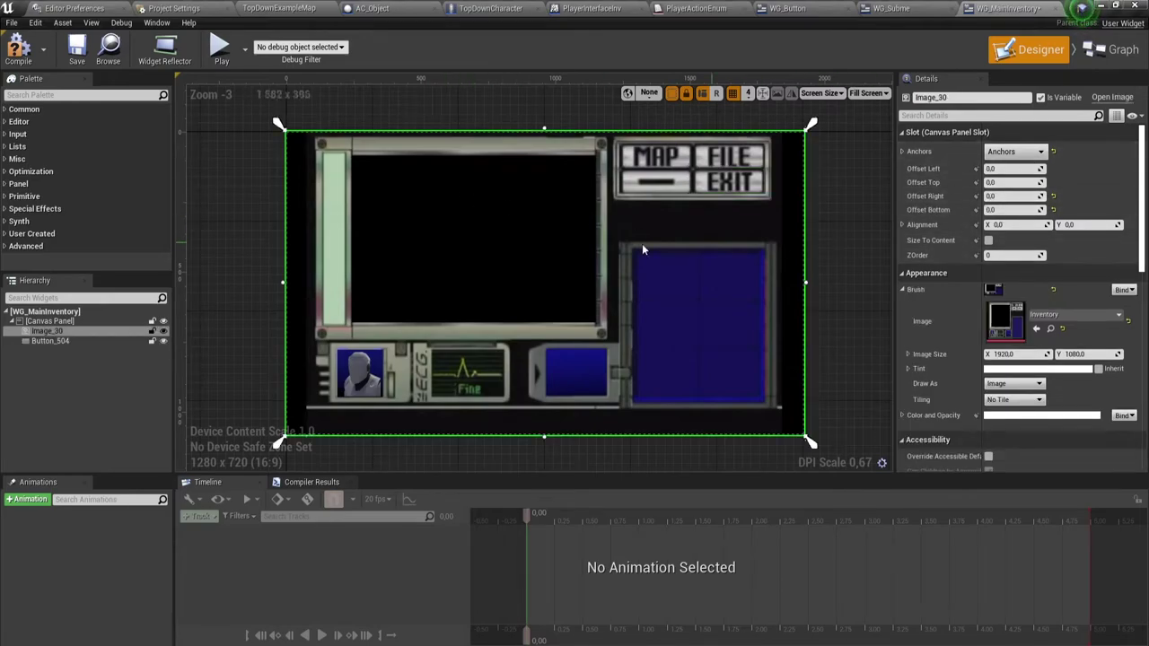
pyautogui.click(1026, 154)
pyautogui.click(727, 183)
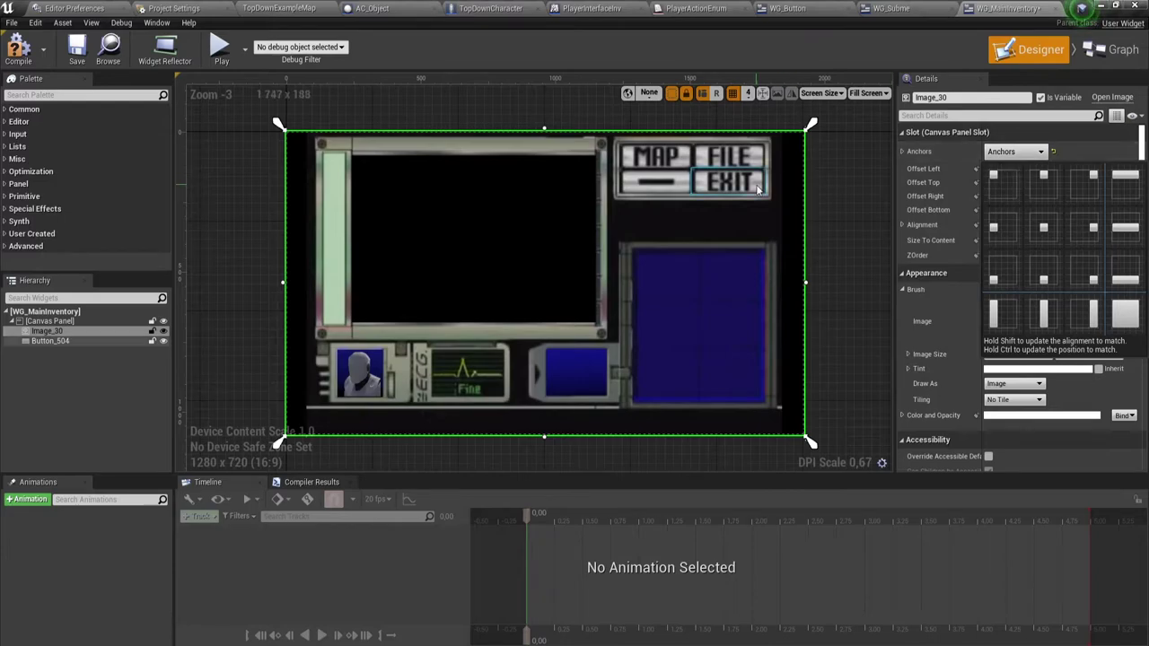
pyautogui.click(1014, 151)
pyautogui.click(1126, 314)
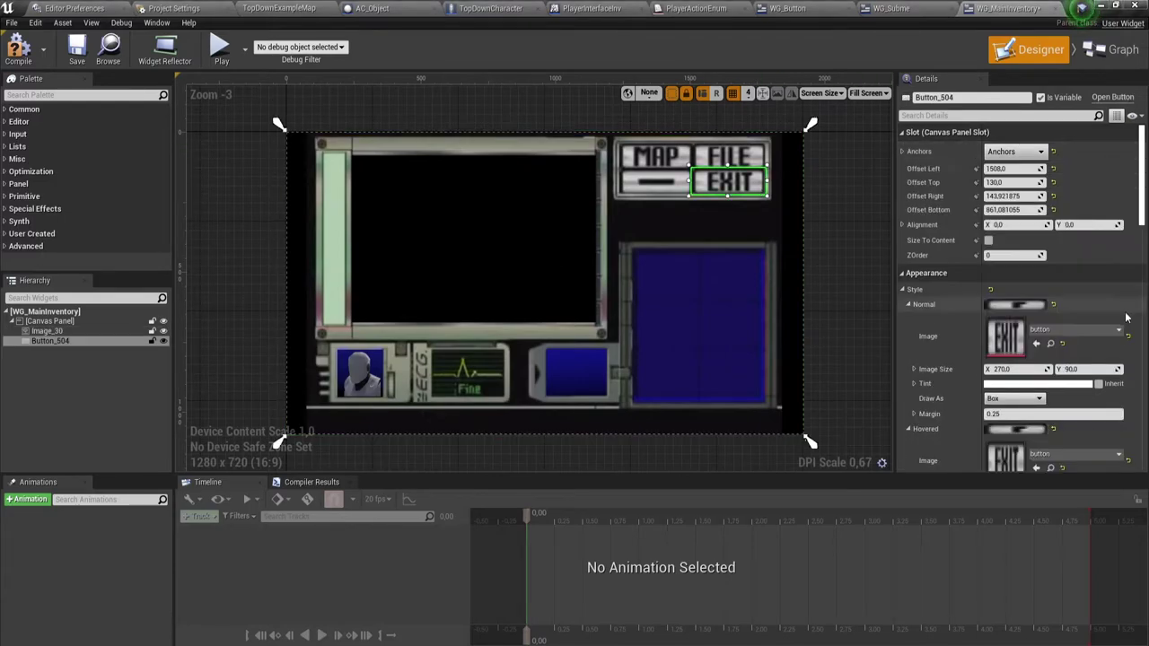
pyautogui.click(837, 259)
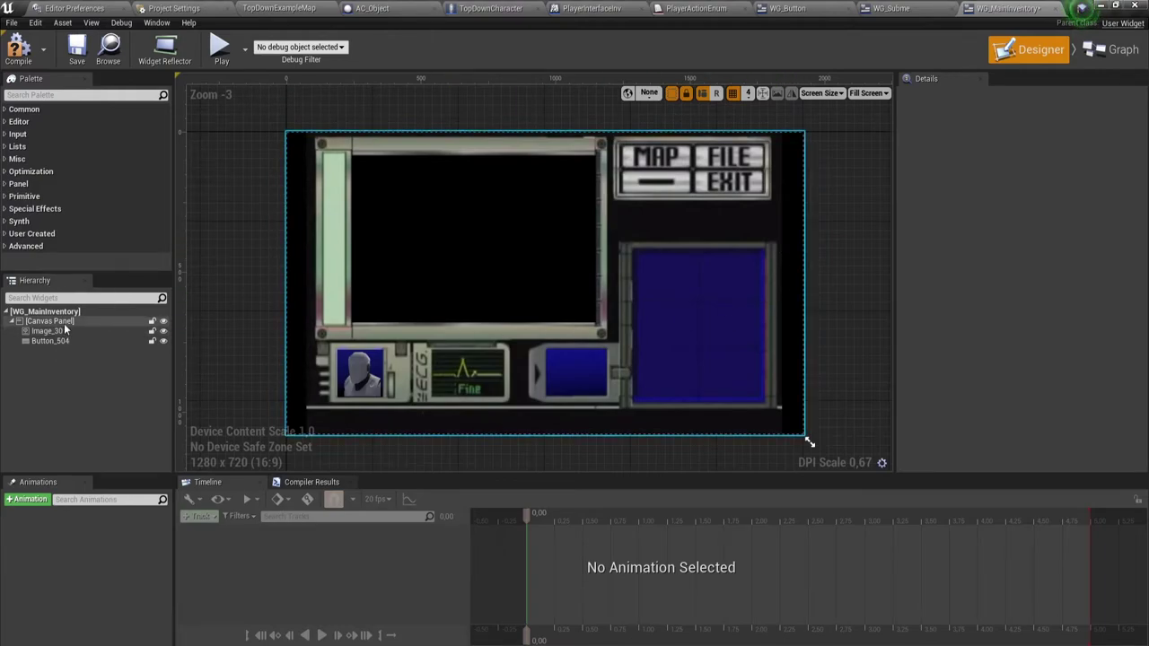
# Step: Place a Border from the palette over the right blue panel, sized about 442.6 by 600.5
pyautogui.click(60, 95)
pyautogui.write('g')
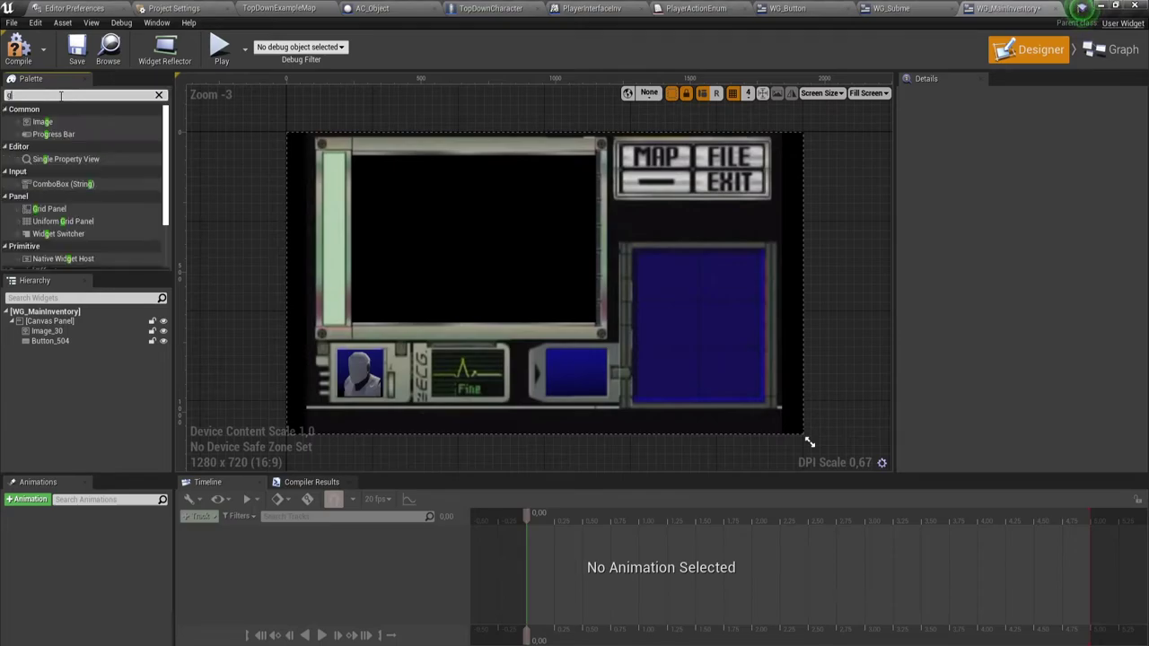
pyautogui.write('rid')
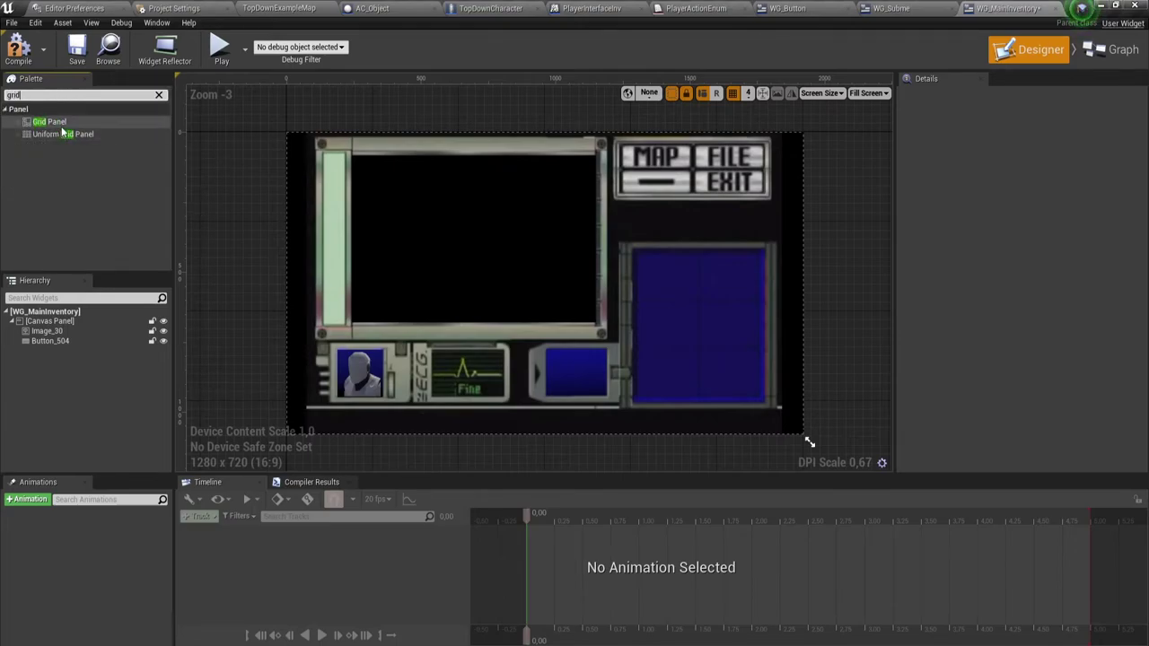
pyautogui.click(61, 123)
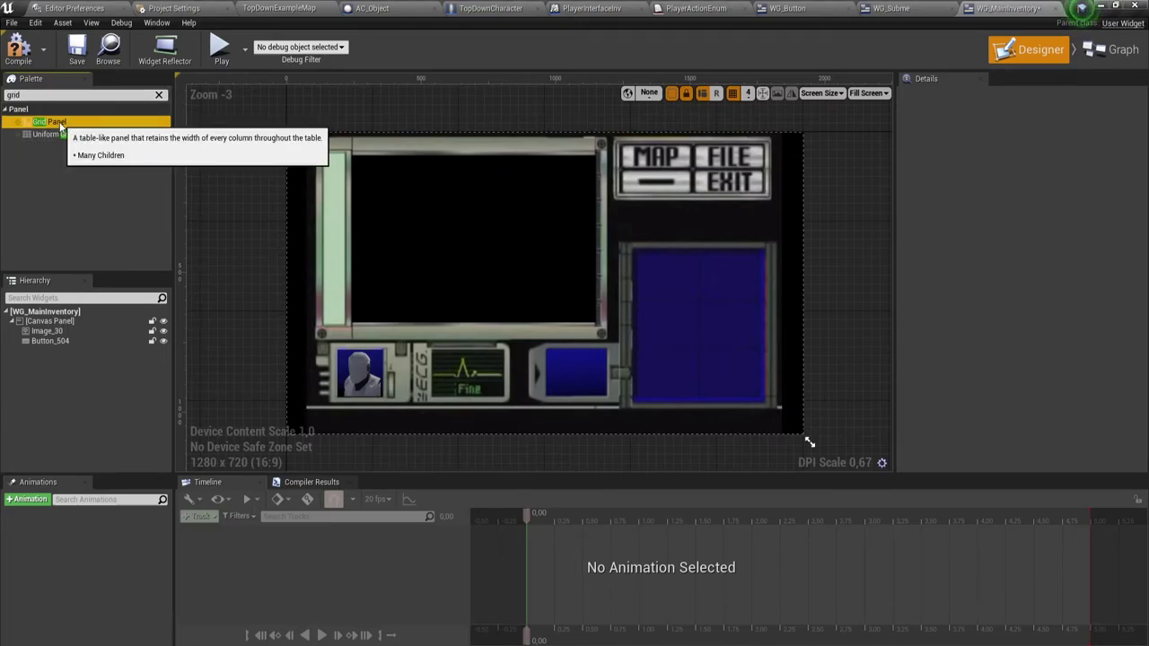
pyautogui.click(2, 105)
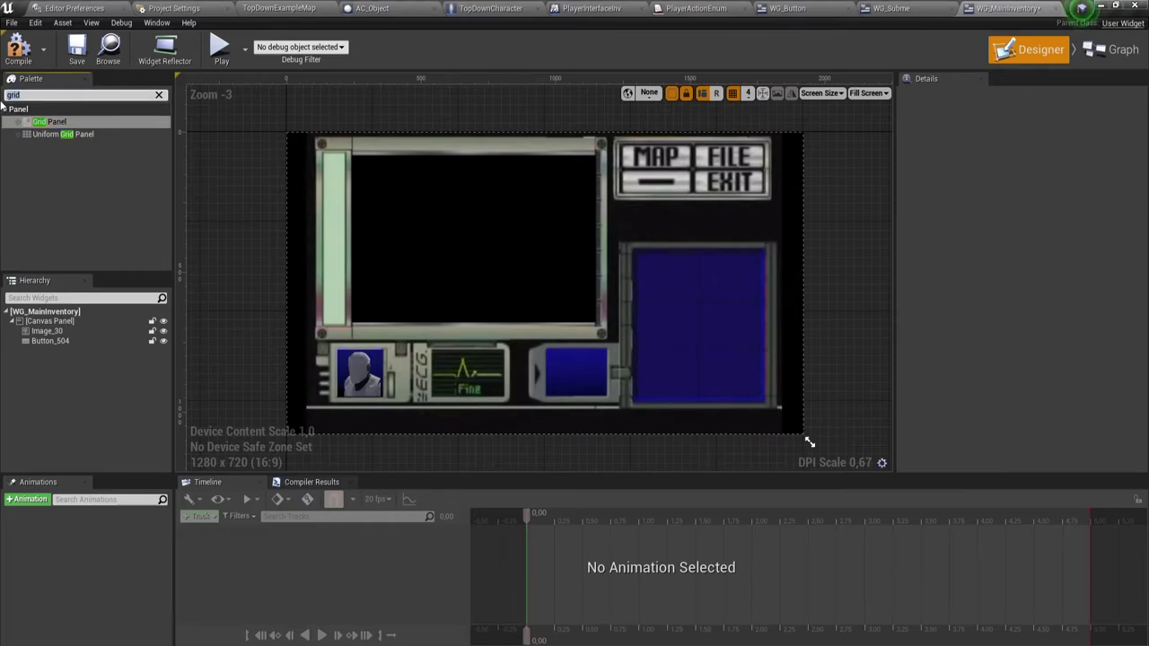
pyautogui.press('BackSpace')
pyautogui.press('BackSpace')
pyautogui.press('BackSpace')
pyautogui.write('borde')
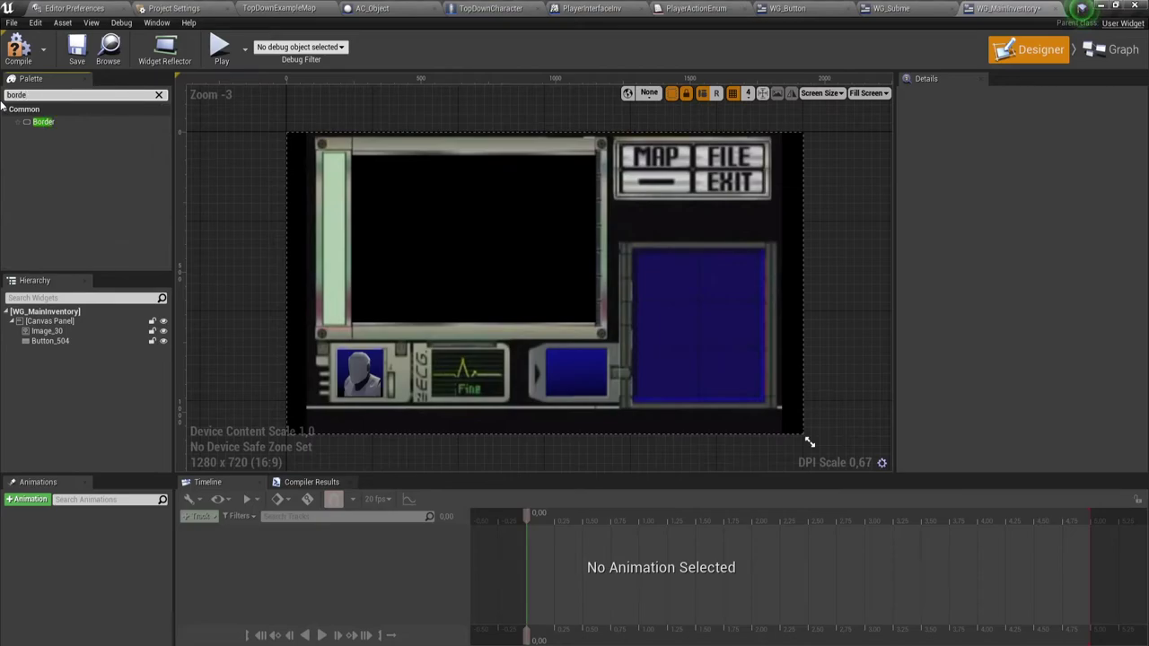
pyautogui.moveTo(42, 121)
pyautogui.mouseDown()
pyautogui.moveTo(641, 261)
pyautogui.moveTo(762, 397)
pyautogui.mouseUp()
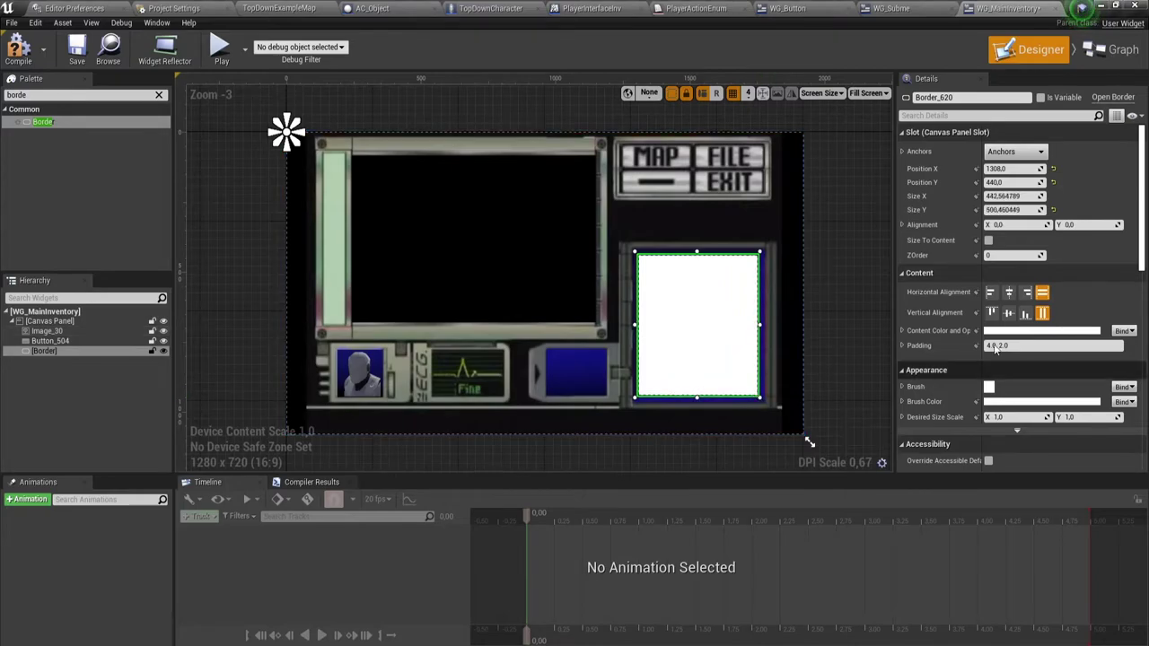
# Step: Try a transparent content colour on Border_620, then reset it to opaque white
pyautogui.click(902, 331)
pyautogui.click(996, 332)
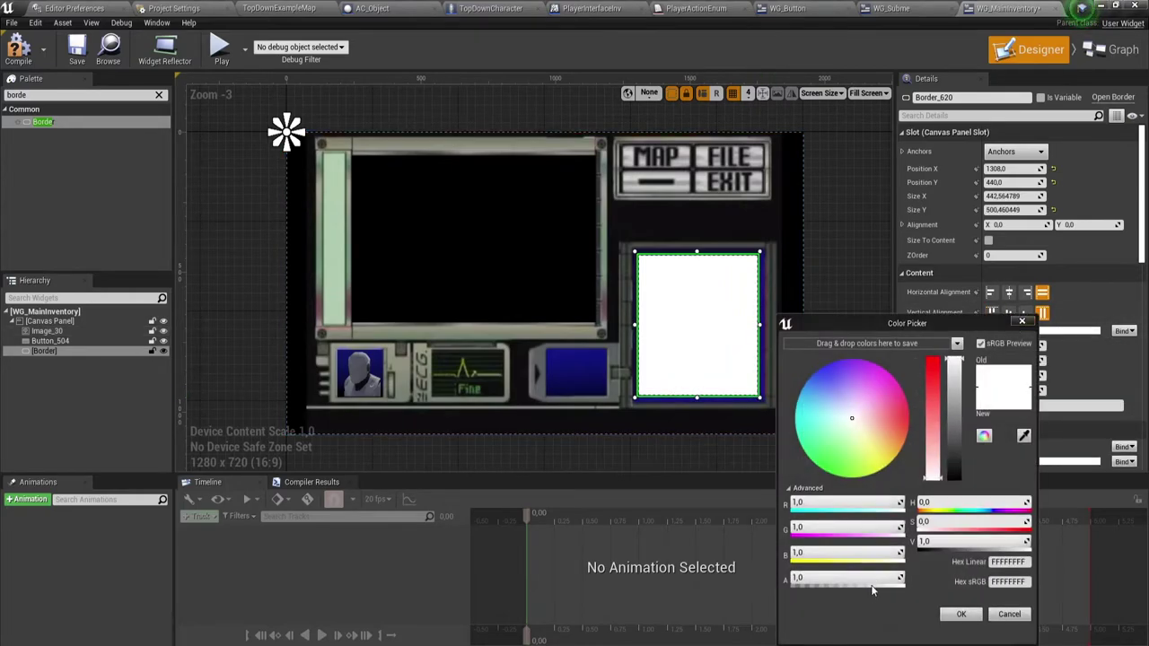
pyautogui.moveTo(889, 579); pyautogui.dragTo(792, 579)
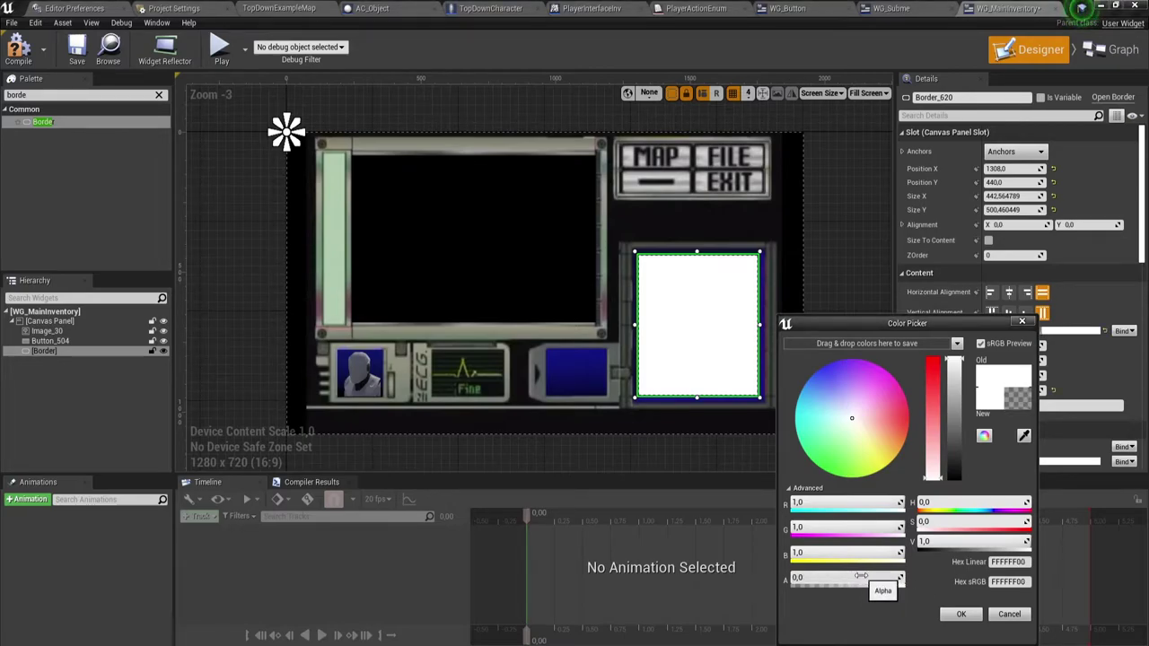
pyautogui.click(955, 616)
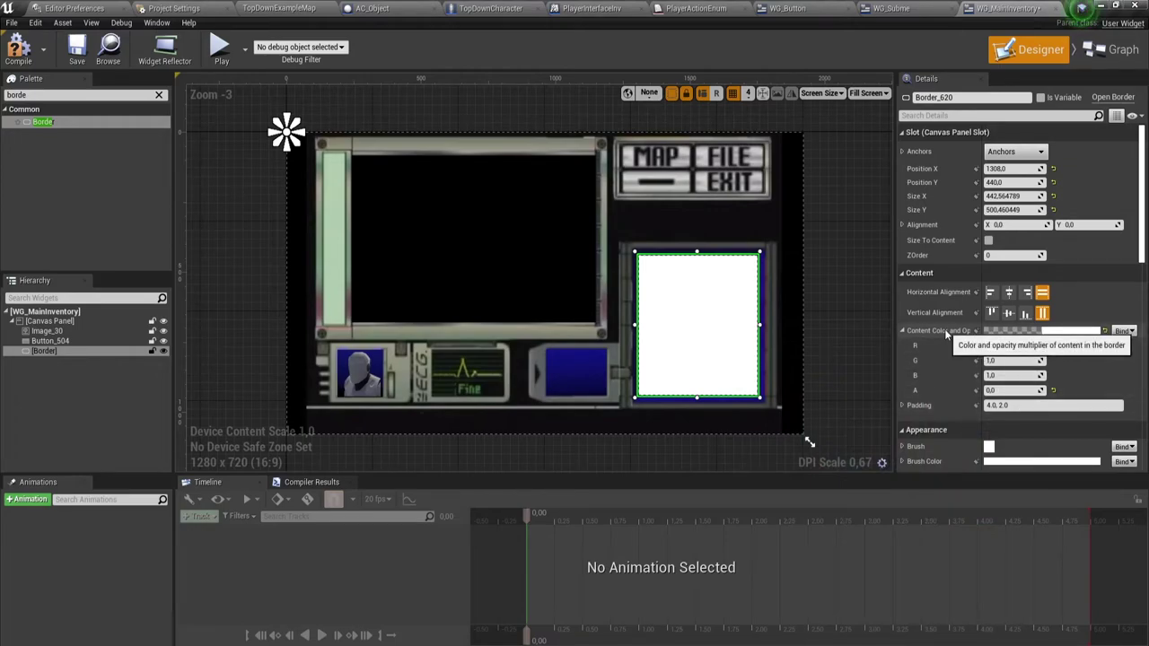
pyautogui.scroll(-2, 996, 369)
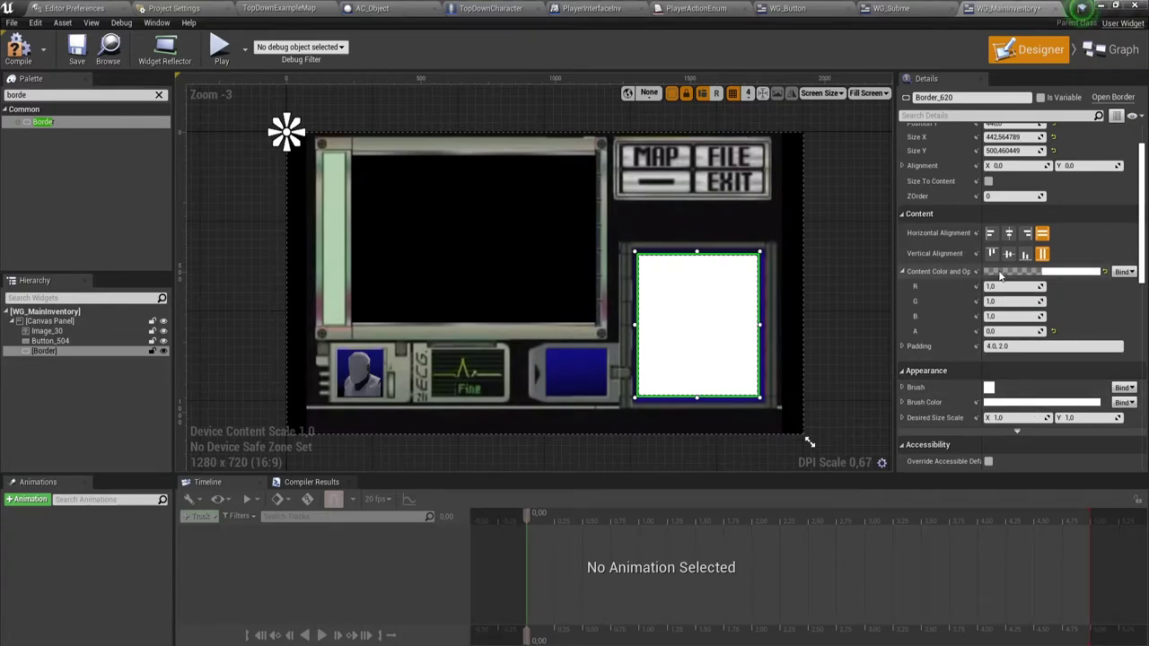
pyautogui.click(1104, 274)
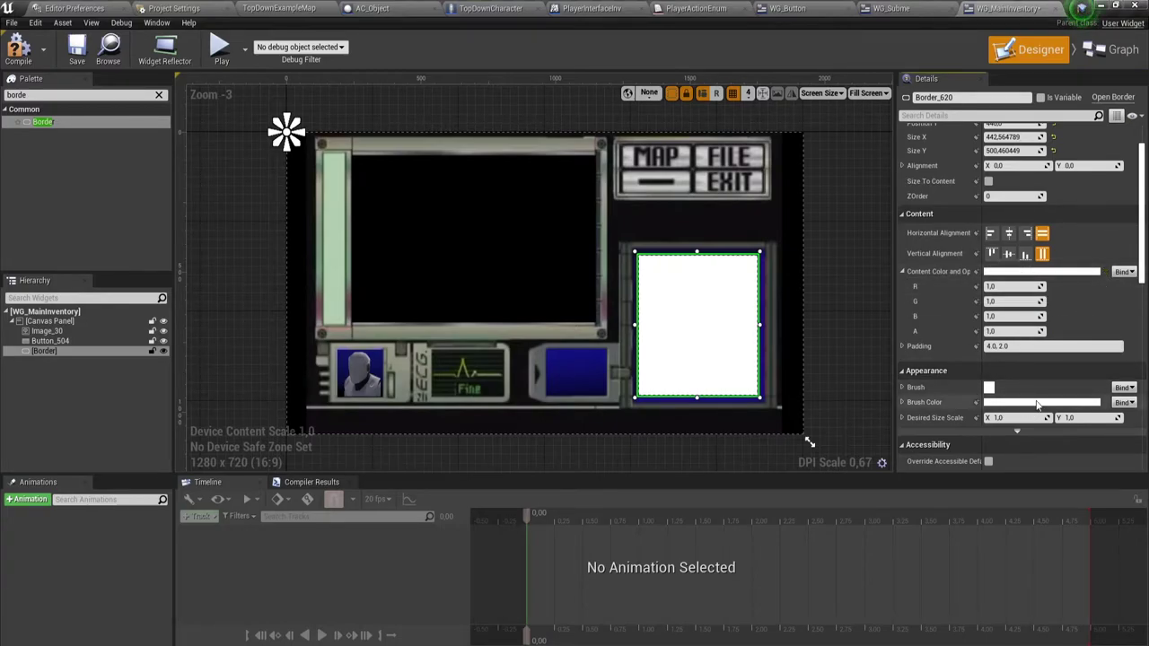
# Step: Set Border_620's brush colour alpha to 0.0 so the blue panel shows through
pyautogui.click(1037, 402)
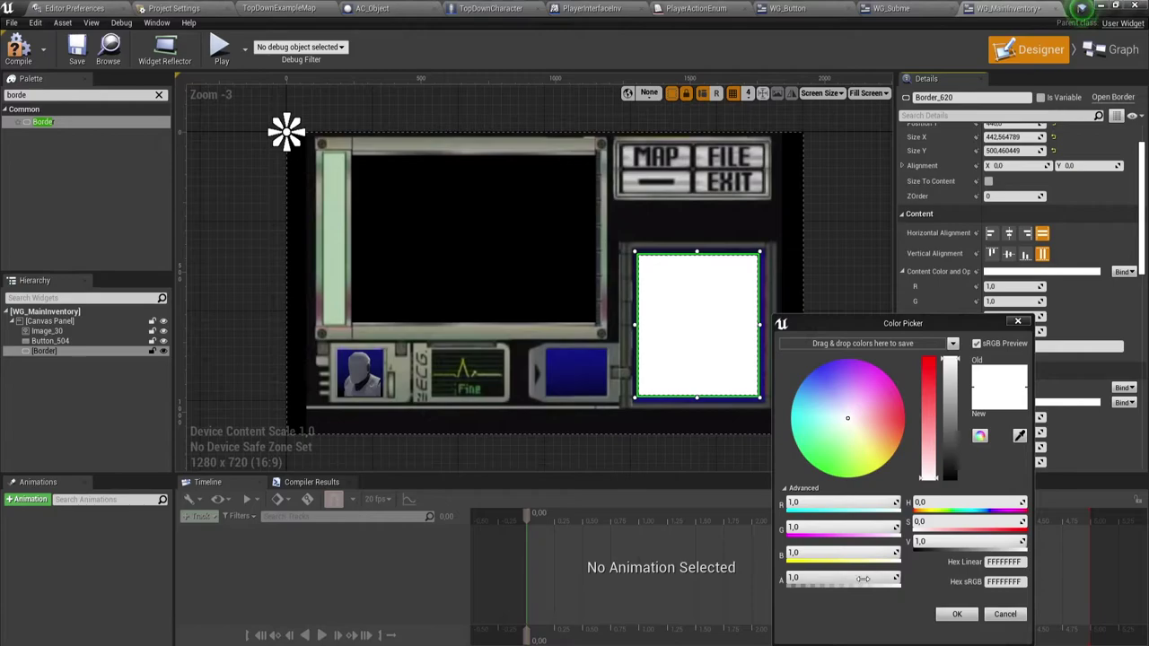
pyautogui.moveTo(844, 577); pyautogui.dragTo(790, 577)
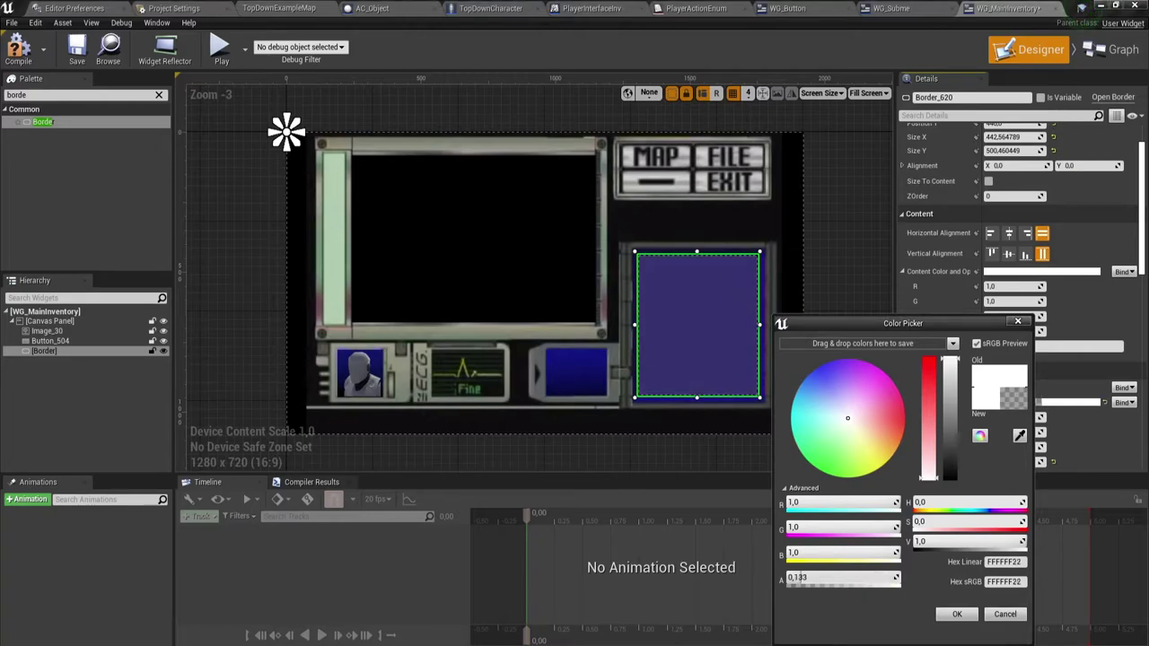
pyautogui.click(975, 616)
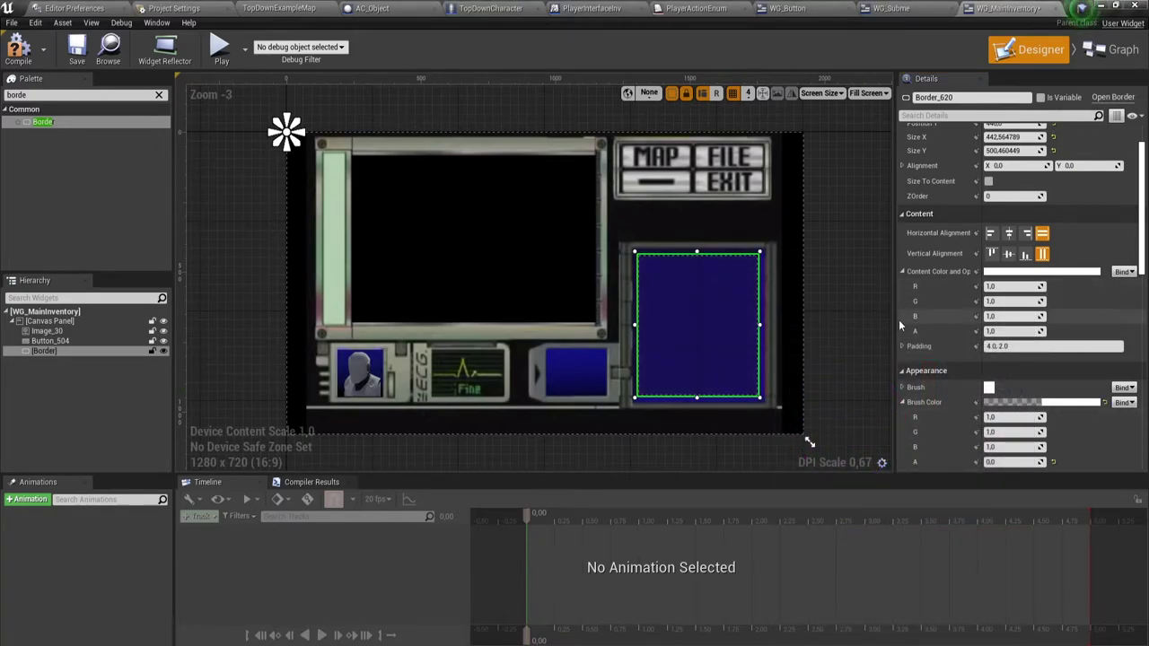
pyautogui.click(57, 351)
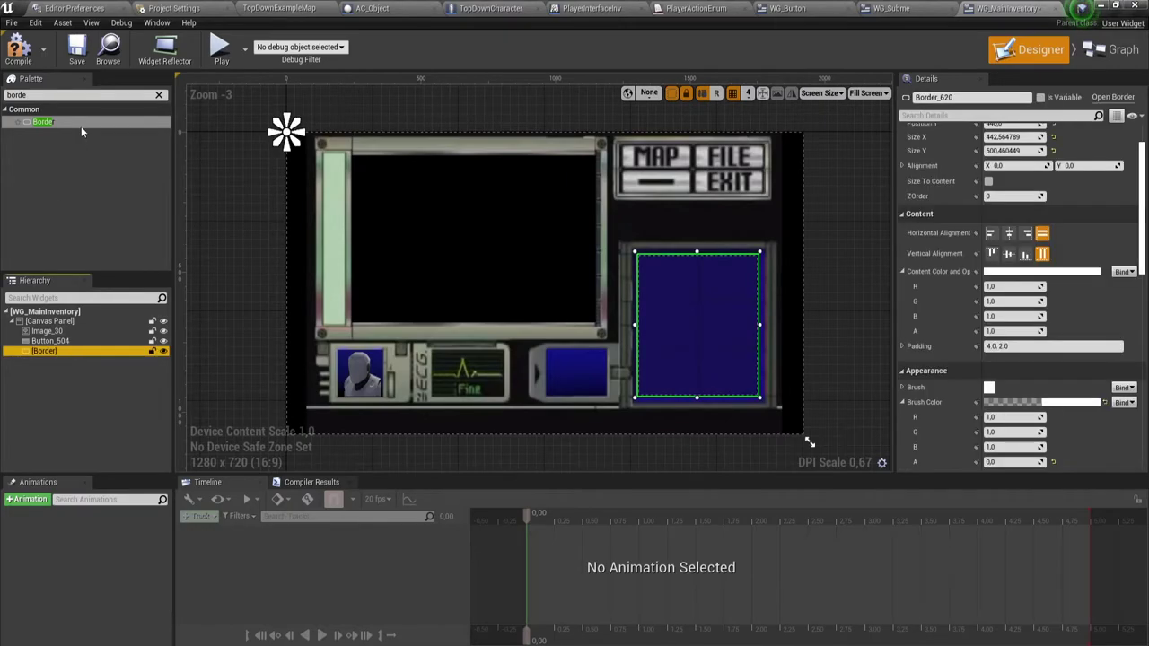
pyautogui.click(99, 96)
# Step: Add a Grid Panel inside Border_620 and set its slot padding to 2.0 on every side
pyautogui.press('BackSpace')
pyautogui.press('BackSpace')
pyautogui.press('BackSpace')
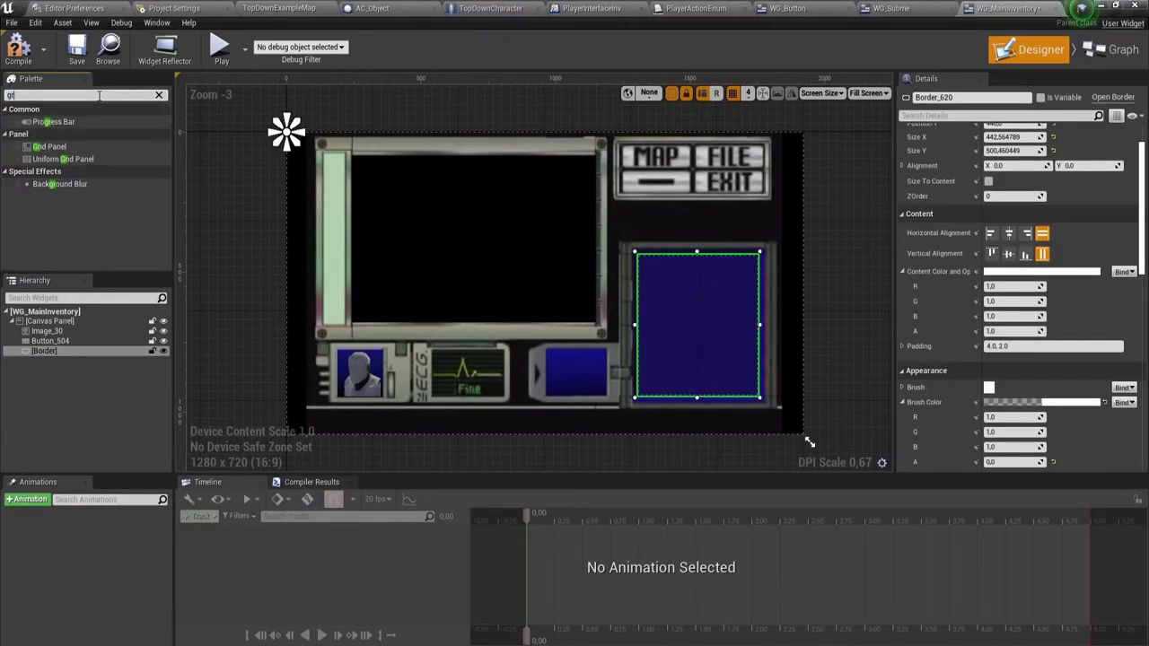
pyautogui.write('grid')
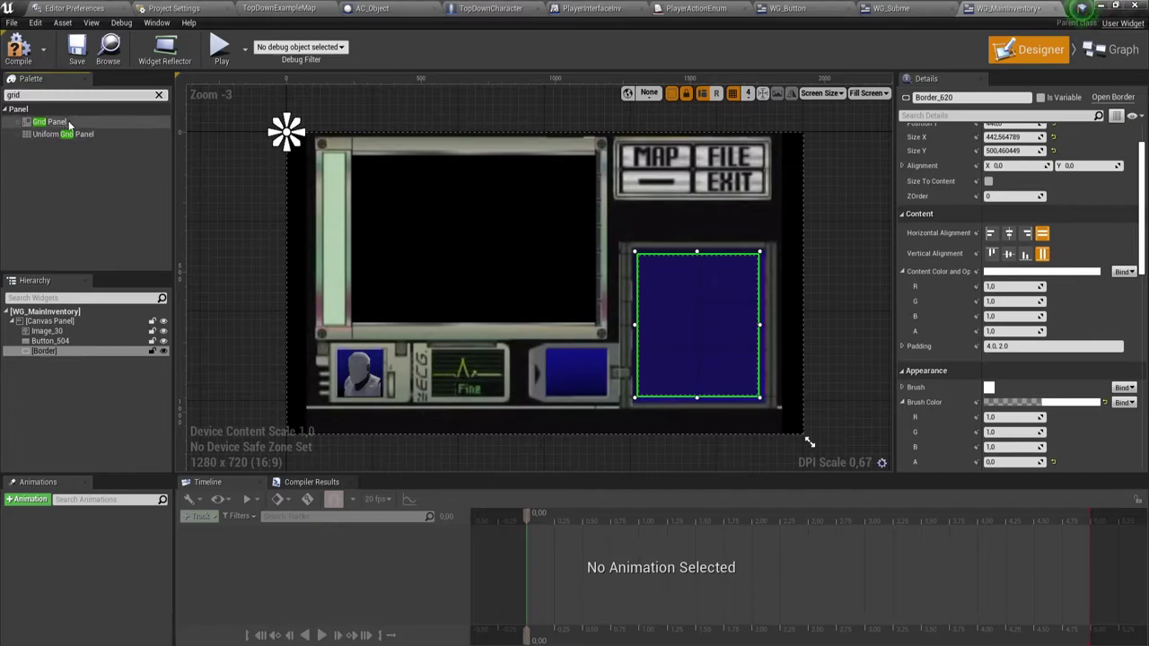
pyautogui.moveTo(50, 122); pyautogui.dragTo(676, 287)
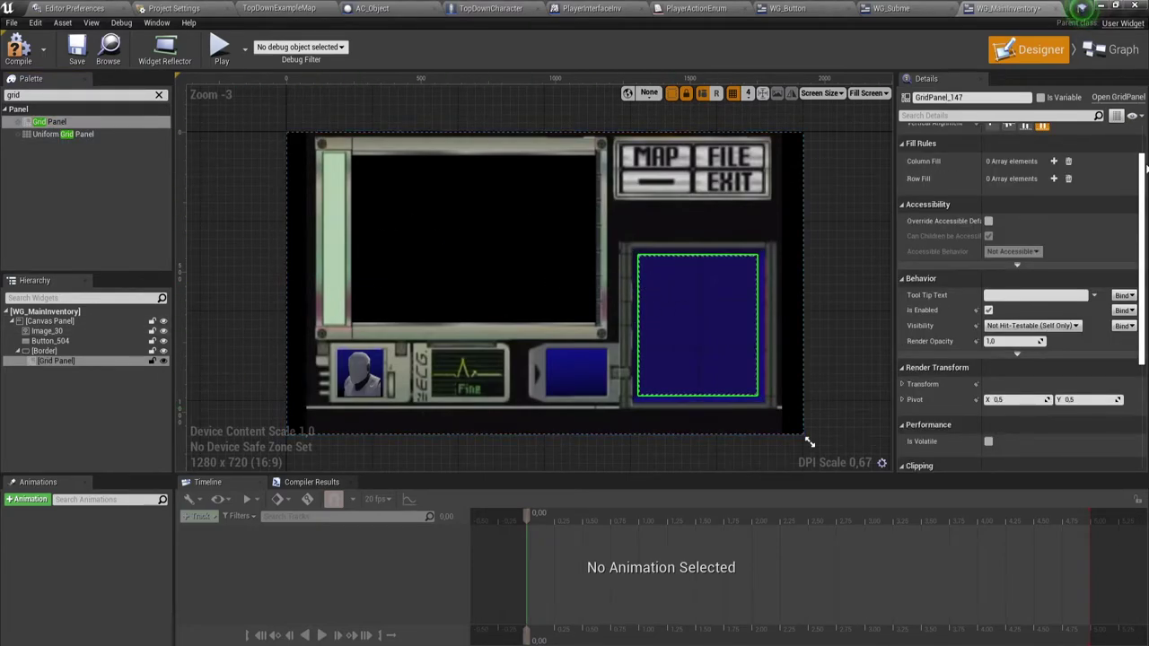
pyautogui.scroll(1, 1014, 269)
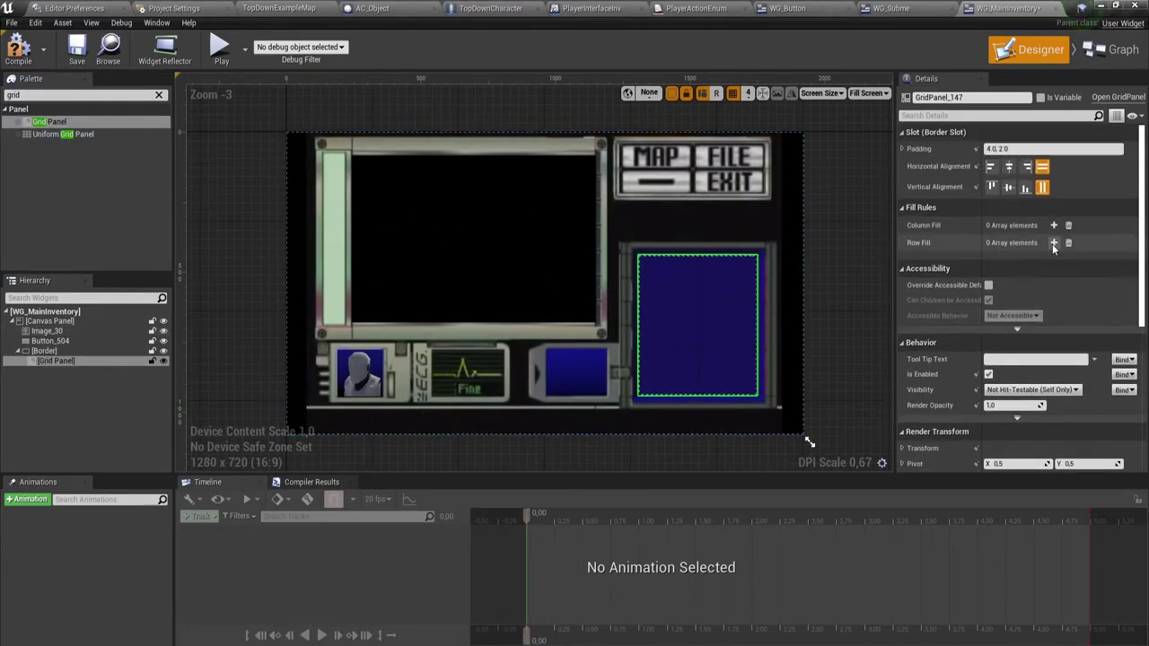
pyautogui.click(1019, 149)
pyautogui.click(901, 148)
pyautogui.write('2')
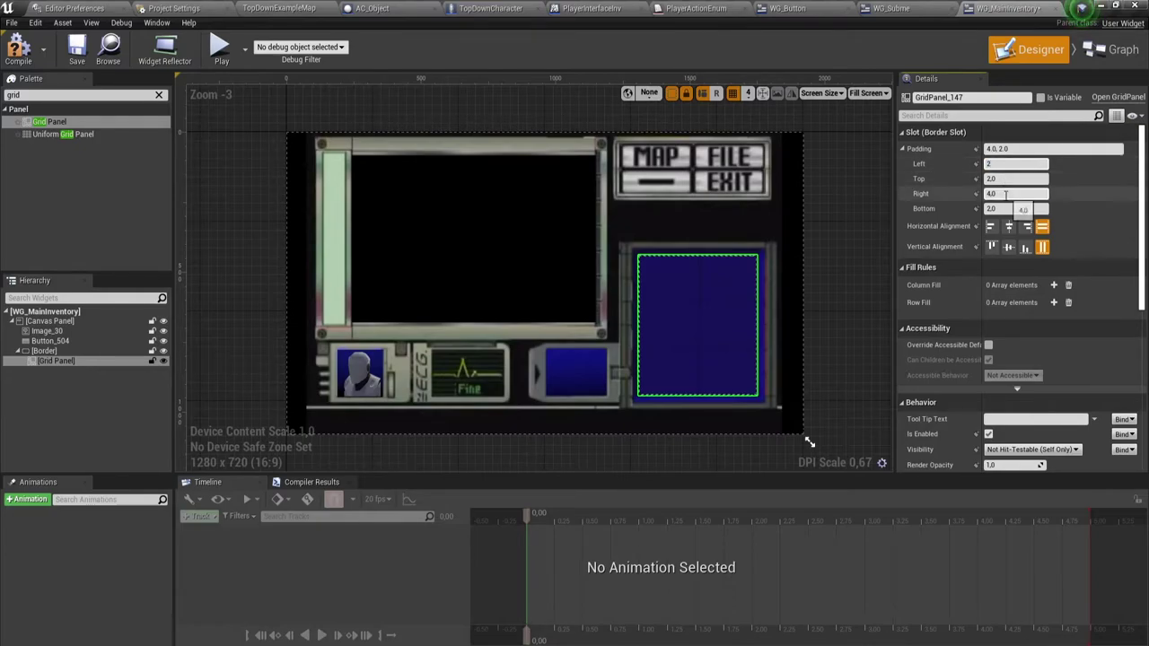
pyautogui.click(1007, 193)
pyautogui.write('2')
pyautogui.press('Tab')
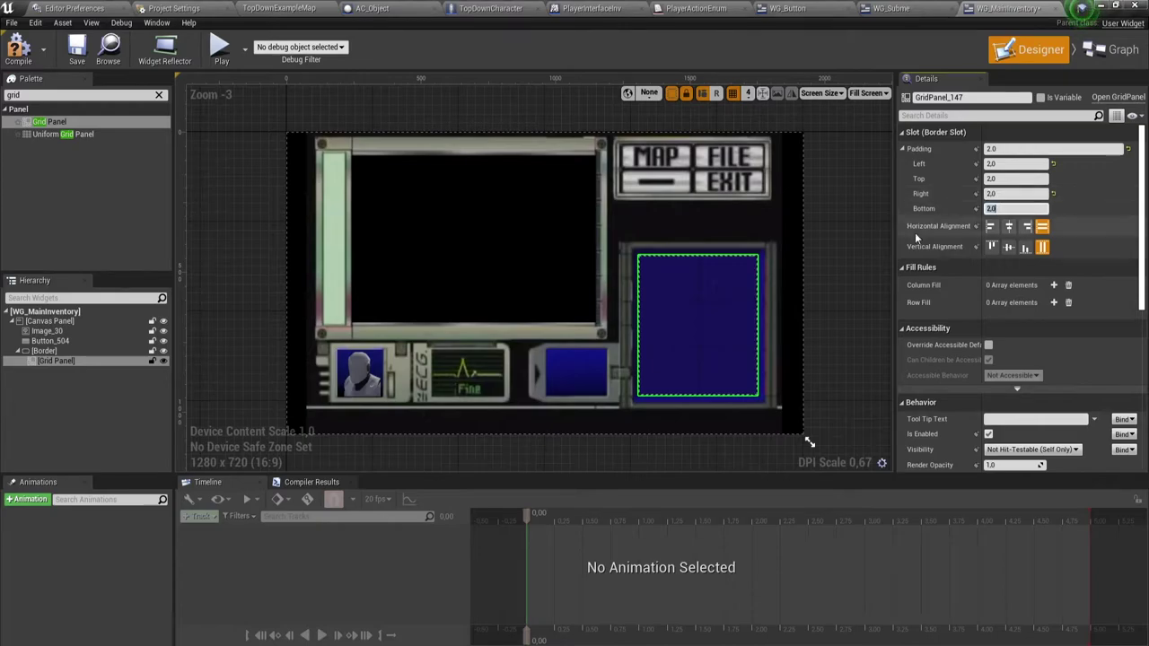
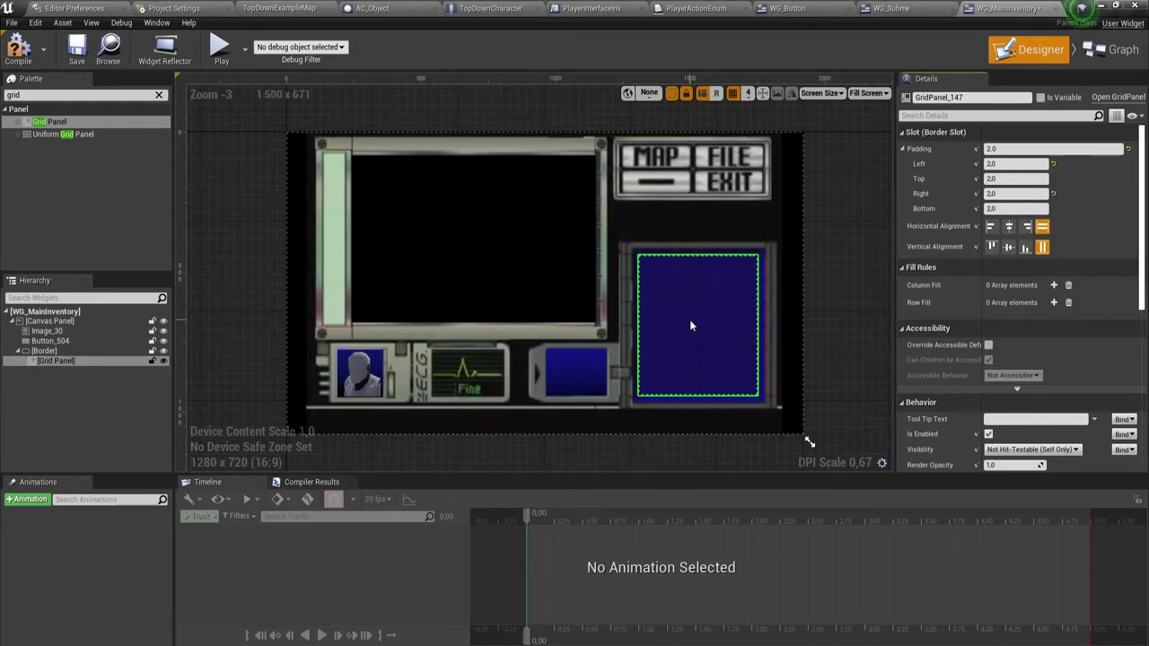
# Step: Add two Column Fill entries and three Row Fill entries to GridPanel_147
pyautogui.click(1054, 284)
pyautogui.click(1054, 285)
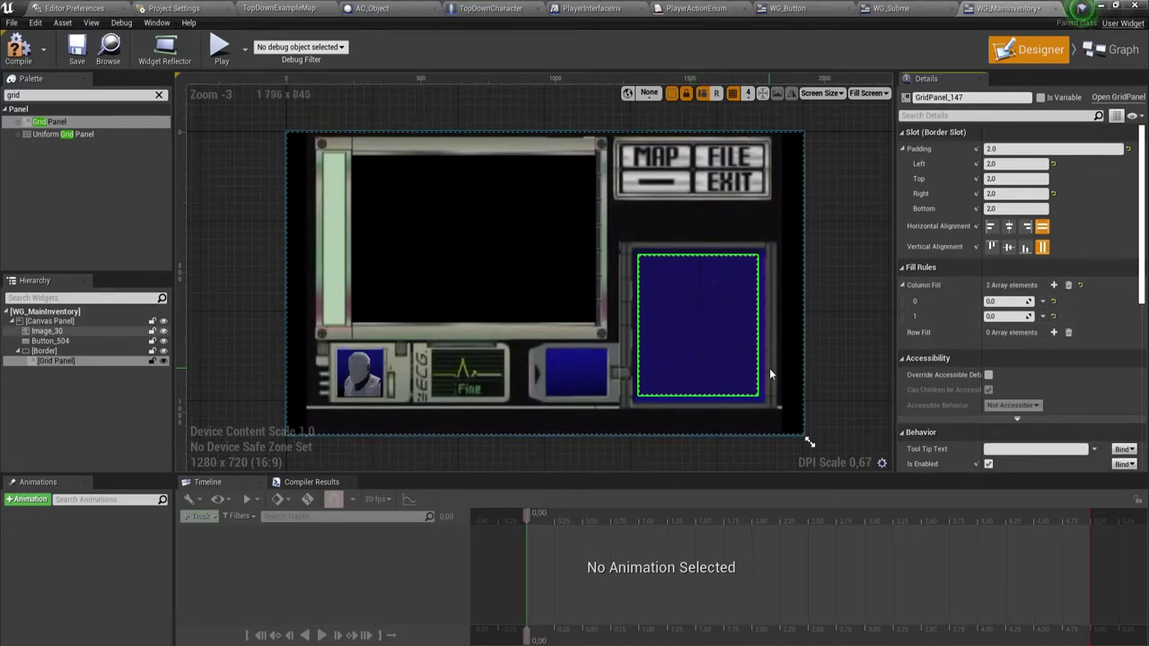
pyautogui.click(1054, 332)
pyautogui.click(1054, 332)
pyautogui.click(1054, 333)
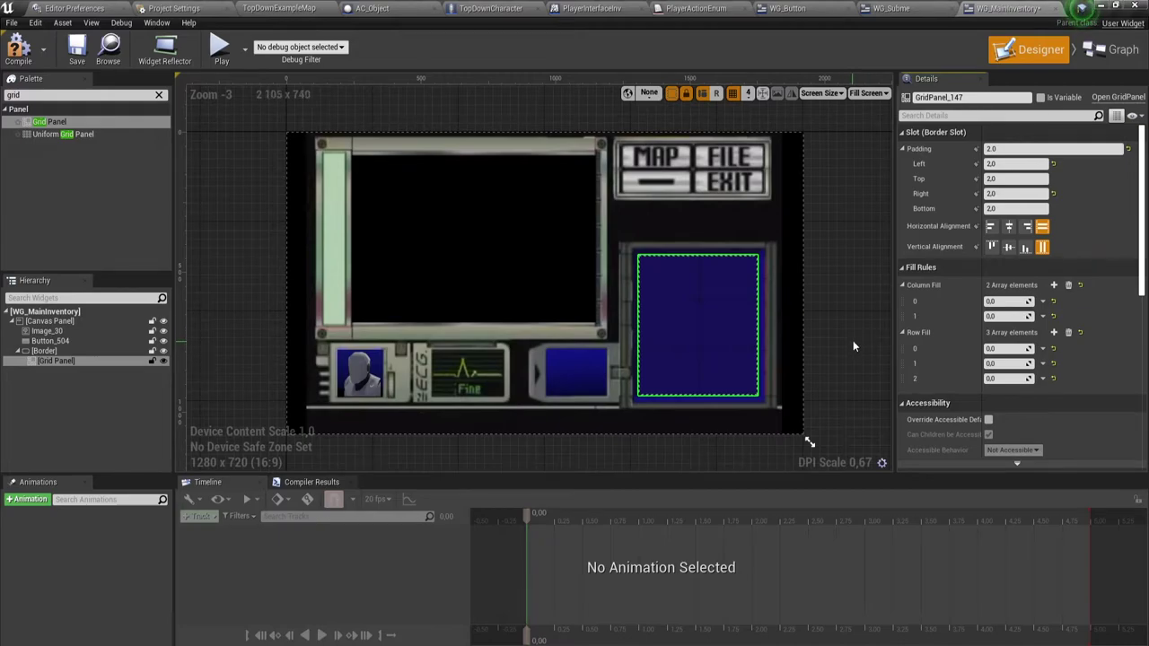
# Step: Reselect the Grid Panel in the hierarchy and pan the design view back over the screen
pyautogui.scroll(1, 853, 340)
pyautogui.scroll(2, 602, 303)
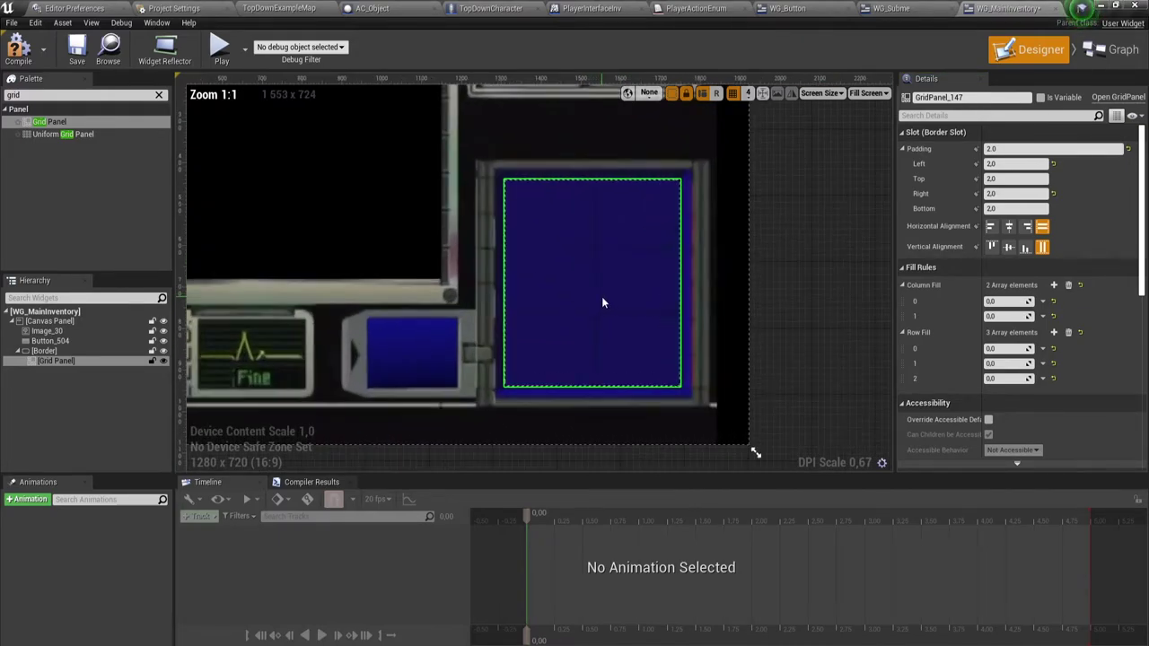
pyautogui.scroll(2, 601, 303)
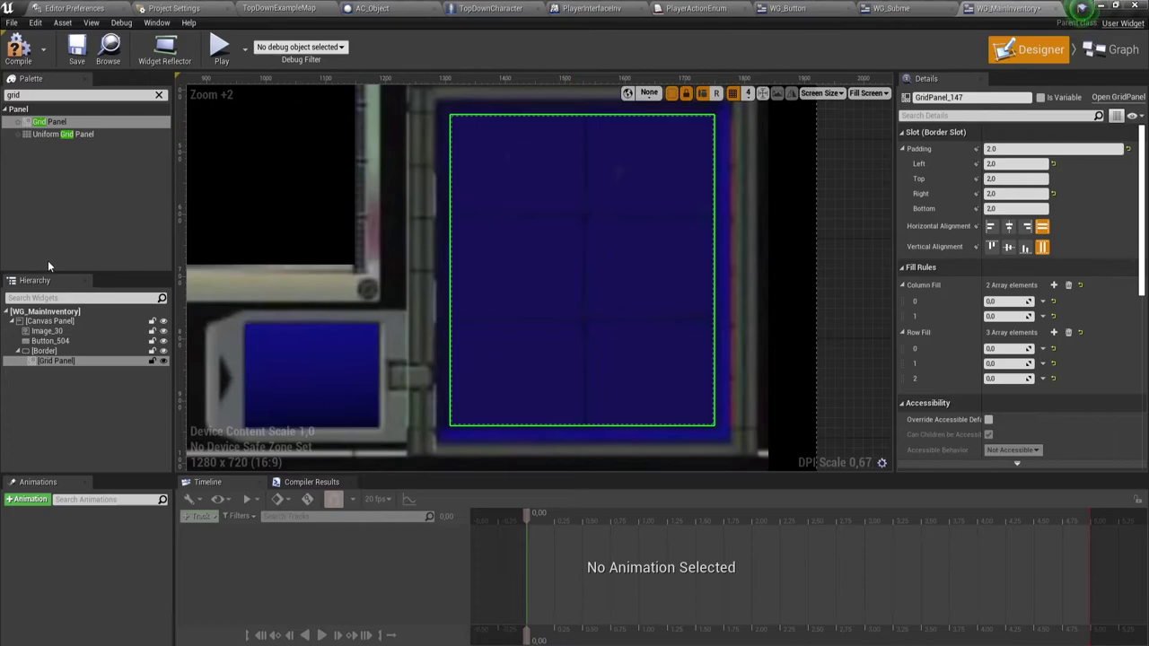
pyautogui.click(50, 121)
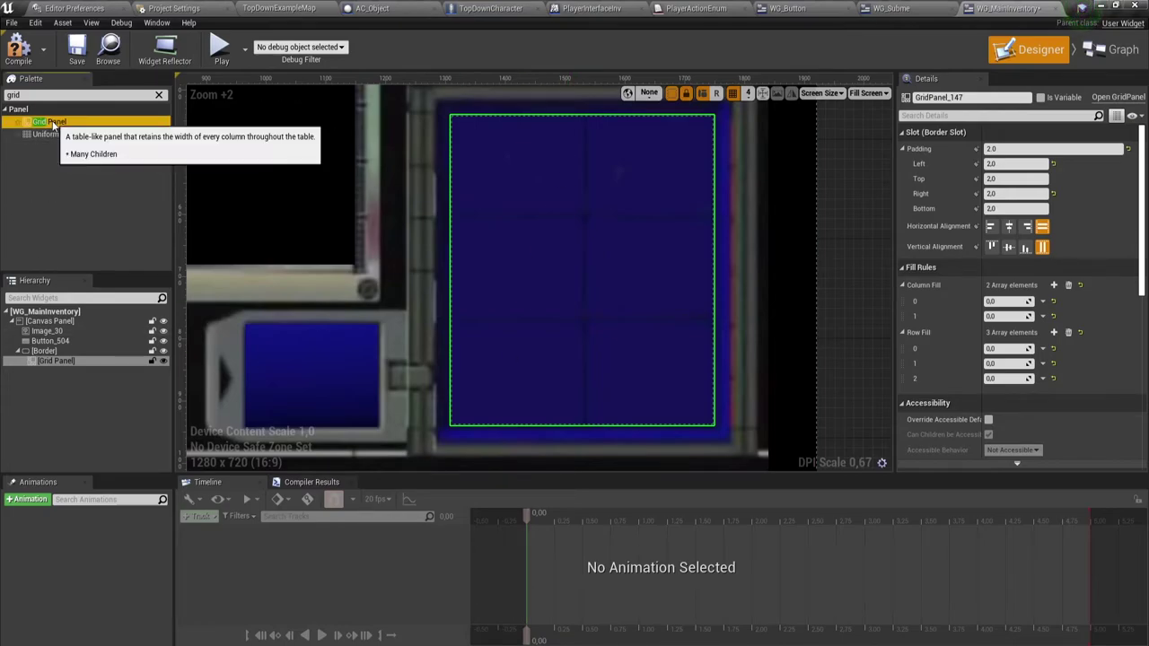
pyautogui.click(57, 363)
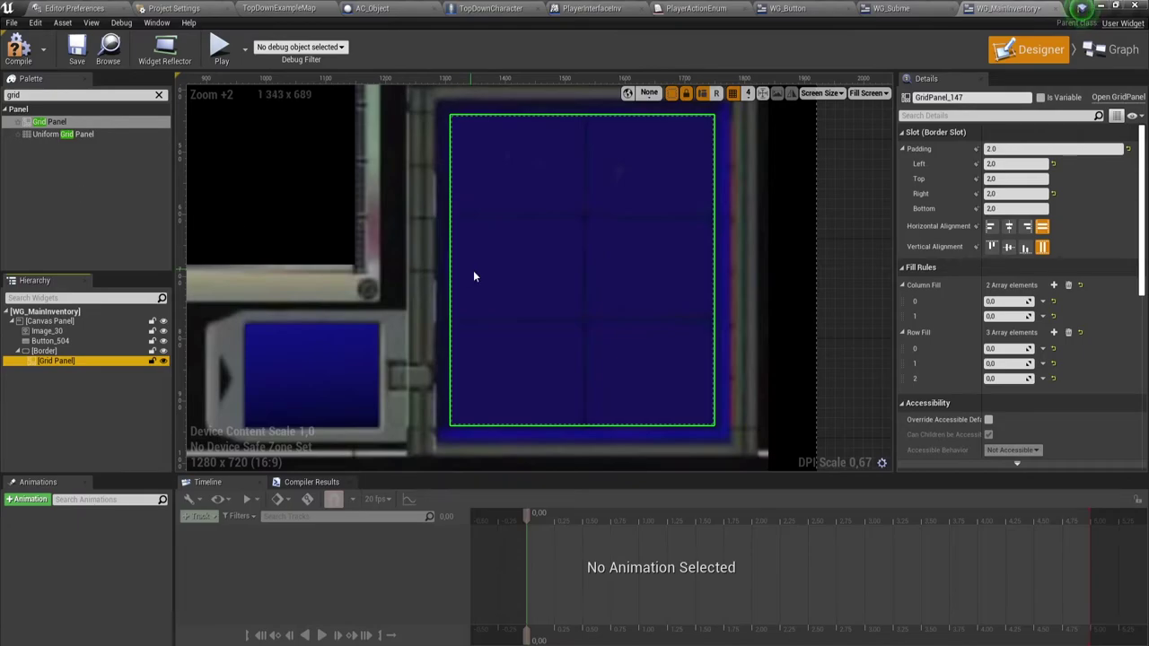
pyautogui.scroll(-3, 474, 277)
pyautogui.scroll(-1, 356, 202)
pyautogui.scroll(1, 356, 198)
pyautogui.moveTo(355, 198)
pyautogui.mouseDown(button='right')
pyautogui.moveTo(433, 267)
pyautogui.moveTo(457, 249)
pyautogui.mouseUp(button='right')
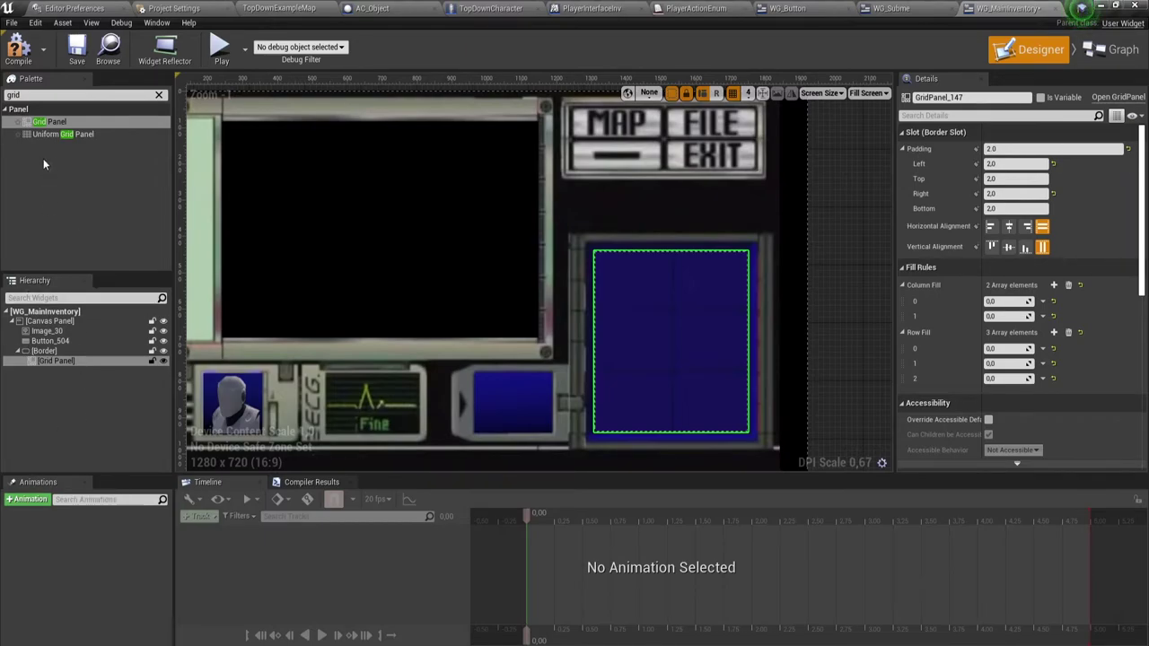
# Step: Drag a WG Subme widget from User Created onto the inventory canvas and enlarge it
pyautogui.click(158, 94)
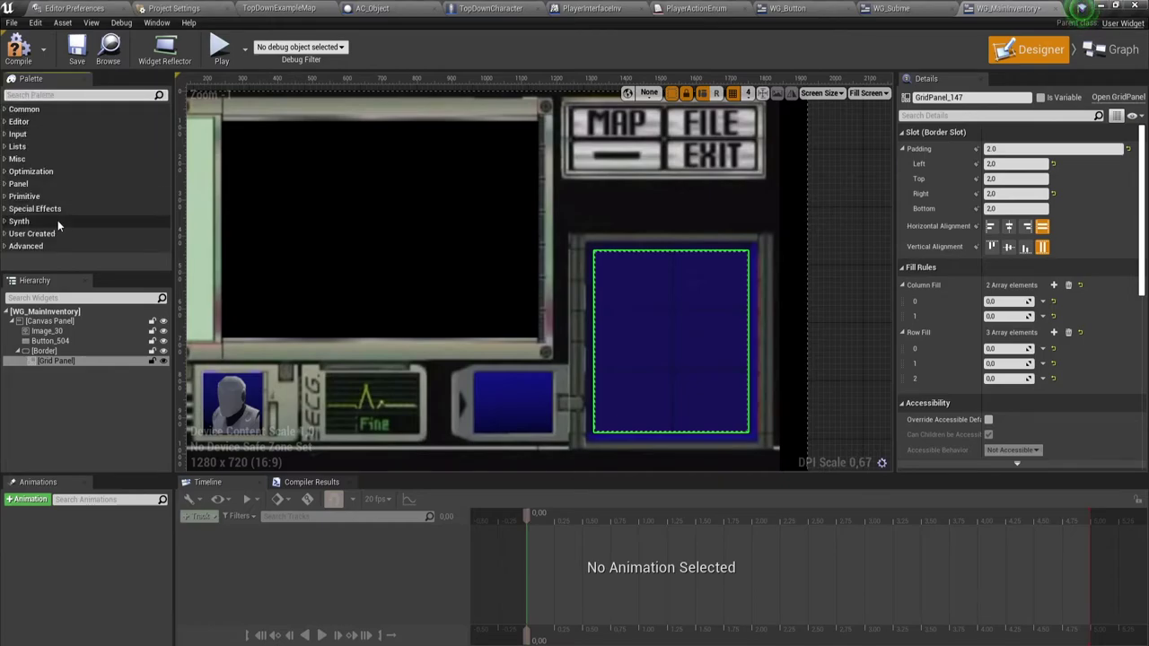
pyautogui.click(4, 234)
pyautogui.scroll(-3, 36, 235)
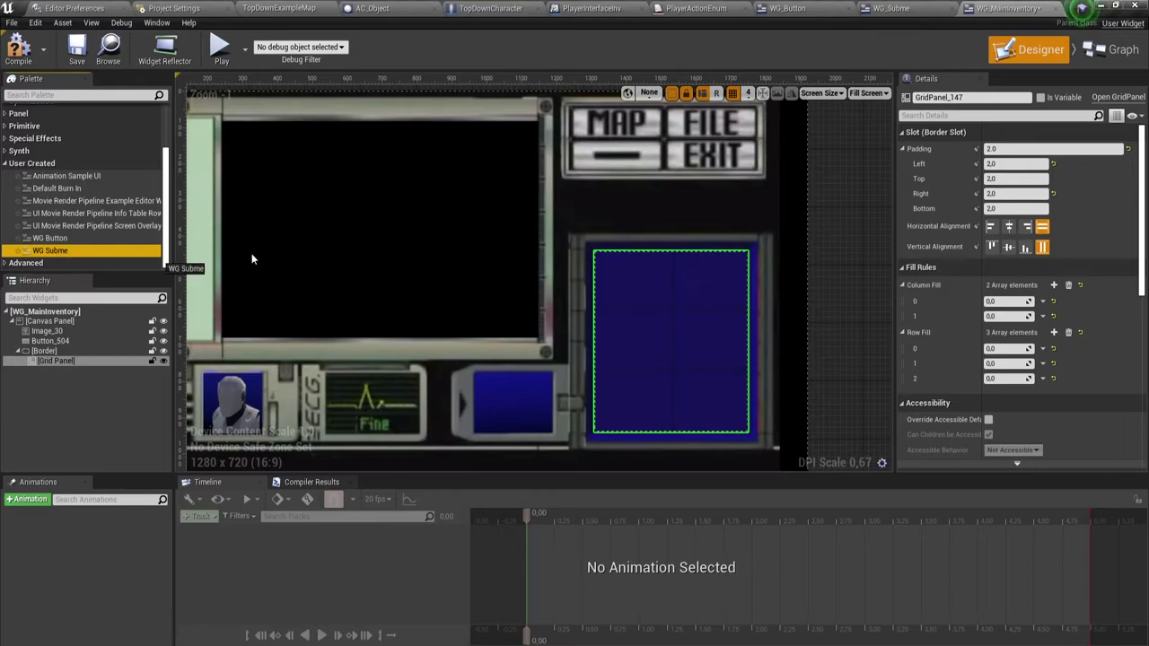
pyautogui.moveTo(52, 253); pyautogui.dragTo(463, 213)
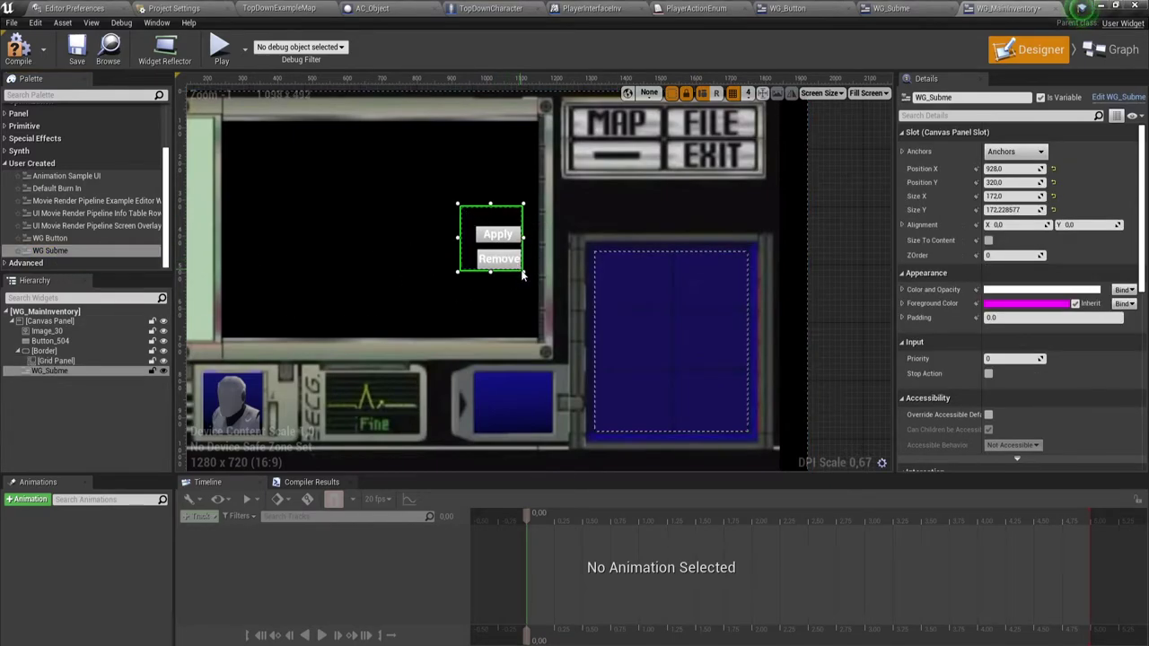
pyautogui.moveTo(523, 275); pyautogui.dragTo(515, 283)
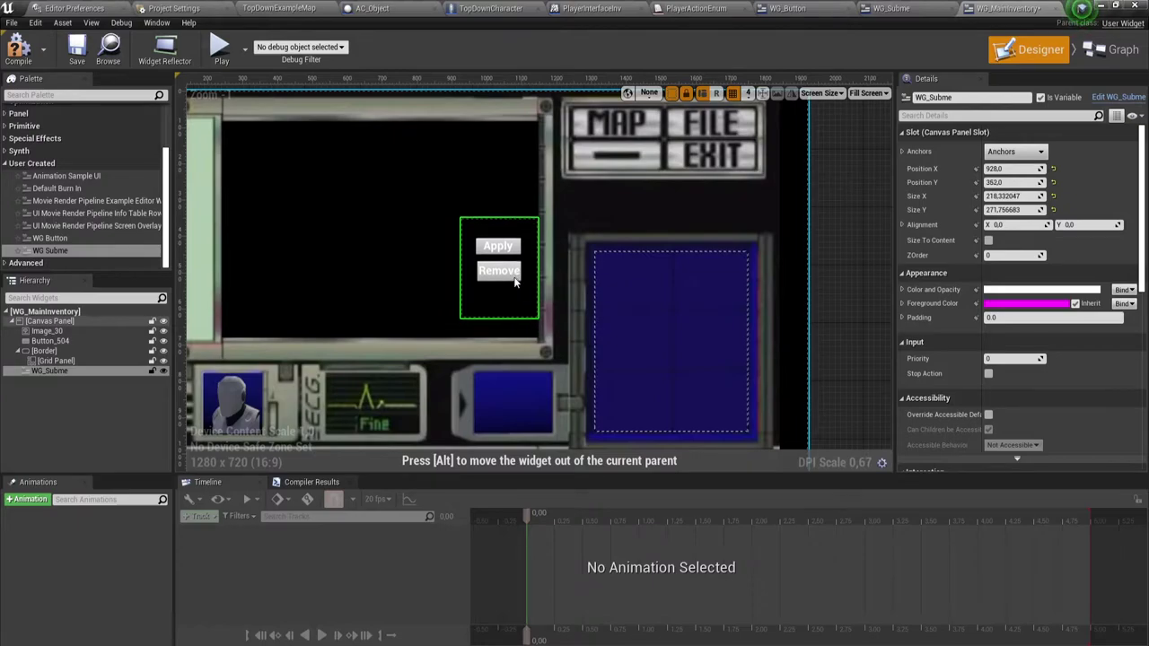
# Step: Untick Is Enabled under Behavior for the WG_Subme widget
pyautogui.click(422, 264)
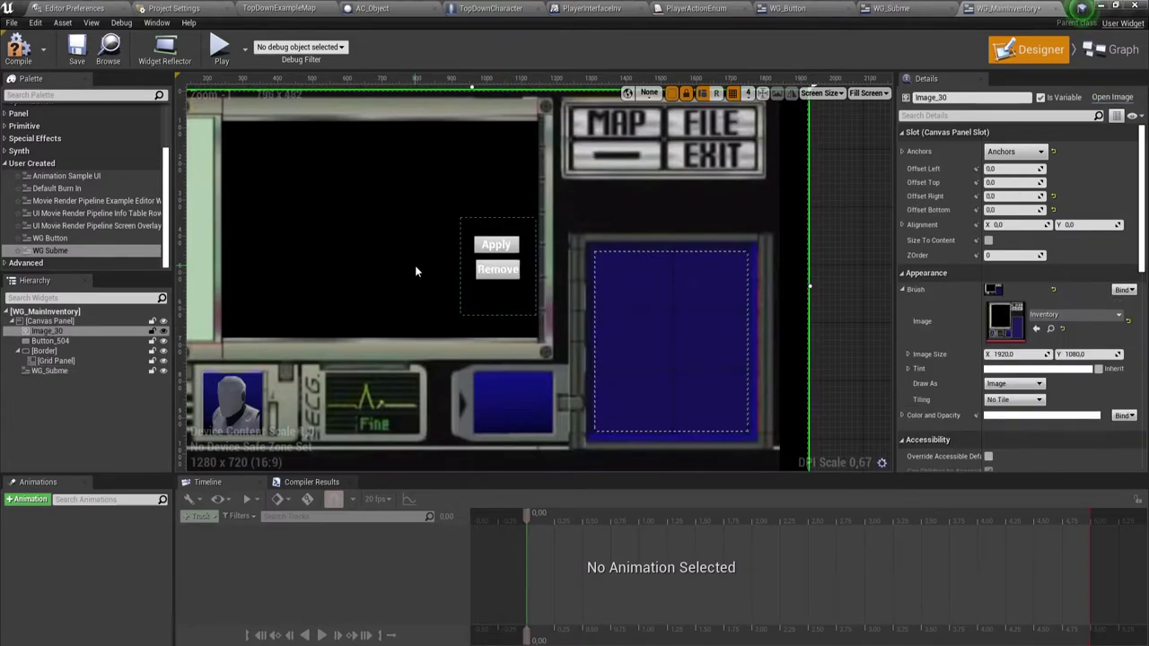
pyautogui.click(528, 233)
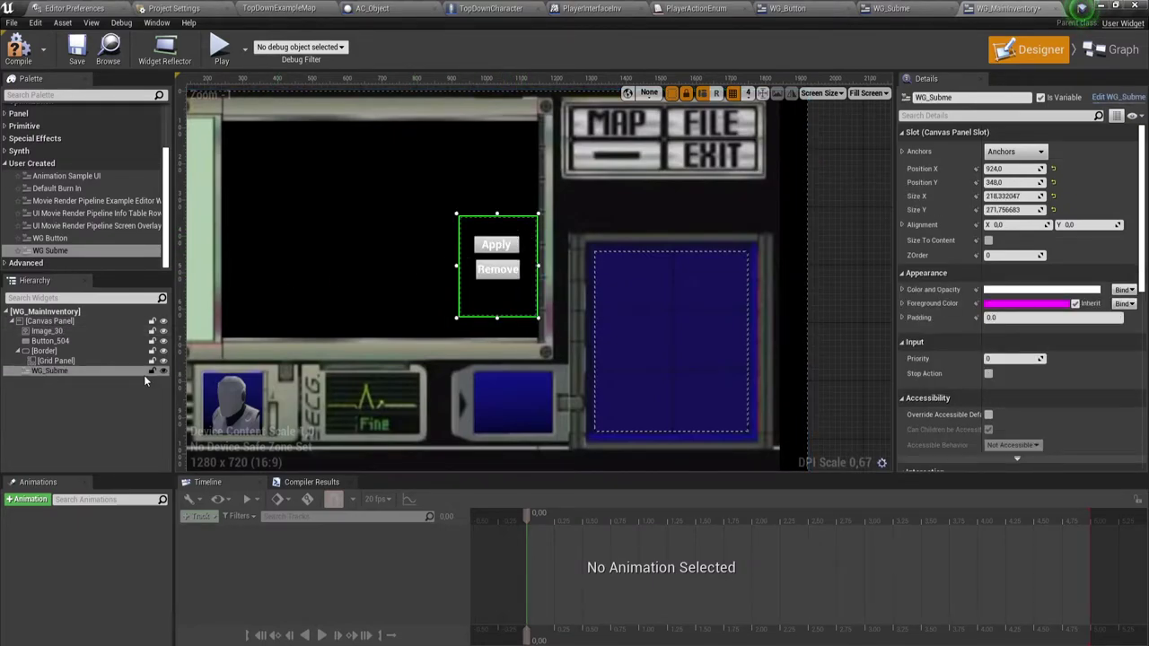
pyautogui.scroll(-3, 1001, 355)
pyautogui.scroll(-3, 1000, 350)
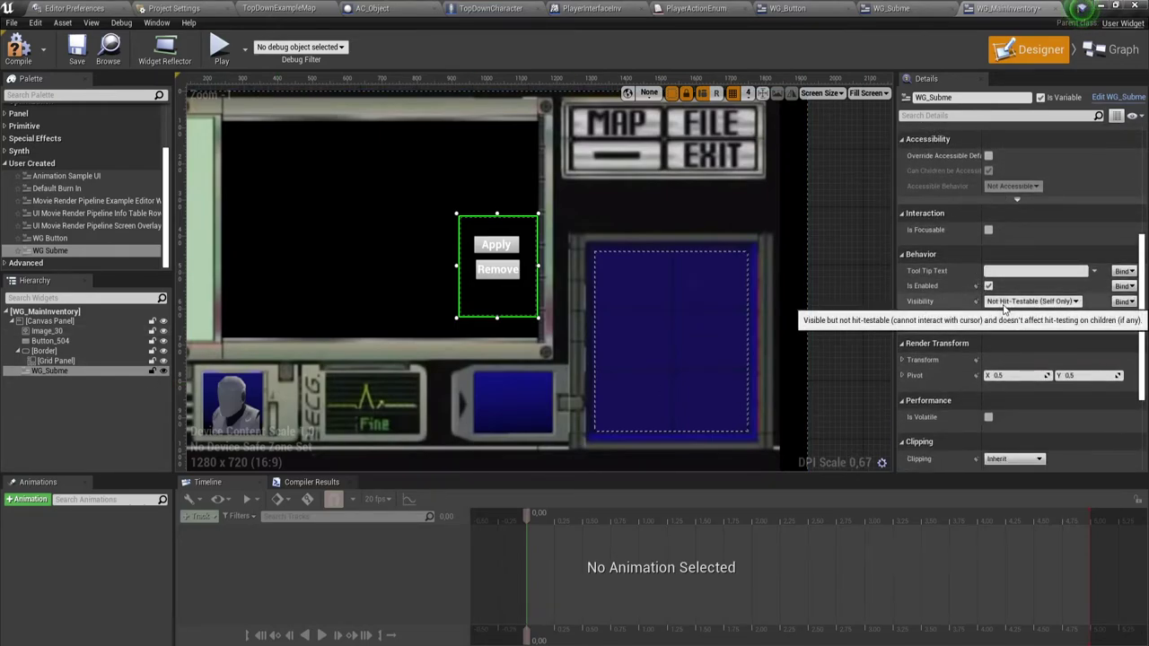
pyautogui.scroll(-1, 998, 370)
pyautogui.scroll(-1, 998, 370)
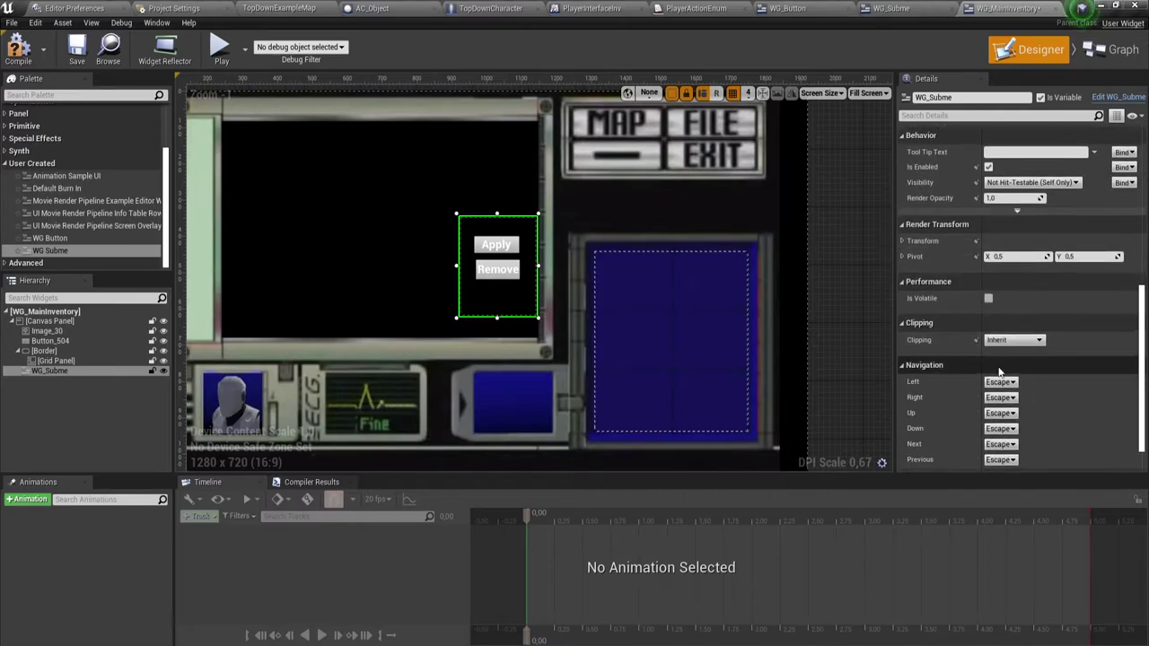
pyautogui.scroll(-1, 1000, 372)
pyautogui.scroll(2, 999, 368)
pyautogui.scroll(1, 999, 367)
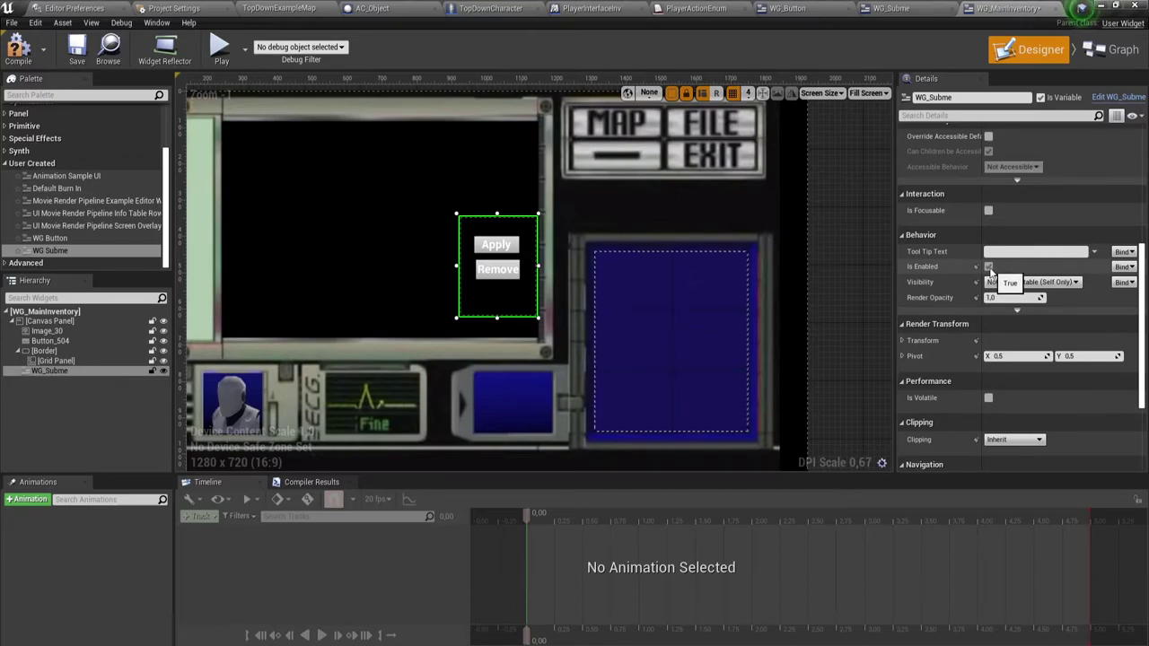
pyautogui.click(988, 267)
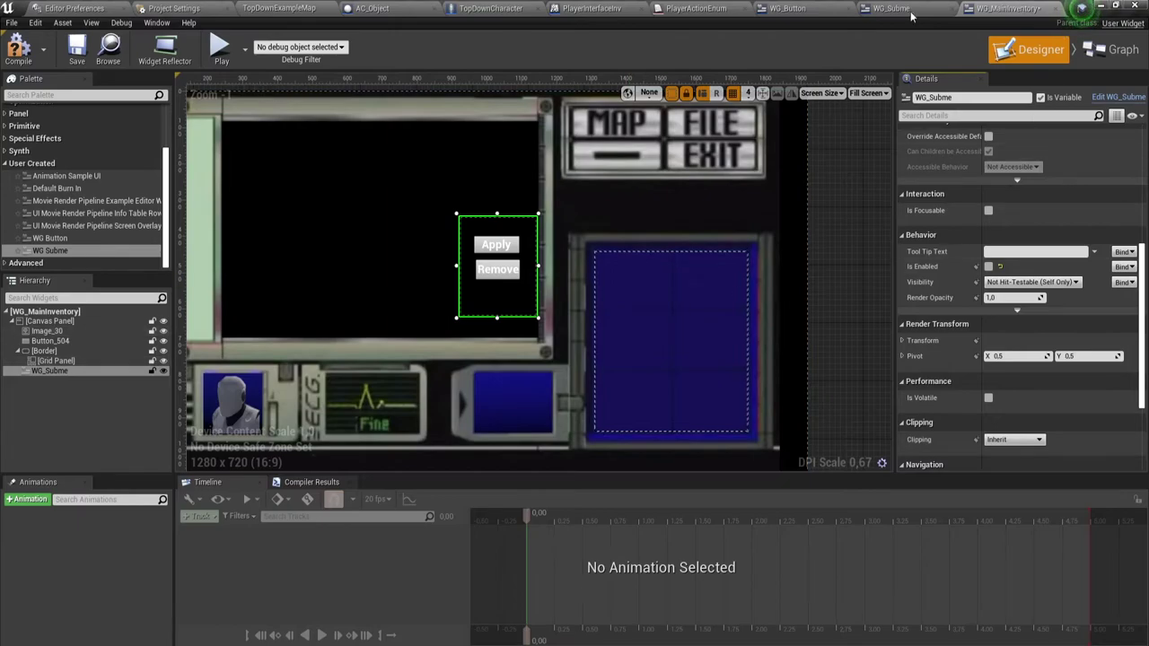
# Step: In WG_Button's event graph, delete the create-widget and add-to-viewport nodes
pyautogui.click(802, 10)
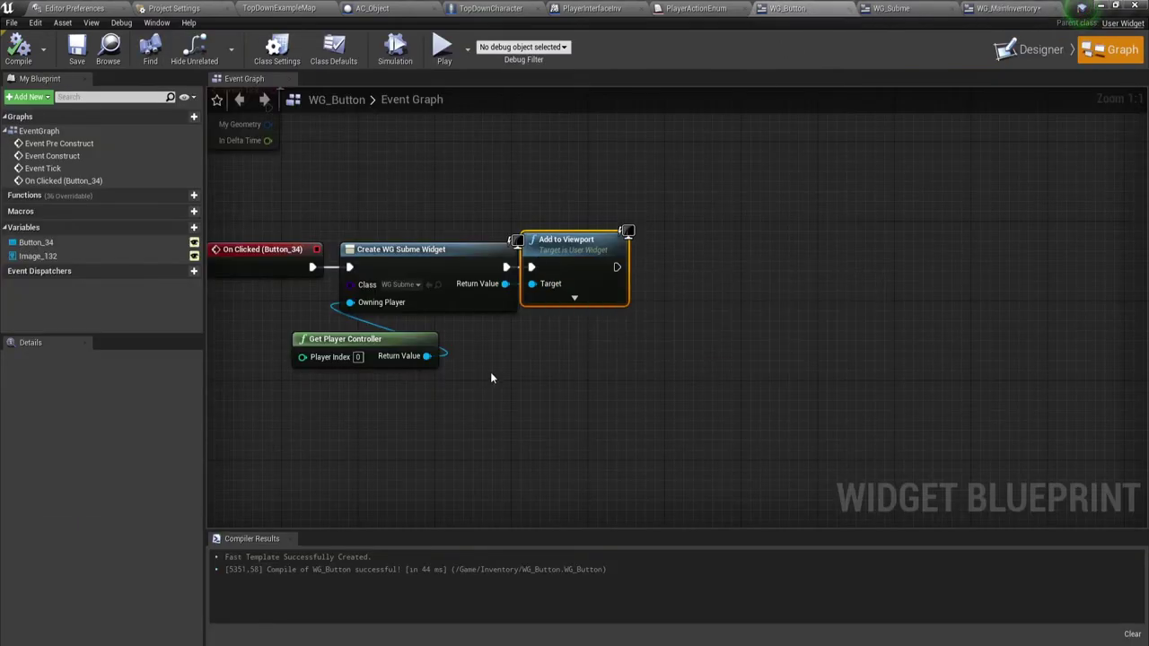
pyautogui.moveTo(373, 410); pyautogui.dragTo(654, 133)
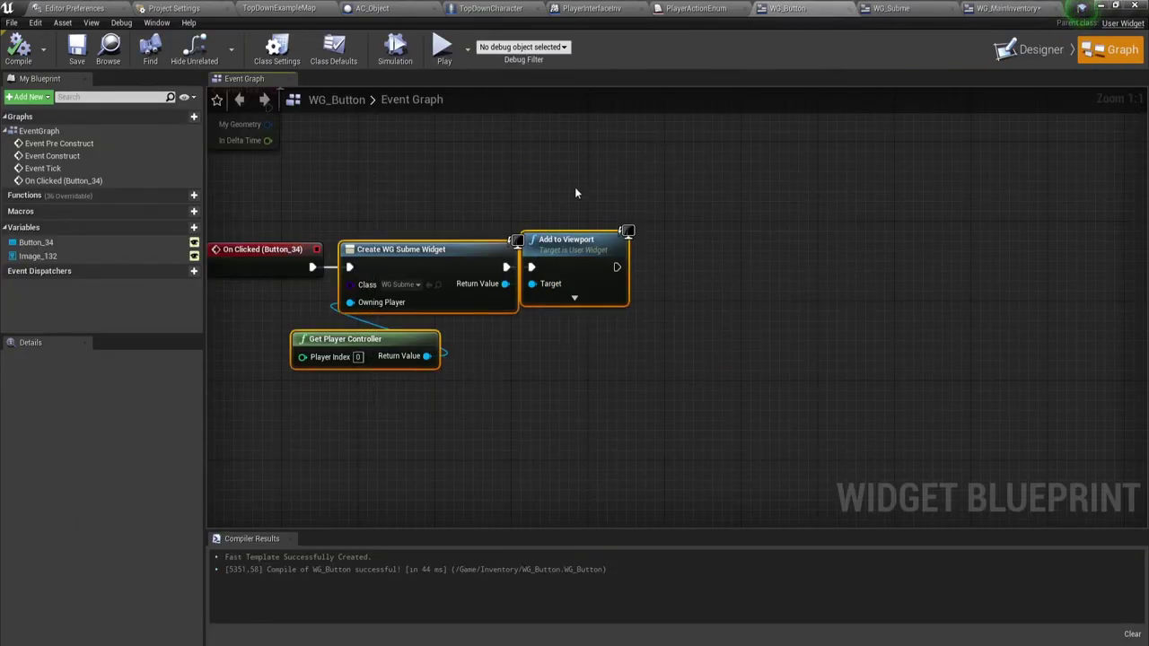
pyautogui.press('Delete')
pyautogui.moveTo(312, 266); pyautogui.dragTo(336, 273)
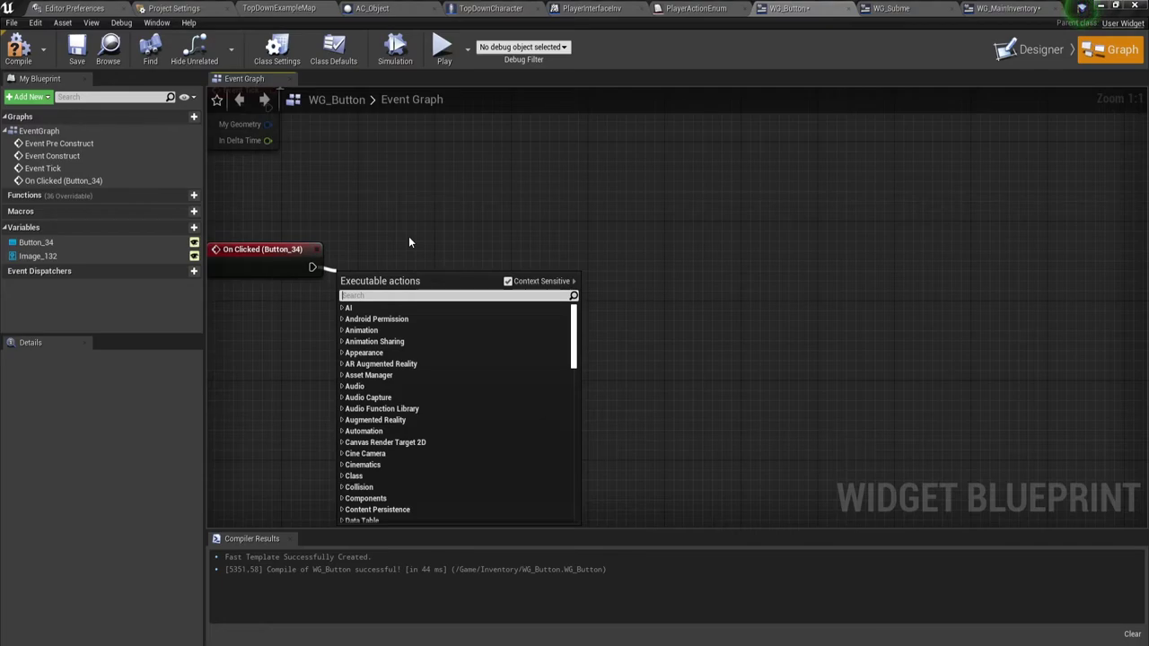
pyautogui.click(408, 242)
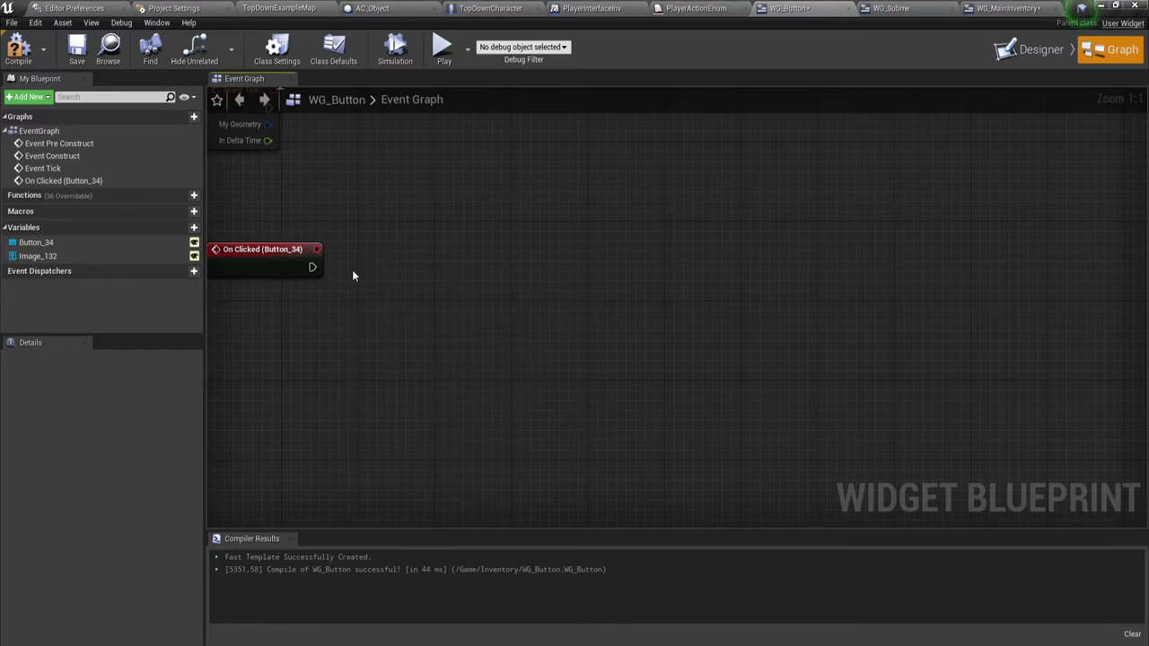
# Step: Try a Cast To WG_Subme node, undo back to the original nodes, and compile WG_Button
pyautogui.moveTo(310, 267); pyautogui.dragTo(401, 272)
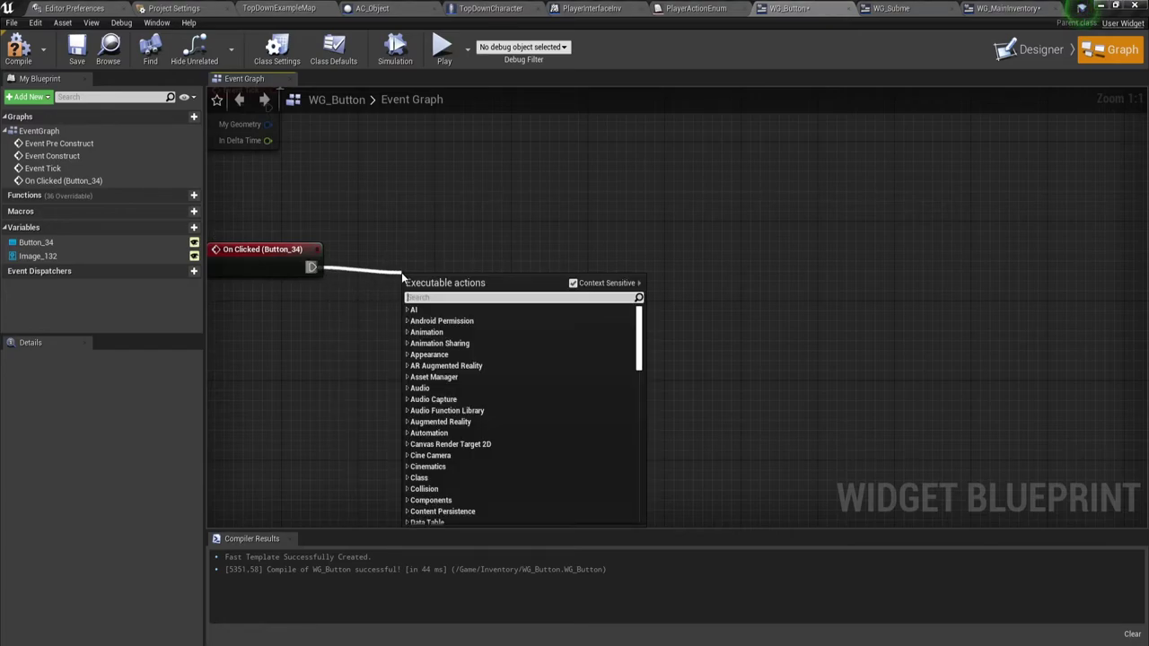
pyautogui.write('w')
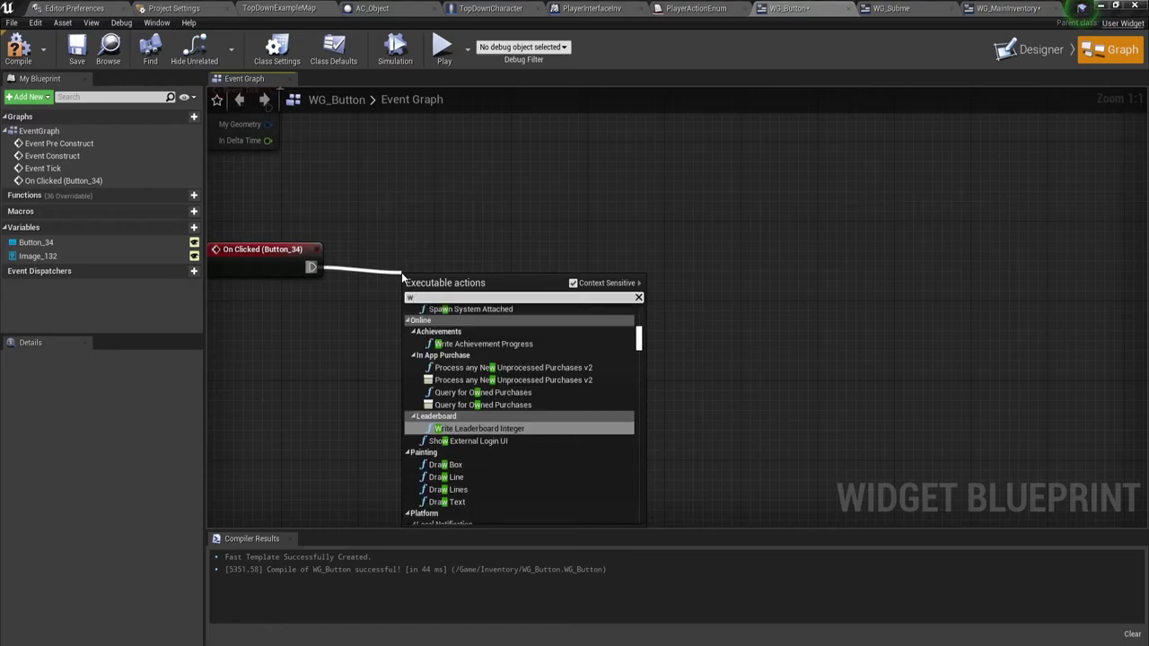
pyautogui.write('g')
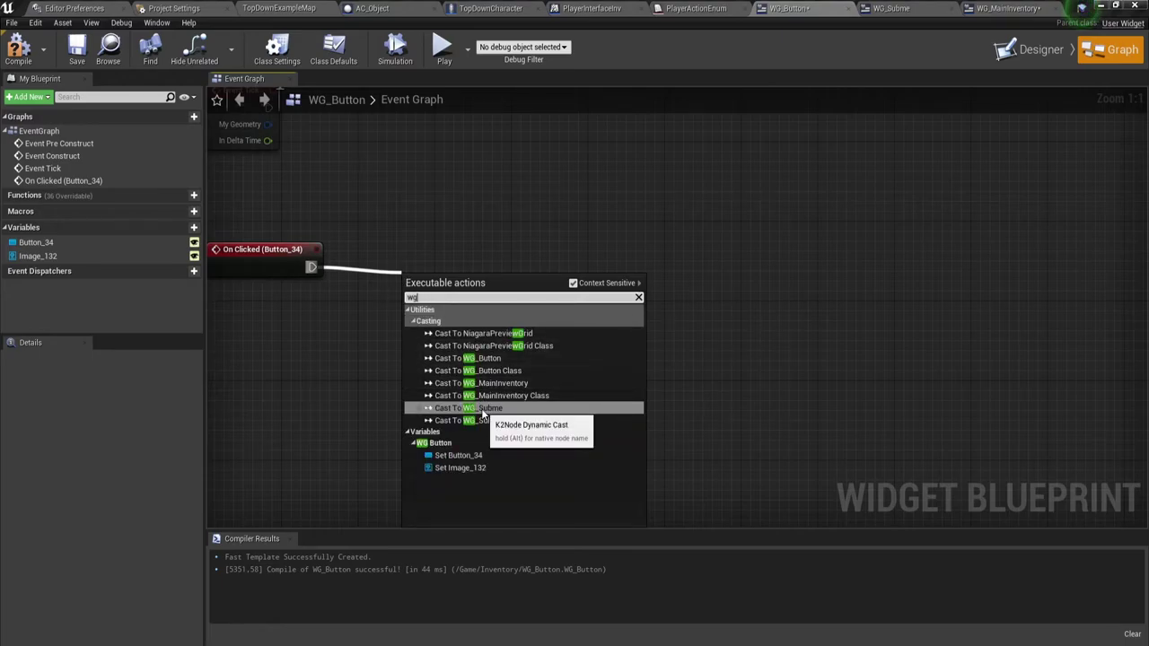
pyautogui.click(481, 409)
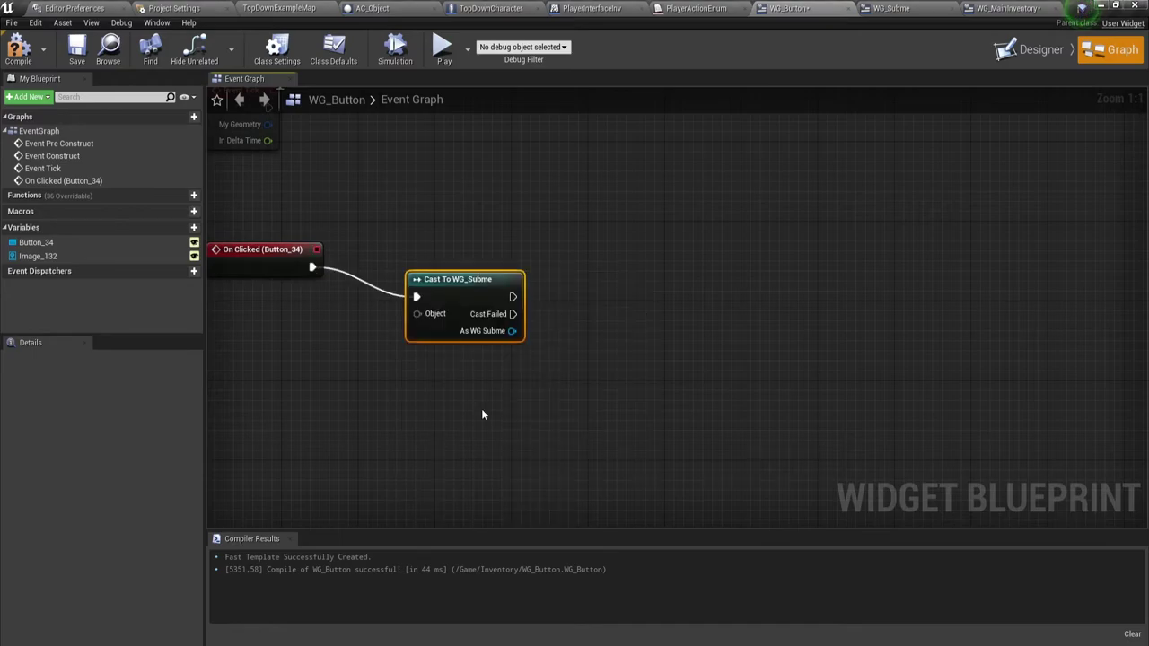
pyautogui.press('Delete')
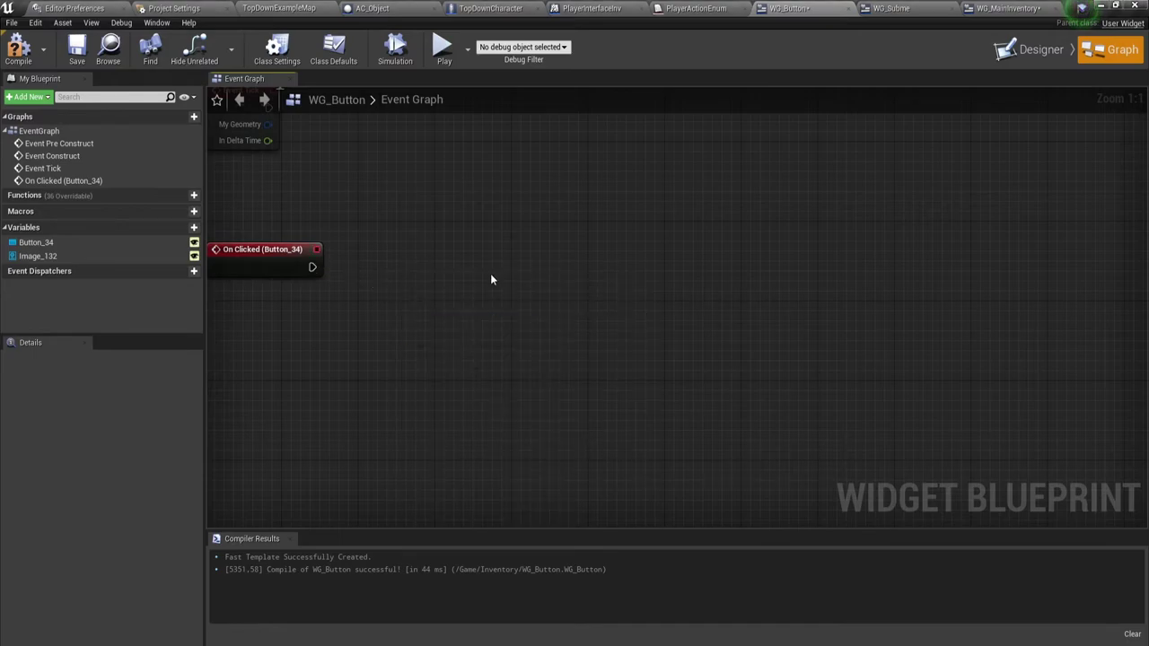
pyautogui.hotkey('ctrl', 'z')
pyautogui.hotkey('ctrl', 'z')
pyautogui.hotkey('ctrl', 'z')
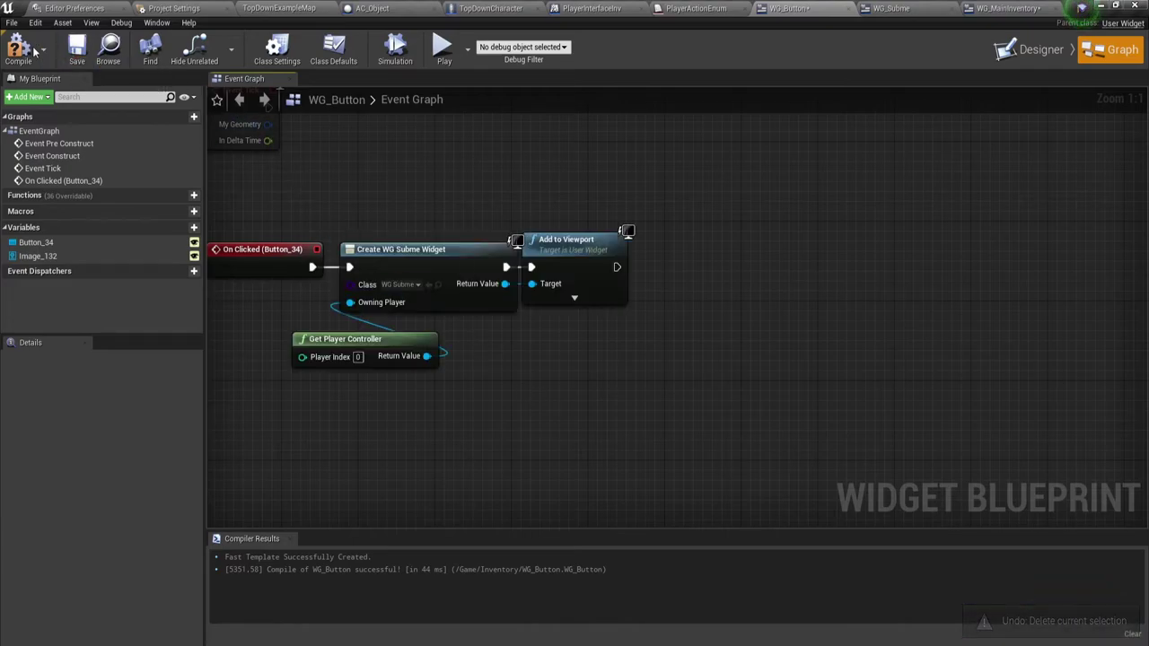
pyautogui.click(19, 47)
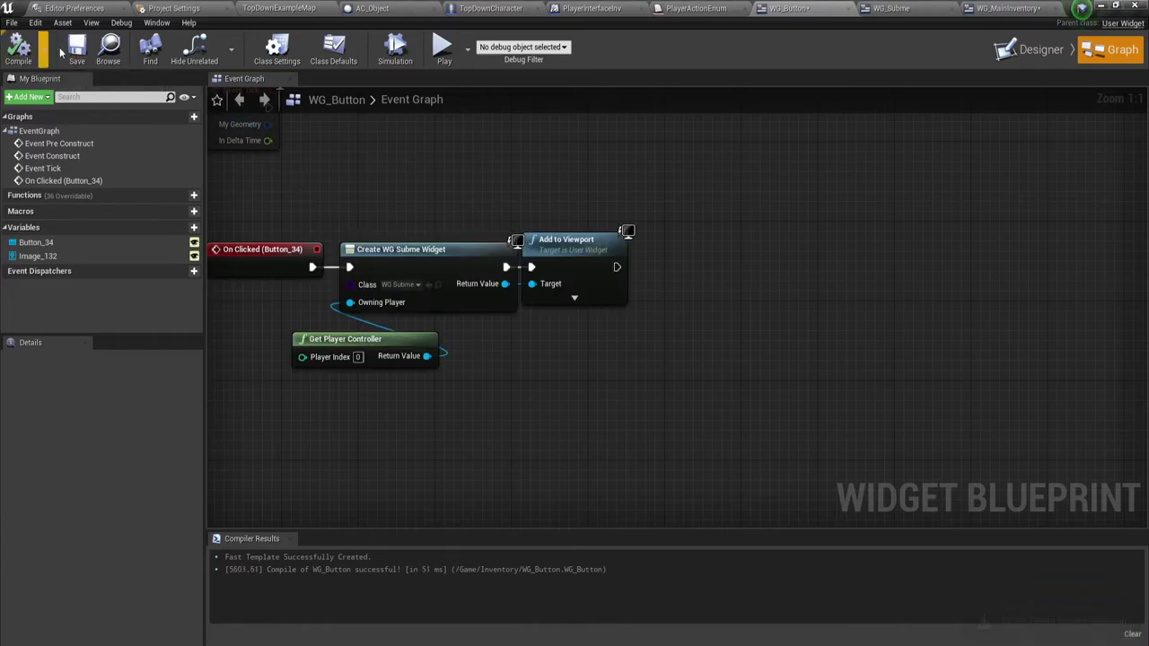
pyautogui.click(997, 10)
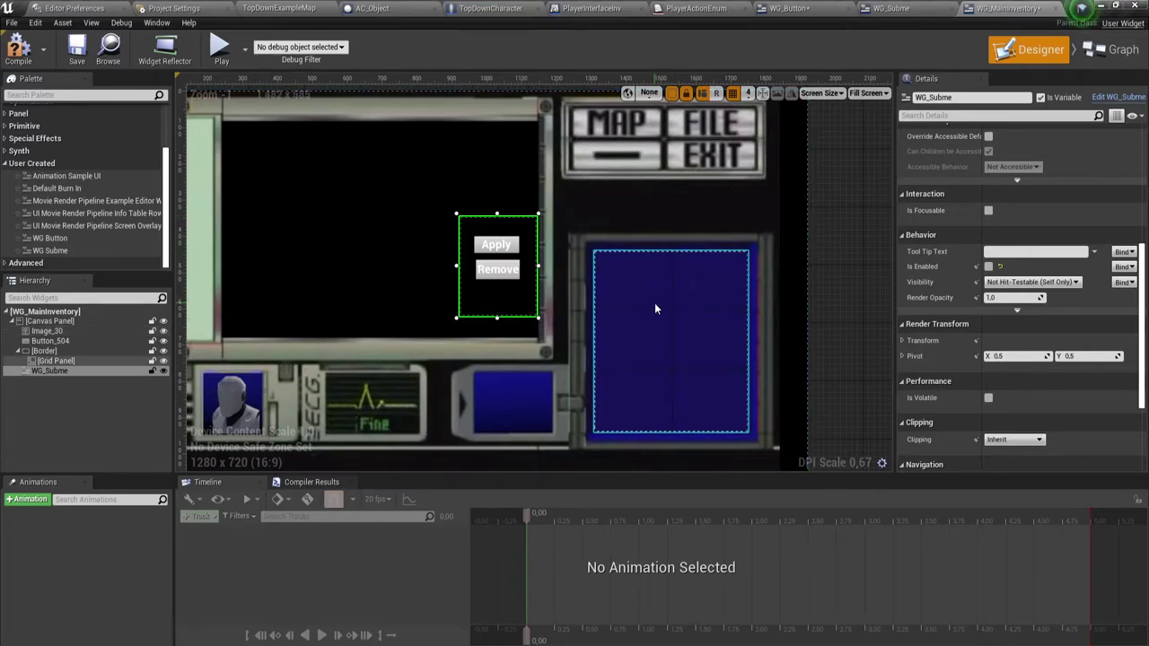
# Step: Set WG_Subme's anchors to the full-stretch preset
pyautogui.scroll(-1, 647, 296)
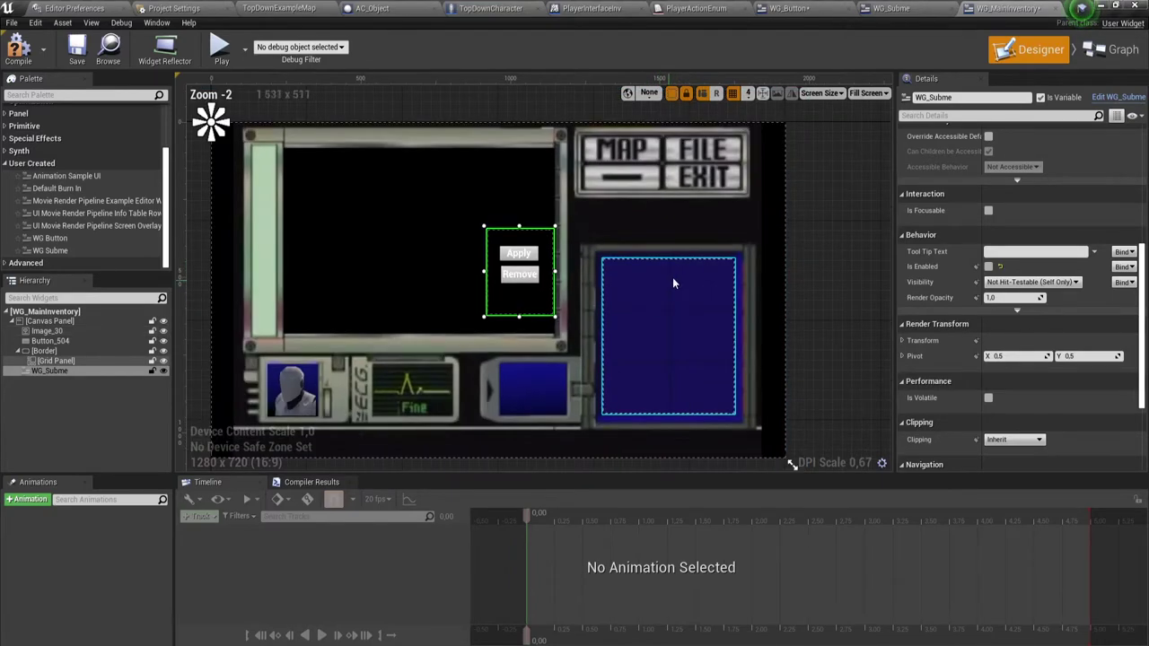
pyautogui.scroll(1, 673, 278)
pyautogui.scroll(-2, 670, 283)
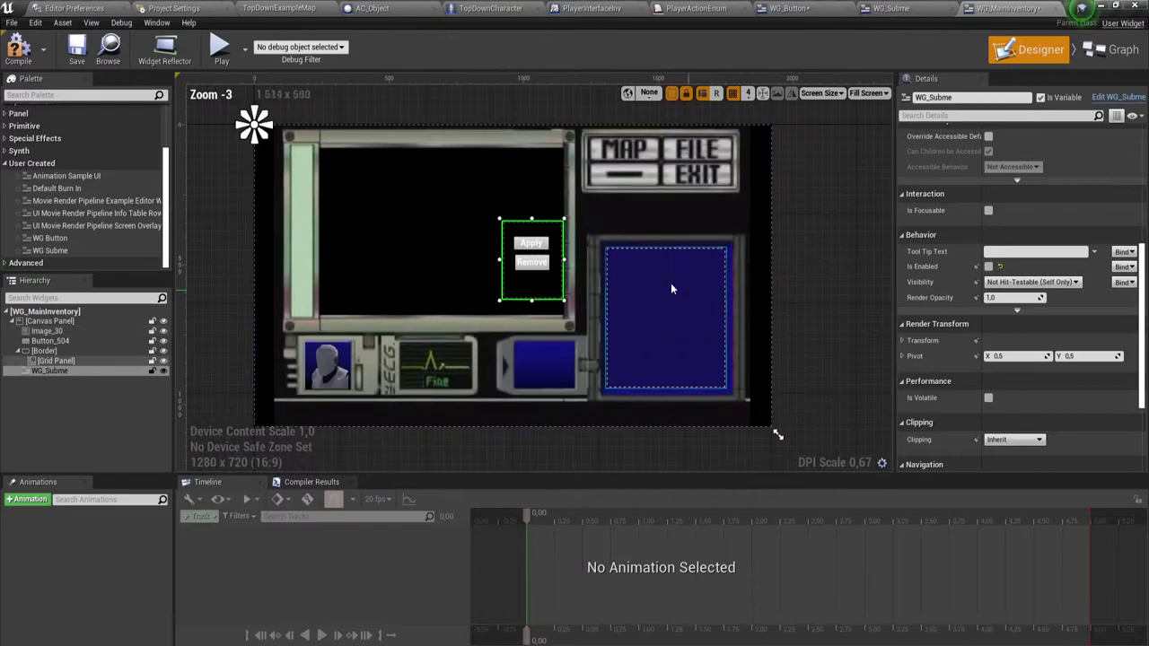
pyautogui.scroll(1, 968, 227)
pyautogui.scroll(3, 968, 228)
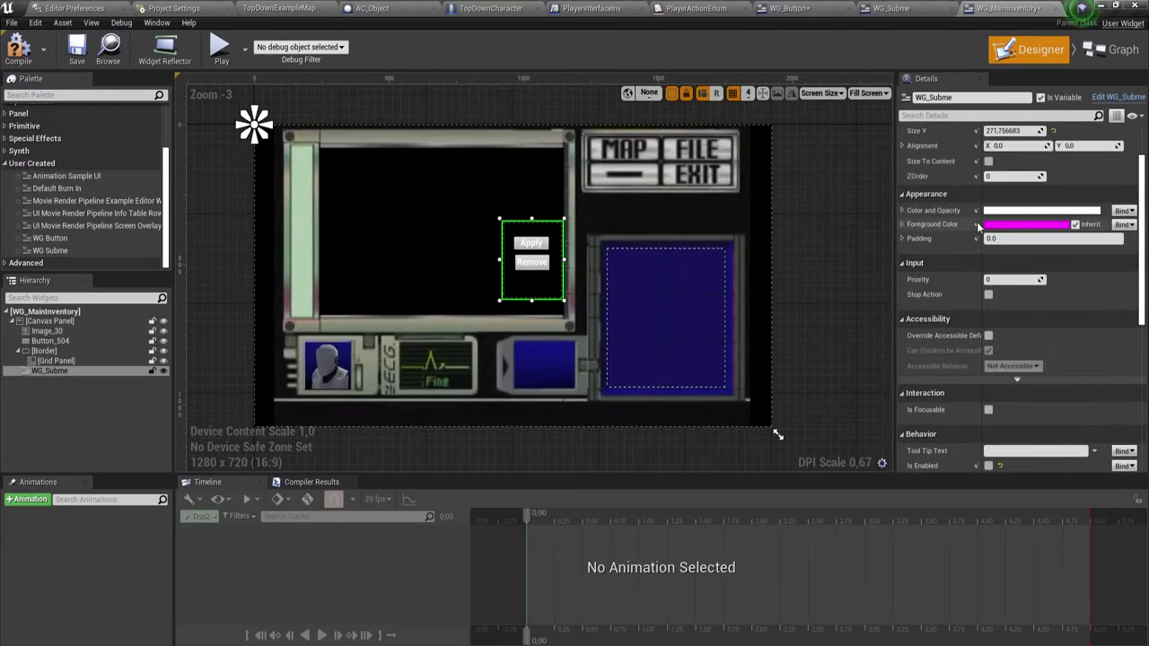
pyautogui.scroll(3, 968, 227)
pyautogui.click(1014, 151)
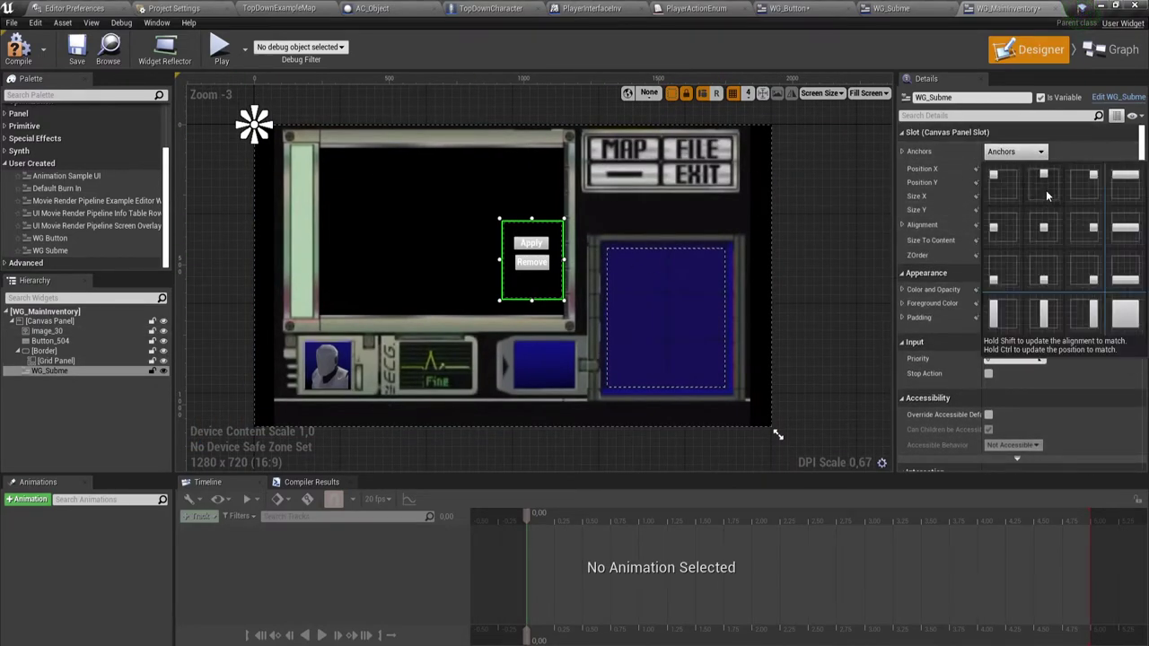
pyautogui.click(1124, 309)
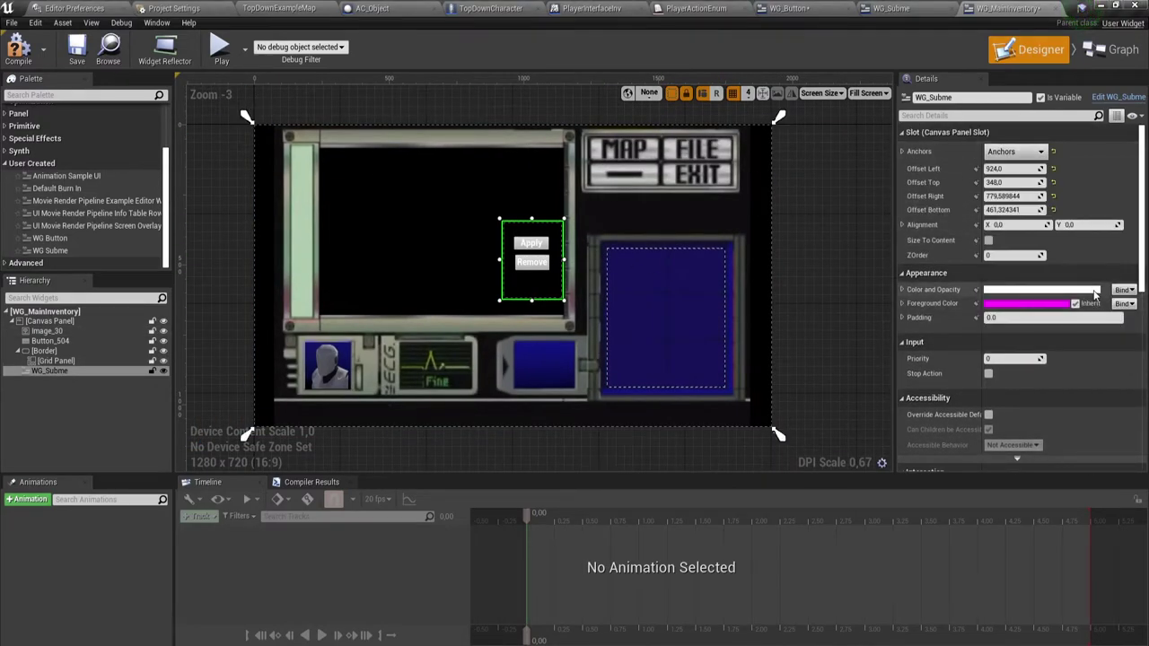
# Step: Clear the selection, collapse User Created, and switch to the event graph
pyautogui.click(812, 224)
pyautogui.click(837, 181)
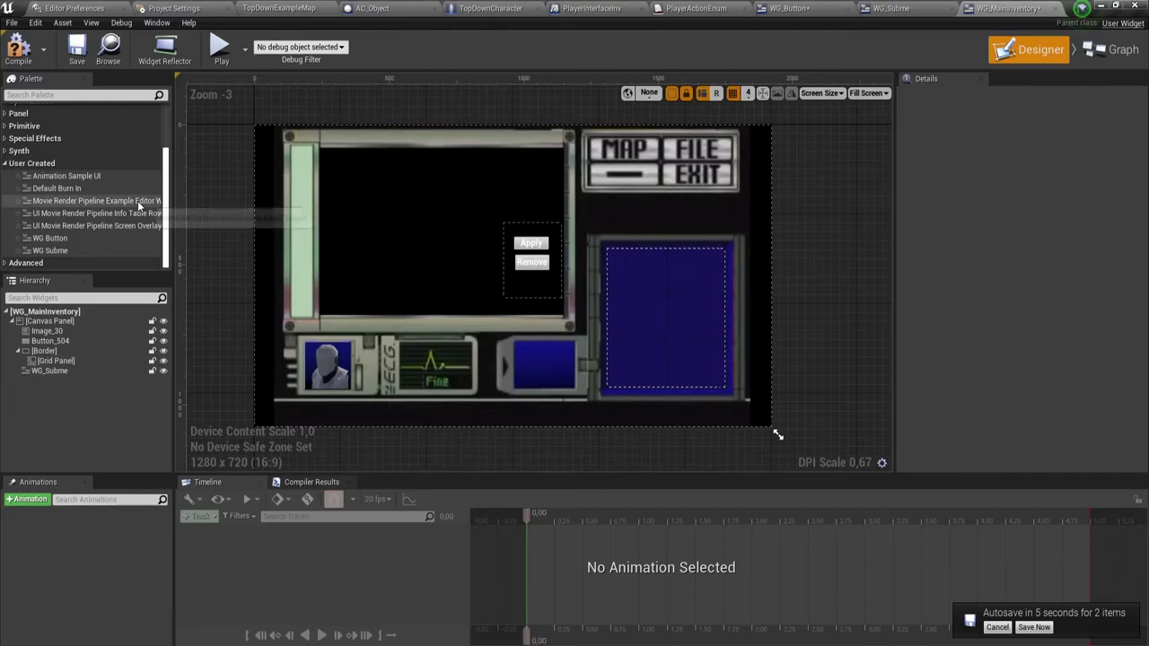
pyautogui.click(47, 165)
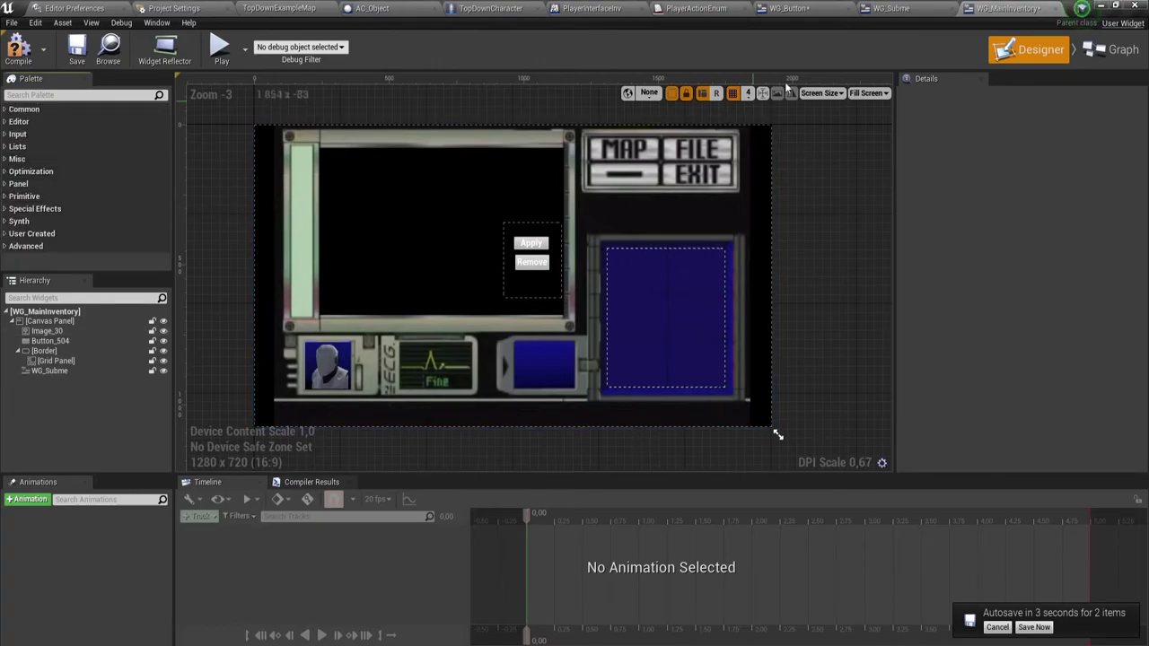
pyautogui.click(1113, 50)
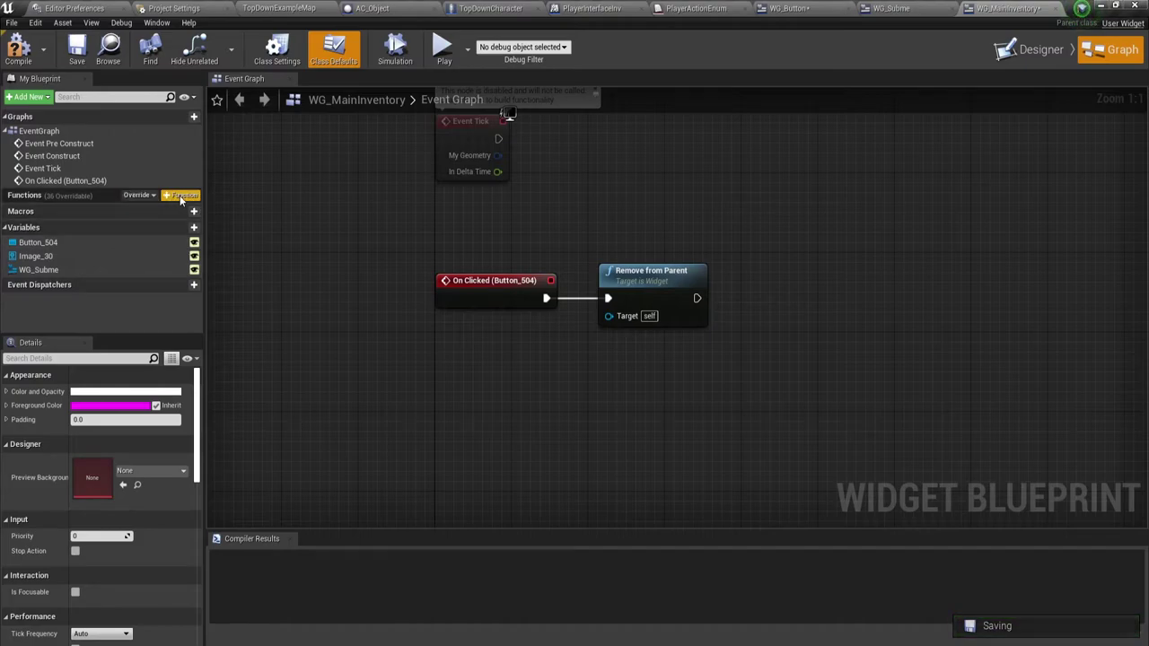
# Step: Create a new function named GridButton
pyautogui.click(181, 195)
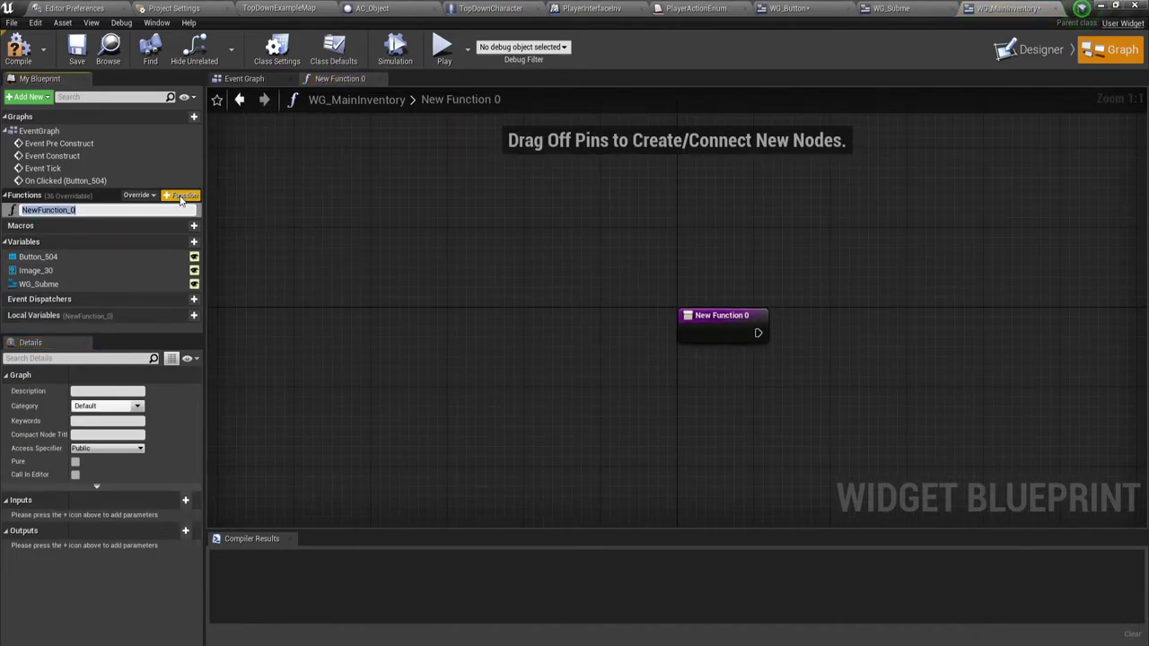
pyautogui.press('BackSpace')
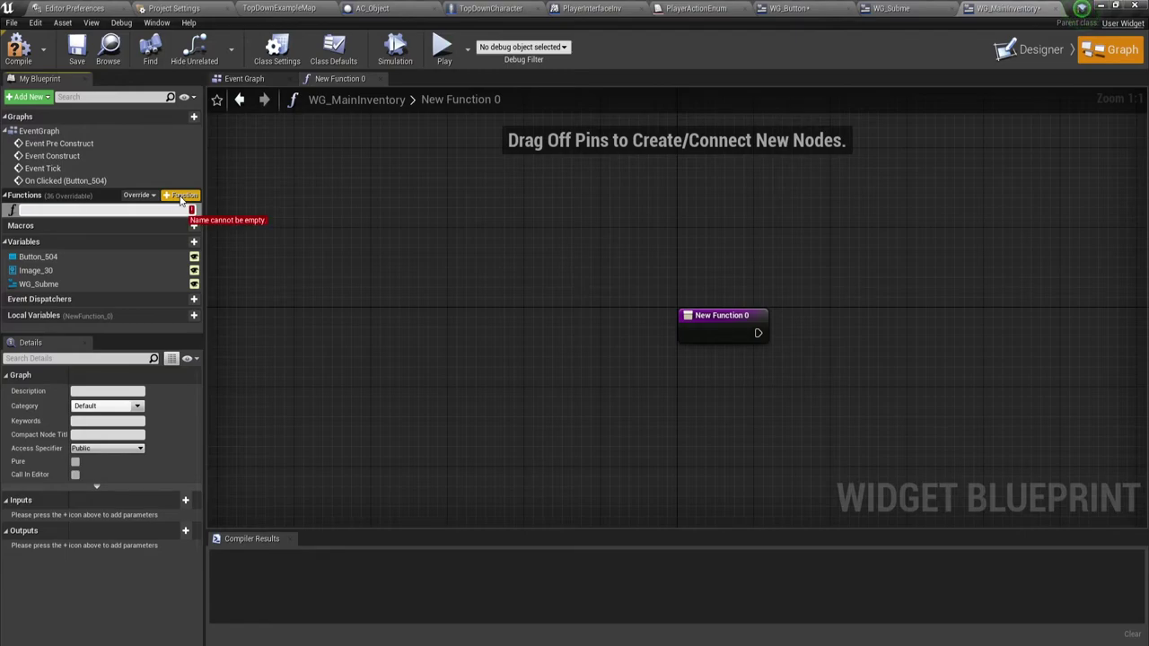
pyautogui.write('GridButton')
pyautogui.press('Return')
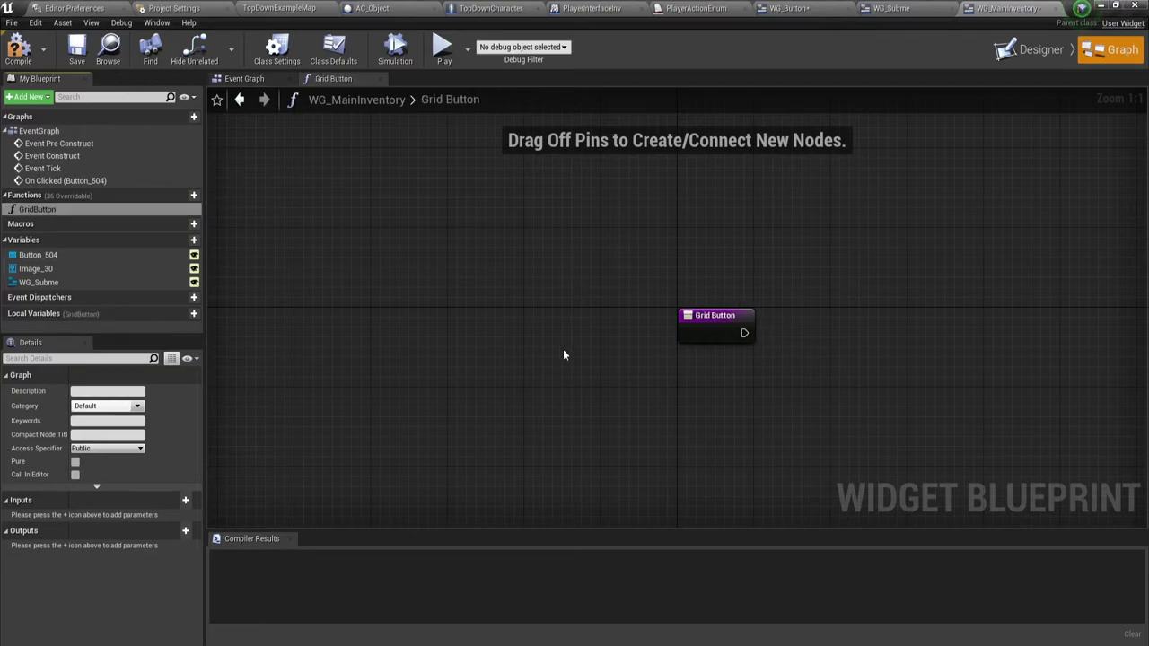
pyautogui.moveTo(718, 398); pyautogui.dragTo(306, 349, button='right')
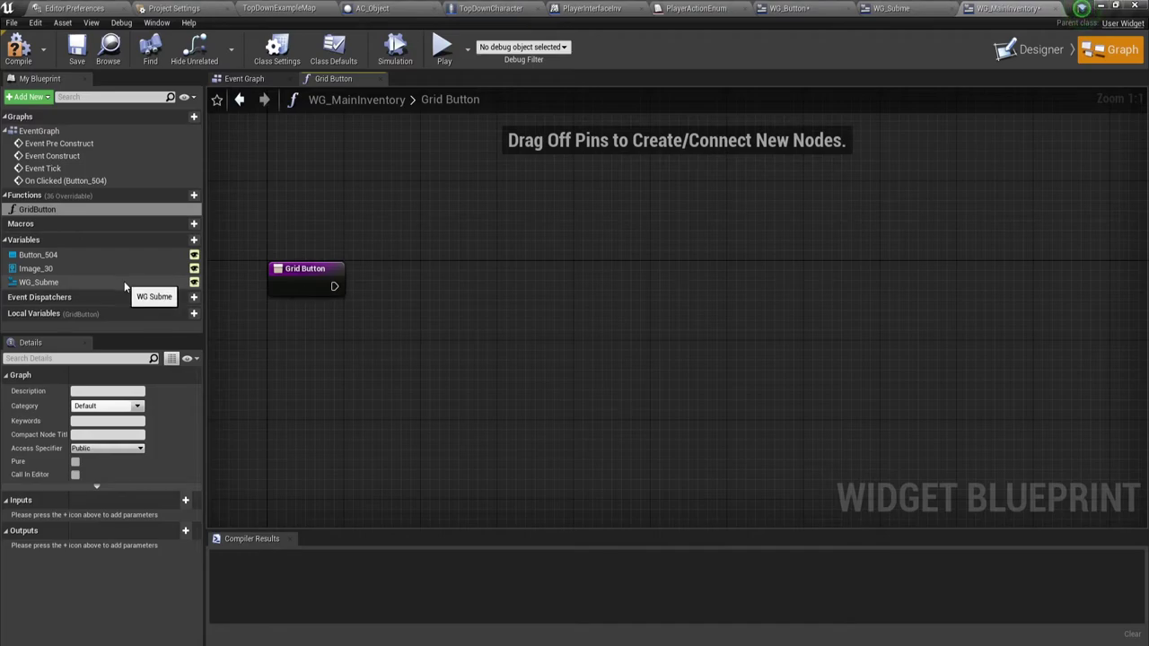
# Step: Attach a For Loop node after the GridButton entry, replacing a mistaken For Each Loop
pyautogui.moveTo(123, 282)
pyautogui.mouseDown()
pyautogui.moveTo(332, 286)
pyautogui.moveTo(414, 302)
pyautogui.mouseUp()
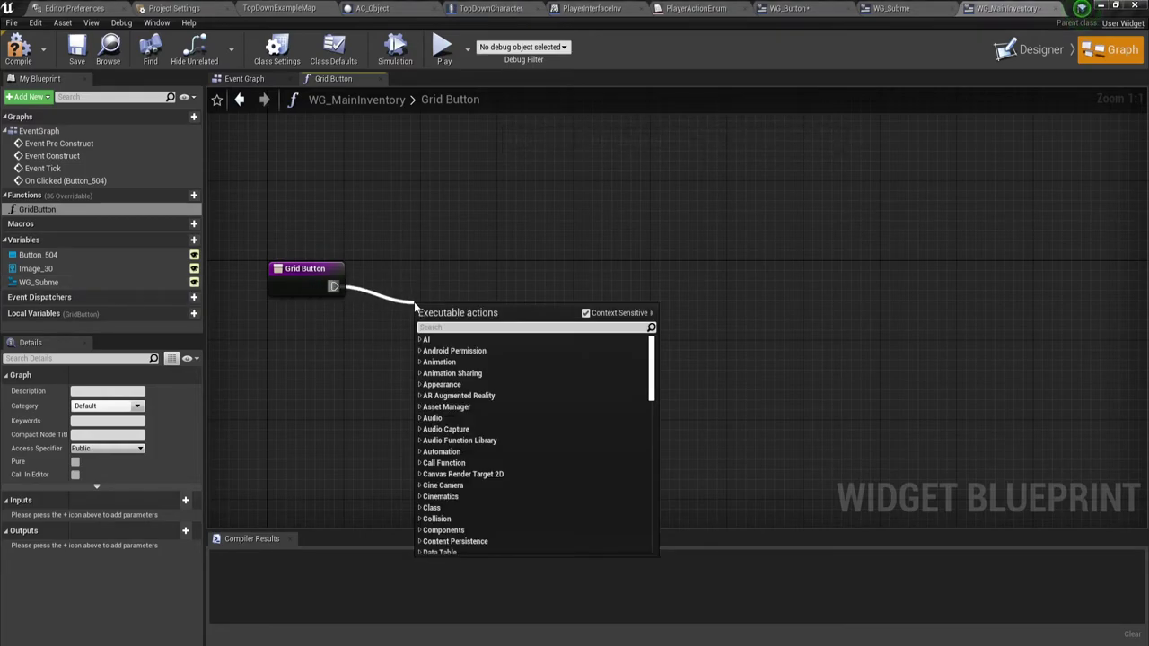
pyautogui.write('for')
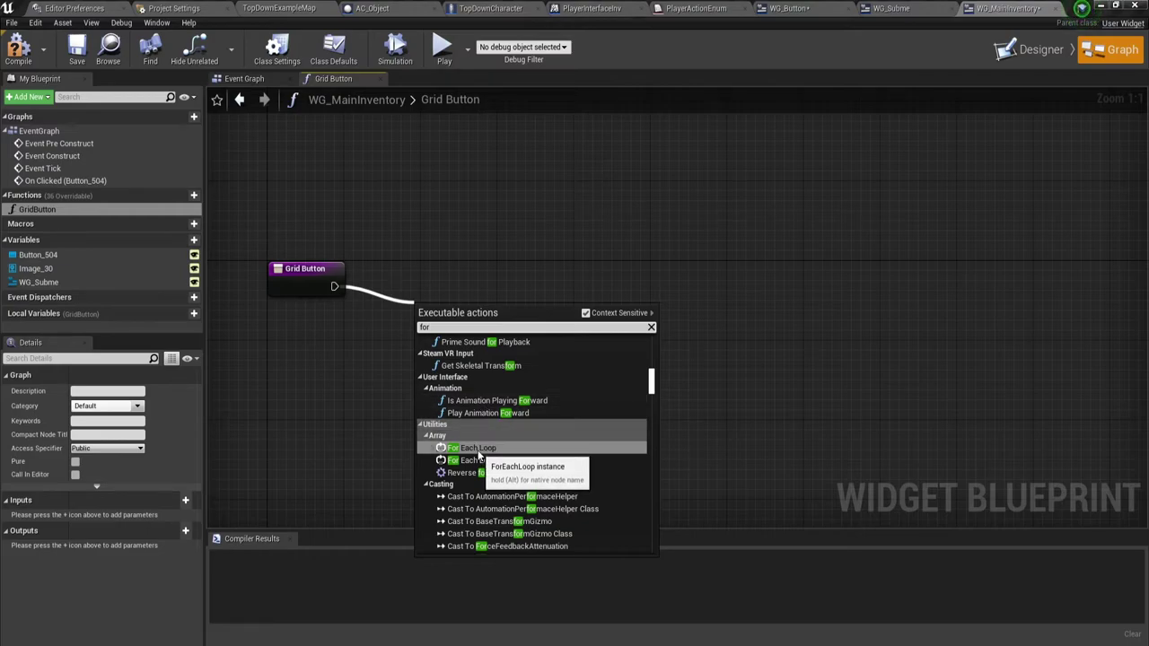
pyautogui.scroll(-2, 474, 429)
pyautogui.scroll(-5, 476, 433)
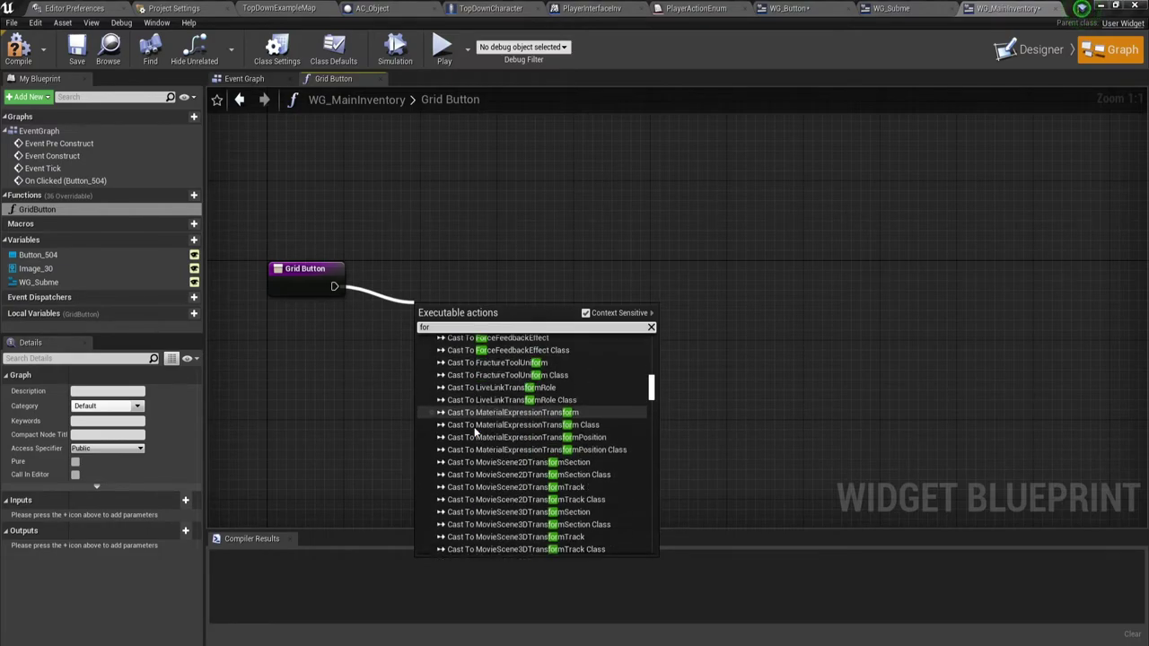
pyautogui.scroll(-5, 476, 432)
pyautogui.write(' lo')
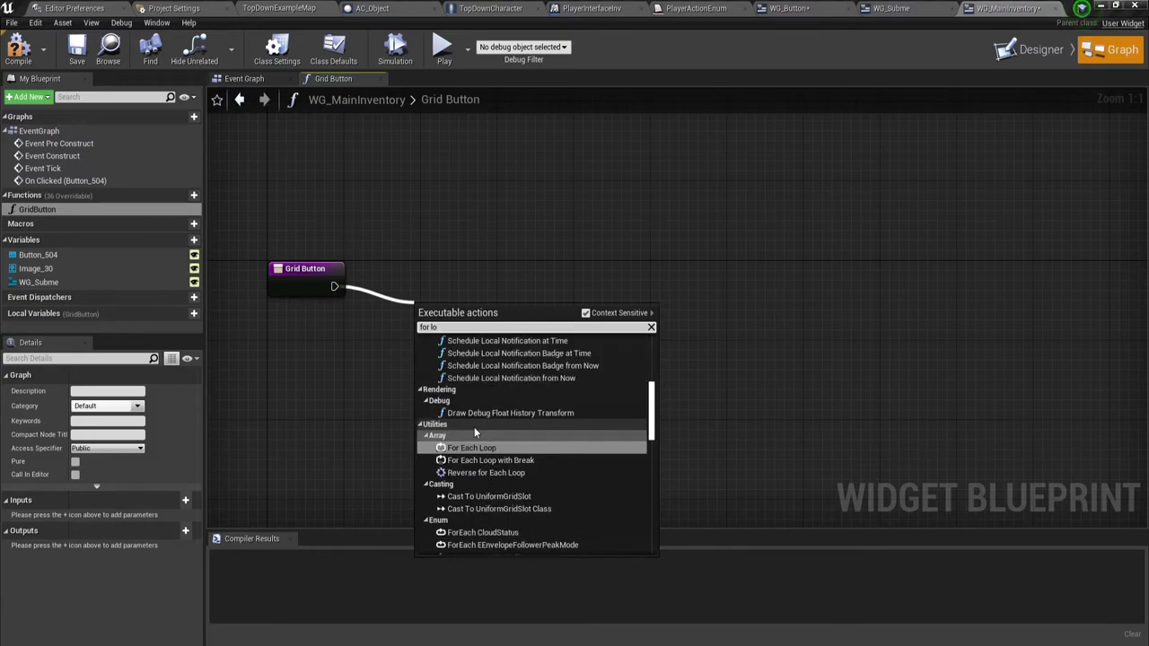
pyautogui.press('Return')
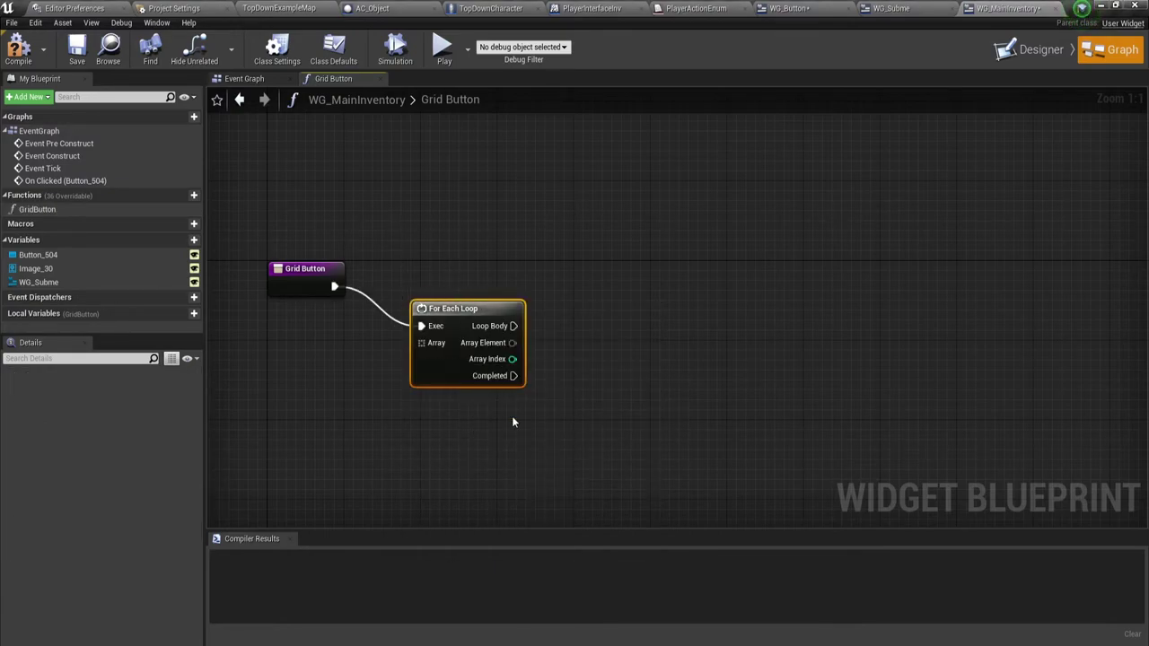
pyautogui.press('Delete')
pyautogui.moveTo(334, 286); pyautogui.dragTo(413, 285)
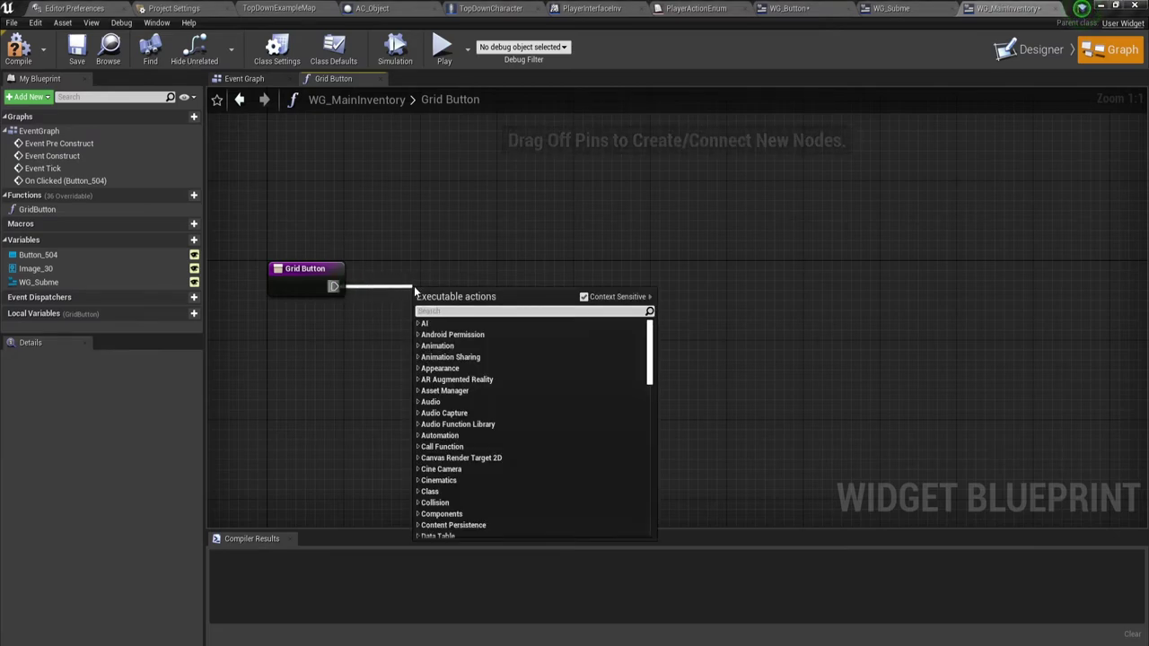
pyautogui.write('f')
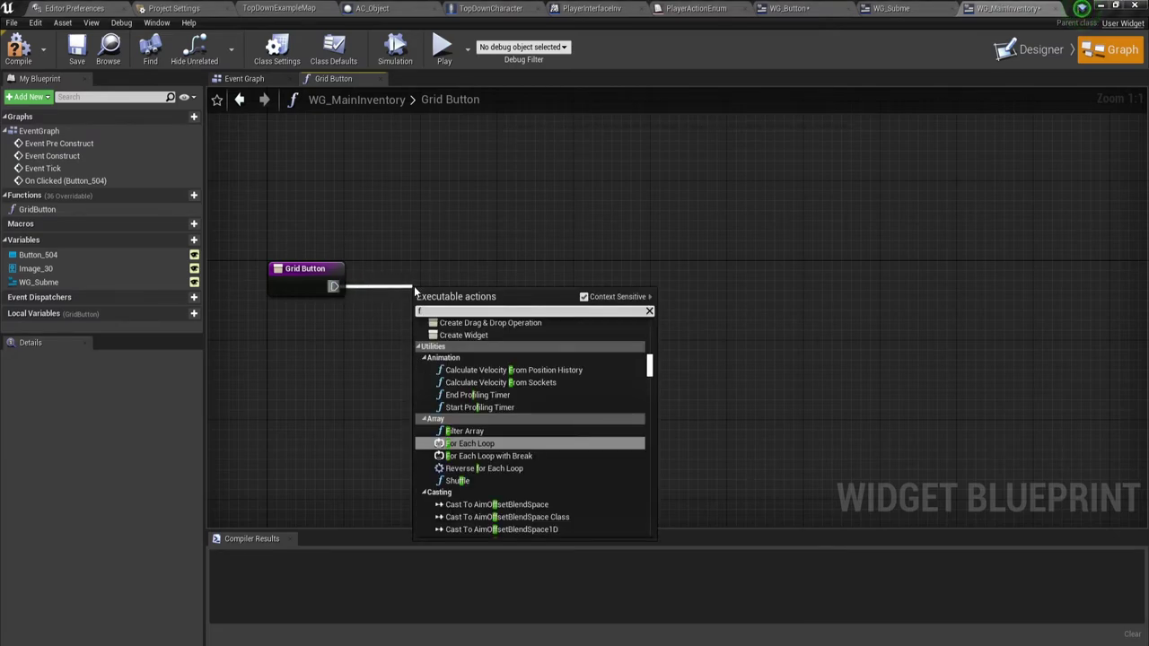
pyautogui.write('or loop')
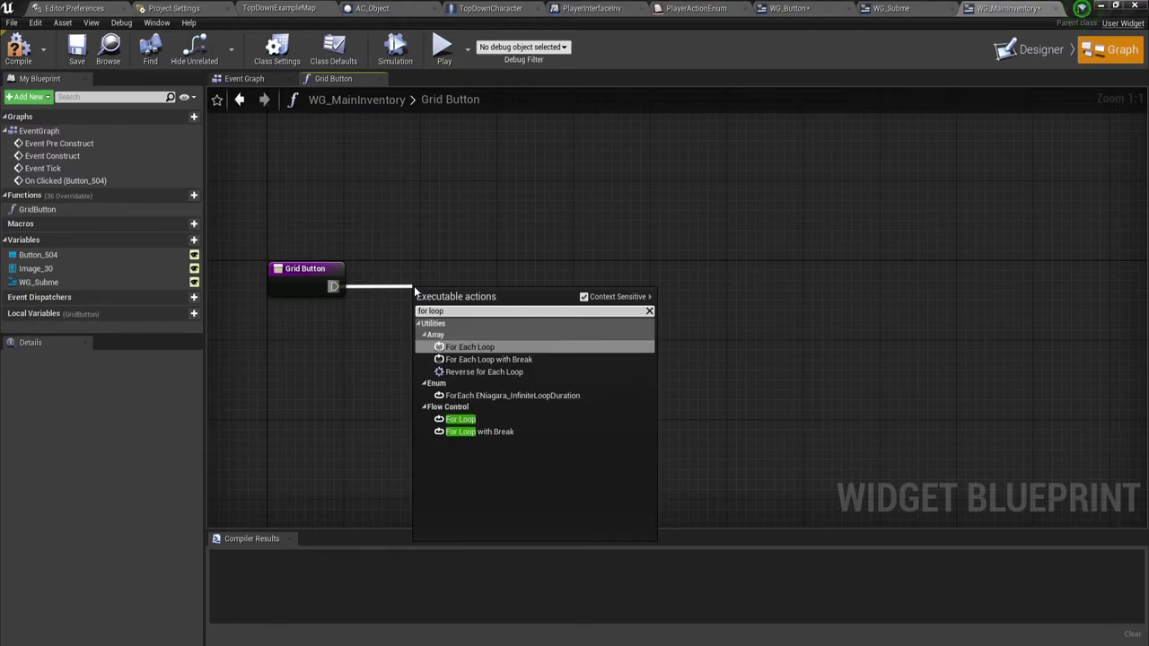
pyautogui.click(460, 419)
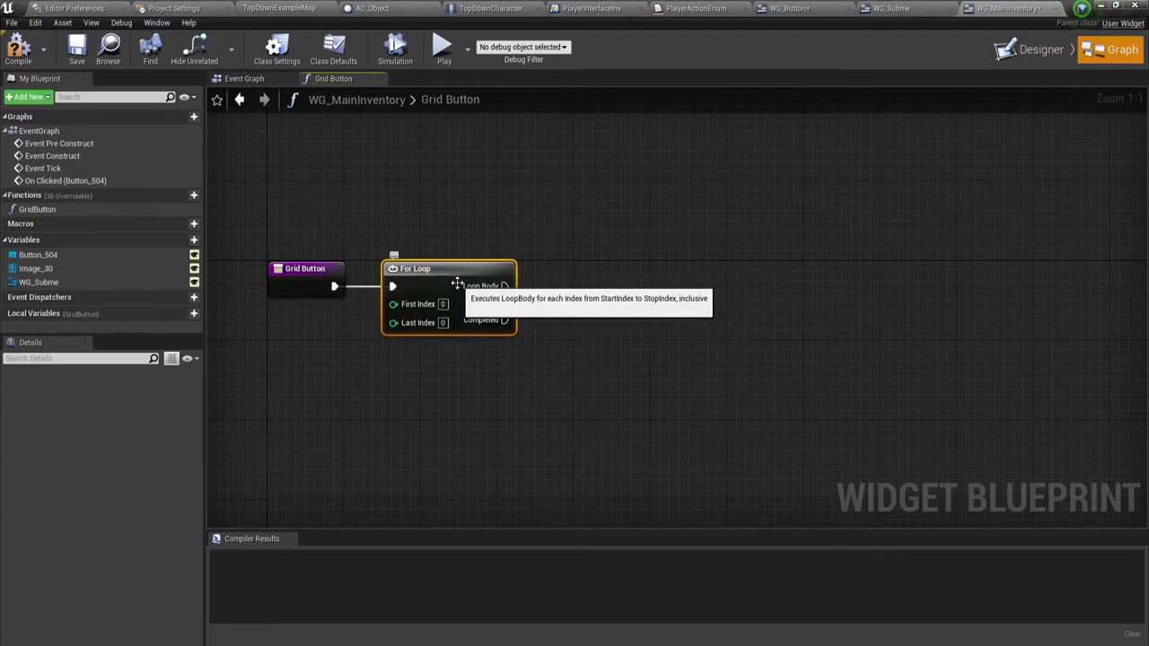
# Step: Duplicate the For Loop into the first loop's body and set the outer Last Index to 2
pyautogui.hotkey('ctrl', 'c')
pyautogui.hotkey('ctrl', 'v')
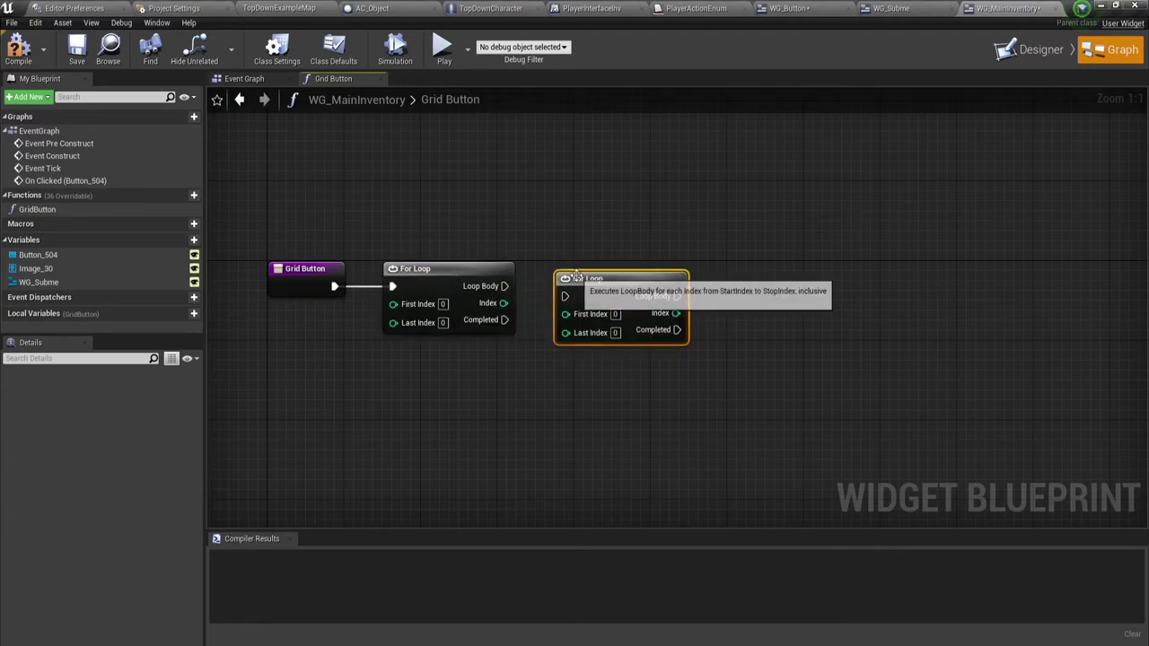
pyautogui.moveTo(419, 208); pyautogui.dragTo(508, 419)
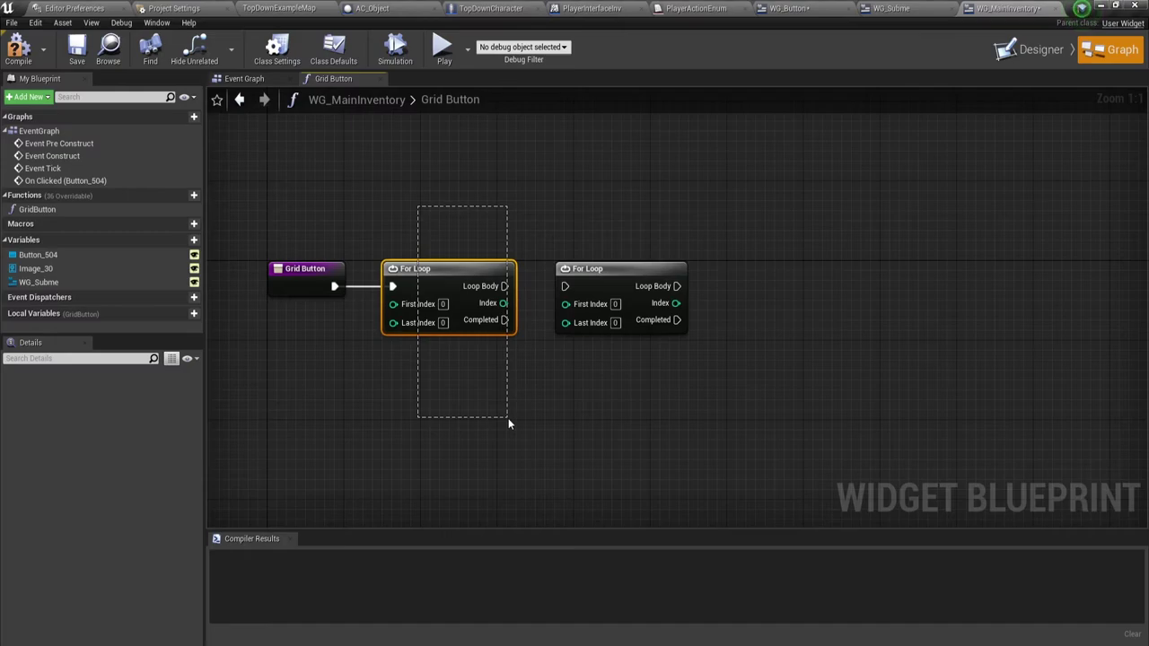
pyautogui.moveTo(505, 285); pyautogui.dragTo(564, 286)
pyautogui.click(443, 322)
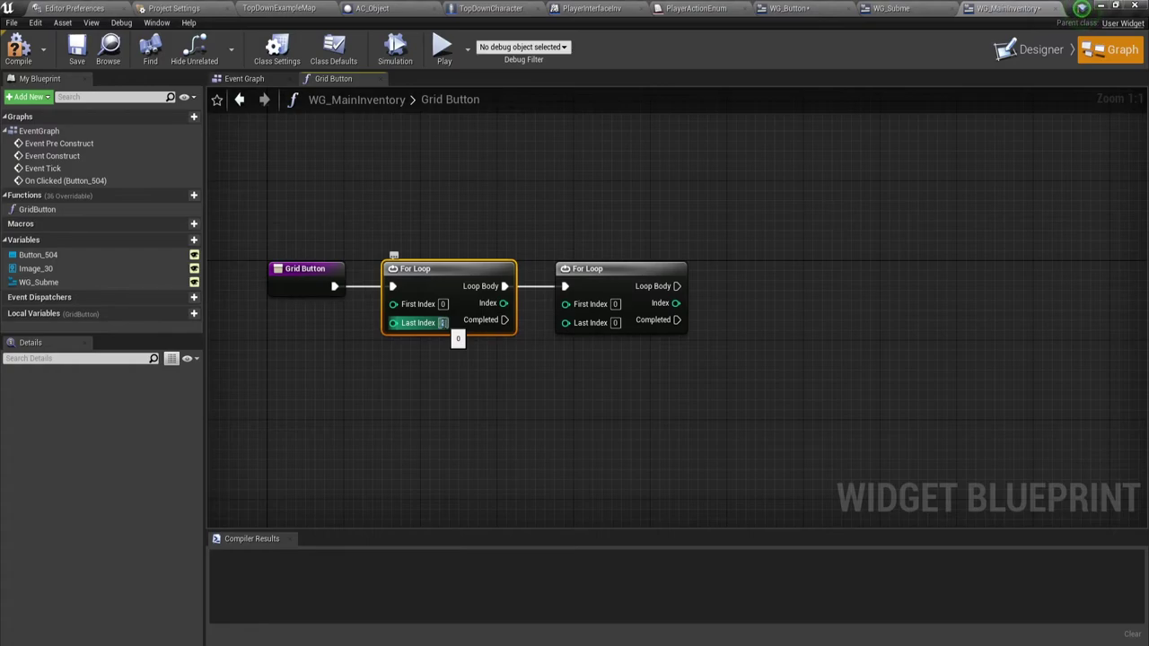
pyautogui.write('2')
pyautogui.press('Return')
# Step: Set the inner For Loop's Last Index to 1
pyautogui.click(443, 323)
pyautogui.write('3')
pyautogui.press('Return')
pyautogui.write('1')
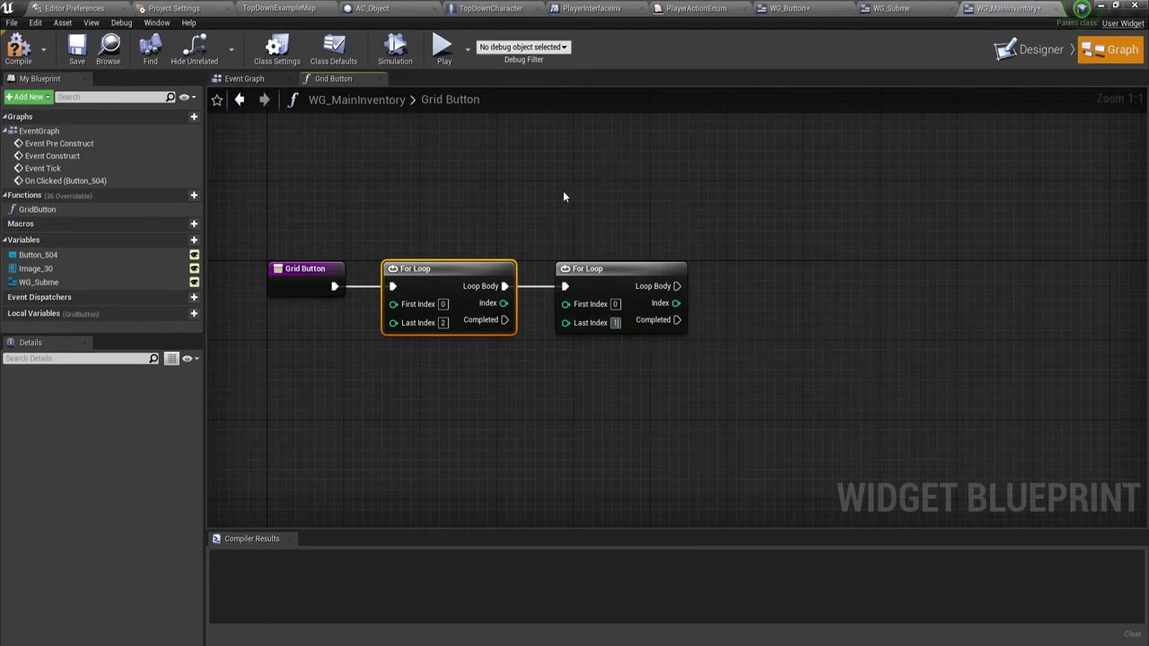
pyautogui.moveTo(728, 407); pyautogui.dragTo(689, 394, button='right')
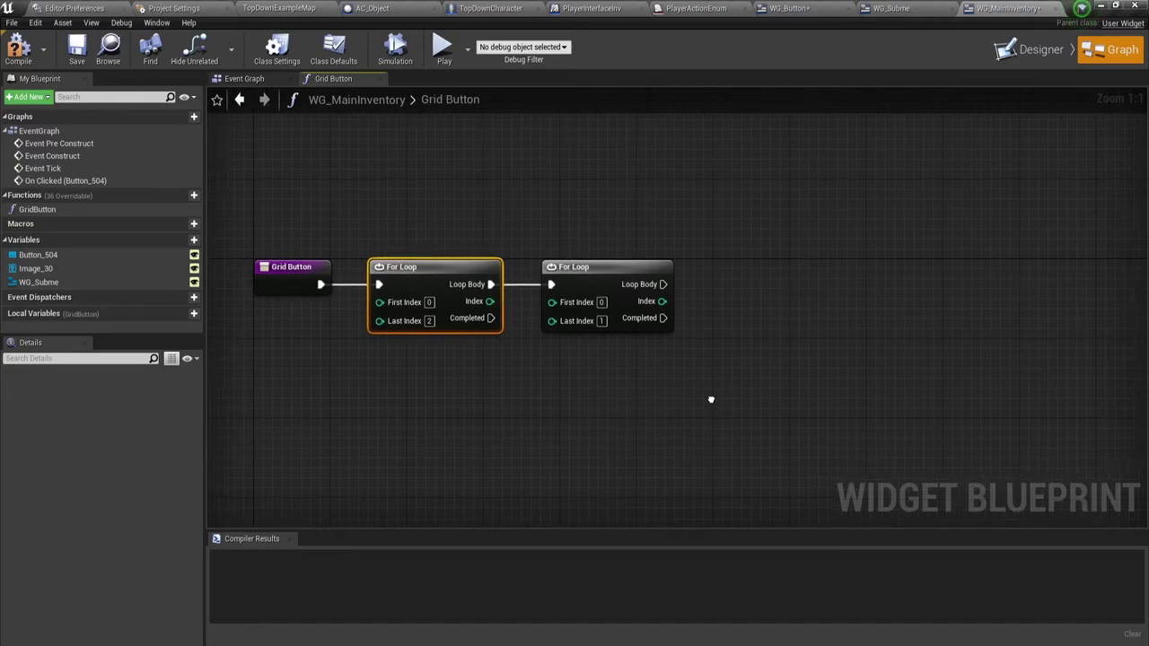
pyautogui.moveTo(686, 337); pyautogui.dragTo(623, 336, button='right')
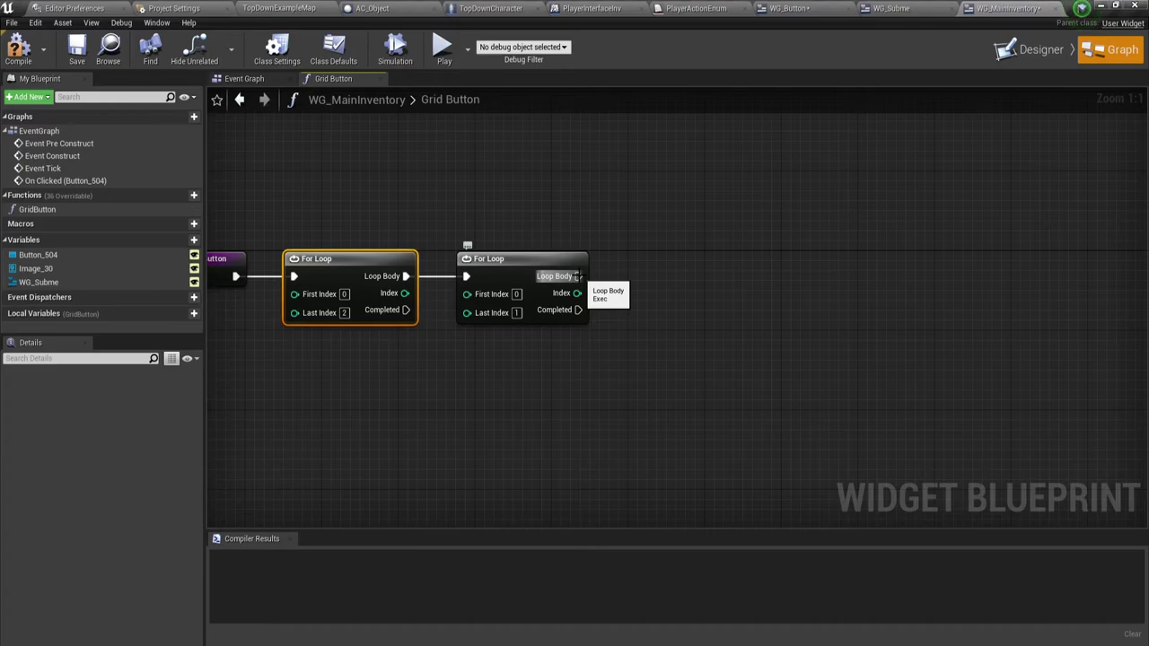
pyautogui.moveTo(579, 276); pyautogui.dragTo(681, 261)
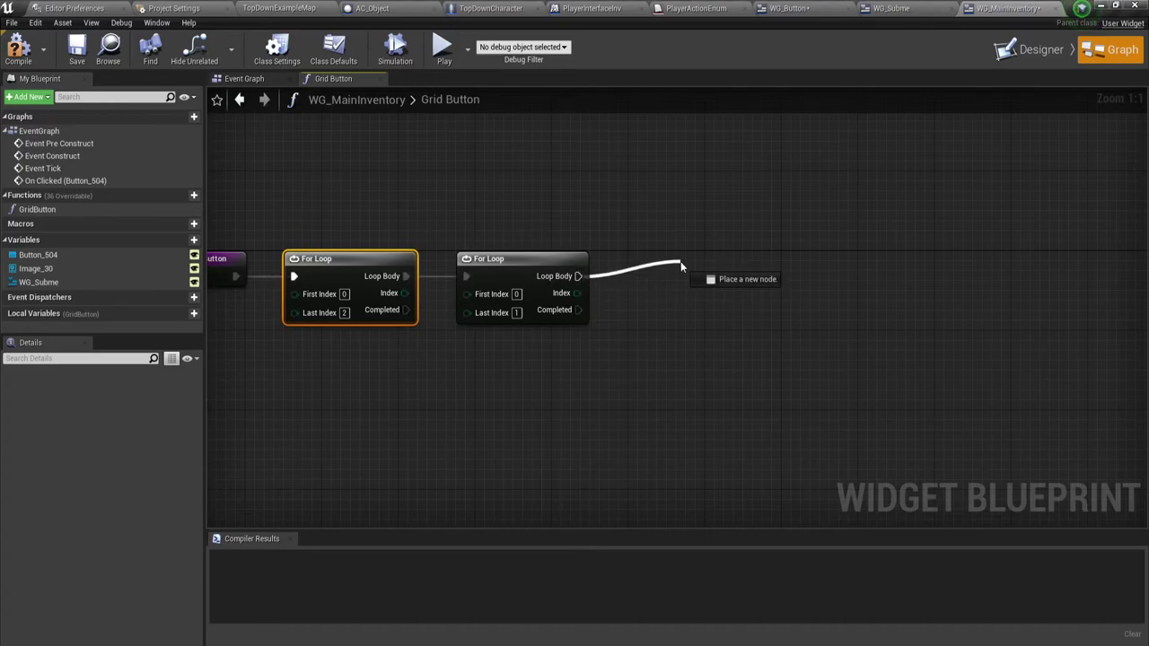
# Step: Add a Create Widget node of class WG_Button owned by Get Player Controller
pyautogui.click(665, 238)
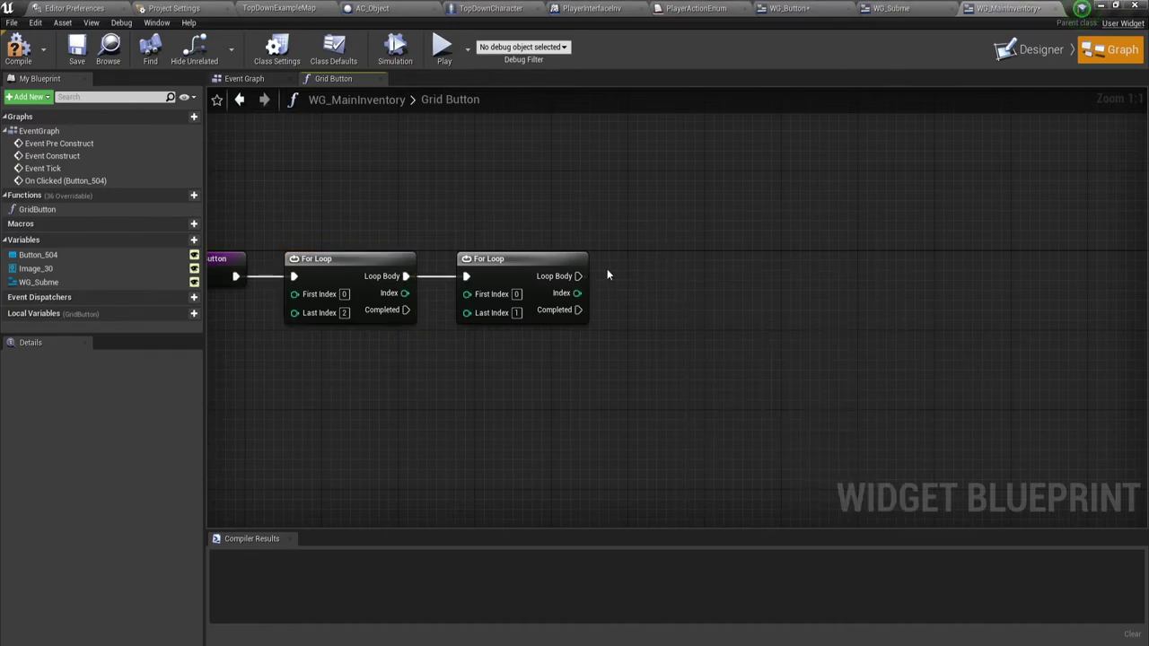
pyautogui.rightClick(607, 372)
pyautogui.write('get')
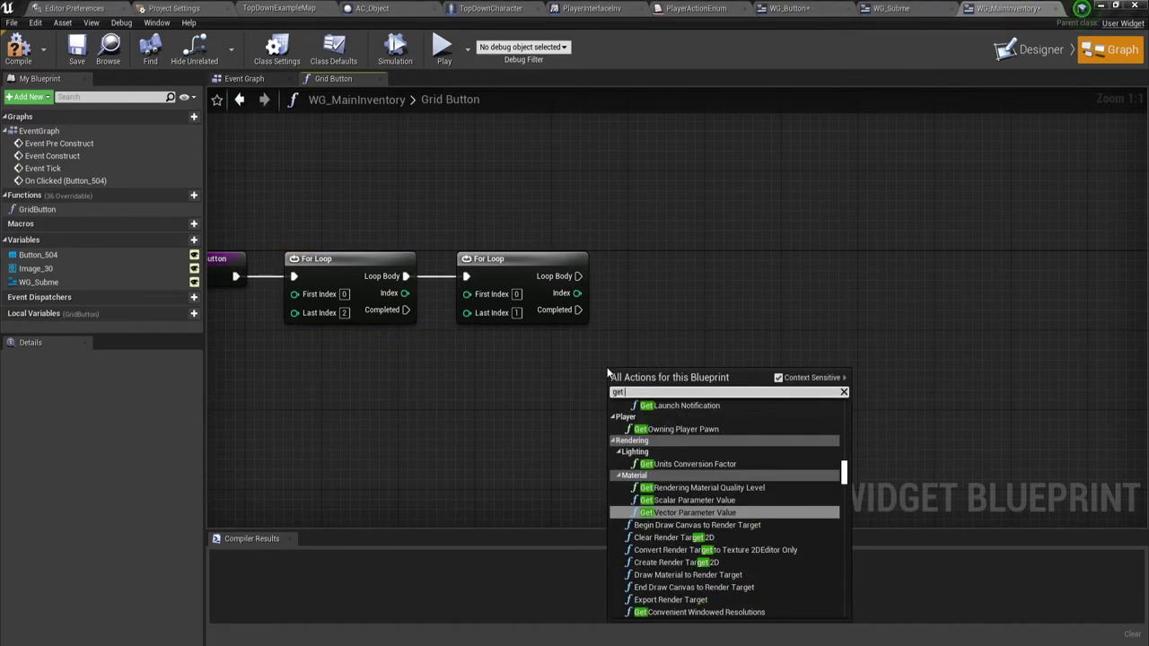
pyautogui.write(' pla')
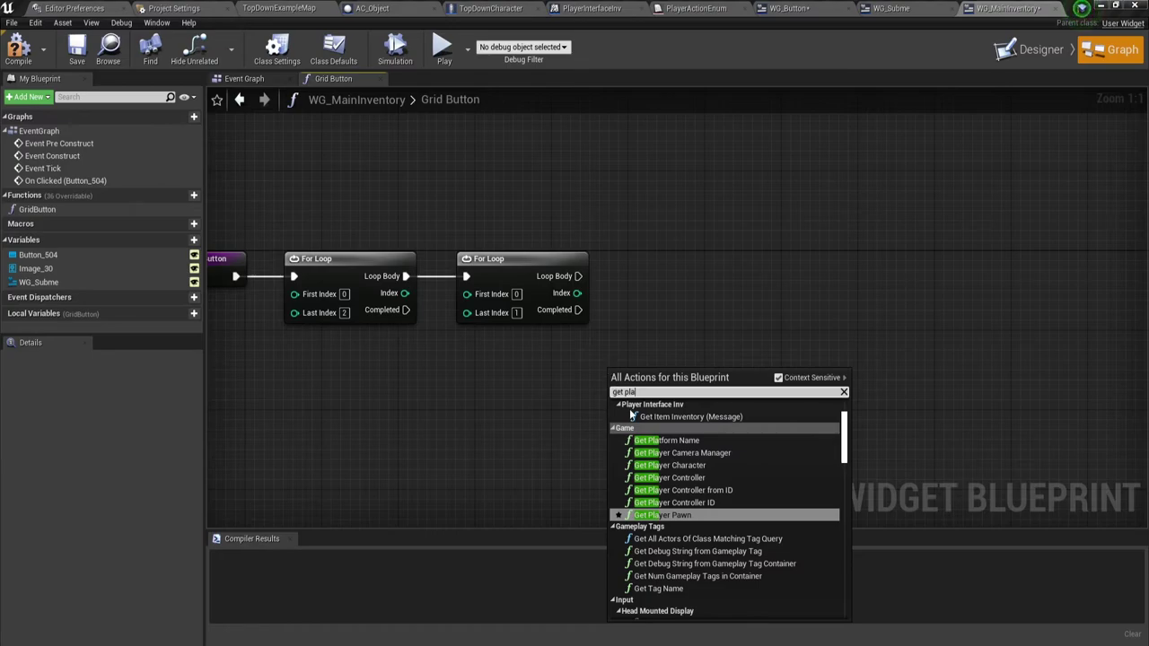
pyautogui.click(683, 477)
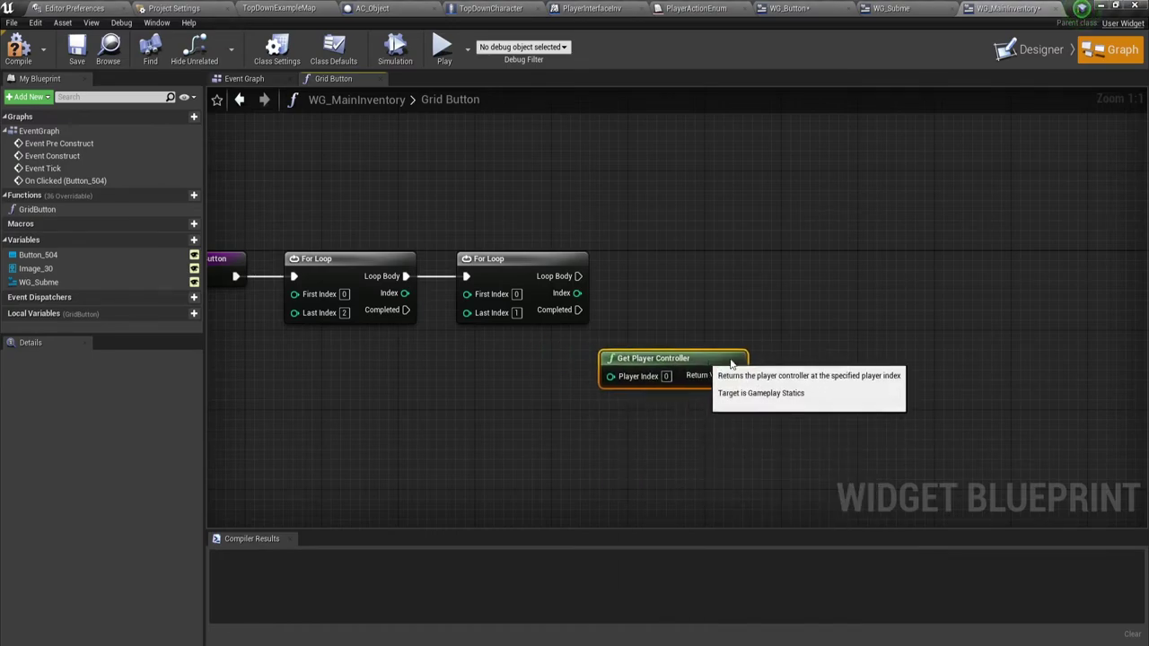
pyautogui.moveTo(732, 363); pyautogui.dragTo(736, 230)
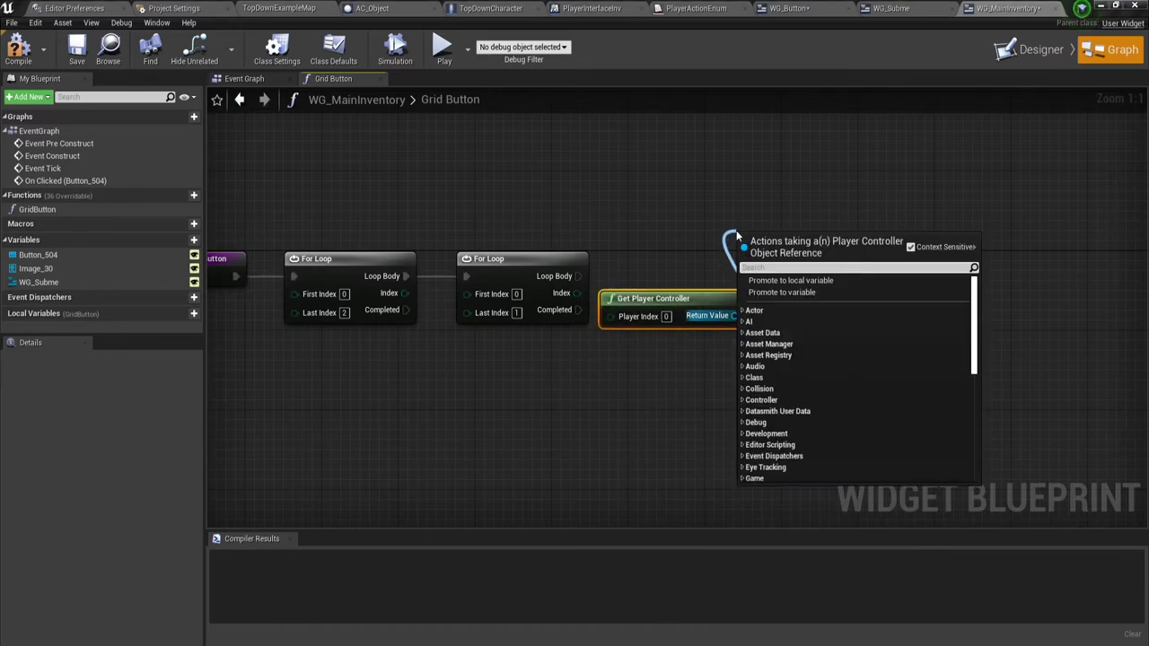
pyautogui.write('cre')
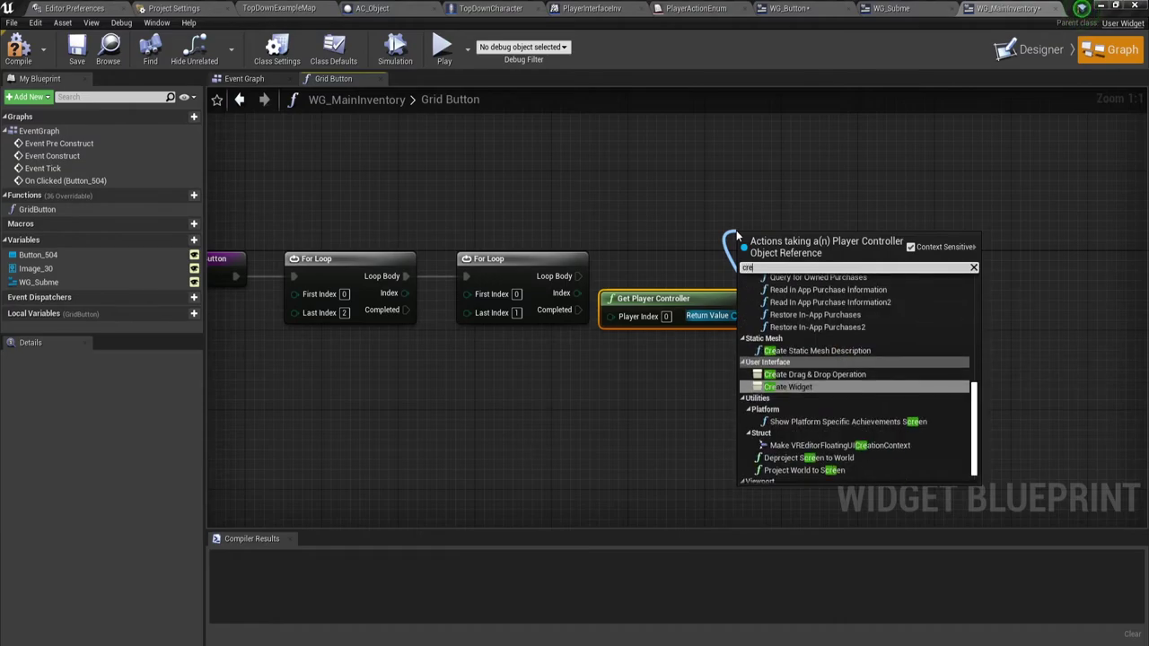
pyautogui.press('Return')
pyautogui.click(818, 275)
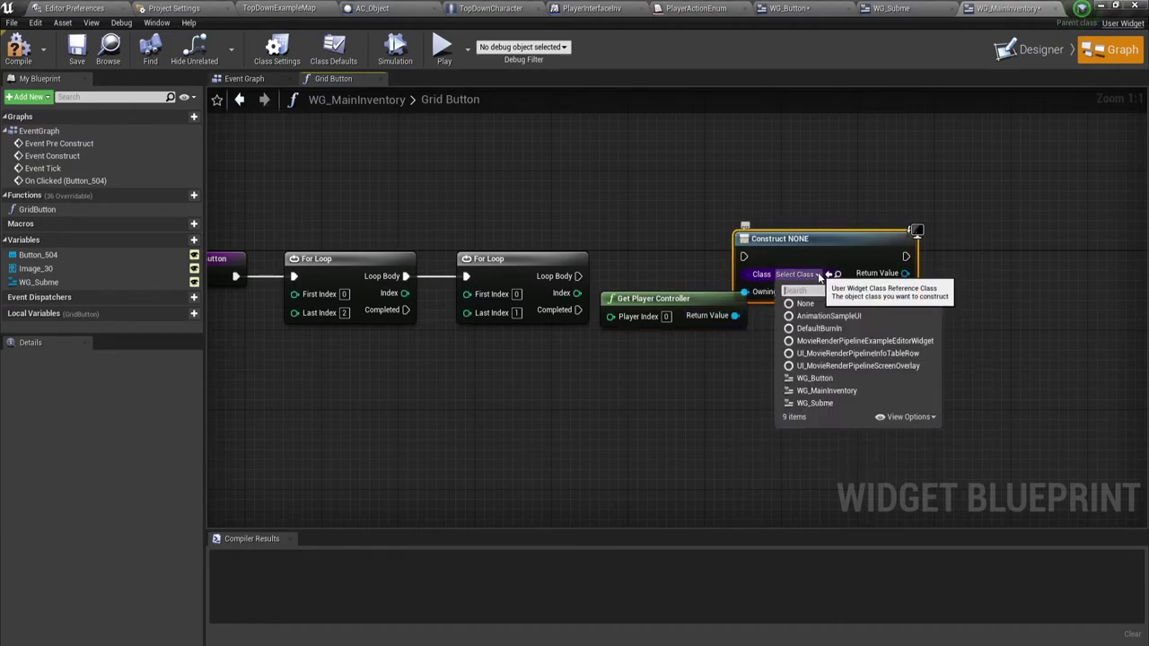
pyautogui.click(826, 378)
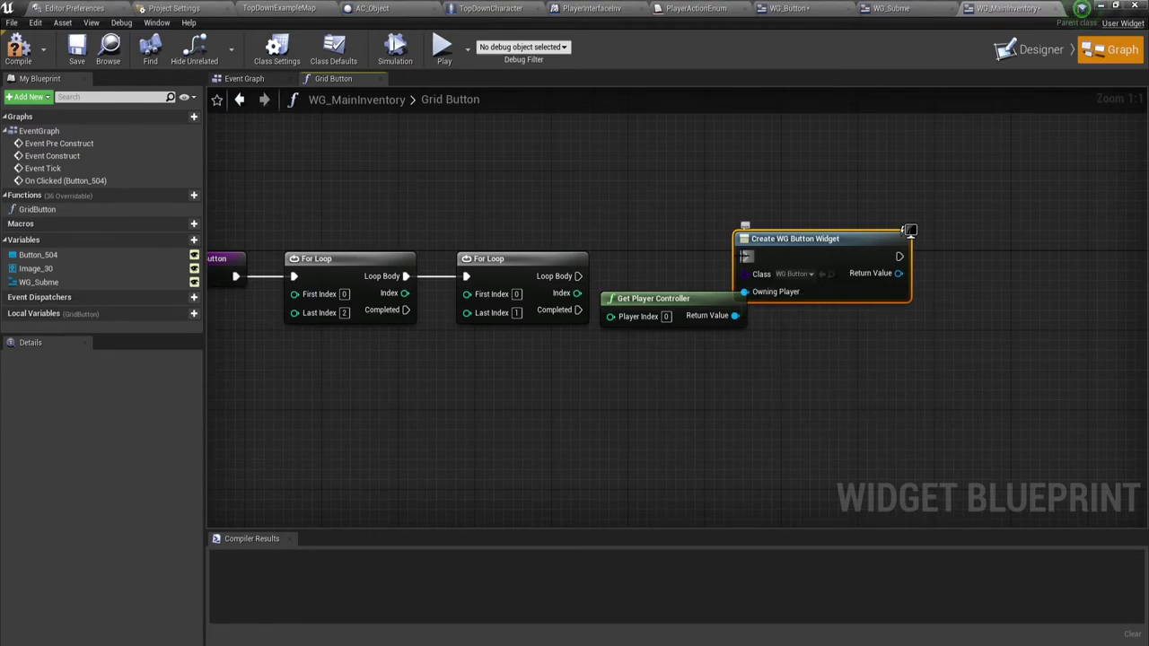
# Step: Wire the inner loop's Loop Body into Create WG Button Widget
pyautogui.moveTo(578, 276); pyautogui.dragTo(745, 256)
pyautogui.moveTo(778, 376); pyautogui.dragTo(574, 370, button='right')
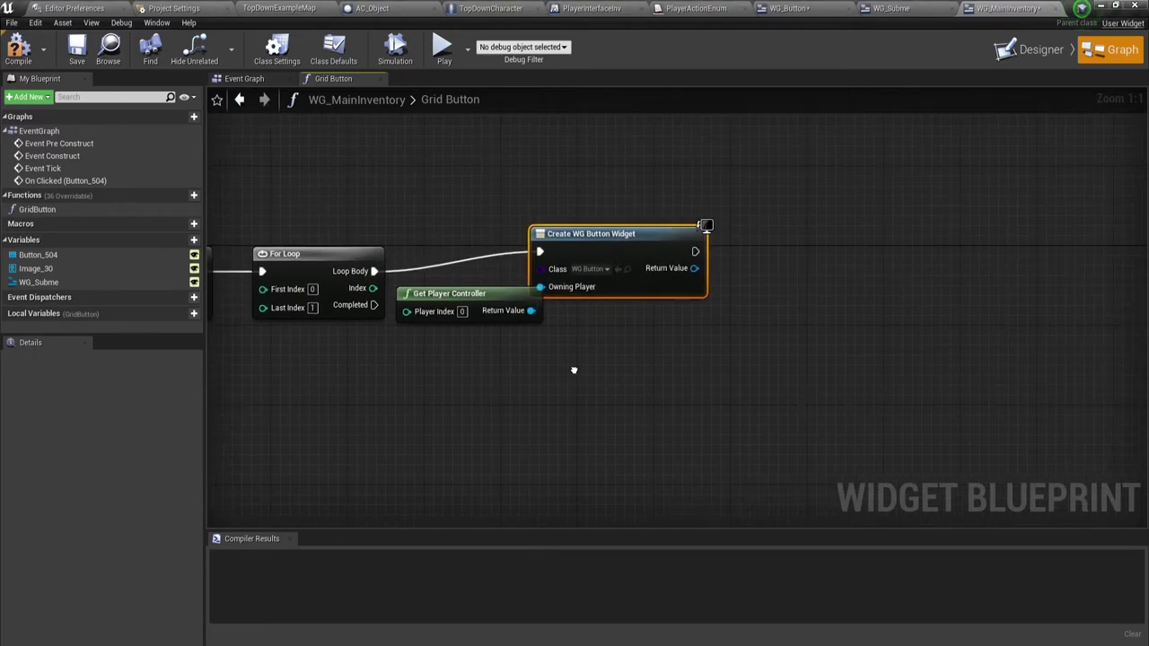
pyautogui.moveTo(706, 372); pyautogui.dragTo(640, 362, button='right')
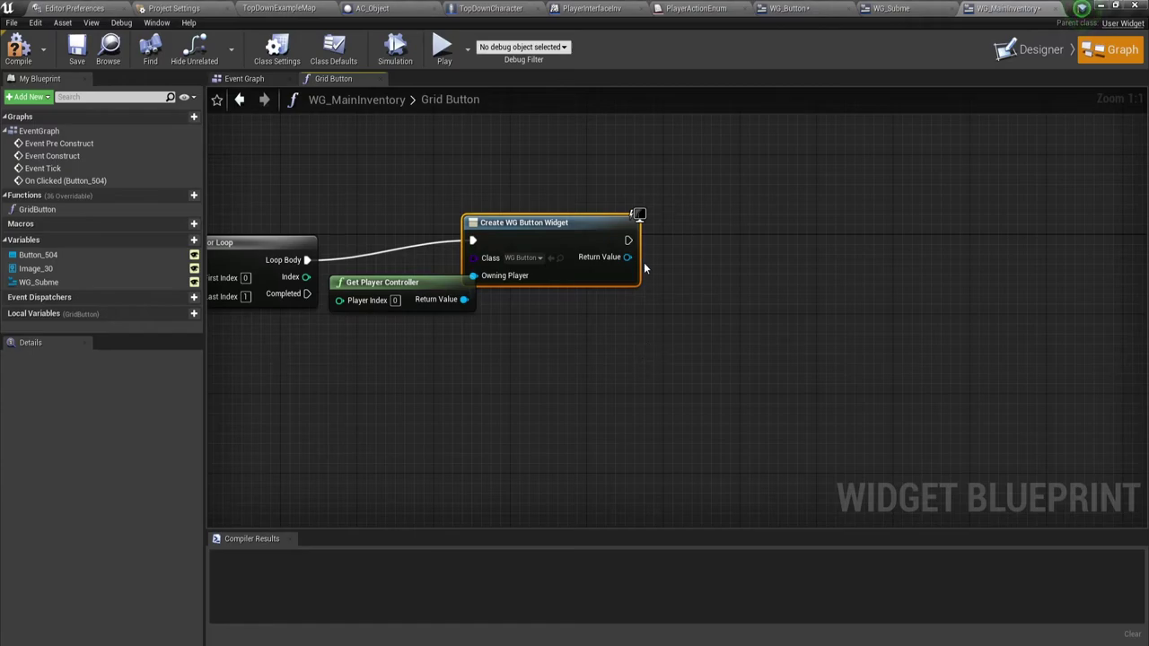
pyautogui.moveTo(628, 240); pyautogui.dragTo(739, 240)
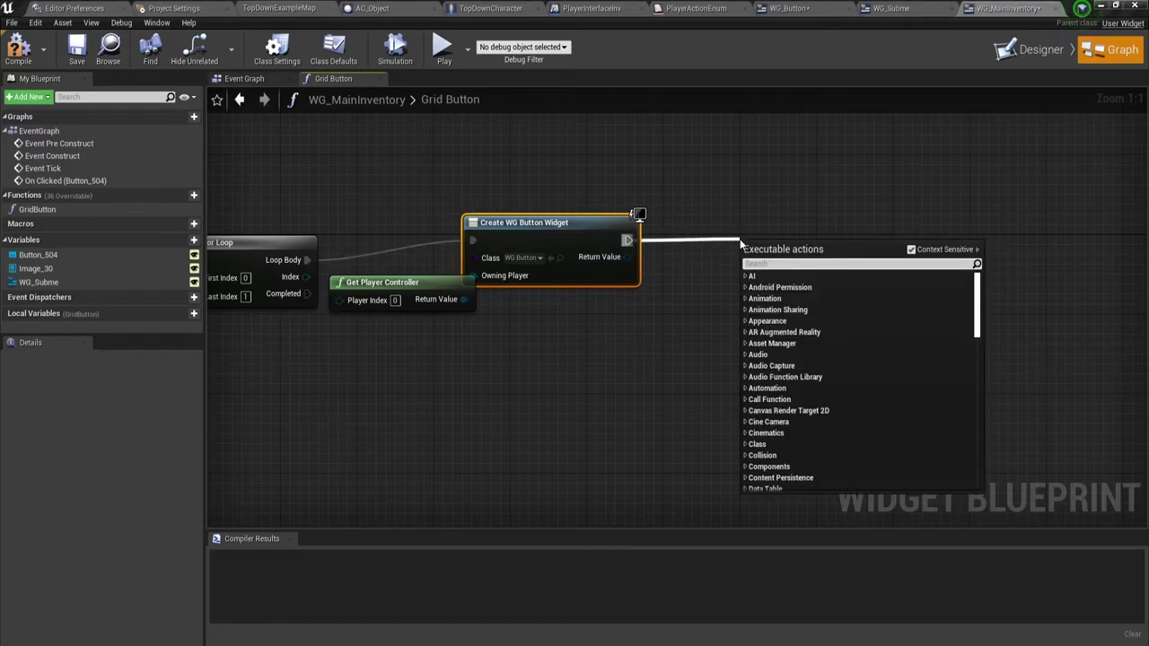
pyautogui.click(633, 256)
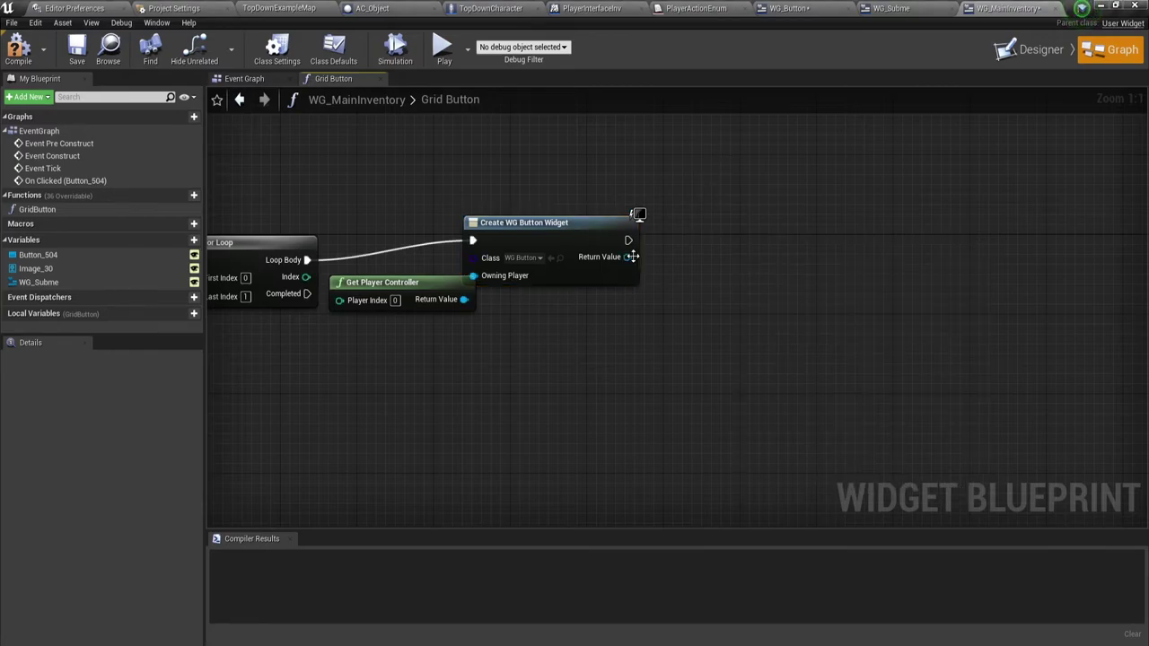
pyautogui.moveTo(633, 257); pyautogui.dragTo(676, 255)
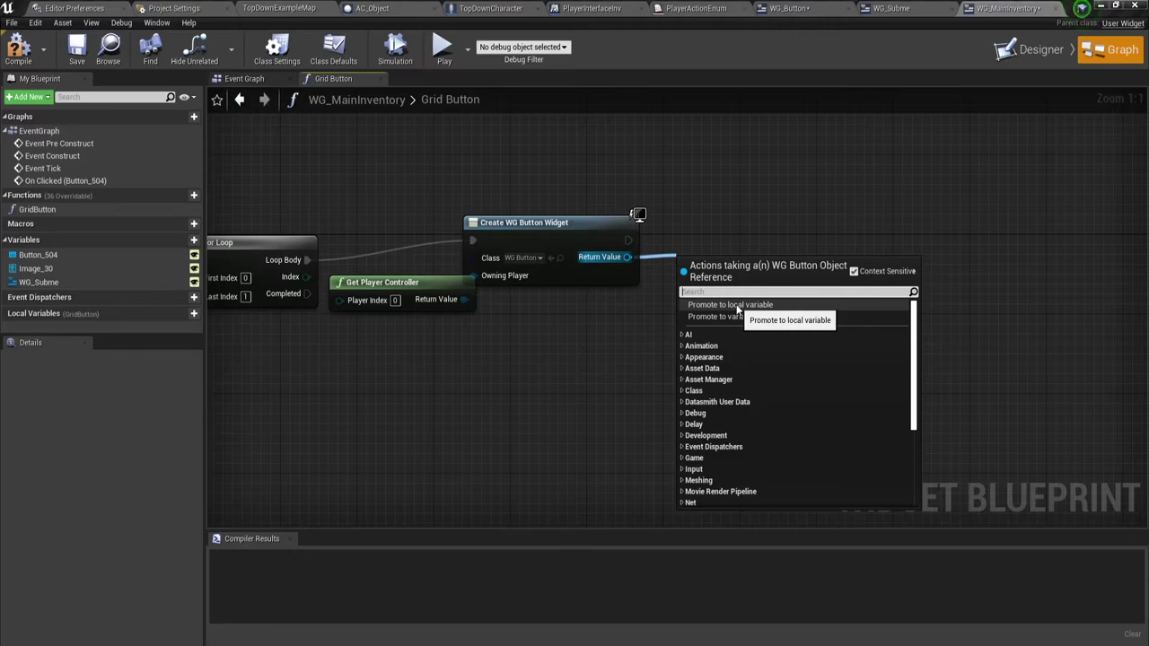
# Step: Promote the created widget's Return Value to local variable LocWGButton and tidy the SET node
pyautogui.click(738, 306)
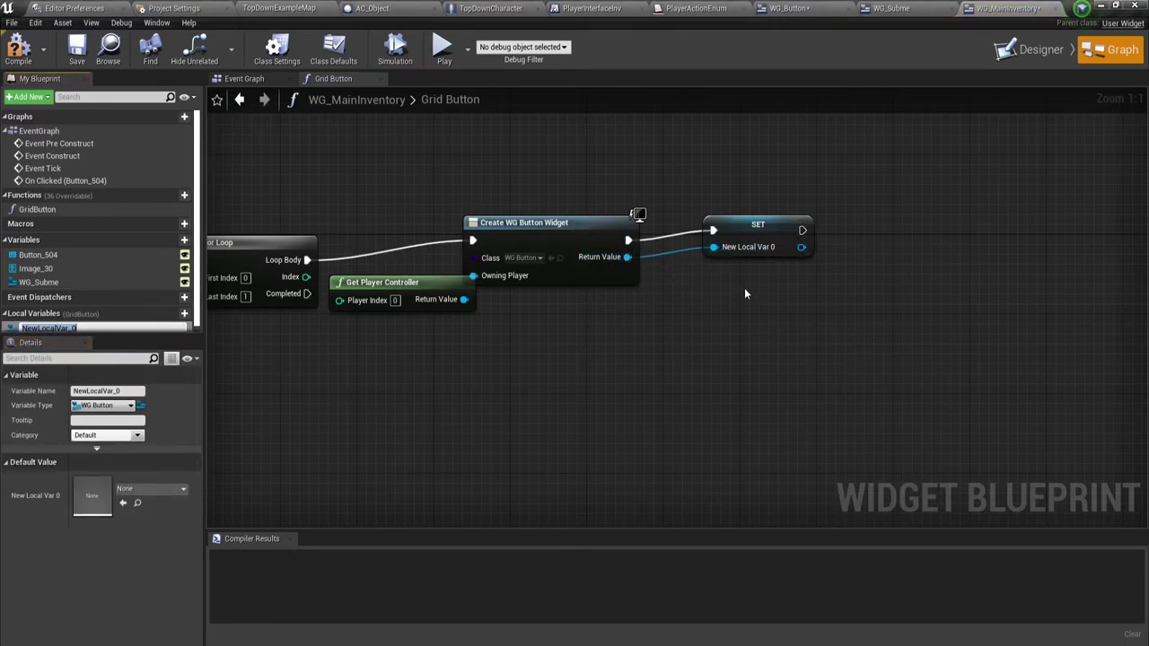
pyautogui.press('BackSpace')
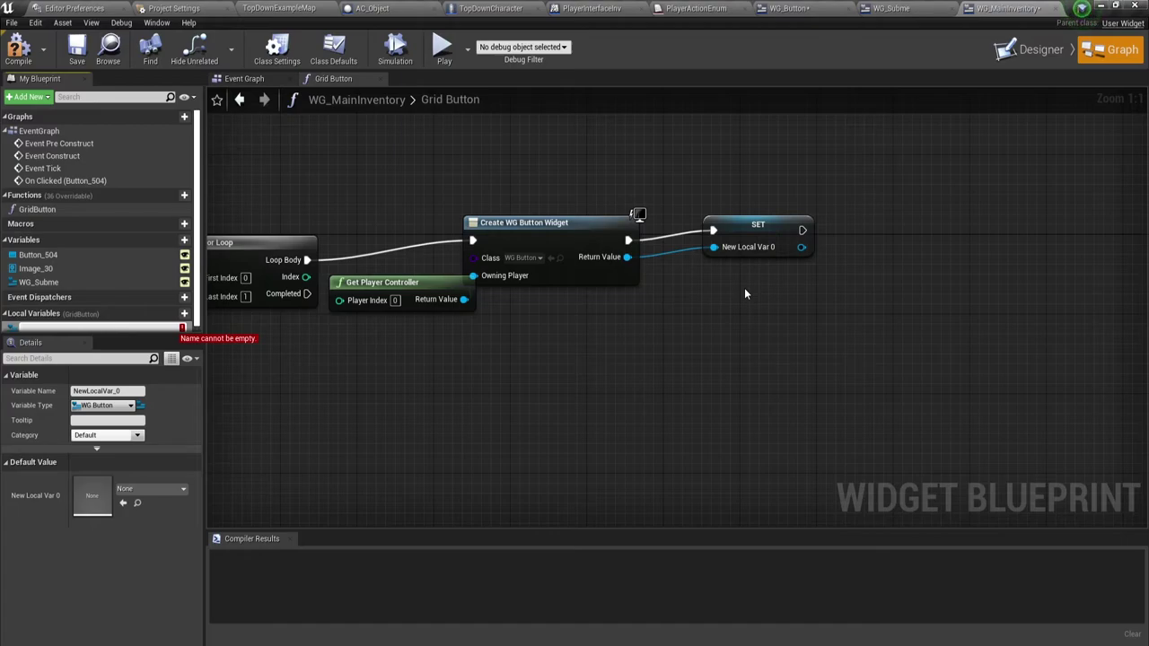
pyautogui.write('Lo')
pyautogui.write('Butto')
pyautogui.write('n')
pyautogui.write('WG')
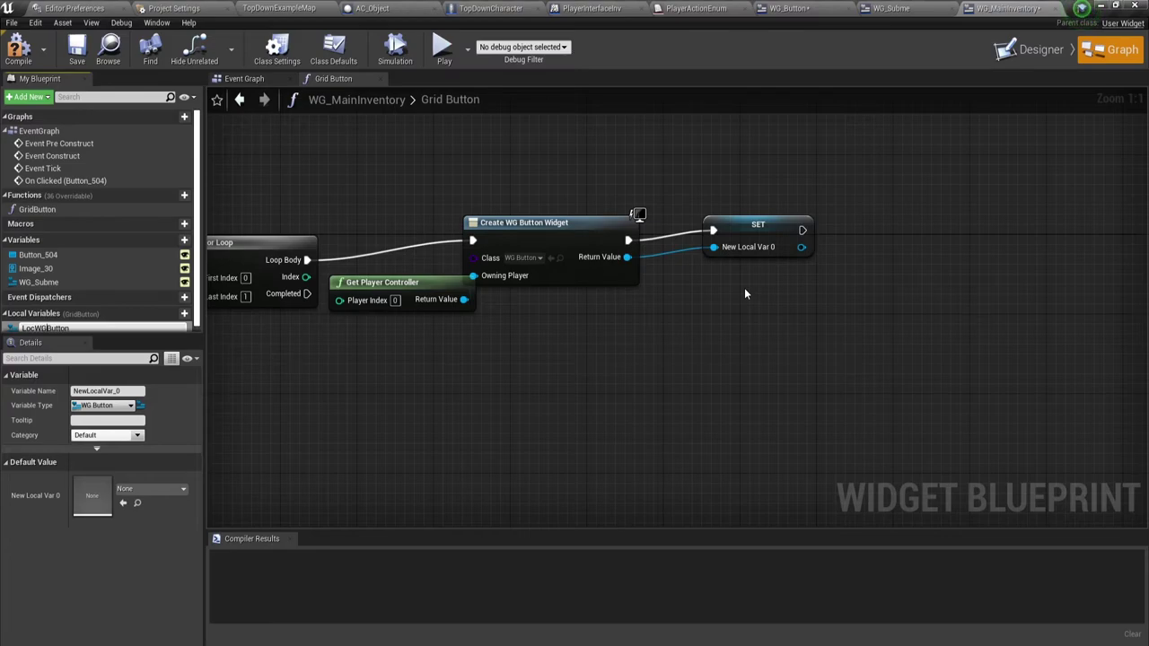
pyautogui.press('Return')
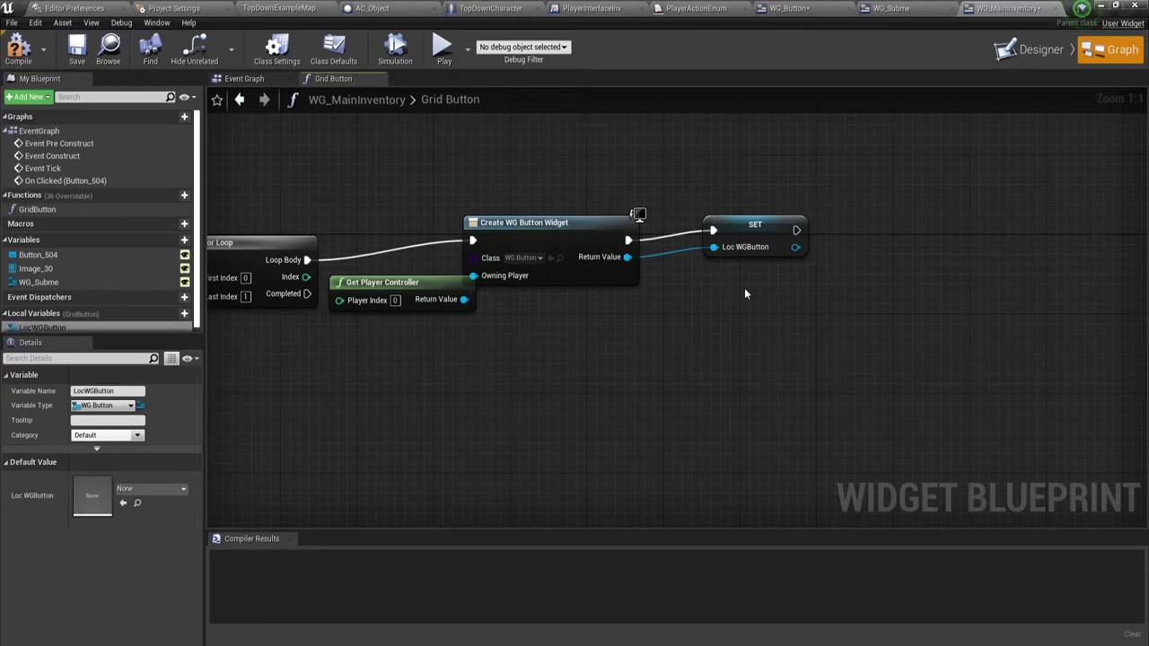
pyautogui.moveTo(766, 248); pyautogui.dragTo(718, 259)
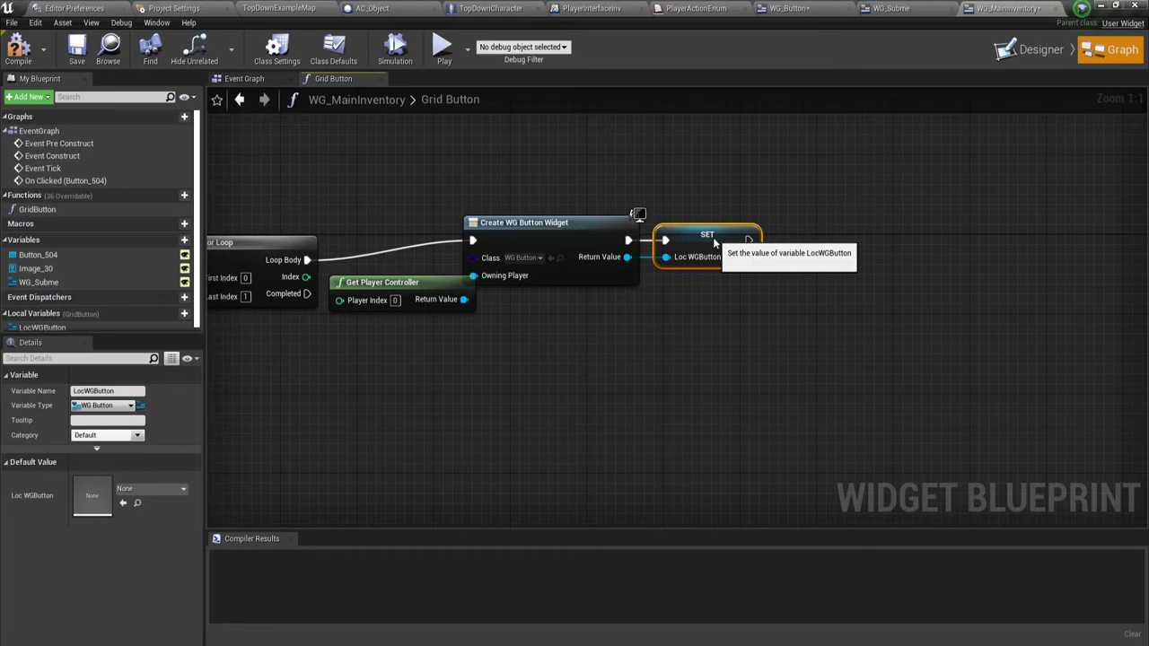
pyautogui.moveTo(716, 309); pyautogui.dragTo(581, 334, button='right')
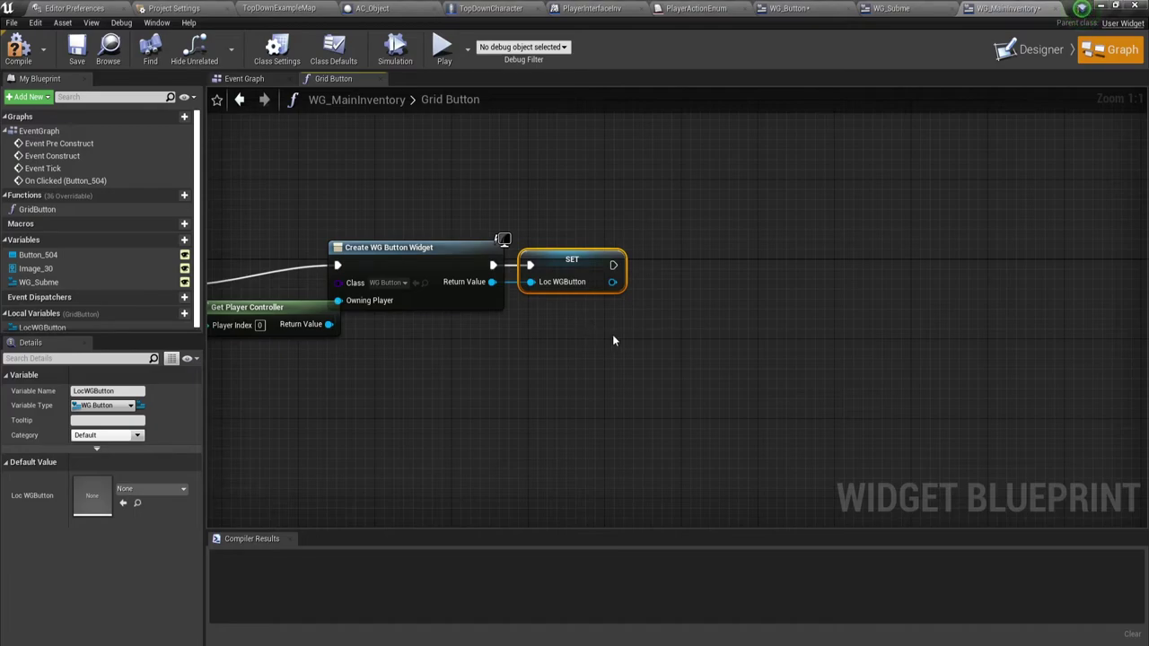
pyautogui.moveTo(615, 337); pyautogui.dragTo(555, 337, button='right')
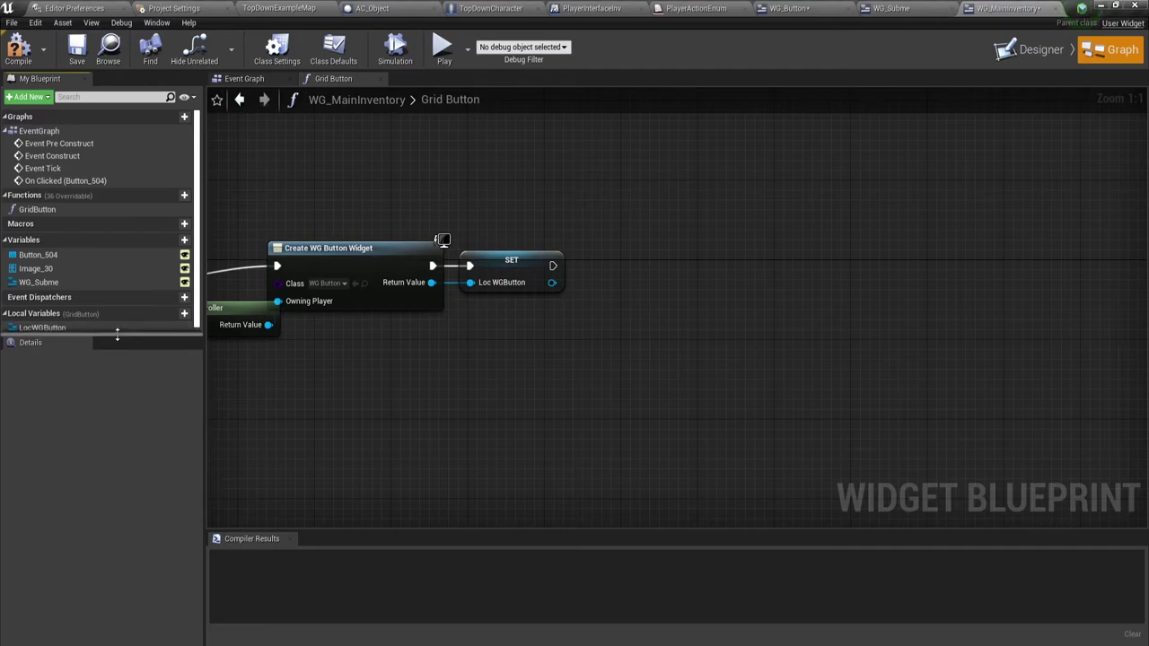
pyautogui.moveTo(116, 334); pyautogui.dragTo(116, 392)
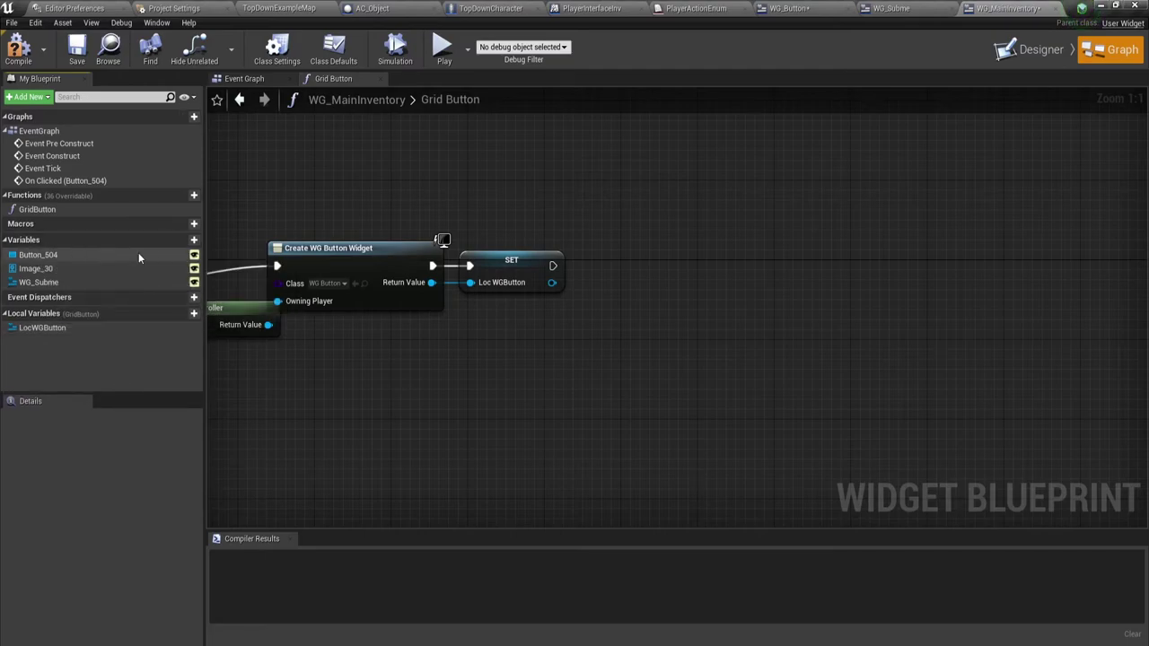
# Step: Add variable ButtonGrid as an Array of WG Button Object References
pyautogui.click(179, 240)
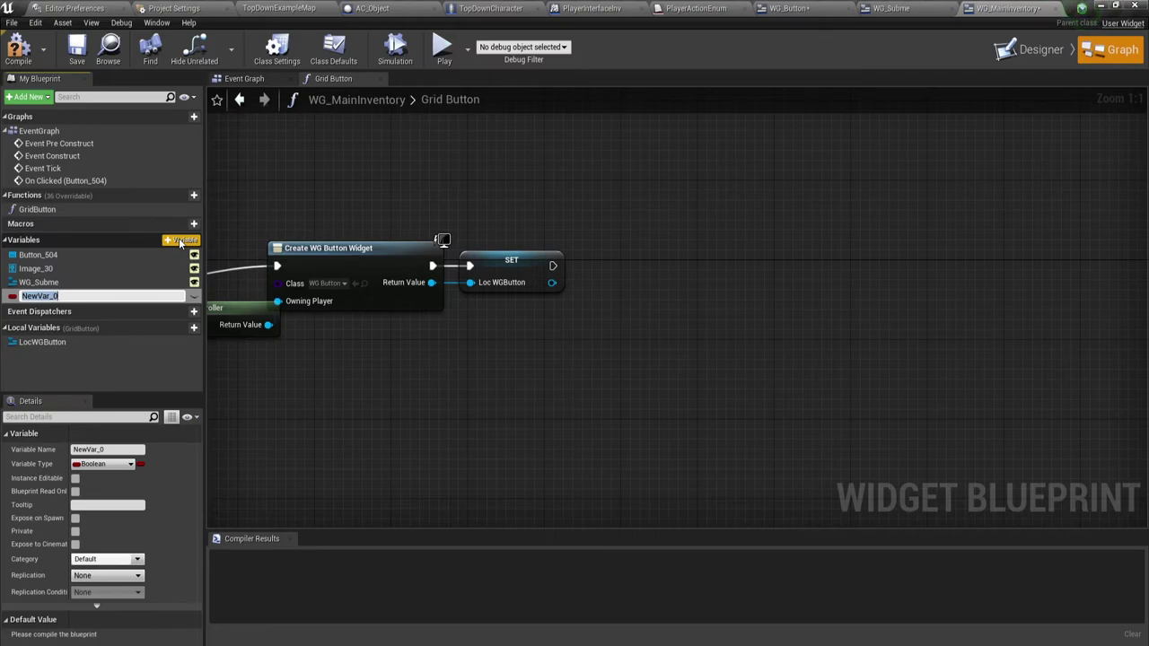
pyautogui.write('Butto')
pyautogui.write('n')
pyautogui.write('Grid')
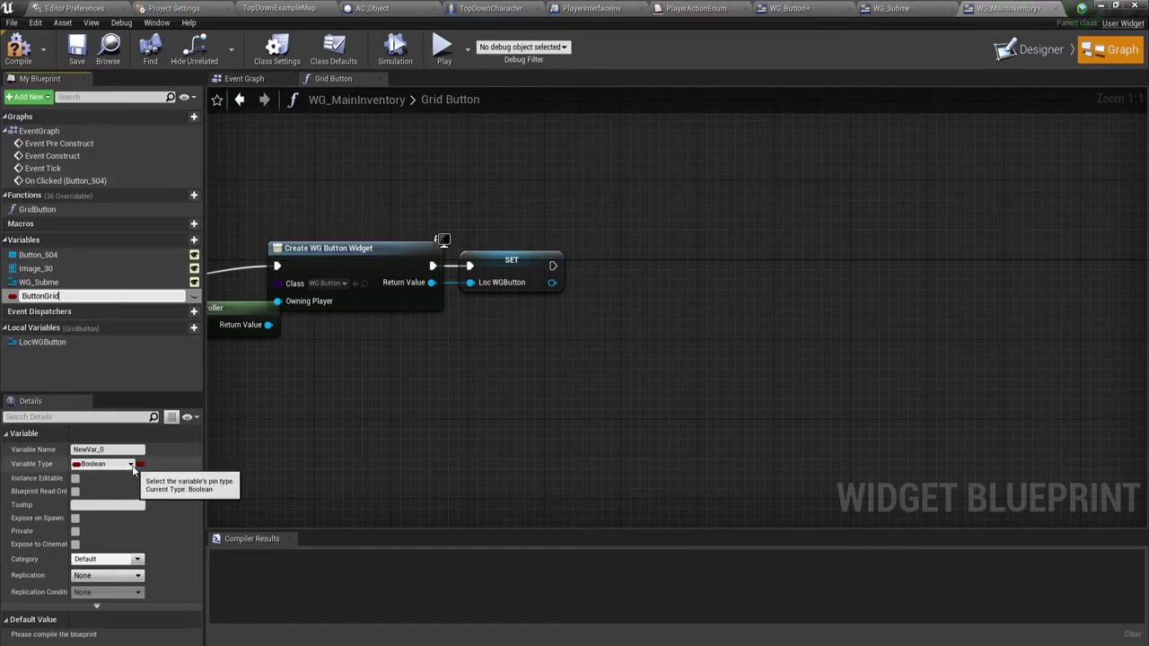
pyautogui.press('Return')
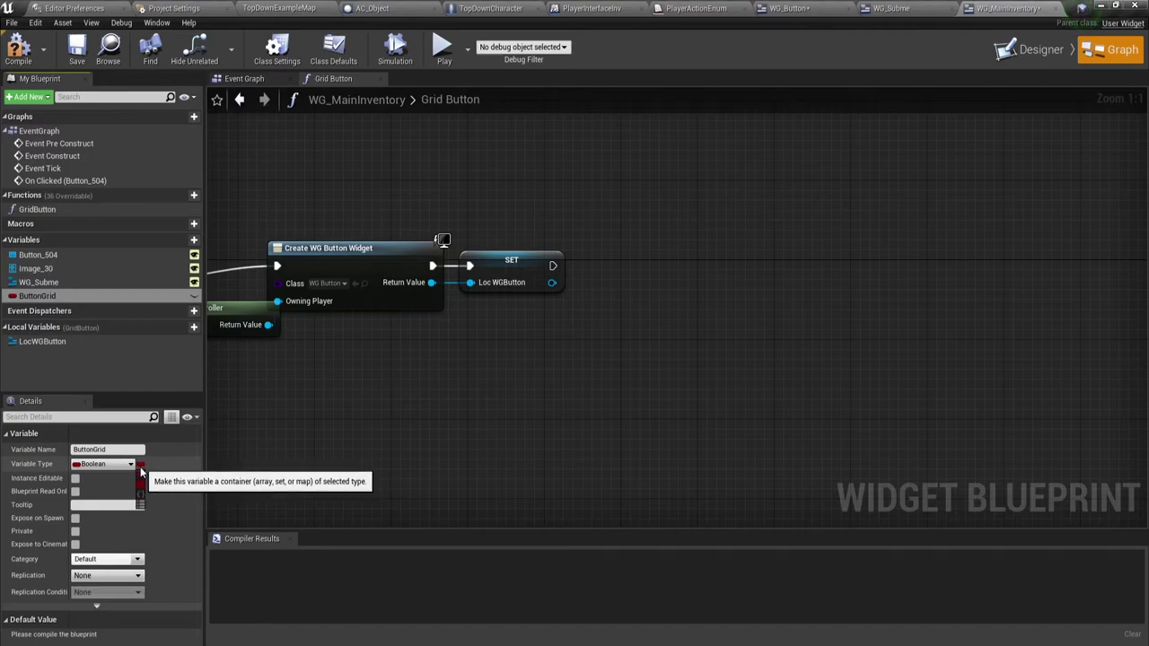
pyautogui.click(140, 464)
pyautogui.click(140, 474)
pyautogui.click(106, 464)
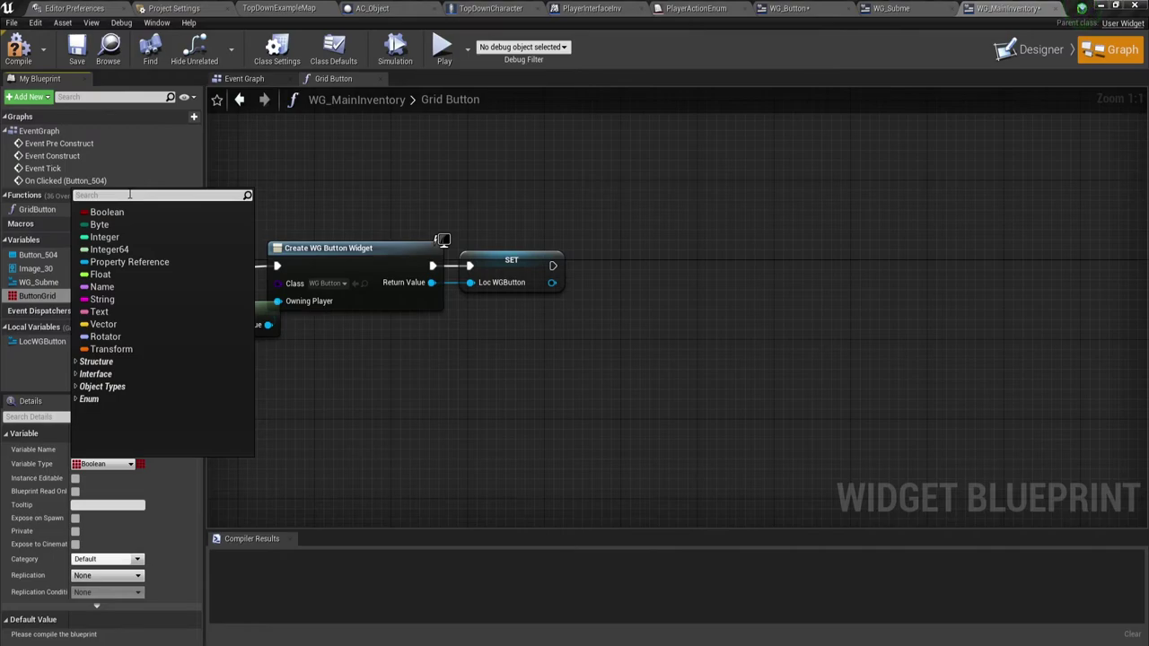
pyautogui.write('MW')
pyautogui.press('BackSpace')
pyautogui.press('BackSpace')
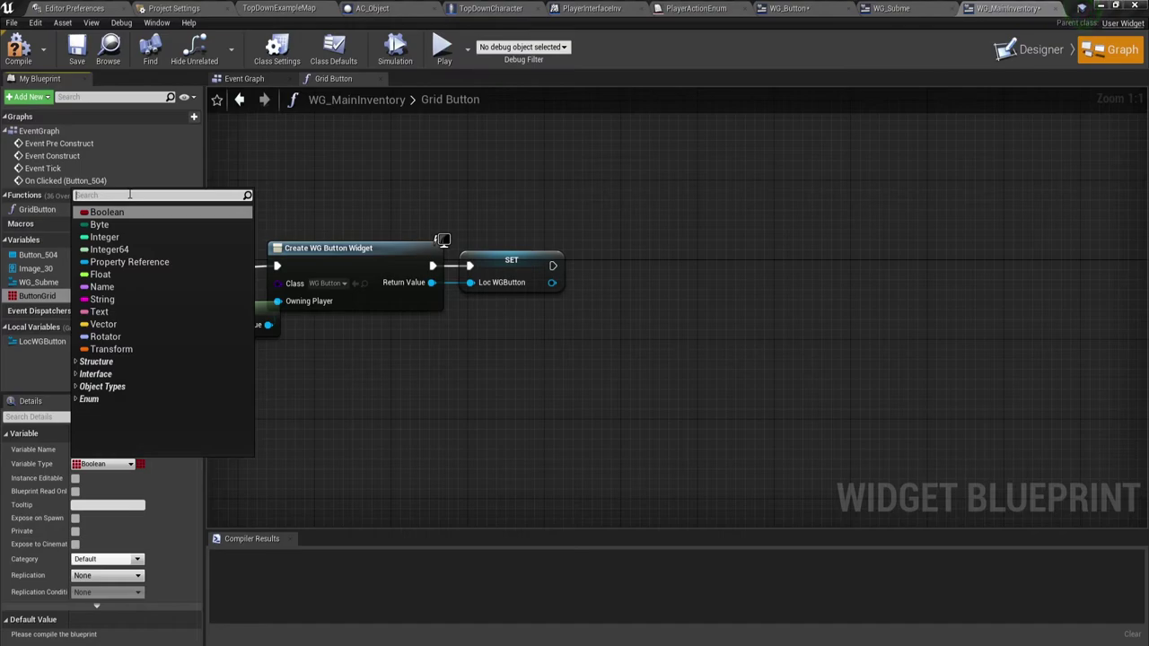
pyautogui.write('WG')
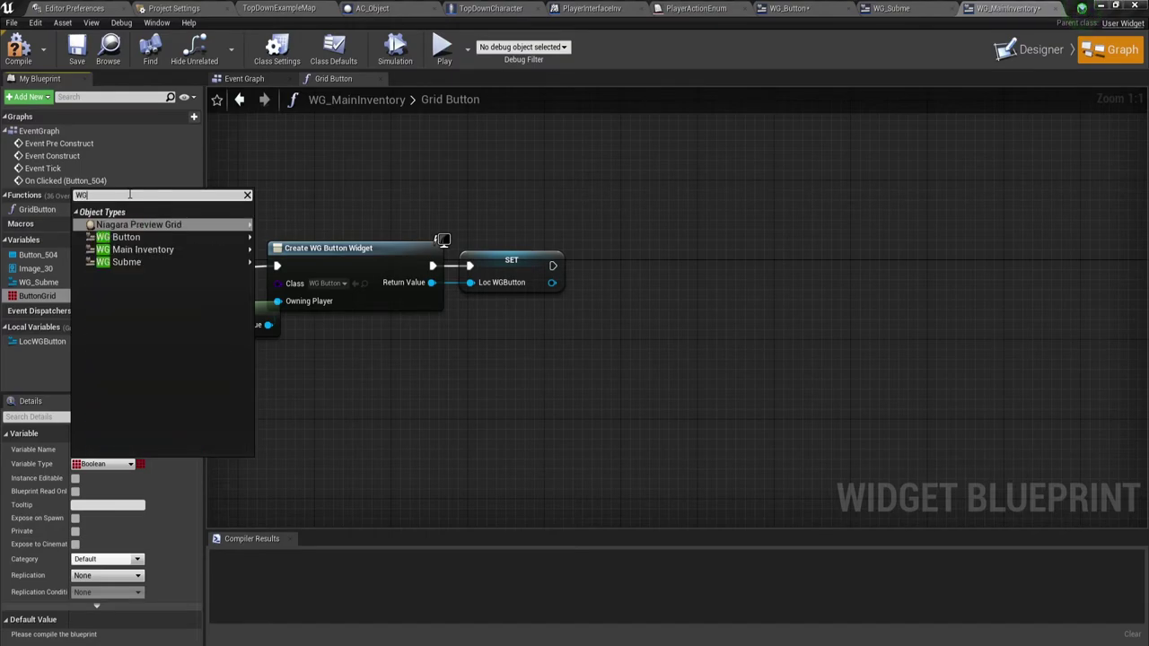
pyautogui.moveTo(157, 236)
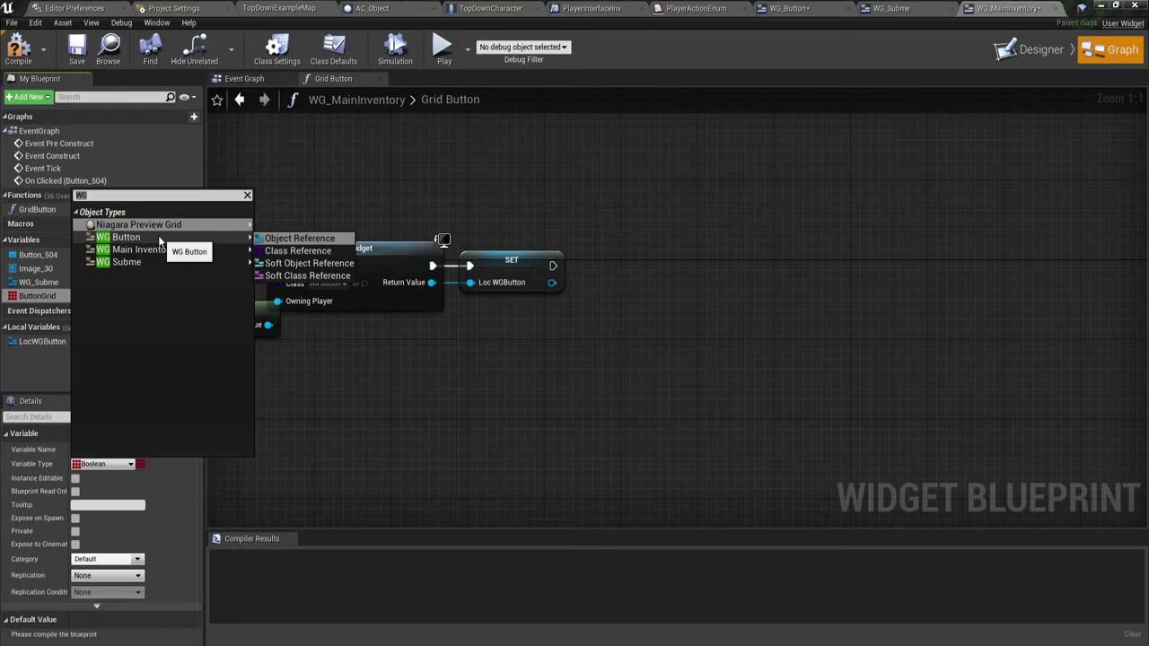
pyautogui.click(288, 241)
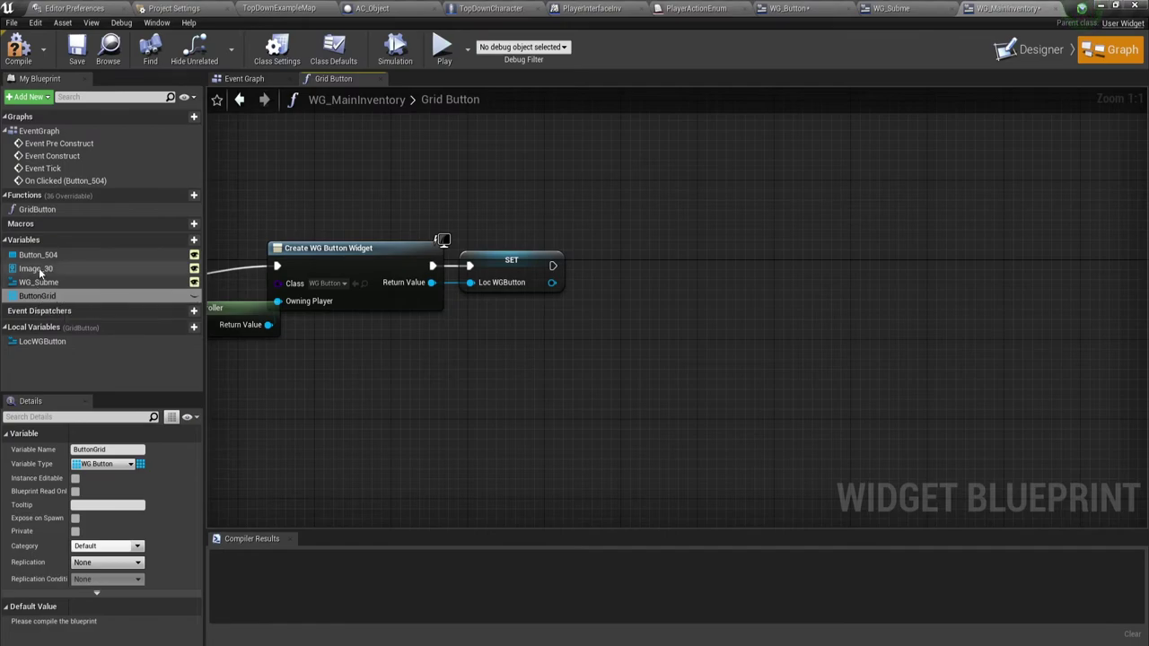
# Step: Tick Is Variable on the Grid Panel in Designer, then return to Graph
pyautogui.click(1037, 50)
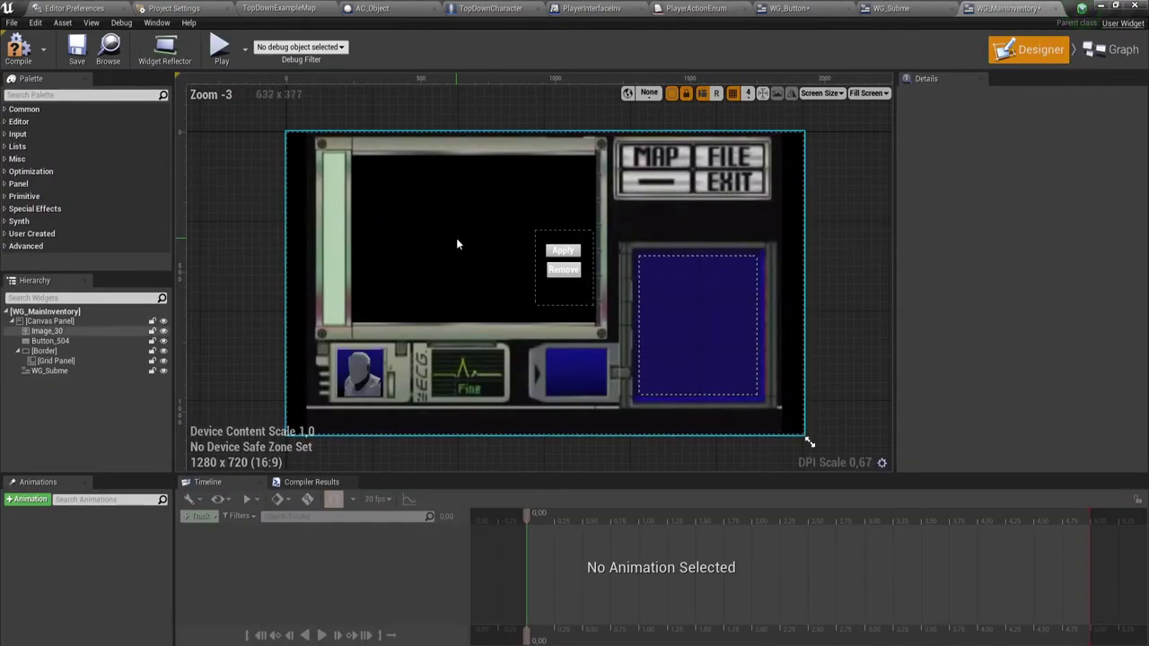
pyautogui.click(56, 360)
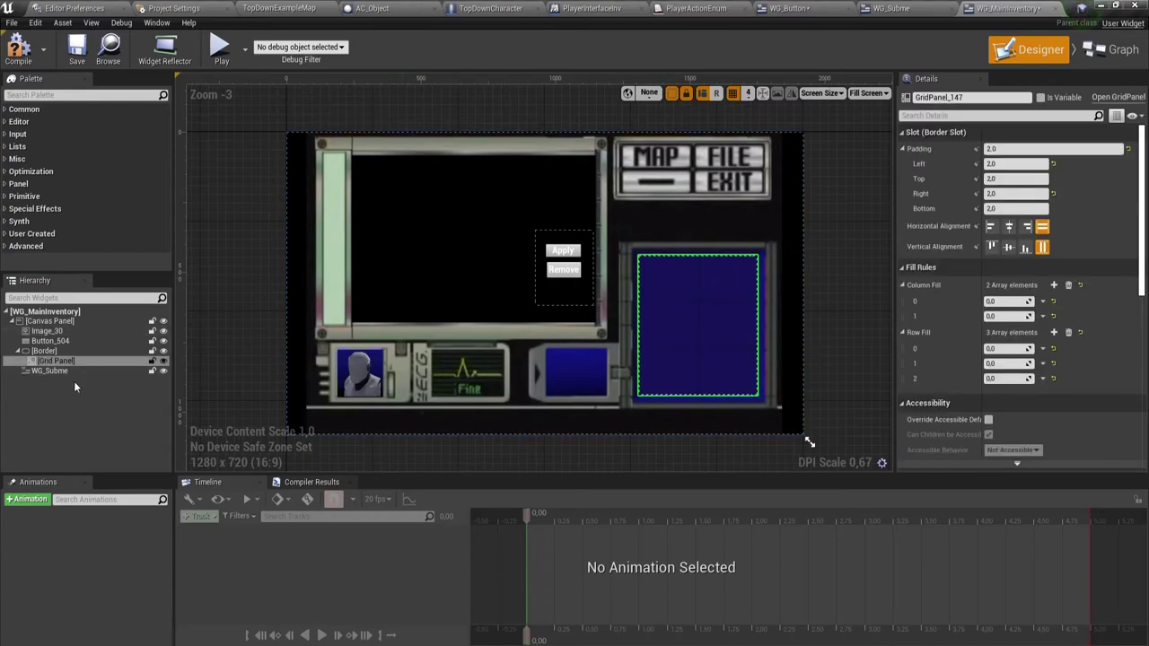
pyautogui.click(1041, 98)
pyautogui.click(1114, 50)
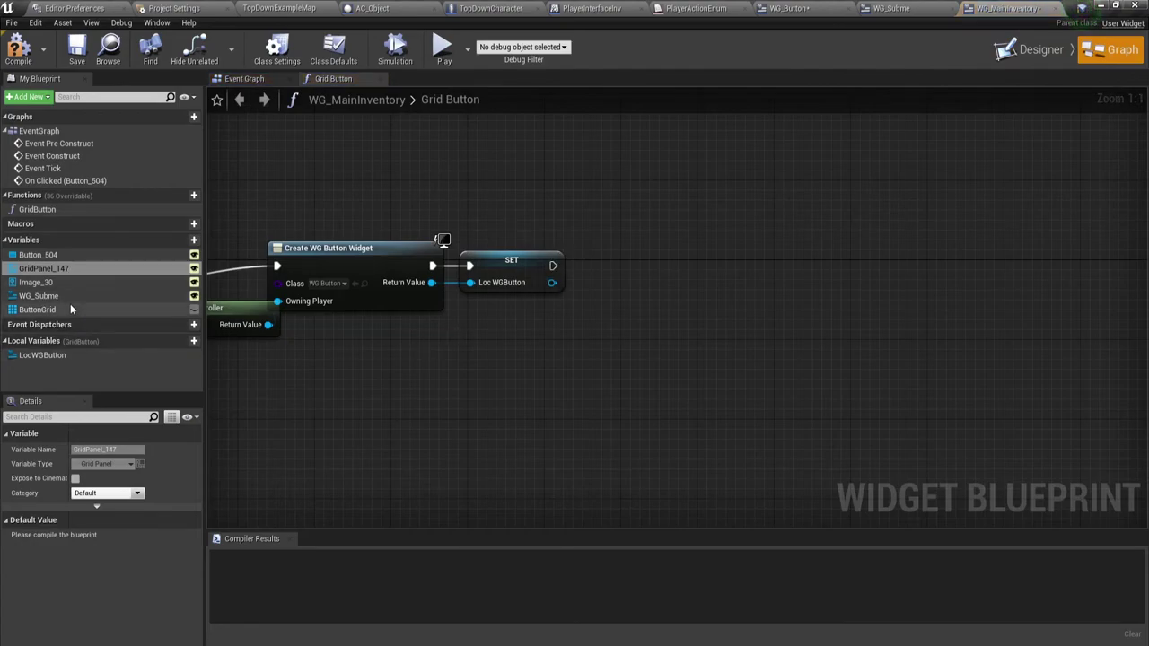
# Step: Add a ButtonGrid getter with Set Array Elem chained after the SET node
pyautogui.click(44, 310)
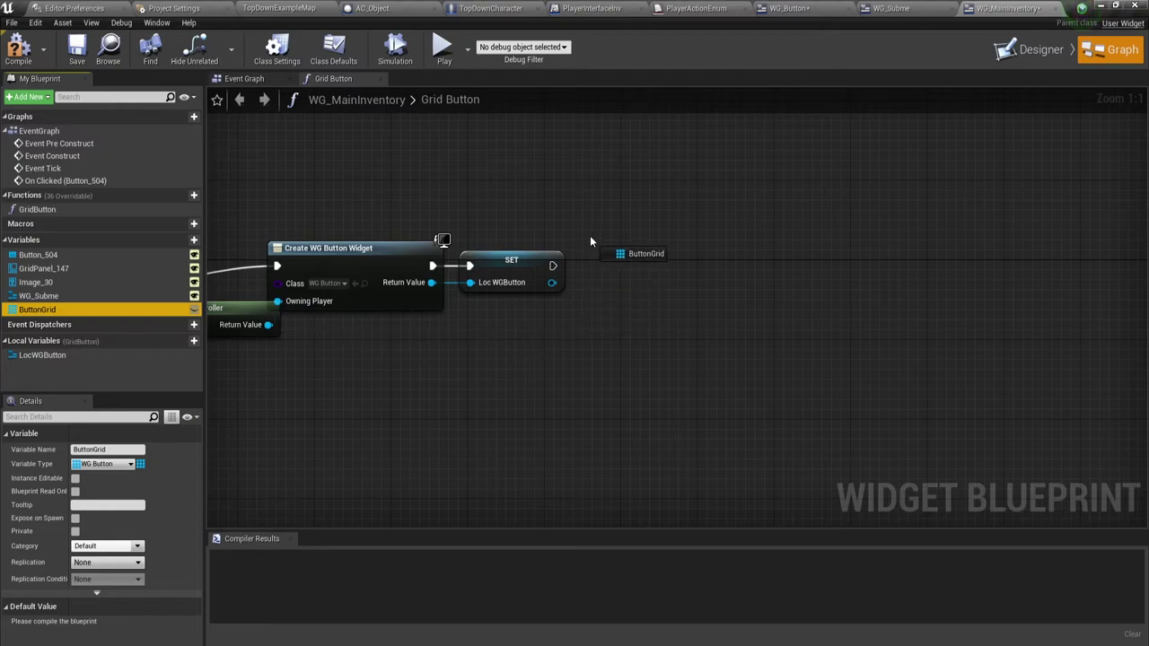
pyautogui.moveTo(43, 313); pyautogui.dragTo(591, 239)
pyautogui.click(626, 252)
pyautogui.moveTo(660, 250); pyautogui.dragTo(753, 274)
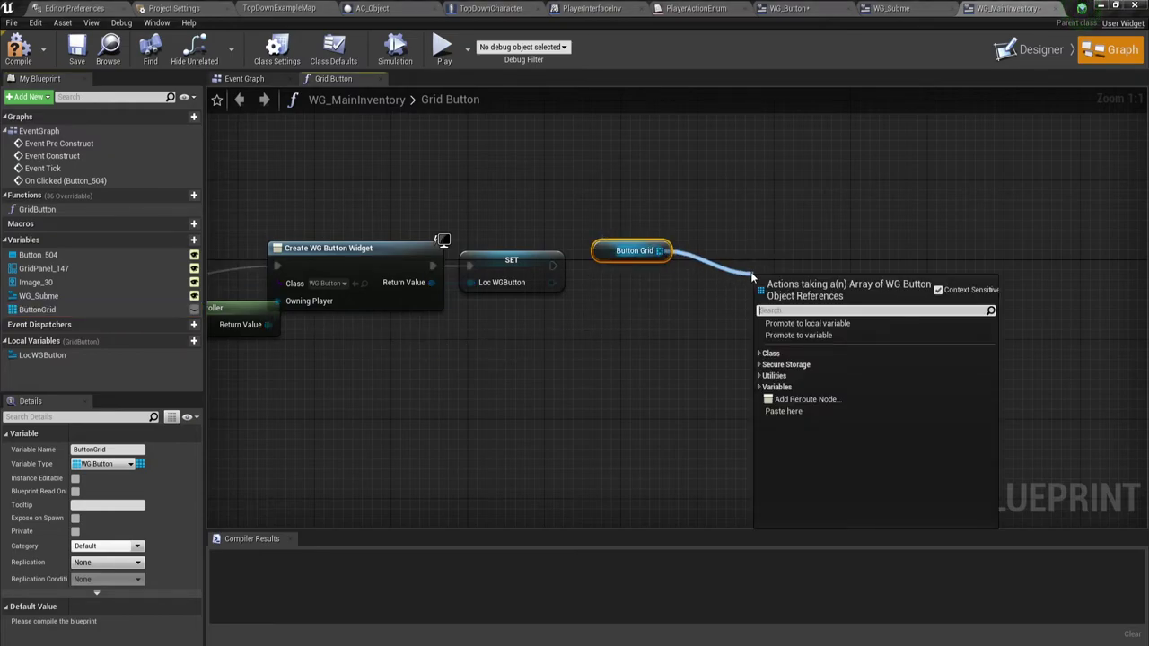
pyautogui.write('set arr')
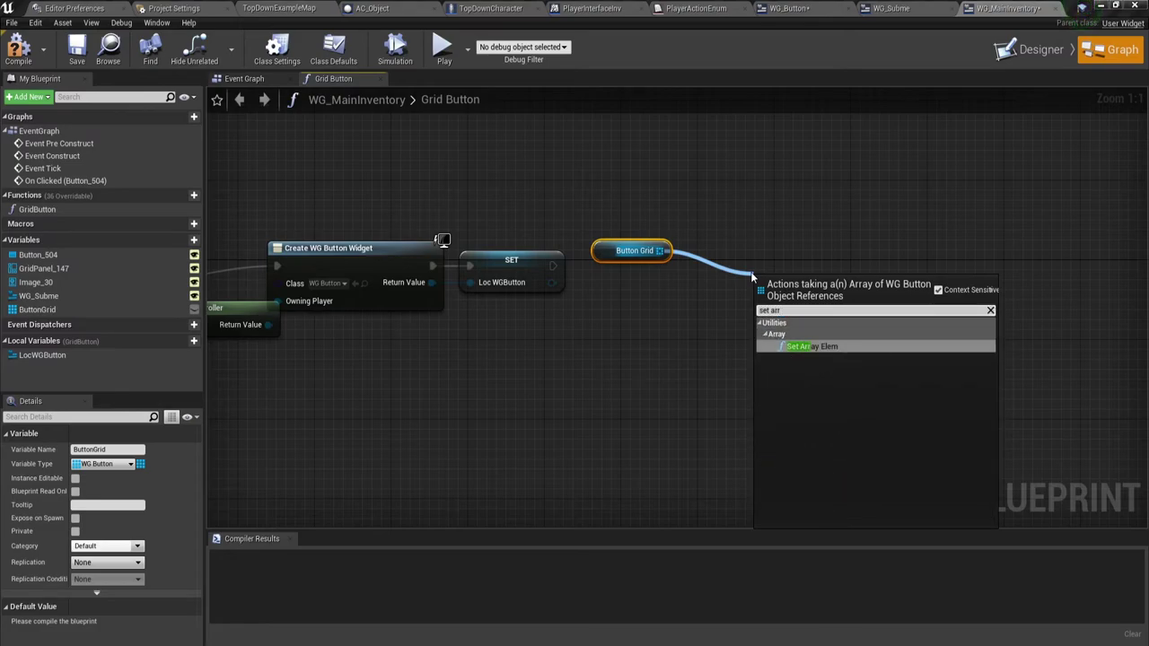
pyautogui.press('Return')
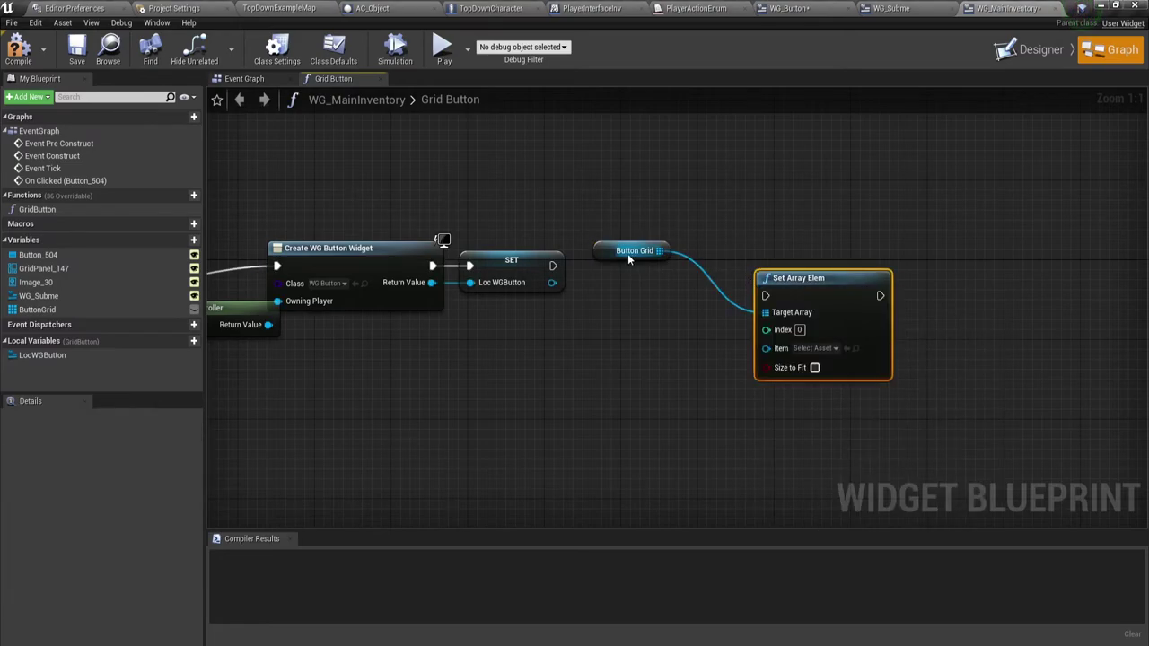
pyautogui.moveTo(600, 252); pyautogui.dragTo(513, 182)
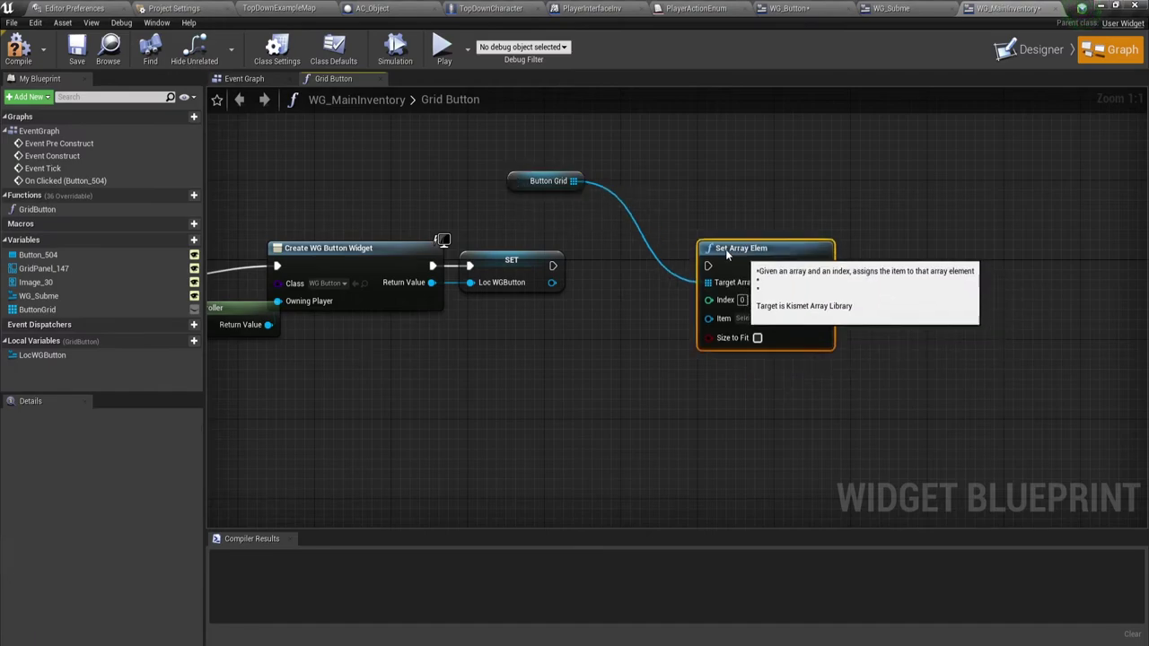
pyautogui.moveTo(797, 281)
pyautogui.mouseDown()
pyautogui.moveTo(635, 244)
pyautogui.moveTo(665, 253)
pyautogui.mouseUp()
pyautogui.moveTo(553, 266)
pyautogui.mouseDown()
pyautogui.moveTo(709, 276)
pyautogui.moveTo(670, 302)
pyautogui.moveTo(626, 302)
pyautogui.mouseUp()
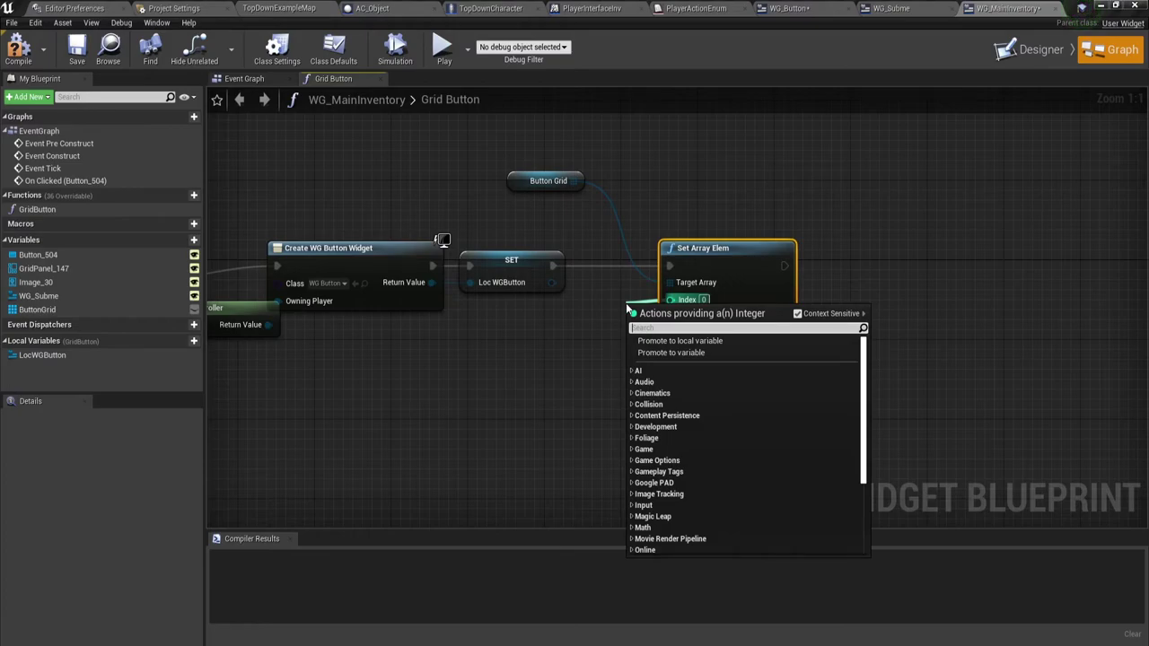
# Step: Promote Index to local variable Loc Button and wire LocWGButton into Item
pyautogui.click(682, 341)
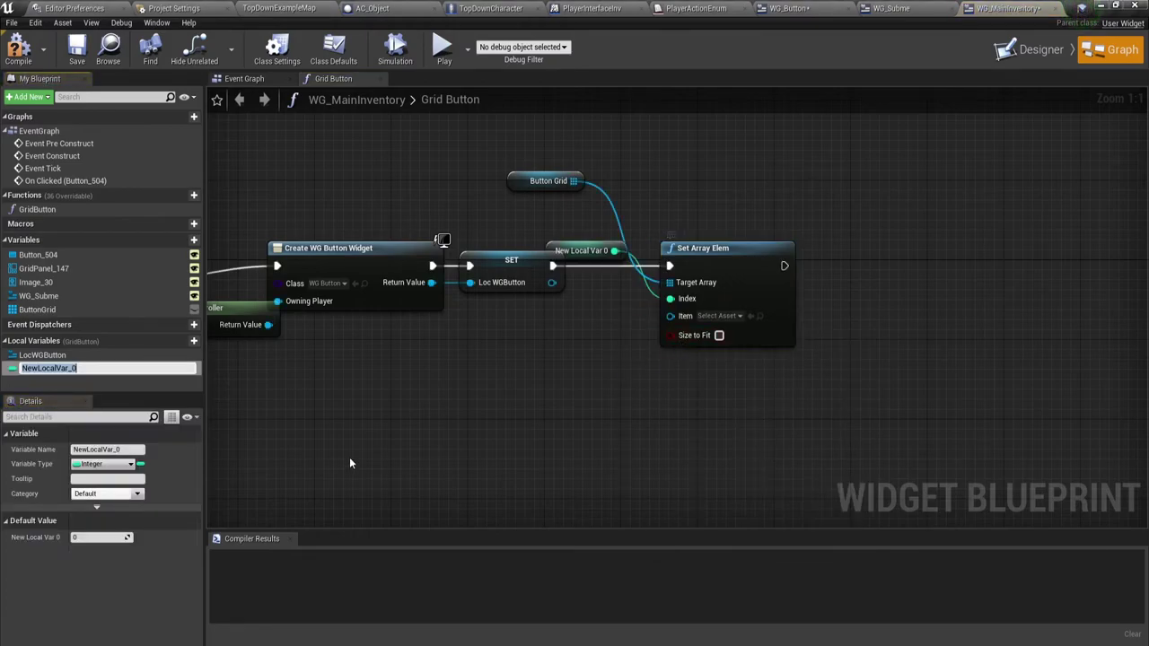
pyautogui.write('Loc')
pyautogui.write(' Bu')
pyautogui.write('tton')
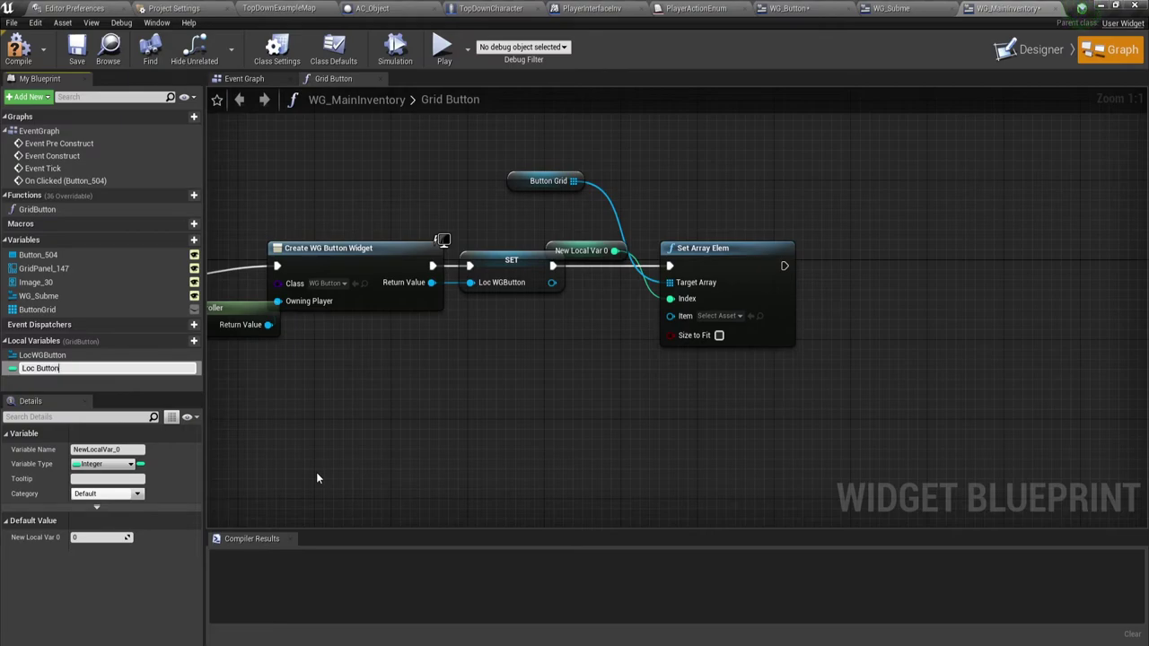
pyautogui.press('Return')
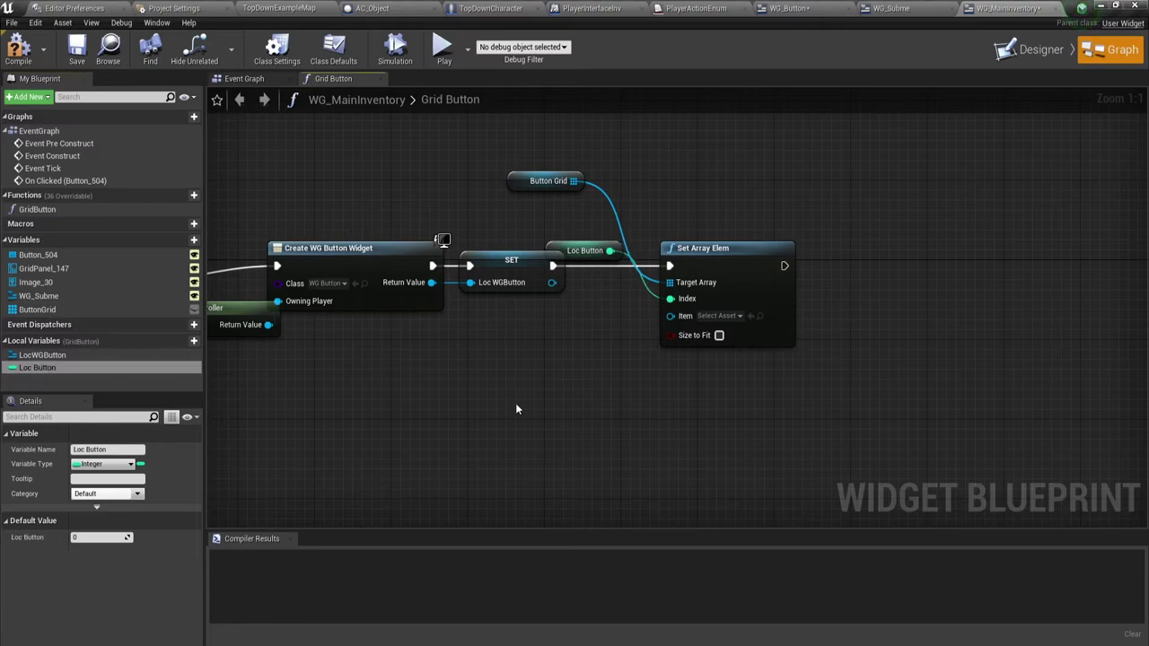
pyautogui.moveTo(588, 253); pyautogui.dragTo(589, 312)
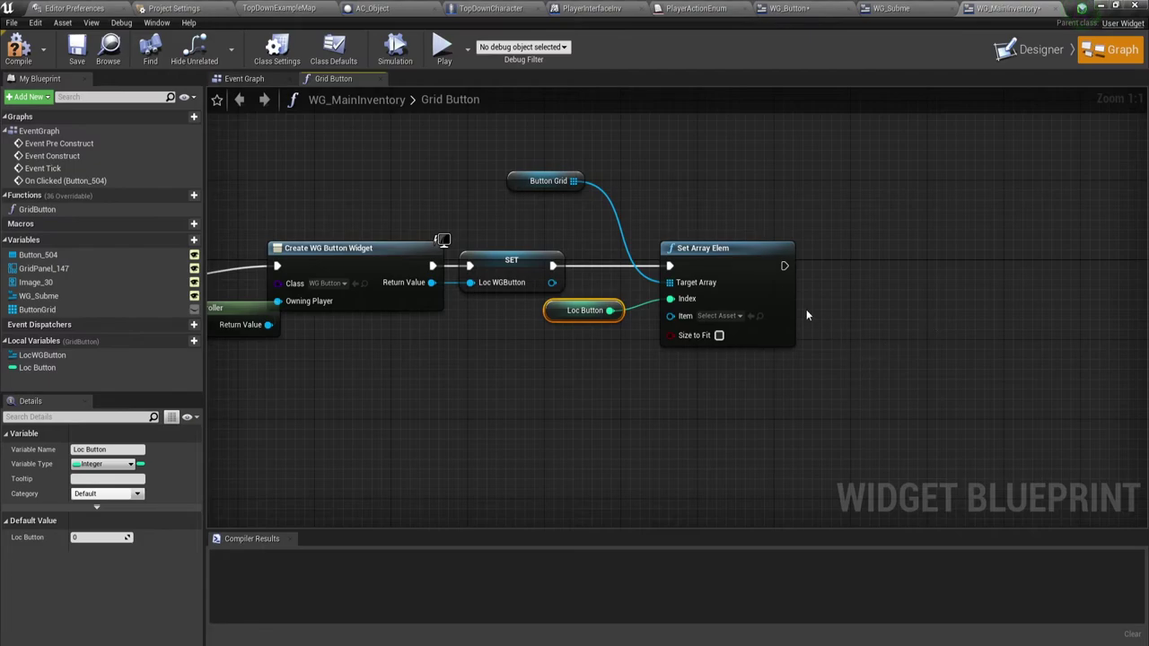
pyautogui.moveTo(552, 282)
pyautogui.mouseDown()
pyautogui.moveTo(561, 310)
pyautogui.moveTo(670, 315)
pyautogui.mouseUp()
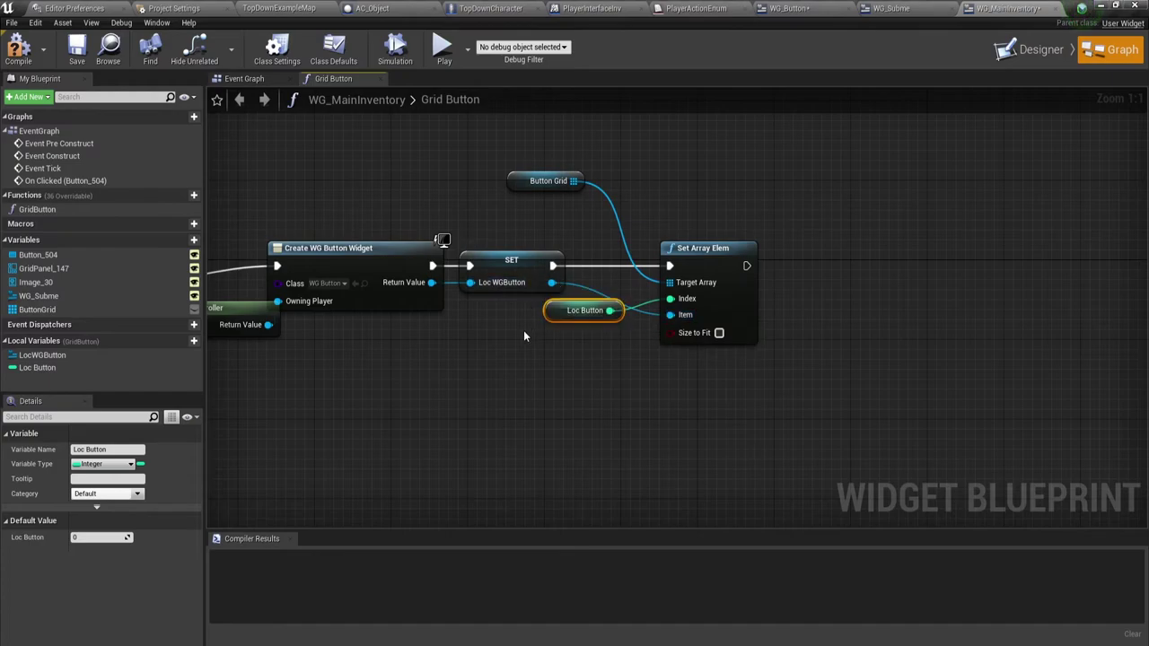
pyautogui.click(531, 267)
pyautogui.moveTo(582, 369); pyautogui.dragTo(487, 368, button='right')
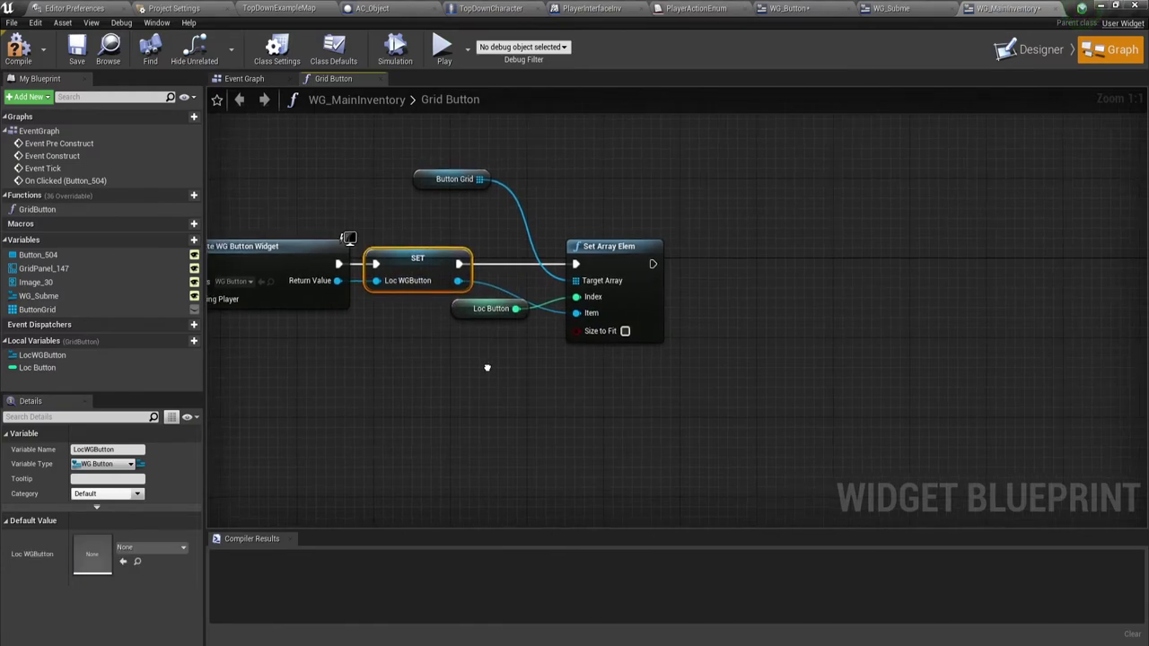
pyautogui.click(579, 395)
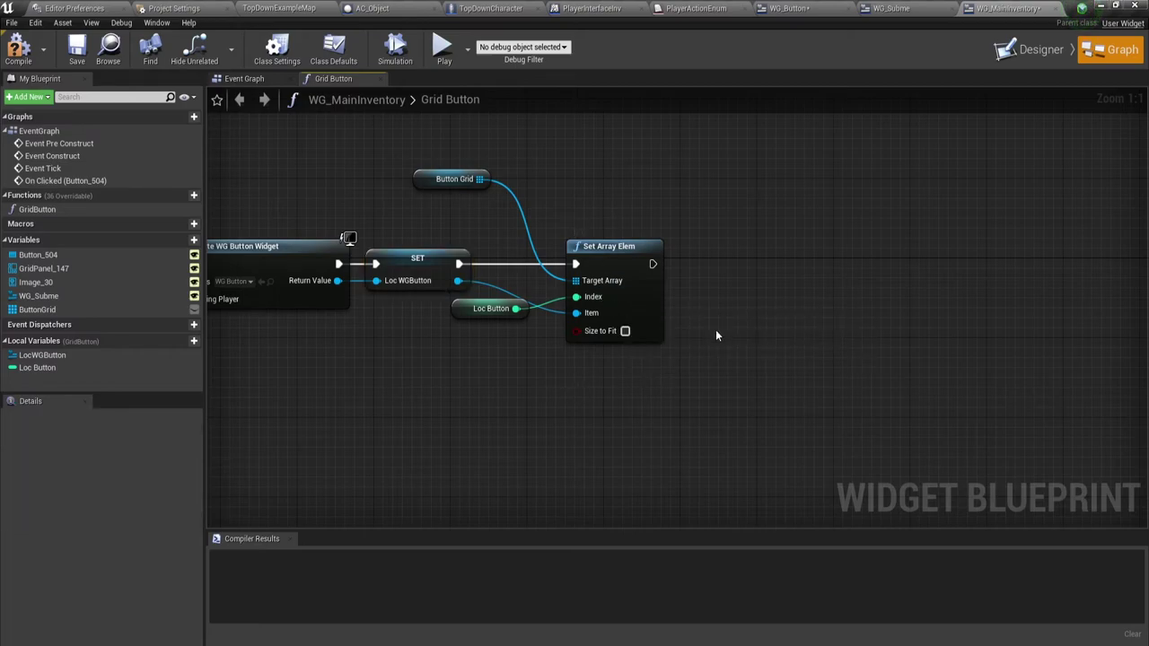
pyautogui.moveTo(363, 288); pyautogui.dragTo(325, 259)
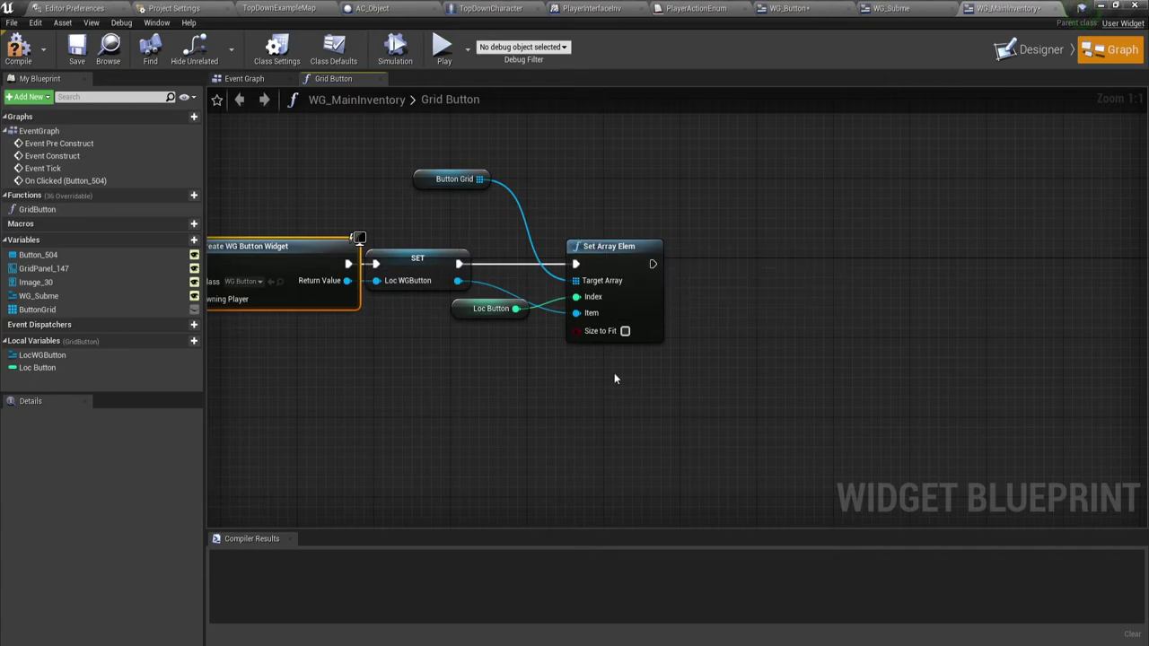
pyautogui.moveTo(614, 378); pyautogui.dragTo(550, 384, button='right')
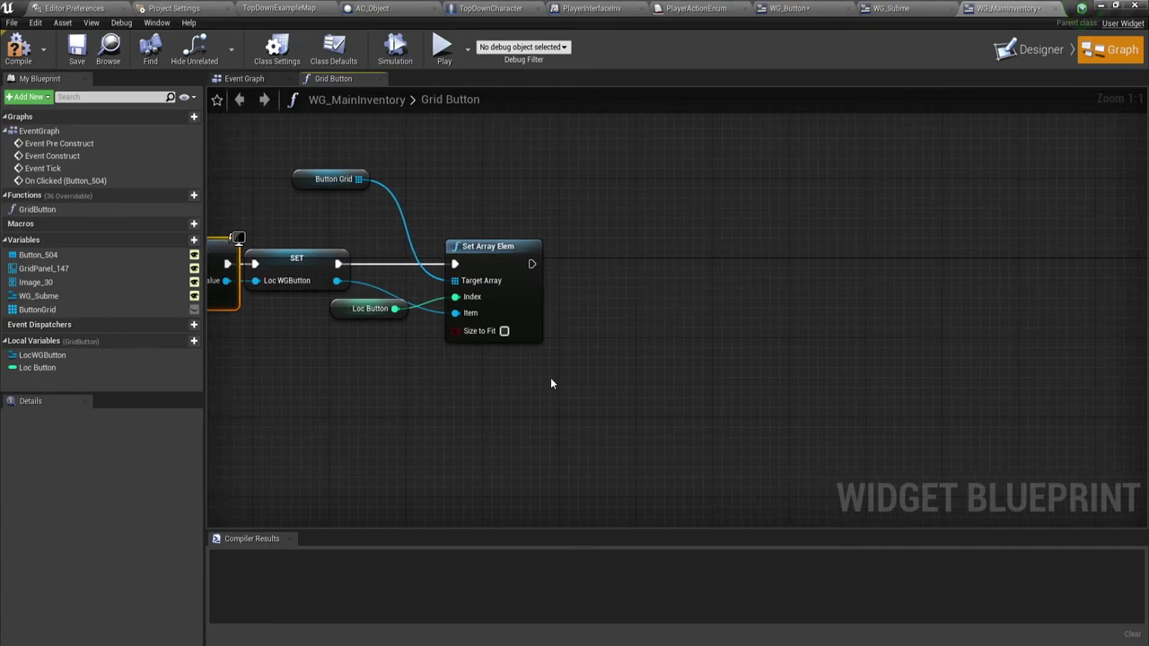
# Step: Place a SET Loc Button node right after Set Array Elem
pyautogui.click(44, 369)
pyautogui.moveTo(43, 369); pyautogui.dragTo(530, 267)
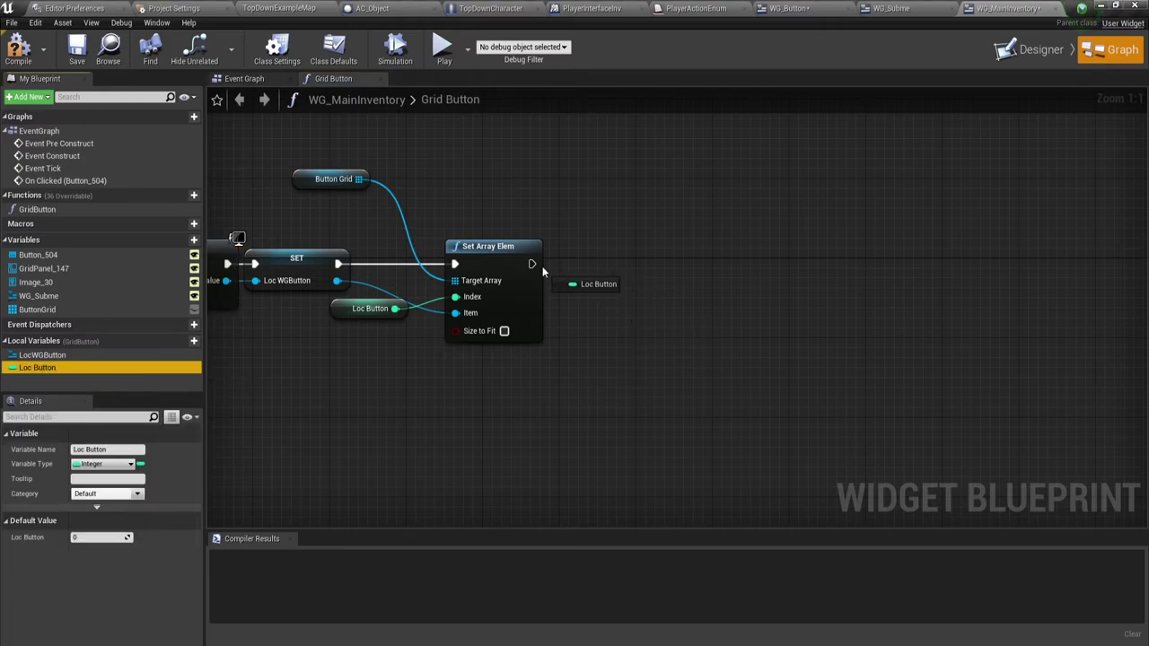
pyautogui.moveTo(626, 270); pyautogui.dragTo(654, 260)
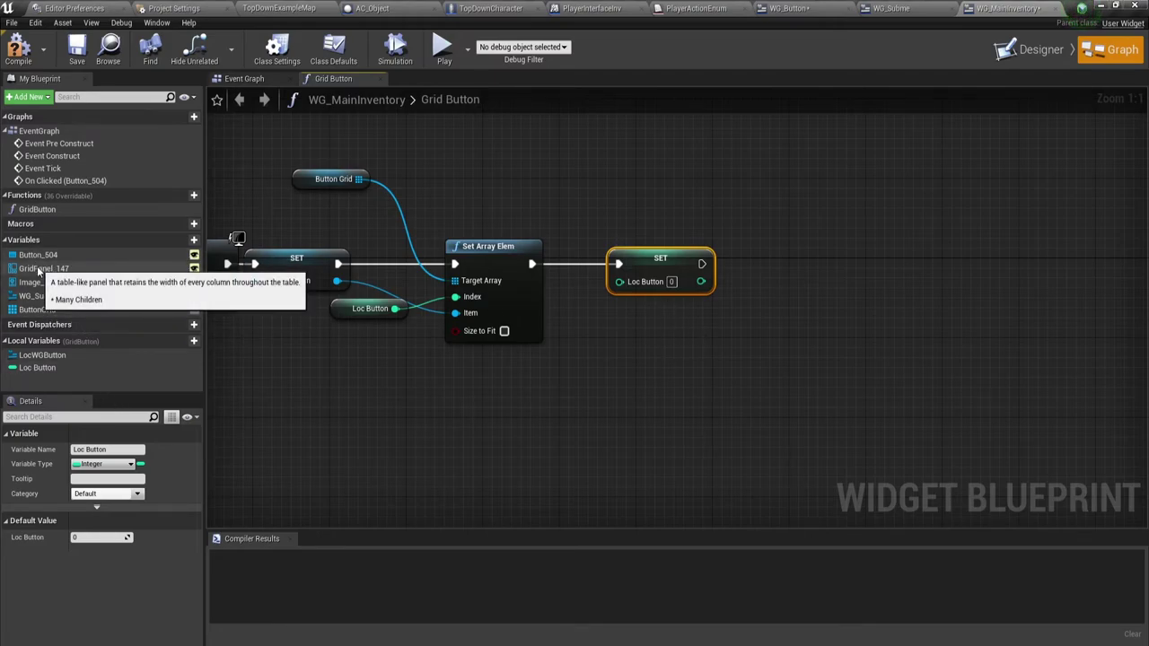
# Step: Add an Add Child to Grid node targeting GridPanel_147 and run it after SET Loc Button
pyautogui.moveTo(43, 269)
pyautogui.mouseDown()
pyautogui.moveTo(716, 203)
pyautogui.moveTo(789, 230)
pyautogui.mouseUp()
pyautogui.click(716, 198)
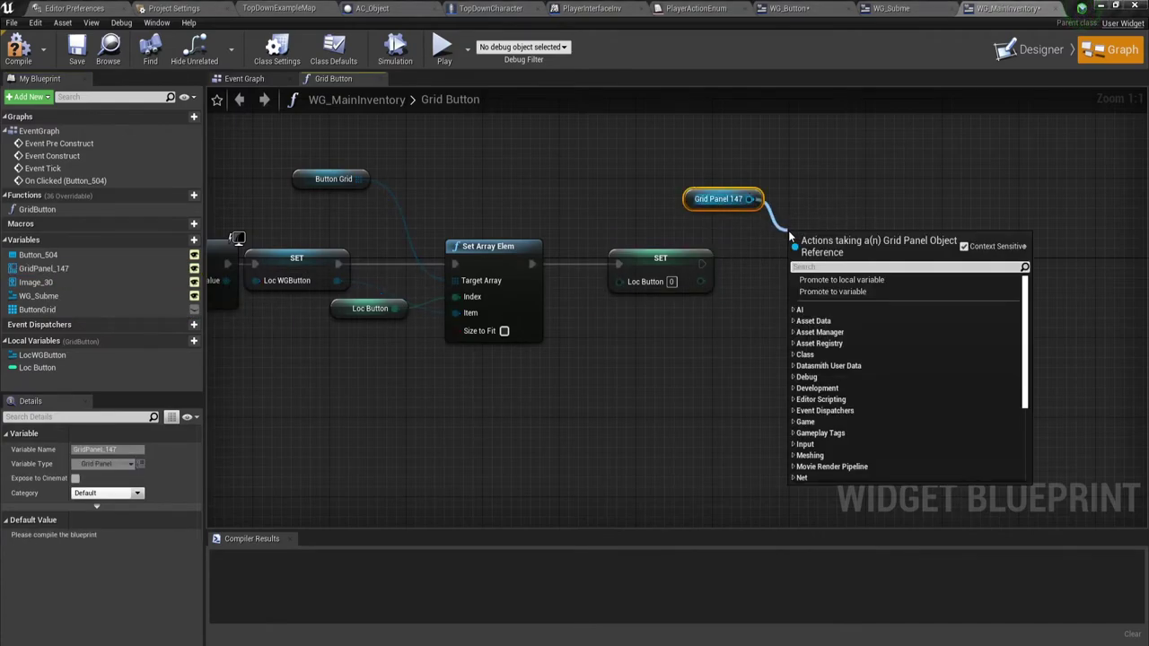
pyautogui.write('add')
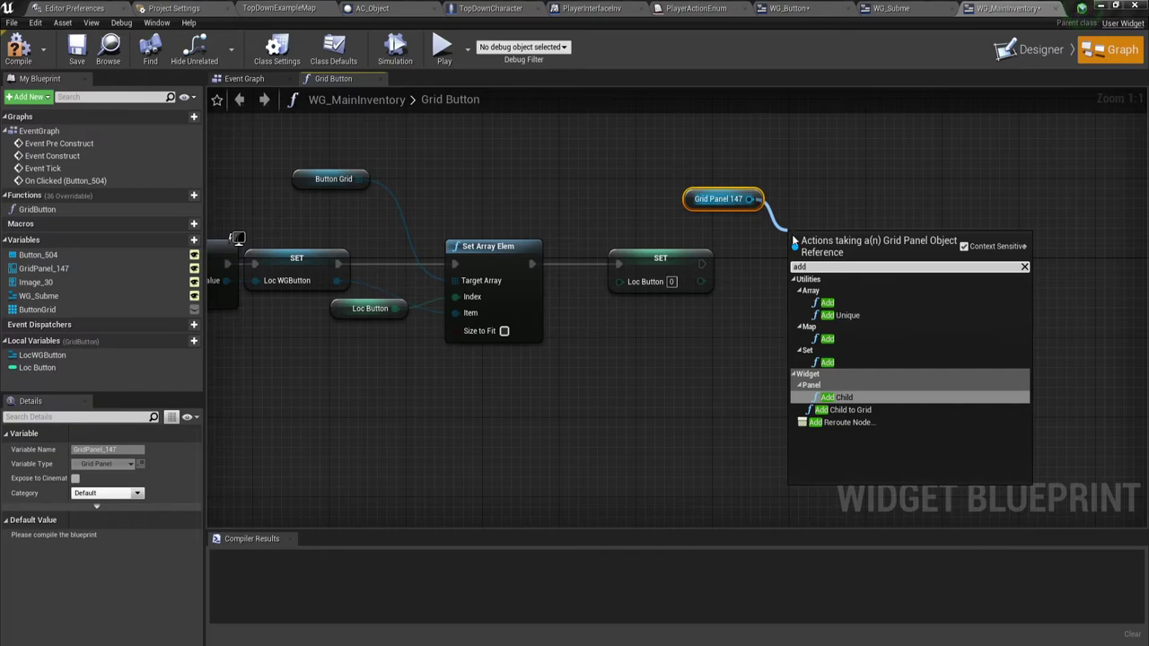
pyautogui.click(858, 410)
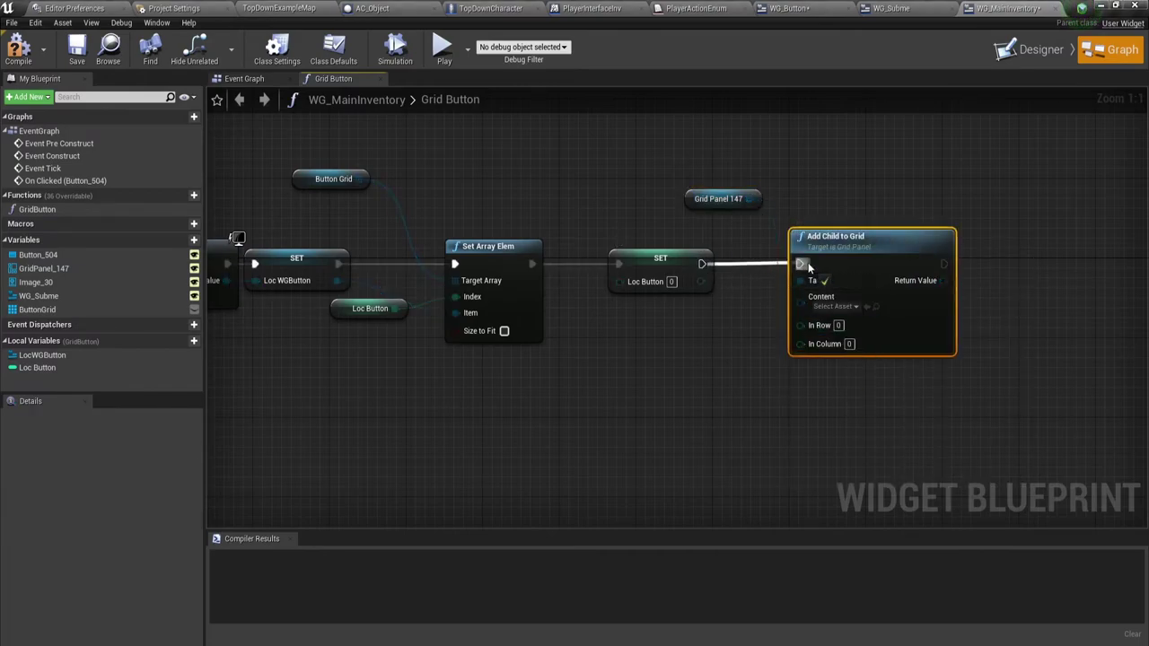
pyautogui.moveTo(701, 264); pyautogui.dragTo(808, 262)
pyautogui.click(766, 266)
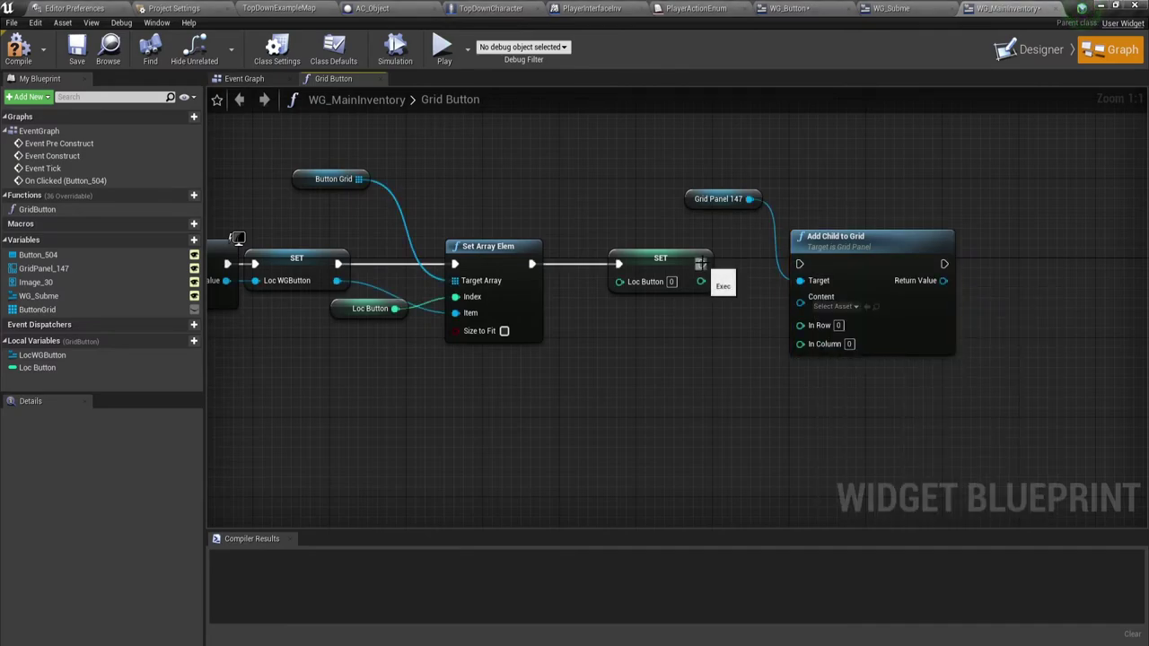
pyautogui.moveTo(701, 264); pyautogui.dragTo(800, 264)
pyautogui.click(839, 247)
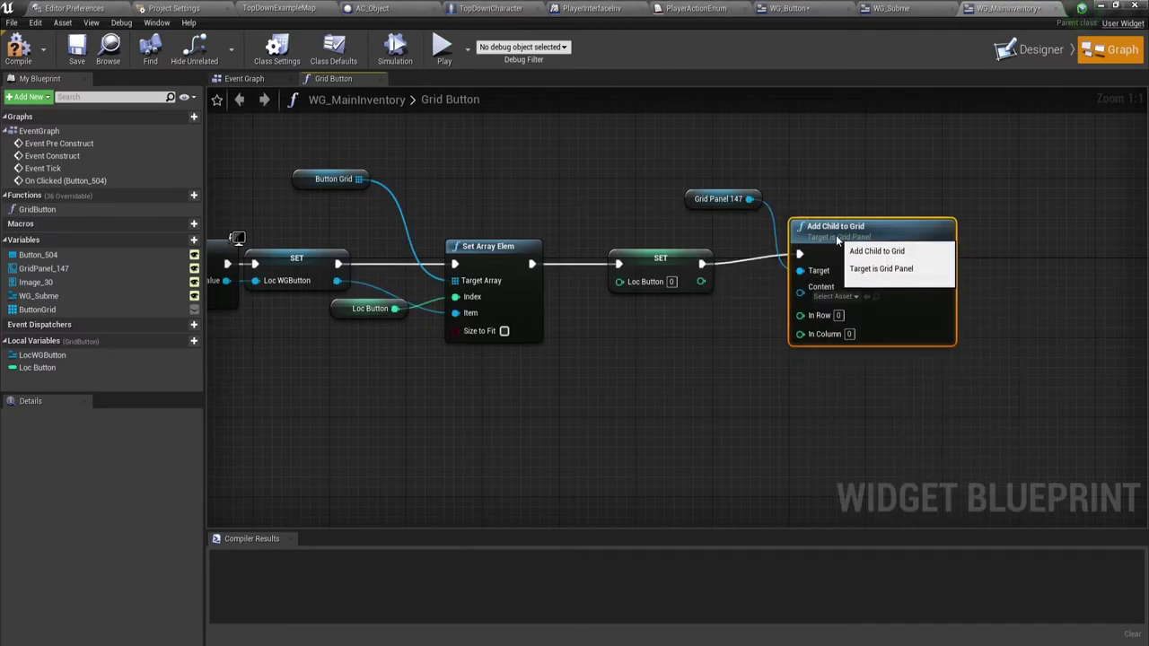
pyautogui.click(724, 321)
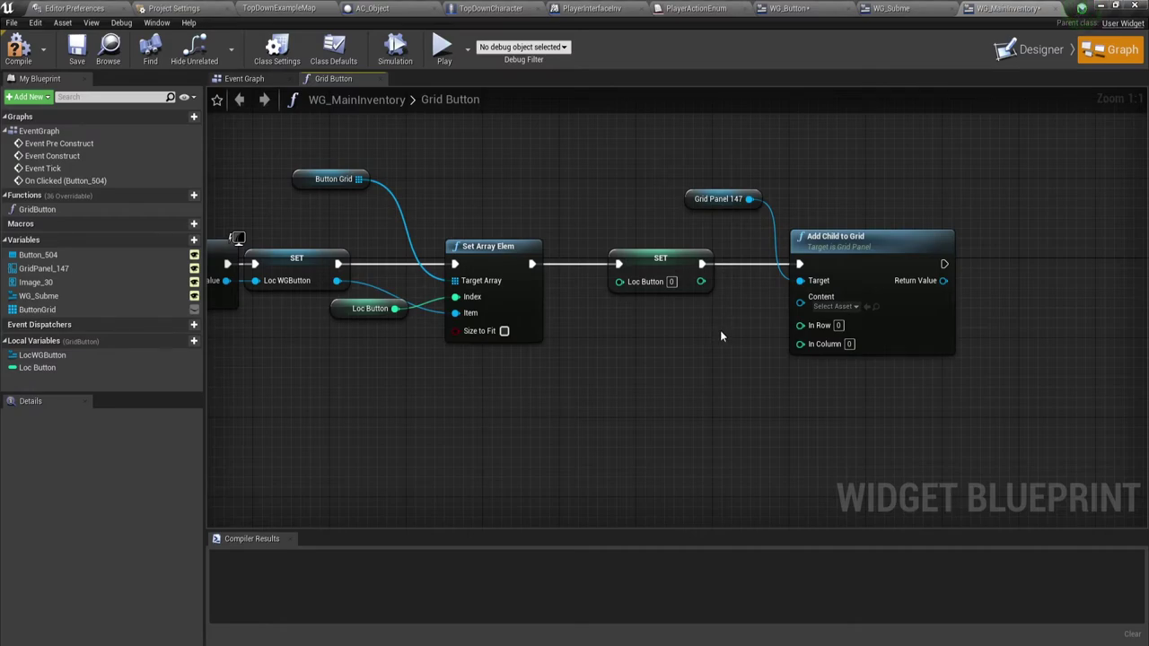
# Step: Connect the inner For Loop's Index to Add Child to Grid's In Column
pyautogui.scroll(-1, 596, 376)
pyautogui.scroll(-1, 596, 374)
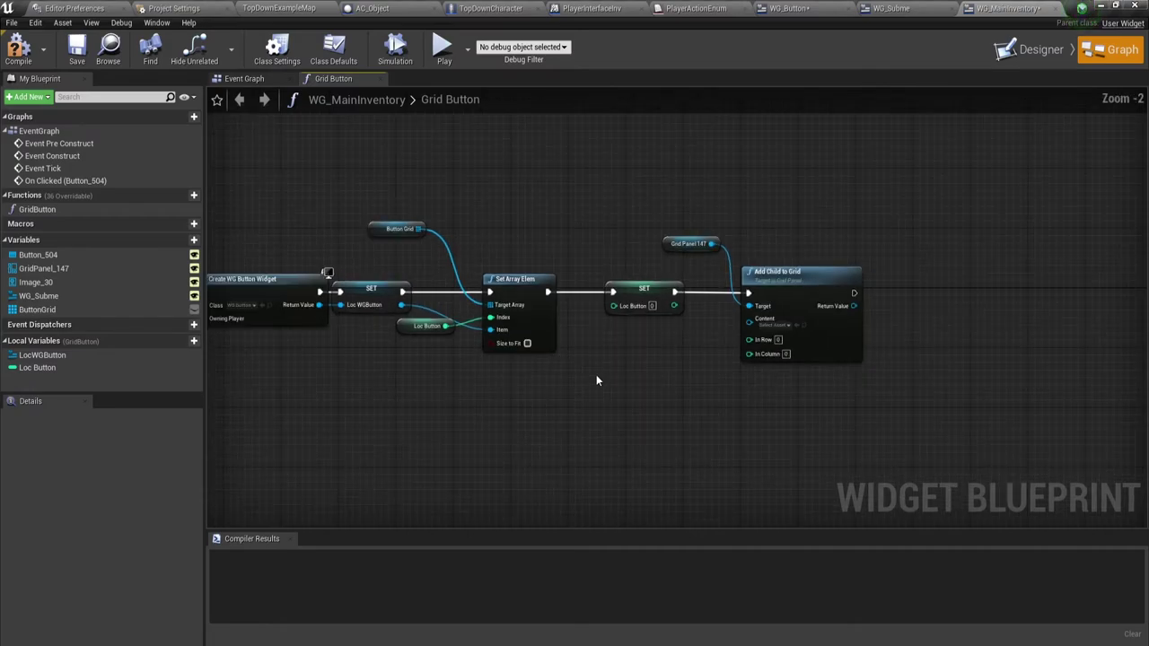
pyautogui.moveTo(596, 375); pyautogui.dragTo(779, 293, button='right')
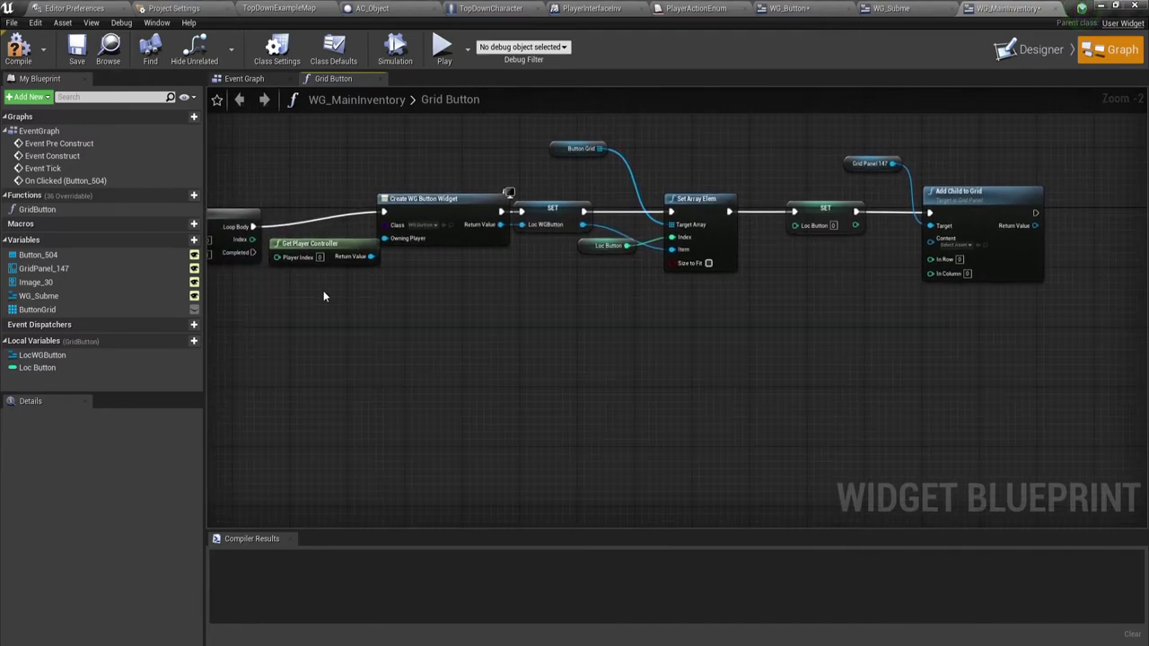
pyautogui.moveTo(252, 240); pyautogui.dragTo(253, 244)
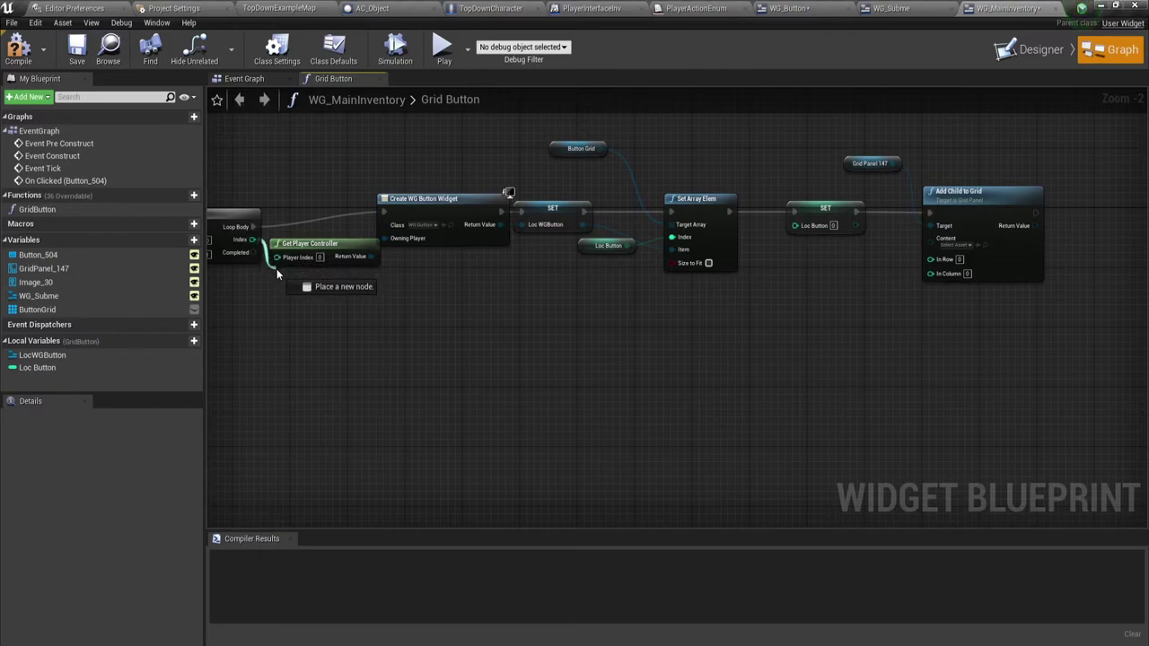
pyautogui.moveTo(253, 245)
pyautogui.mouseDown()
pyautogui.moveTo(225, 241)
pyautogui.moveTo(948, 294)
pyautogui.mouseUp()
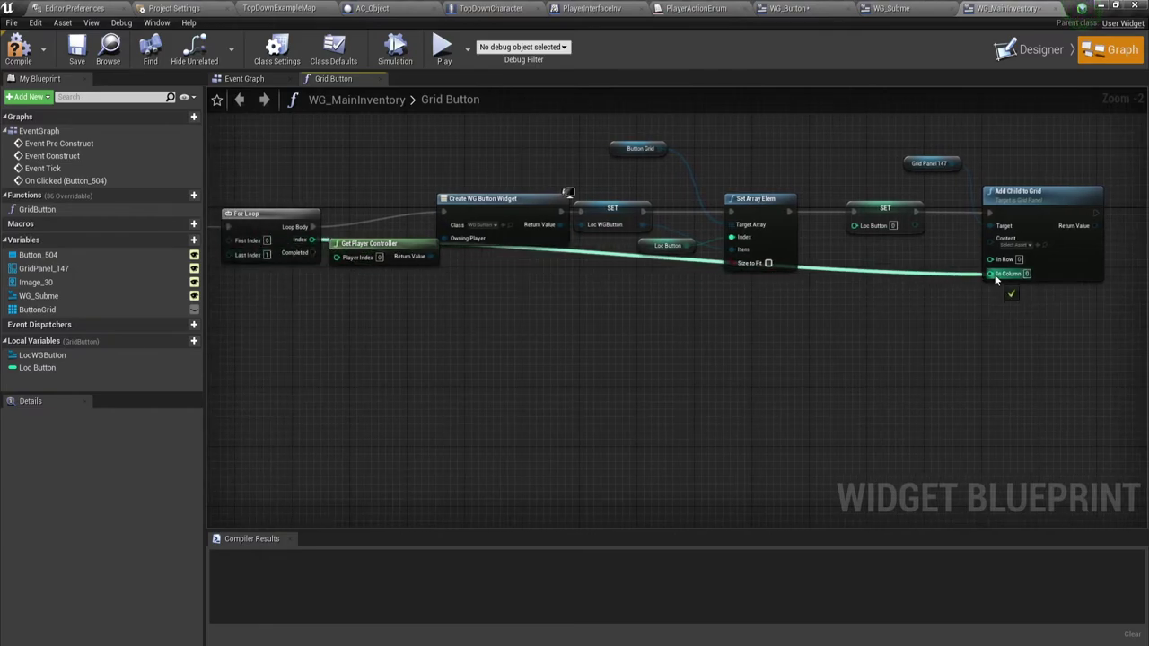
pyautogui.moveTo(948, 295); pyautogui.dragTo(994, 274)
# Step: Wire the outer For Loop's Index to In Row, adding reroute points to tidy the wires
pyautogui.moveTo(451, 318); pyautogui.dragTo(521, 285, button='right')
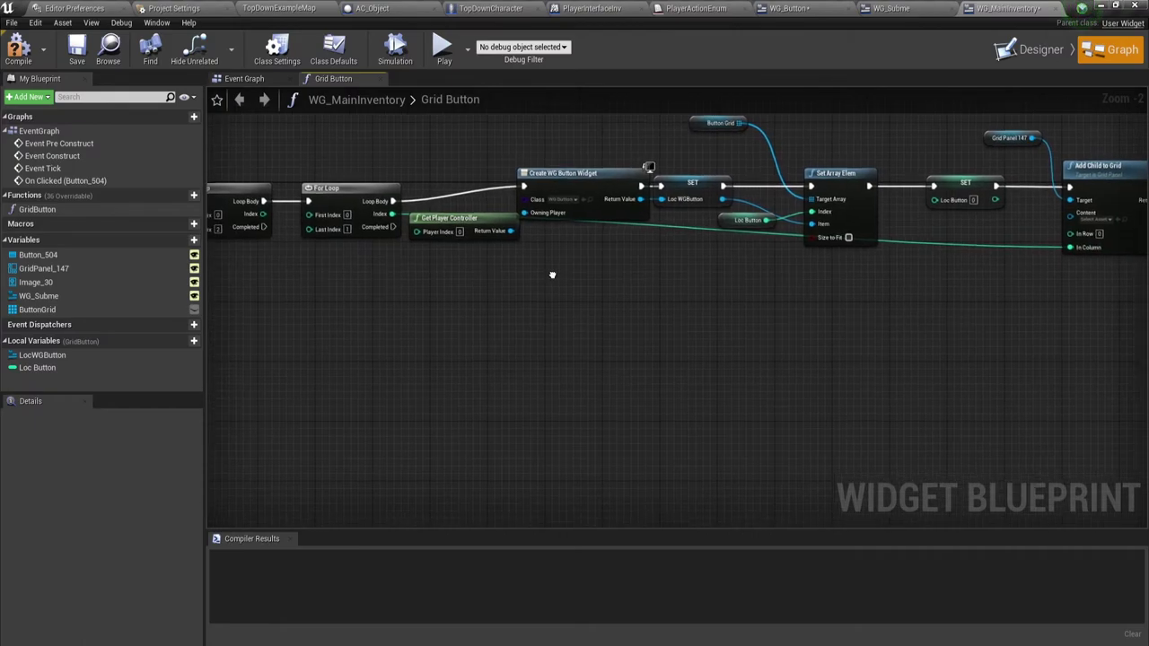
pyautogui.moveTo(251, 208); pyautogui.dragTo(988, 228)
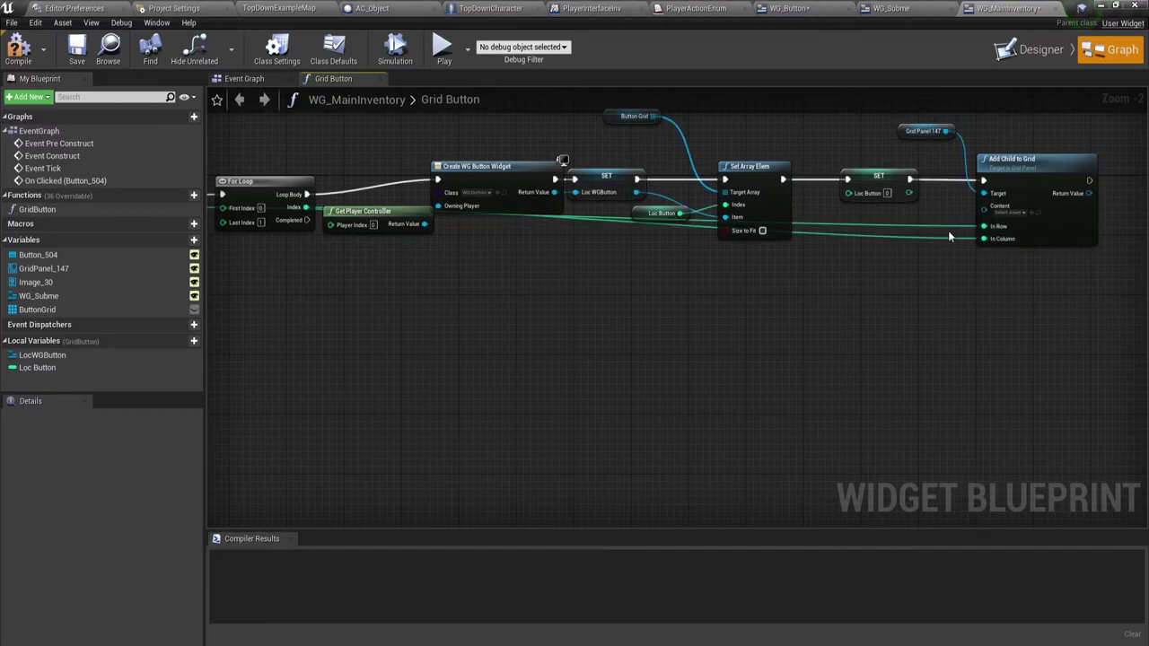
pyautogui.doubleClick(906, 226)
pyautogui.moveTo(907, 227); pyautogui.dragTo(790, 287)
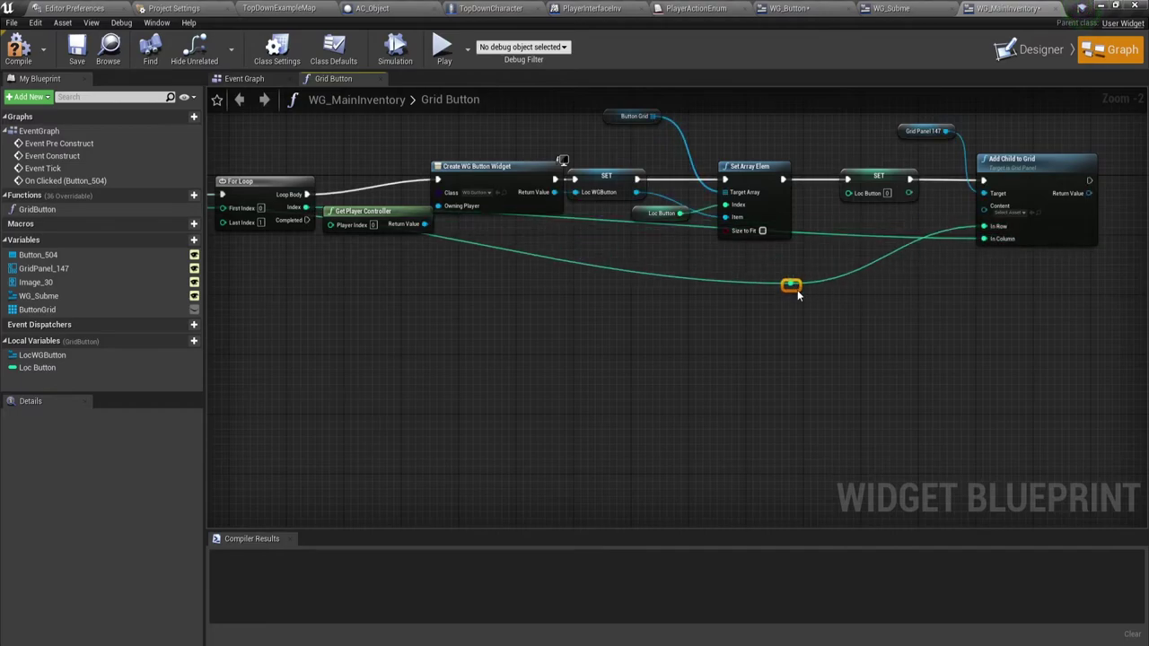
pyautogui.moveTo(517, 254); pyautogui.dragTo(684, 255, button='right')
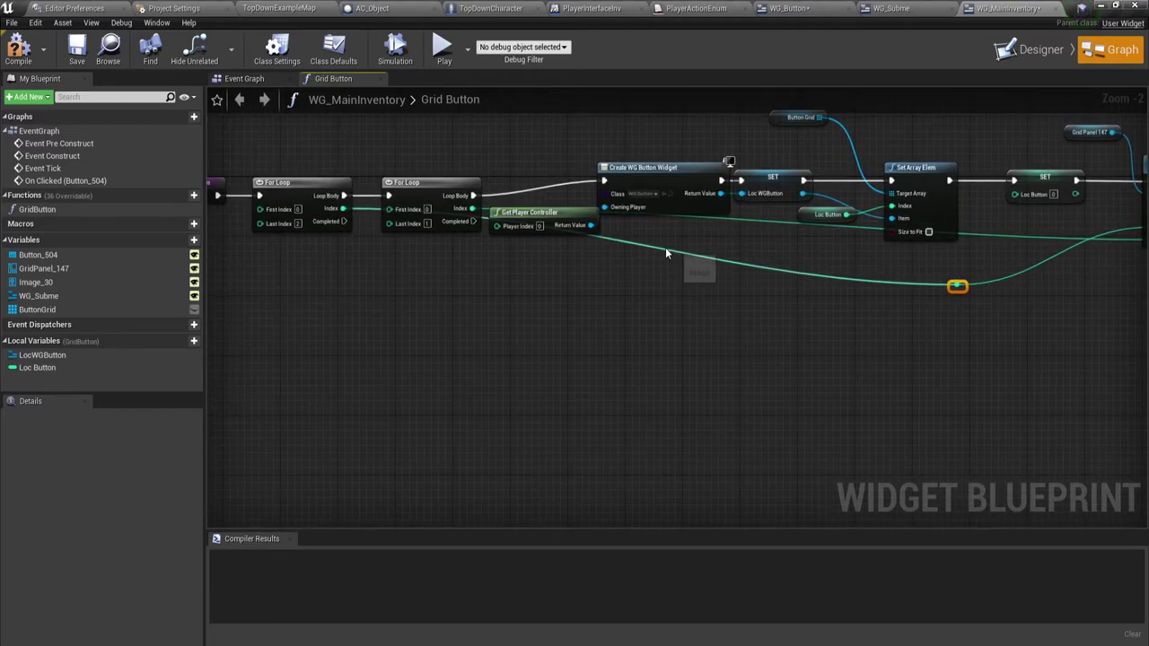
pyautogui.doubleClick(662, 248)
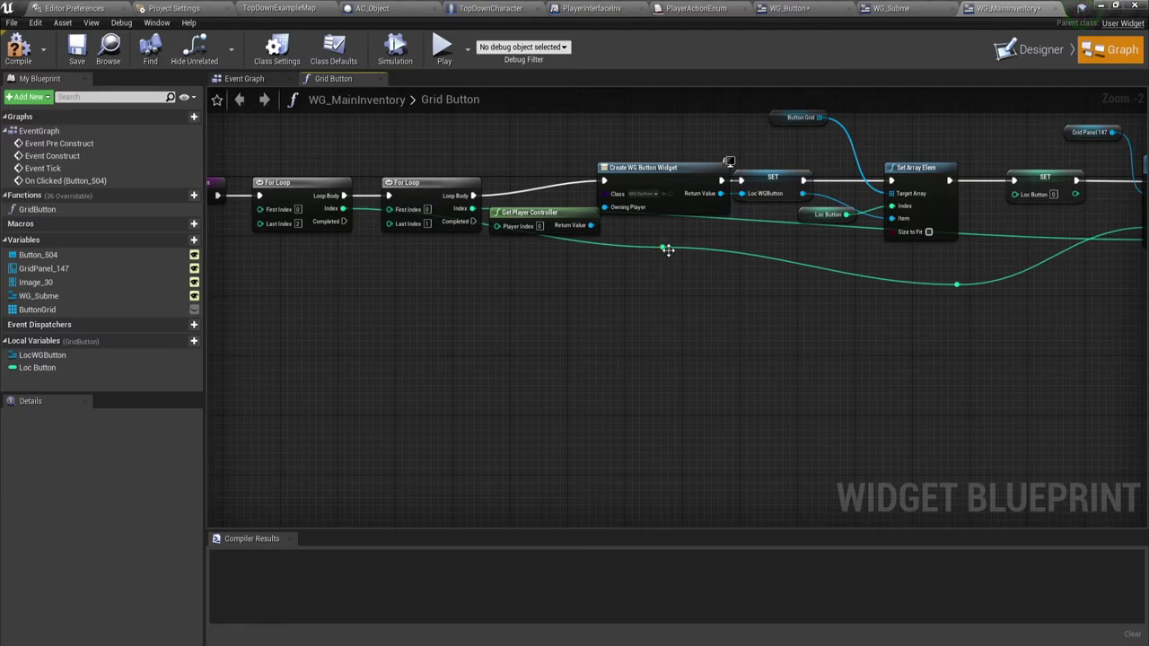
pyautogui.moveTo(665, 250)
pyautogui.mouseDown()
pyautogui.moveTo(573, 274)
pyautogui.moveTo(418, 288)
pyautogui.mouseUp()
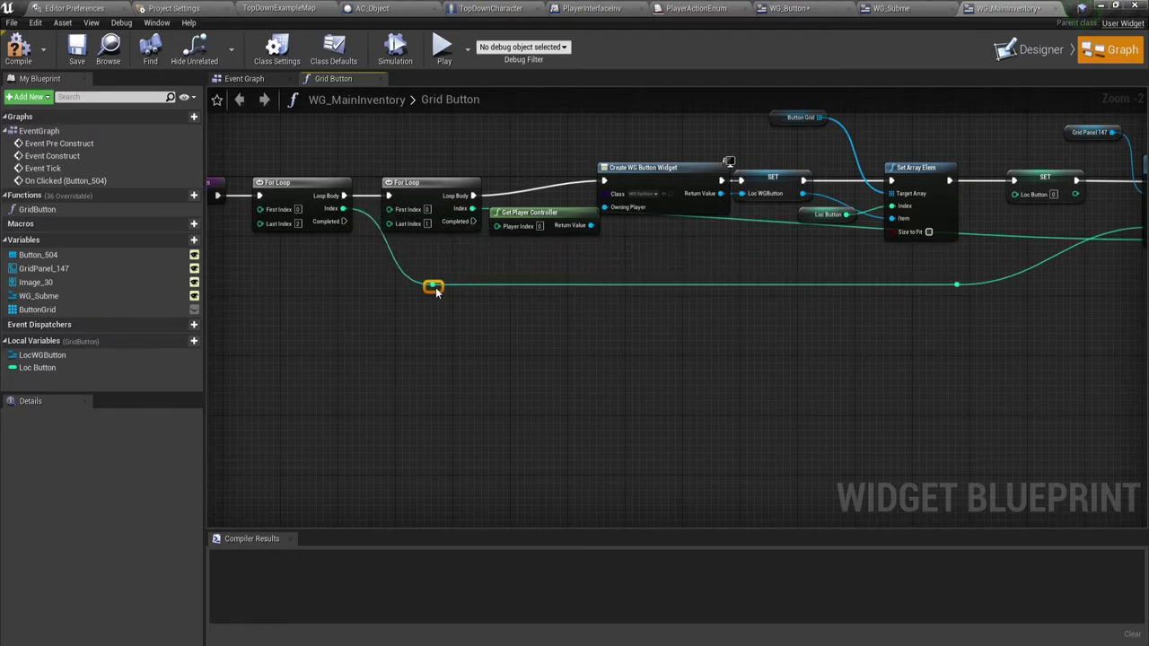
pyautogui.moveTo(771, 401); pyautogui.dragTo(628, 371, button='right')
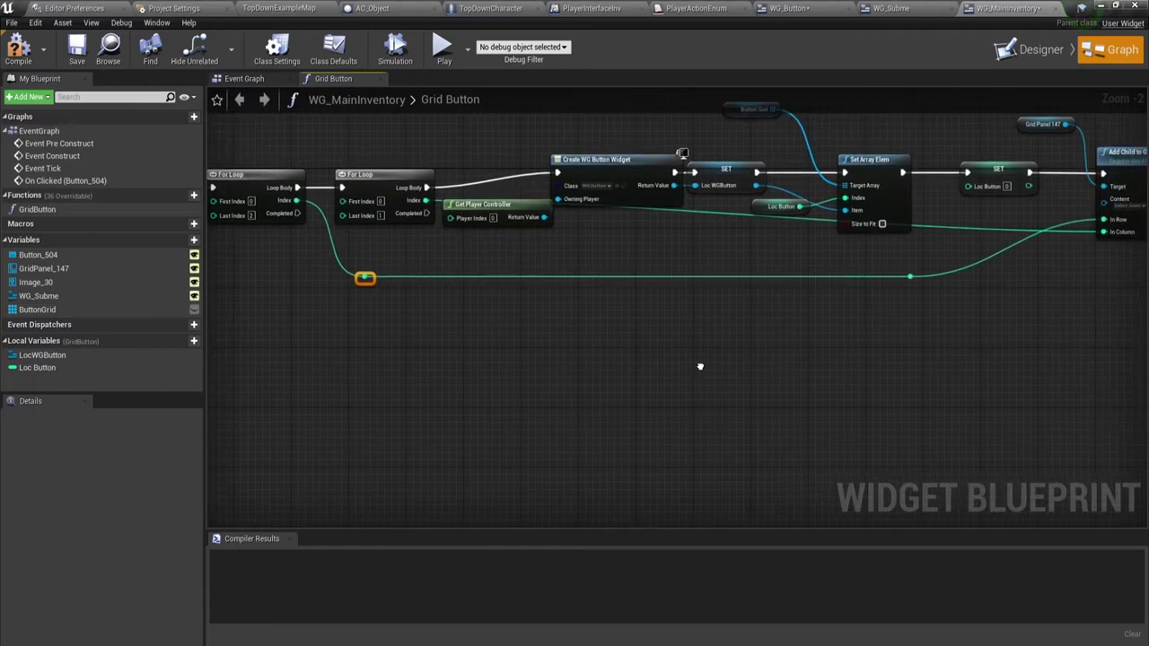
pyautogui.doubleClick(621, 218)
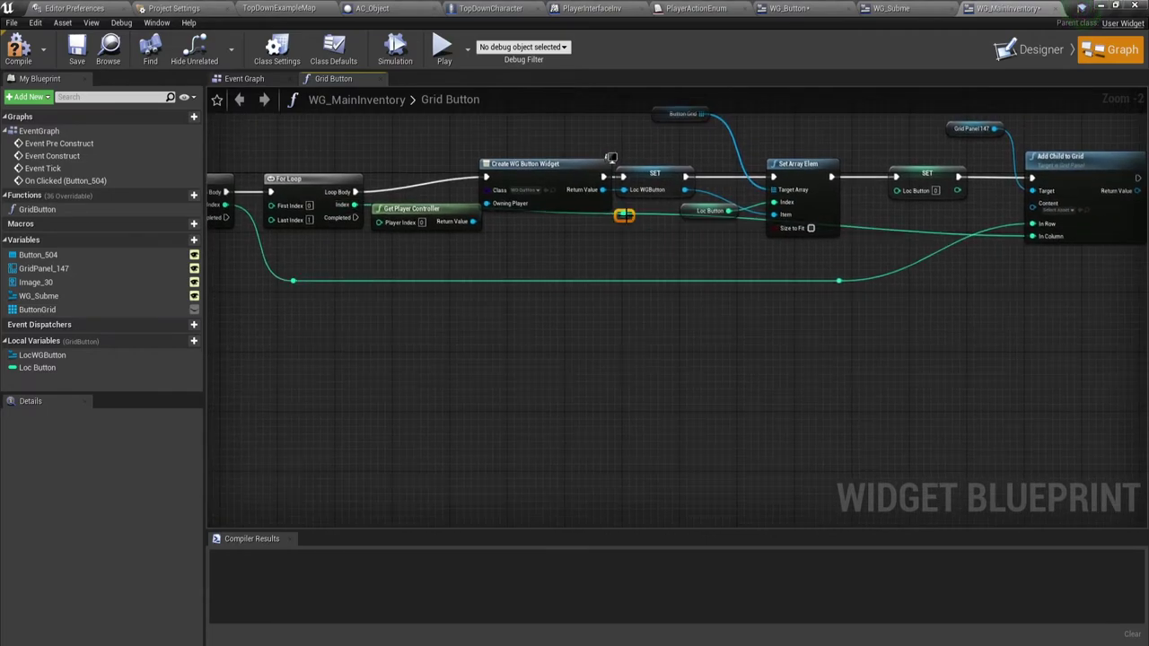
pyautogui.moveTo(623, 217); pyautogui.dragTo(401, 266)
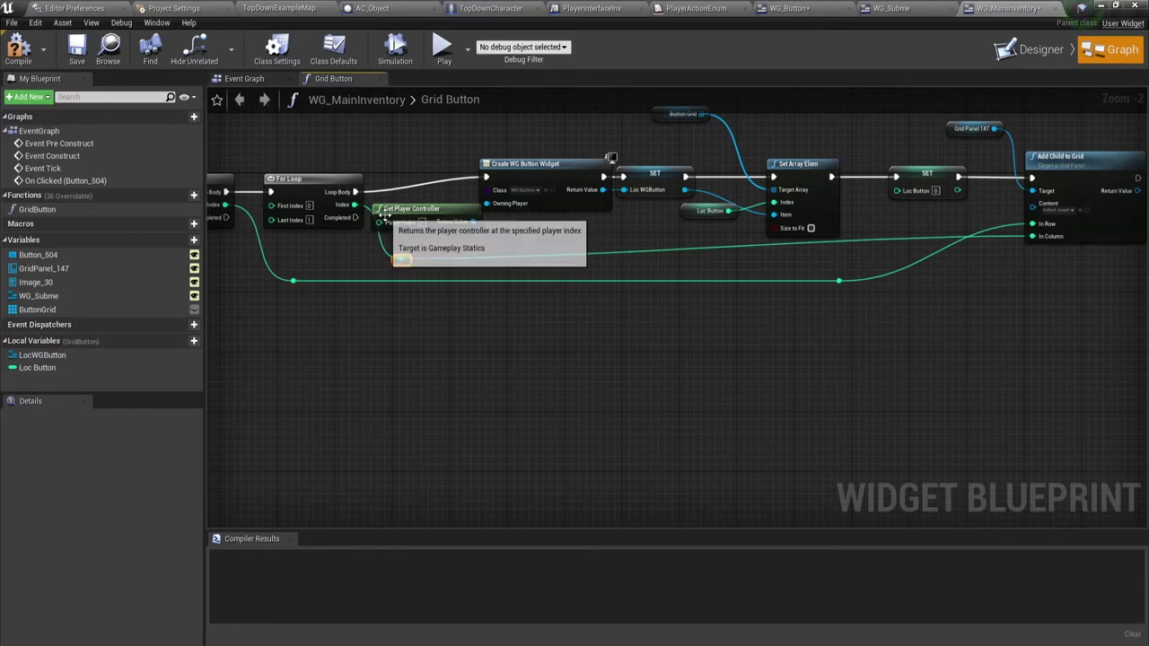
pyautogui.click(403, 274)
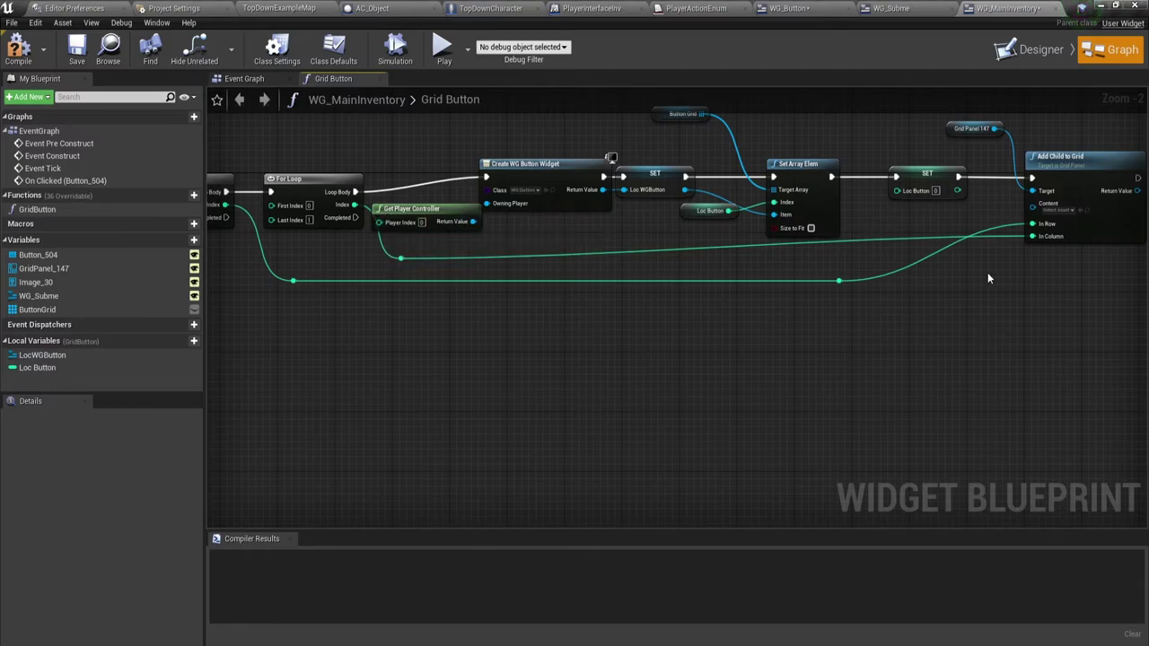
# Step: Nudge the SET Loc Button node slightly right beside Add Child to Grid
pyautogui.moveTo(987, 272); pyautogui.dragTo(735, 283, button='right')
pyautogui.scroll(2, 712, 259)
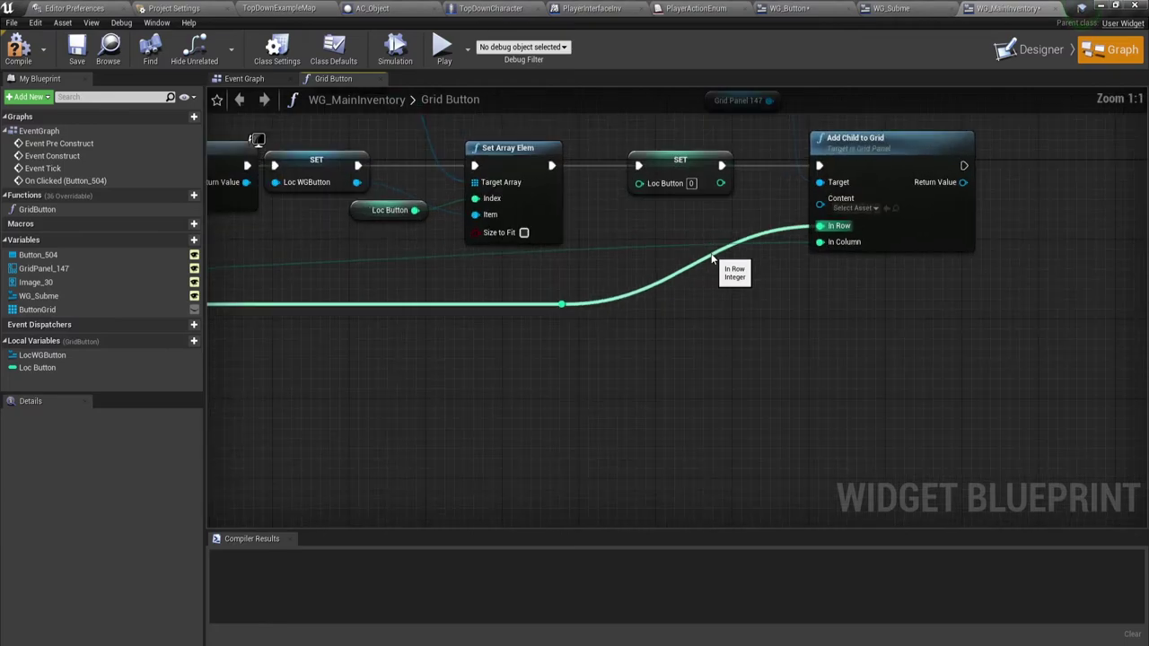
pyautogui.moveTo(654, 271); pyautogui.dragTo(575, 311, button='right')
pyautogui.moveTo(593, 251); pyautogui.dragTo(640, 251)
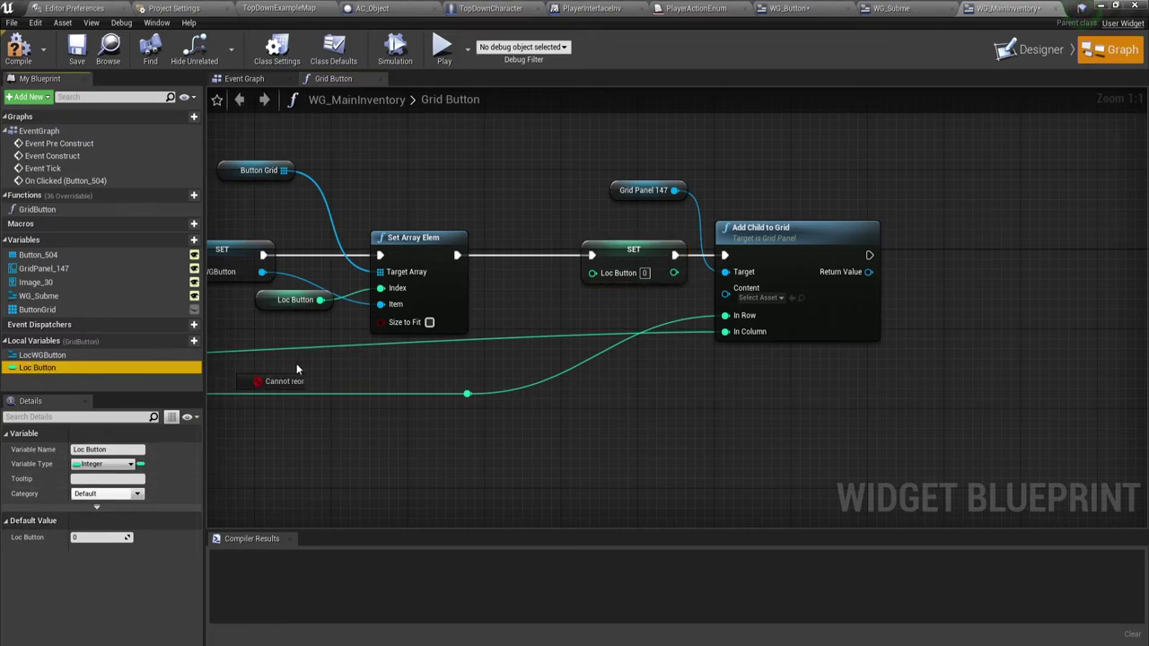
# Step: Feed Loc Button + 1 into the SET Loc Button node
pyautogui.moveTo(34, 364)
pyautogui.mouseDown()
pyautogui.moveTo(472, 272)
pyautogui.moveTo(536, 296)
pyautogui.mouseUp()
pyautogui.click(505, 285)
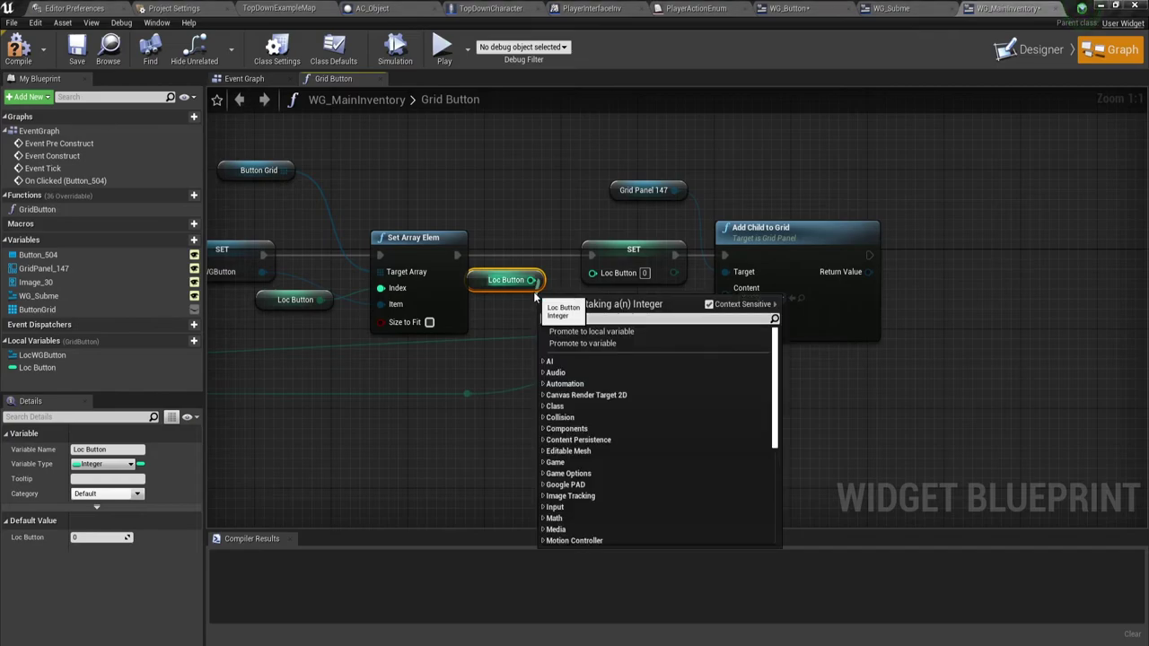
pyautogui.write('+')
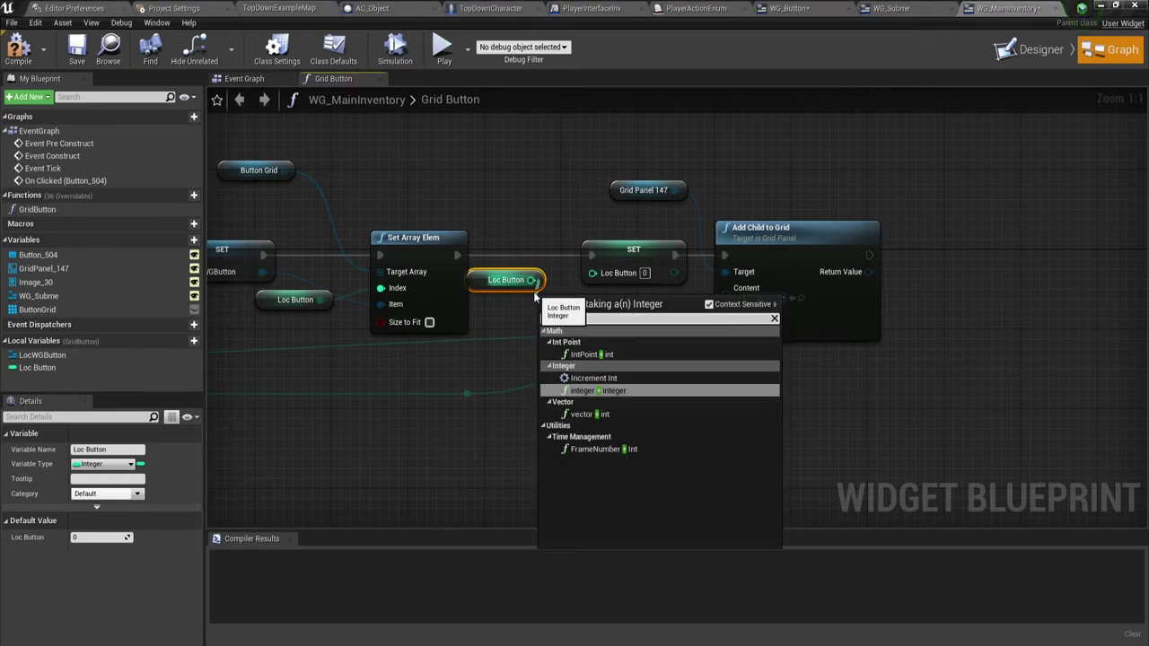
pyautogui.click(604, 393)
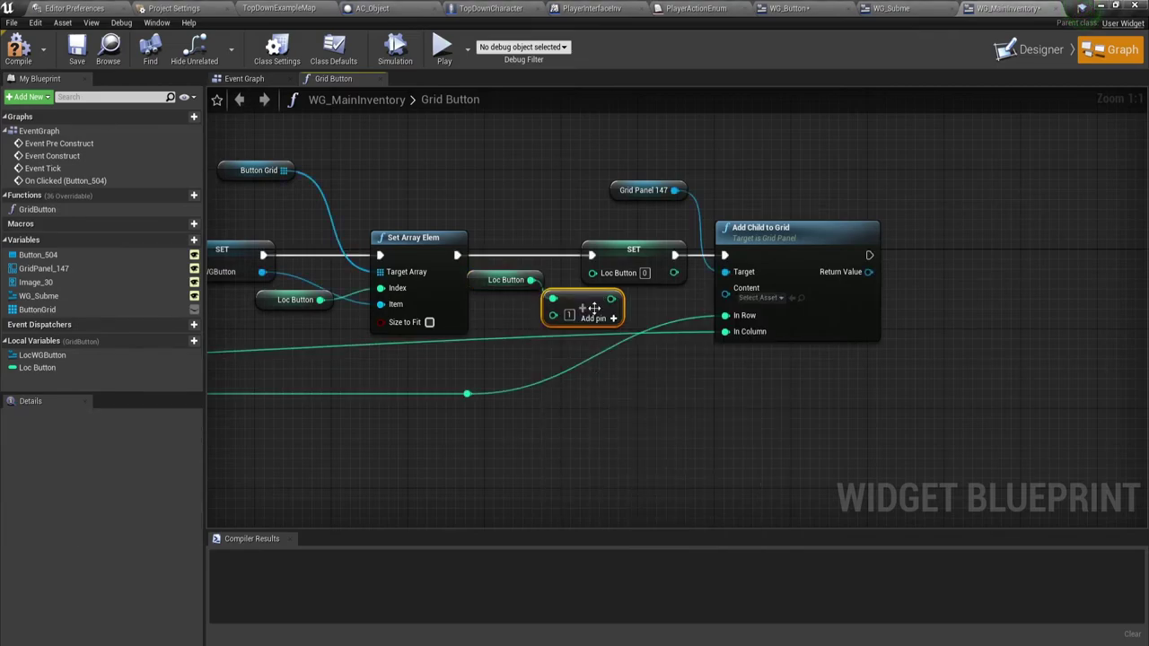
pyautogui.moveTo(611, 298); pyautogui.dragTo(593, 272)
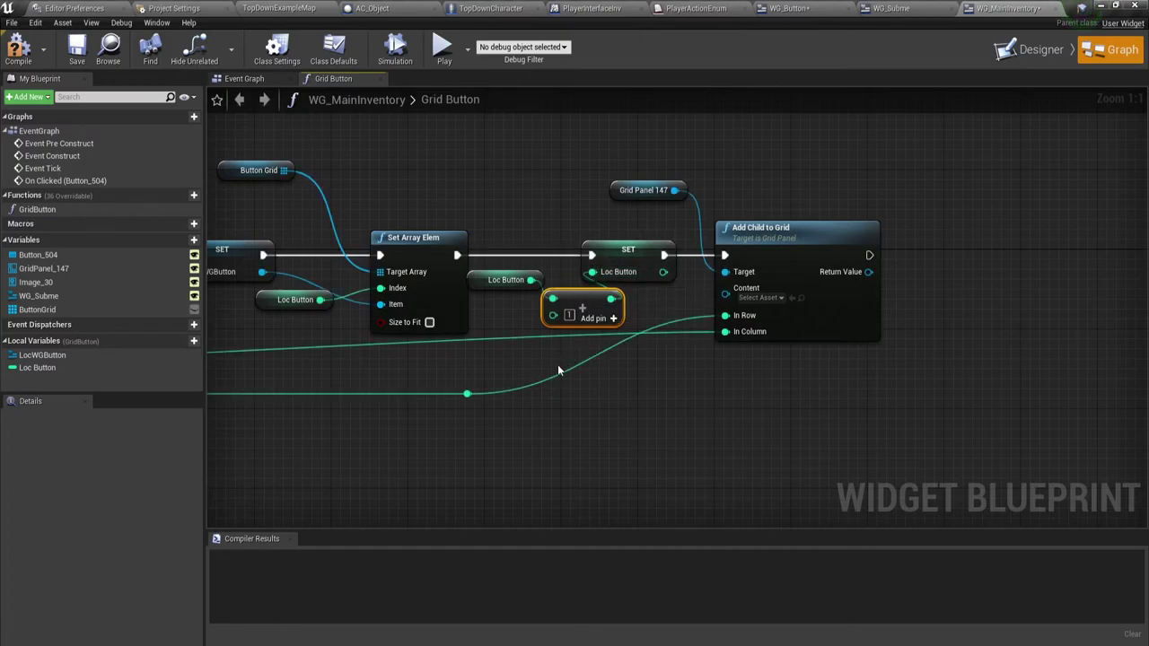
# Step: Compile WG_MainInventory and select the Grid Button graph's nodes
pyautogui.scroll(-2, 526, 395)
pyautogui.scroll(-1, 534, 395)
pyautogui.scroll(-1, 542, 395)
pyautogui.moveTo(543, 395); pyautogui.dragTo(654, 348, button='right')
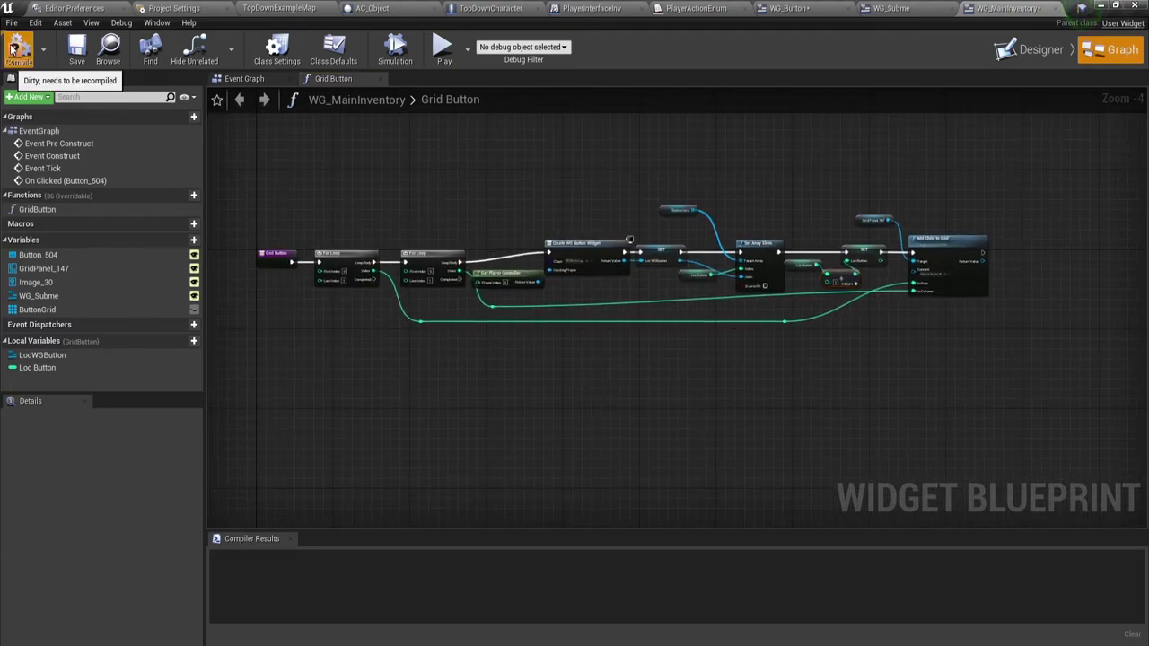
pyautogui.click(16, 49)
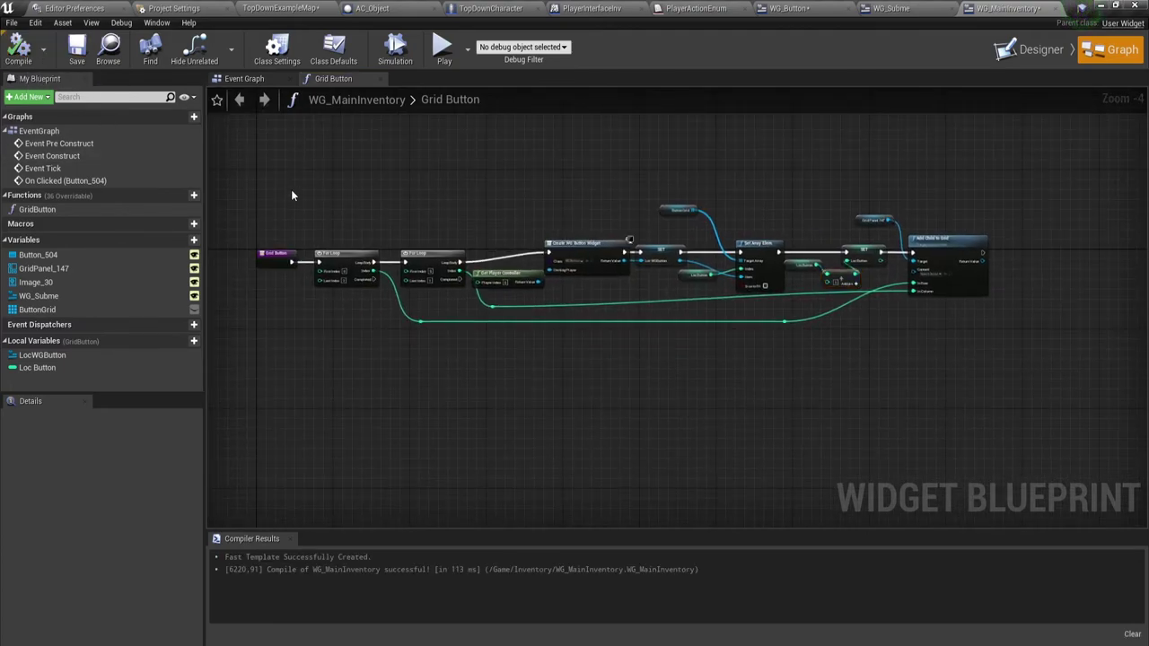
pyautogui.moveTo(291, 190); pyautogui.dragTo(916, 403)
# Step: Create a new function named UpdateButton and position its entry node
pyautogui.click(181, 196)
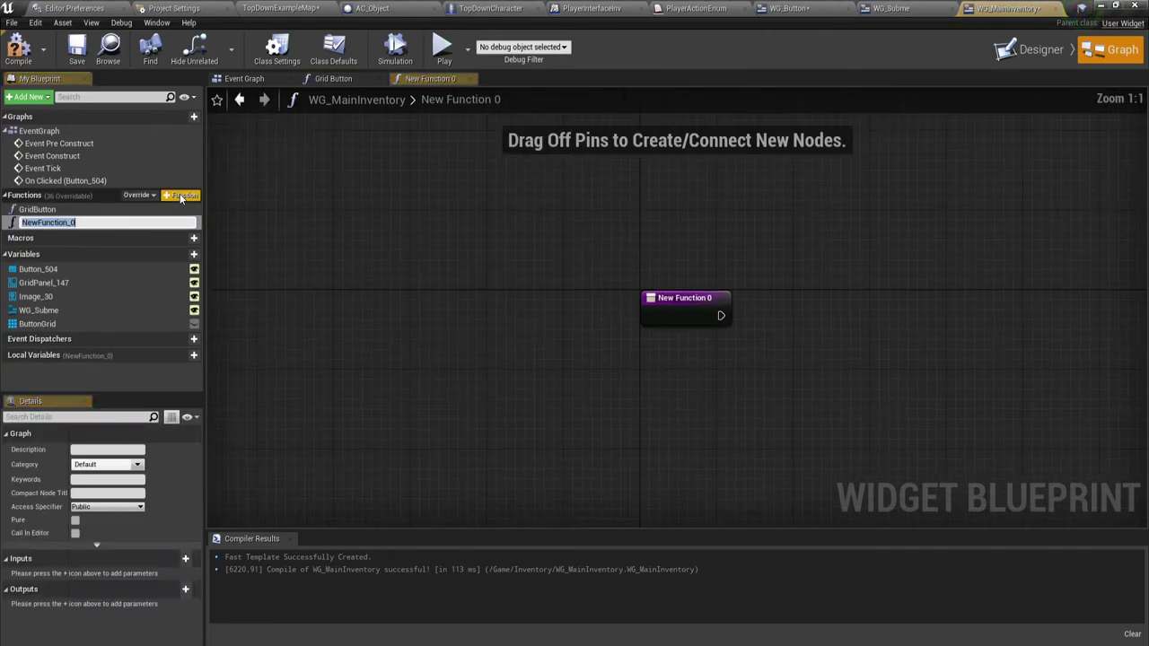
pyautogui.moveTo(761, 377); pyautogui.dragTo(531, 374, button='right')
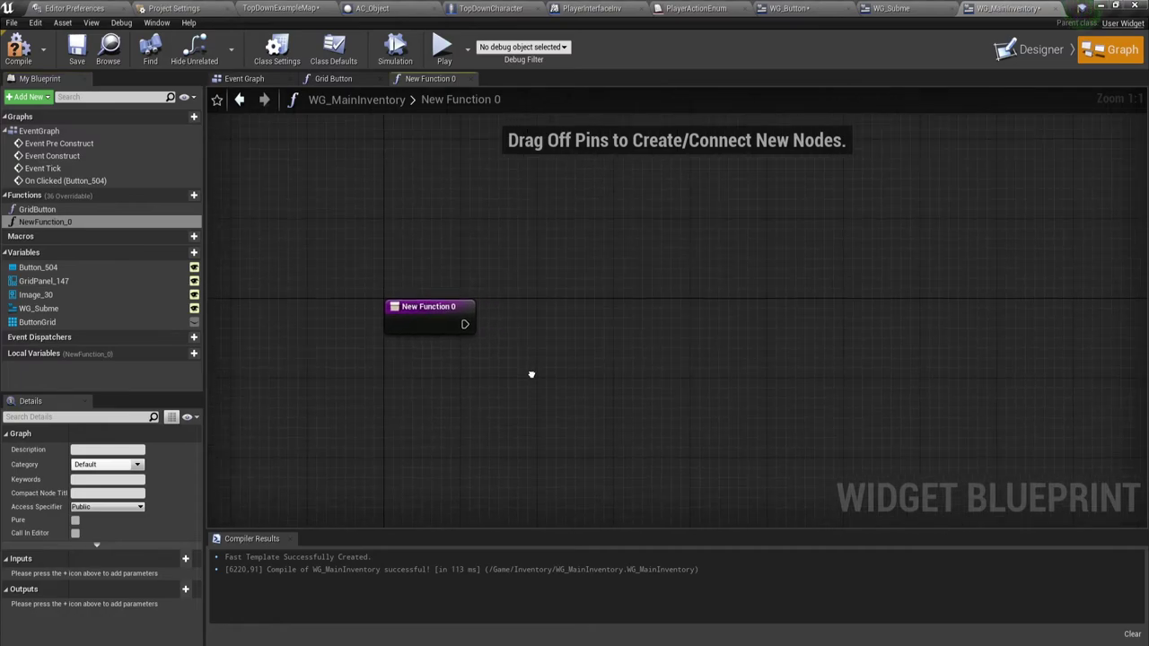
pyautogui.click(71, 222)
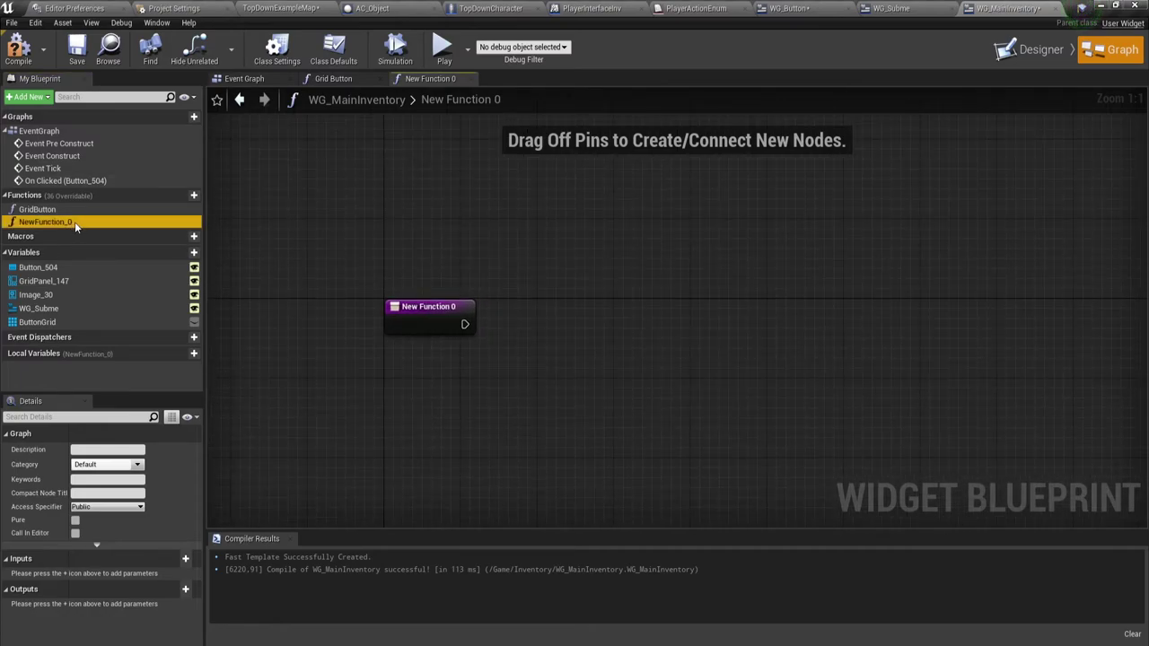
pyautogui.click(74, 222)
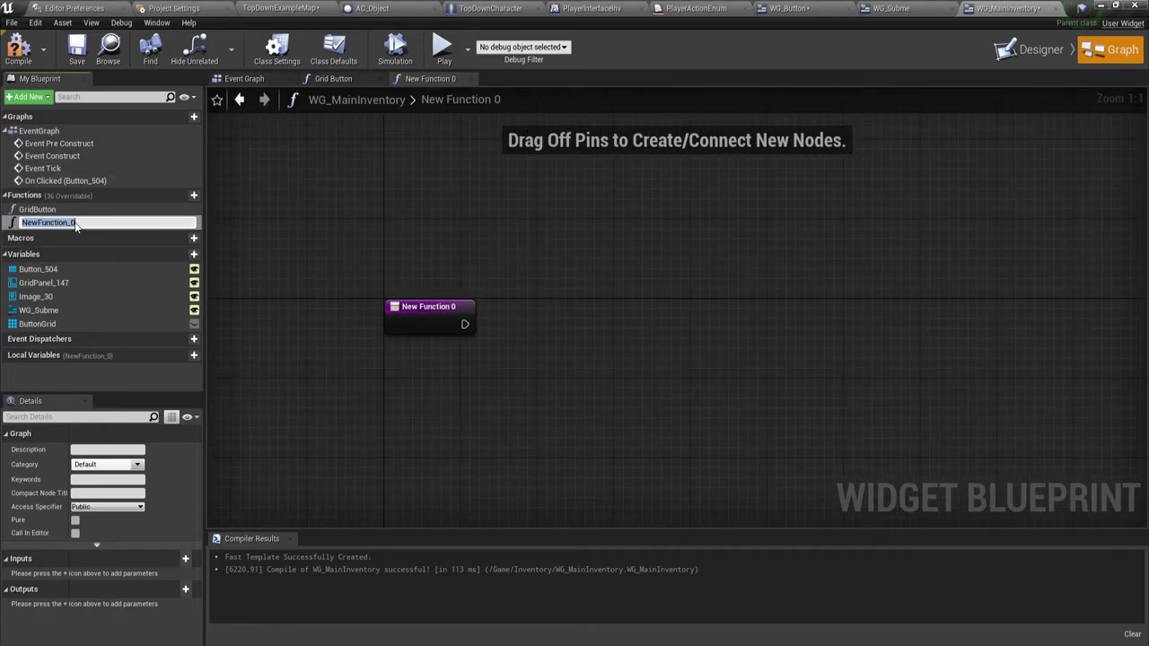
pyautogui.write('Upd')
pyautogui.write('ate')
pyautogui.write('But')
pyautogui.write('oon')
pyautogui.press('BackSpace')
pyautogui.press('BackSpace')
pyautogui.press('Return')
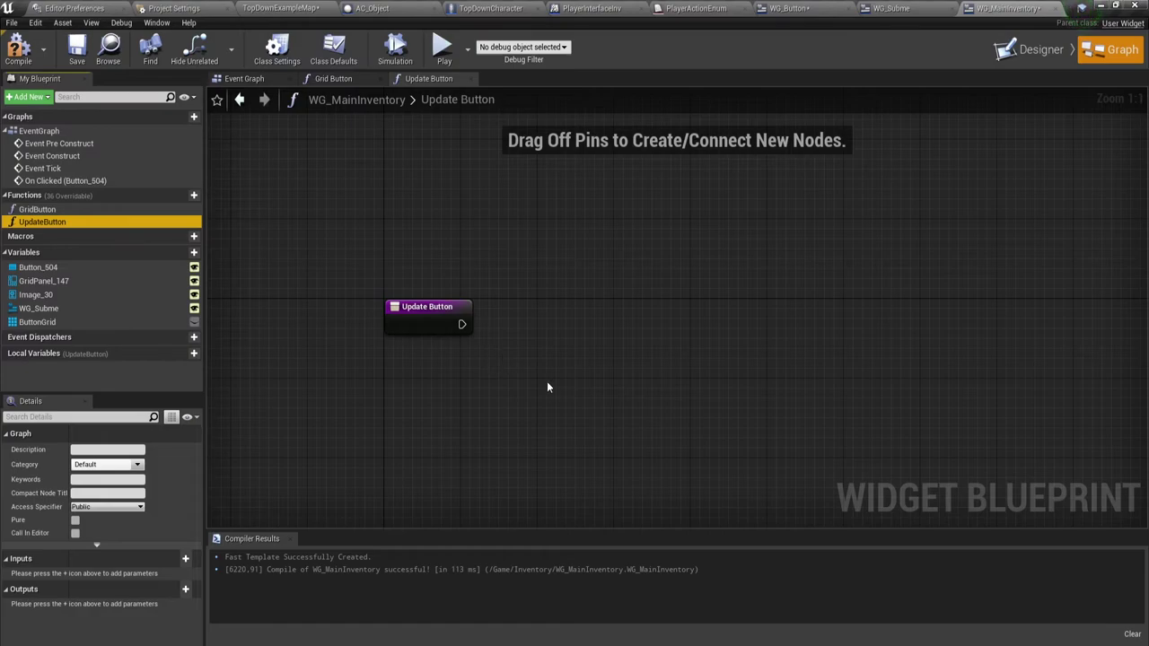
pyautogui.moveTo(547, 384); pyautogui.dragTo(431, 414, button='right')
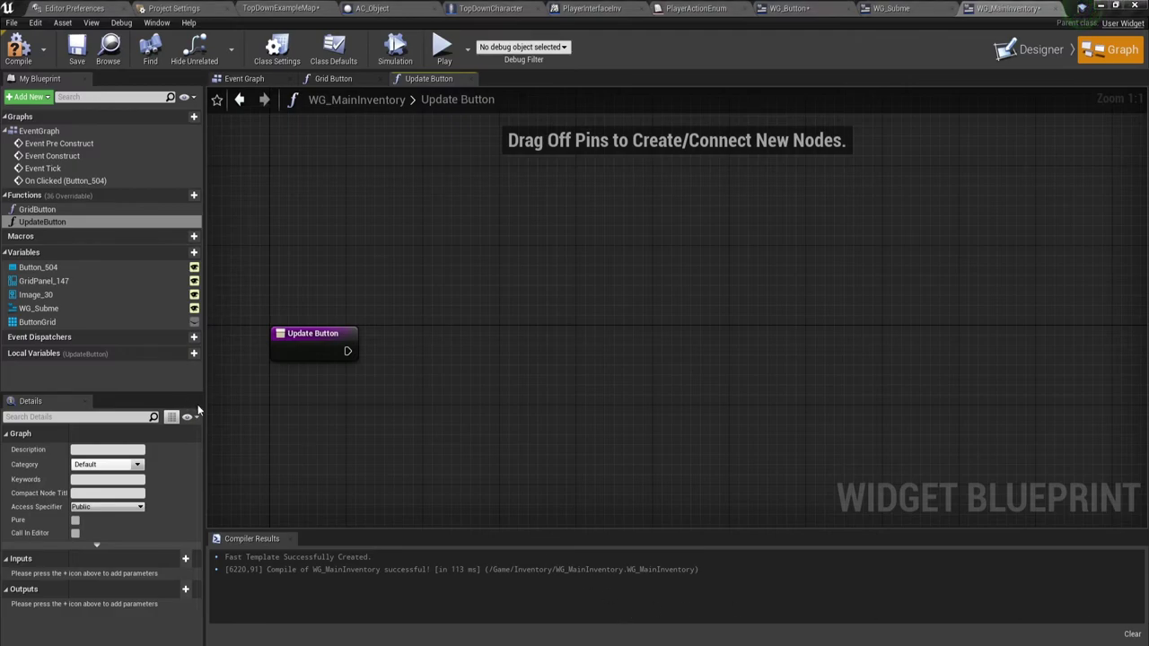
pyautogui.moveTo(403, 390)
pyautogui.mouseDown(button='right')
pyautogui.moveTo(363, 343)
pyautogui.moveTo(348, 357)
pyautogui.moveTo(372, 380)
pyautogui.mouseUp(button='right')
pyautogui.click(305, 314)
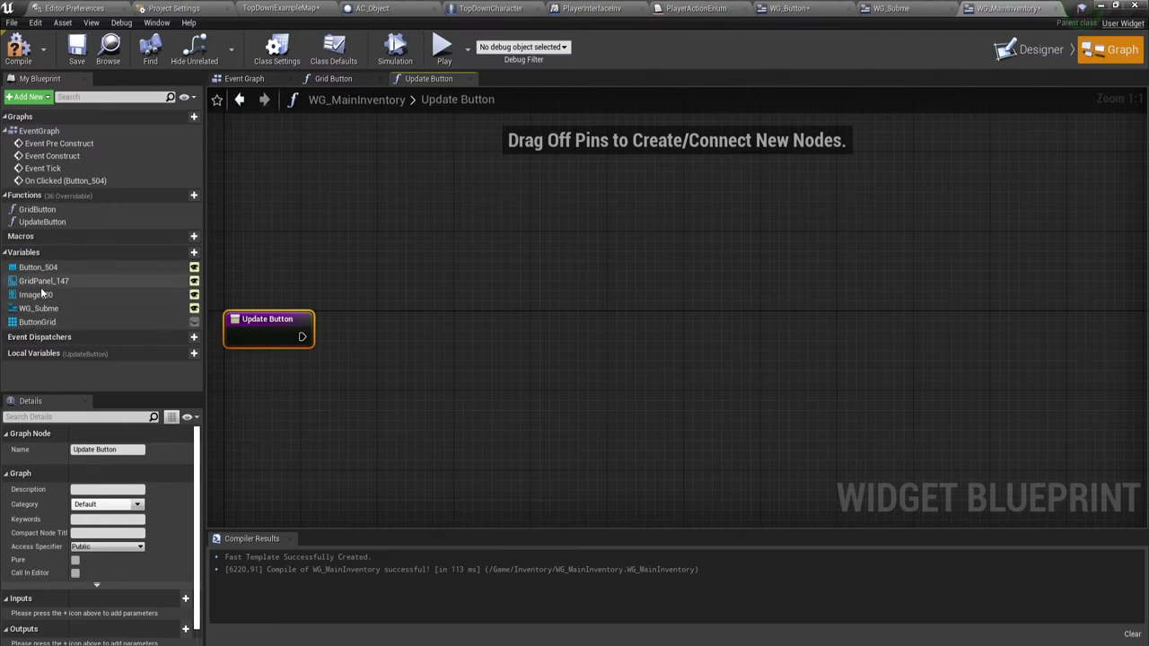
# Step: Add a Button Grid getter feeding a For Each Loop, wired from the function entry
pyautogui.moveTo(31, 329)
pyautogui.mouseDown()
pyautogui.moveTo(362, 363)
pyautogui.moveTo(457, 299)
pyautogui.mouseUp()
pyautogui.click(388, 369)
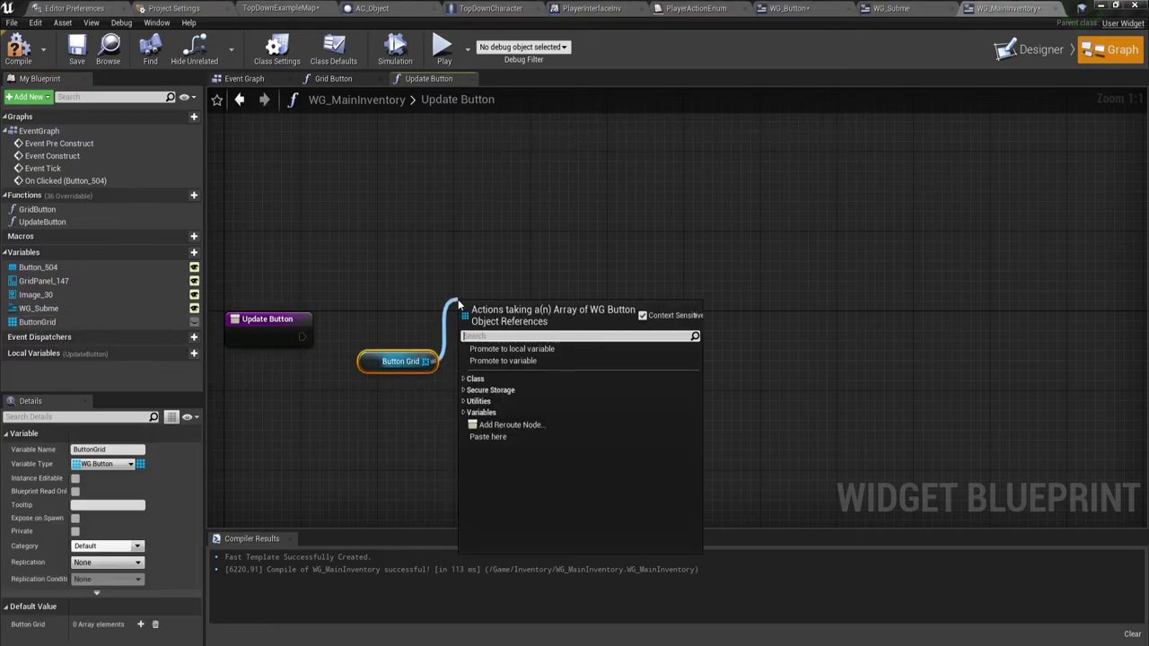
pyautogui.write('fo')
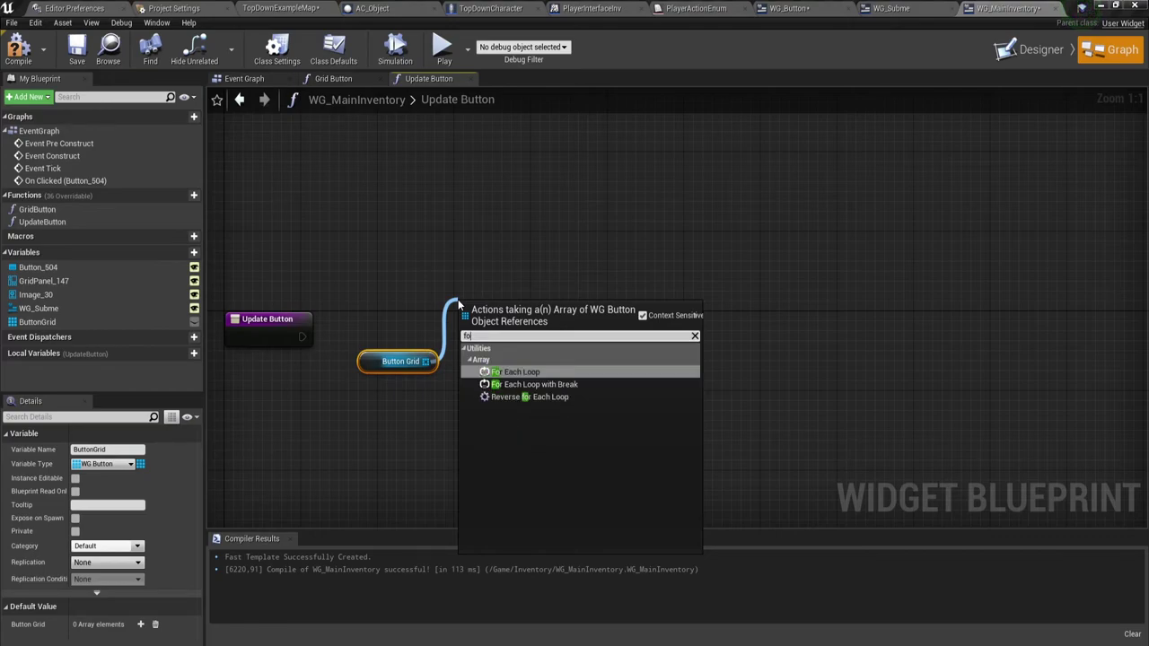
pyautogui.click(532, 375)
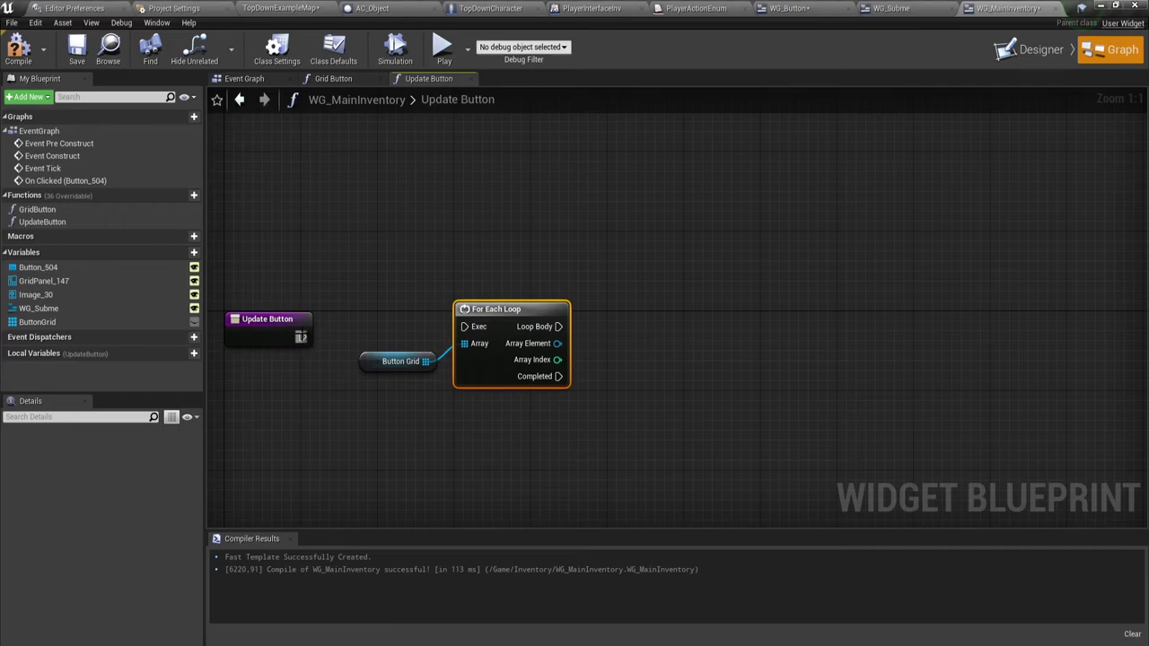
pyautogui.moveTo(301, 337); pyautogui.dragTo(464, 327)
pyautogui.moveTo(281, 321); pyautogui.dragTo(290, 312)
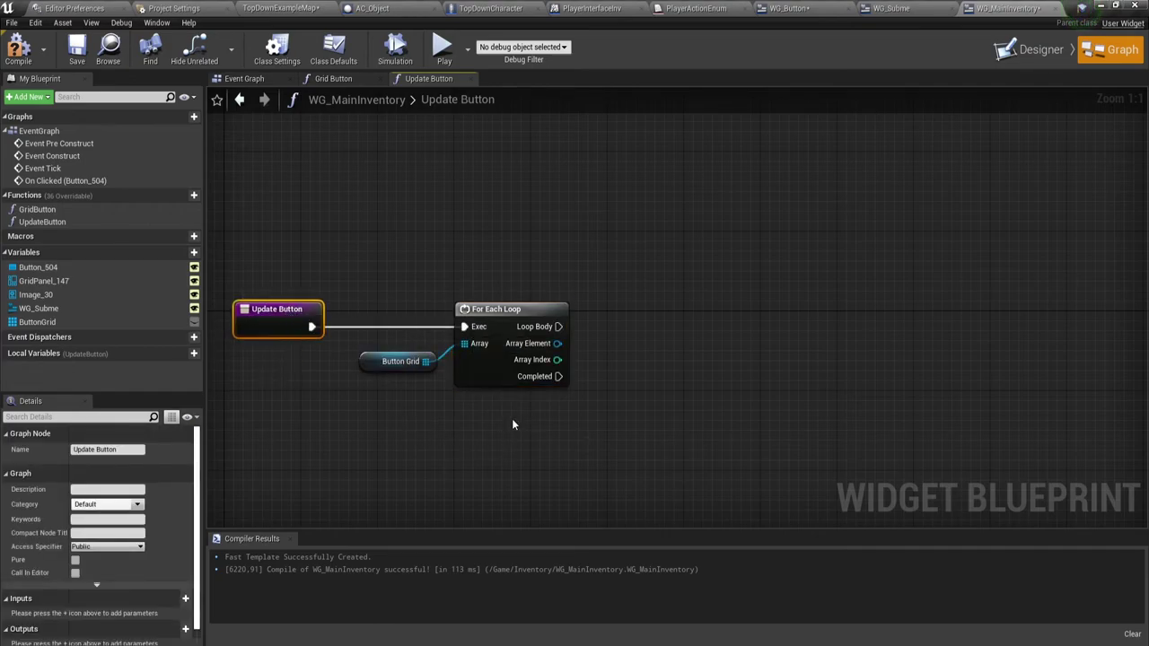
pyautogui.moveTo(645, 432); pyautogui.dragTo(615, 430, button='right')
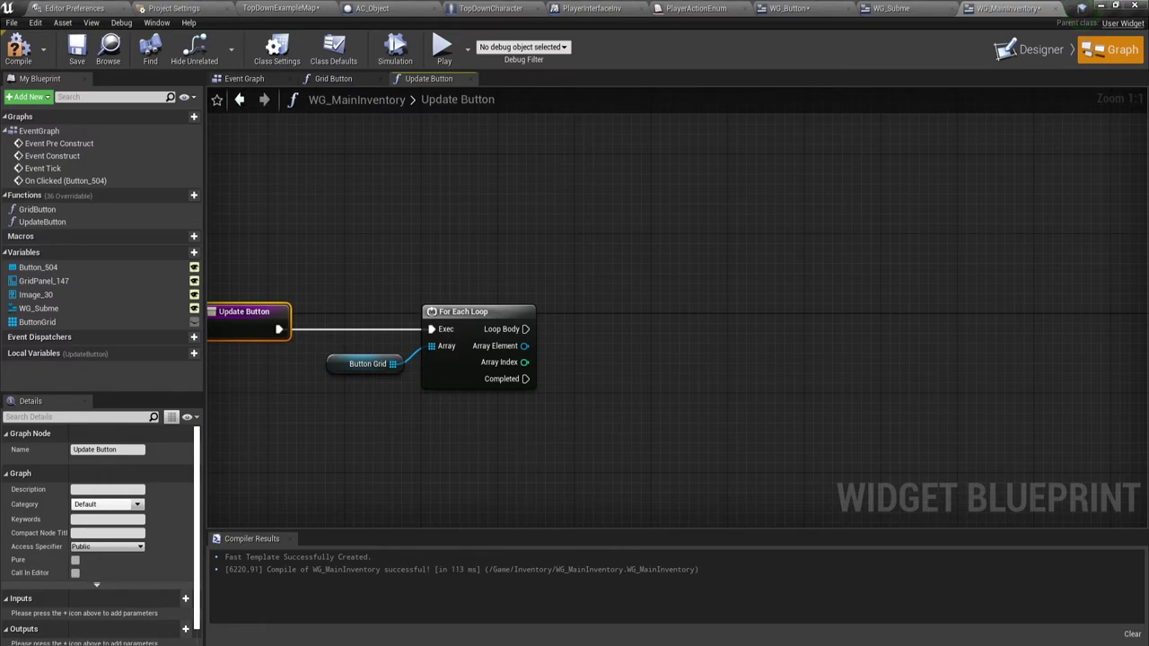
pyautogui.moveTo(402, 433)
pyautogui.mouseDown()
pyautogui.moveTo(459, 344)
pyautogui.moveTo(432, 321)
pyautogui.mouseUp()
pyautogui.click(413, 429)
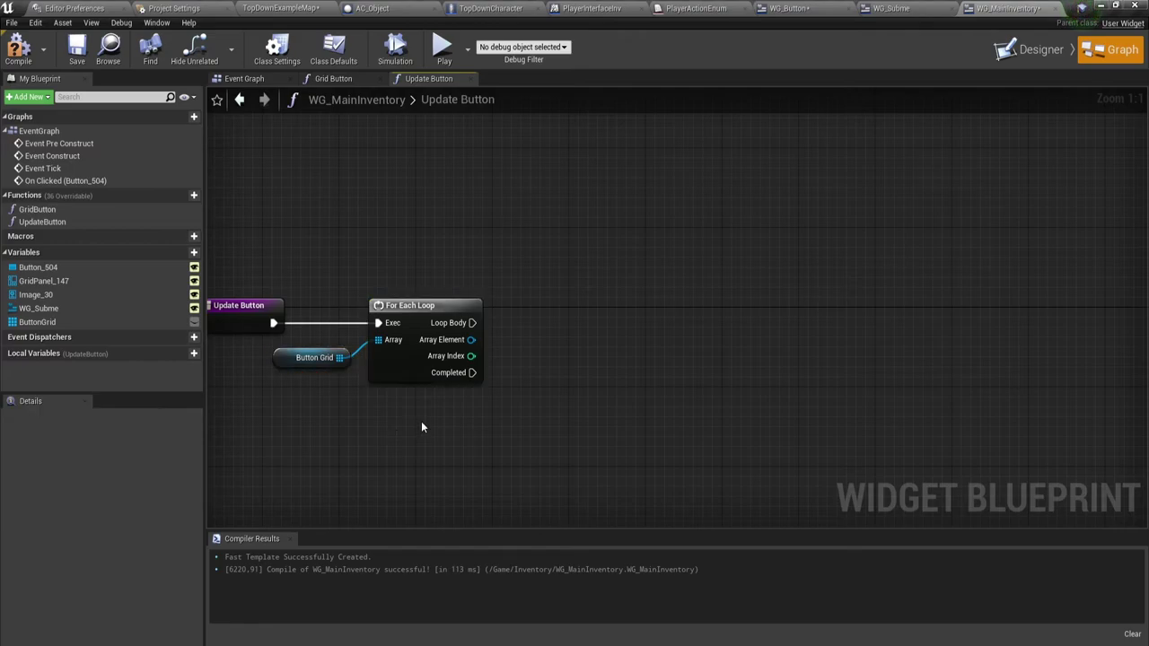
# Step: Add a Get Player Character node below the For Each Loop
pyautogui.rightClick(467, 431)
pyautogui.write('get')
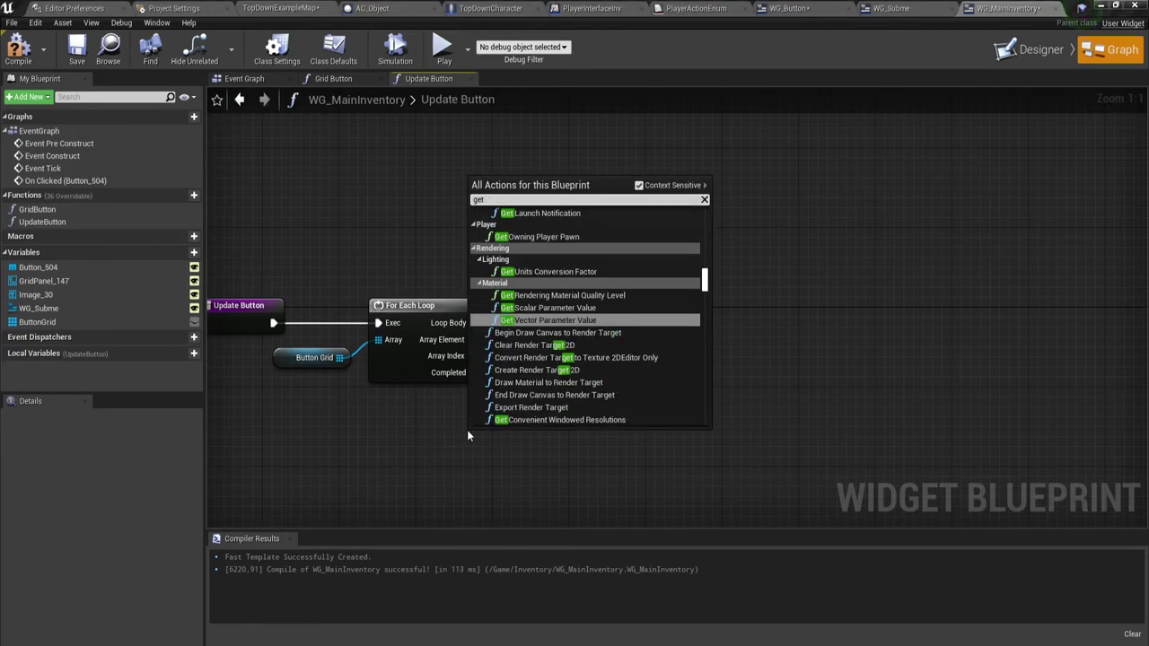
pyautogui.write(' playe')
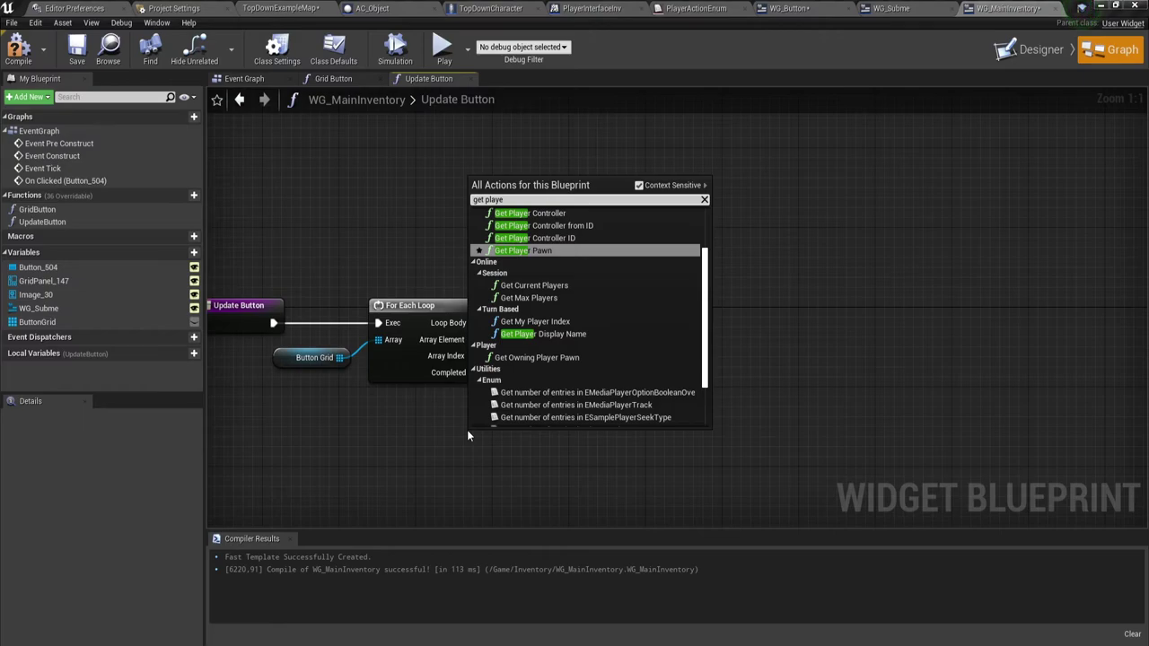
pyautogui.scroll(2, 557, 298)
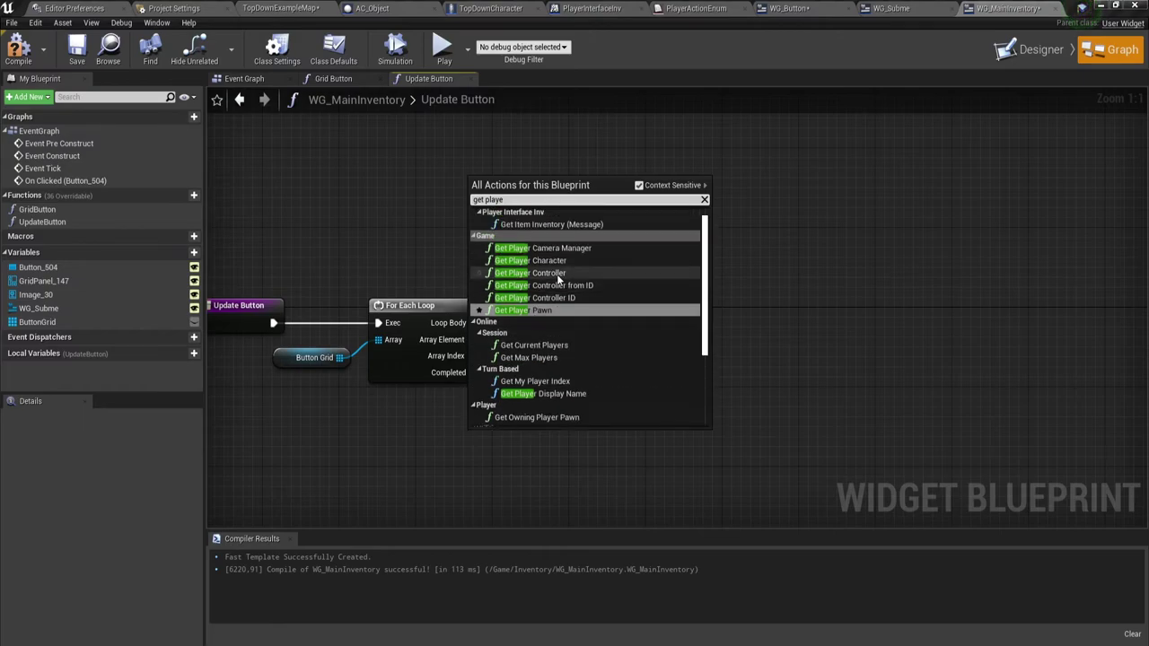
pyautogui.click(562, 260)
pyautogui.moveTo(545, 435); pyautogui.dragTo(469, 425)
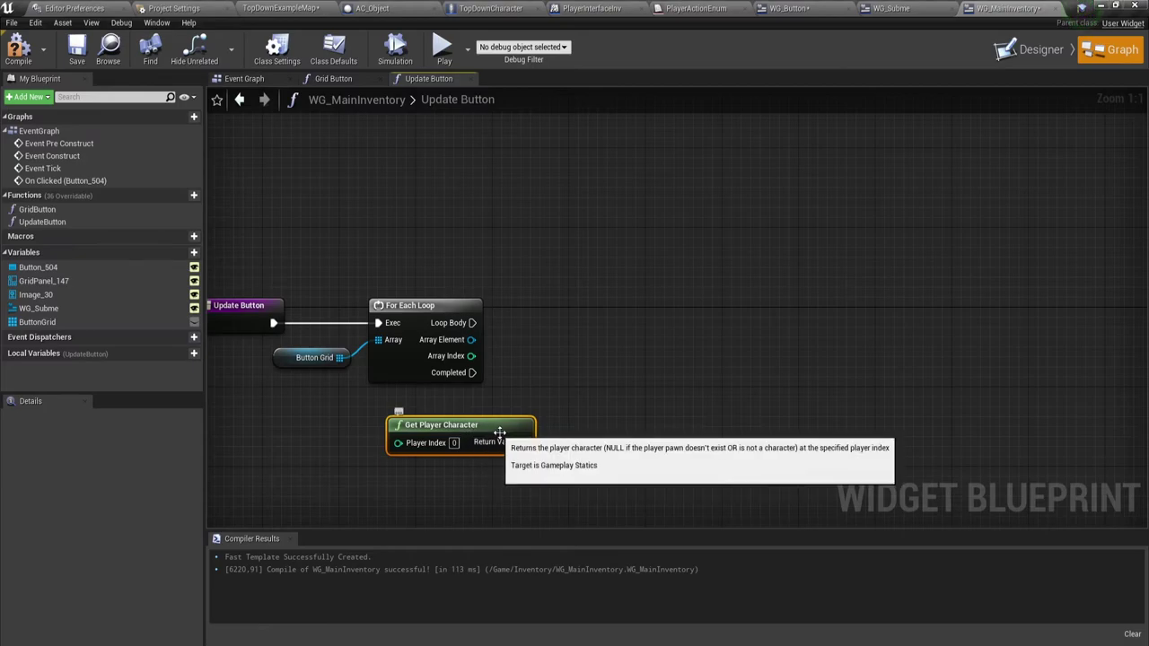
# Step: Call Get Item Inventory (Message) on the player character and open its definition
pyautogui.moveTo(521, 442); pyautogui.dragTo(584, 317)
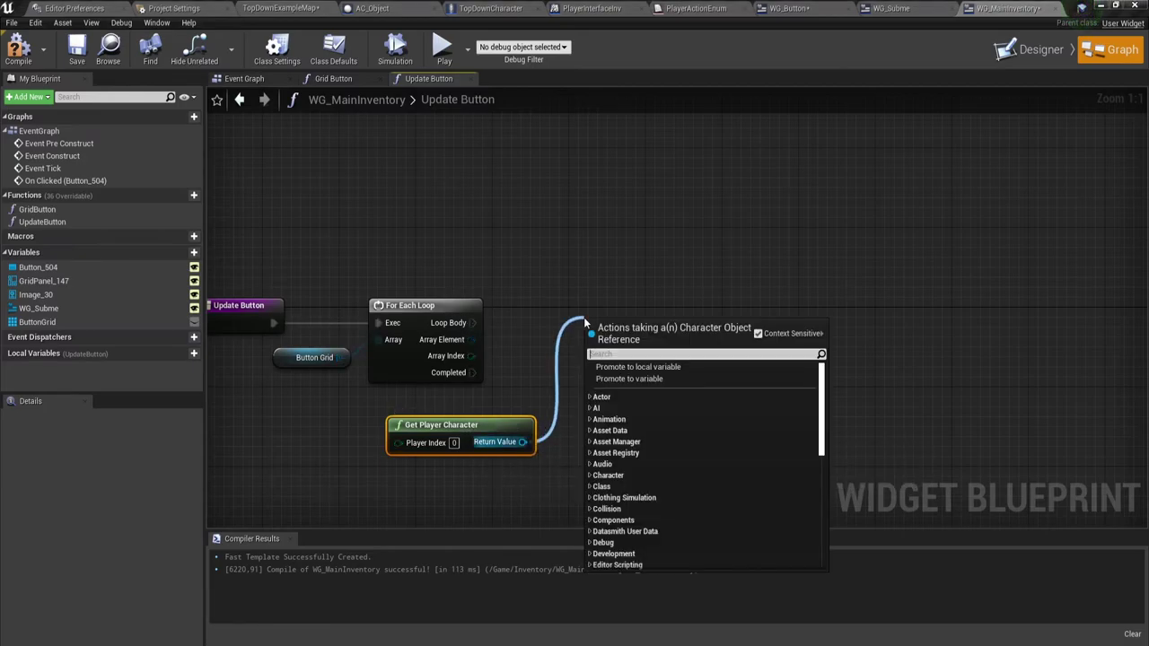
pyautogui.write('get')
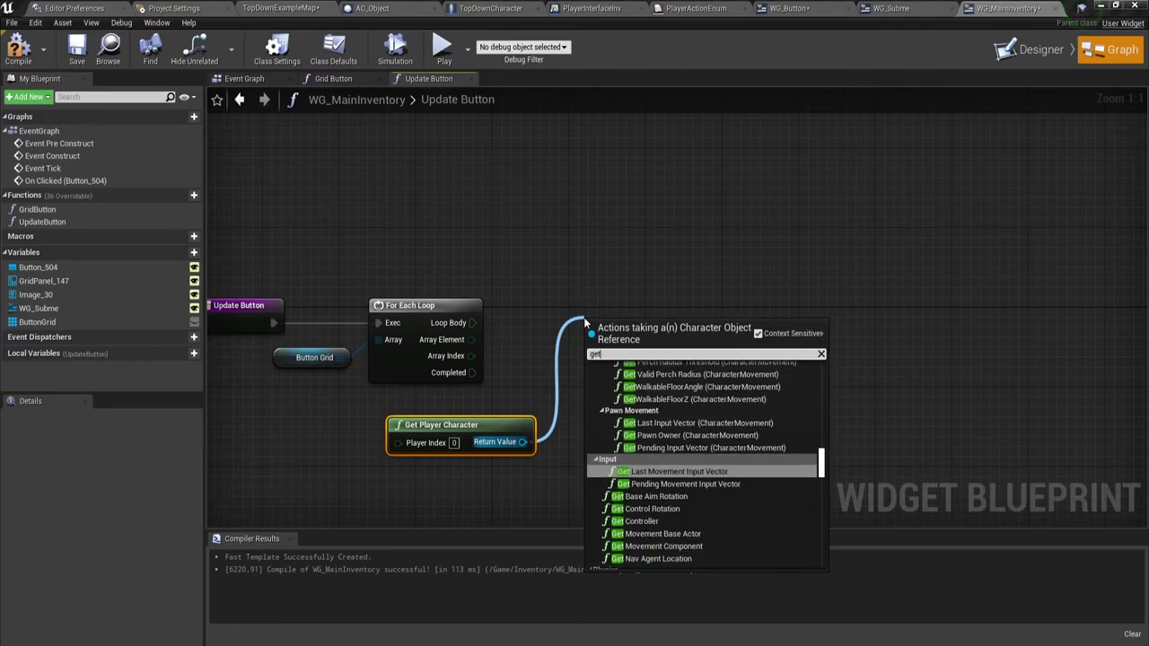
pyautogui.write(' ite')
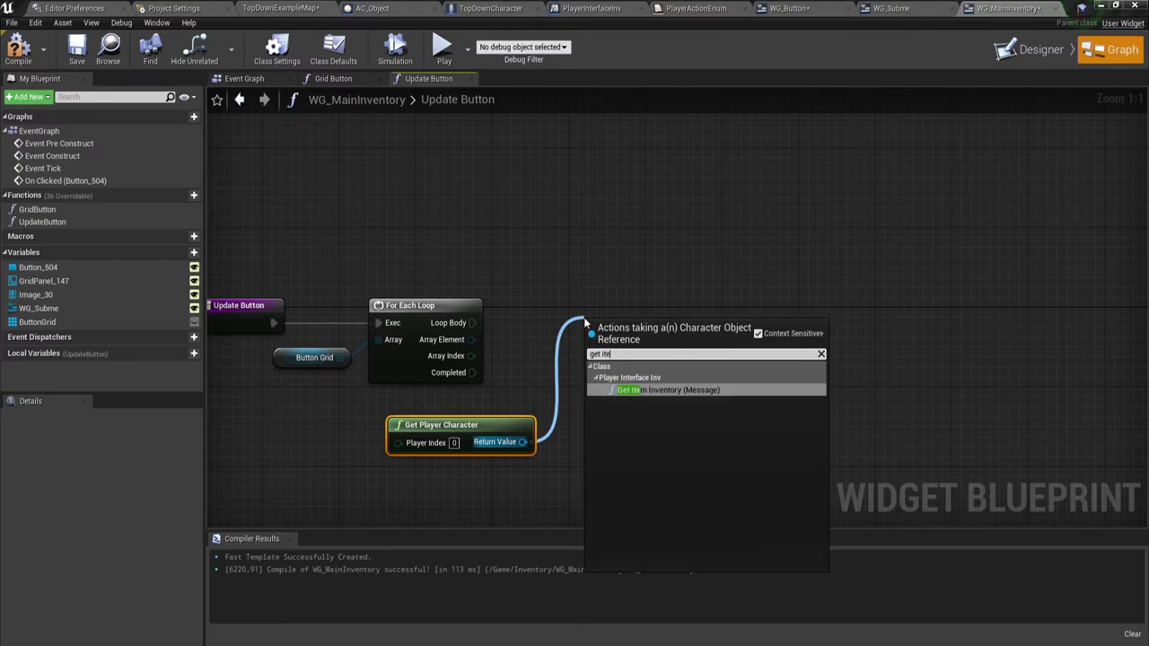
pyautogui.click(677, 390)
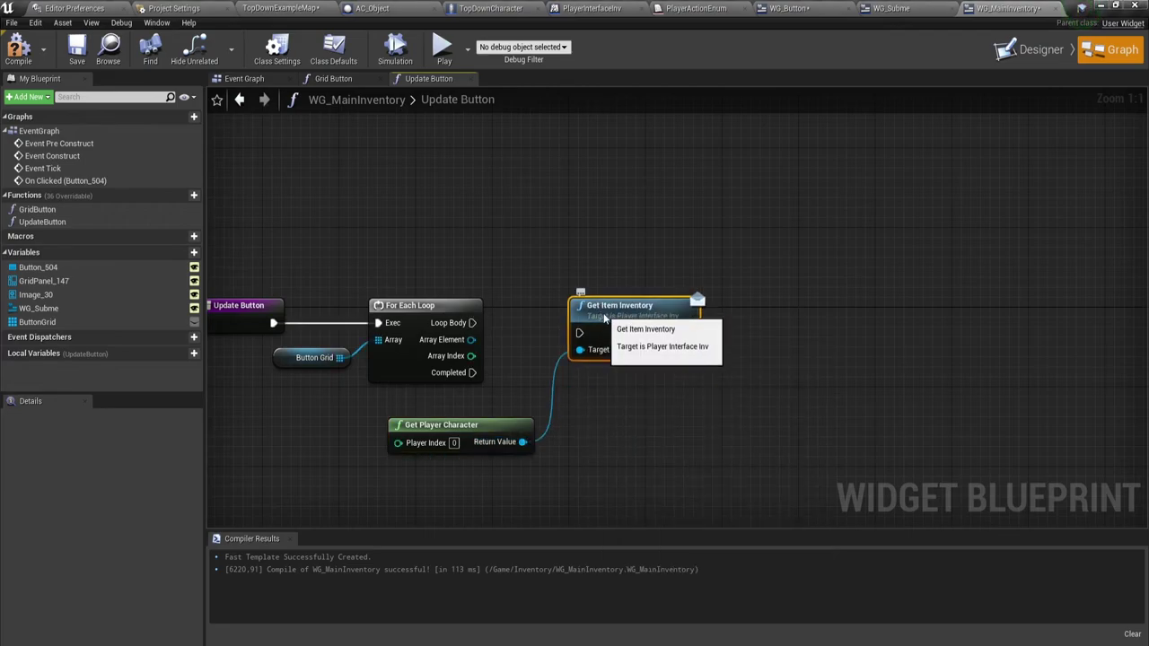
pyautogui.doubleClick(603, 314)
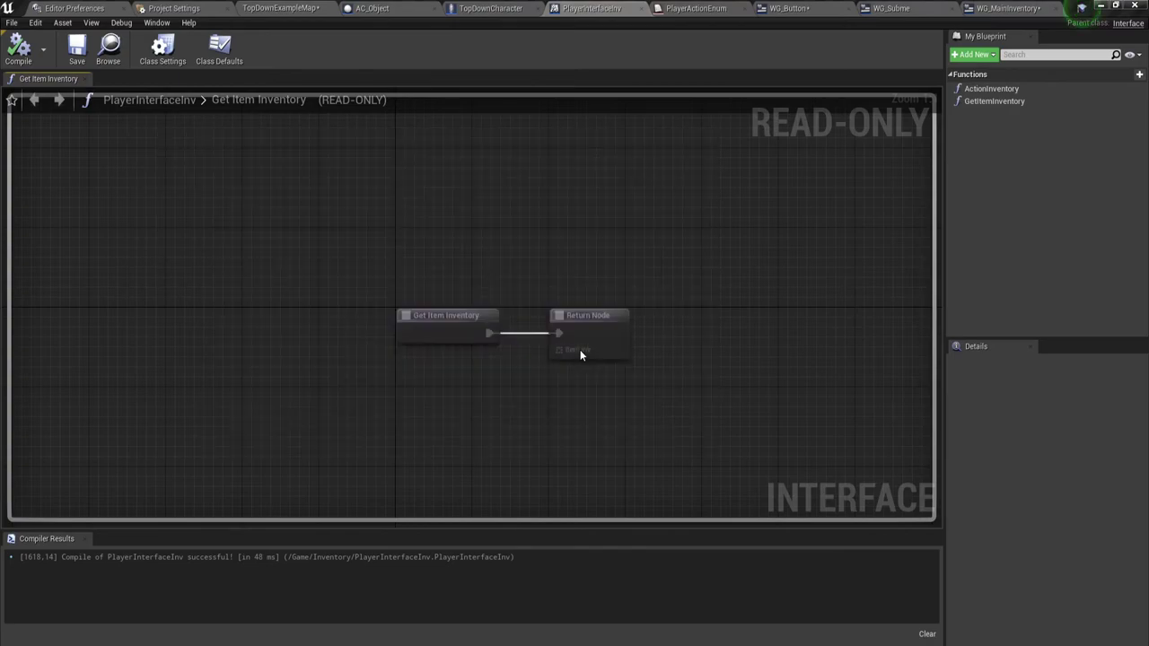
# Step: Return the Inventory variable in TopDownCharacter's Get Item Inventory, then compile TopDownCharacter
pyautogui.click(996, 101)
pyautogui.click(981, 555)
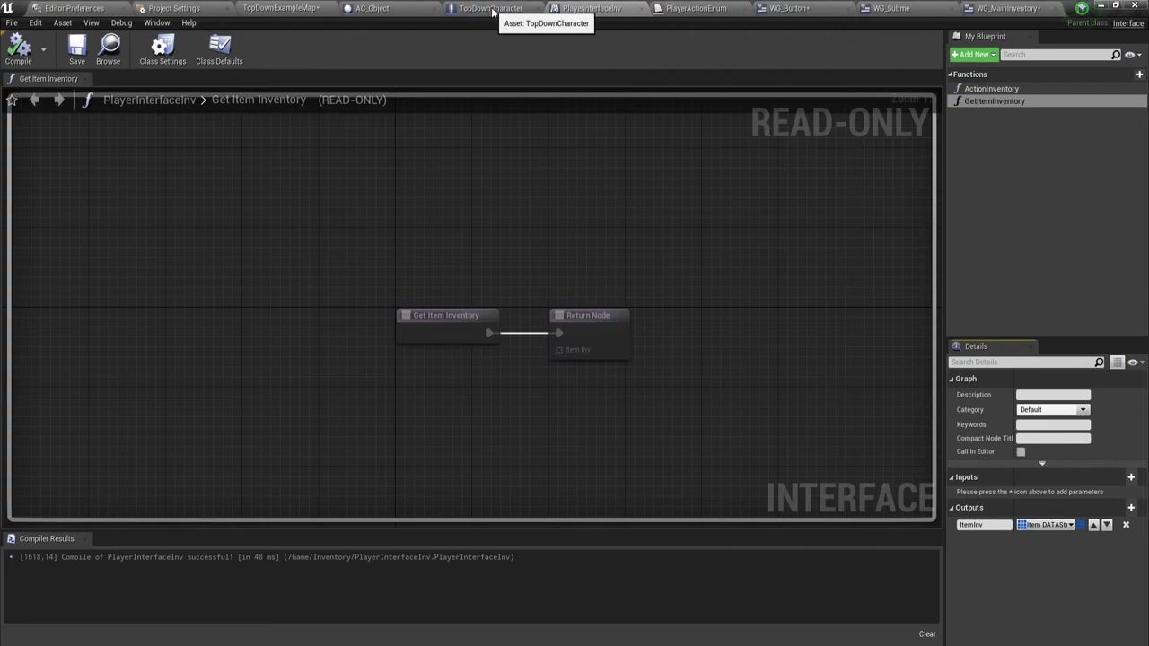
pyautogui.click(459, 9)
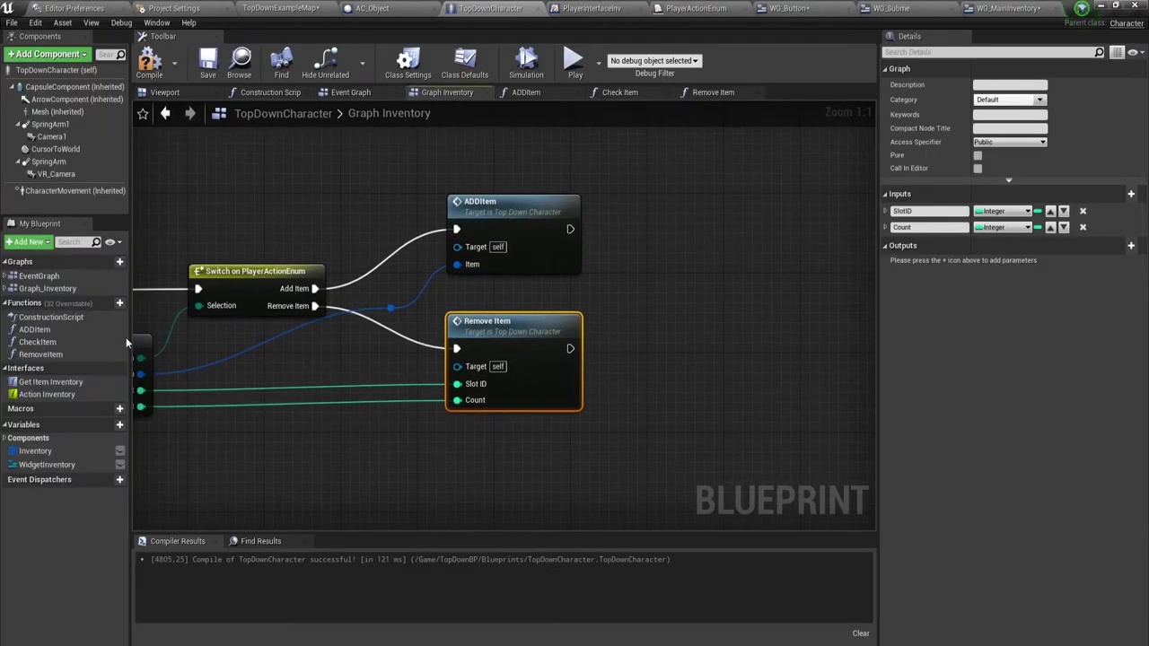
pyautogui.doubleClick(81, 384)
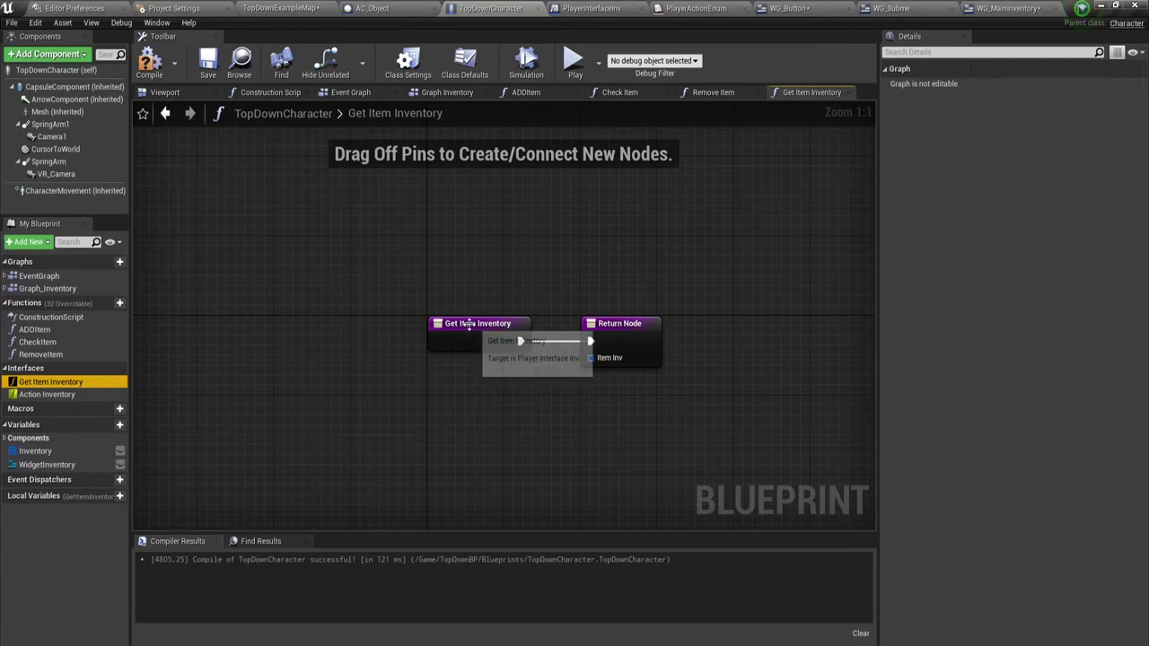
pyautogui.moveTo(38, 453); pyautogui.dragTo(503, 371)
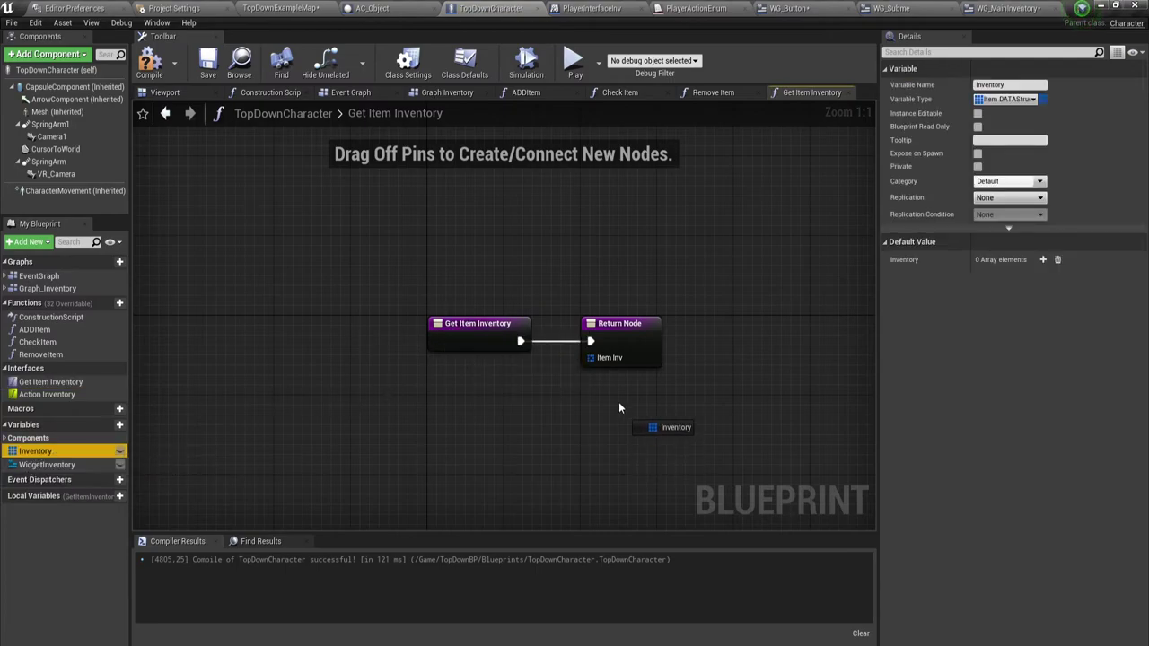
pyautogui.click(514, 389)
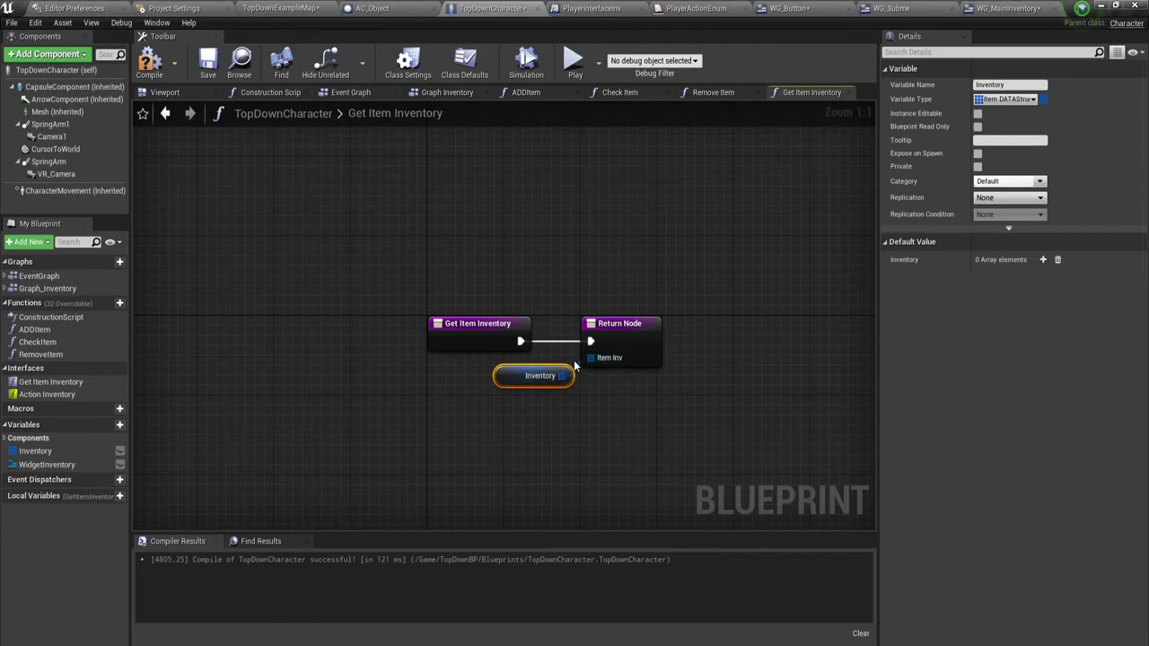
pyautogui.click(149, 63)
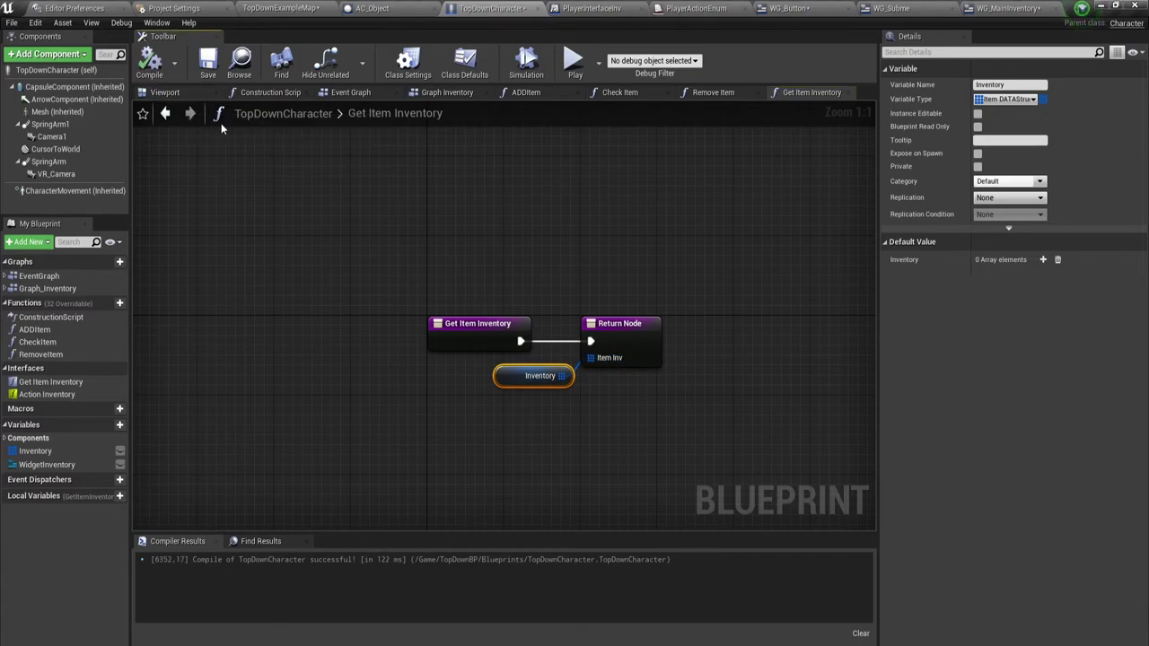
pyautogui.click(1005, 8)
# Step: Run Get Item Inventory from Loop Body and add a GET on Item Inv indexed by Array Index
pyautogui.moveTo(667, 366); pyautogui.dragTo(645, 368, button='right')
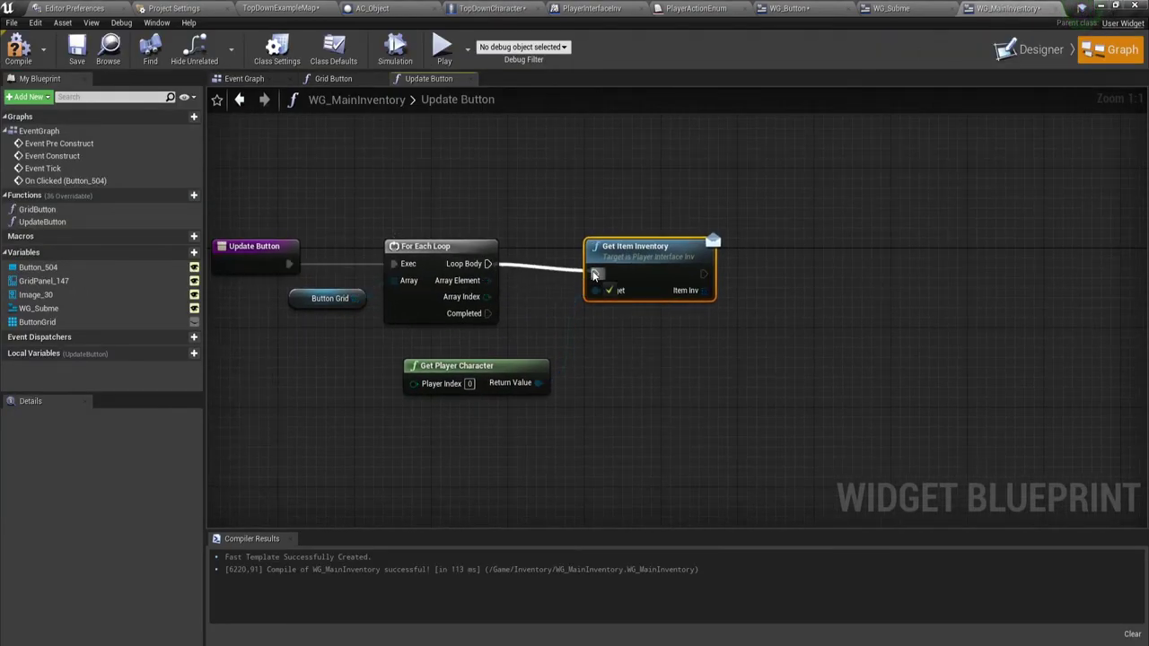
pyautogui.moveTo(488, 263)
pyautogui.mouseDown()
pyautogui.moveTo(594, 273)
pyautogui.moveTo(651, 258)
pyautogui.mouseUp()
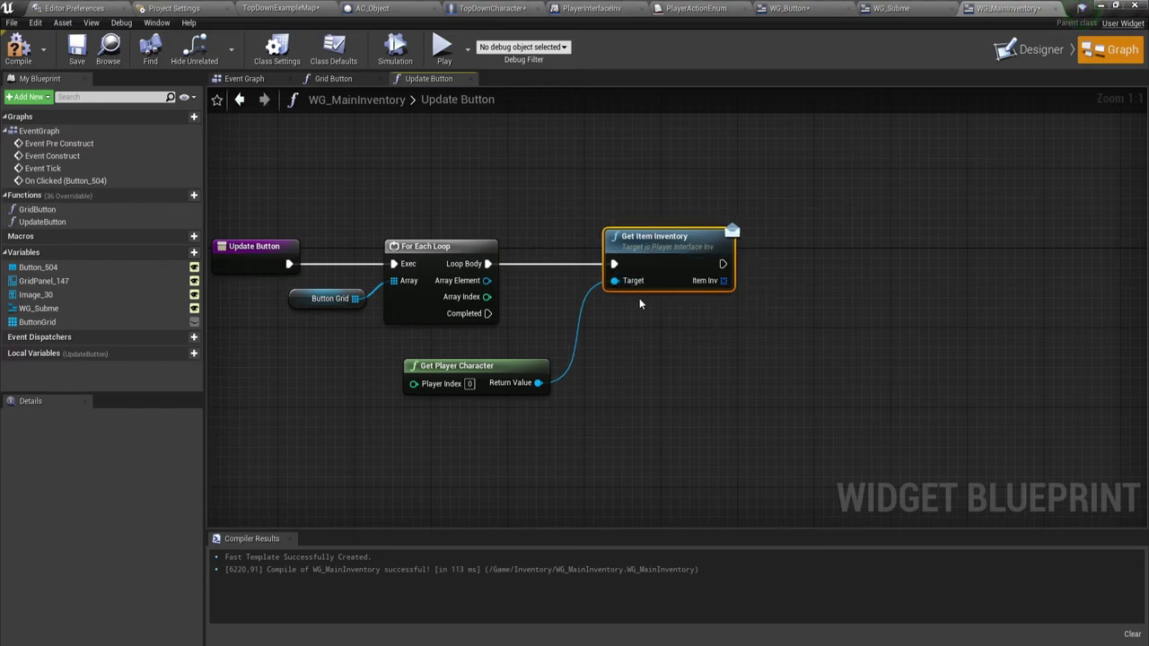
pyautogui.moveTo(639, 299); pyautogui.dragTo(495, 286, button='right')
pyautogui.moveTo(579, 268); pyautogui.dragTo(598, 286)
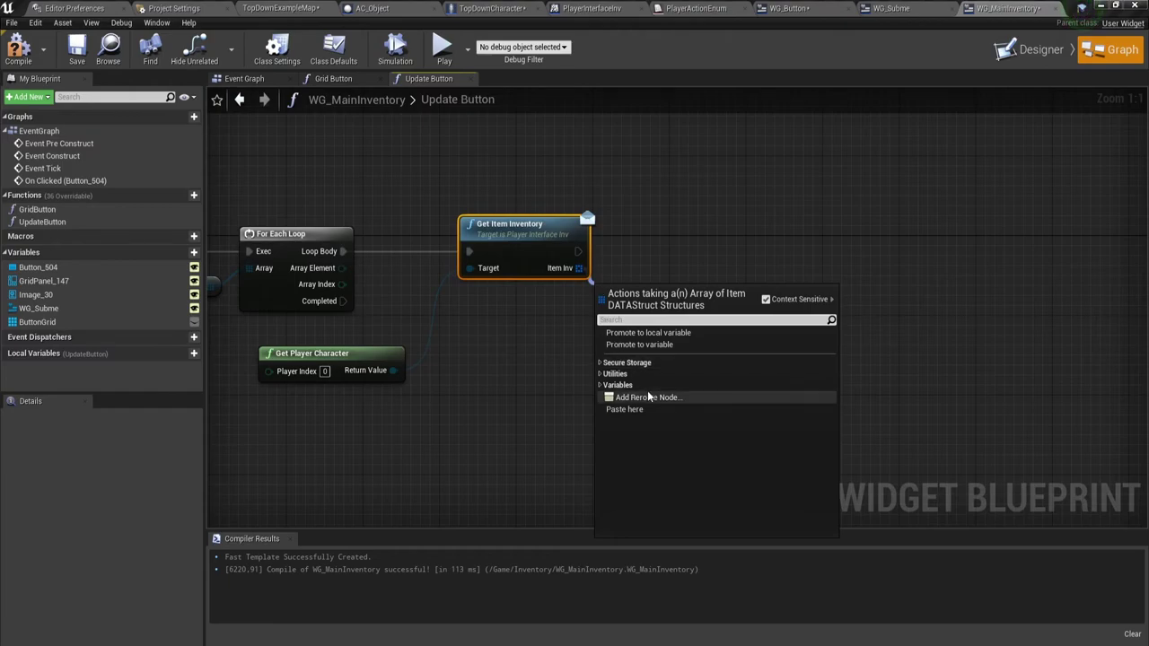
pyautogui.write('get')
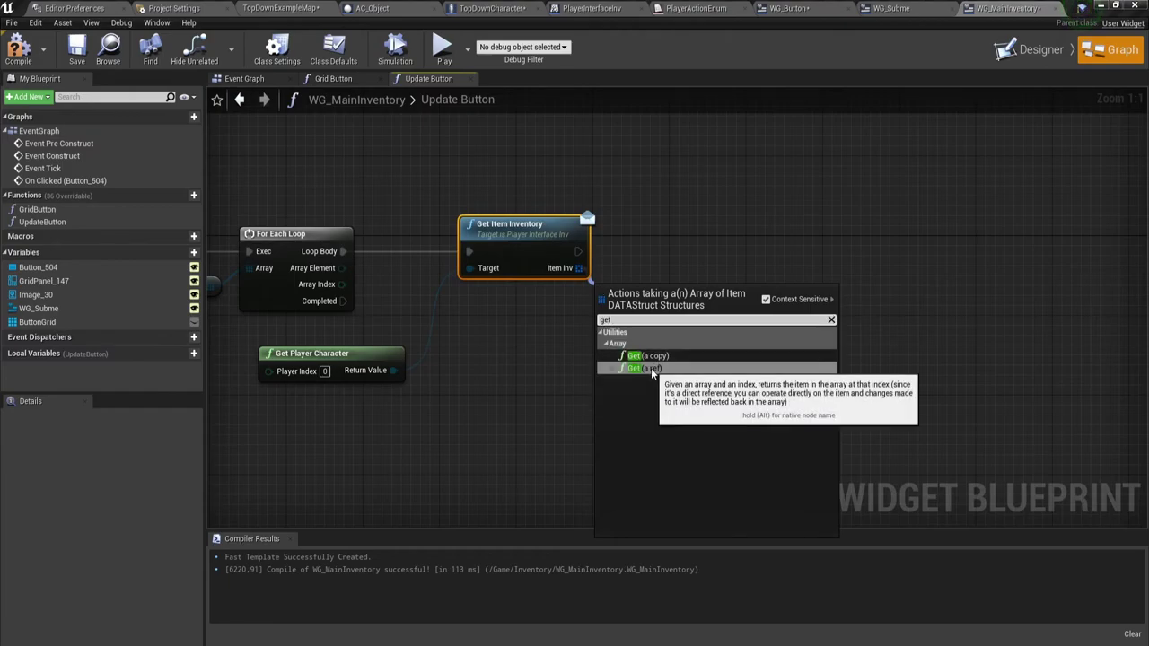
pyautogui.click(651, 368)
pyautogui.moveTo(618, 312); pyautogui.dragTo(666, 289)
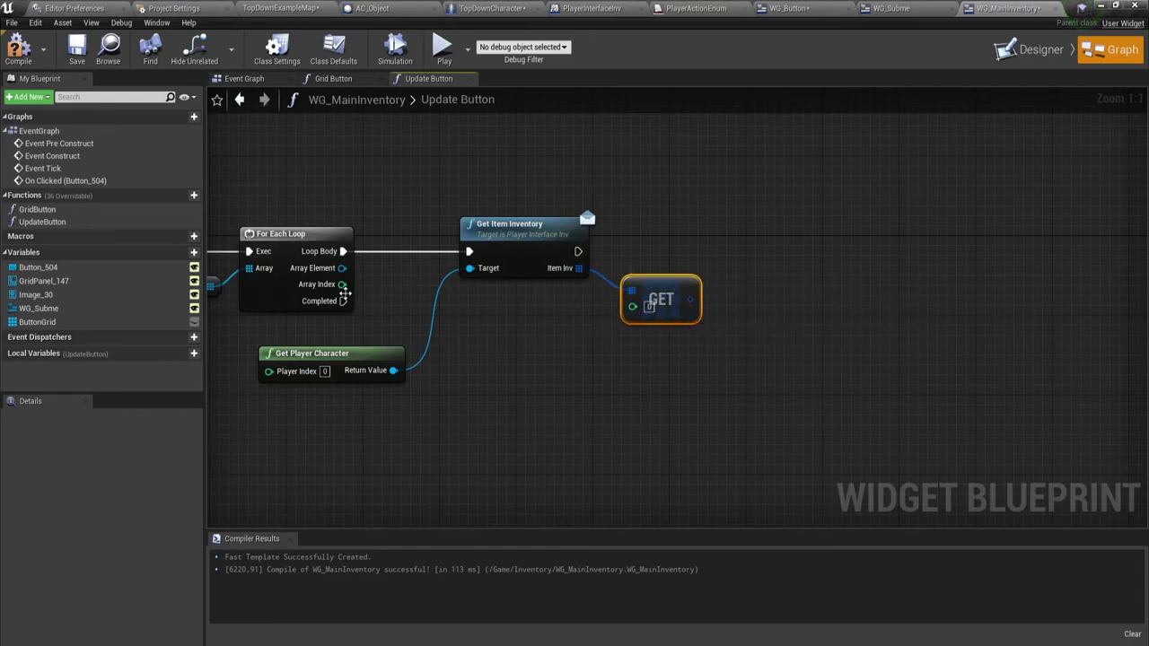
pyautogui.moveTo(342, 284)
pyautogui.mouseDown()
pyautogui.moveTo(607, 323)
pyautogui.moveTo(629, 307)
pyautogui.mouseUp()
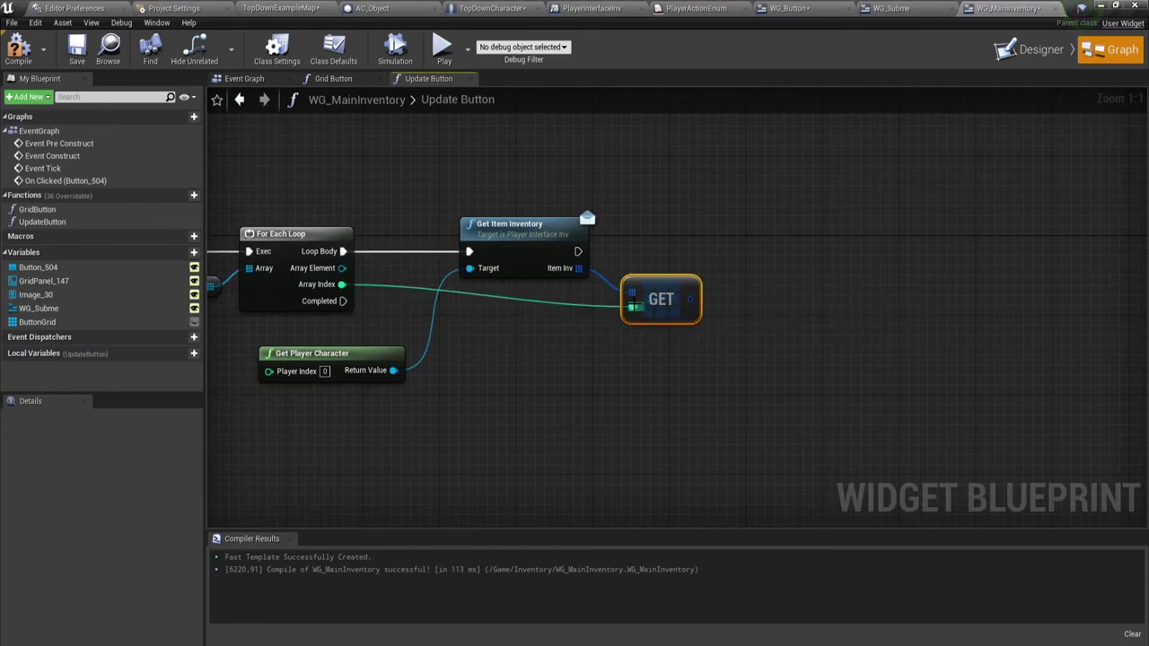
pyautogui.moveTo(664, 365); pyautogui.dragTo(585, 370, button='right')
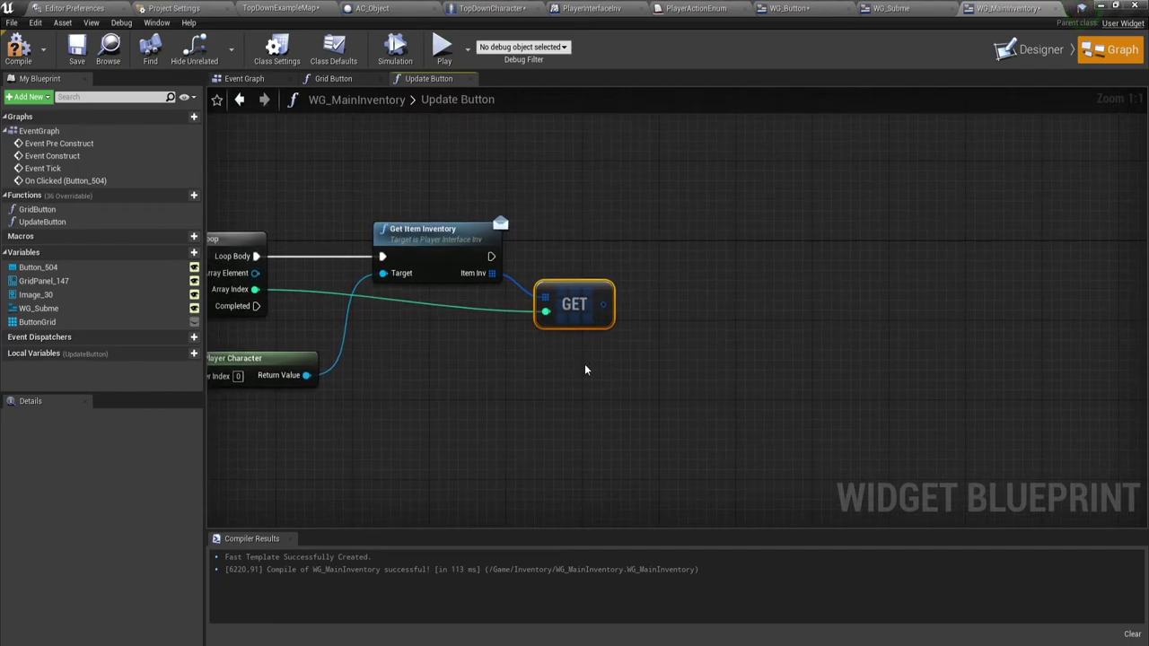
# Step: Pan around the UpdateButton graph and select its main nodes to review the layout
pyautogui.moveTo(416, 399); pyautogui.dragTo(528, 358, button='right')
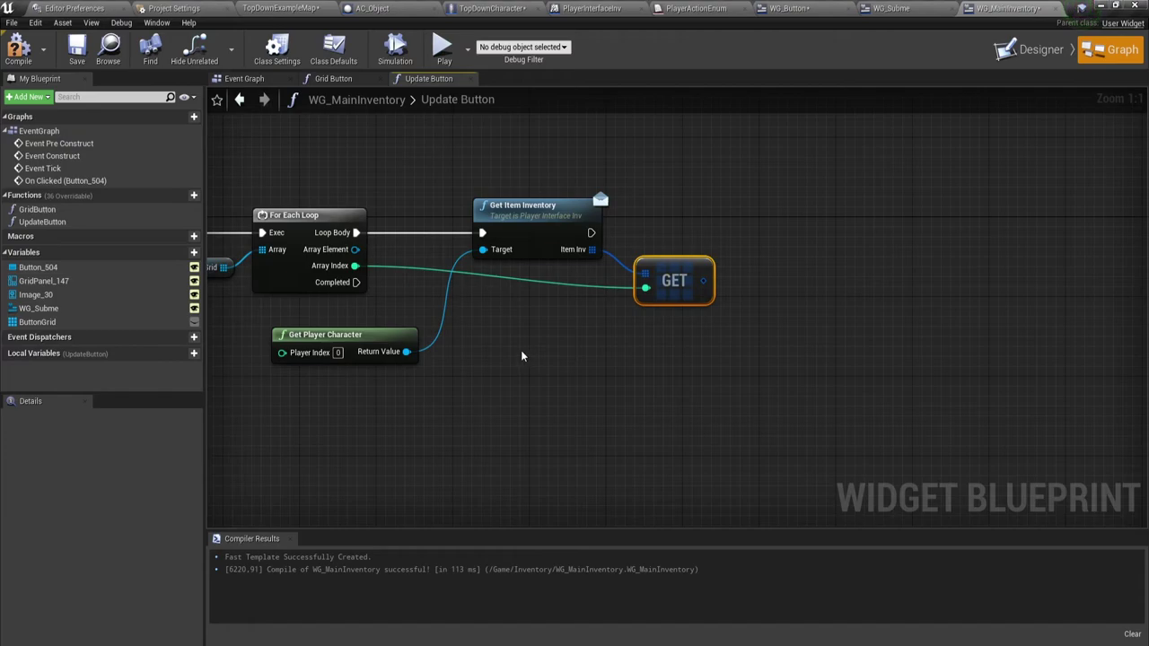
pyautogui.moveTo(607, 286); pyautogui.dragTo(586, 323, button='right')
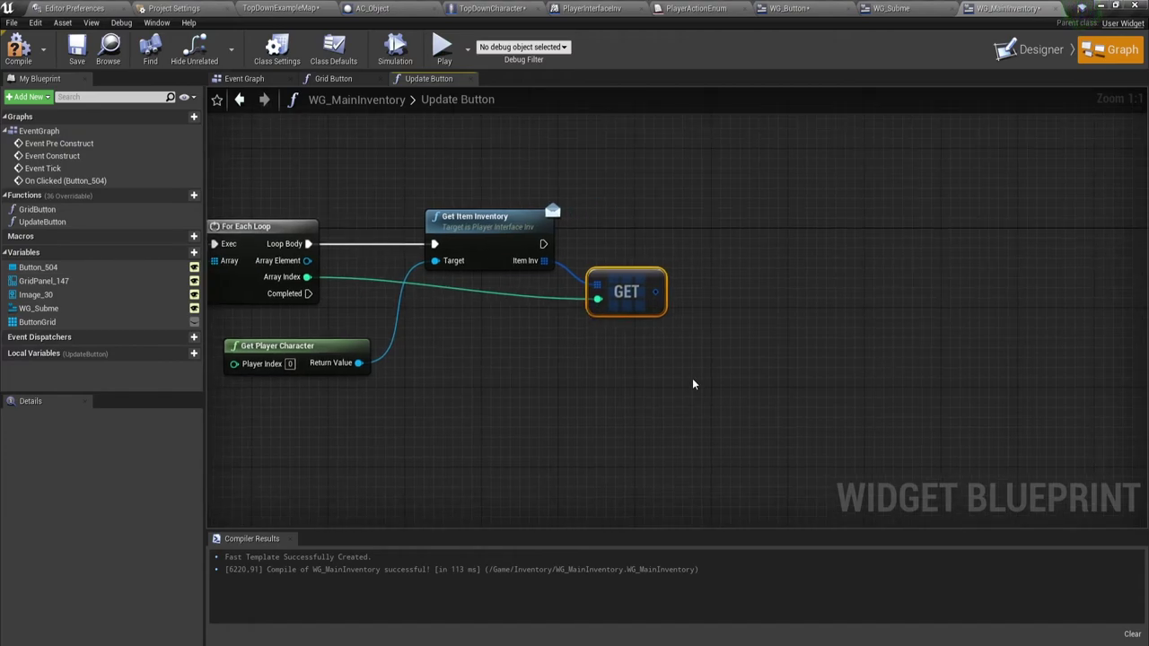
pyautogui.moveTo(693, 384); pyautogui.dragTo(733, 385, button='right')
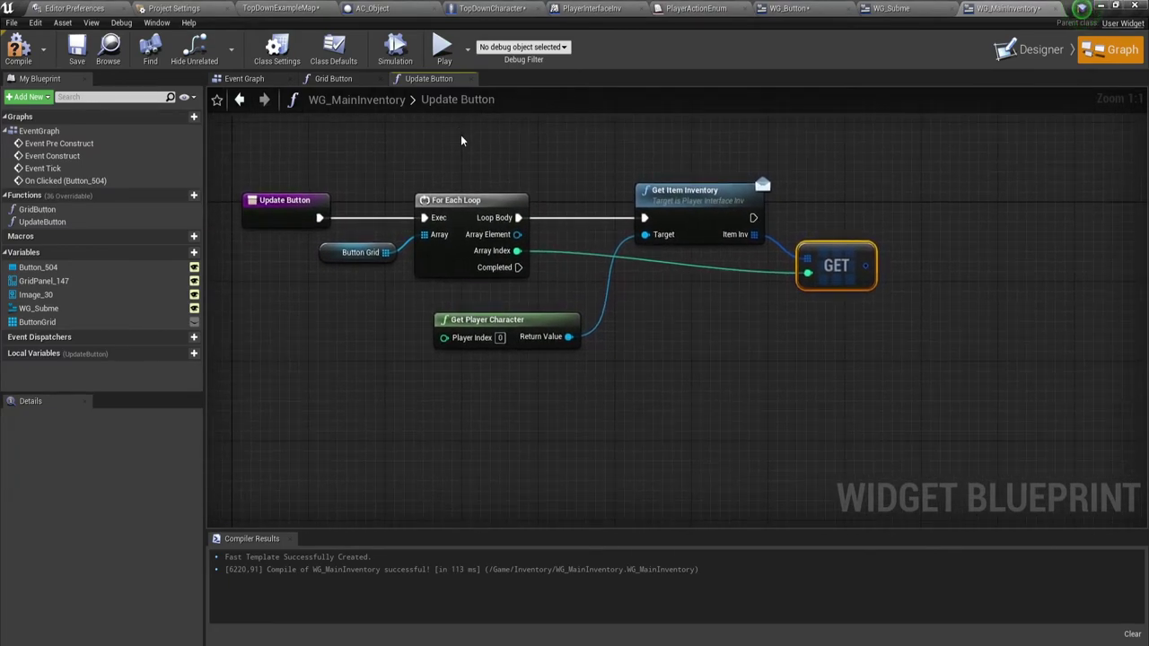
pyautogui.moveTo(518, 170); pyautogui.dragTo(472, 185, button='right')
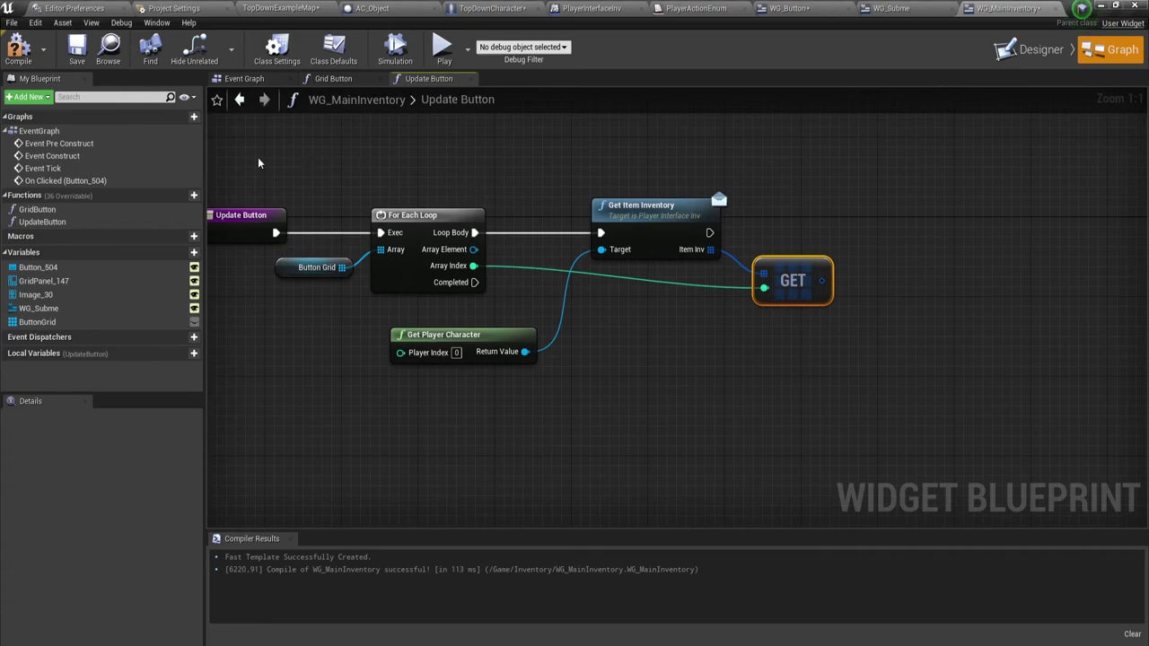
pyautogui.moveTo(257, 162); pyautogui.dragTo(633, 437)
pyautogui.click(790, 368)
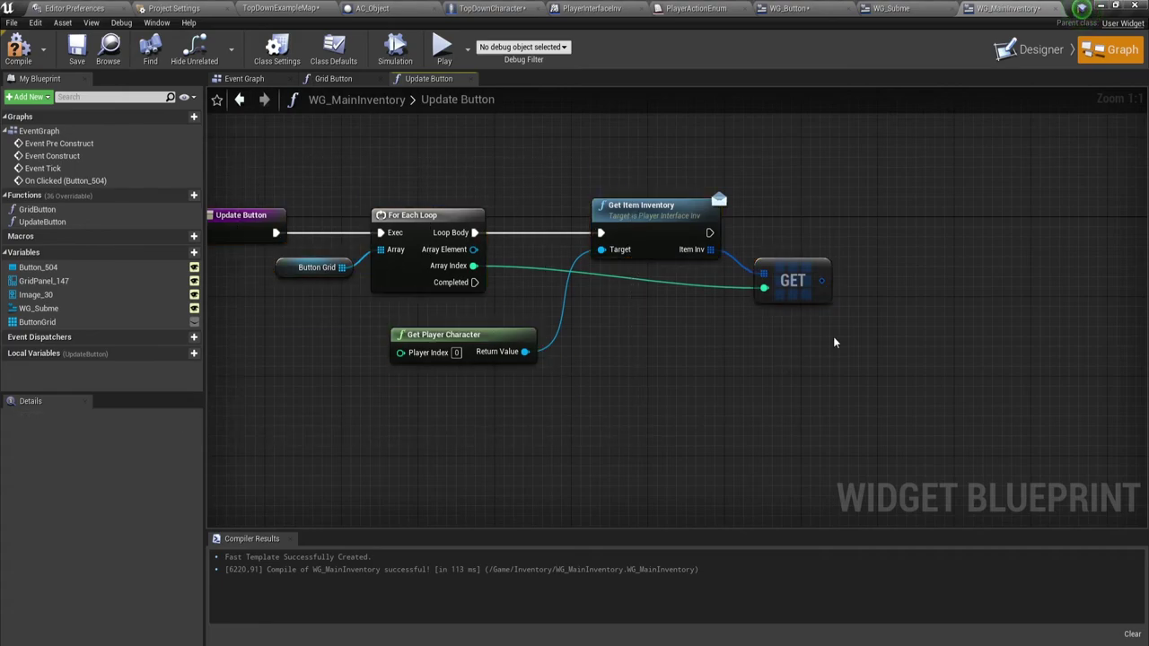
pyautogui.moveTo(834, 342); pyautogui.dragTo(726, 359, button='right')
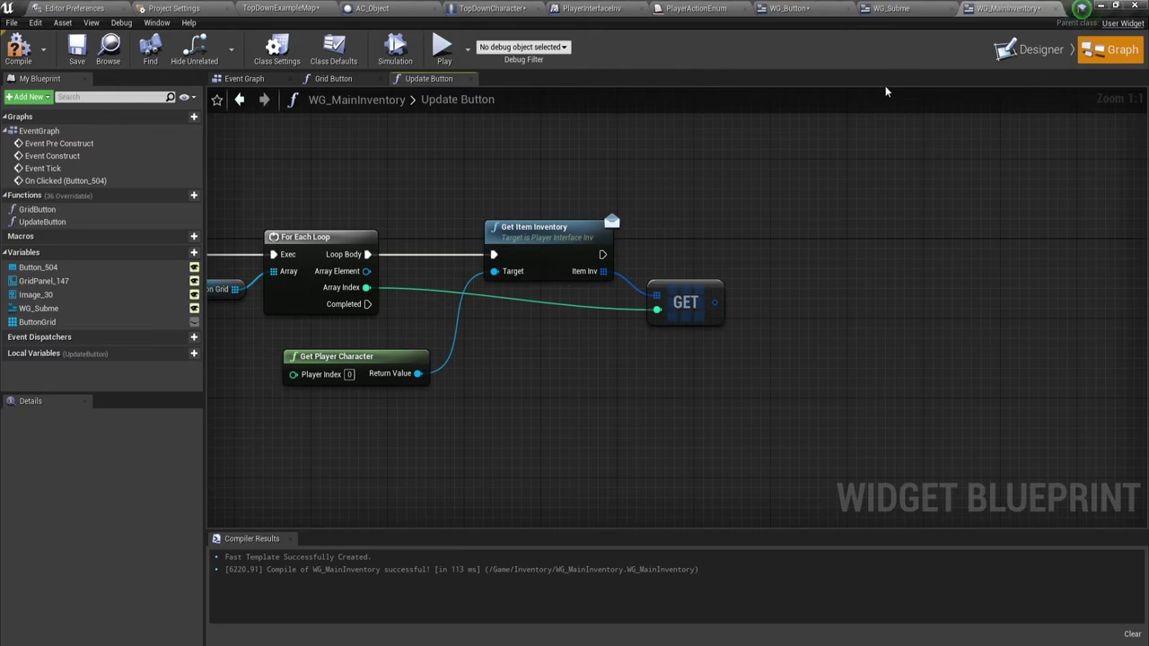
# Step: Glance at WG_Button, then return to WG_MainInventory and select the UpdateButton graph nodes
pyautogui.click(788, 9)
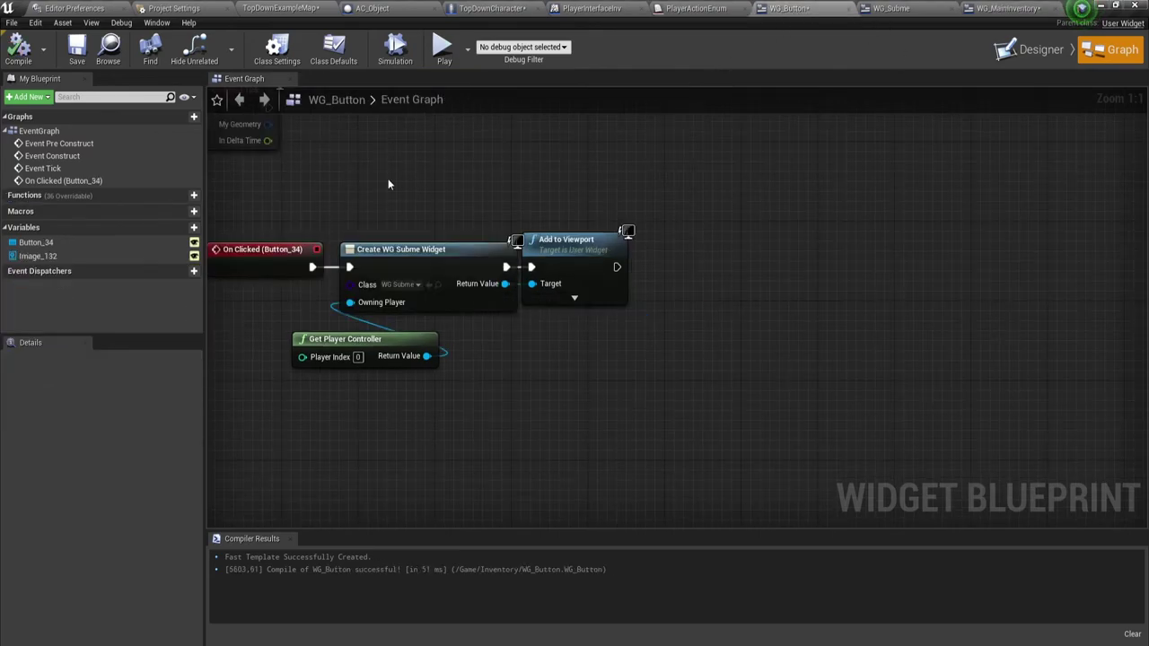
pyautogui.moveTo(183, 197)
pyautogui.click(1008, 9)
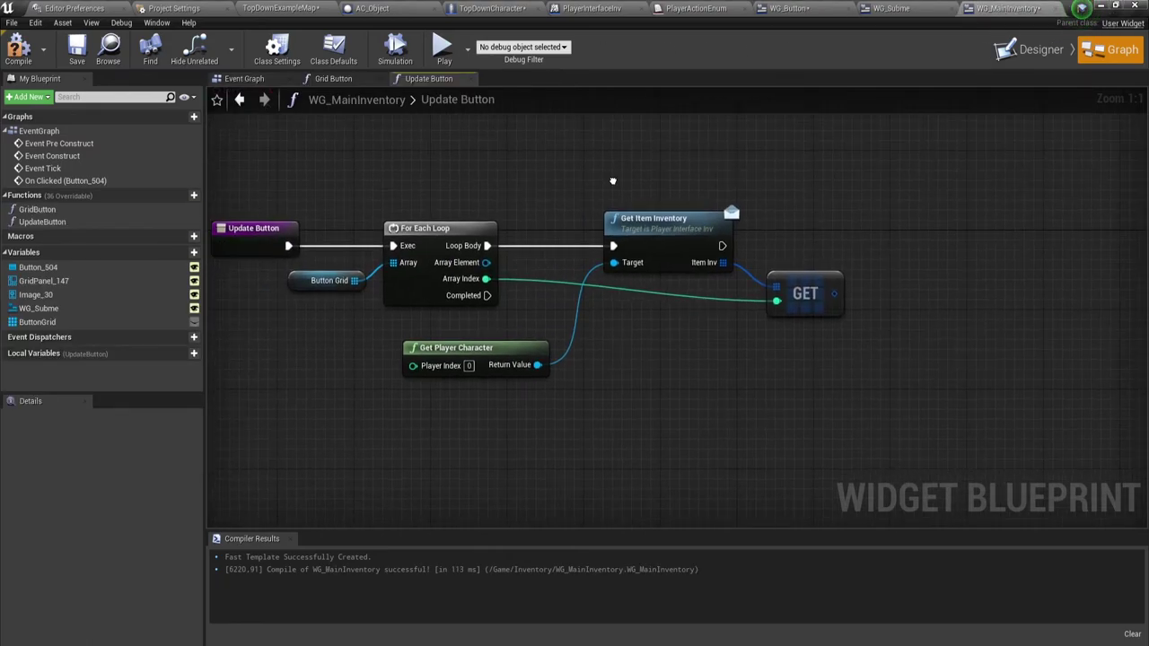
pyautogui.moveTo(293, 159); pyautogui.dragTo(847, 371)
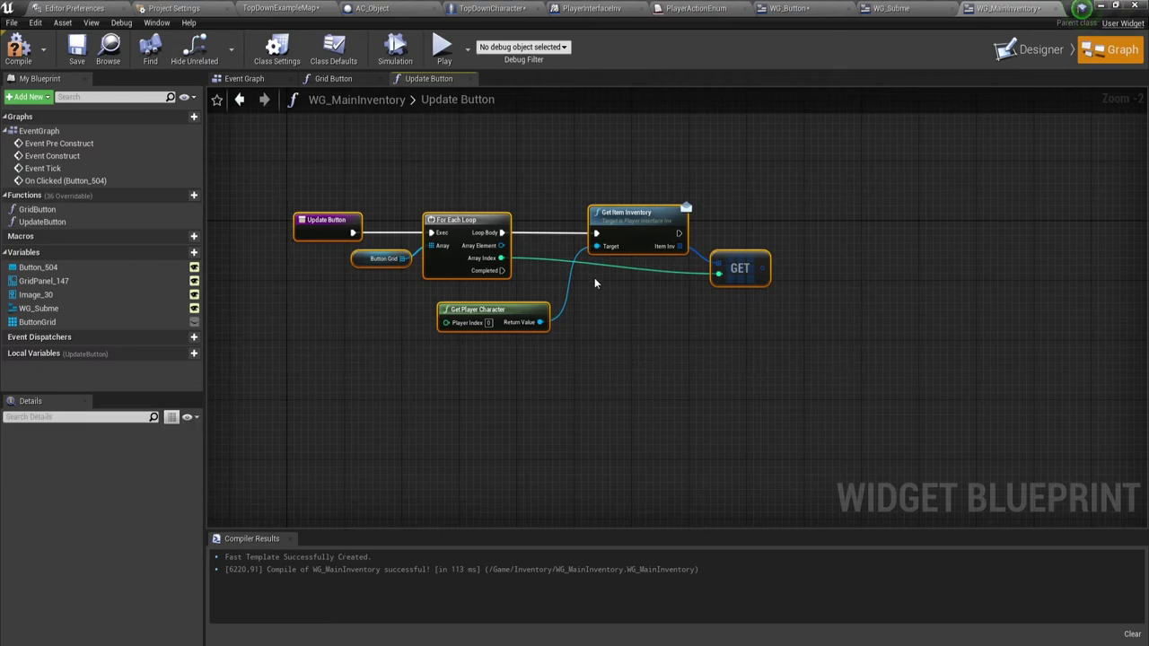
pyautogui.click(241, 163)
pyautogui.moveTo(282, 229); pyautogui.dragTo(770, 387)
# Step: Bring up WG_Button's Event Graph with the Event Tick node in view
pyautogui.click(790, 9)
pyautogui.moveTo(614, 348); pyautogui.dragTo(653, 380, button='right')
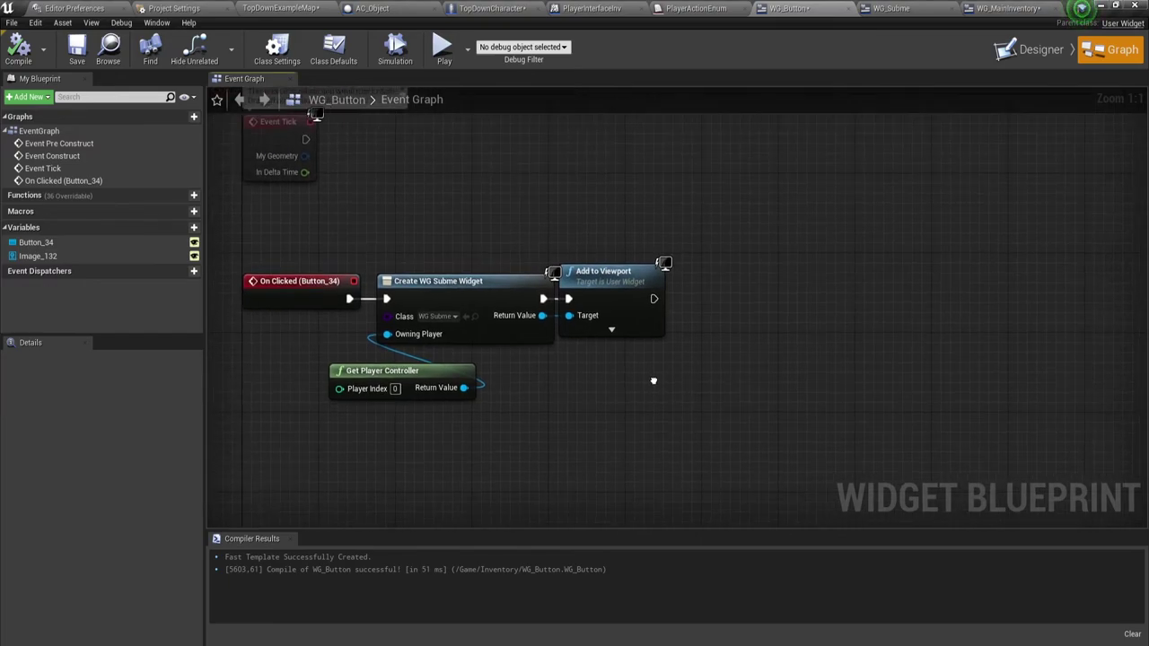
pyautogui.moveTo(72, 199)
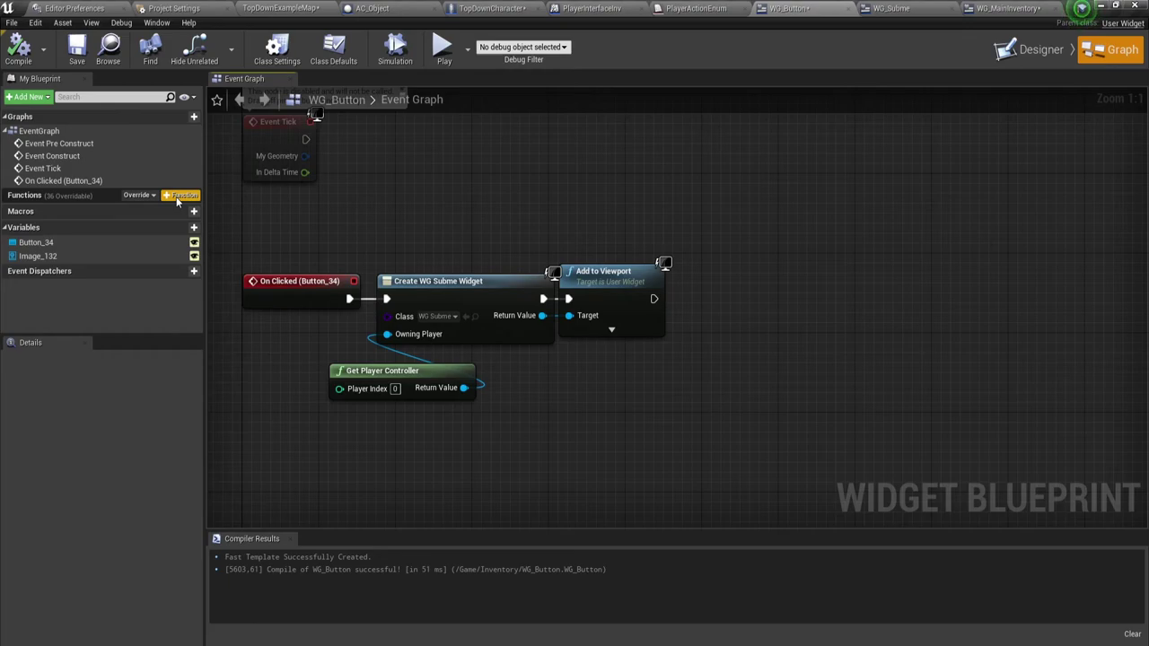
# Step: Create a new WG_Button function named UpdateItemButton and select its entry node
pyautogui.click(179, 197)
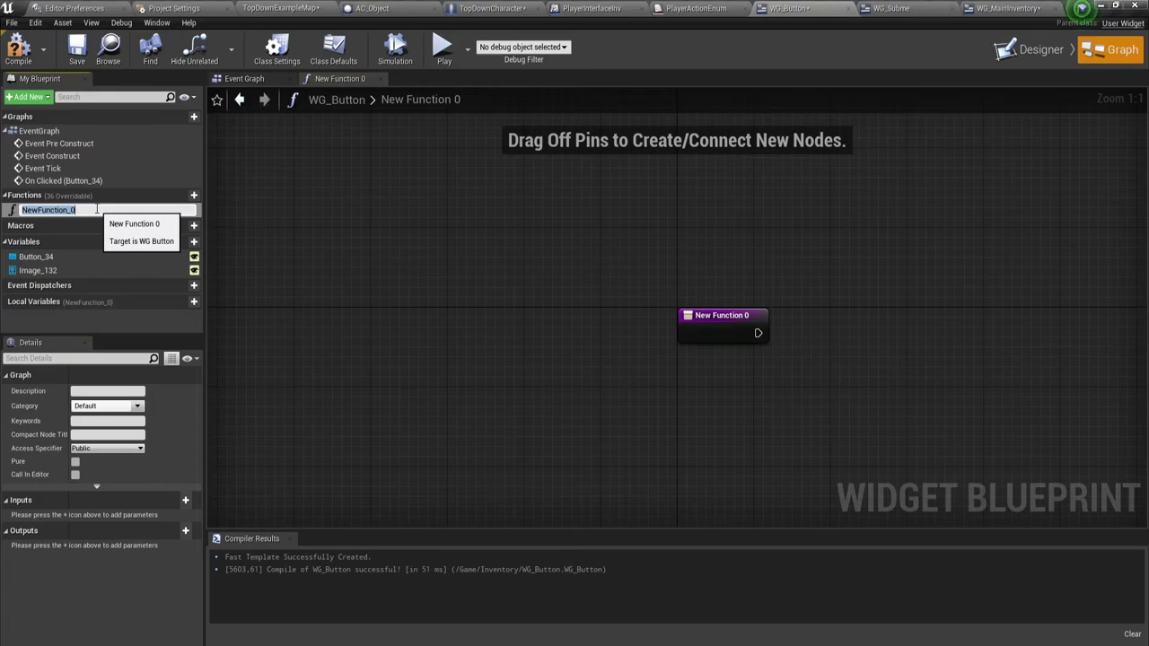
pyautogui.write('UpdateItemButton')
pyautogui.press('Return')
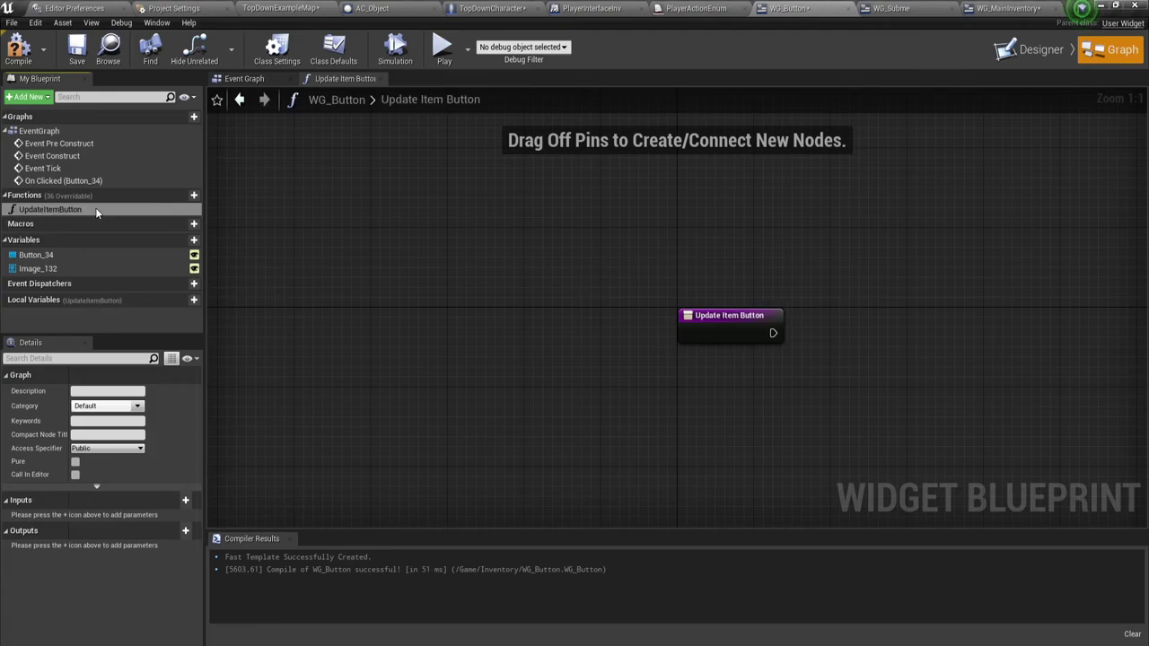
pyautogui.moveTo(811, 399); pyautogui.dragTo(384, 366, button='right')
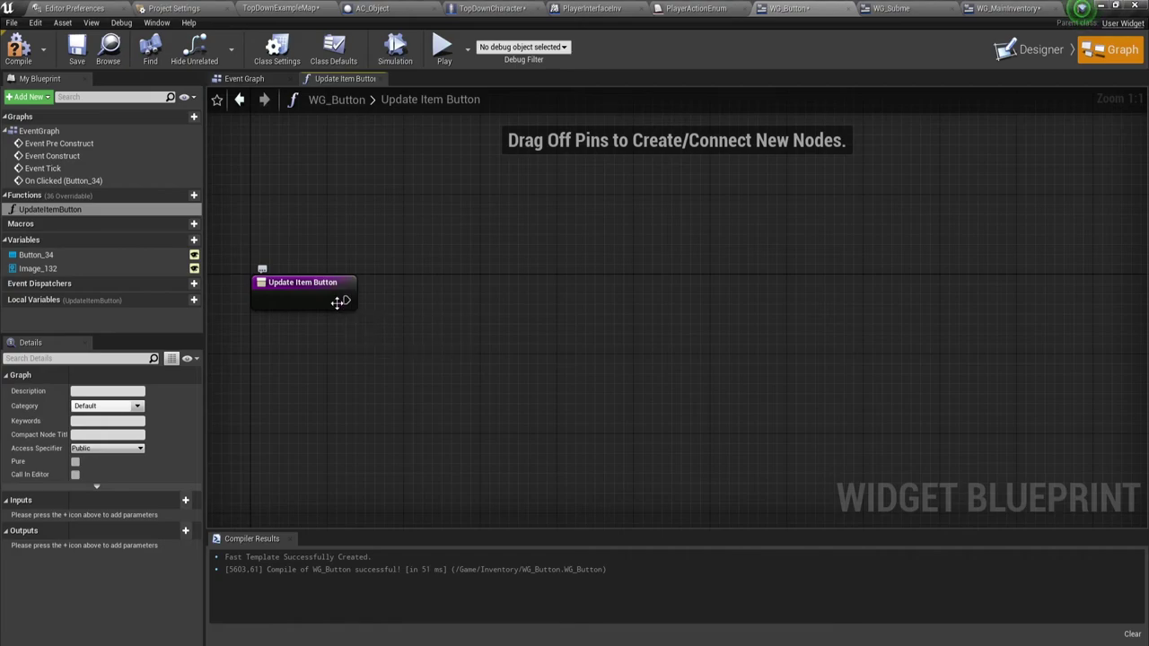
pyautogui.click(314, 298)
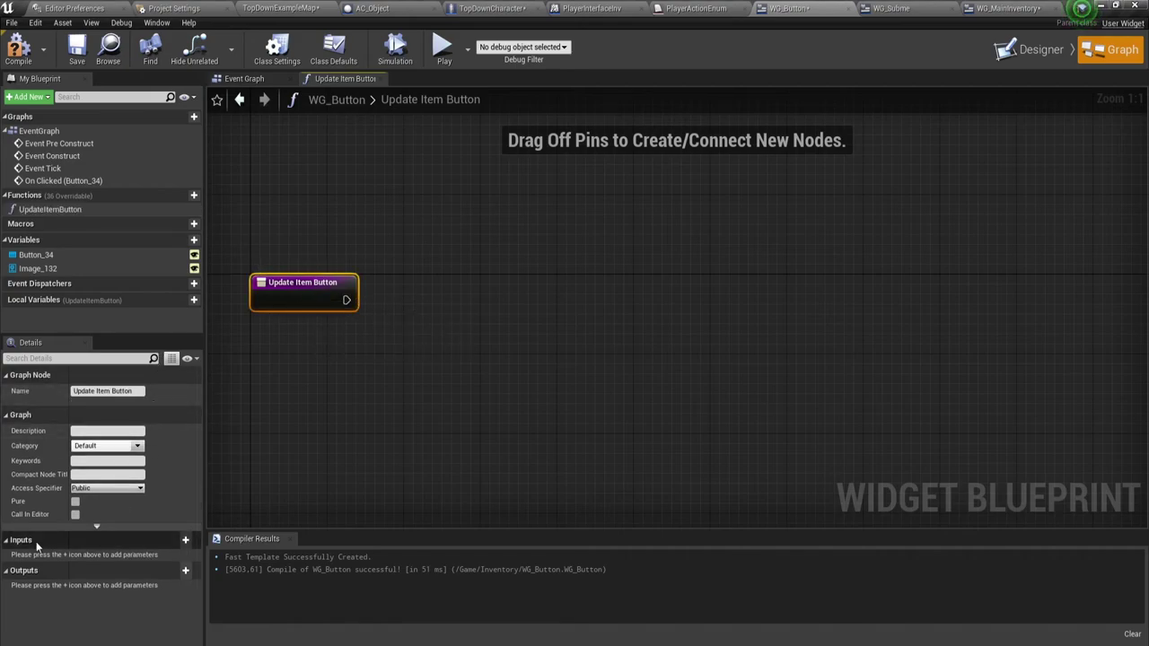
# Step: Add an Integer input named SlotID to UpdateItemButton
pyautogui.click(185, 539)
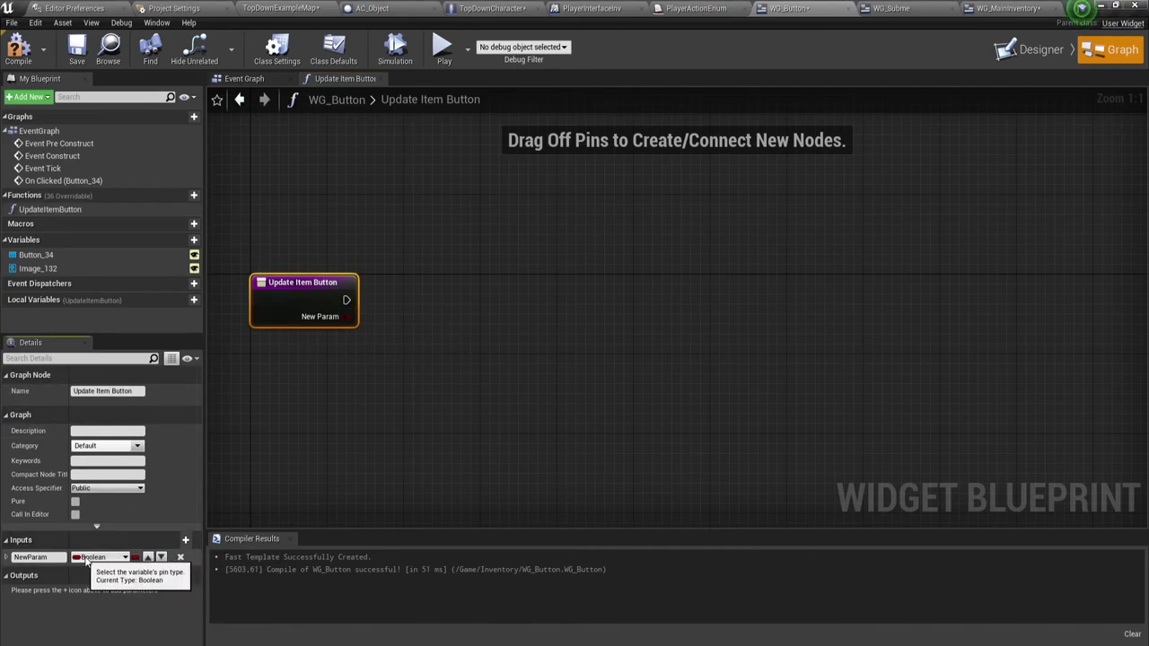
pyautogui.click(101, 558)
pyautogui.click(104, 331)
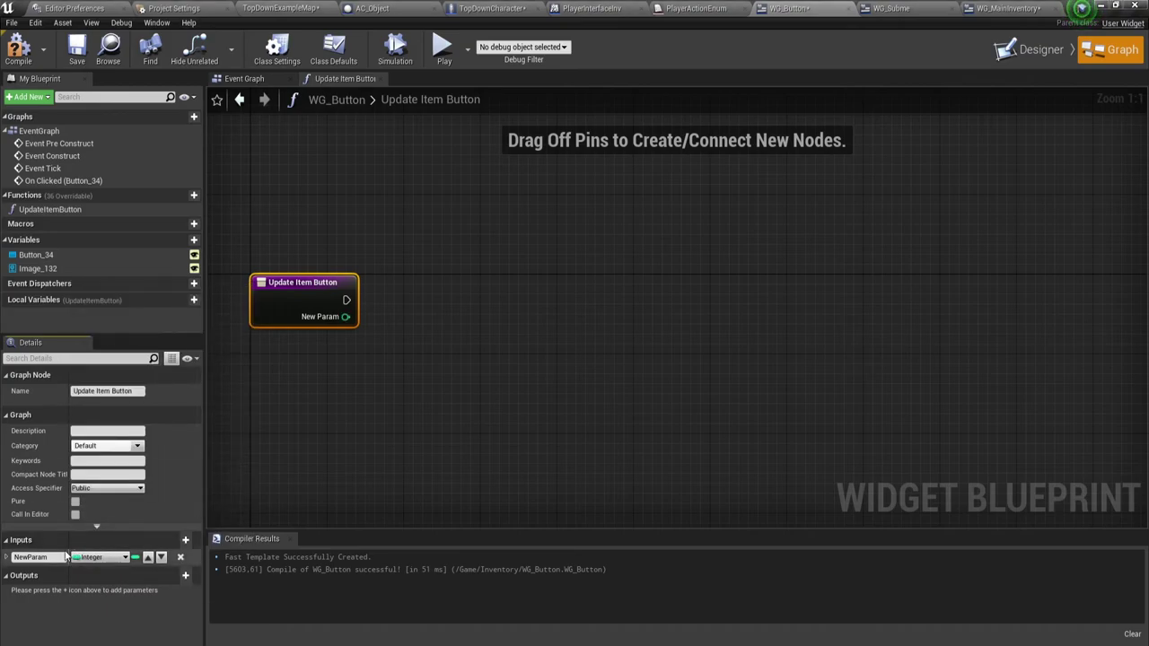
pyautogui.moveTo(54, 558); pyautogui.dragTo(3, 559)
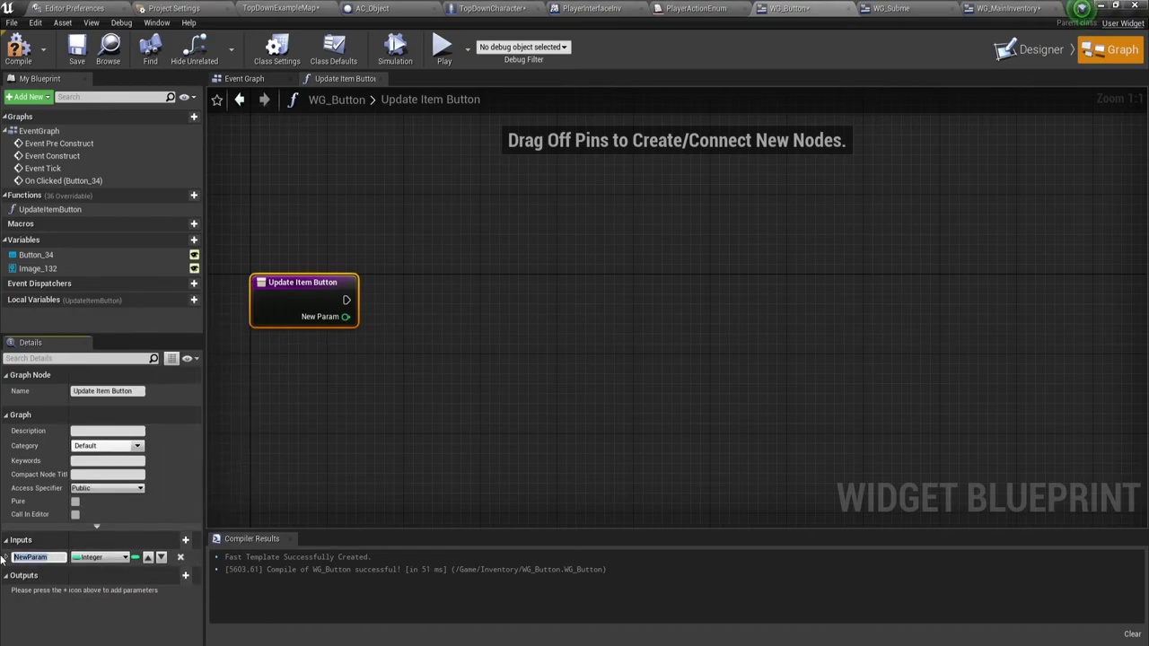
pyautogui.press('BackSpace')
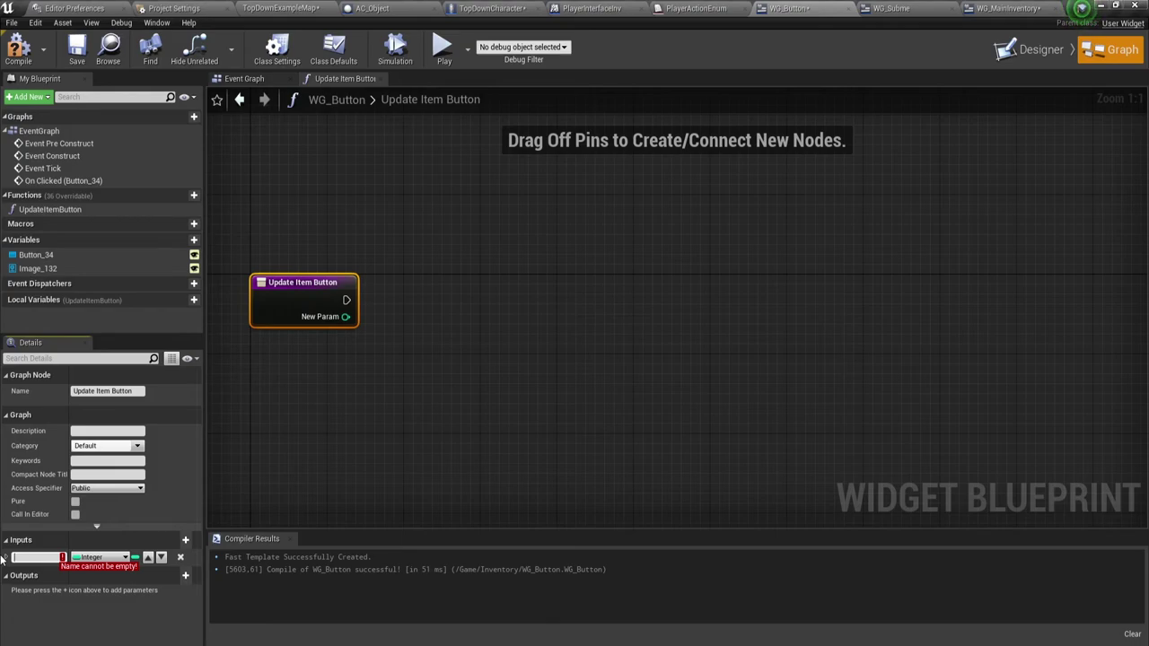
pyautogui.write('SlotID')
pyautogui.press('Return')
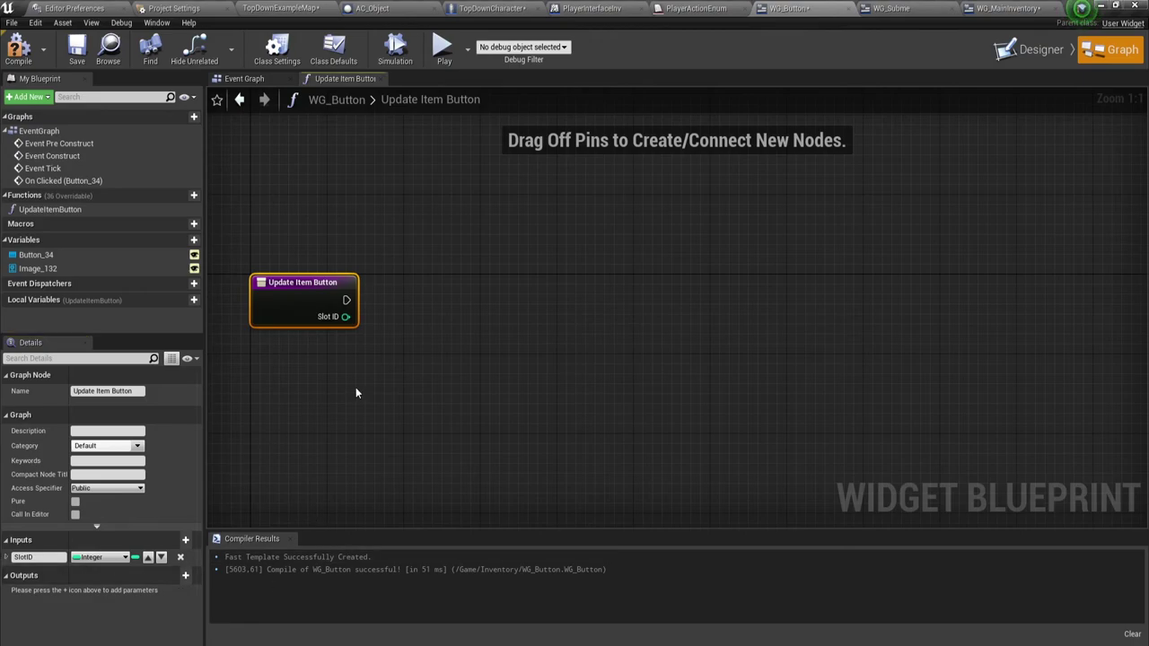
pyautogui.moveTo(356, 387); pyautogui.dragTo(315, 423, button='right')
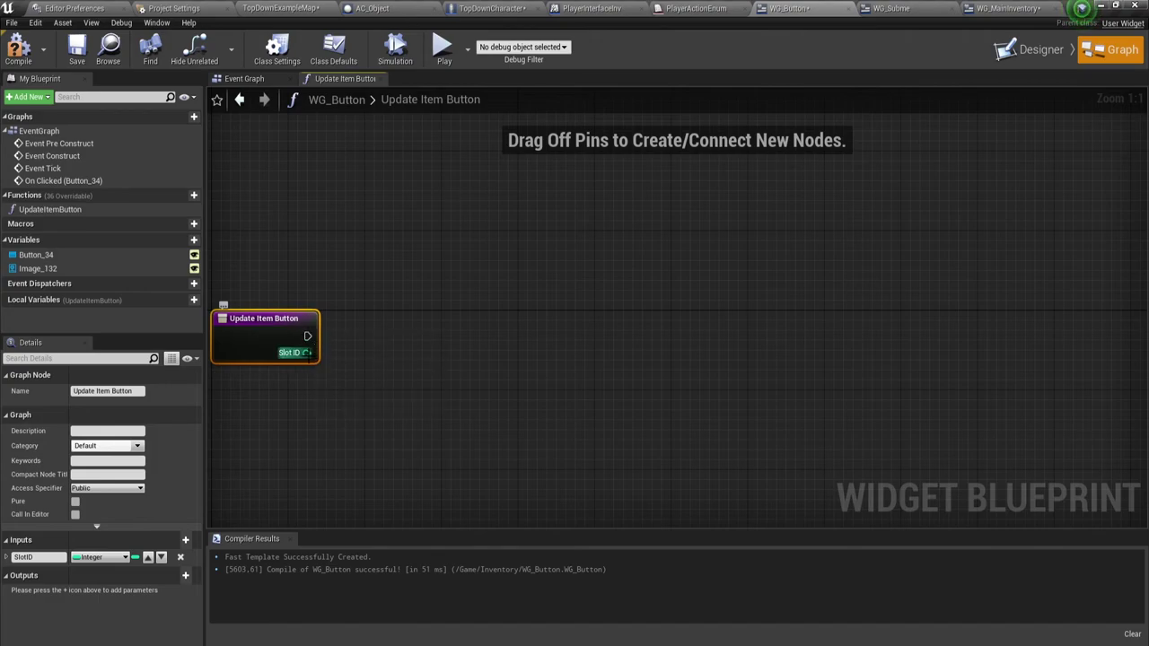
pyautogui.moveTo(306, 353); pyautogui.dragTo(388, 321)
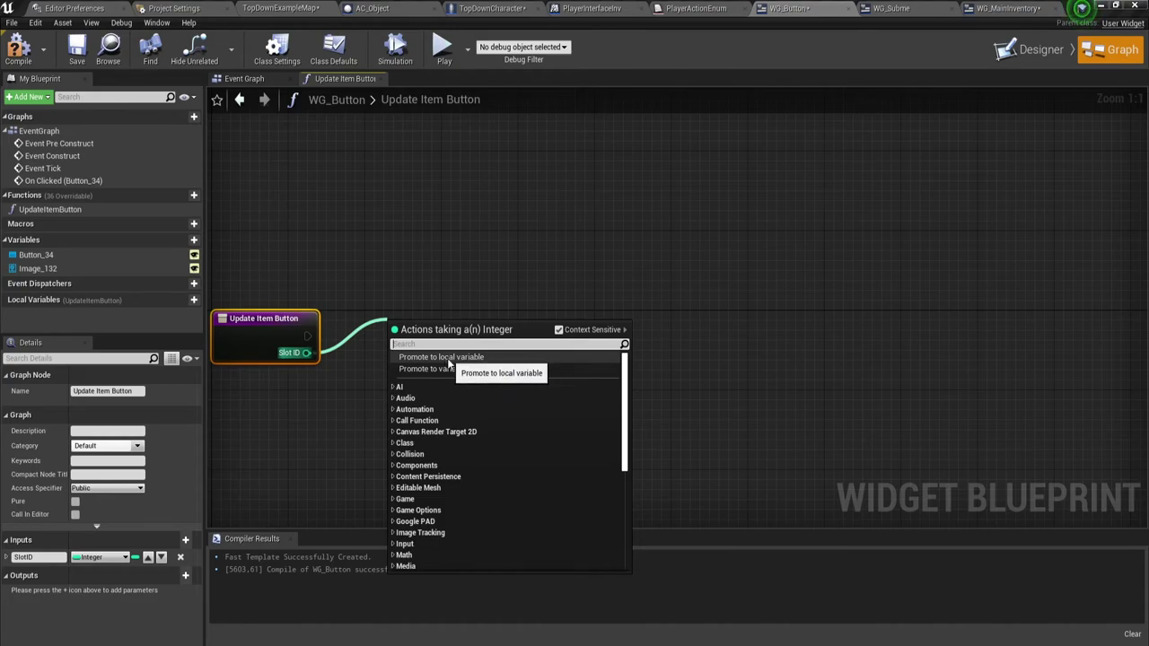
# Step: Promote the Slot ID input to a variable named SlotID and tidy the SET node
pyautogui.click(445, 368)
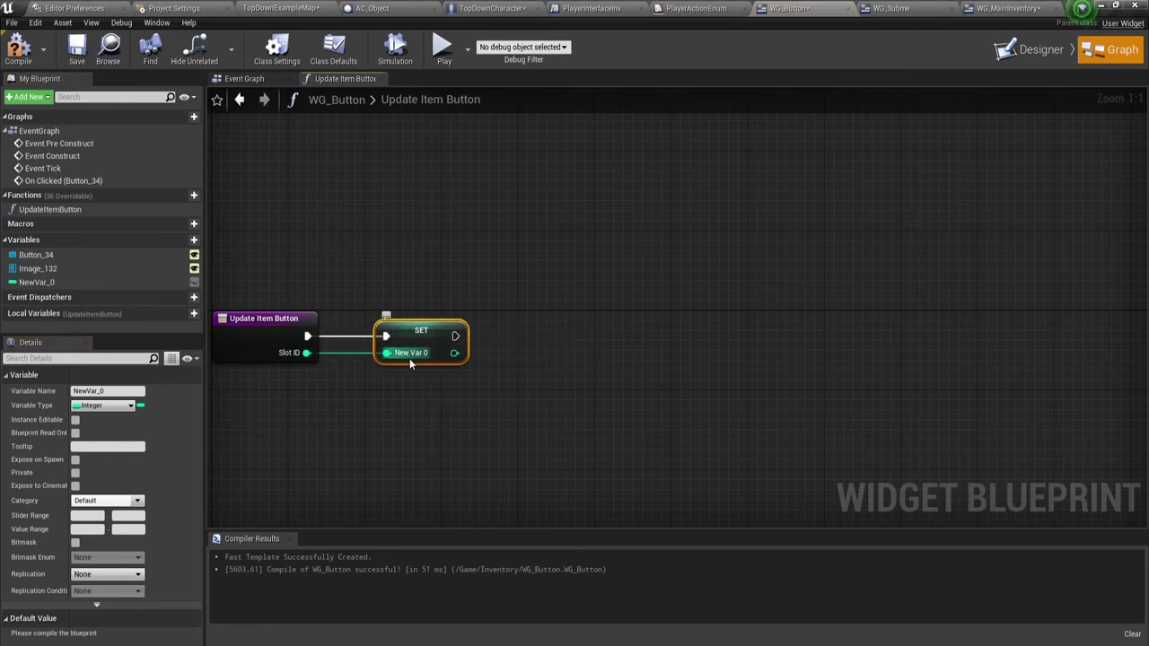
pyautogui.click(138, 391)
pyautogui.press('BackSpace')
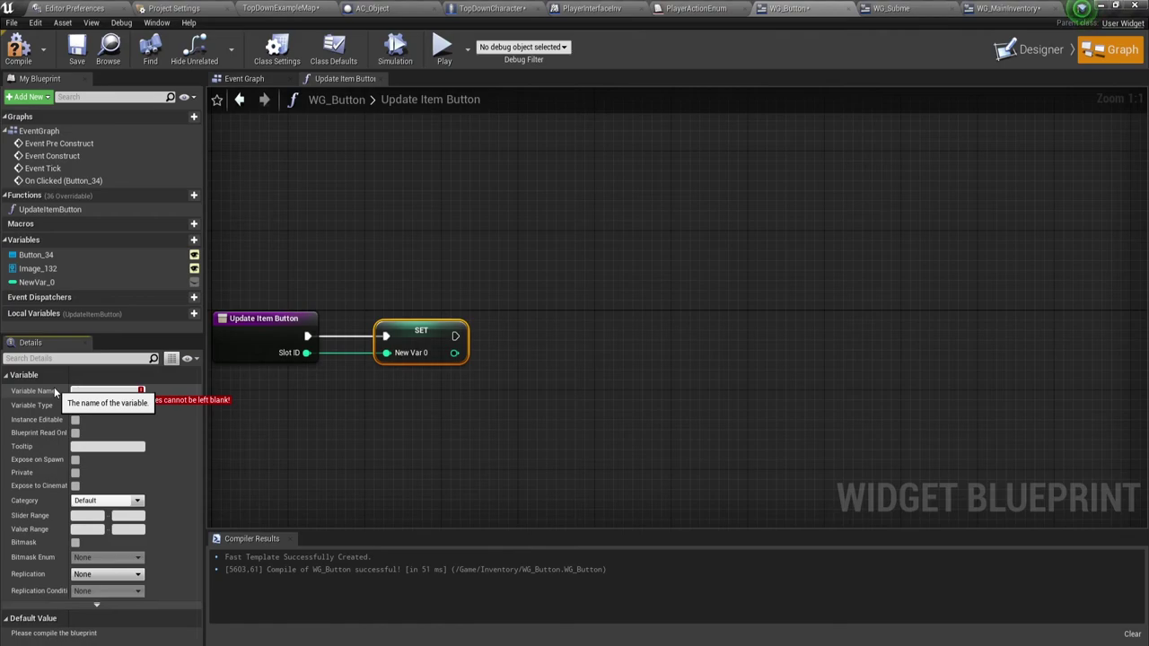
pyautogui.write('SlotID')
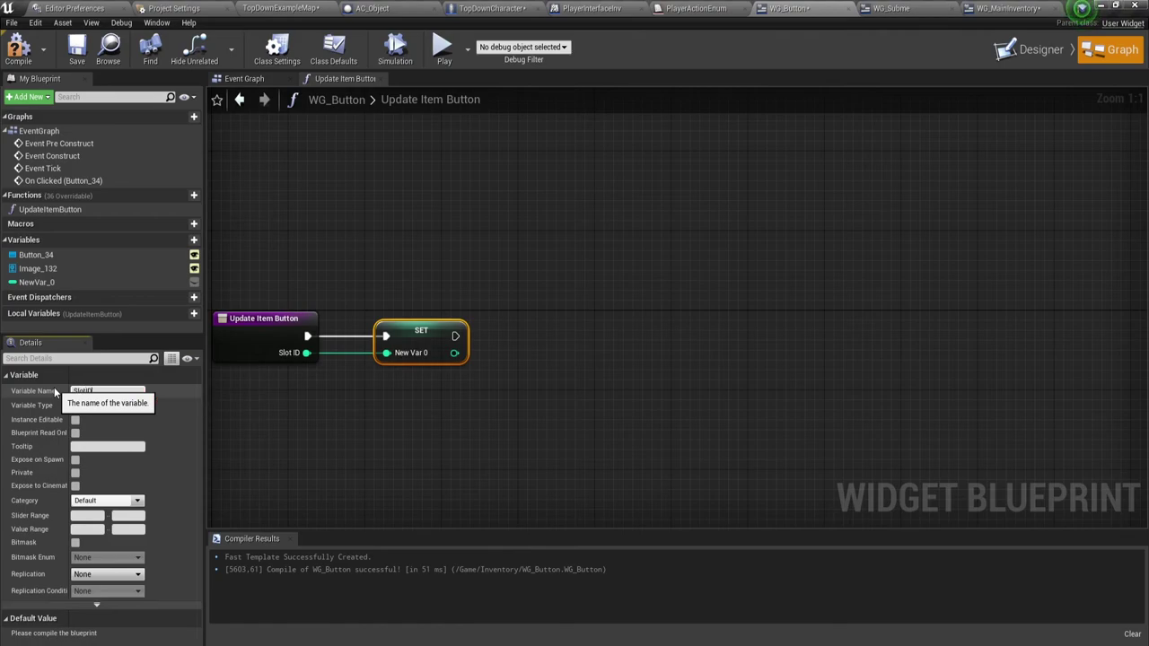
pyautogui.press('Return')
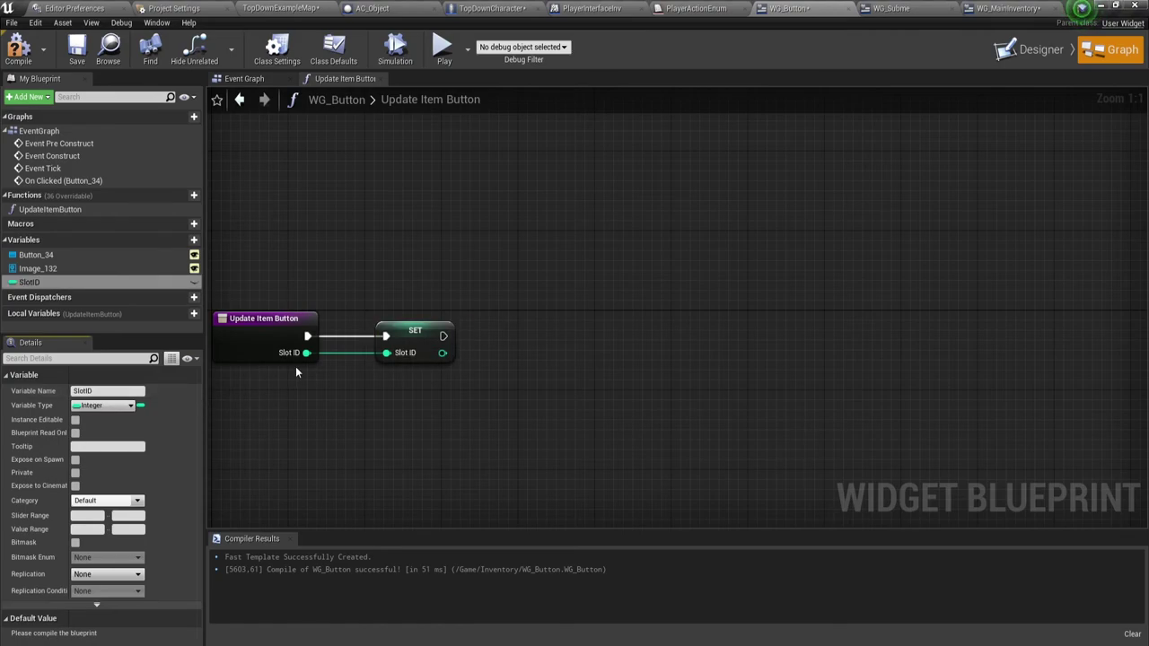
pyautogui.moveTo(422, 334); pyautogui.dragTo(401, 334)
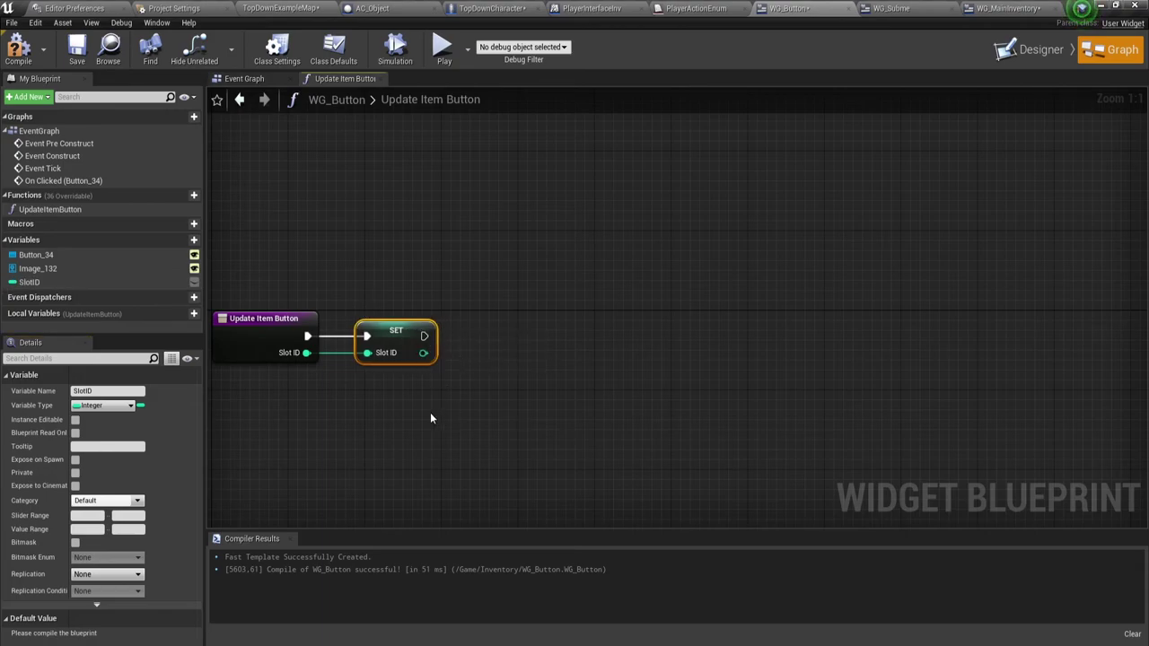
pyautogui.moveTo(319, 389); pyautogui.dragTo(336, 330, button='right')
pyautogui.click(248, 282)
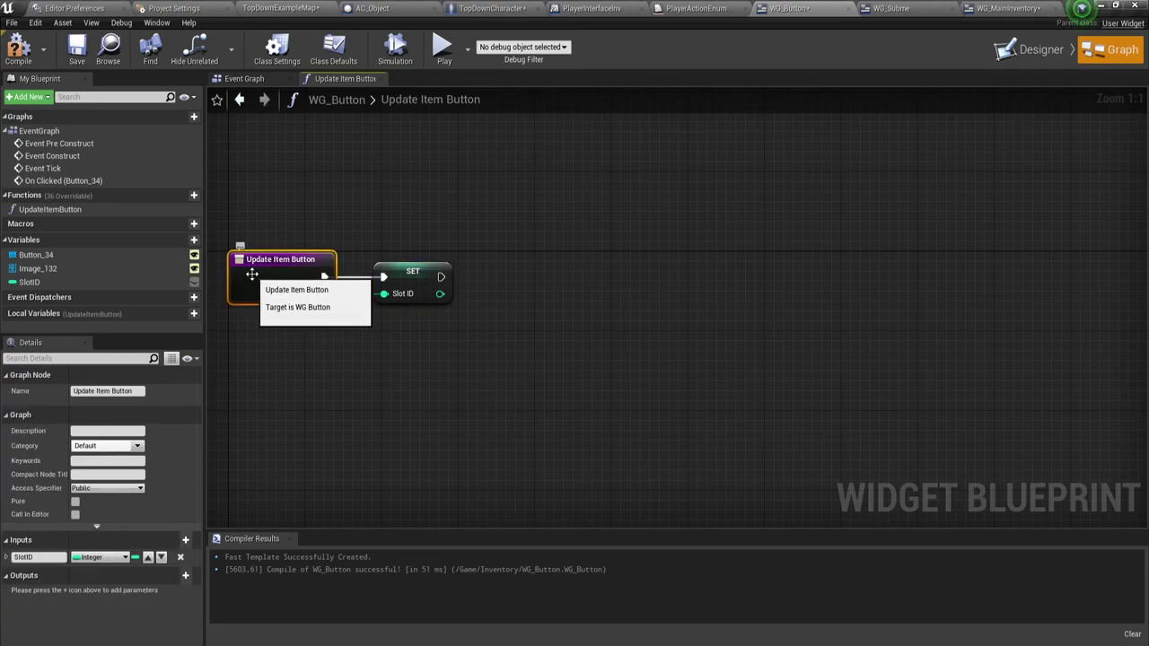
# Step: Add a function input named Item, typed as the Item DATAStruct structure
pyautogui.click(163, 542)
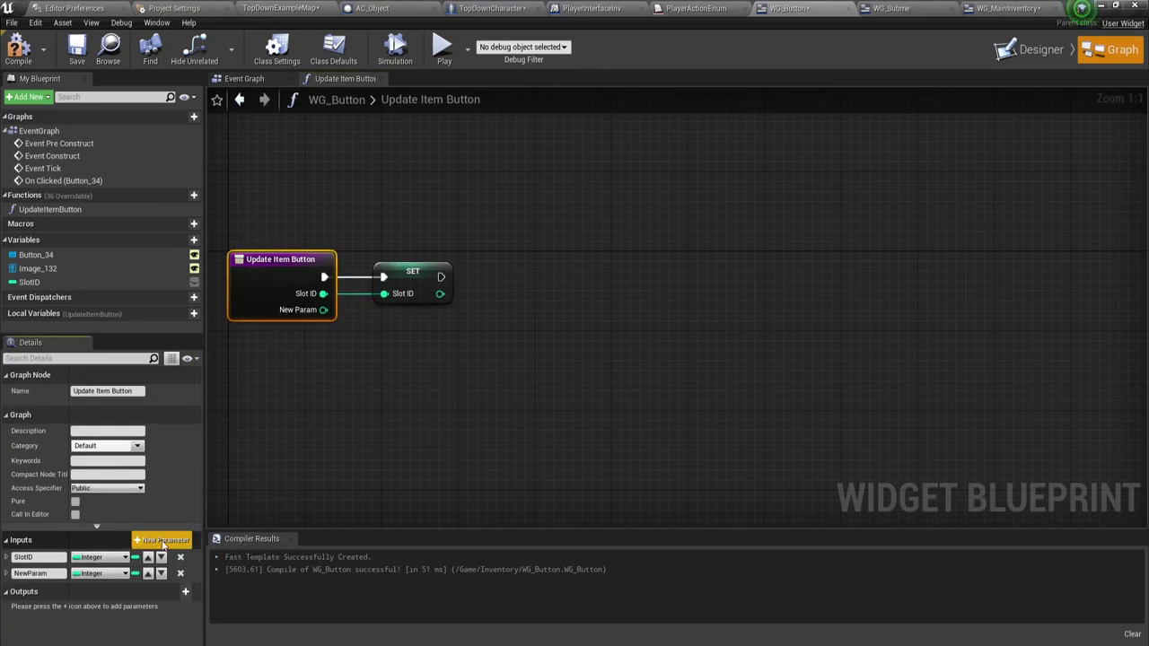
pyautogui.click(125, 573)
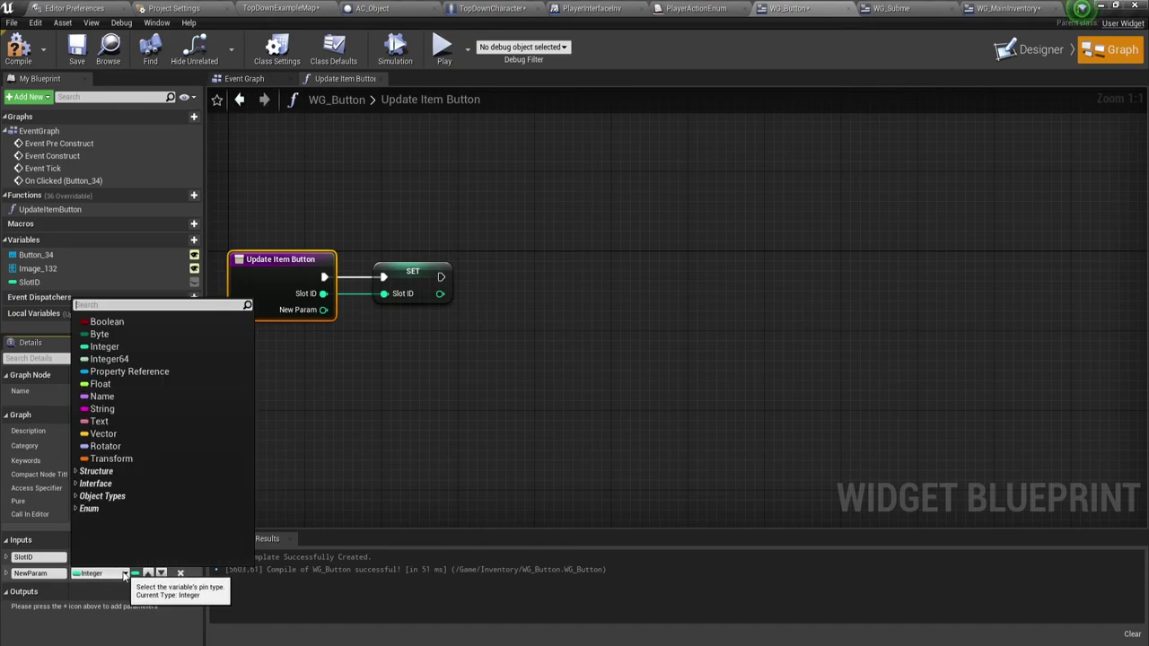
pyautogui.write('str')
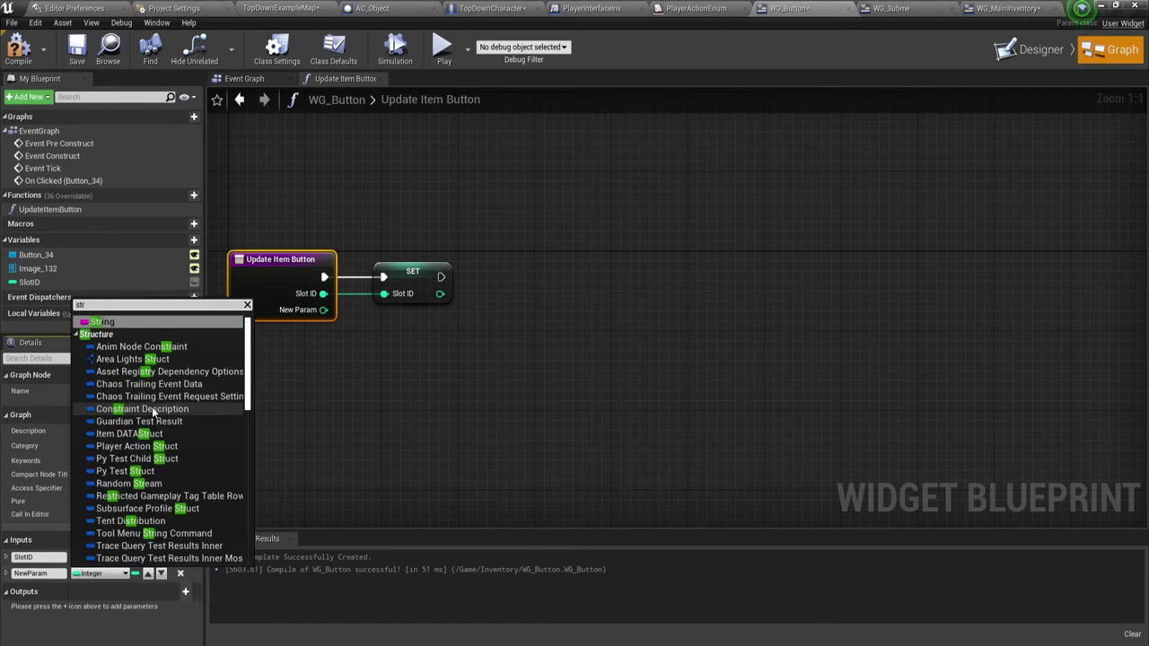
pyautogui.write('uct')
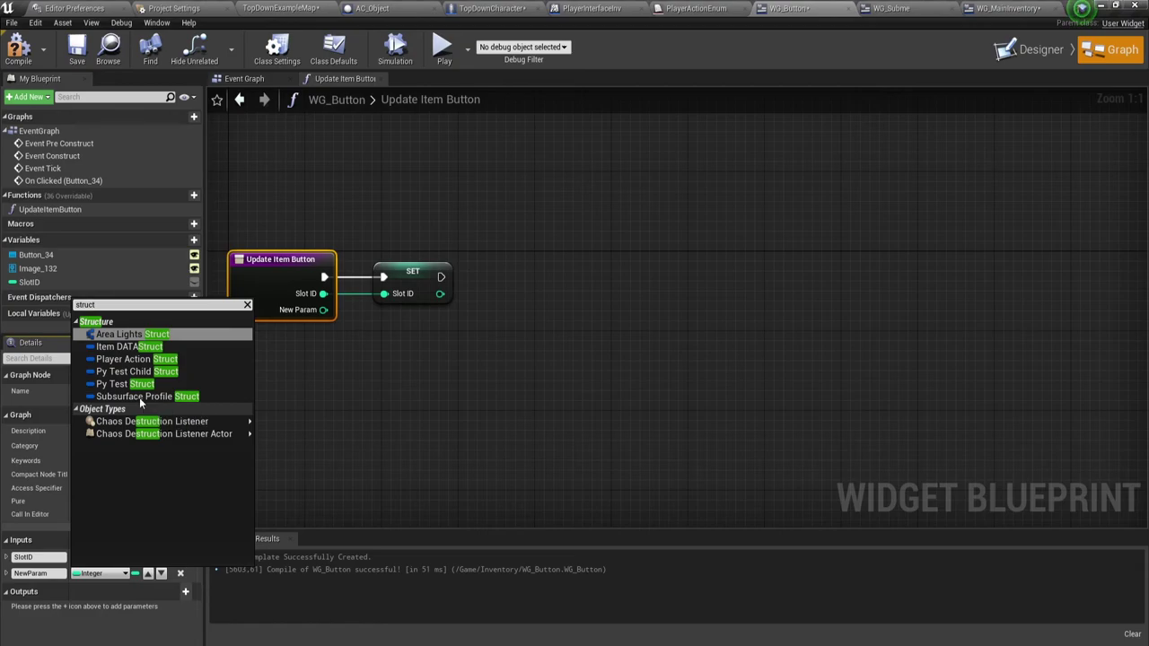
pyautogui.click(123, 350)
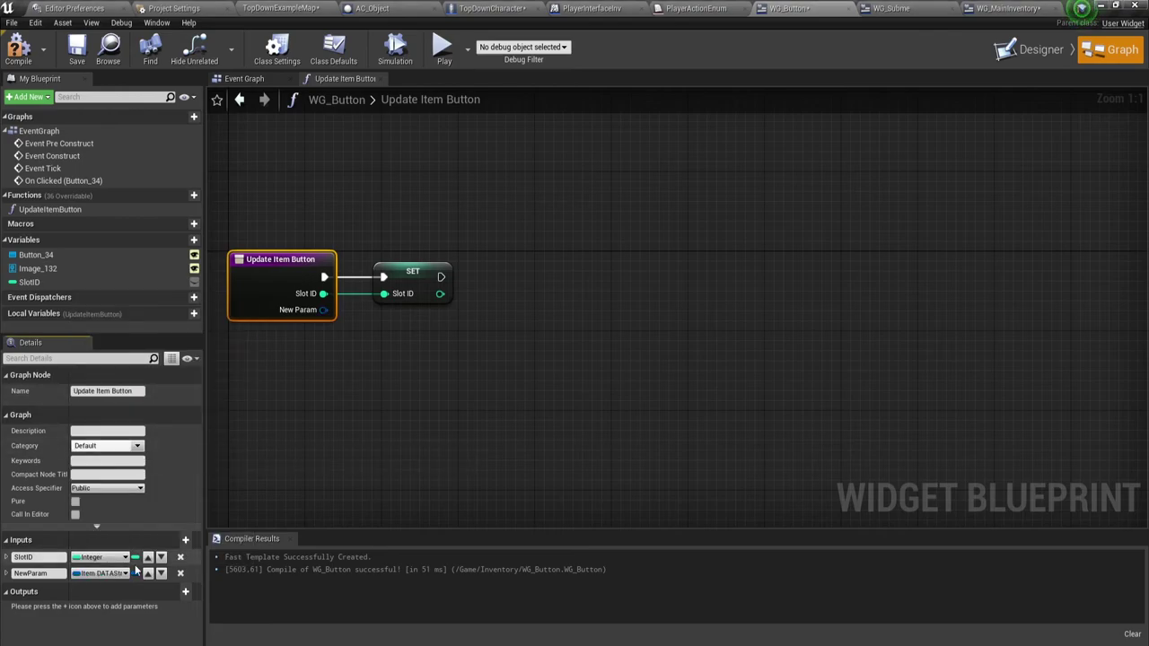
pyautogui.doubleClick(51, 573)
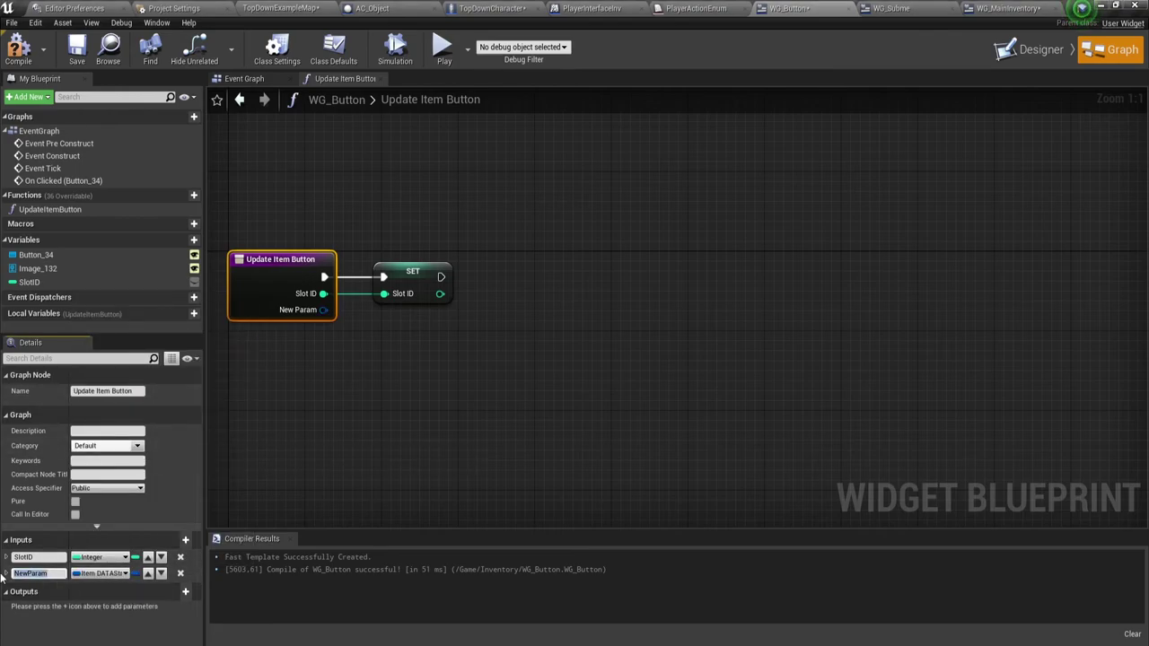
pyautogui.write('Item')
pyautogui.press('Return')
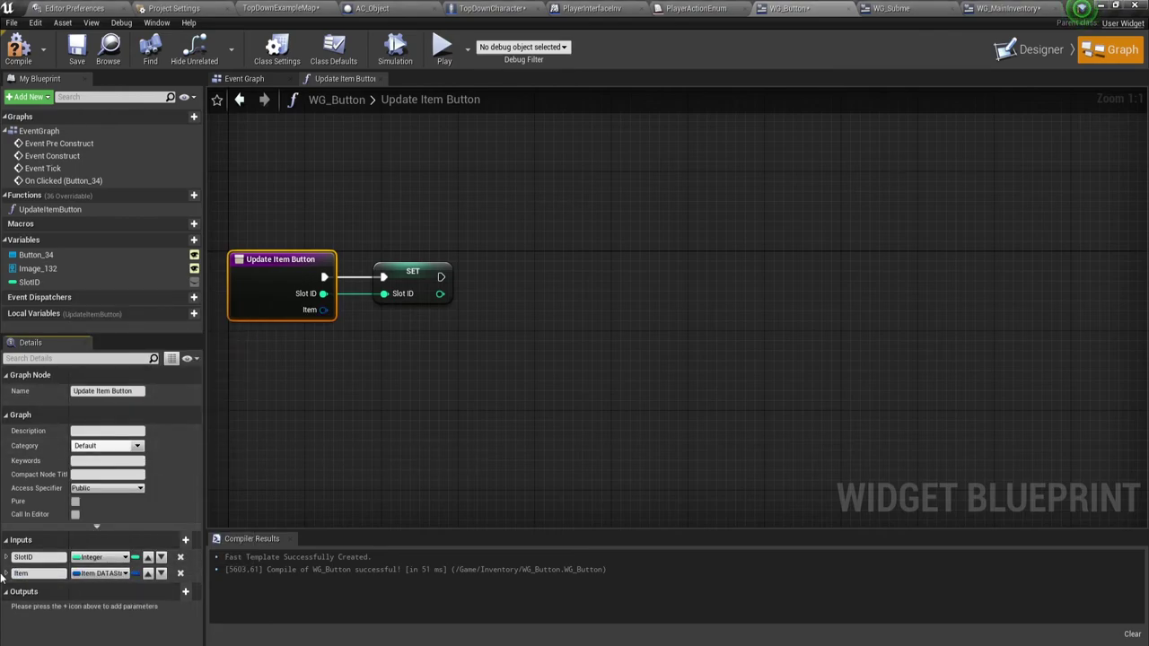
# Step: Break the Item input with an expanded Break ItemDATAStruct node, positioned just above
pyautogui.moveTo(323, 309); pyautogui.dragTo(481, 353)
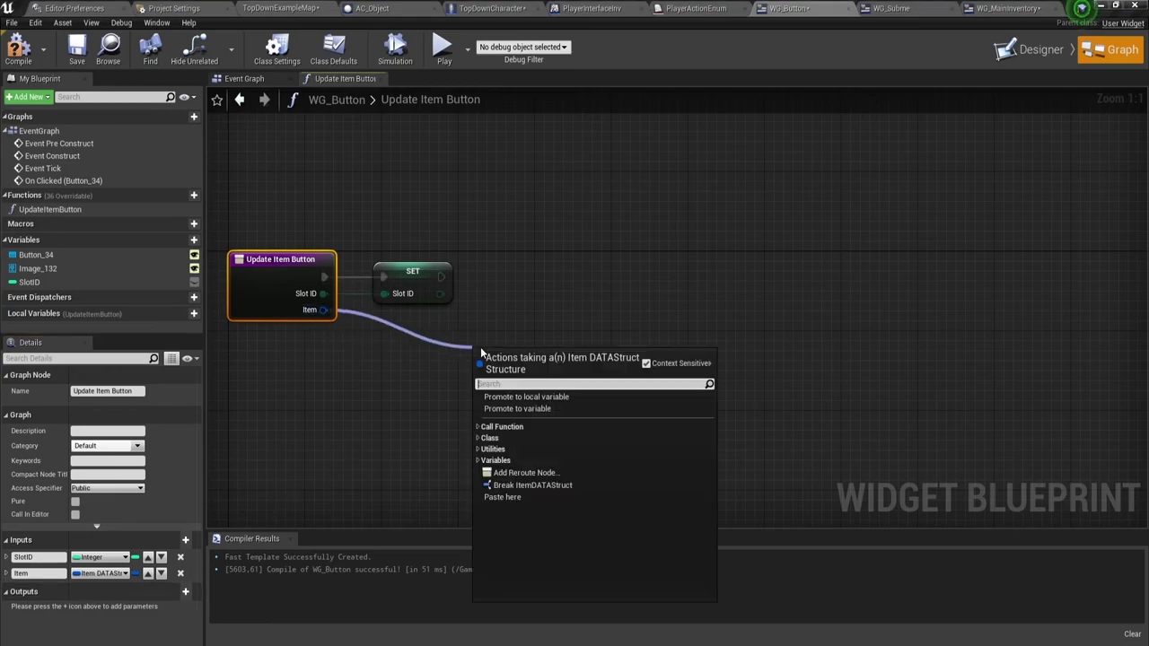
pyautogui.write('brea')
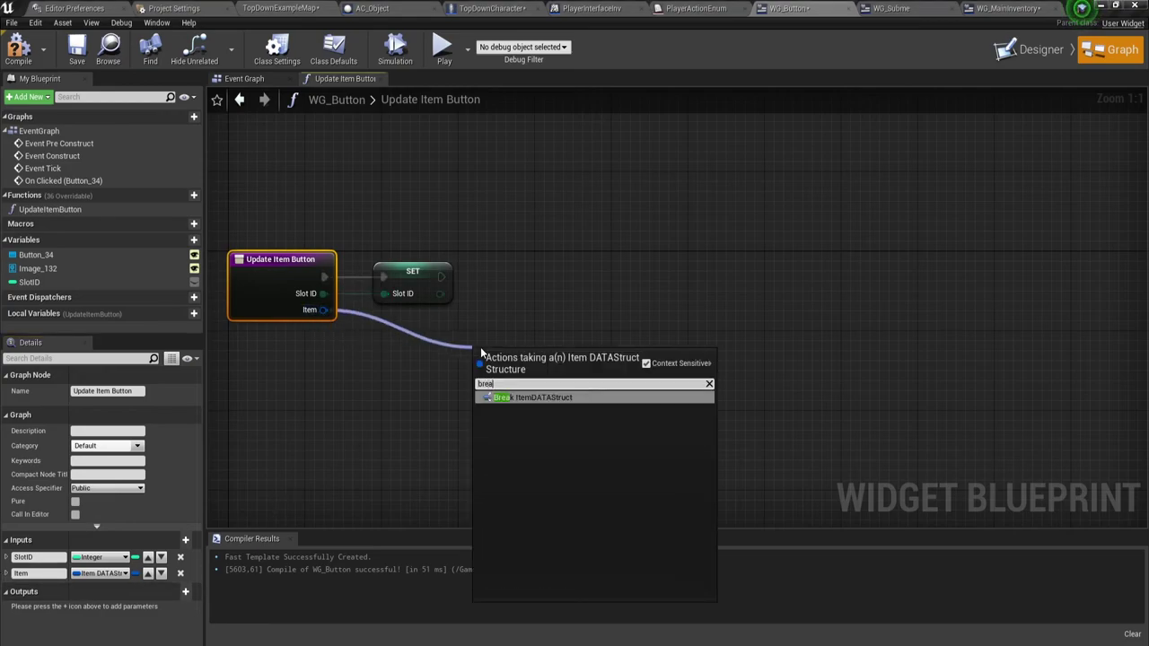
pyautogui.press('Return')
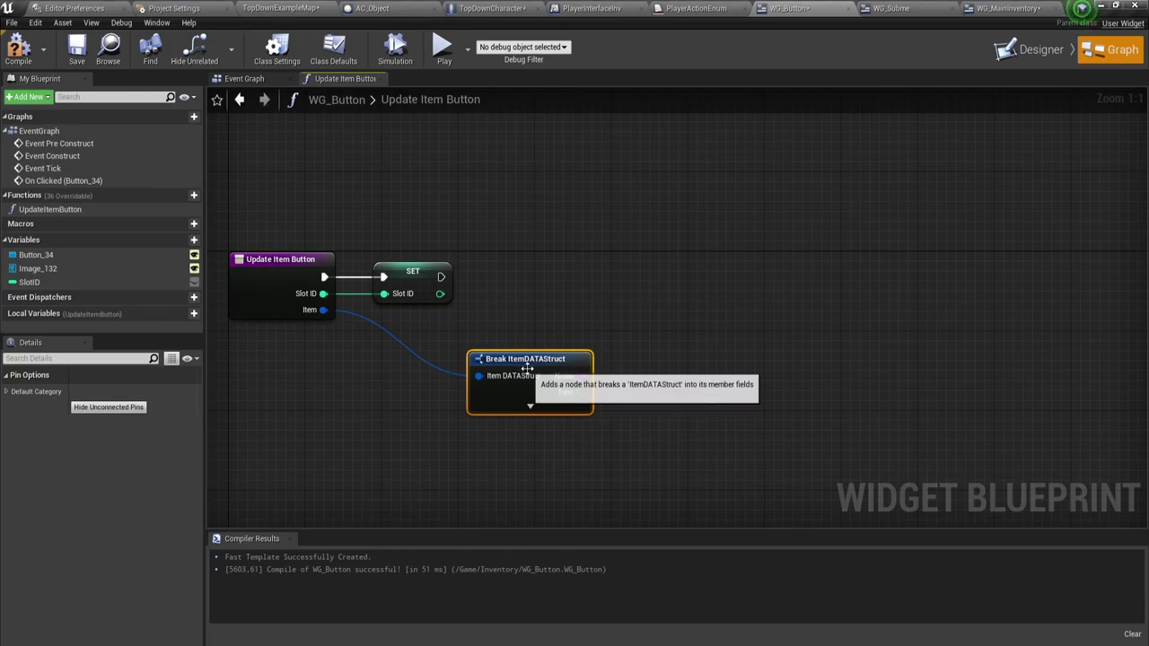
pyautogui.click(530, 407)
pyautogui.moveTo(541, 362); pyautogui.dragTo(541, 332)
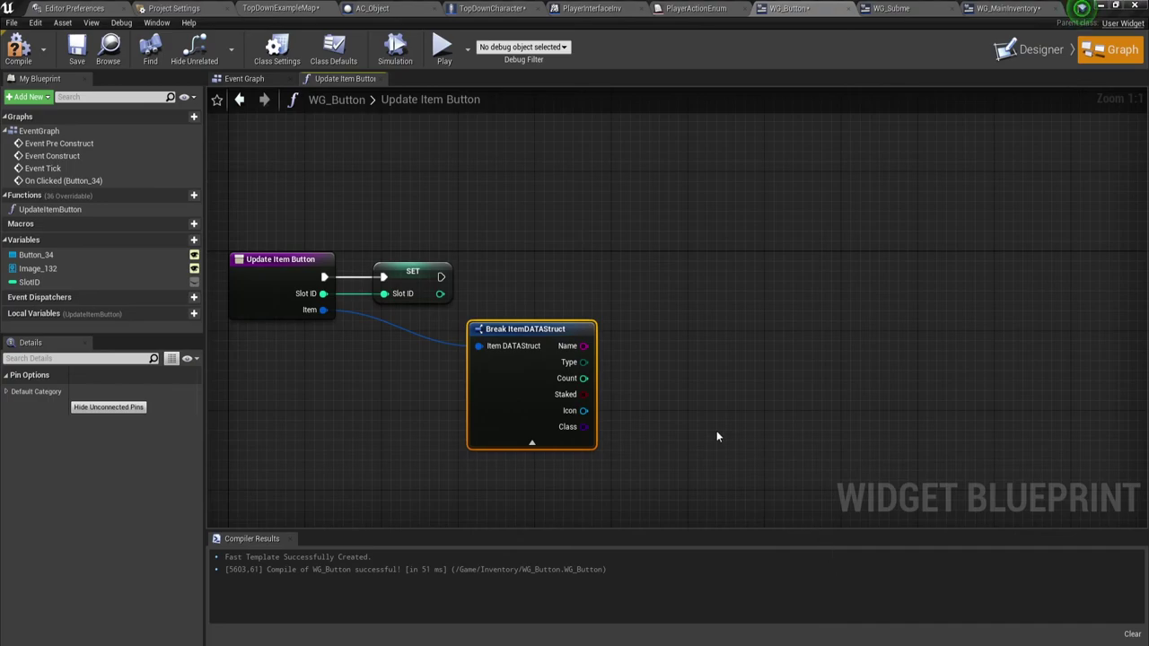
pyautogui.moveTo(646, 404); pyautogui.dragTo(602, 346, button='right')
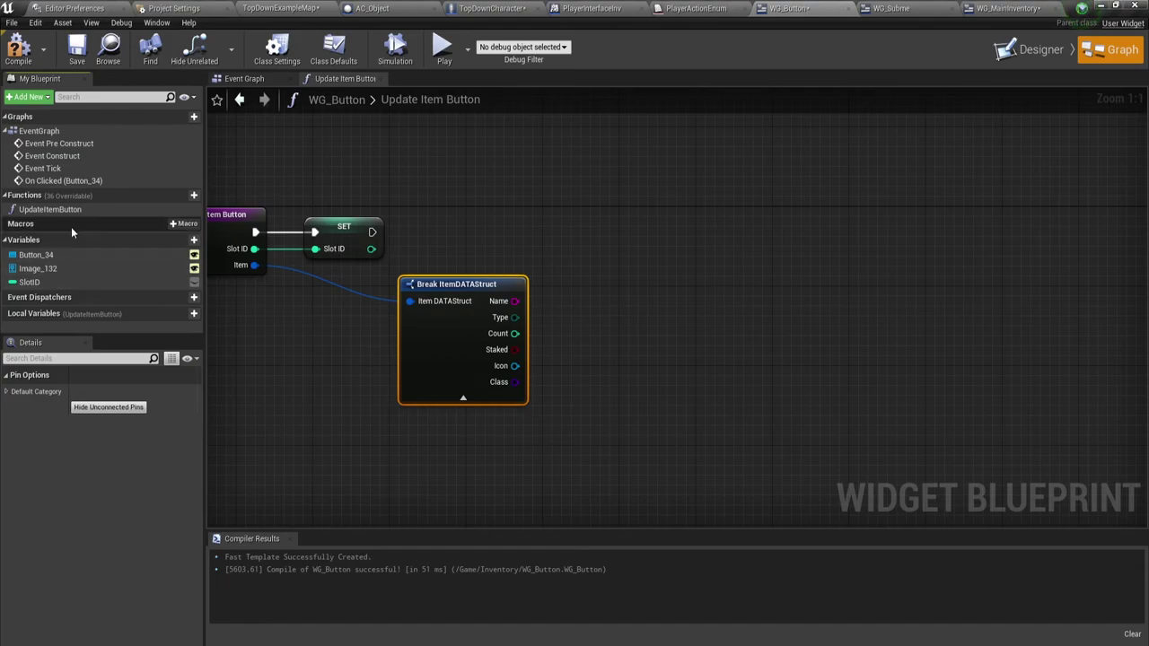
# Step: Create a Count variable of type Text and place a SET Count node in the graph
pyautogui.click(171, 244)
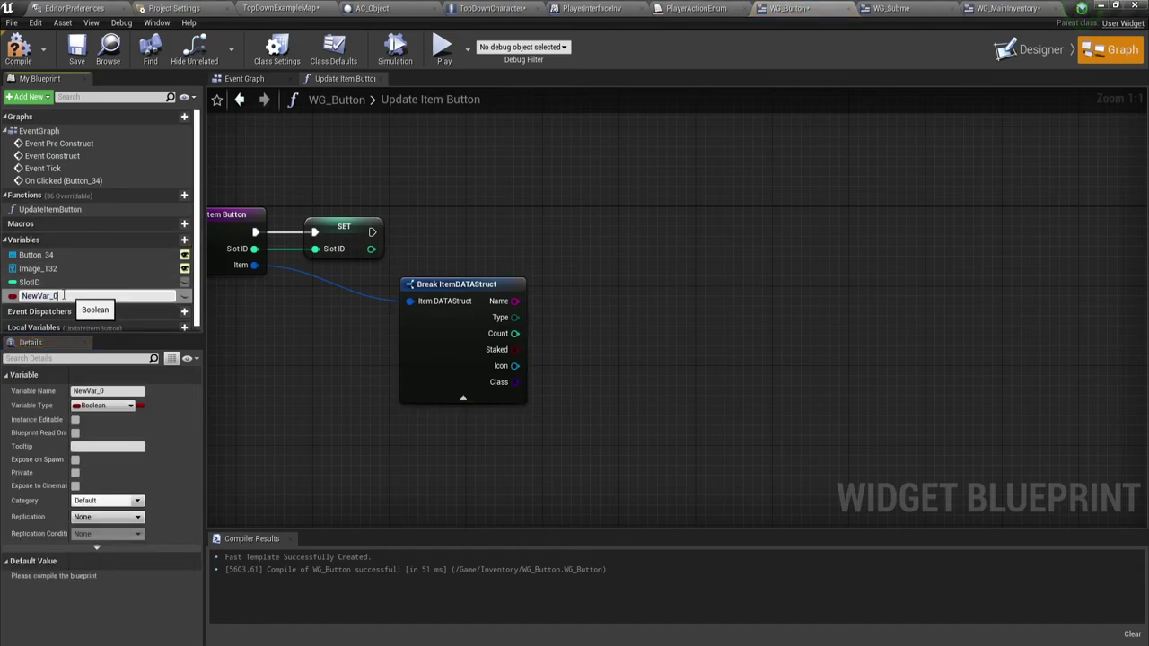
pyautogui.press('BackSpace')
pyautogui.press('BackSpace')
pyautogui.press('BackSpace')
pyautogui.press('BackSpace')
pyautogui.press('BackSpace')
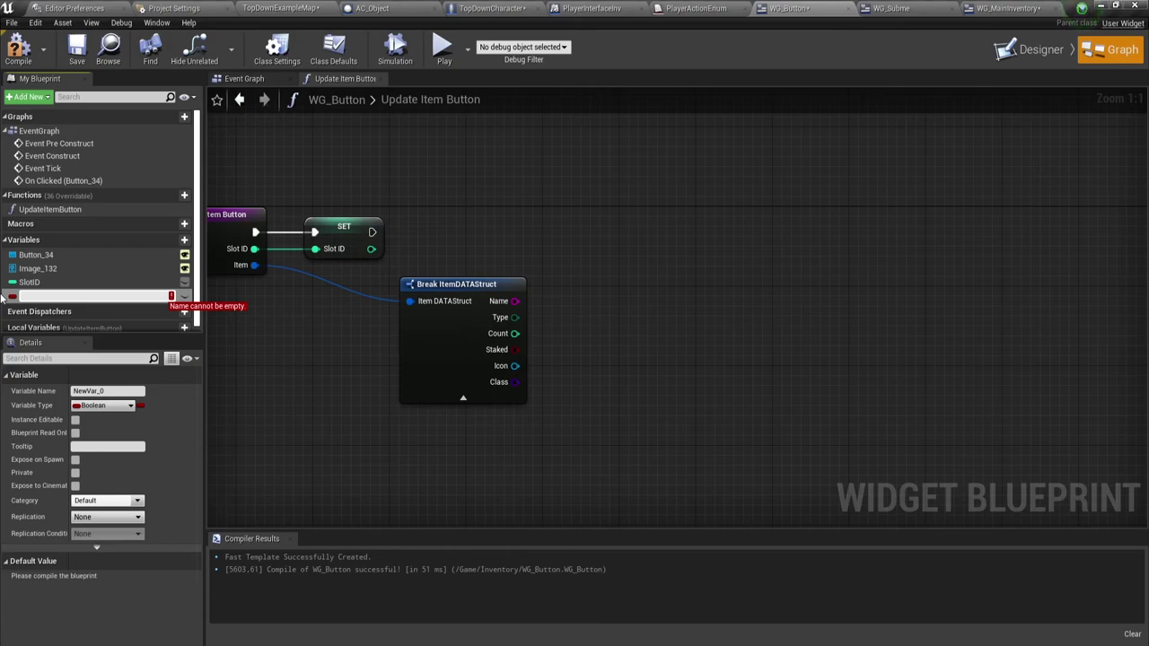
pyautogui.write('COunt')
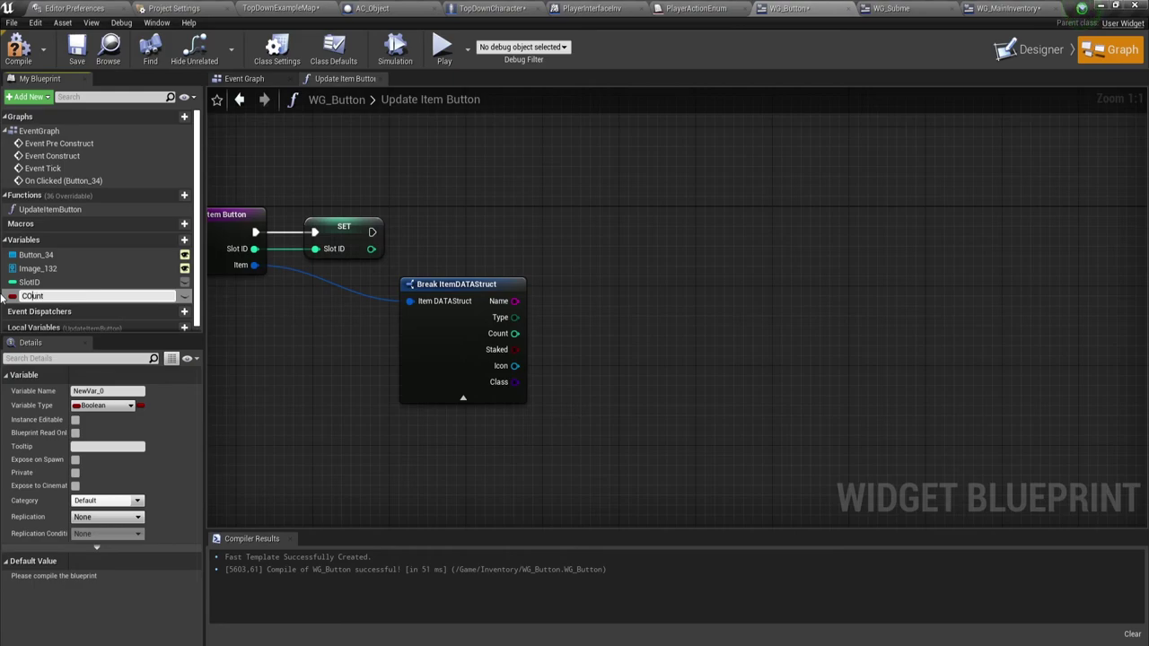
pyautogui.press('BackSpace')
pyautogui.write('o')
pyautogui.press('Return')
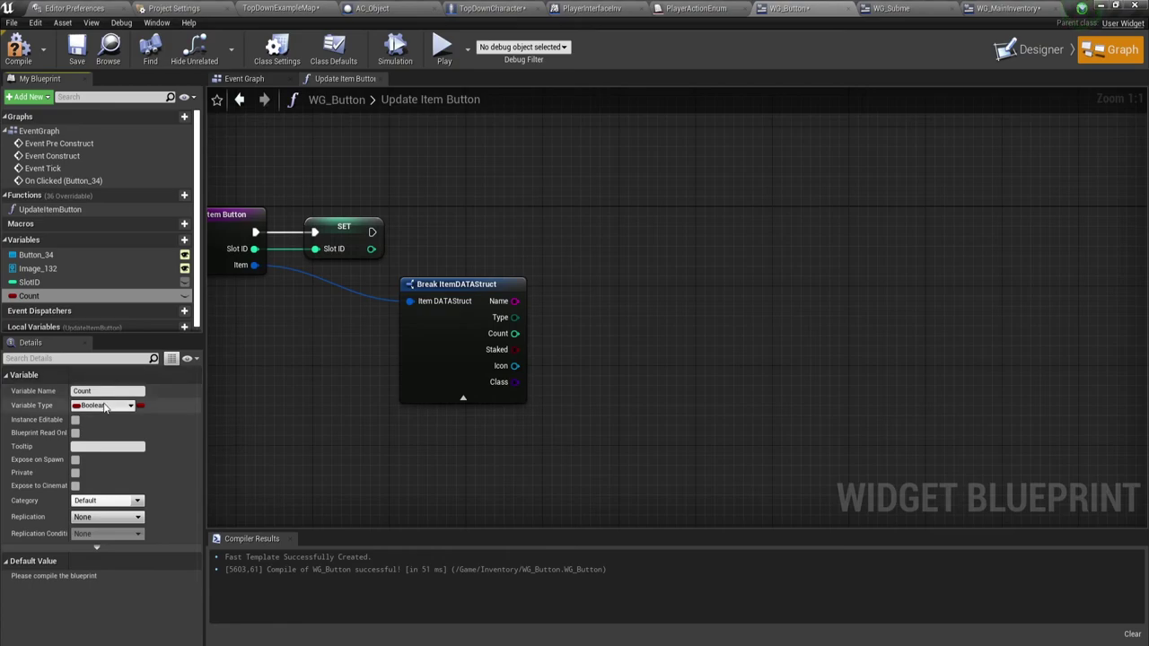
pyautogui.click(114, 406)
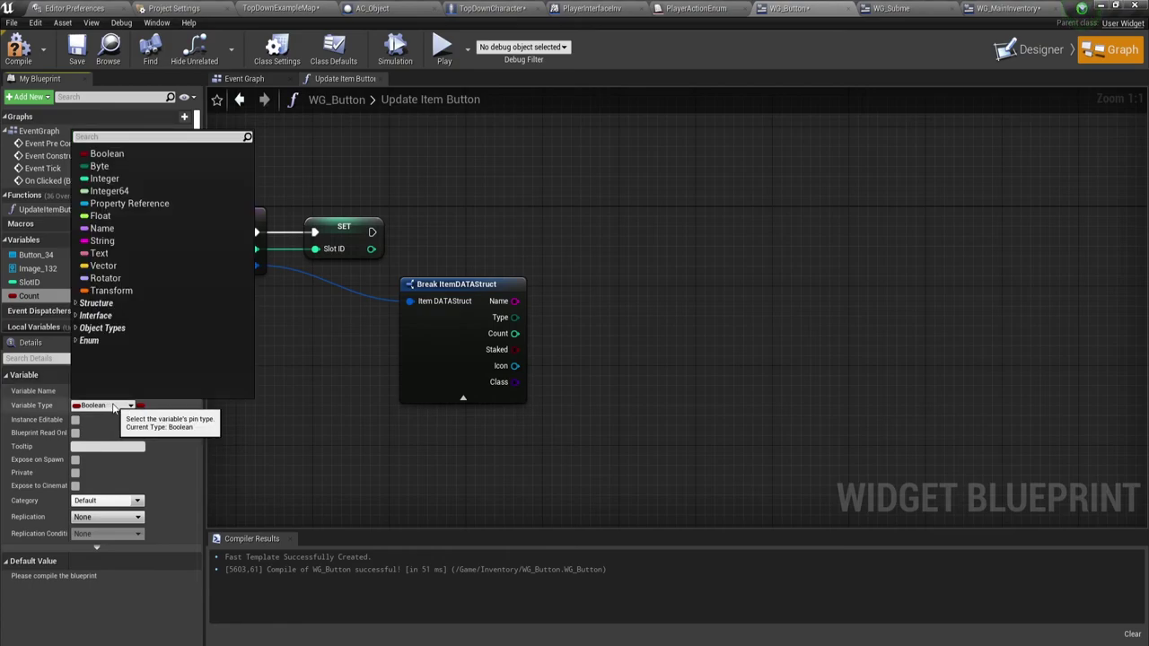
pyautogui.click(102, 240)
pyautogui.moveTo(319, 355); pyautogui.dragTo(406, 326, button='right')
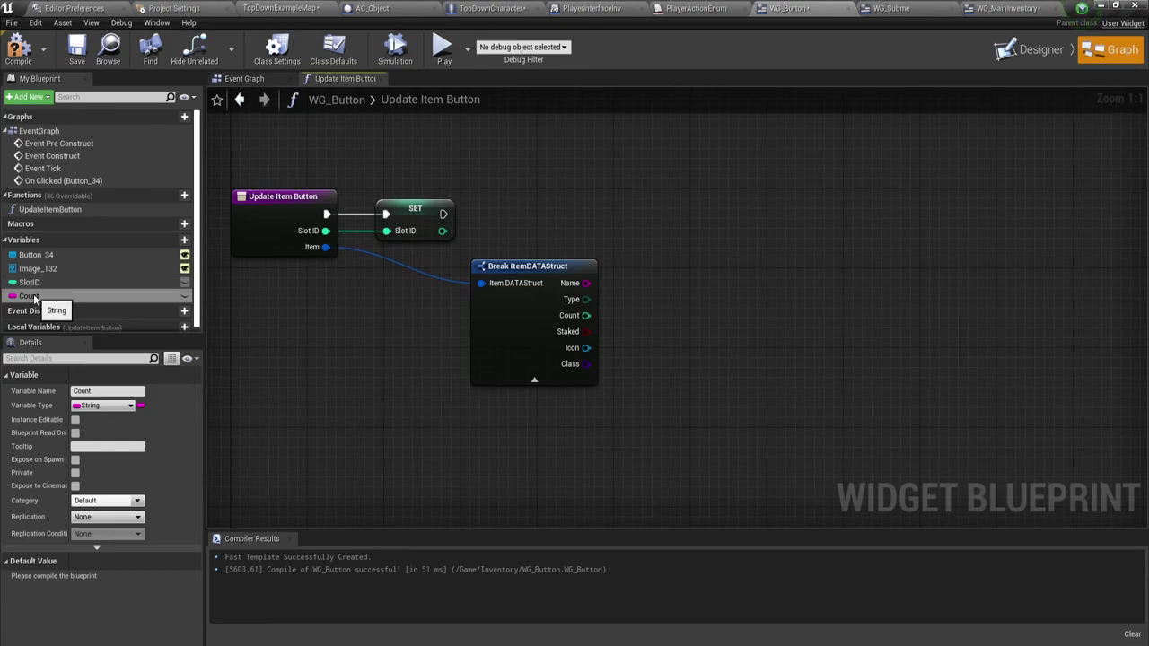
pyautogui.click(132, 406)
pyautogui.click(96, 256)
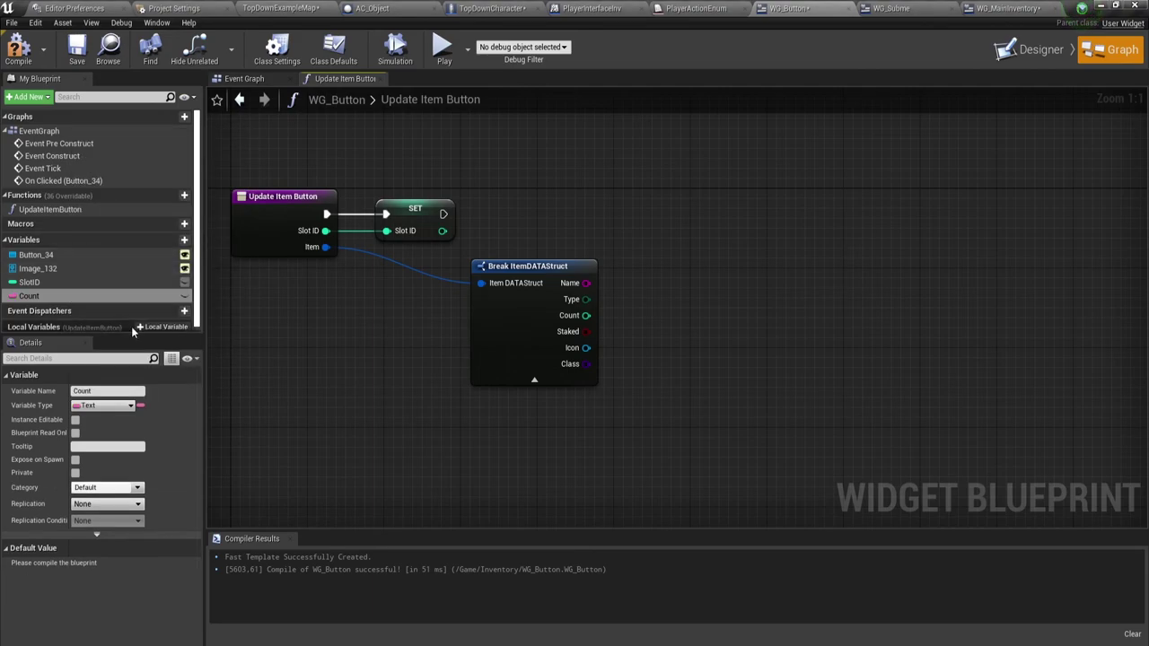
pyautogui.moveTo(36, 296)
pyautogui.mouseDown()
pyautogui.moveTo(632, 261)
pyautogui.moveTo(530, 227)
pyautogui.moveTo(993, 214)
pyautogui.mouseUp()
# Step: Add a Select node whose Return Value feeds SET Count's Count pin, arranged to the right
pyautogui.moveTo(901, 310); pyautogui.dragTo(746, 296, button='right')
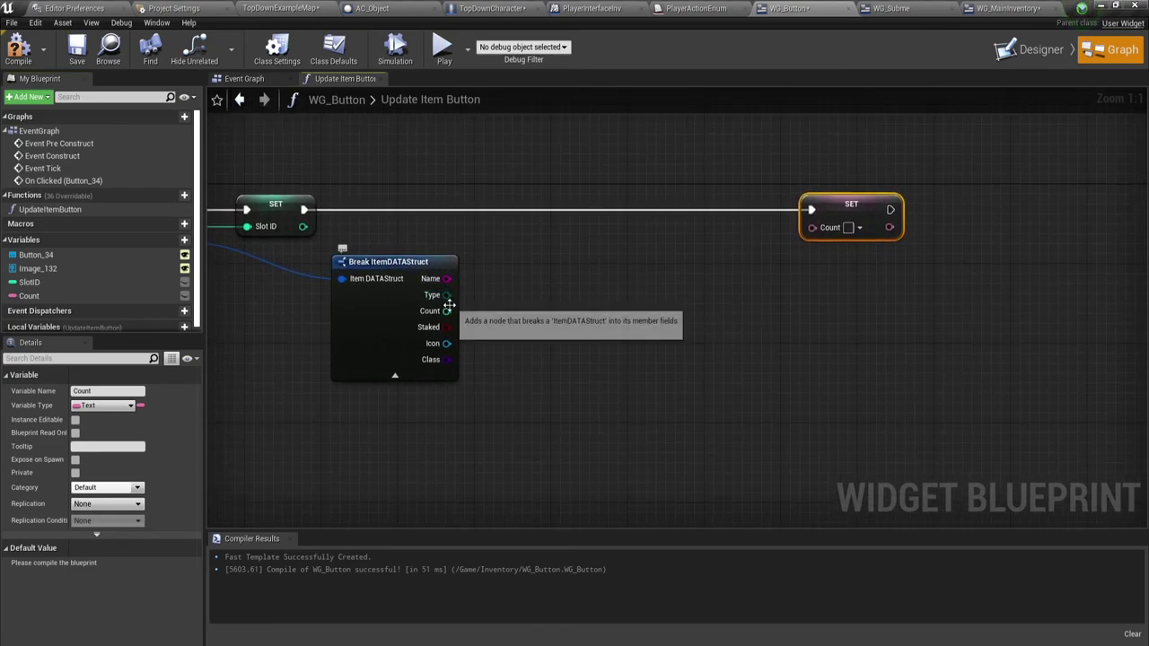
pyautogui.moveTo(447, 310); pyautogui.dragTo(454, 314)
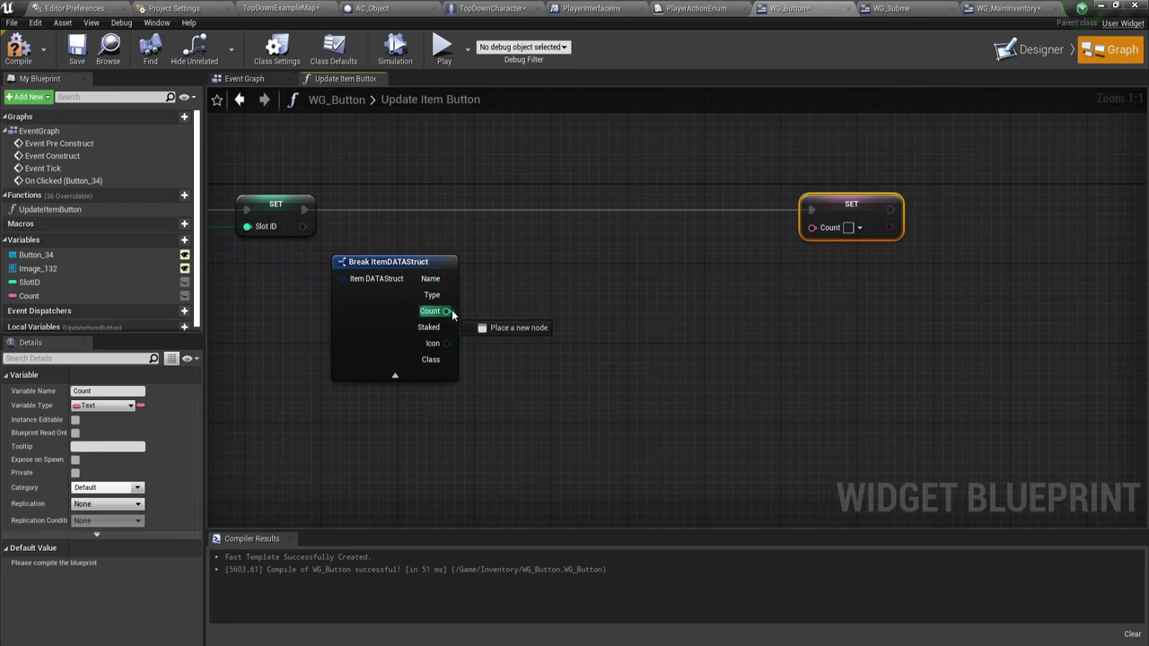
pyautogui.moveTo(812, 227); pyautogui.dragTo(653, 284)
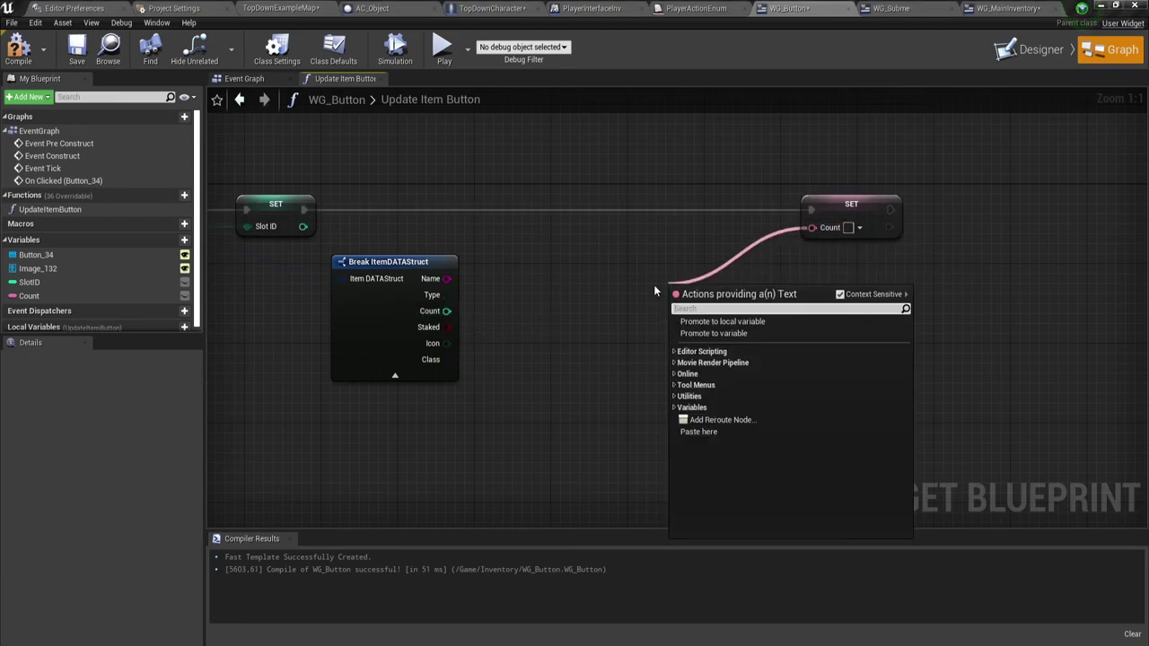
pyautogui.write('sele')
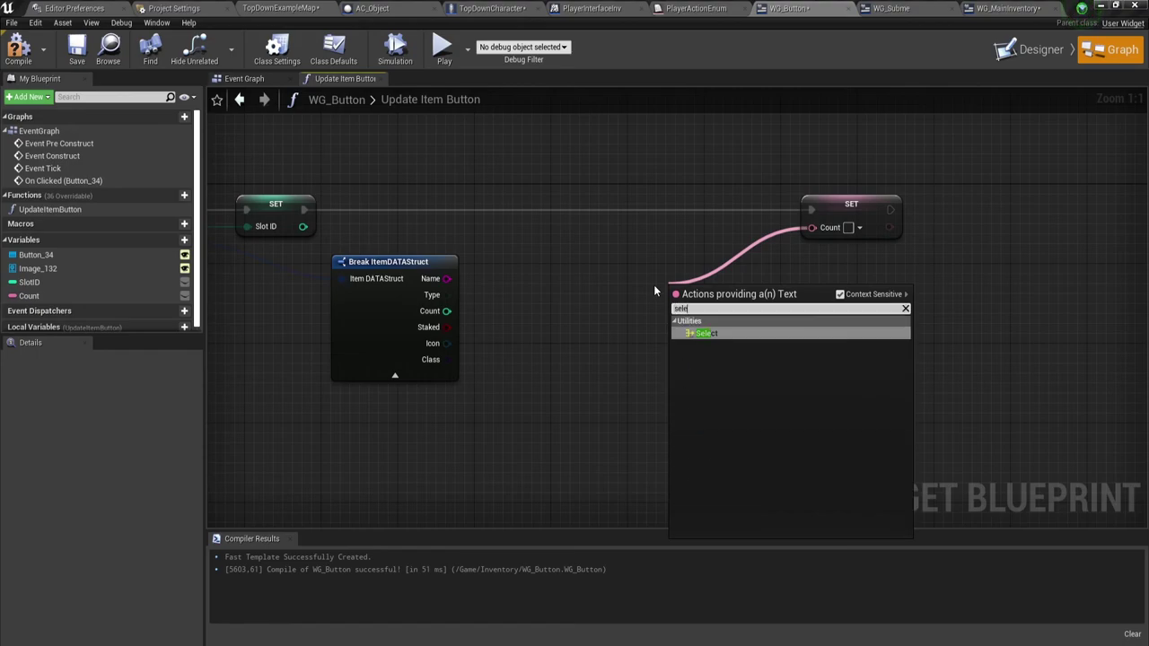
pyautogui.press('Return')
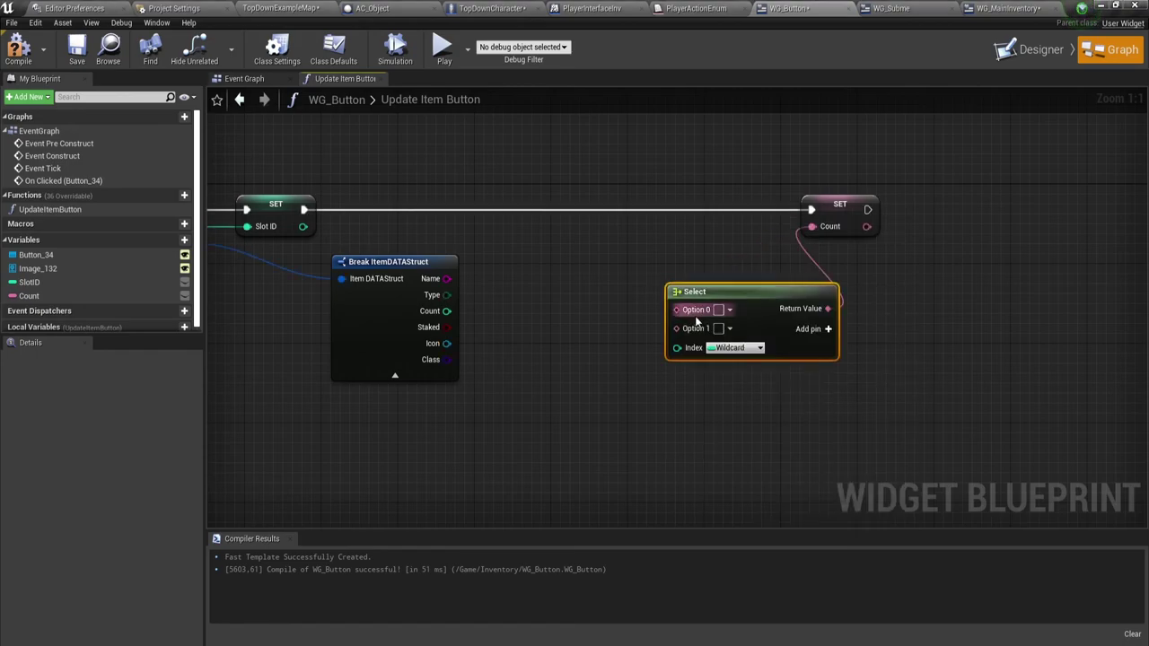
pyautogui.moveTo(759, 291); pyautogui.dragTo(701, 240)
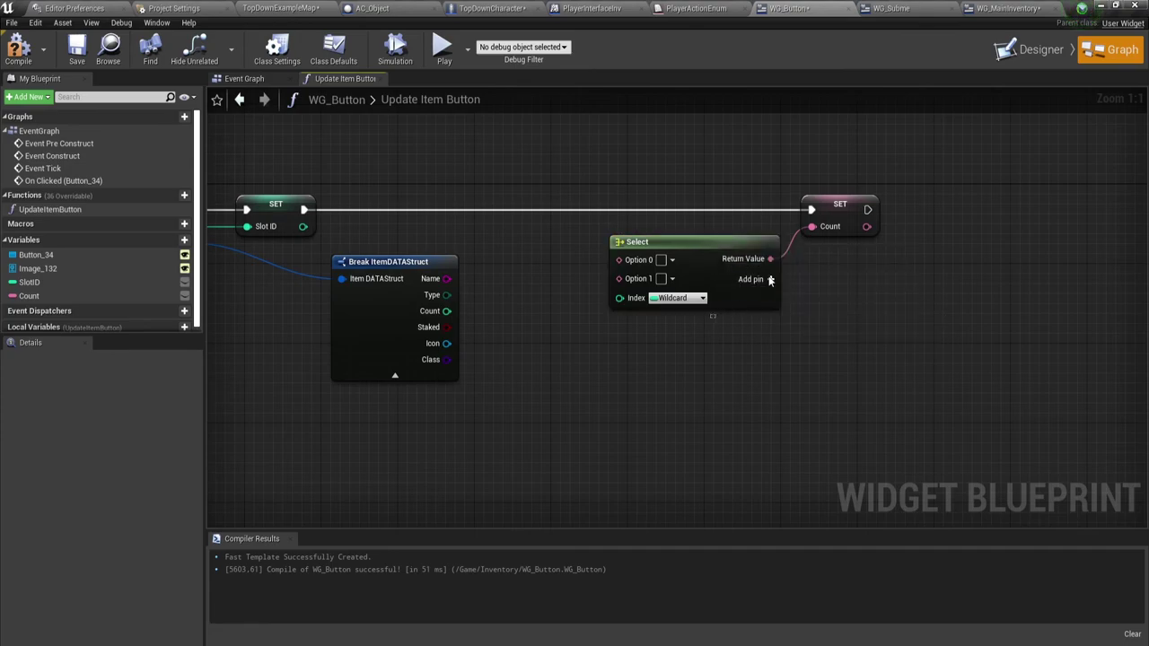
pyautogui.moveTo(841, 196); pyautogui.dragTo(1073, 196)
pyautogui.click(879, 338)
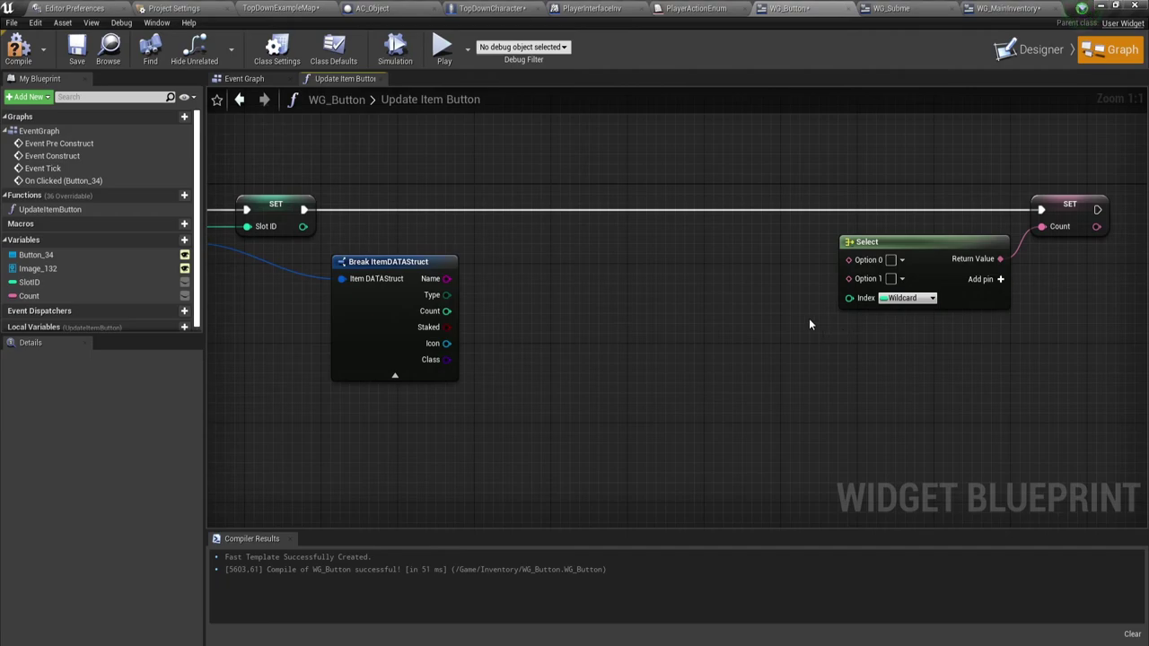
# Step: Add an integer greater-than node comparing the item's Count against 1
pyautogui.moveTo(446, 310); pyautogui.dragTo(600, 345)
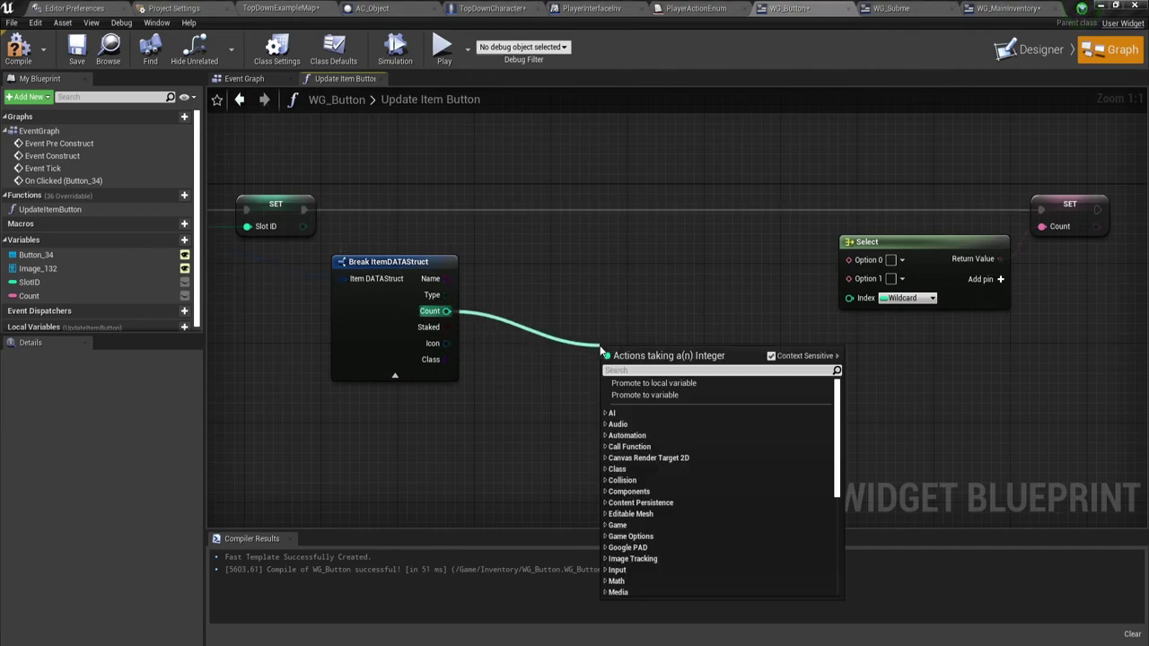
pyautogui.write('>')
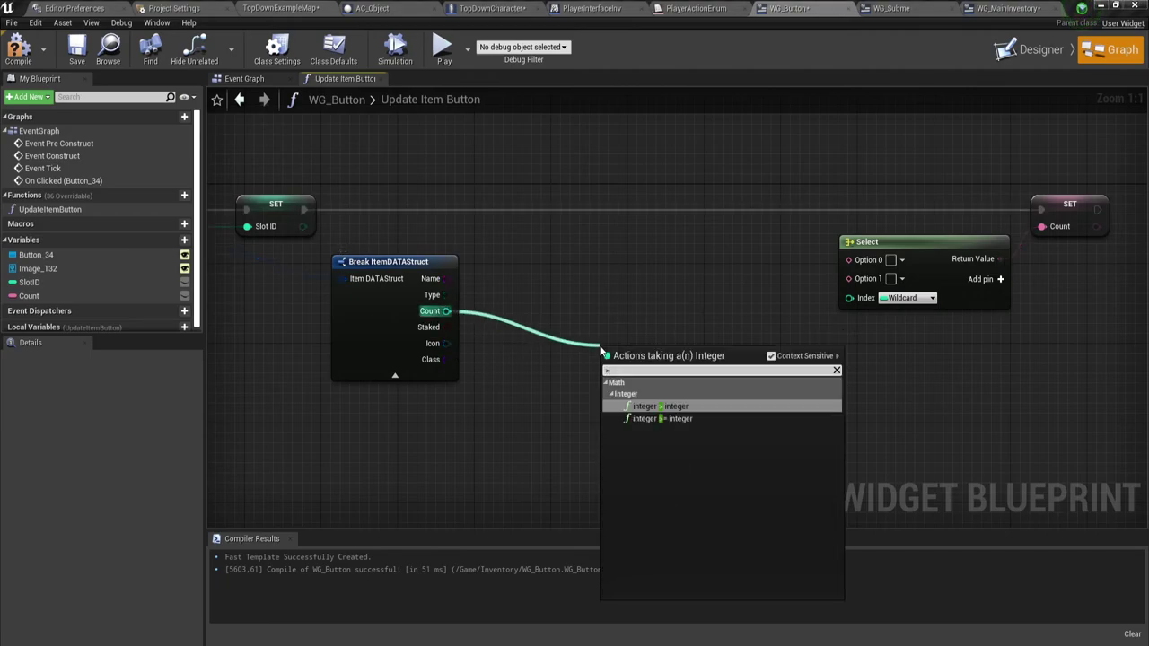
pyautogui.click(659, 405)
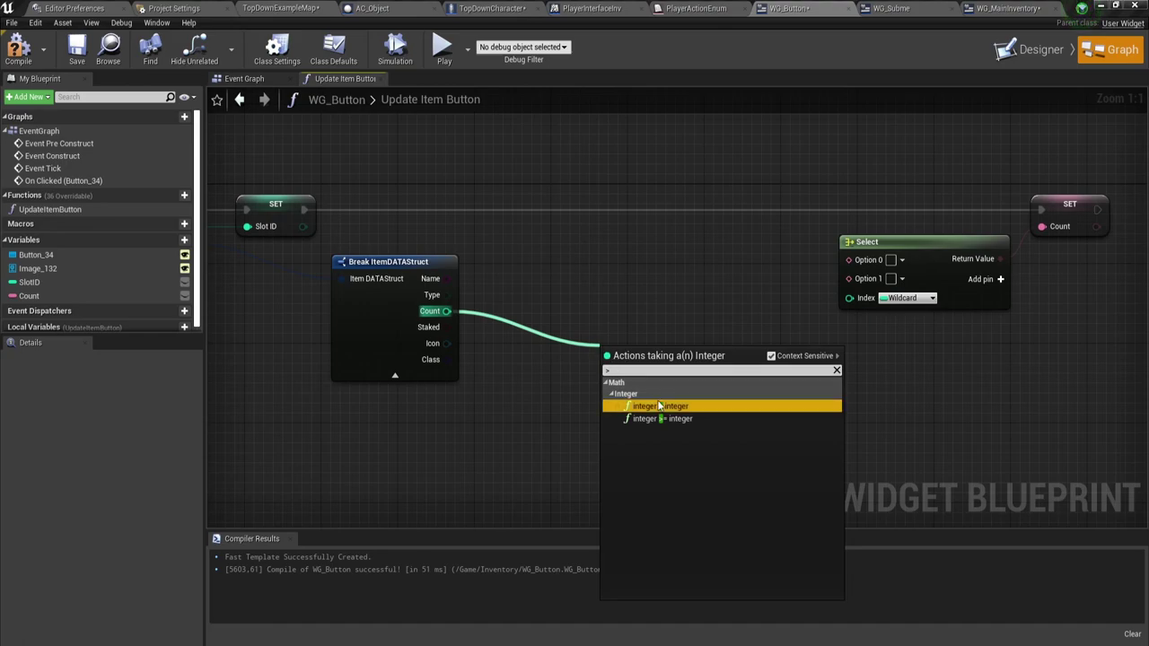
pyautogui.click(659, 406)
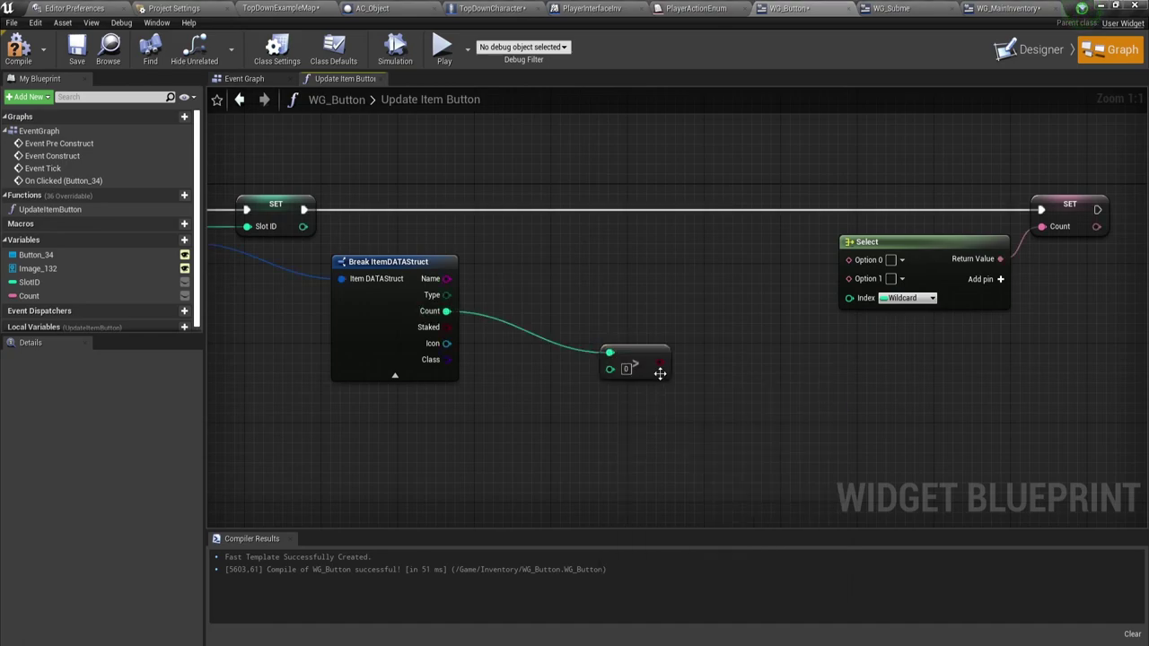
pyautogui.moveTo(656, 372); pyautogui.dragTo(679, 318)
pyautogui.click(674, 319)
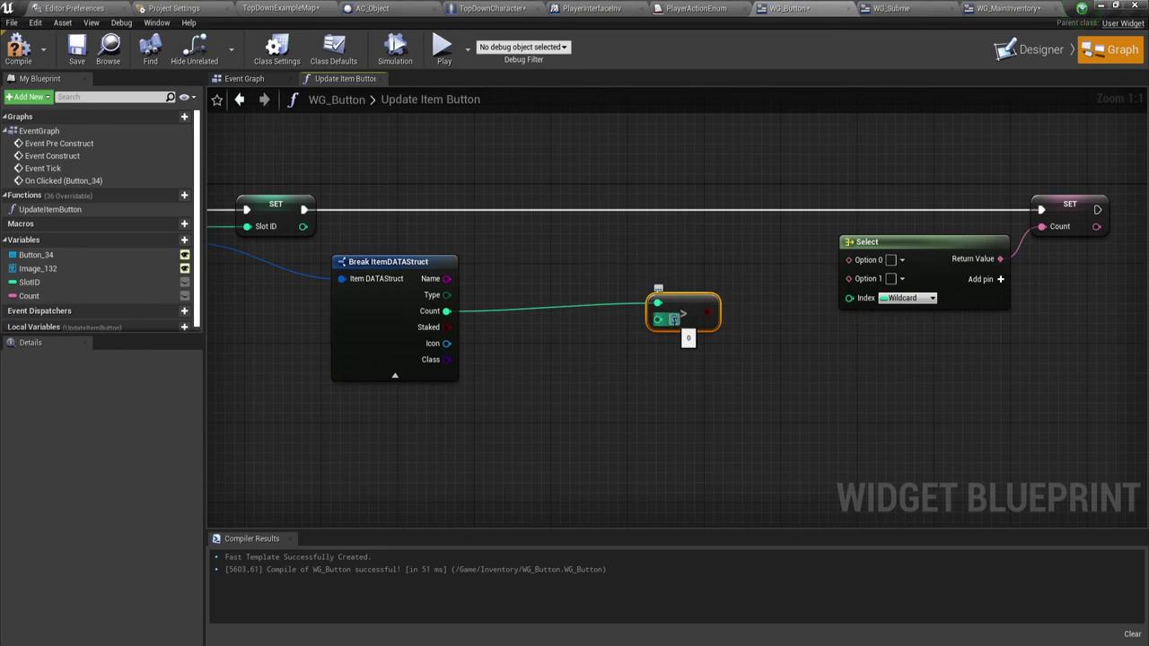
pyautogui.write('14')
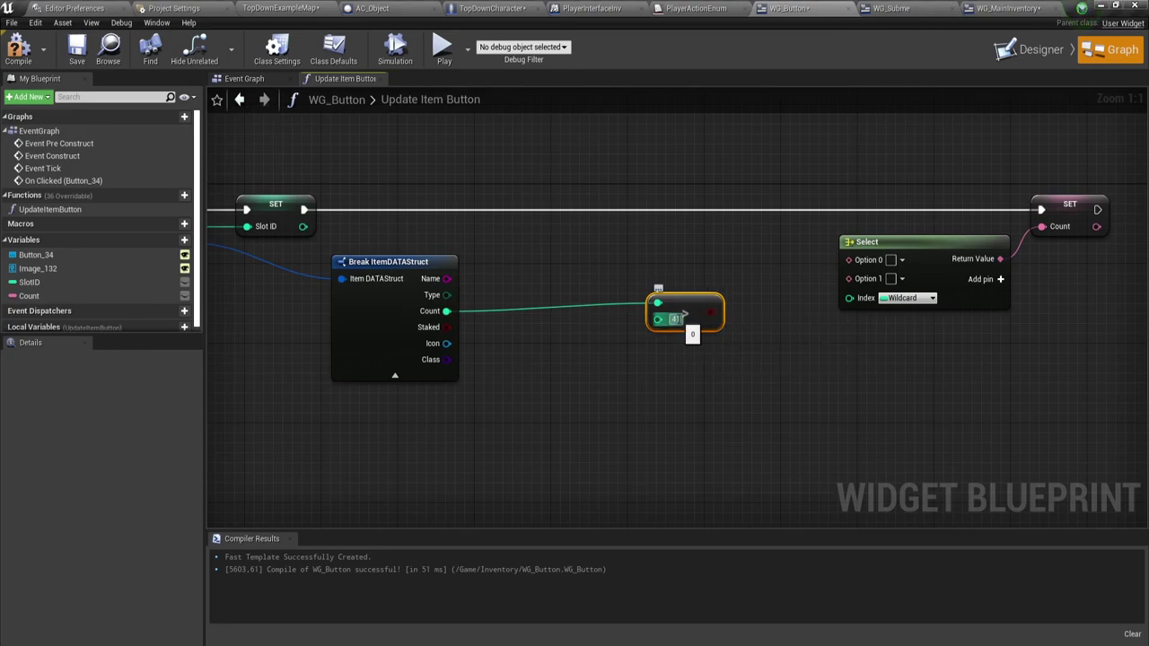
pyautogui.write('1')
pyautogui.press('Return')
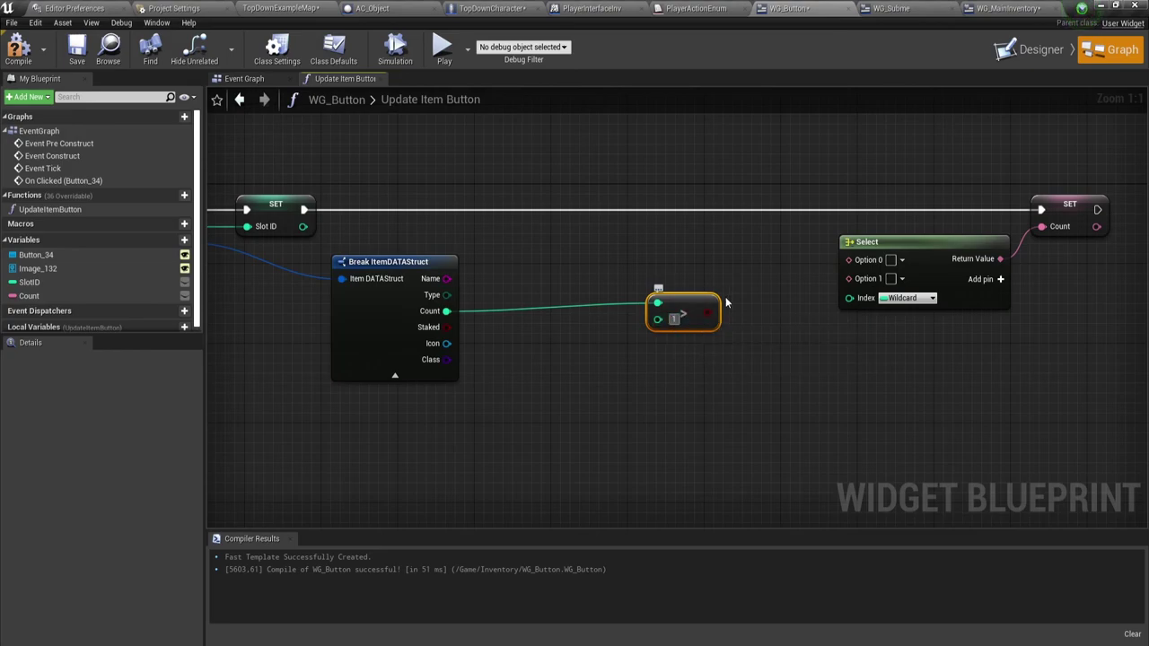
pyautogui.moveTo(706, 298); pyautogui.dragTo(696, 308)
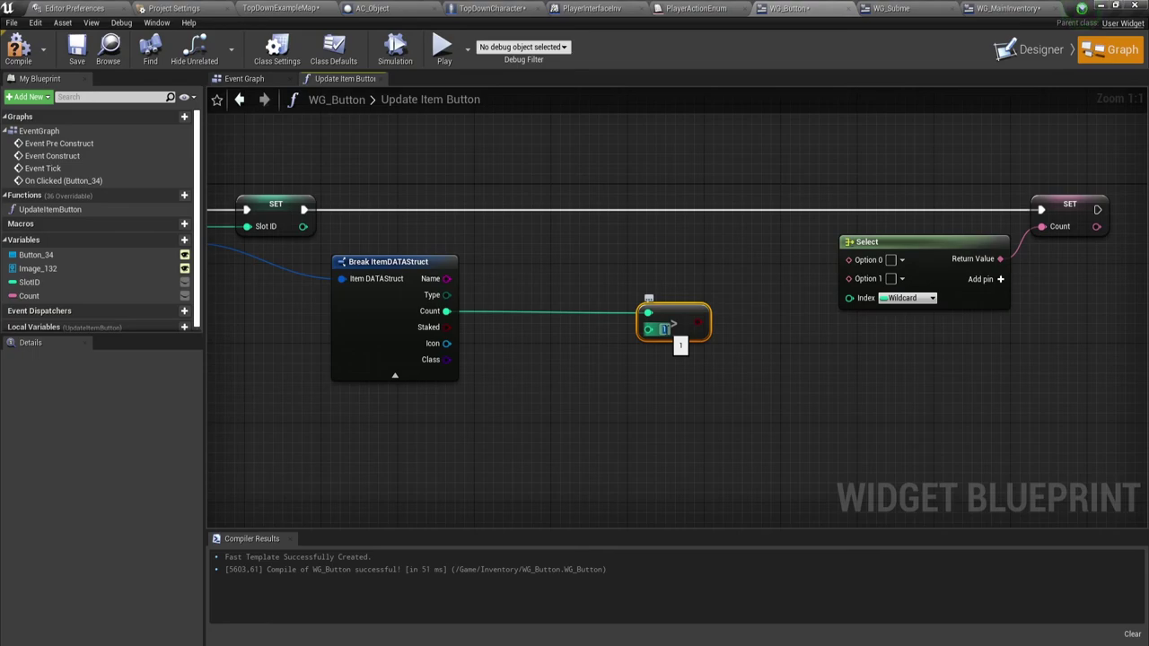
# Step: Wire the comparison into the Select index and Count, via ToText, into its True option
pyautogui.moveTo(700, 324); pyautogui.dragTo(864, 310)
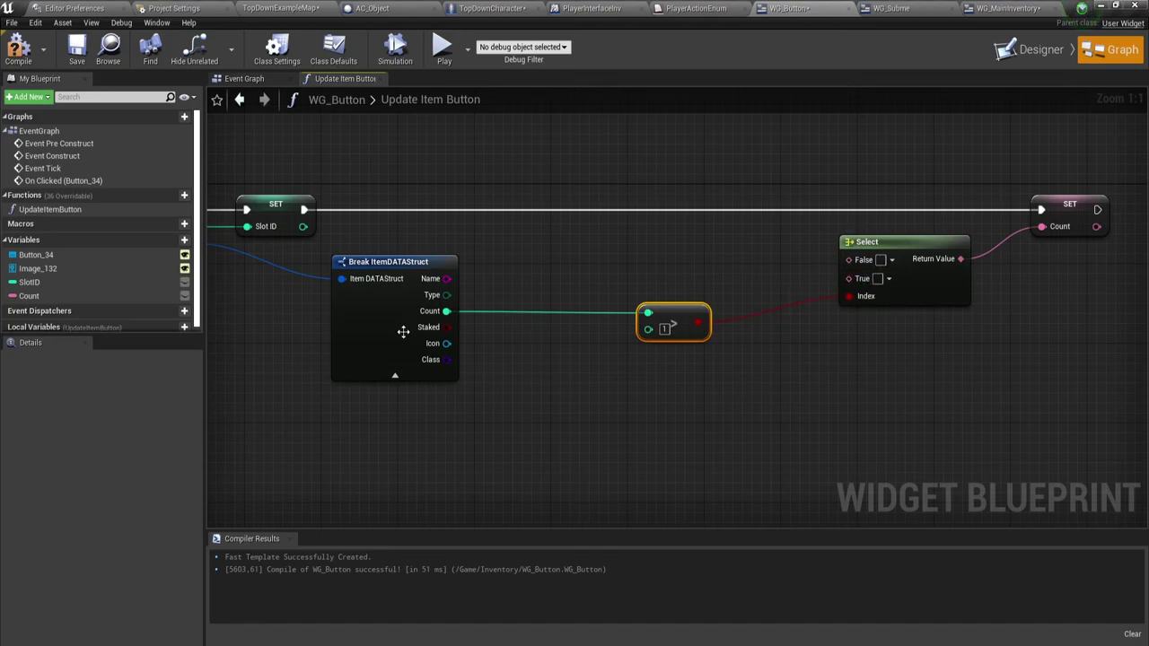
pyautogui.moveTo(446, 311); pyautogui.dragTo(851, 278)
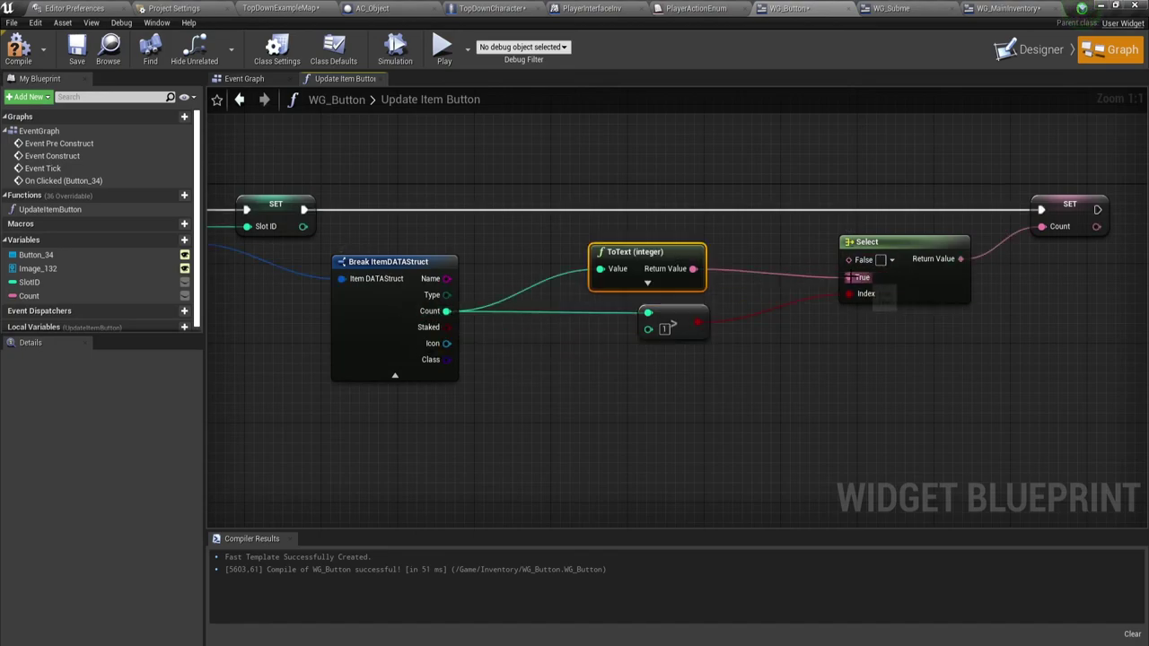
pyautogui.moveTo(681, 252); pyautogui.dragTo(719, 263)
pyautogui.moveTo(690, 399)
pyautogui.mouseDown()
pyautogui.moveTo(942, 253)
pyautogui.moveTo(744, 245)
pyautogui.mouseUp()
# Step: Pull the Select and SET Count nodes closer together and change the comparison threshold to 0
pyautogui.click(791, 369)
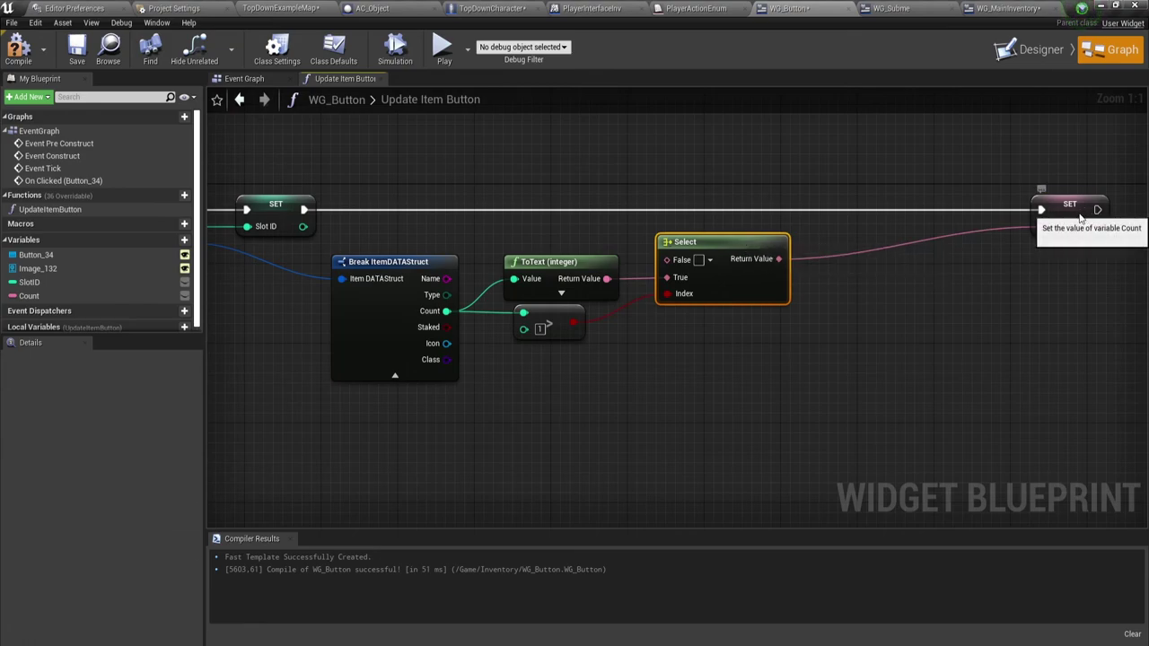
pyautogui.moveTo(1084, 213); pyautogui.dragTo(879, 213)
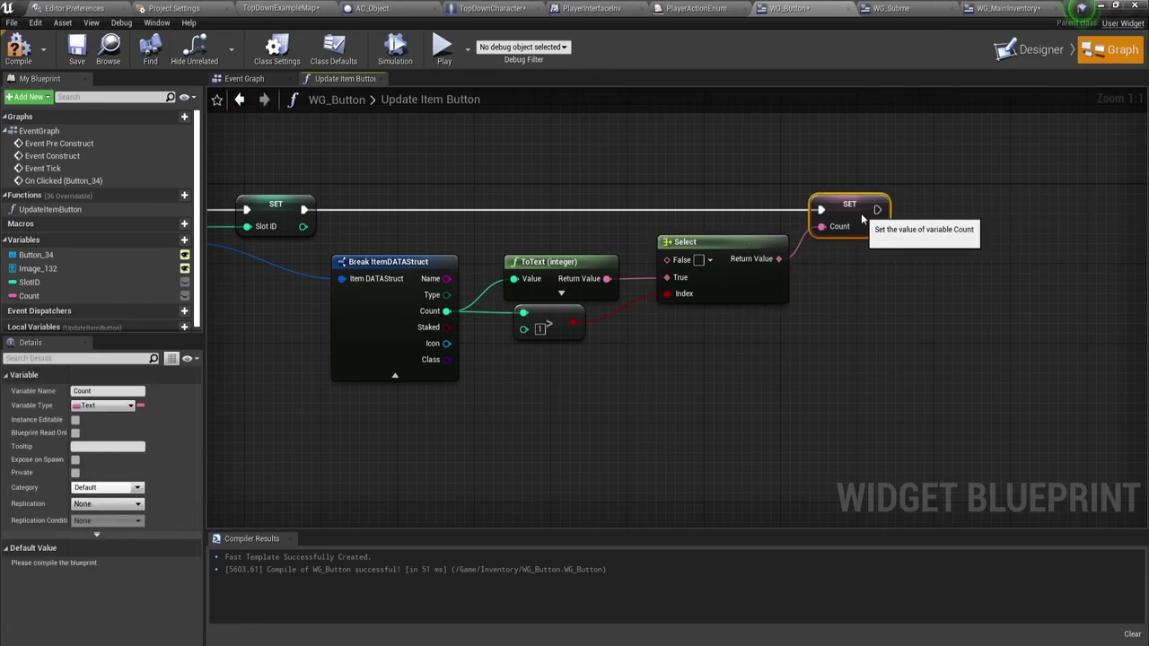
pyautogui.click(845, 334)
pyautogui.moveTo(665, 372)
pyautogui.mouseDown(button='right')
pyautogui.moveTo(666, 309)
pyautogui.moveTo(634, 309)
pyautogui.mouseUp(button='right')
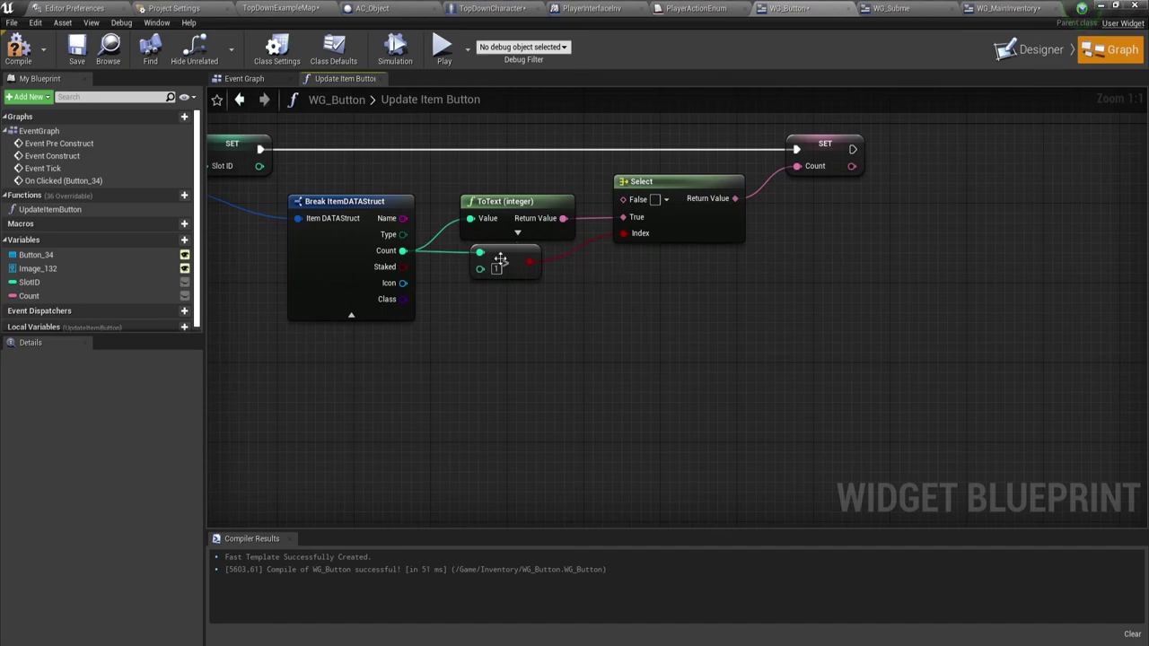
pyautogui.moveTo(446, 310); pyautogui.dragTo(553, 264)
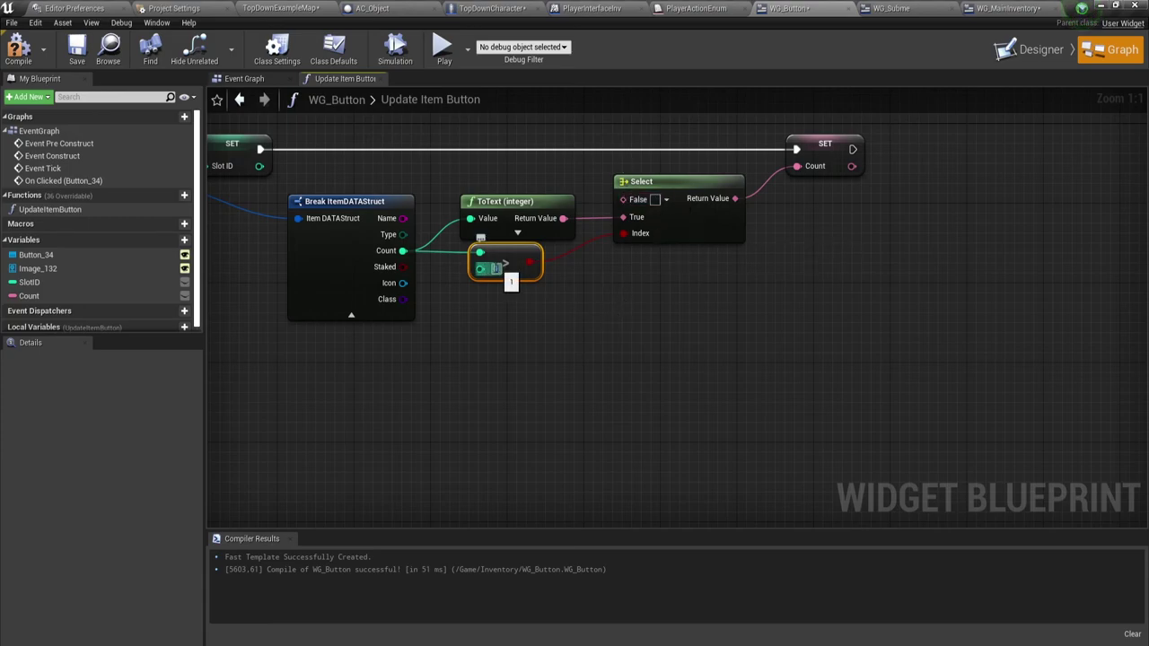
pyautogui.click(494, 270)
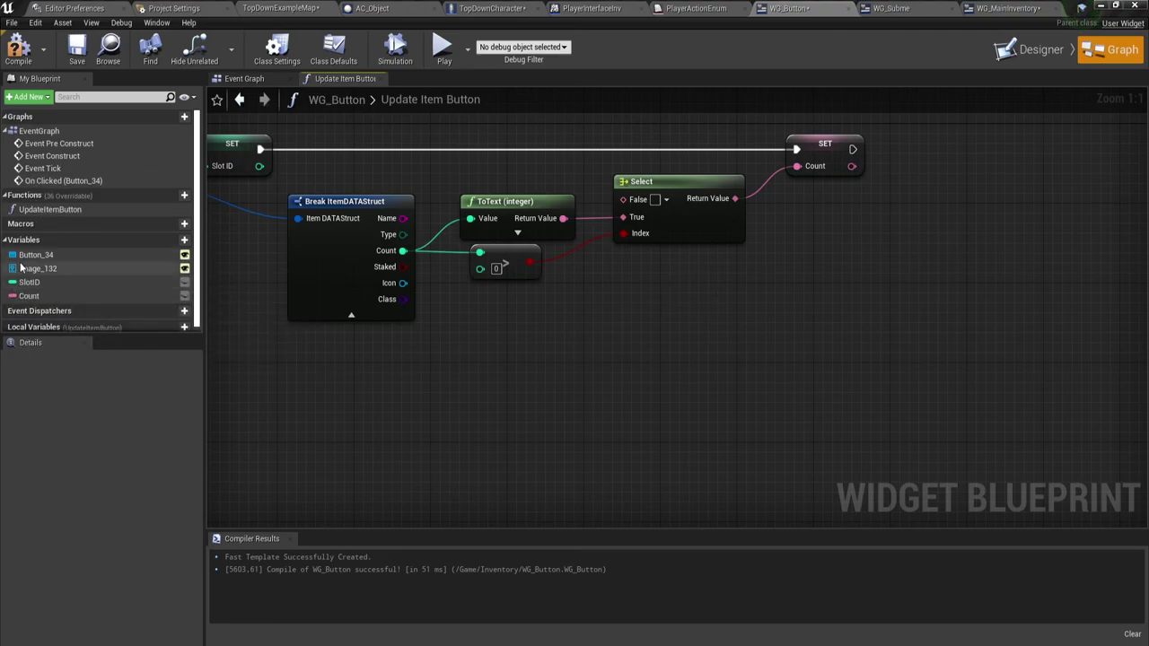
# Step: Add an Icon variable of type Slate Brush and place its SET Icon node after SET Count
pyautogui.click(183, 242)
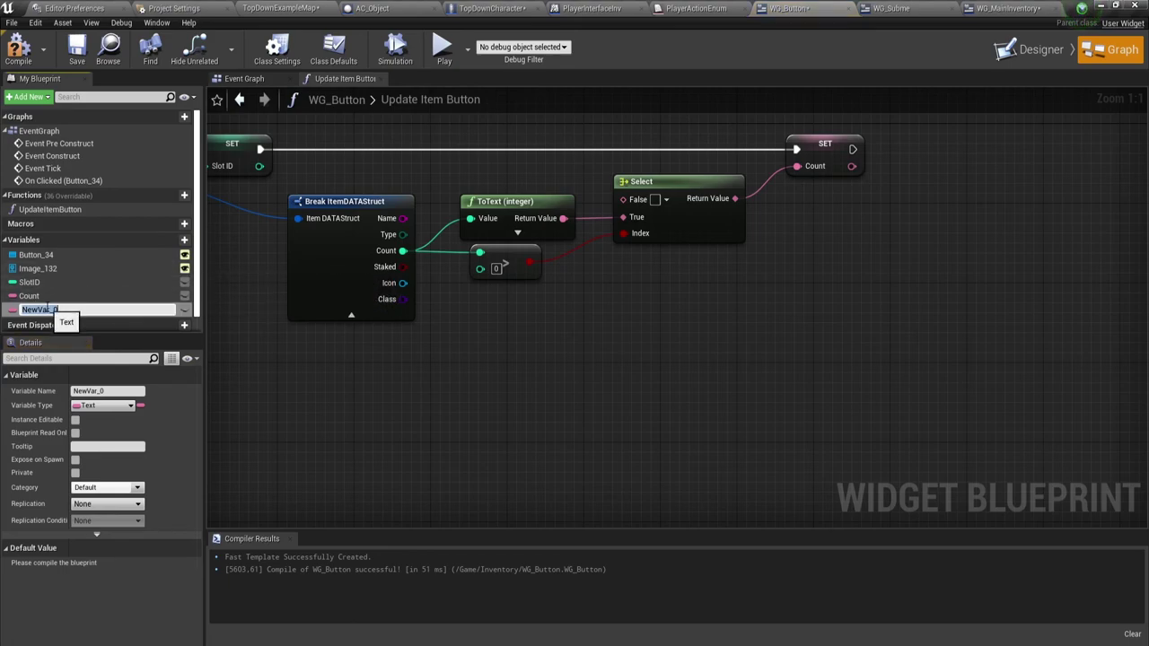
pyautogui.write('Icon')
pyautogui.press('Return')
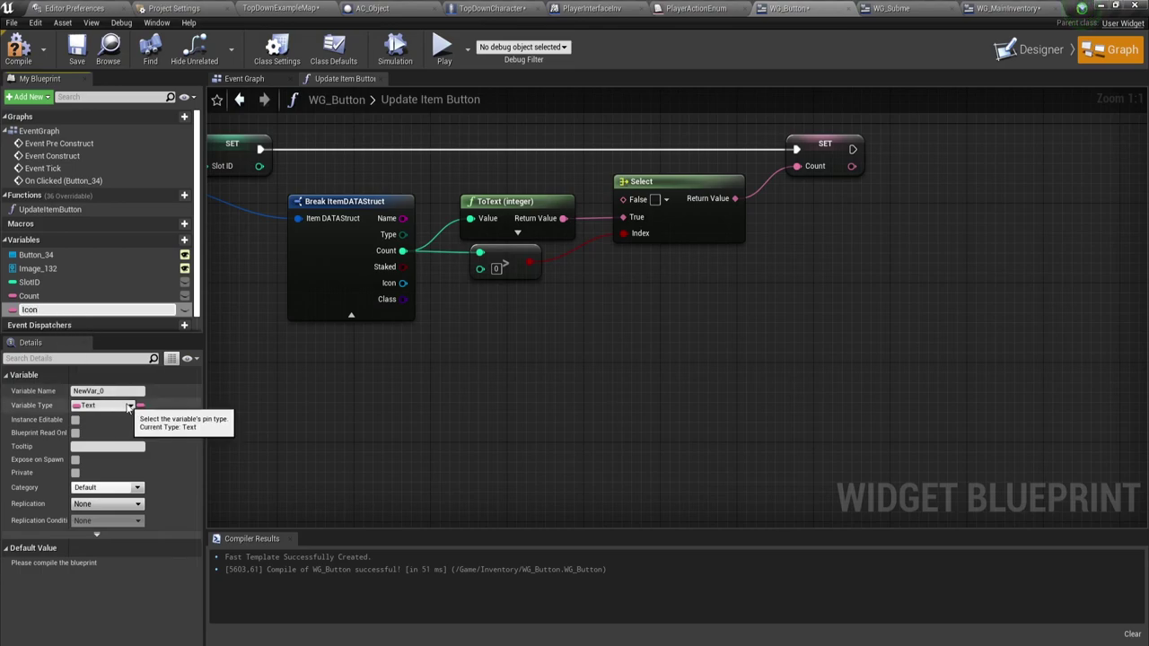
pyautogui.click(129, 407)
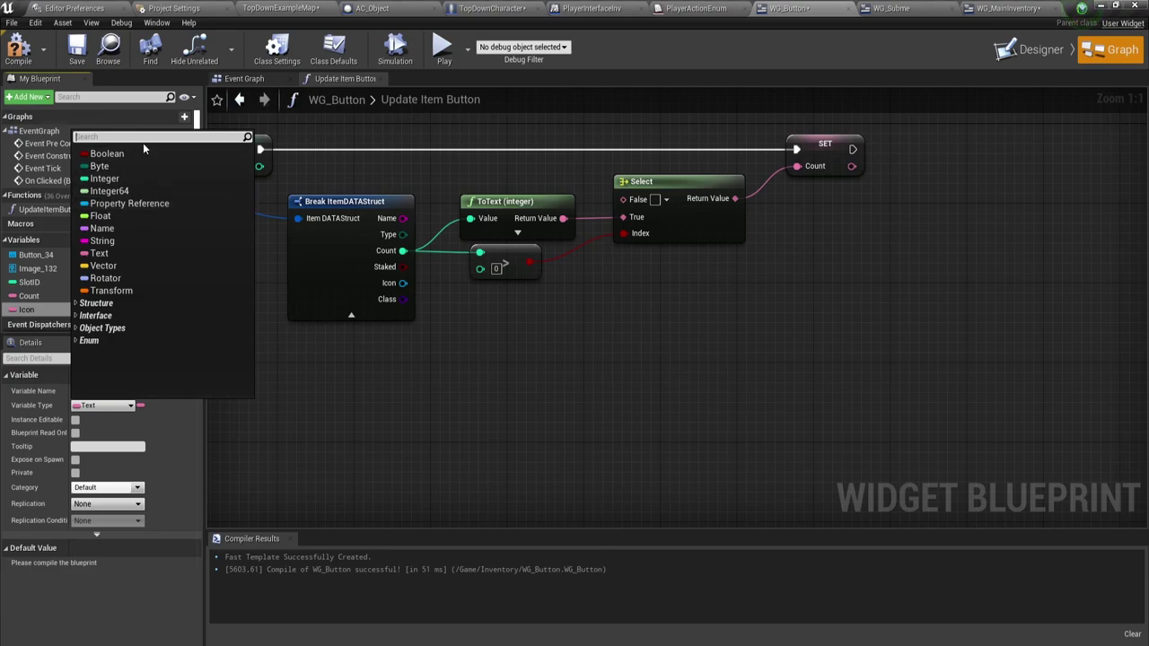
pyautogui.write('br')
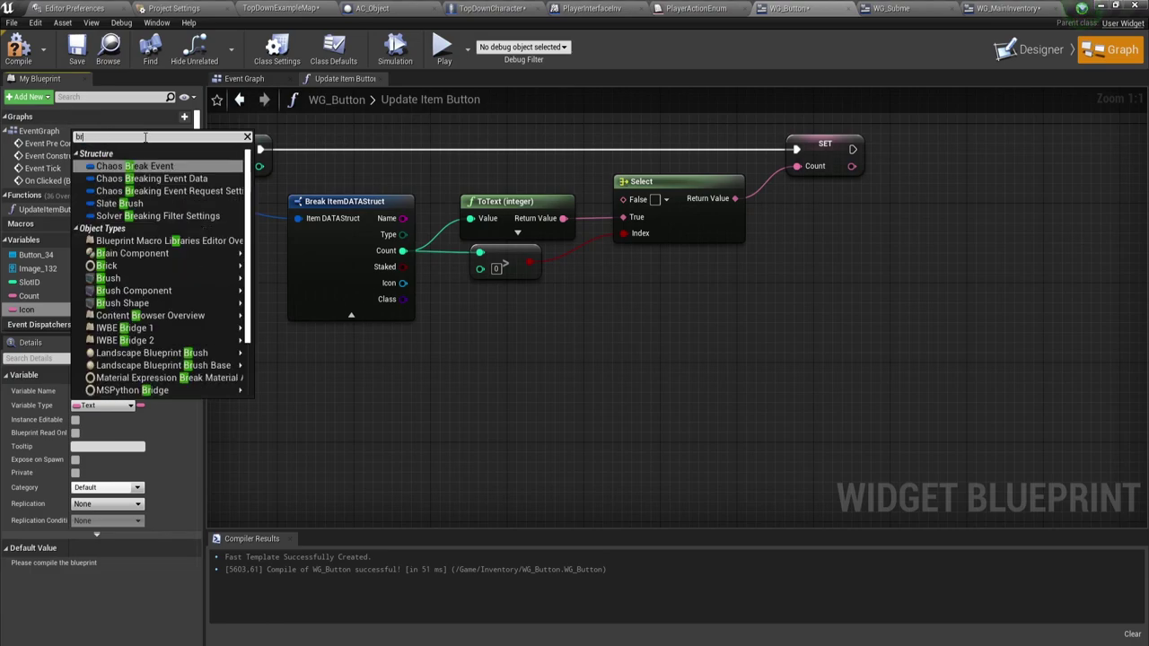
pyautogui.write('a')
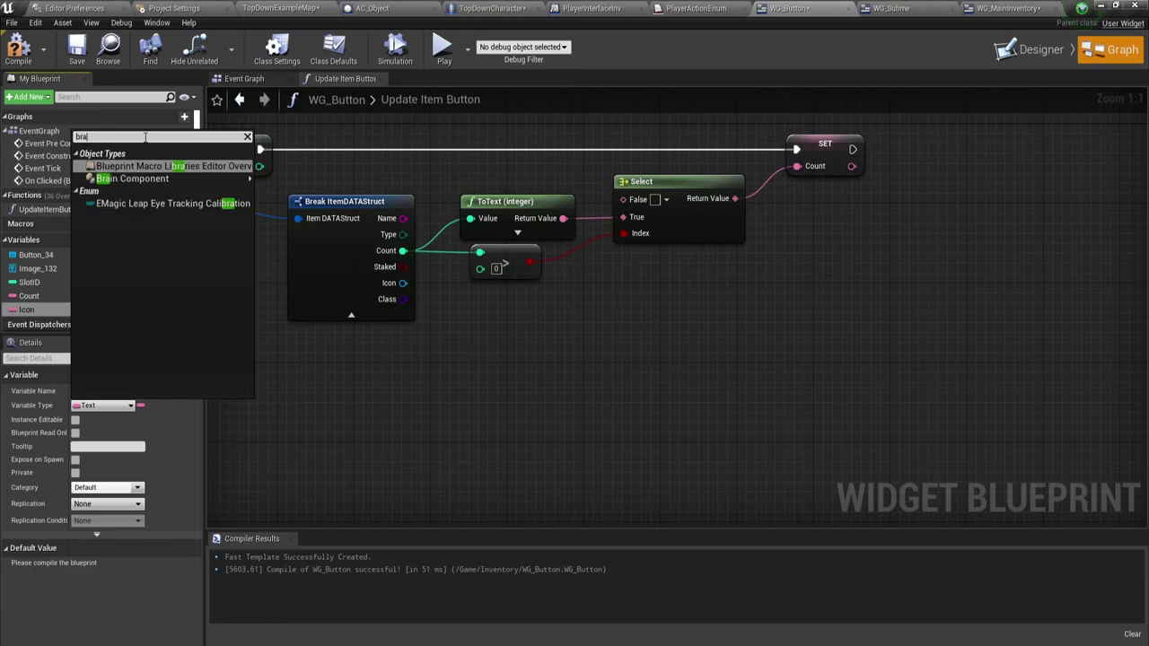
pyautogui.press('BackSpace')
pyautogui.write('ush')
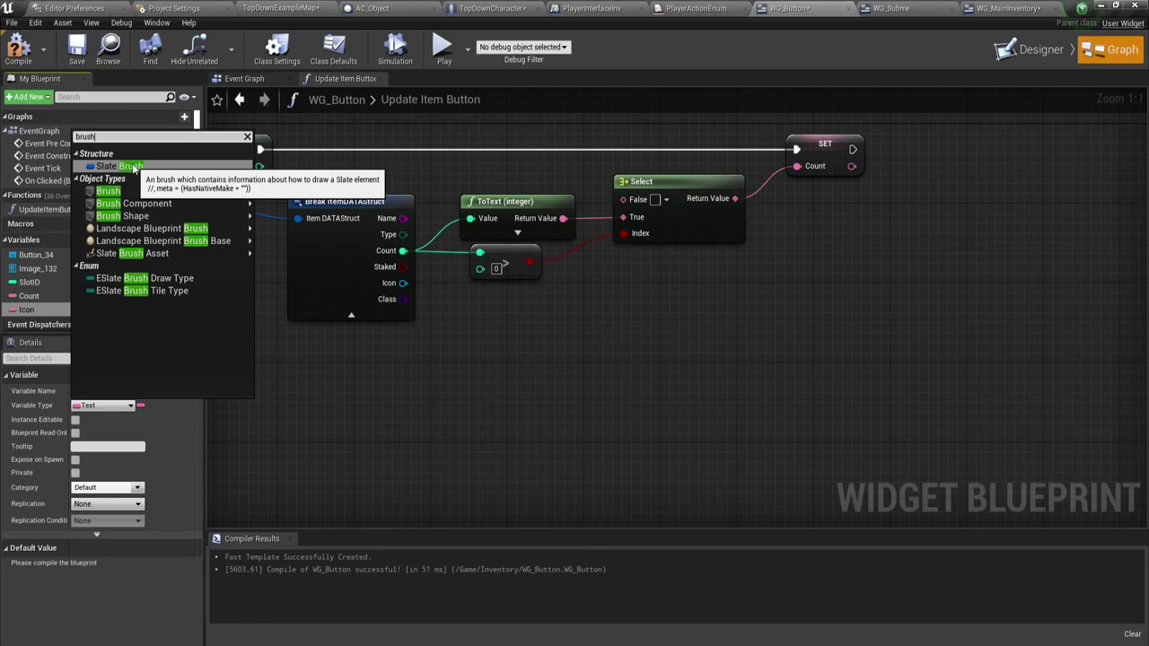
pyautogui.click(133, 168)
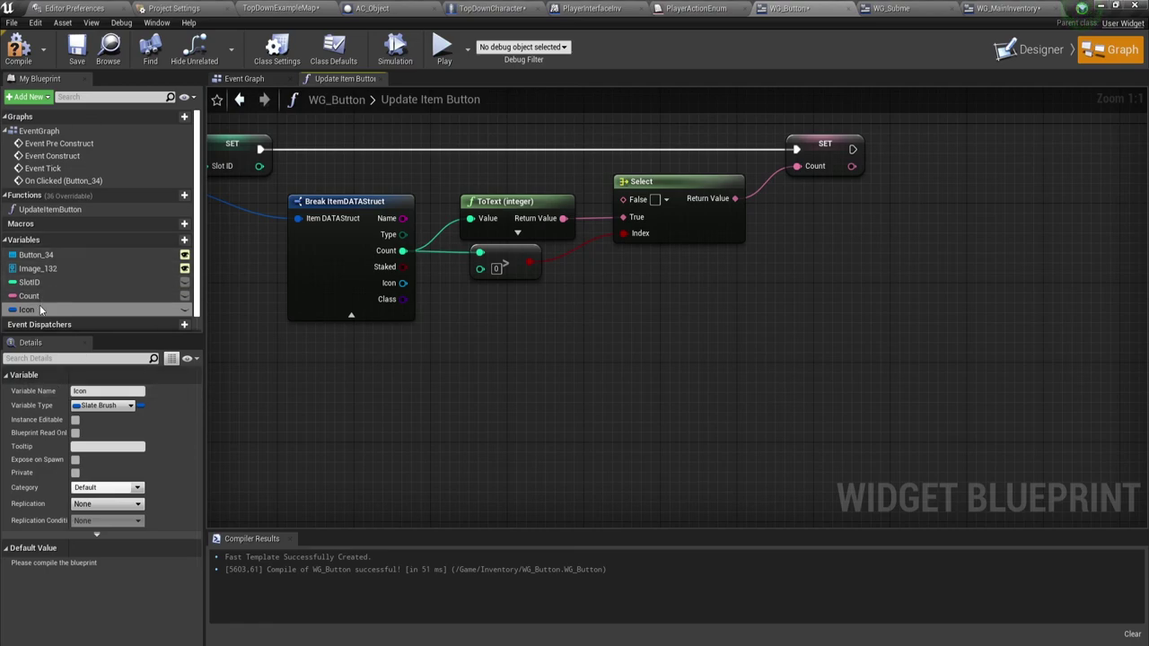
pyautogui.moveTo(164, 310); pyautogui.dragTo(930, 160)
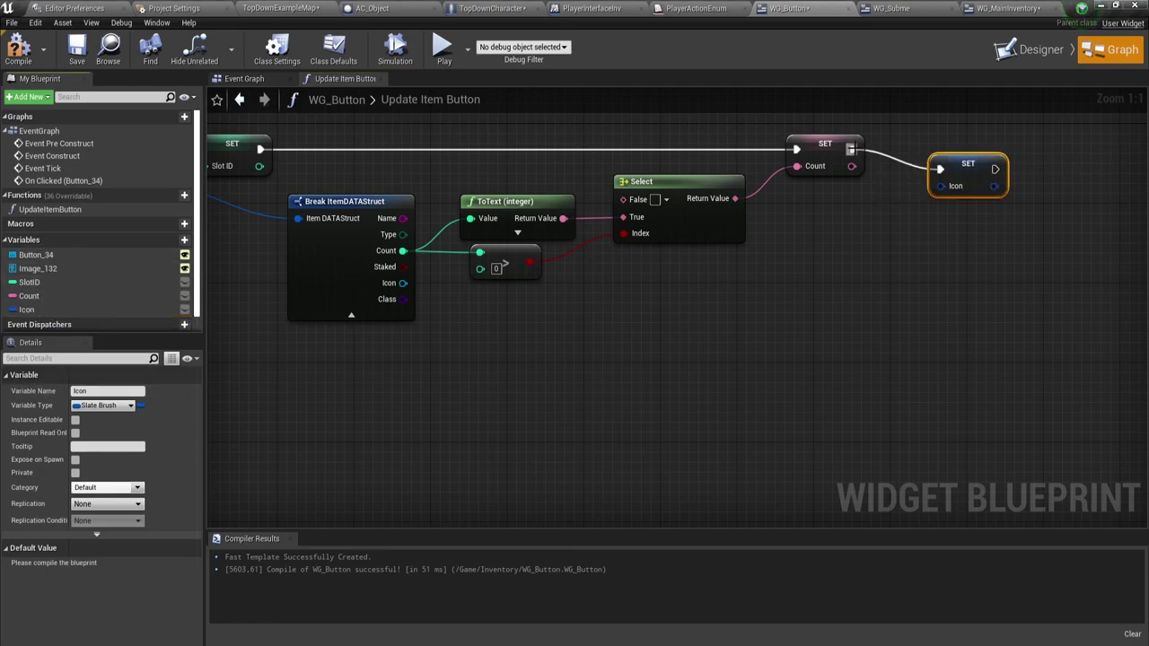
# Step: Add another integer greater-than node from the Break ItemDATAStruct Count pin
pyautogui.moveTo(925, 297); pyautogui.dragTo(852, 292, button='right')
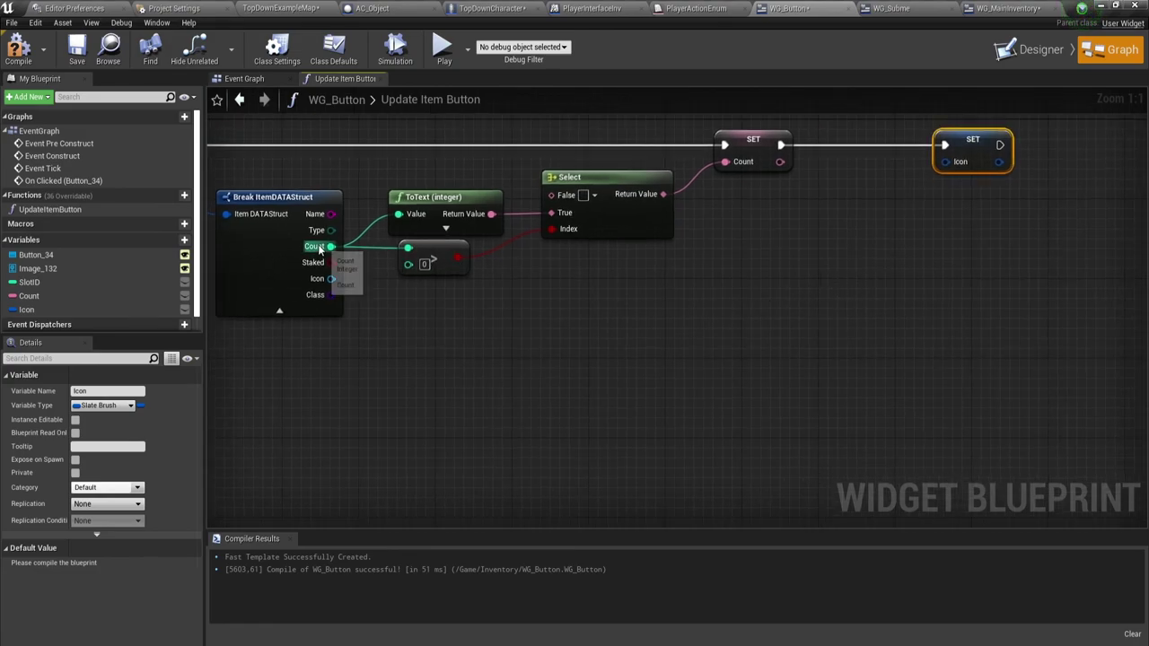
pyautogui.moveTo(330, 246); pyautogui.dragTo(431, 341)
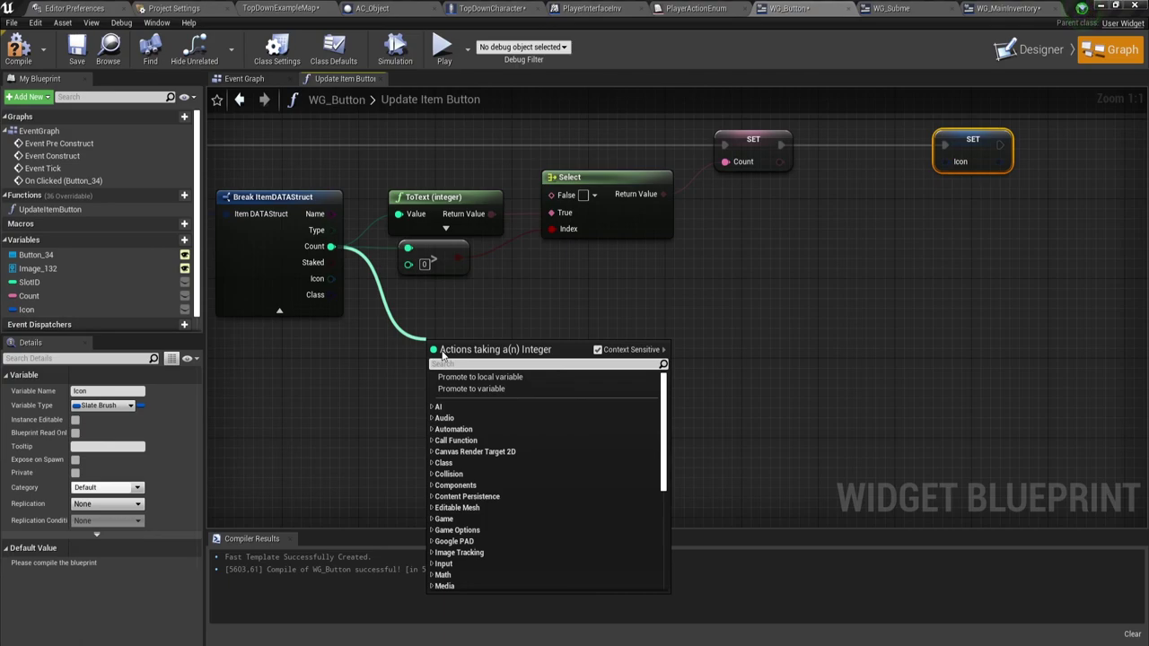
pyautogui.write('>')
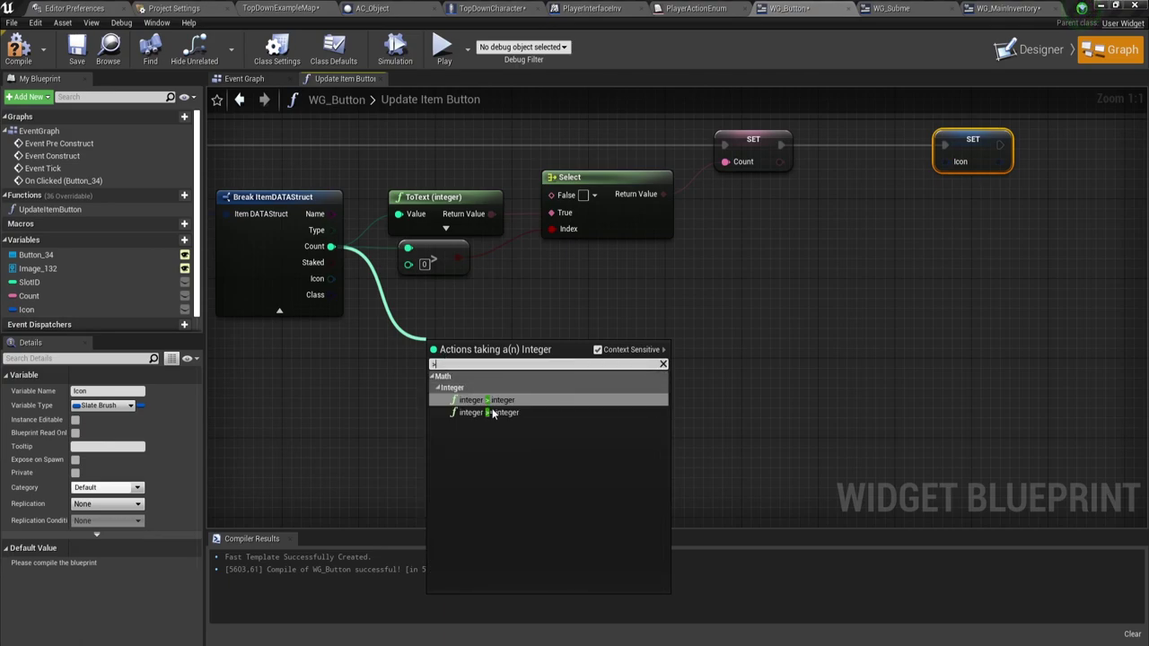
pyautogui.click(493, 400)
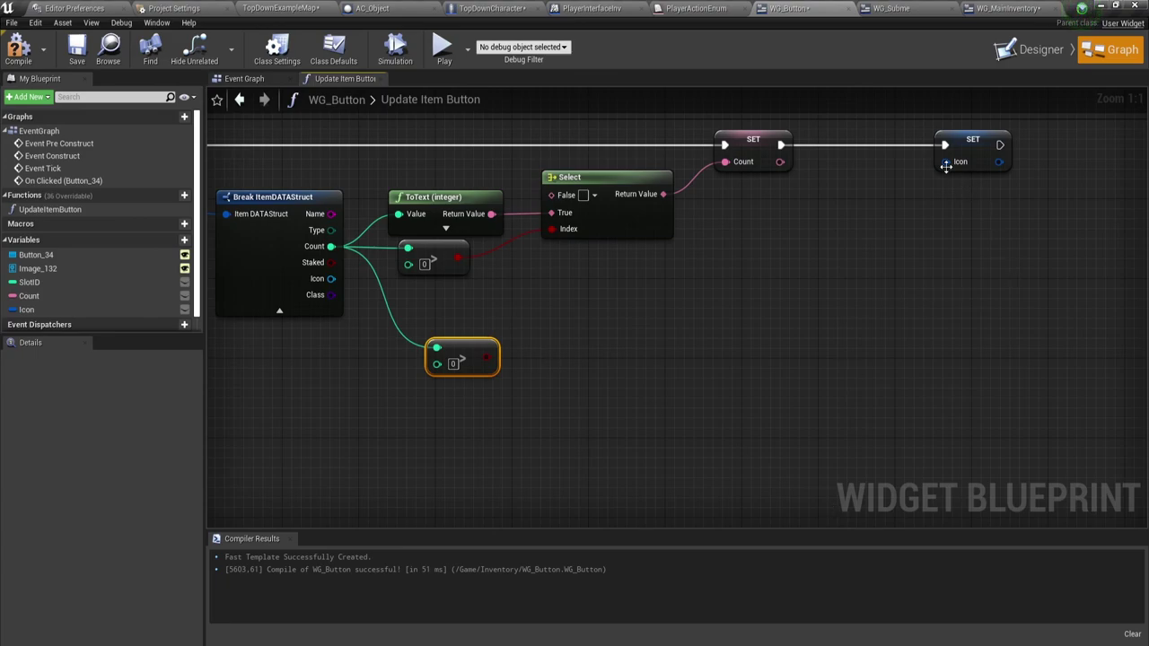
# Step: Feed SET Icon from an expanded Make SlateBrush node, placed beside the setter
pyautogui.moveTo(947, 163); pyautogui.dragTo(873, 257)
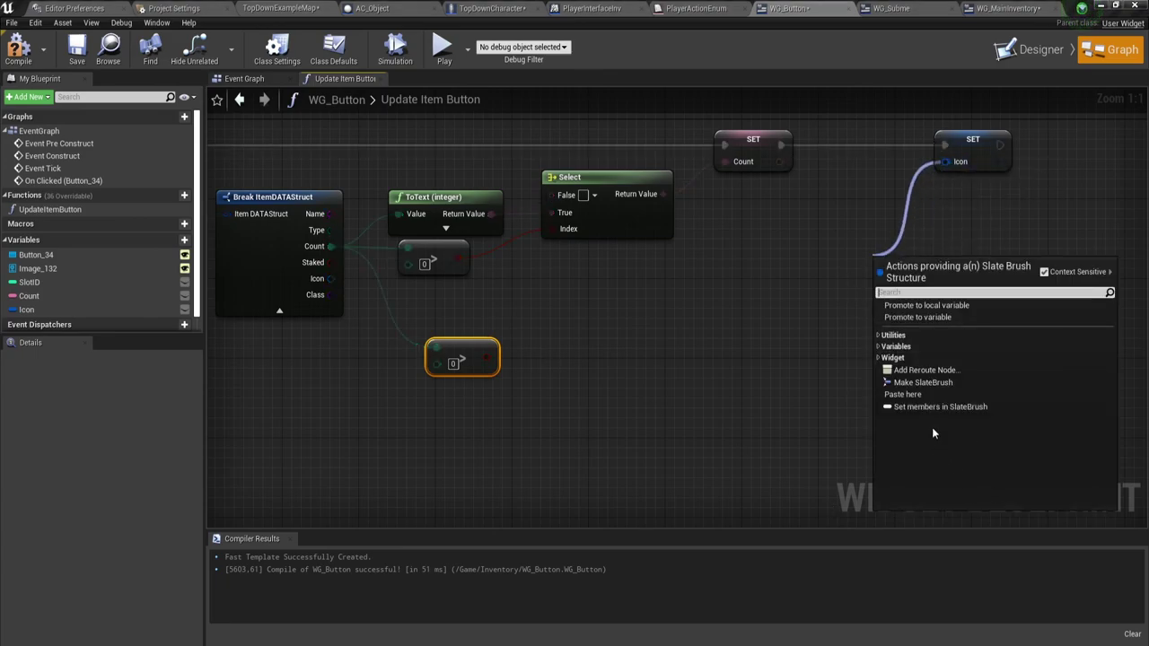
pyautogui.click(923, 383)
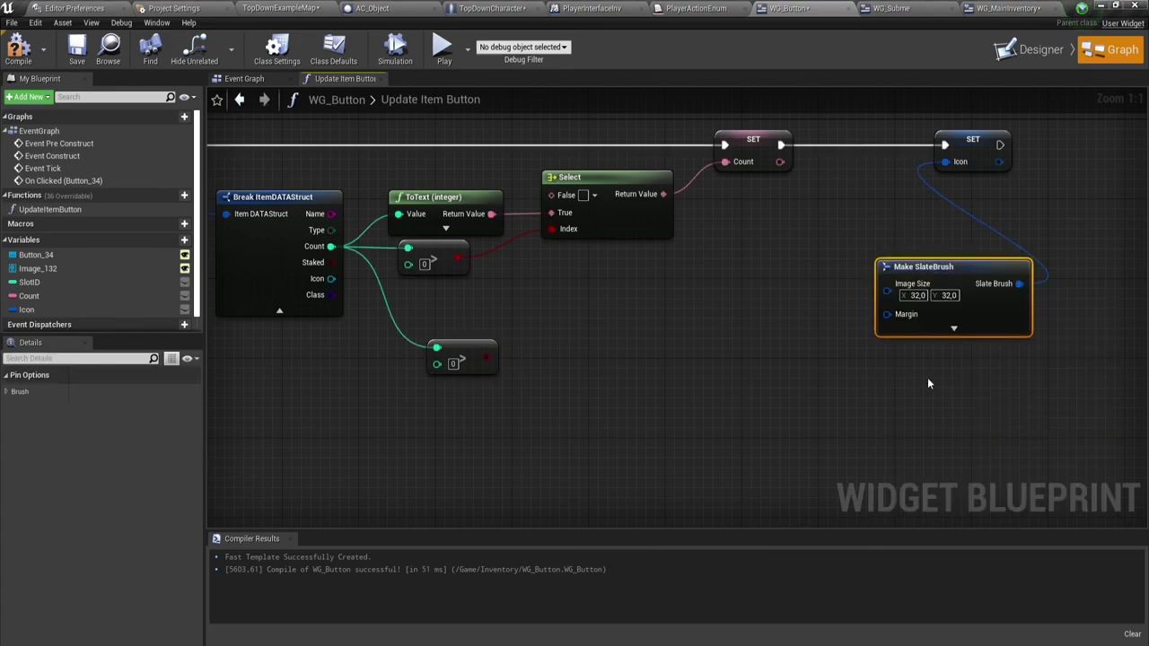
pyautogui.click(954, 330)
pyautogui.moveTo(976, 267); pyautogui.dragTo(842, 247)
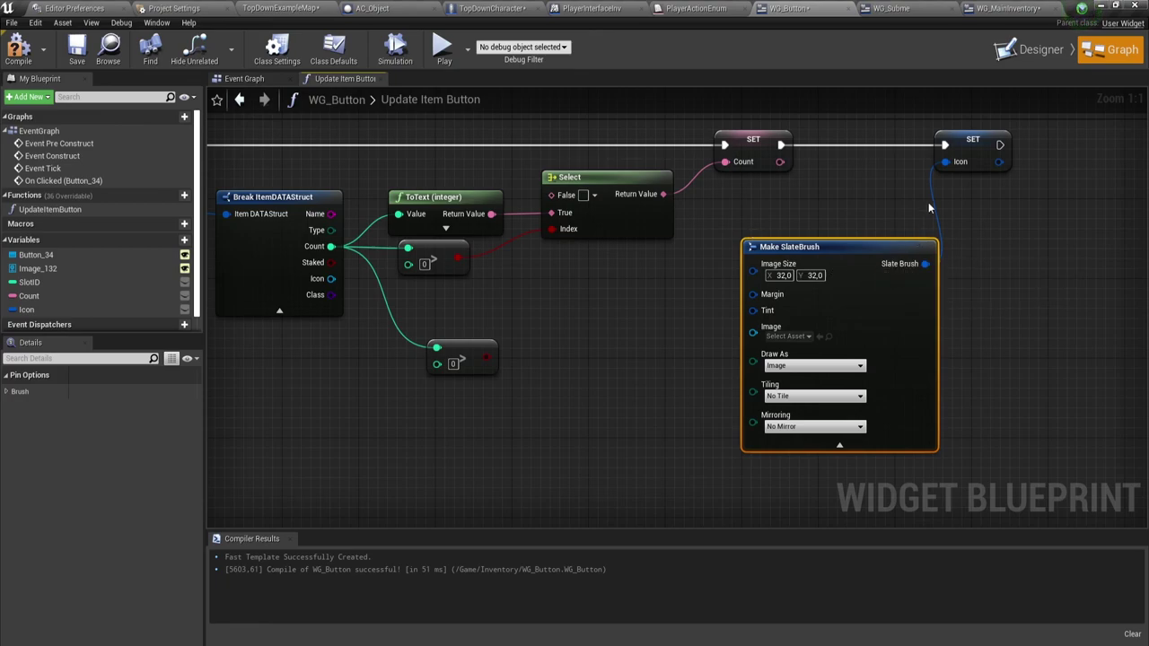
pyautogui.moveTo(973, 140); pyautogui.dragTo(1097, 140)
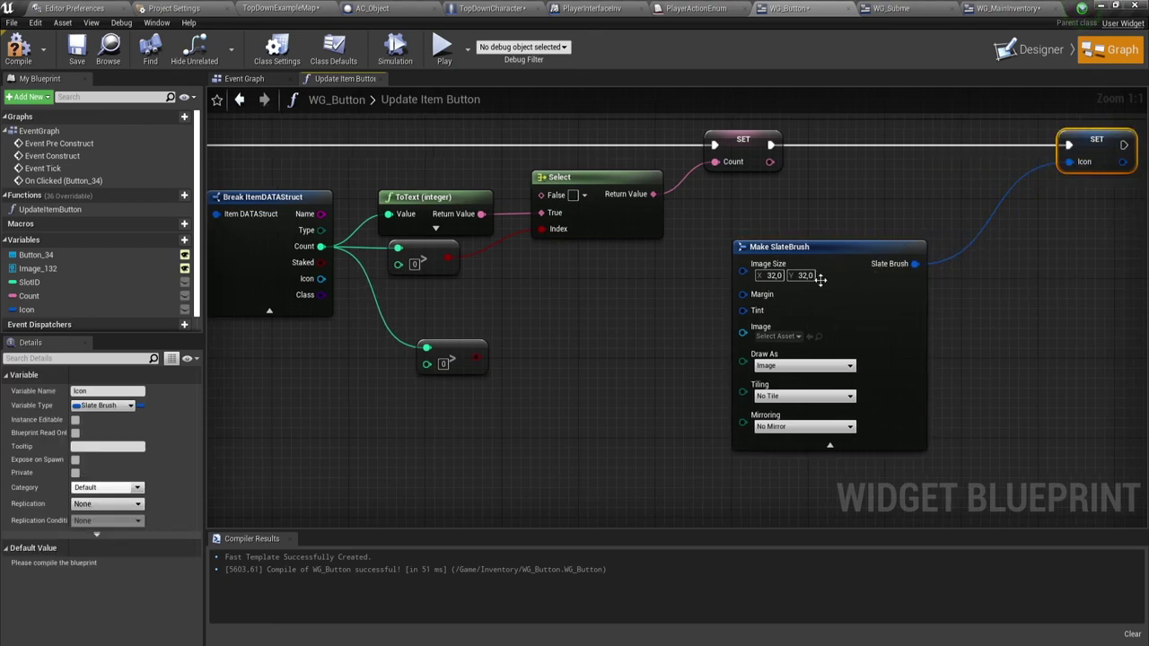
pyautogui.moveTo(835, 257); pyautogui.dragTo(951, 250)
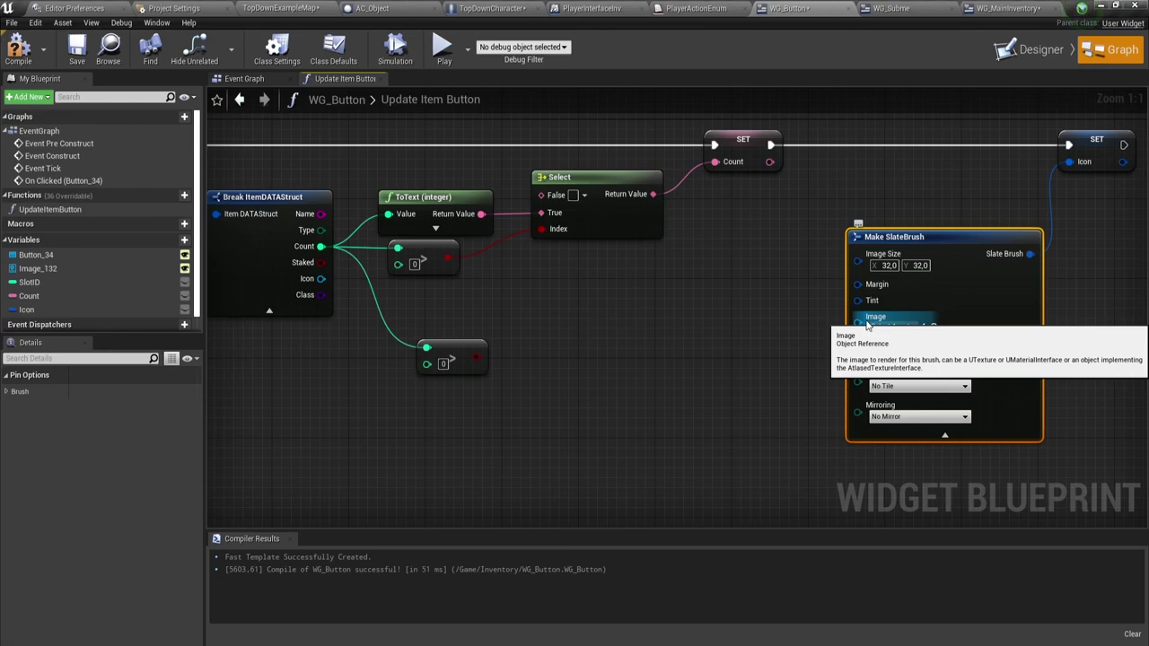
# Step: Add a Make SlateColor node and connect its Slate Color output to the brush Tint
pyautogui.moveTo(858, 300); pyautogui.dragTo(786, 296)
pyautogui.click(846, 409)
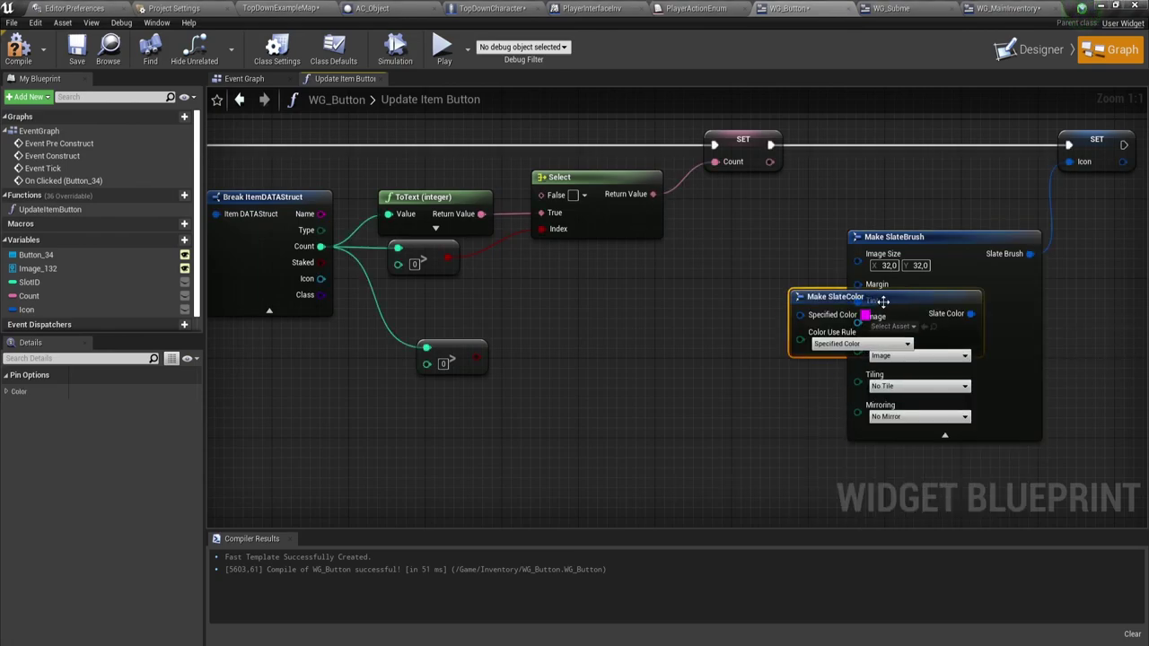
pyautogui.moveTo(883, 302); pyautogui.dragTo(720, 272)
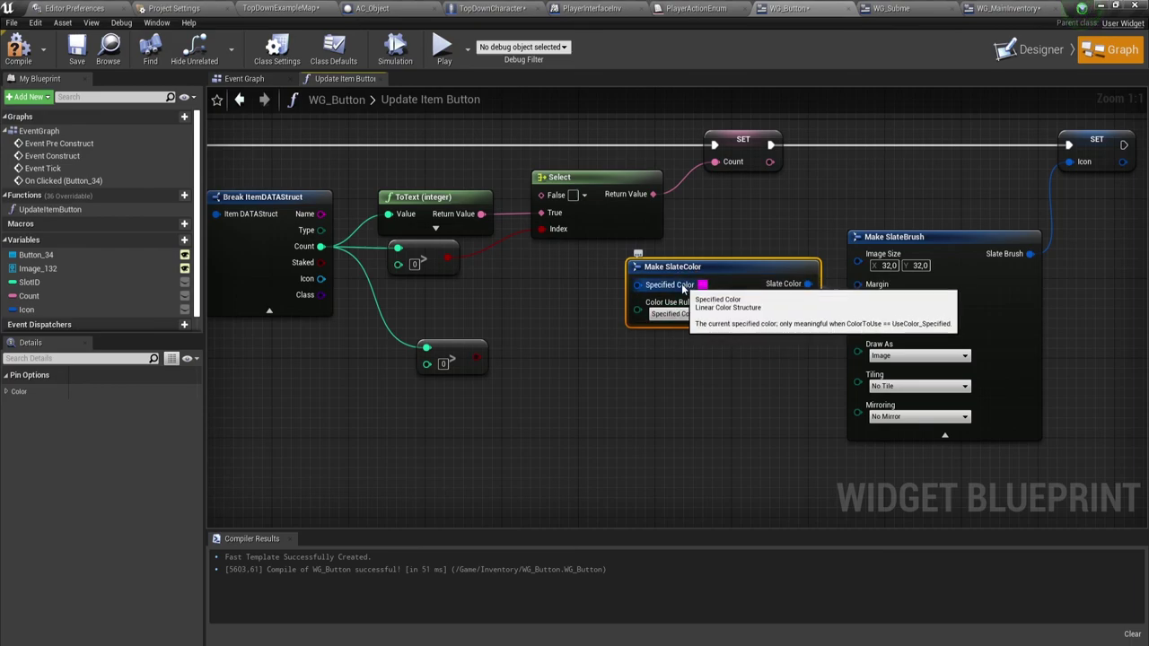
pyautogui.moveTo(808, 284); pyautogui.dragTo(860, 301)
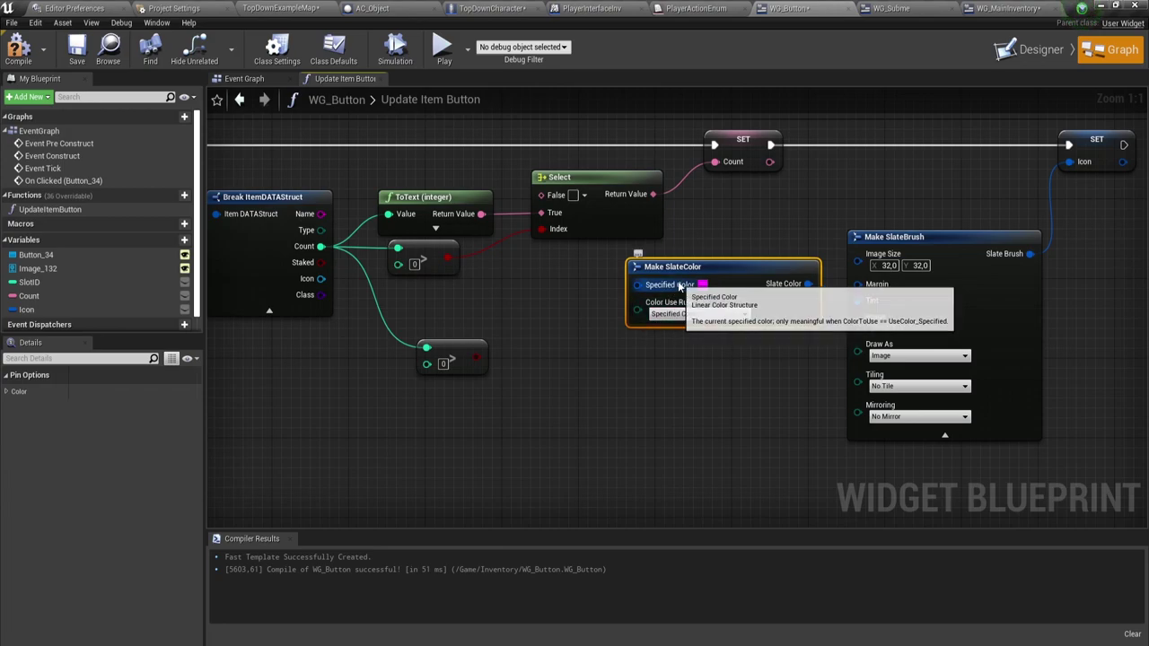
pyautogui.moveTo(638, 285); pyautogui.dragTo(569, 304)
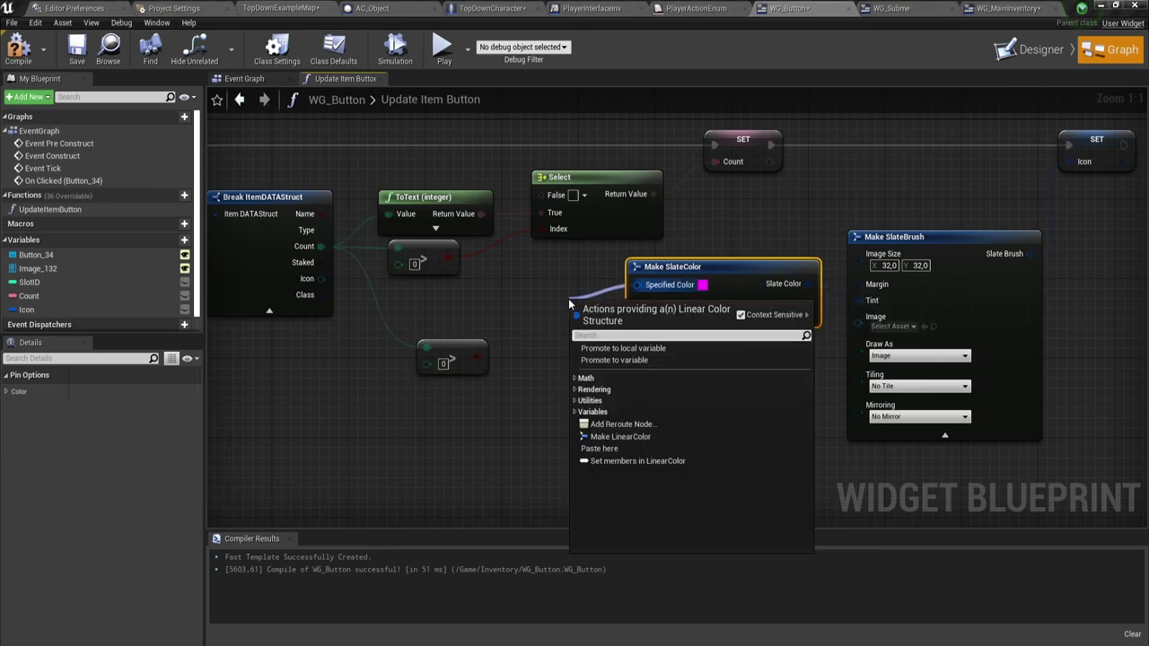
# Step: Feed Make SlateColor's Specified Color from a new Select Color node
pyautogui.write('sel')
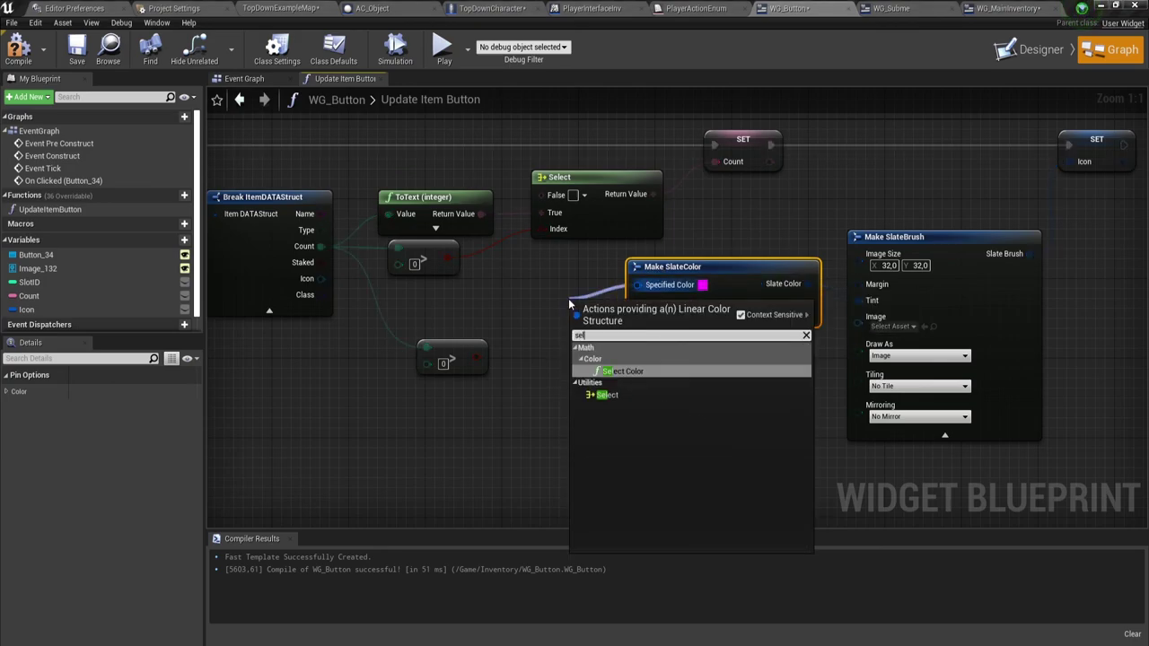
pyautogui.click(622, 371)
pyautogui.moveTo(632, 309); pyautogui.dragTo(555, 260)
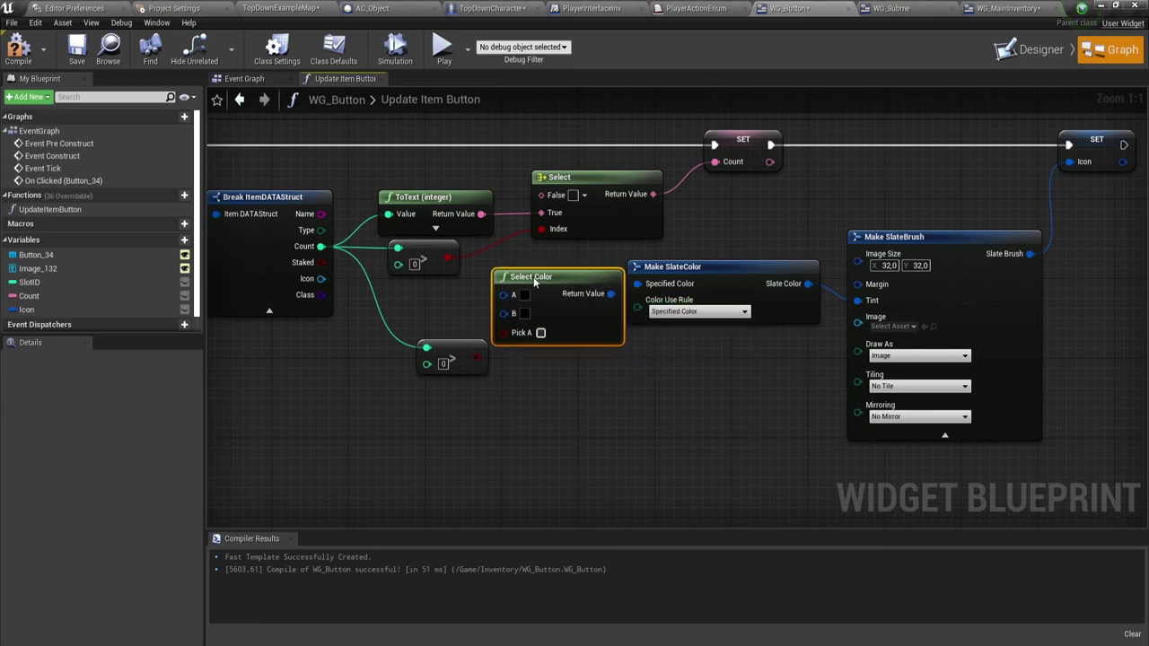
pyautogui.click(718, 267)
pyautogui.moveTo(717, 267); pyautogui.dragTo(727, 267)
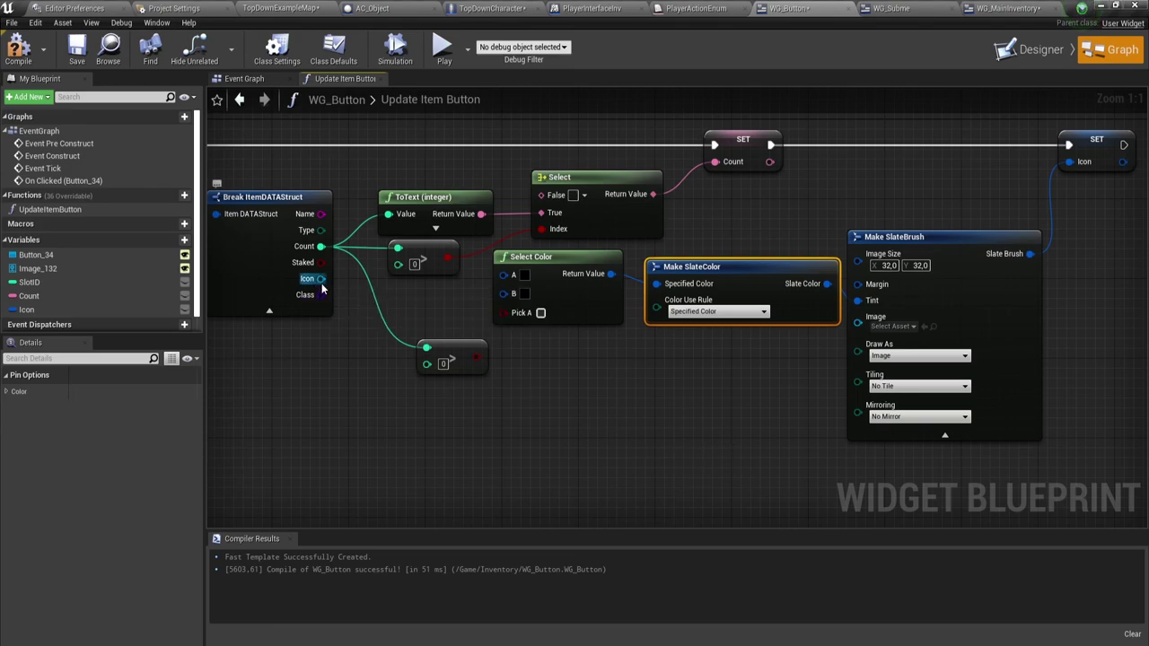
# Step: Route the item's Icon through a Select Object node into the brush Image
pyautogui.moveTo(320, 278); pyautogui.dragTo(630, 375)
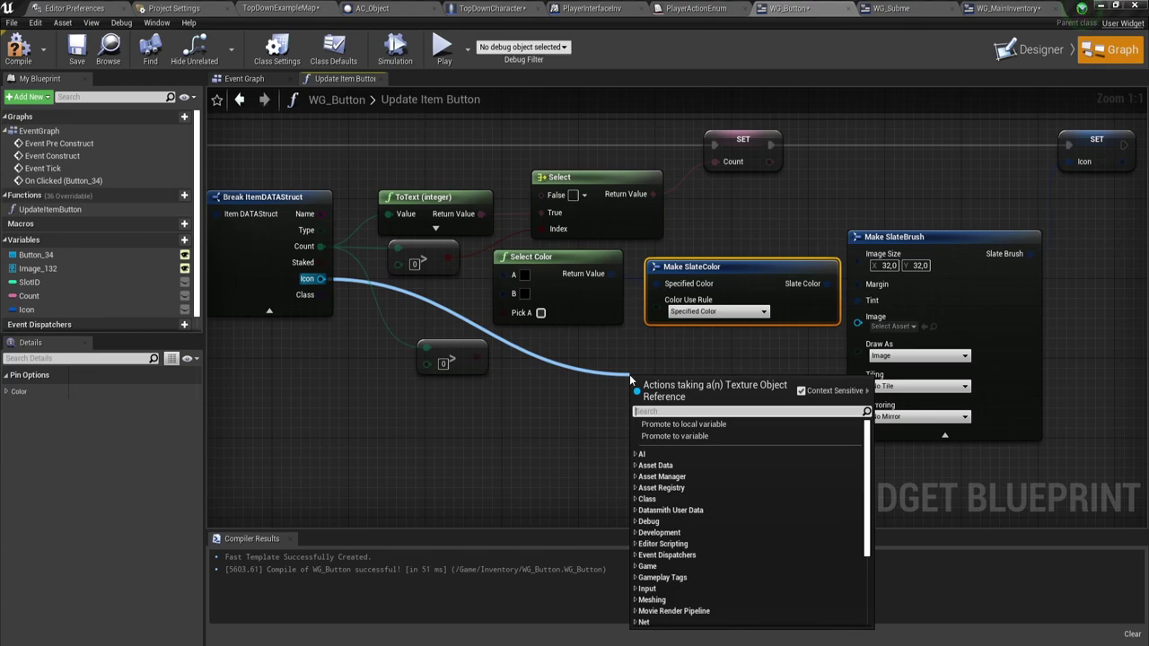
pyautogui.write('se')
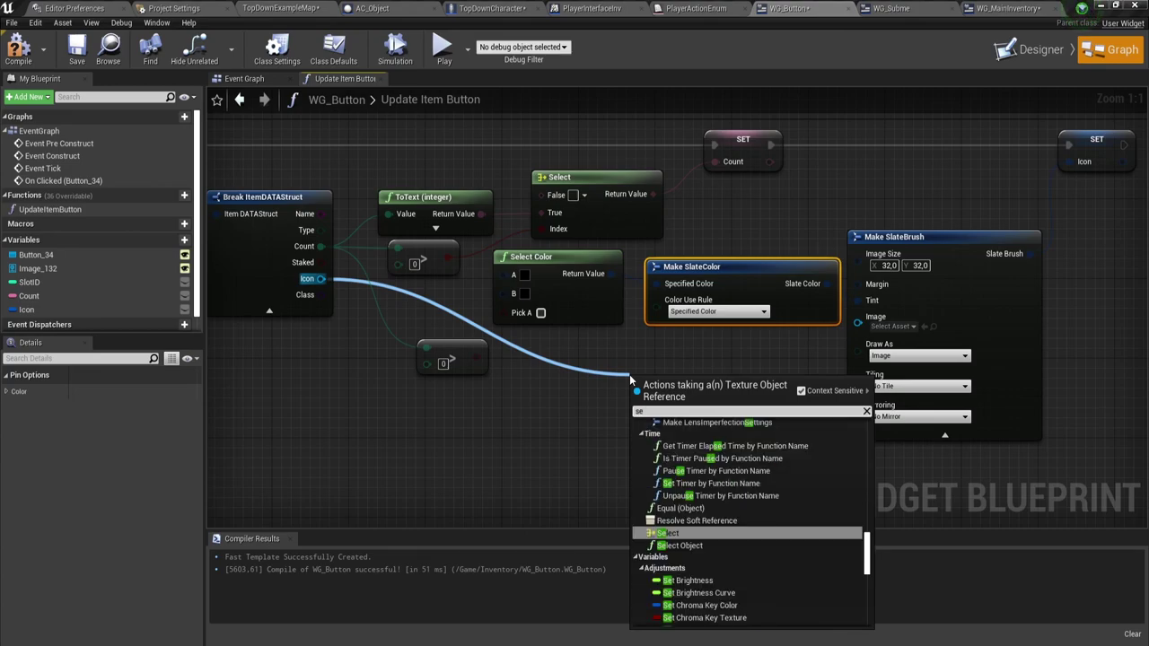
pyautogui.click(680, 545)
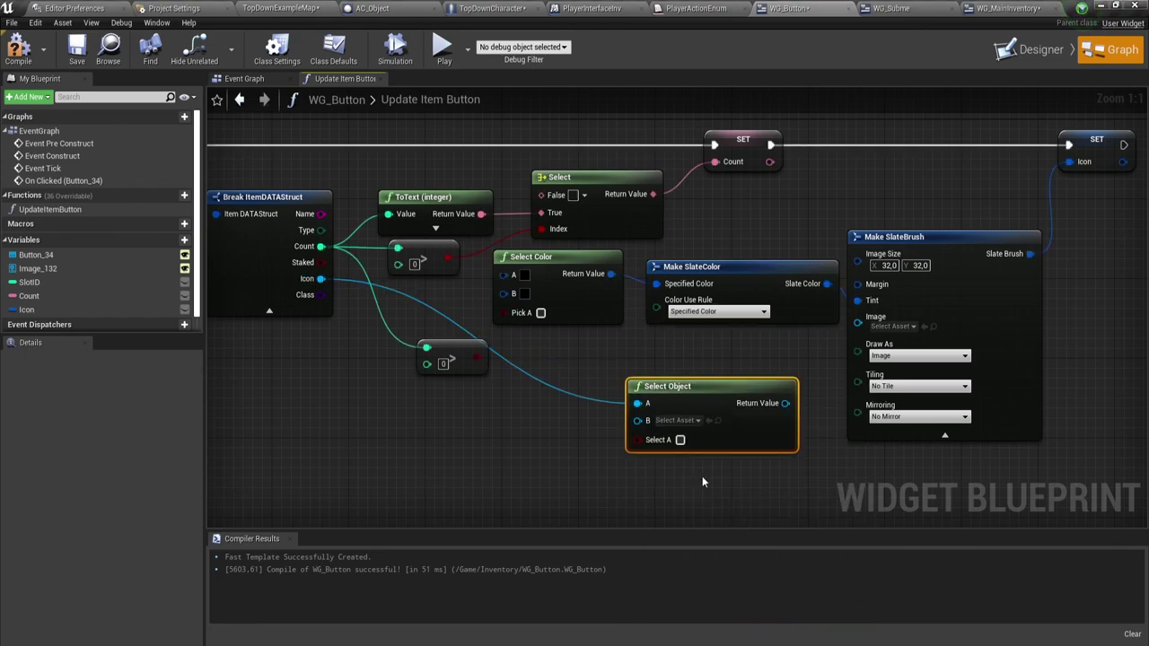
pyautogui.moveTo(786, 403); pyautogui.dragTo(861, 324)
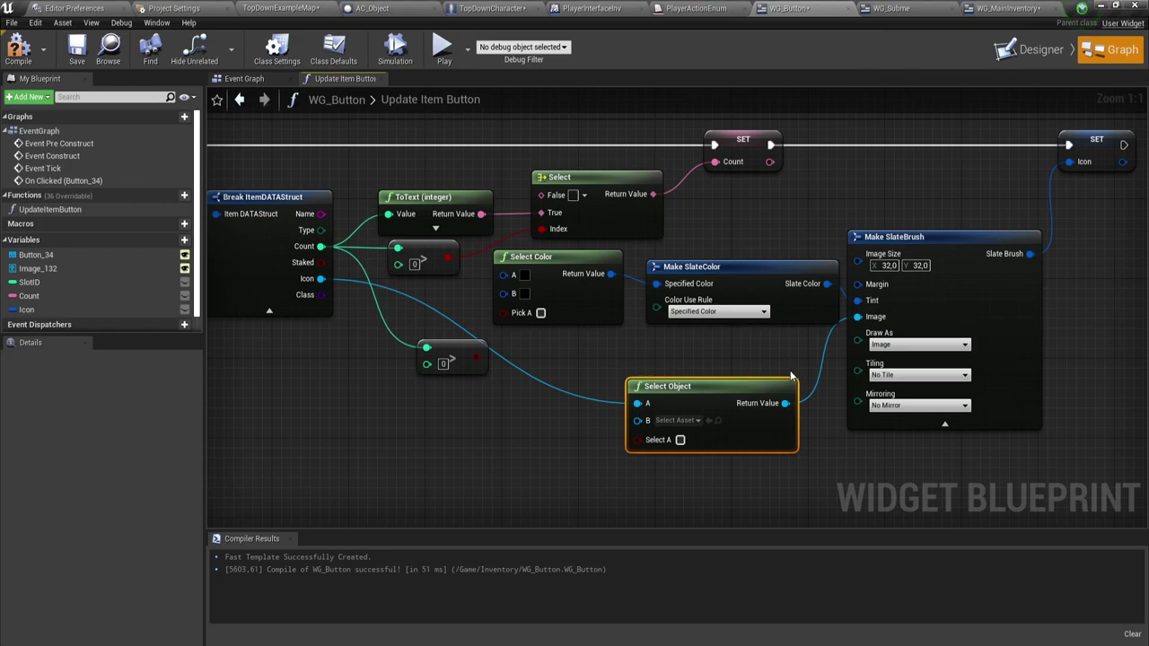
pyautogui.moveTo(741, 389); pyautogui.dragTo(777, 341)
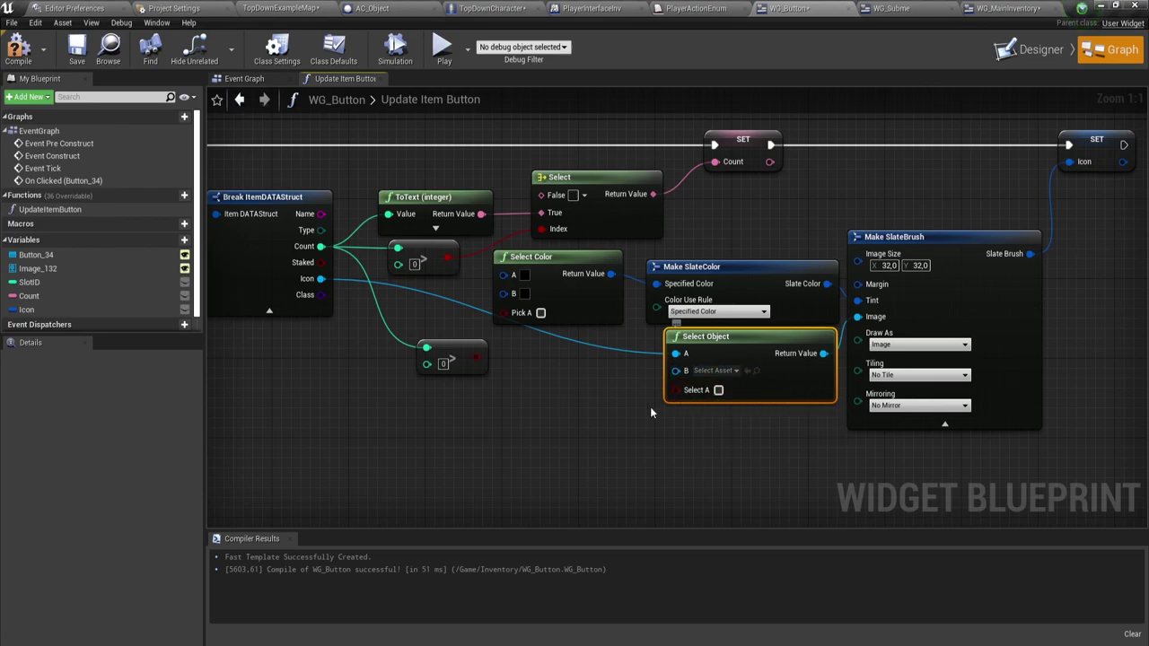
# Step: Drive Select Color's A and Select Object's Pick A with the second Count comparison
pyautogui.moveTo(475, 358); pyautogui.dragTo(688, 394)
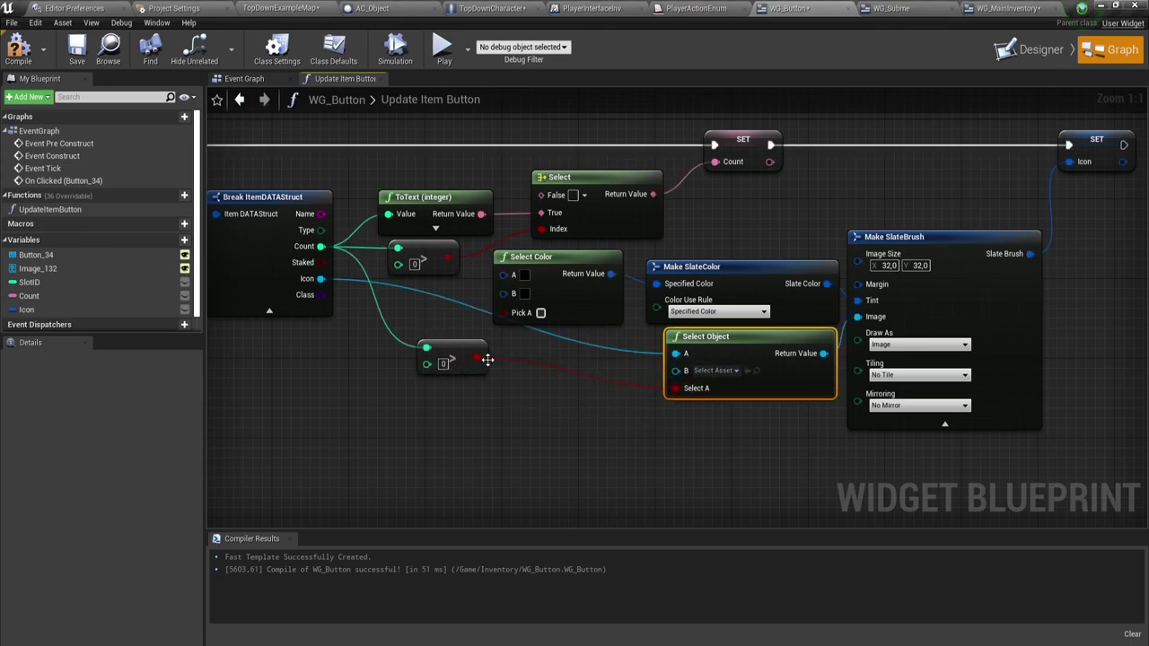
pyautogui.moveTo(471, 352); pyautogui.dragTo(440, 382)
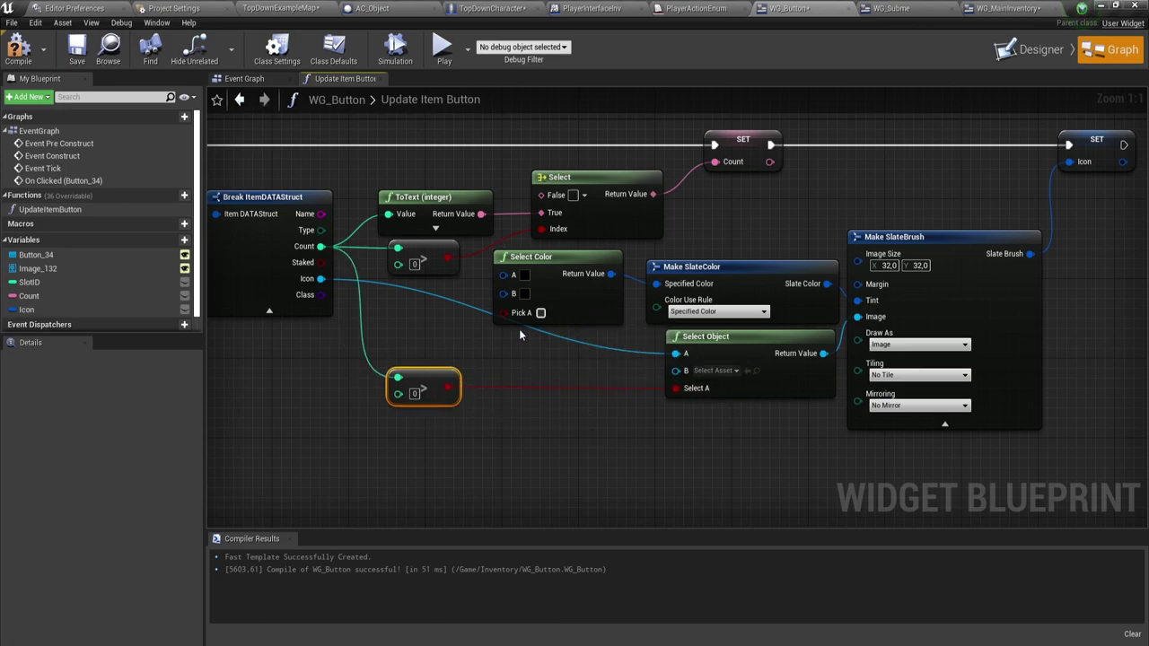
pyautogui.moveTo(448, 387); pyautogui.dragTo(504, 311)
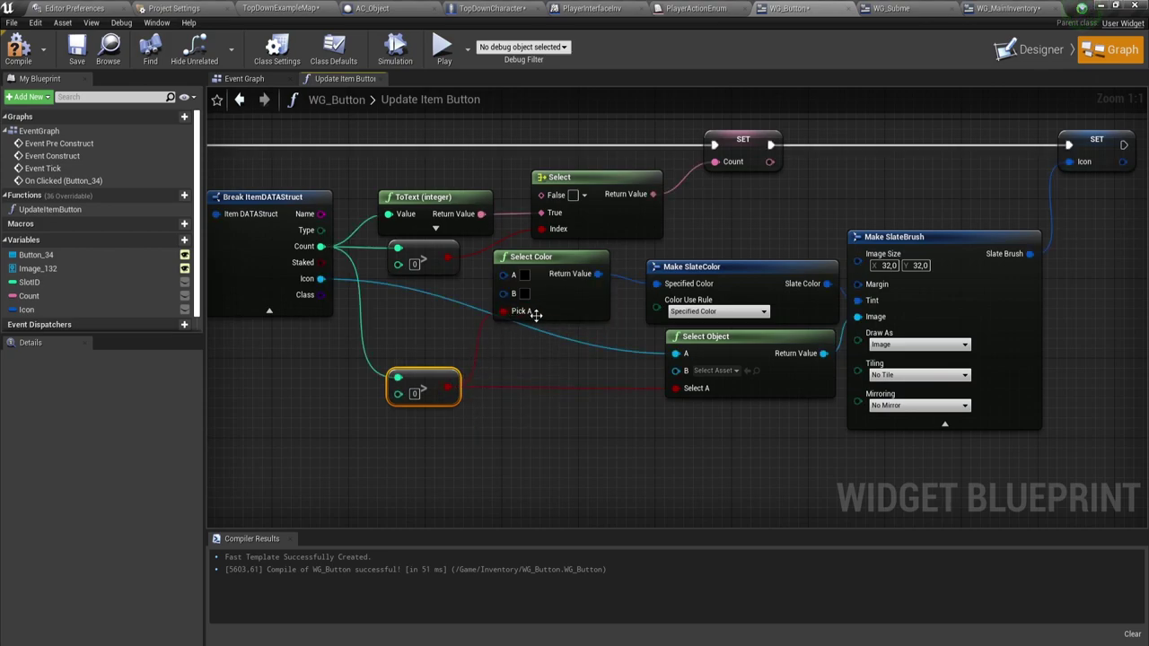
pyautogui.moveTo(563, 256); pyautogui.dragTo(590, 257)
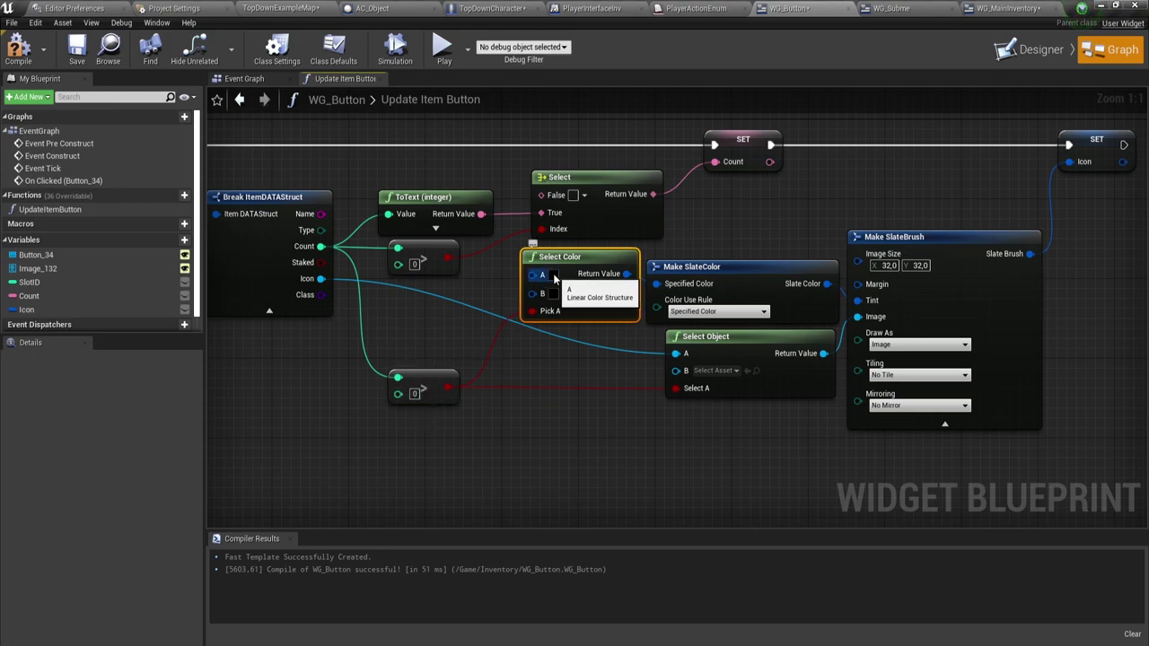
# Step: Inspect Select Color's A swatch in the Color Picker and leave it opaque black
pyautogui.click(553, 275)
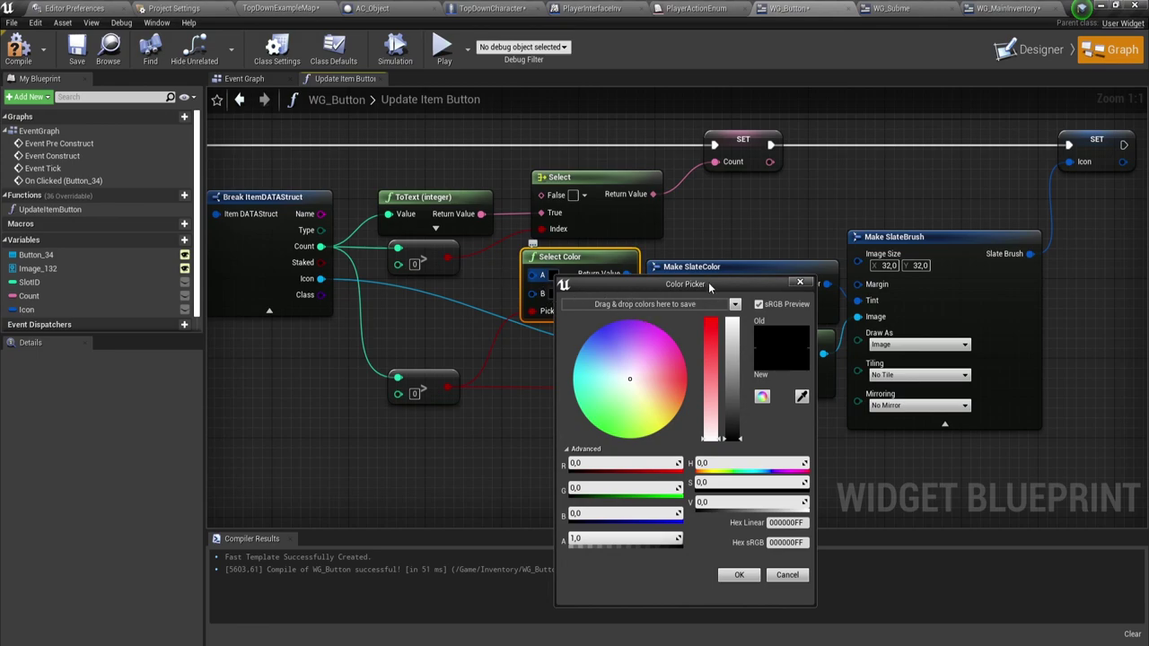
pyautogui.moveTo(708, 282); pyautogui.dragTo(687, 253)
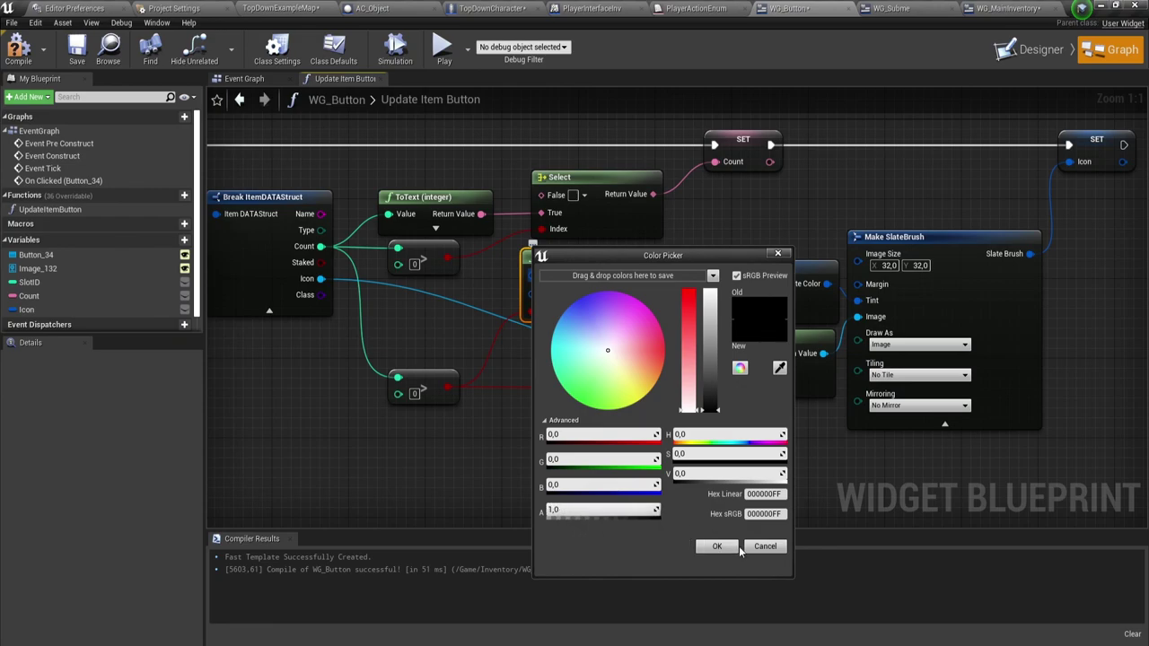
pyautogui.click(718, 547)
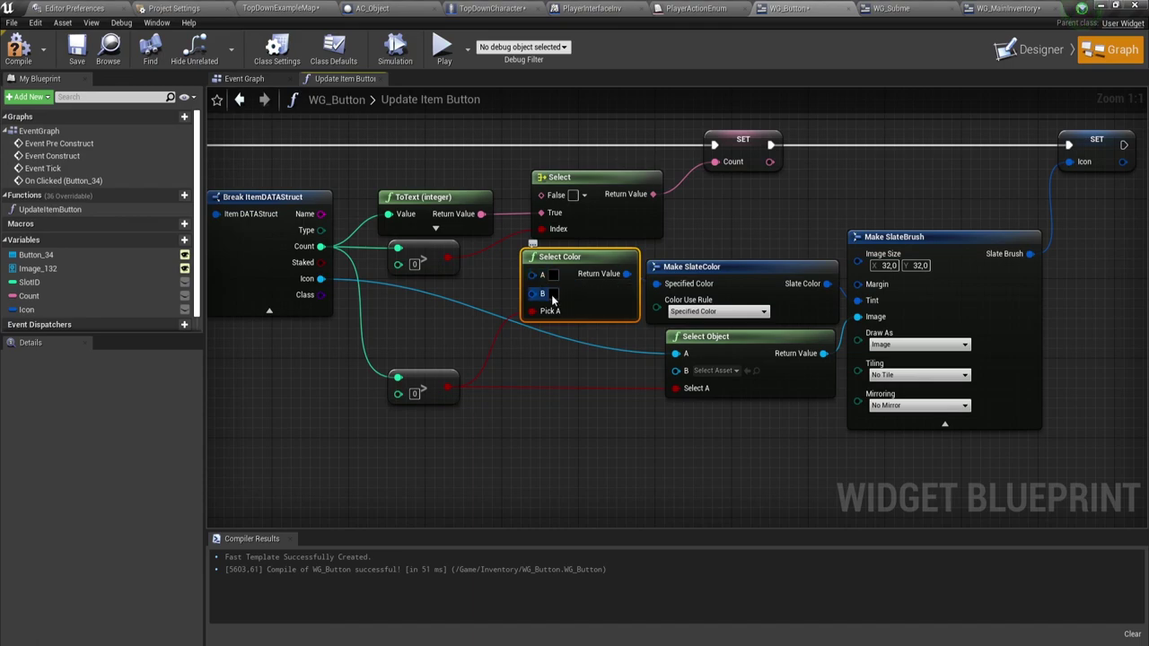
# Step: Set Select Color's B colour alpha to 0 so it is fully transparent
pyautogui.click(554, 294)
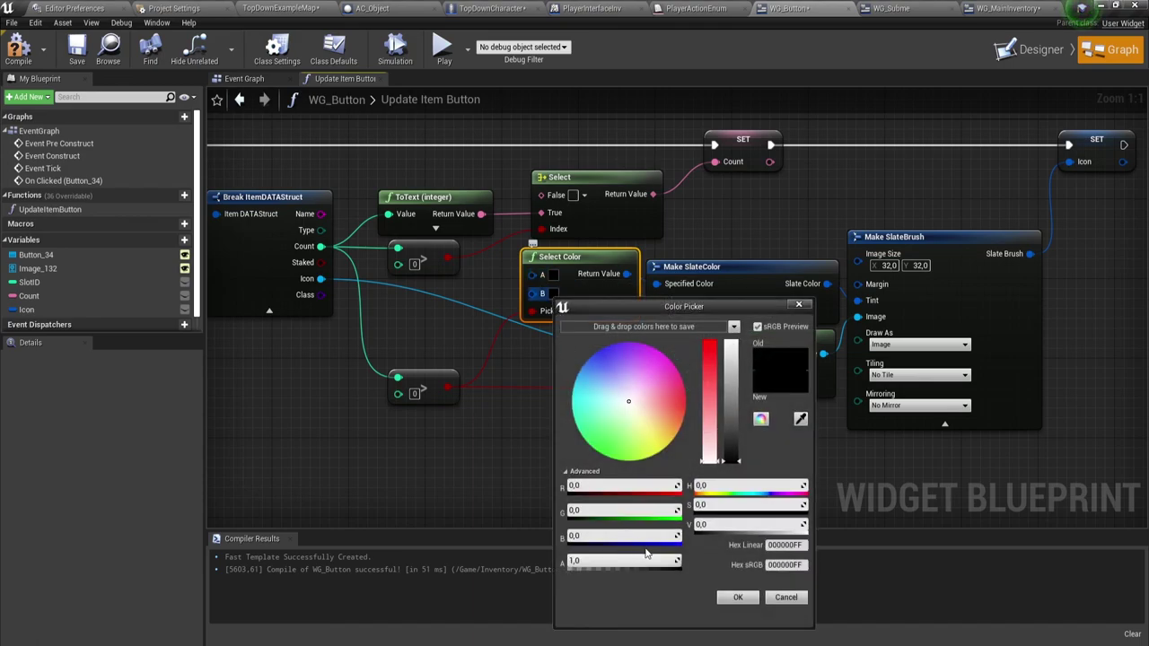
pyautogui.moveTo(646, 561)
pyautogui.mouseDown()
pyautogui.moveTo(585, 561)
pyautogui.moveTo(671, 560)
pyautogui.mouseUp()
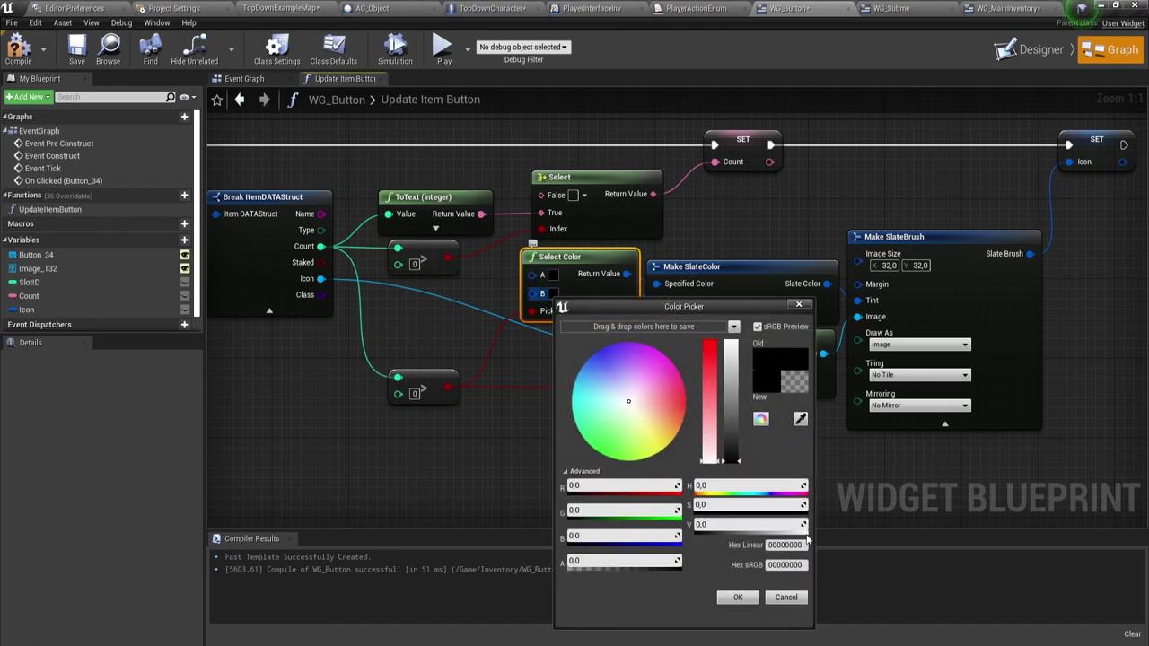
pyautogui.click(738, 597)
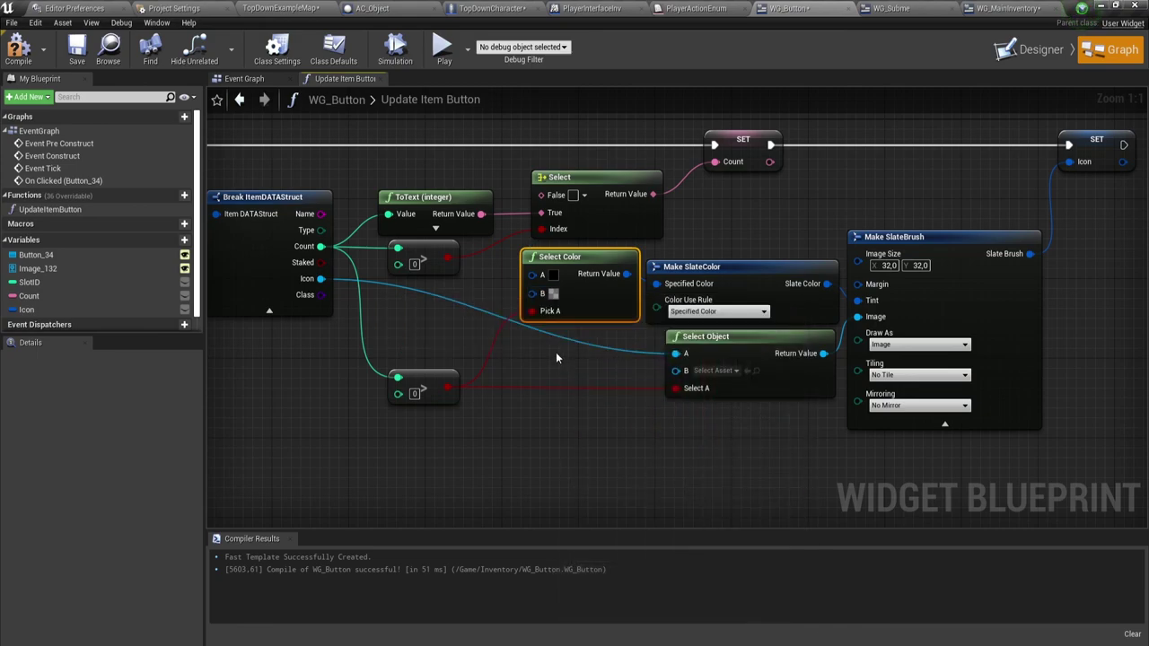
pyautogui.click(557, 353)
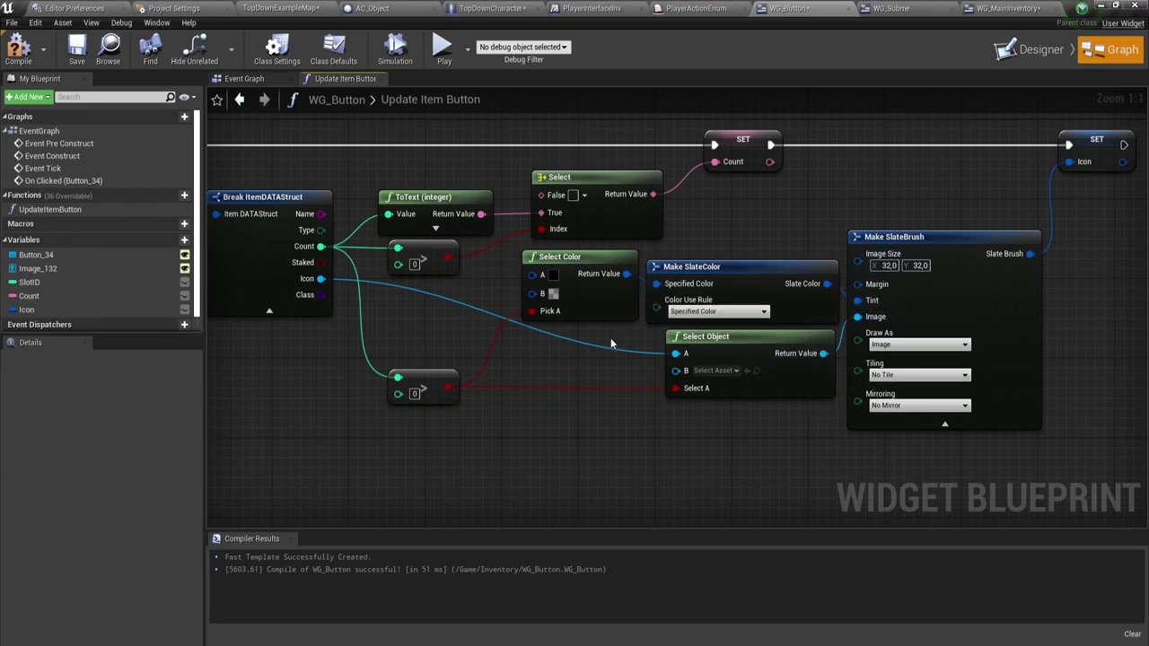
# Step: Zoom the graph out to Zoom -3 and pan left to show the Update Item Button entry node
pyautogui.scroll(-2, 610, 321)
pyautogui.scroll(-2, 610, 320)
pyautogui.scroll(1, 557, 305)
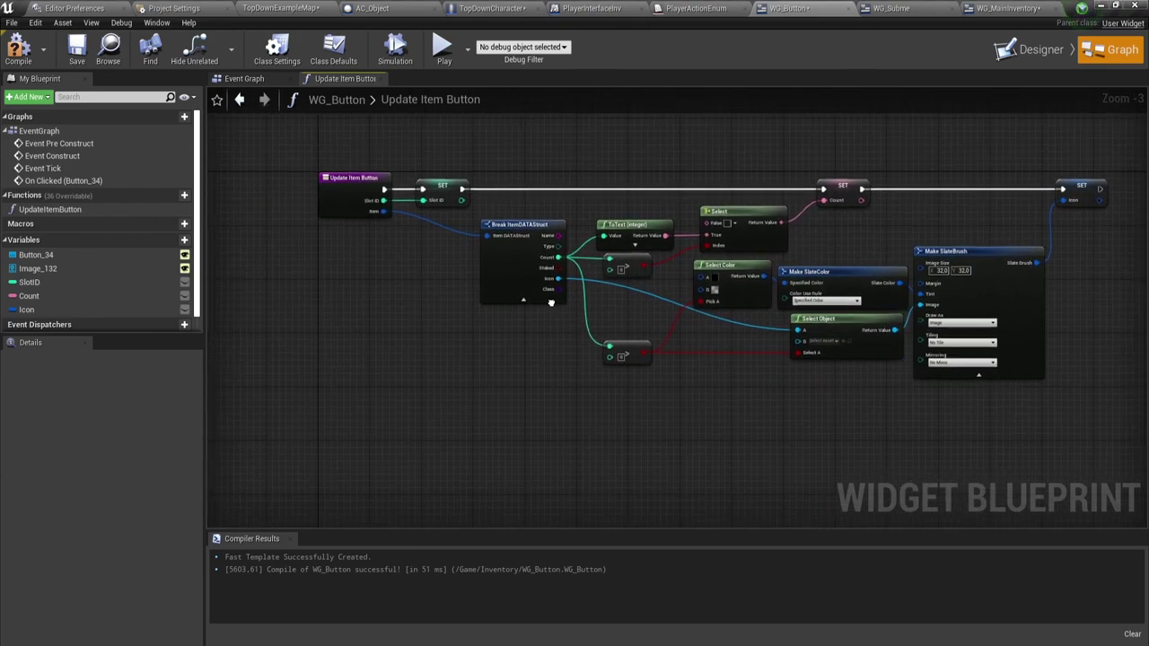
pyautogui.moveTo(562, 304); pyautogui.dragTo(500, 294, button='right')
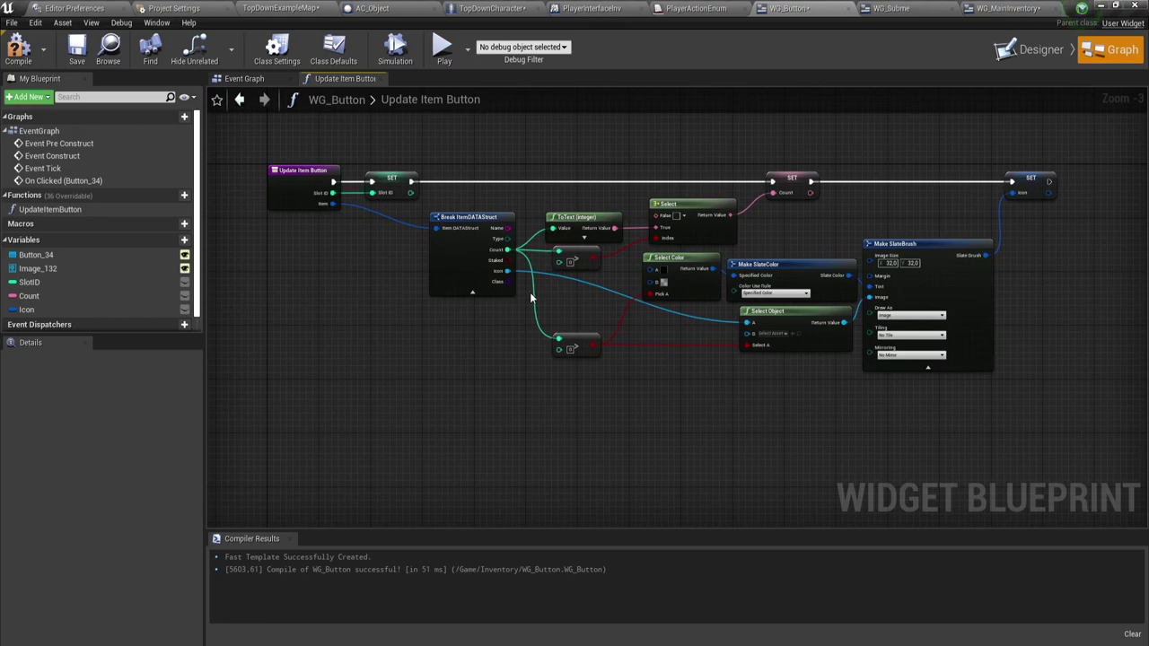